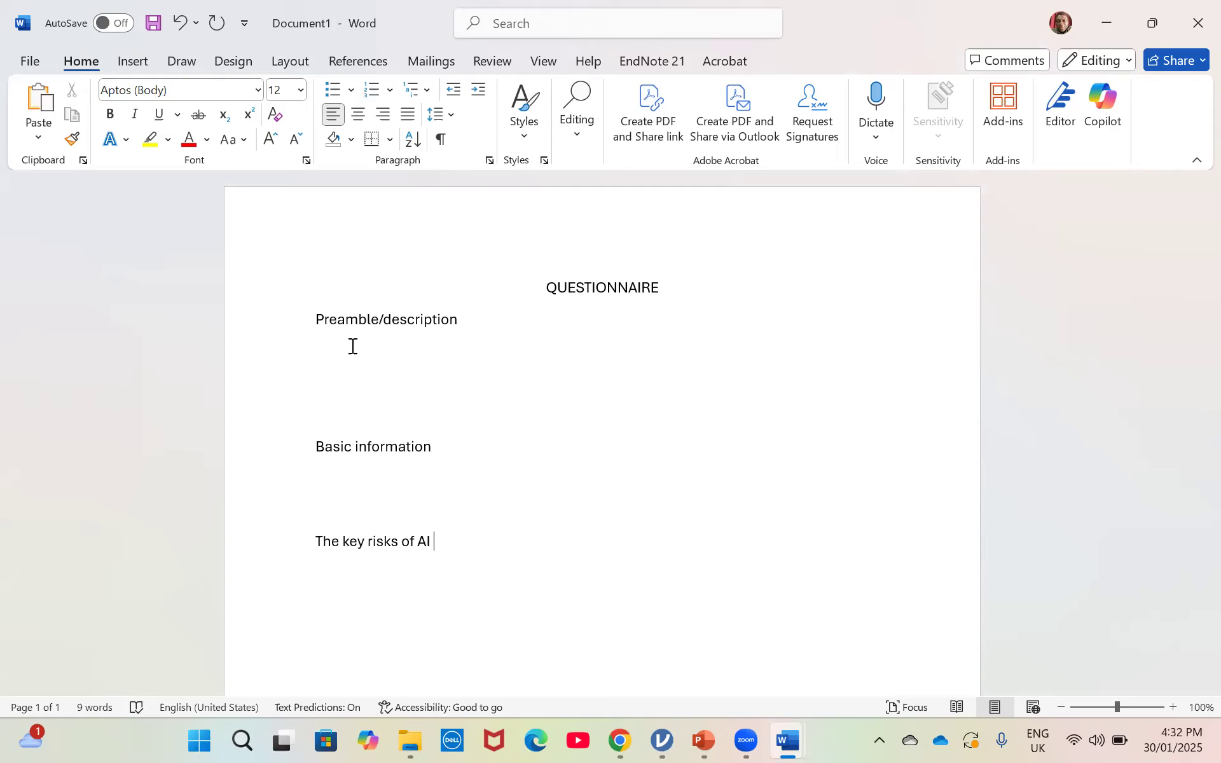
# Prefix the Basic information heading with "Section 1:" and the heading about the key risks of AI with "Section 2:".
pyautogui.click(310, 453)
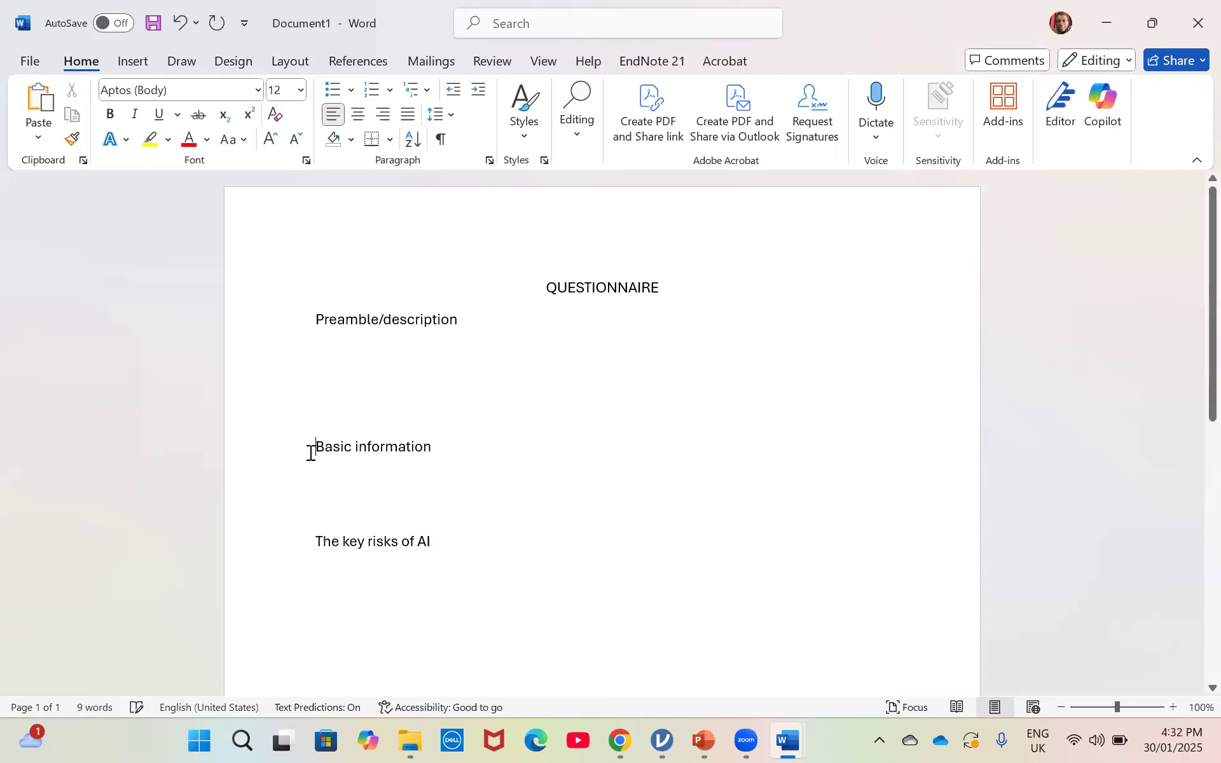
pyautogui.write('Secti')
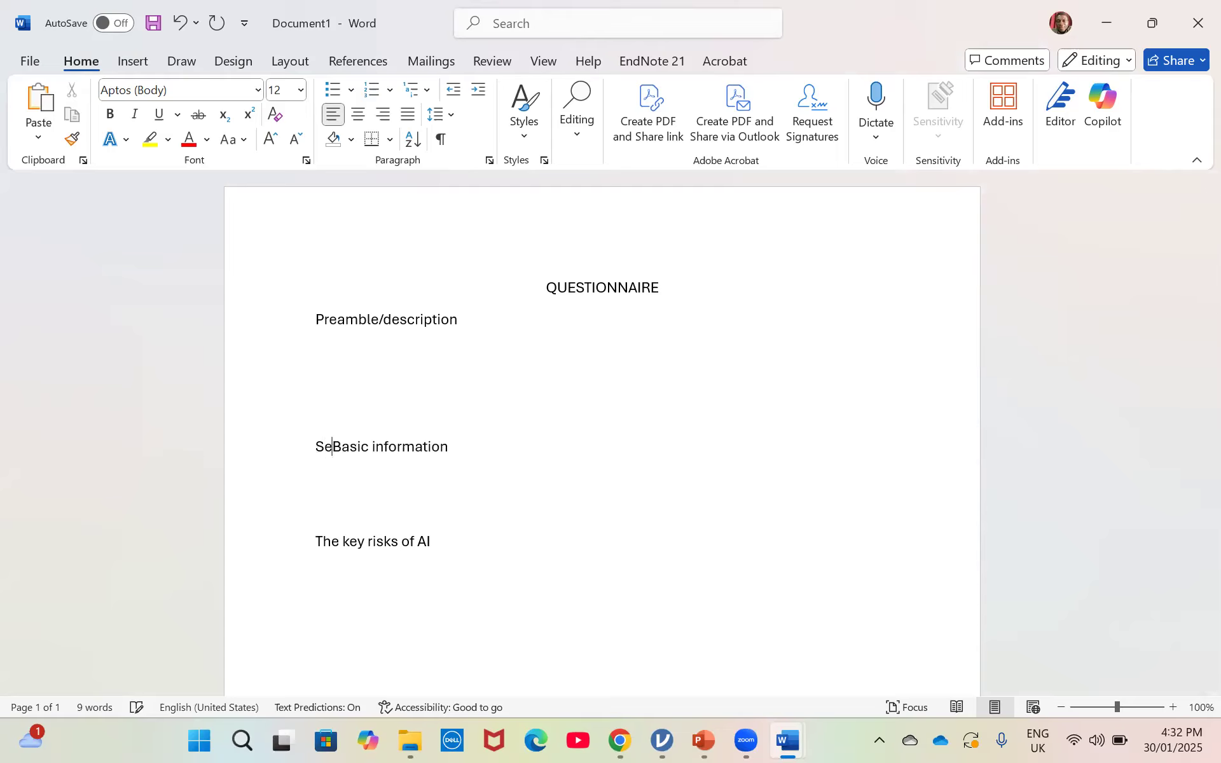
pyautogui.write('on 1:')
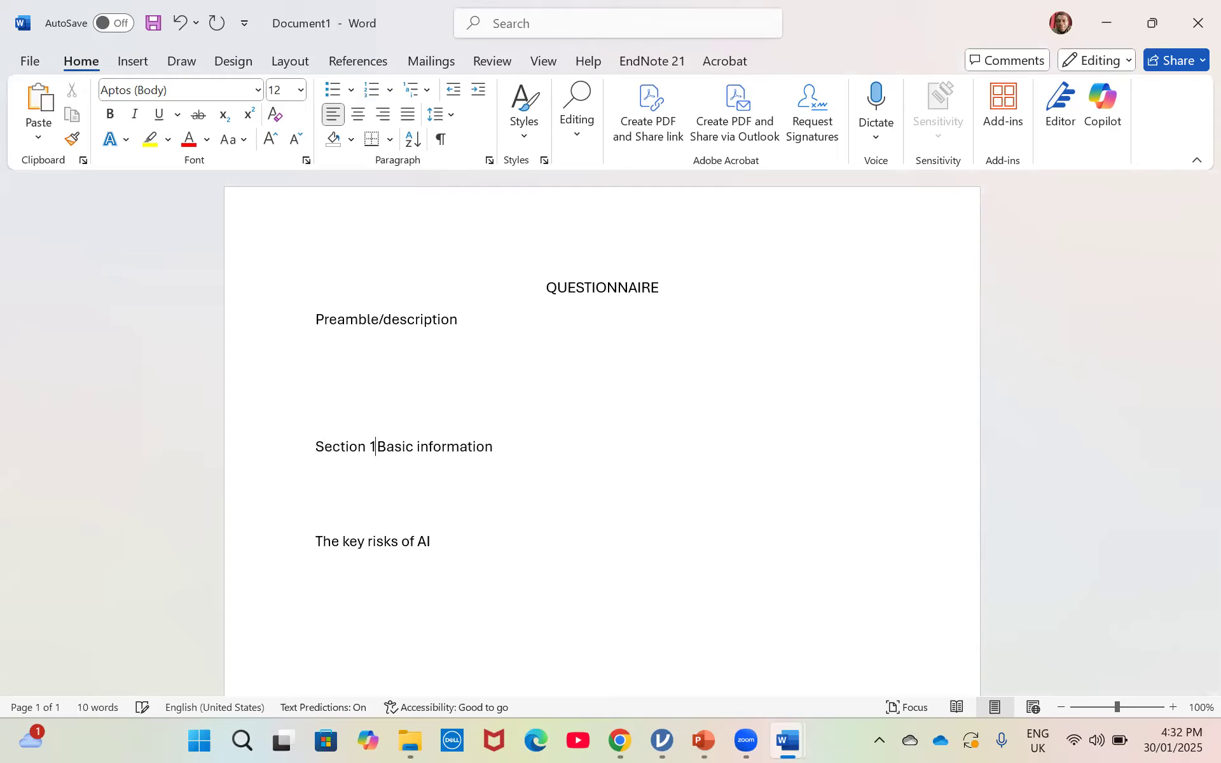
pyautogui.press('Return')
pyautogui.press('BackSpace')
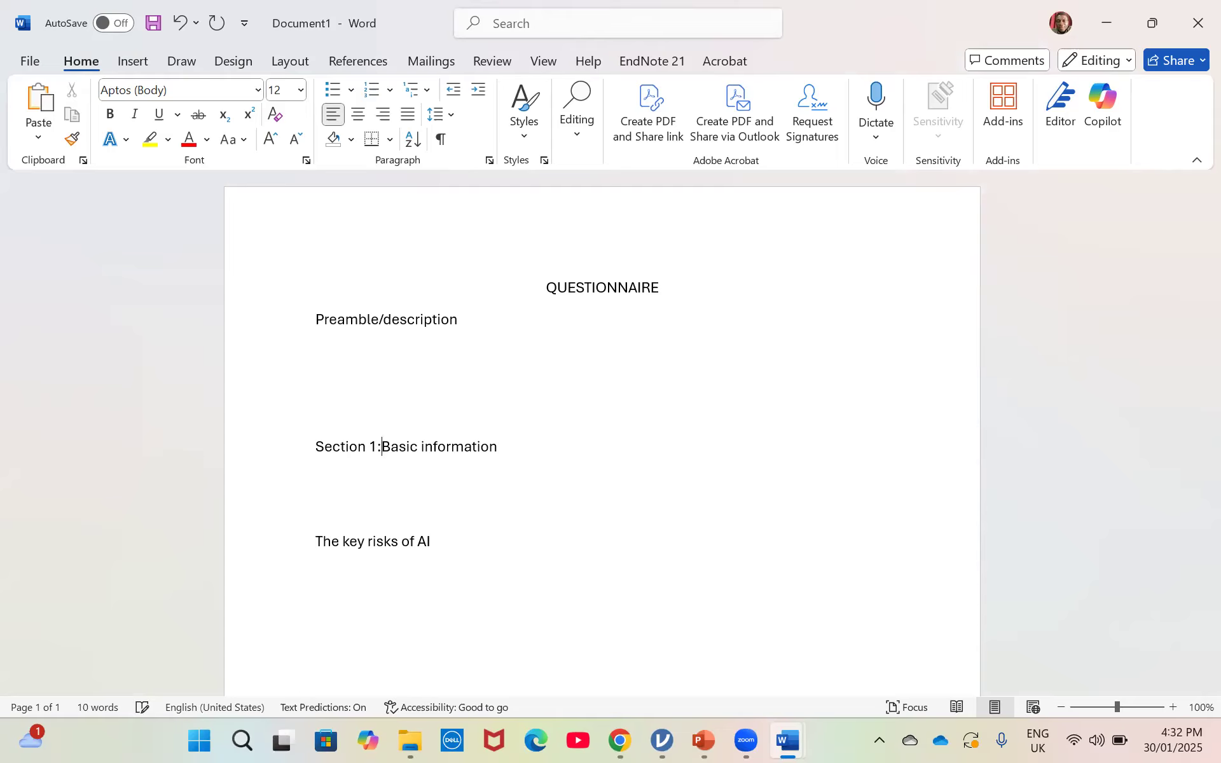
pyautogui.click(318, 542)
pyautogui.write('Section')
pyautogui.write(' 2:')
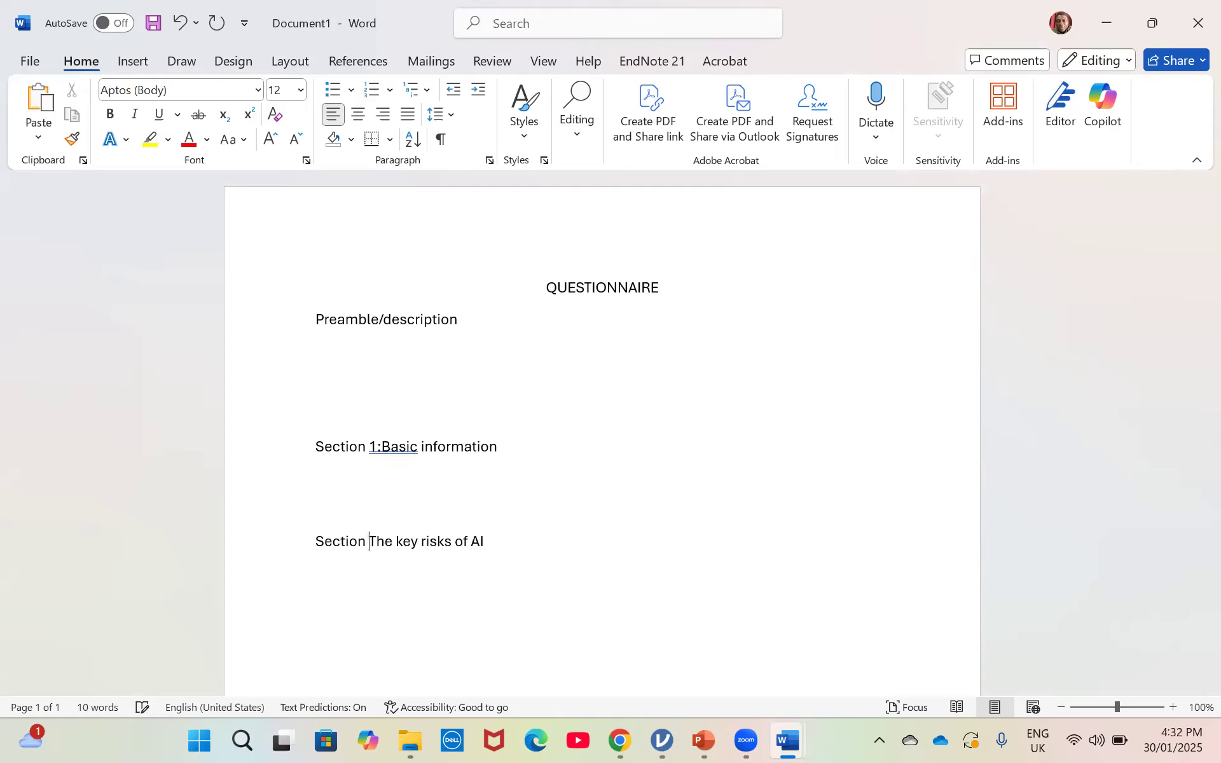
pyautogui.click(381, 447)
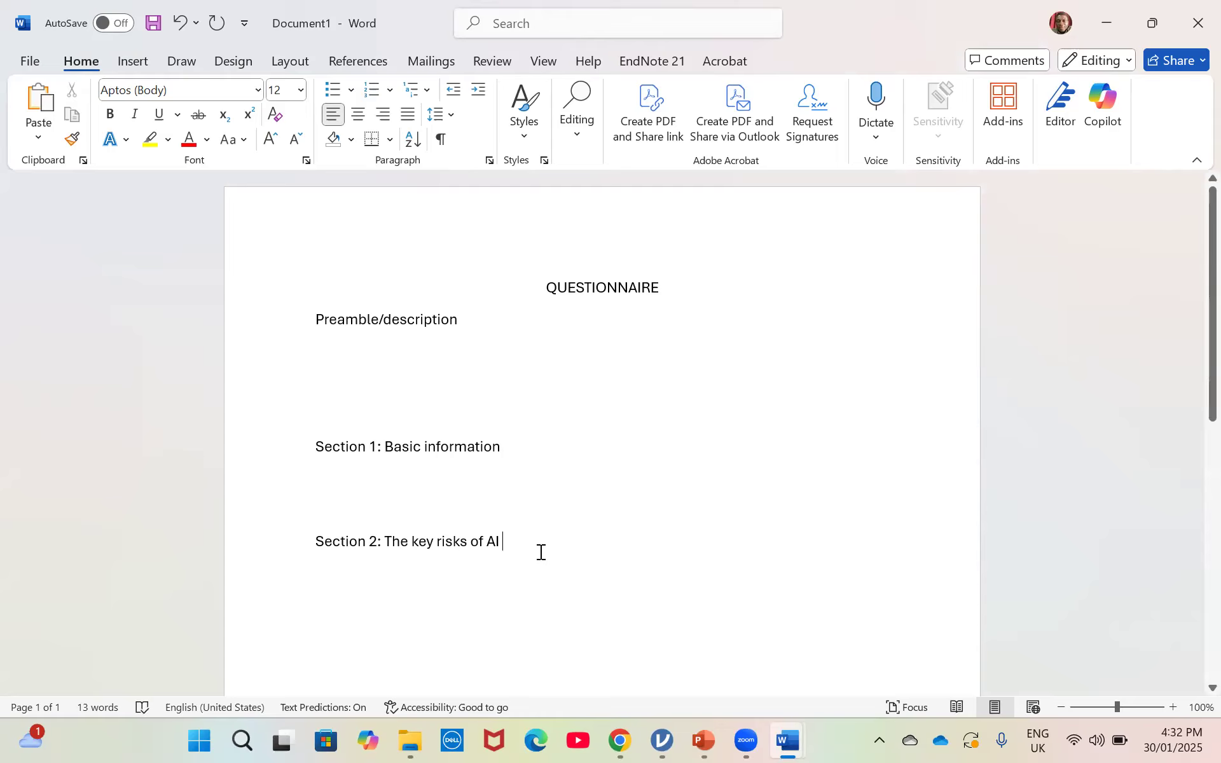
# Shorten the Section 2 heading text to "Risks of AI".
pyautogui.click(441, 541)
pyautogui.press('BackSpace')
pyautogui.press('BackSpace')
pyautogui.press('BackSpace')
pyautogui.press('BackSpace')
pyautogui.press('BackSpace')
pyautogui.press('BackSpace')
pyautogui.press('BackSpace')
pyautogui.press('BackSpace')
pyautogui.press('BackSpace')
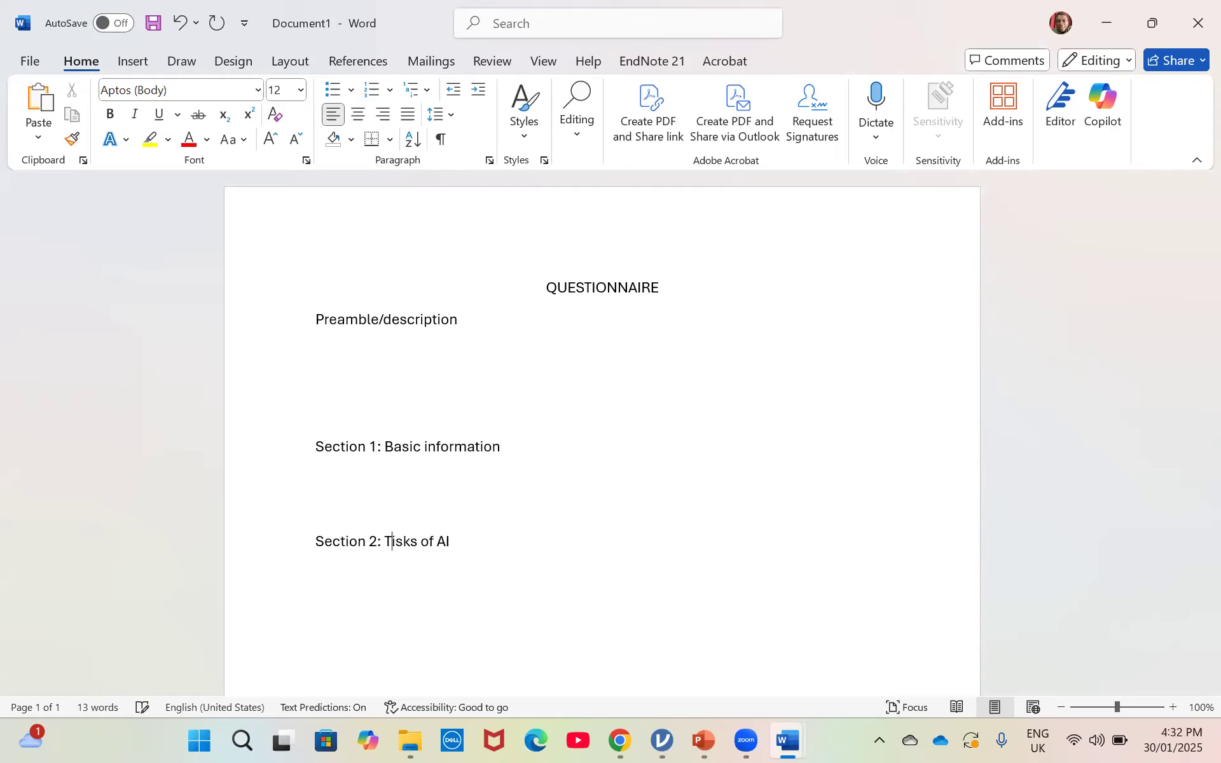
pyautogui.write('R')
pyautogui.press('Right')
pyautogui.press('Right')
pyautogui.press('Right')
pyautogui.press('Right')
pyautogui.press('Right')
pyautogui.press('End')
# Insert a table with six columns and six rows below the Section 2 heading and enter "Risks of AI" in its first cell.
pyautogui.press('Return')
pyautogui.click(133, 61)
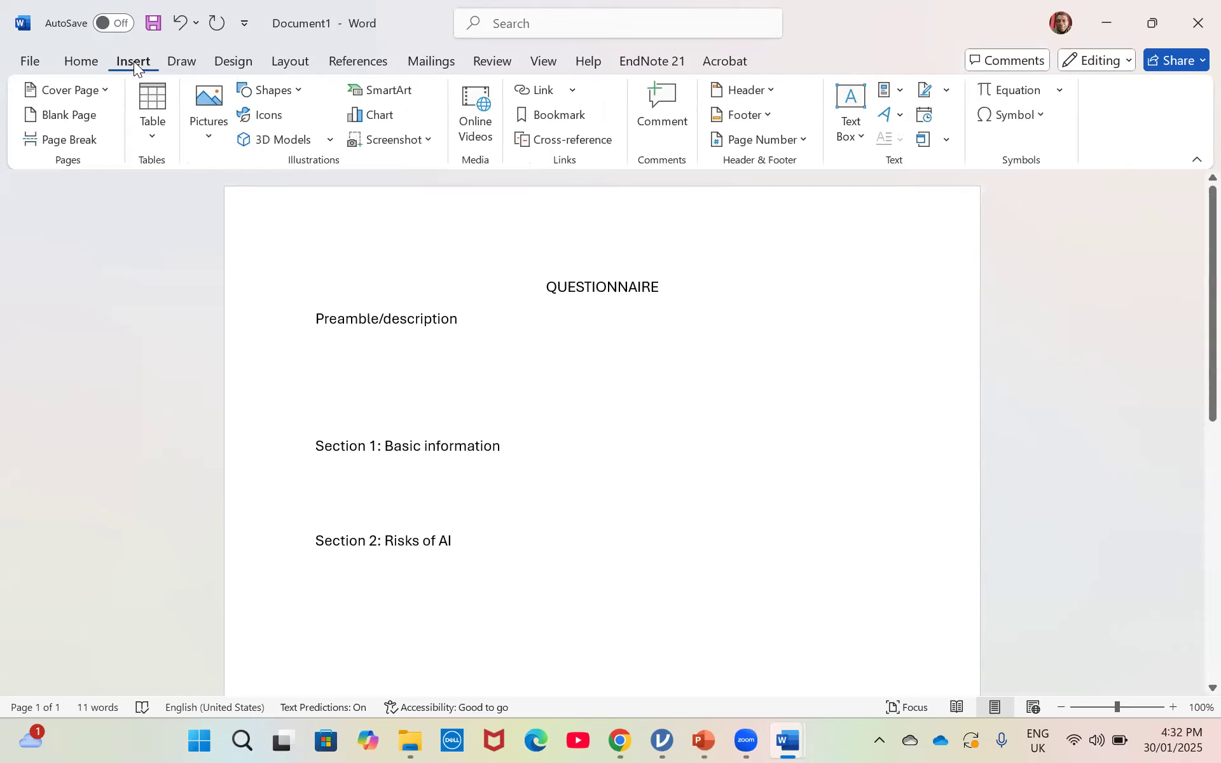
pyautogui.click(155, 127)
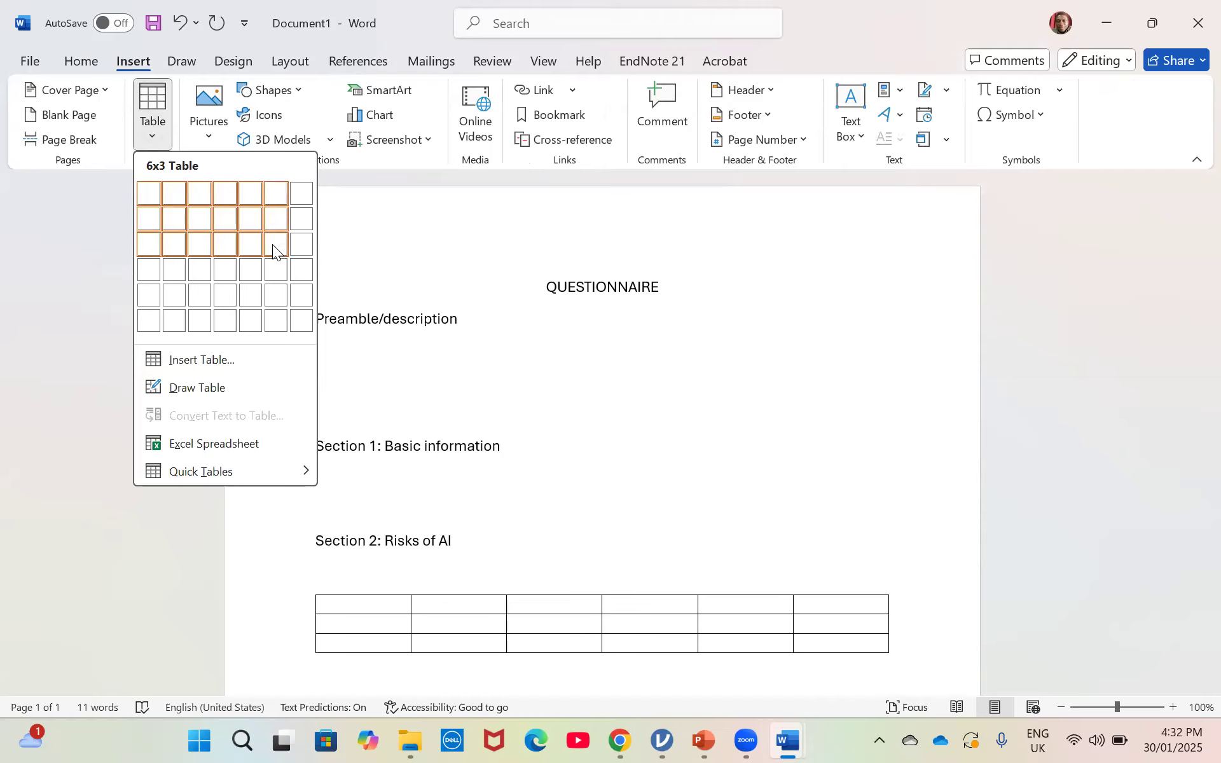
pyautogui.click(265, 323)
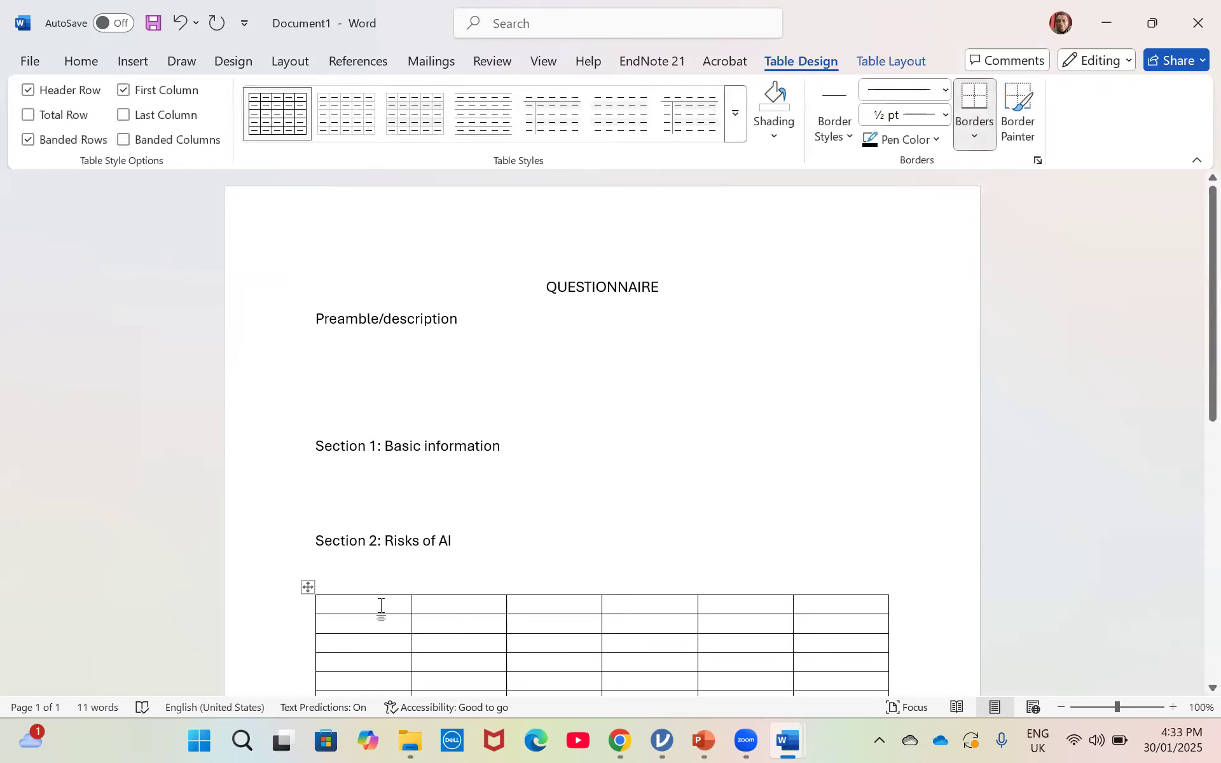
pyautogui.write('Risks')
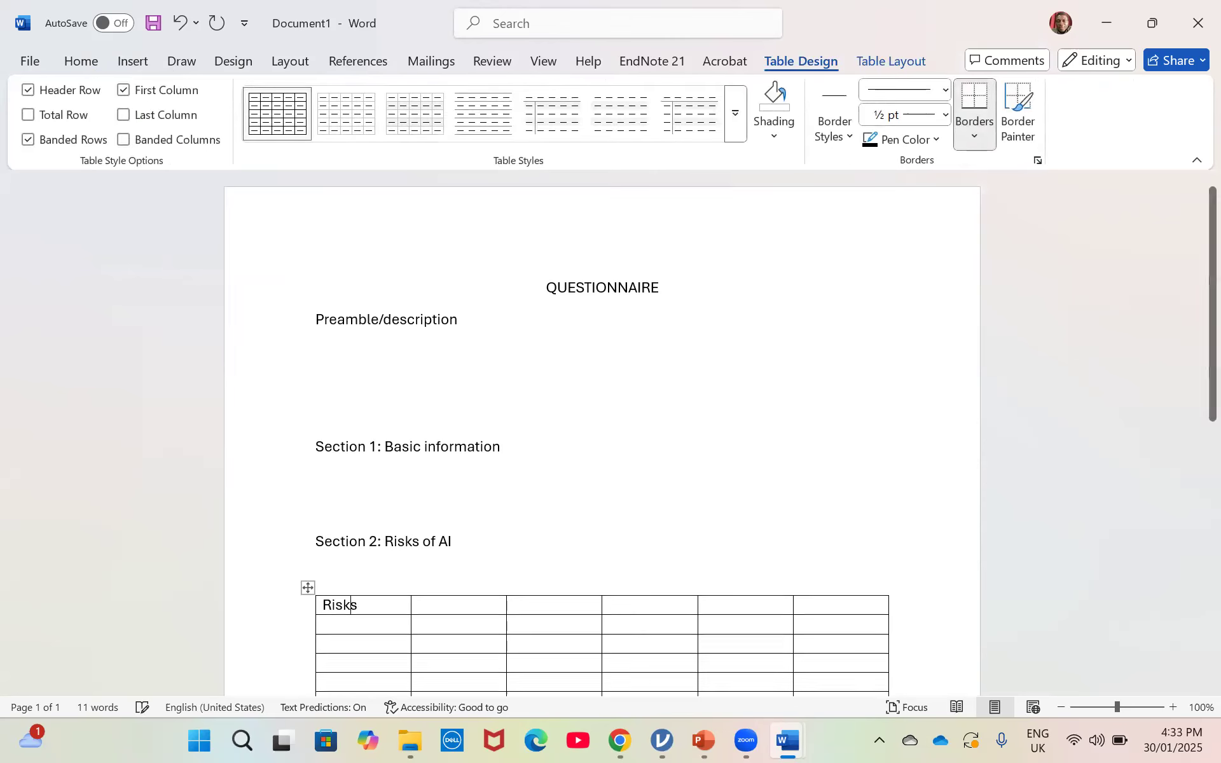
pyautogui.write(' of AI')
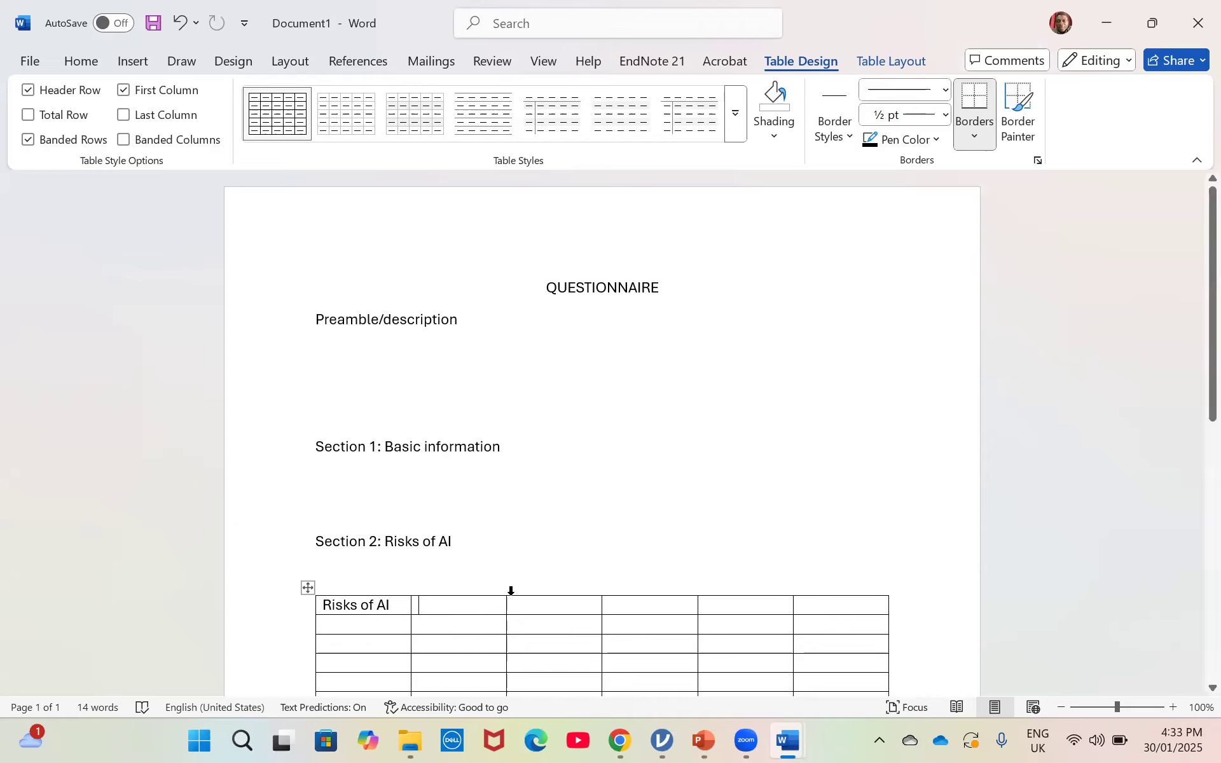
# Add the line "Likert Scale" above the table and number the remaining header cells 1 to 5.
pyautogui.click(529, 577)
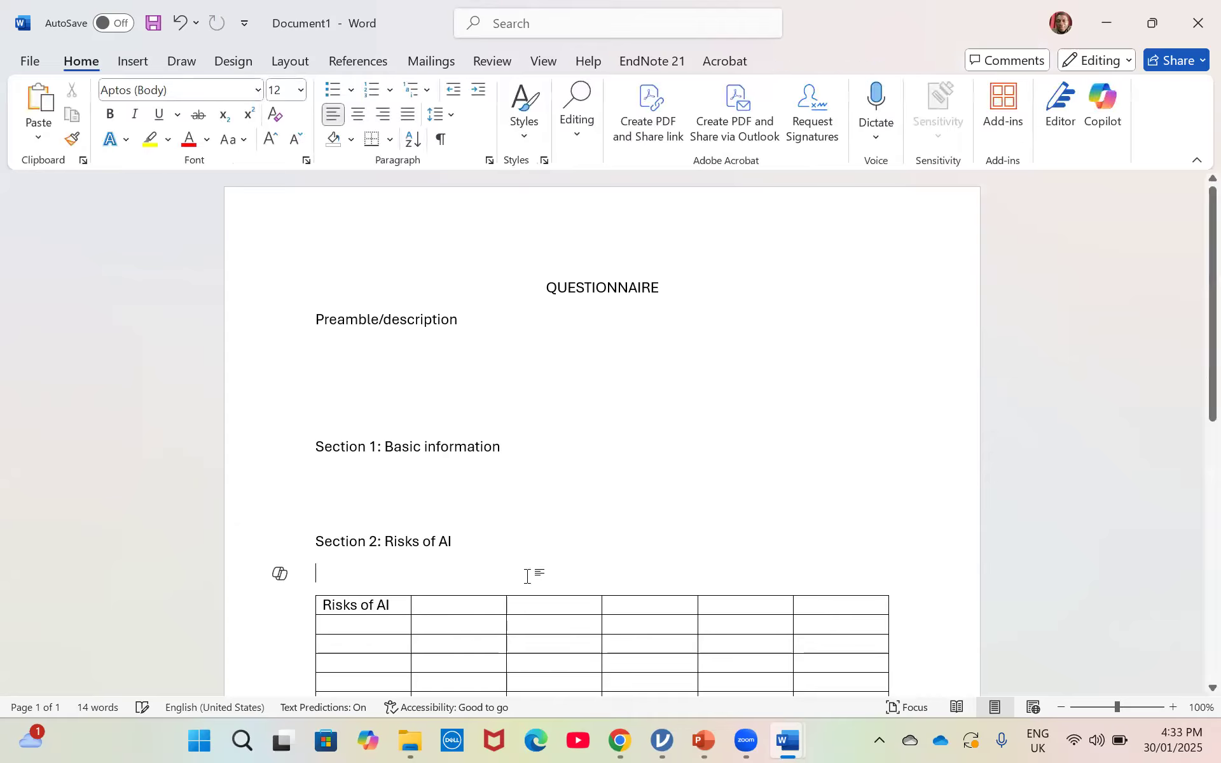
pyautogui.write('Likert Scale')
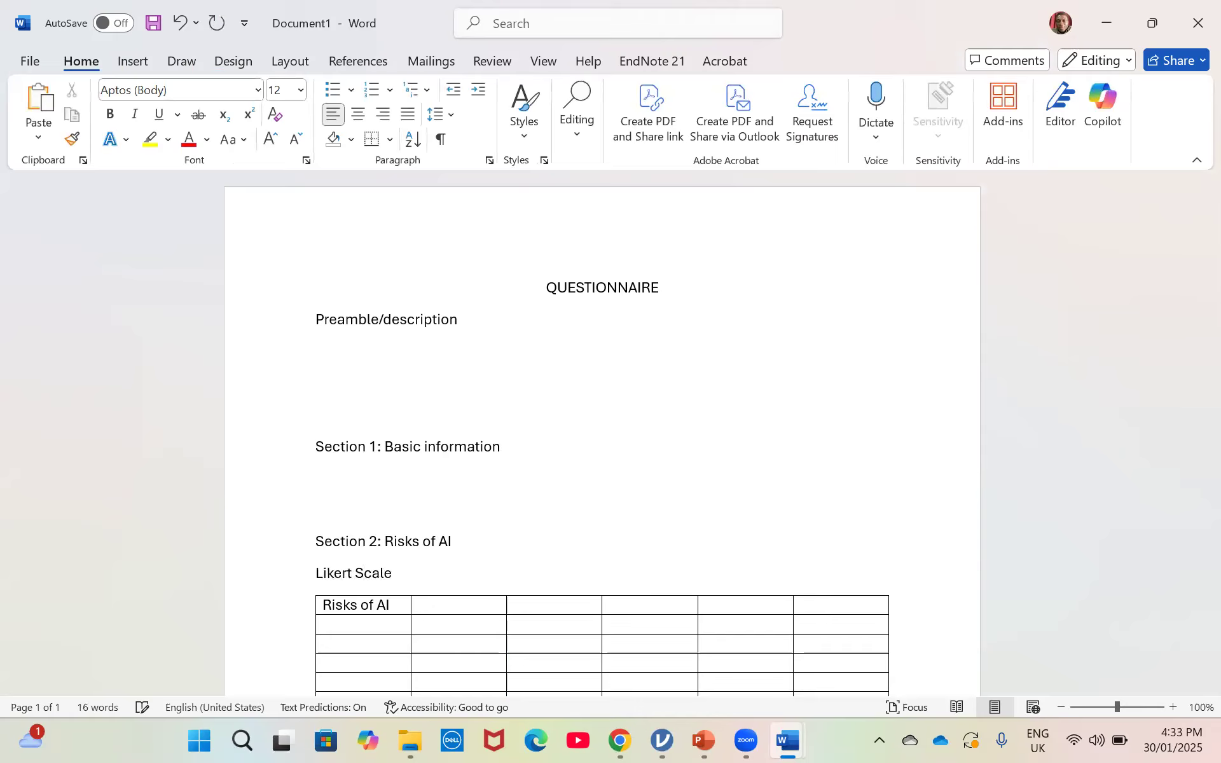
pyautogui.click(454, 607)
pyautogui.write('1')
pyautogui.press('Tab')
pyautogui.write('2')
pyautogui.press('Tab')
pyautogui.write('3')
pyautogui.press('Tab')
pyautogui.write('4')
pyautogui.write('5')
pyautogui.press('BackSpace')
pyautogui.write('5')
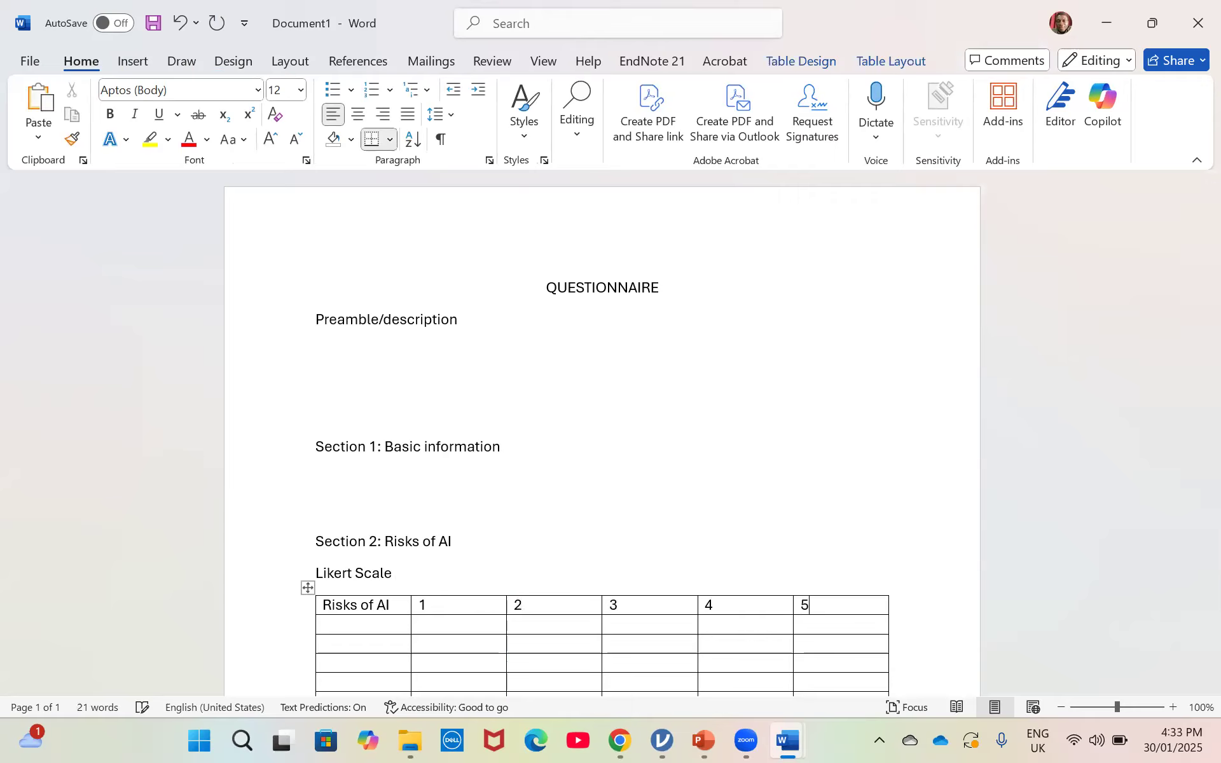
# Add the scale definition "1= Strongly Disagree" on a new line below Likert Scale.
pyautogui.press('Up')
pyautogui.press('Return')
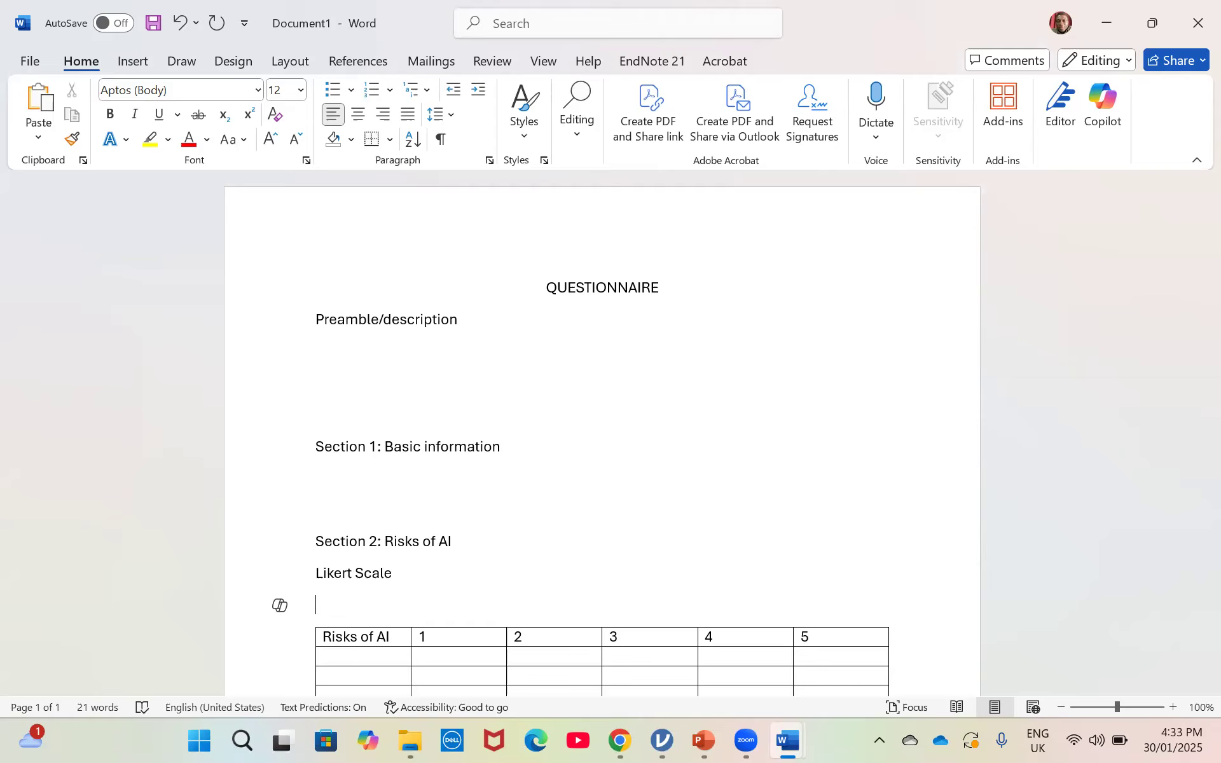
pyautogui.write('1= Strongle Dsiagre')
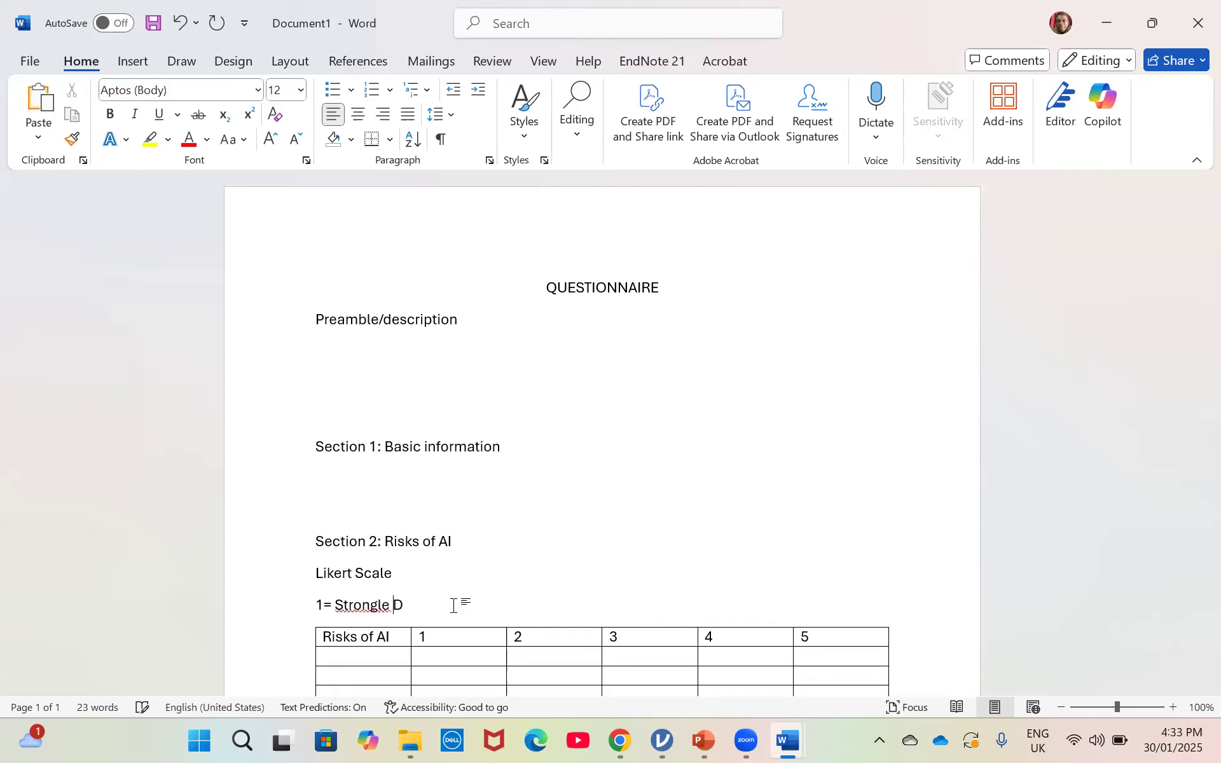
pyautogui.press('BackSpace')
pyautogui.press('BackSpace')
pyautogui.press('BackSpace')
pyautogui.press('BackSpace')
pyautogui.press('BackSpace')
pyautogui.press('BackSpace')
pyautogui.write('isagree')
pyautogui.click(387, 605)
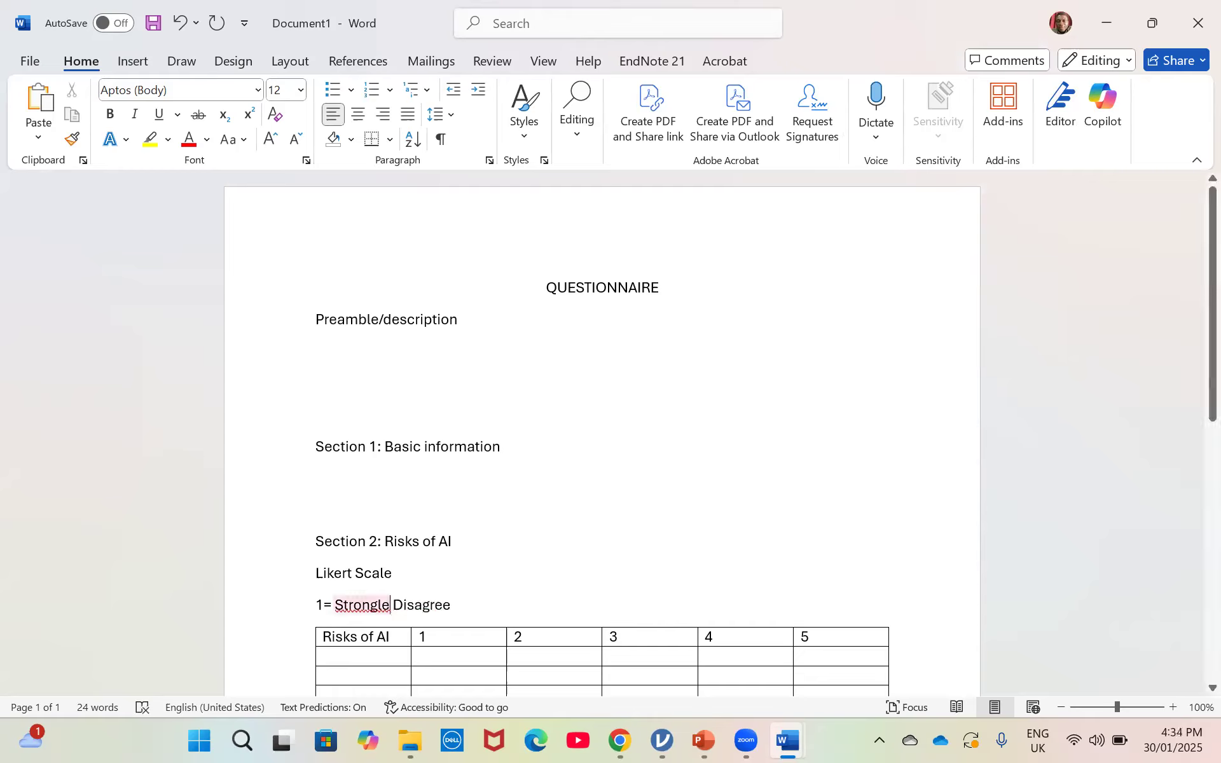
pyautogui.press('BackSpace')
pyautogui.write('y')
pyautogui.press('End')
# Continue the scale key with the lines "2= Disagree" and "3= Neutral".
pyautogui.press('Return')
pyautogui.write('2')
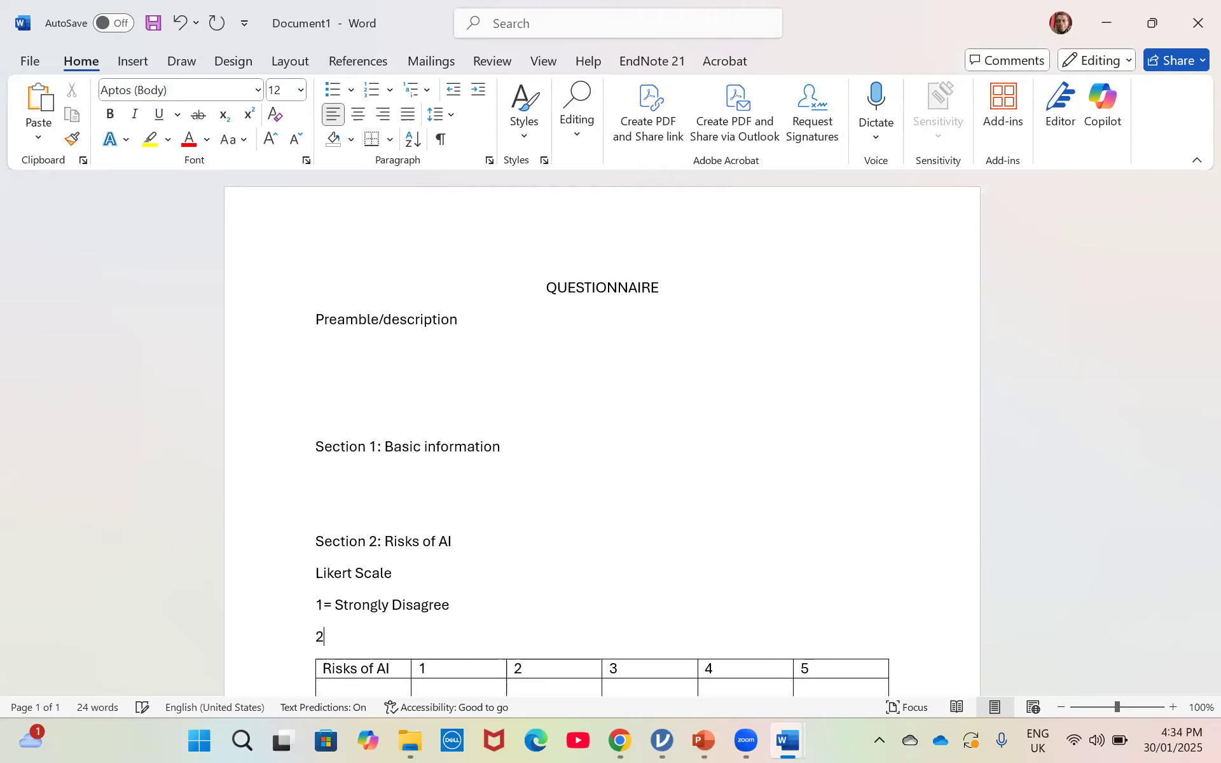
pyautogui.write('= S')
pyautogui.press('BackSpace')
pyautogui.write('Disagree')
pyautogui.press('Return')
pyautogui.write('3= Neutral')
pyautogui.press('Return')
# Complete the scale key with the lines "4= Agree" and "5= Strongly agree".
pyautogui.write('4=')
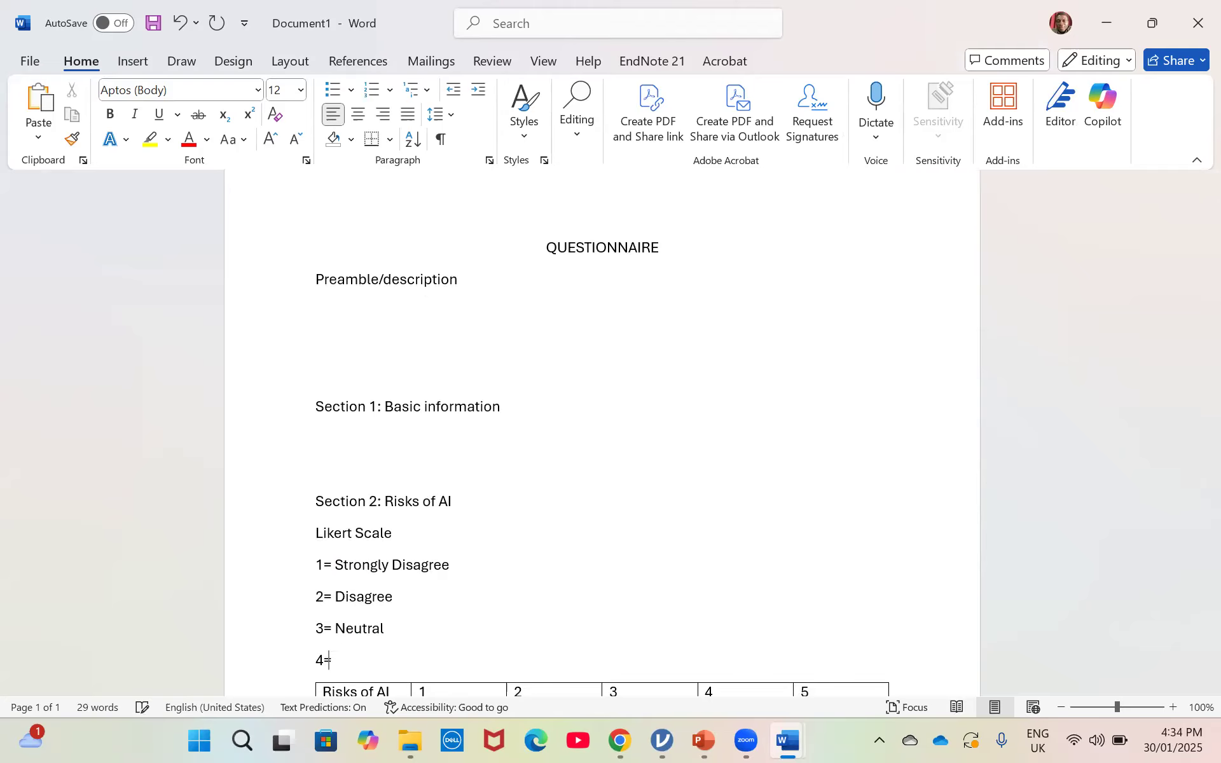
pyautogui.write(' S')
pyautogui.press('BackSpace')
pyautogui.write('Agree')
pyautogui.press('Return')
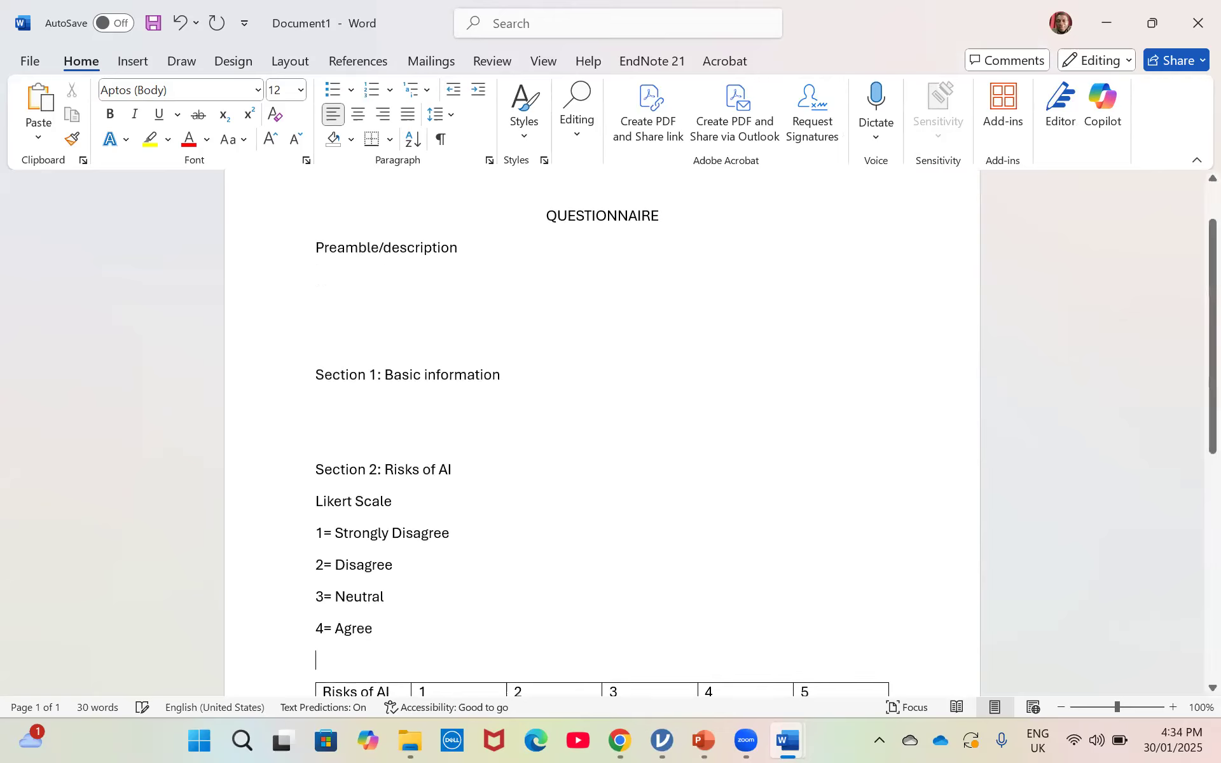
pyautogui.write('5= ')
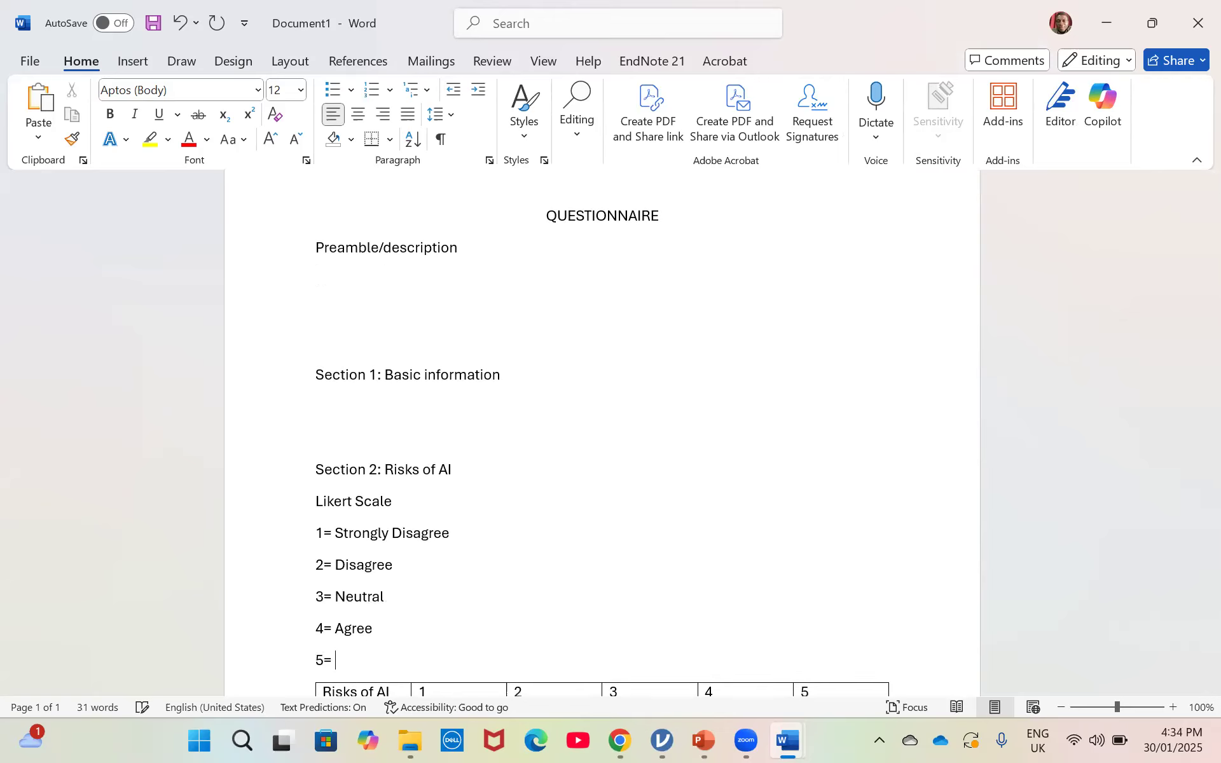
pyautogui.write('Strongle')
pyautogui.press('BackSpace')
pyautogui.write('y agree')
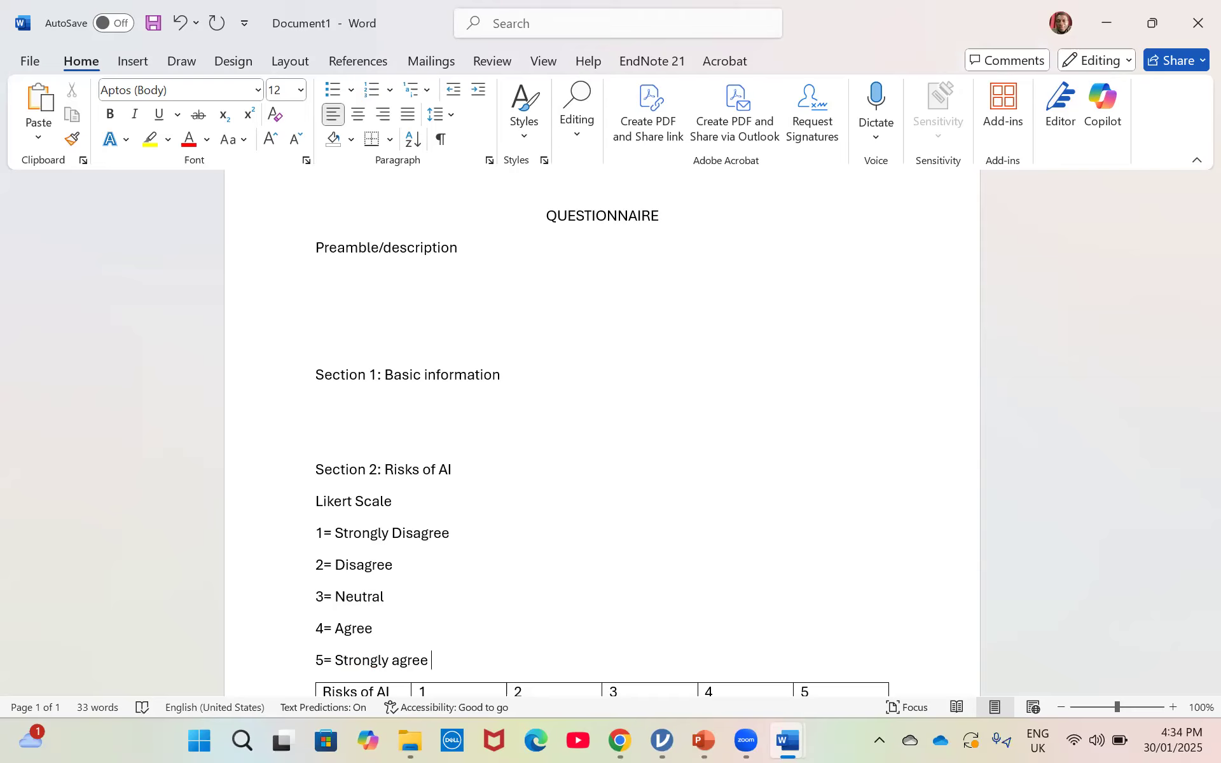
# Enter "Privacy" as the first risk in the table's first column, directly below the header row.
pyautogui.press('Down')
pyautogui.press('Down')
pyautogui.press('Down')
pyautogui.press('Down')
pyautogui.press('Down')
pyautogui.press('Down')
pyautogui.press('Down')
pyautogui.press('Up')
pyautogui.press('Up')
pyautogui.press('Up')
pyautogui.press('Up')
pyautogui.press('Up')
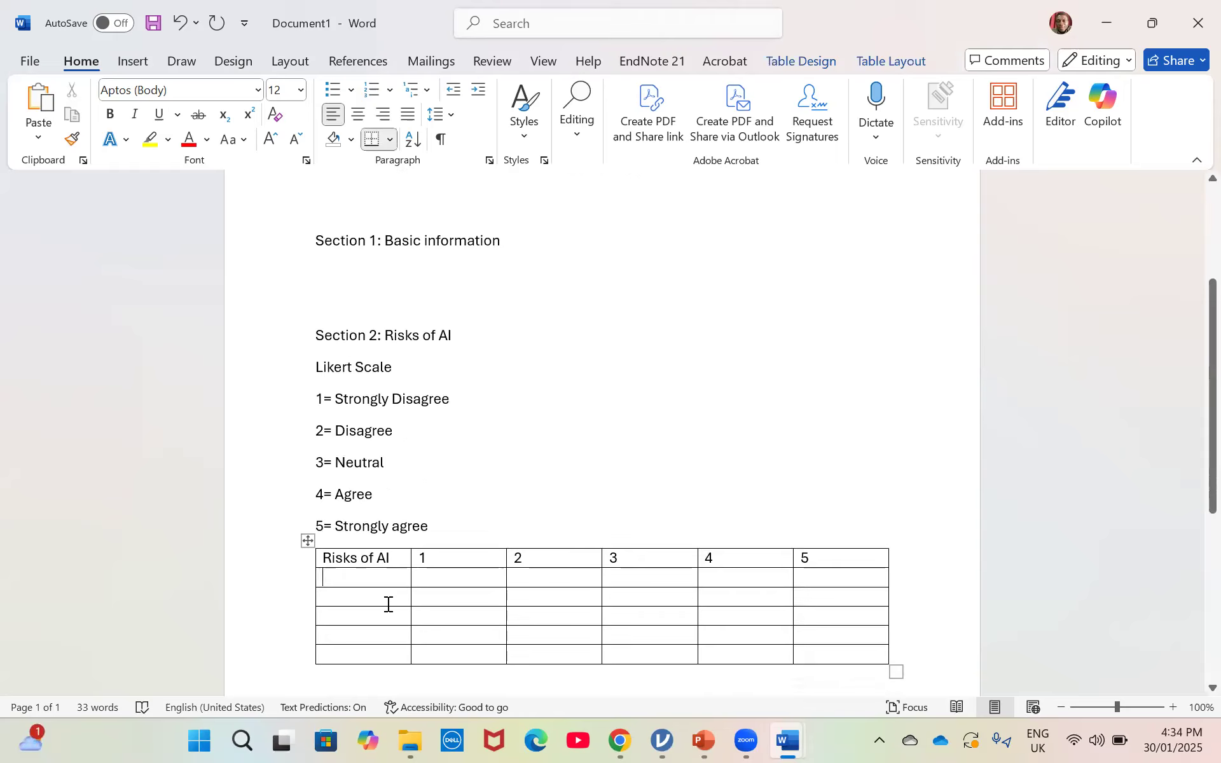
pyautogui.write('rivacy')
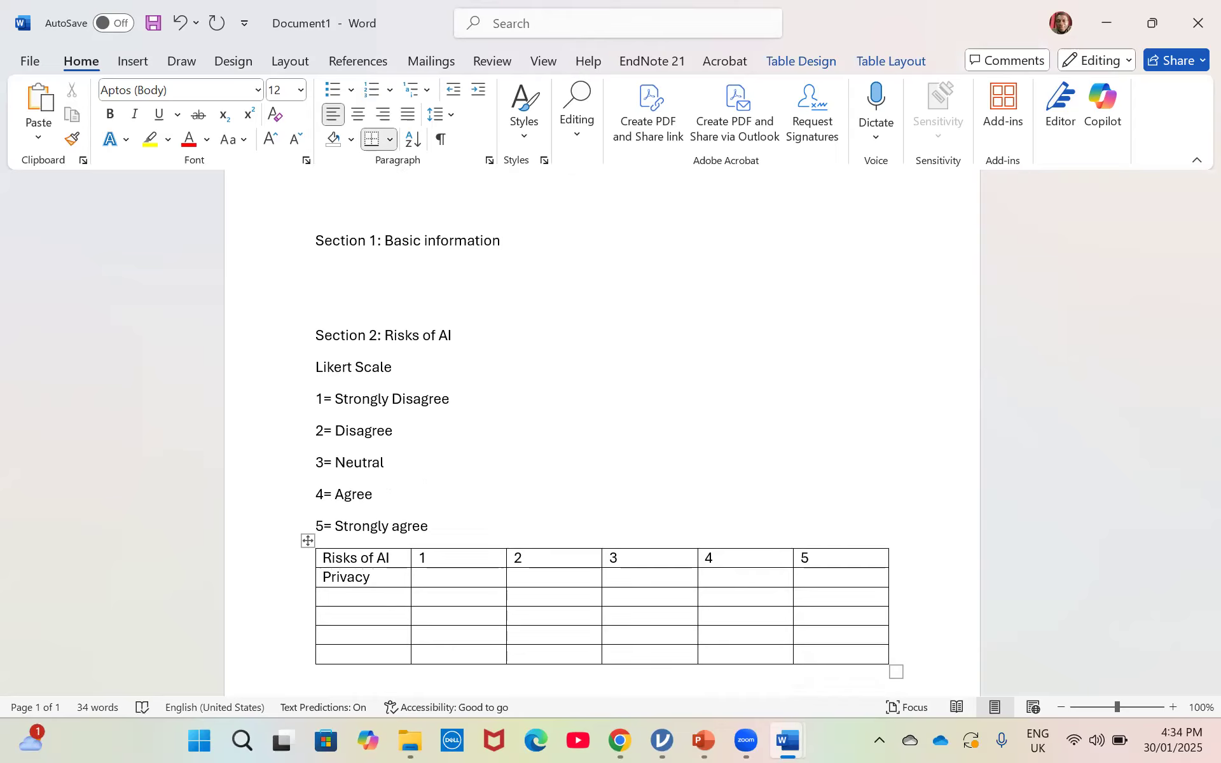
# Try marking different rating cells in the Privacy row with an X, clearing each mark.
pyautogui.click(514, 577)
pyautogui.write('X')
pyautogui.press('BackSpace')
pyautogui.press('Tab')
pyautogui.press('Tab')
pyautogui.press('Tab')
pyautogui.hotkey('shift', 'Tab')
pyautogui.write('X')
pyautogui.press('BackSpace')
pyautogui.press('Tab')
pyautogui.write('X')
pyautogui.press('Left')
pyautogui.press('Delete')
pyautogui.hotkey('shift', 'Tab')
# Enter "Cost" as the second risk in the table's first column.
pyautogui.press('Down')
pyautogui.click(389, 601)
pyautogui.write('Cost')
# Try marking rating cells in the Cost row with an X, clearing each mark.
pyautogui.press('Tab')
pyautogui.write('X')
pyautogui.press('BackSpace')
pyautogui.press('Tab')
pyautogui.press('Tab')
pyautogui.write('X')
pyautogui.press('BackSpace')
# Add the closing line "Thank you" below the table and insert an extra blank line above it.
pyautogui.hotkey('ctrl', 'End')
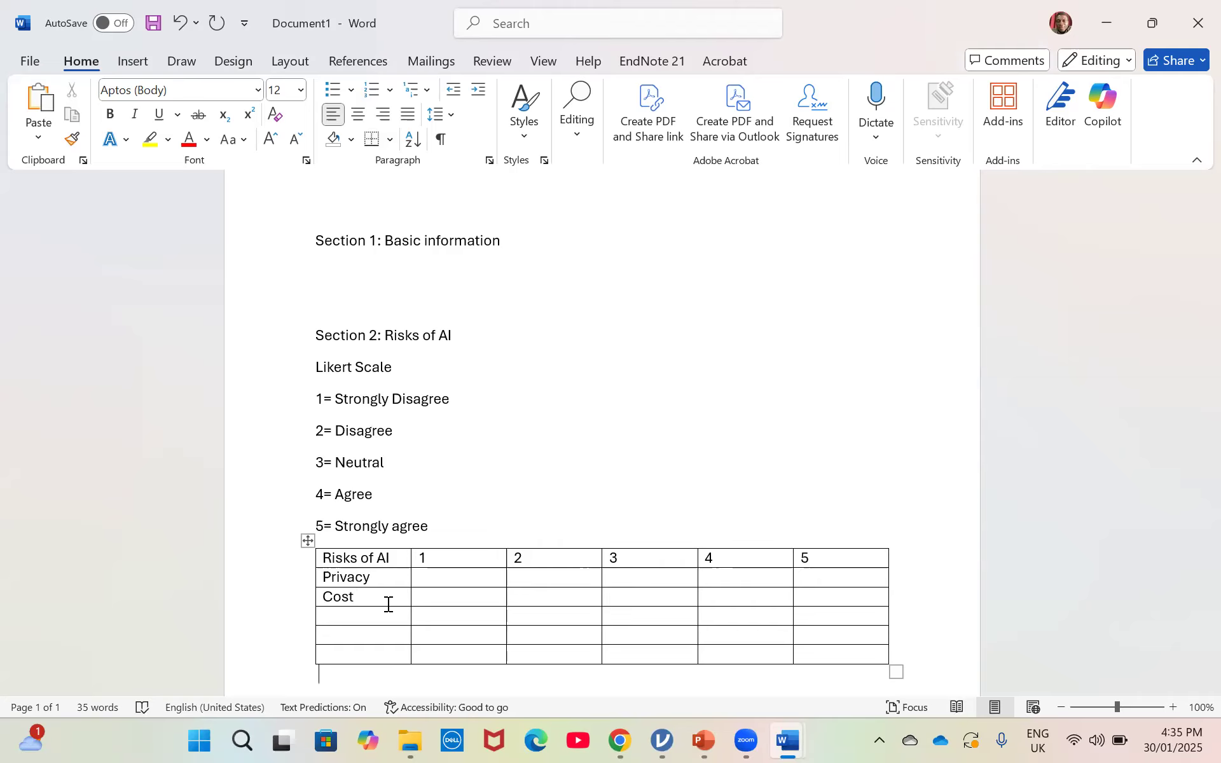
pyautogui.press('Return')
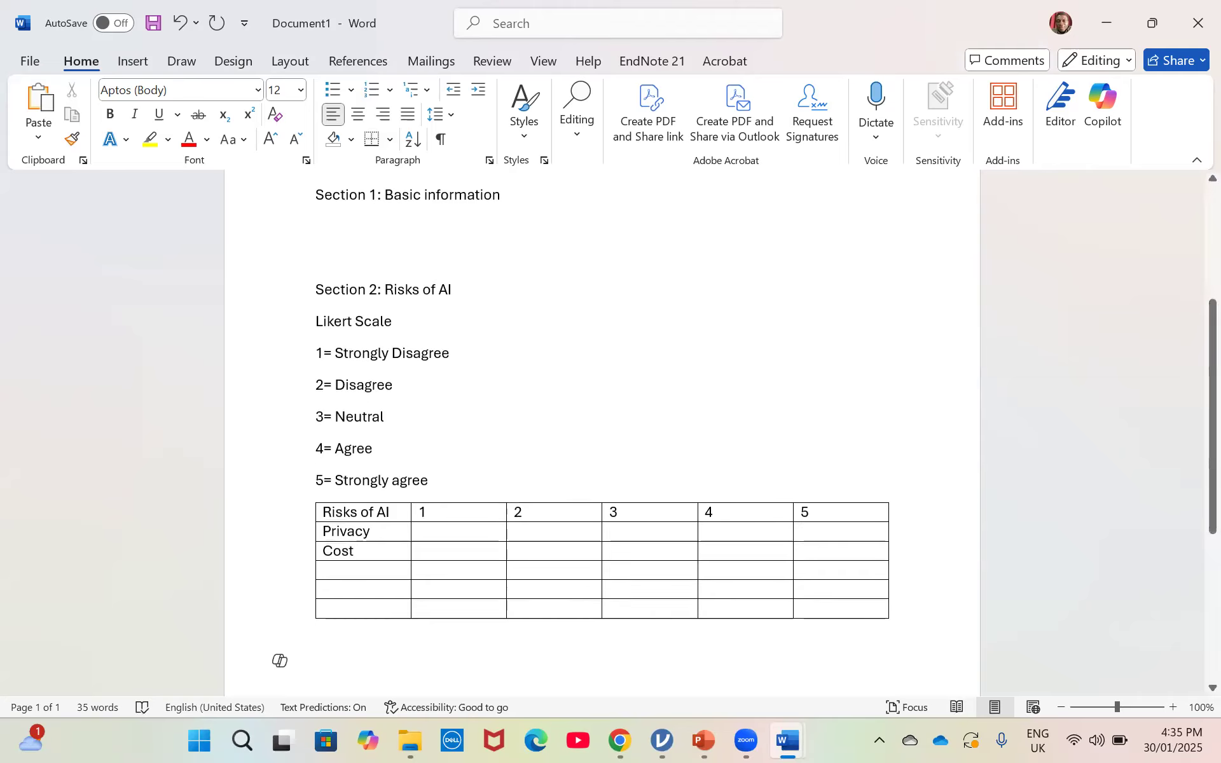
pyautogui.write('Thank')
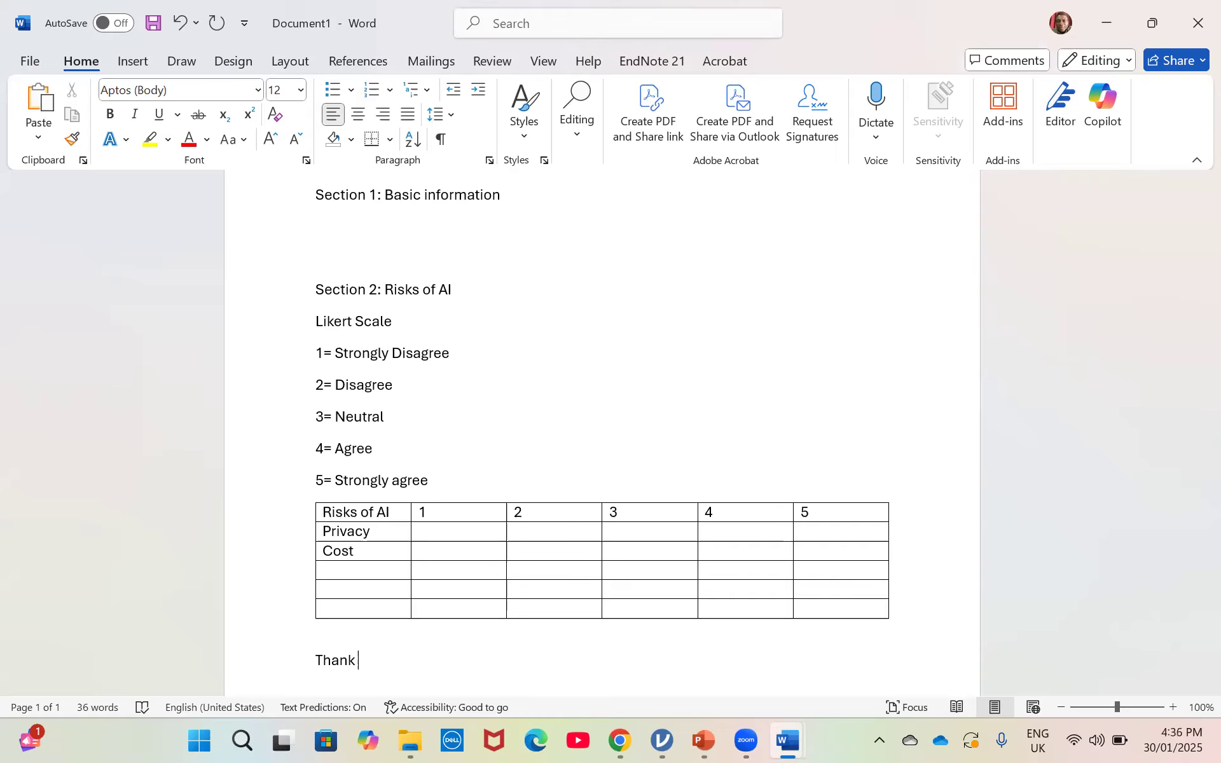
pyautogui.write('you')
pyautogui.click(318, 629)
pyautogui.press('Return')
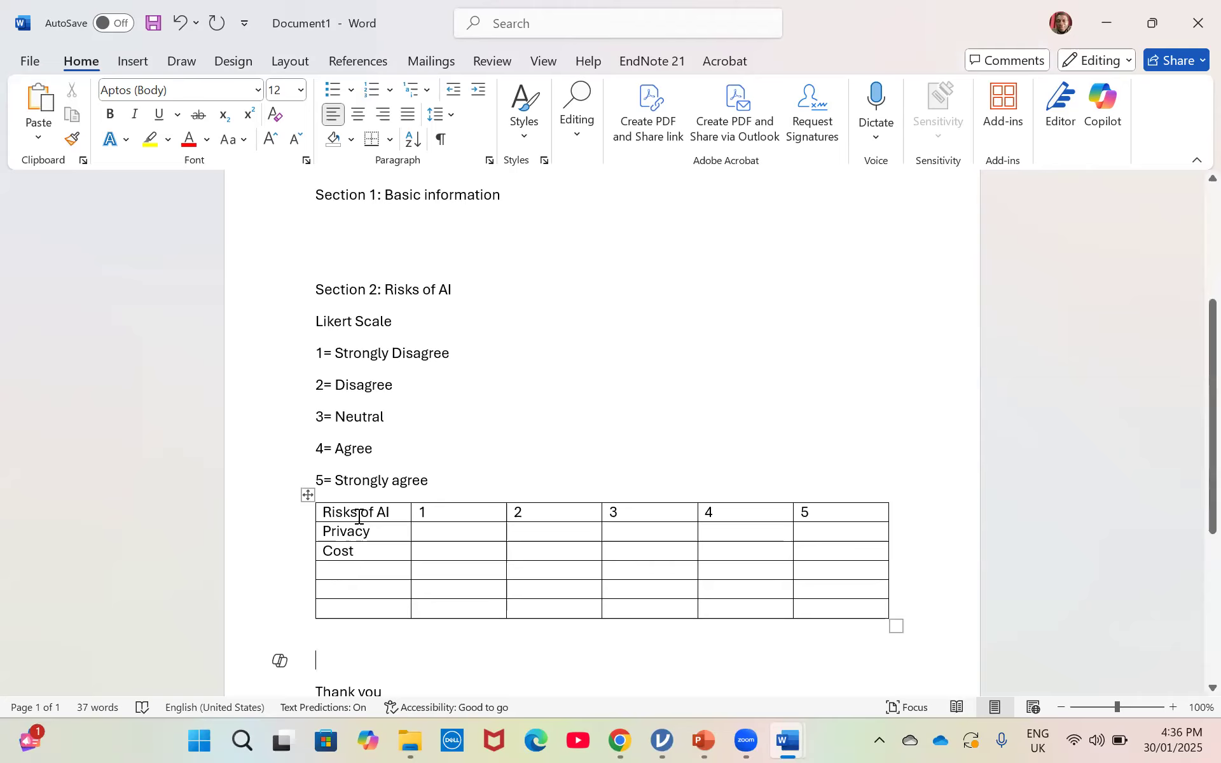
# Review the questionnaire's layout from the closing line back up to the title, with the page zoomed out to 80%.
pyautogui.scroll(-1, 359, 517)
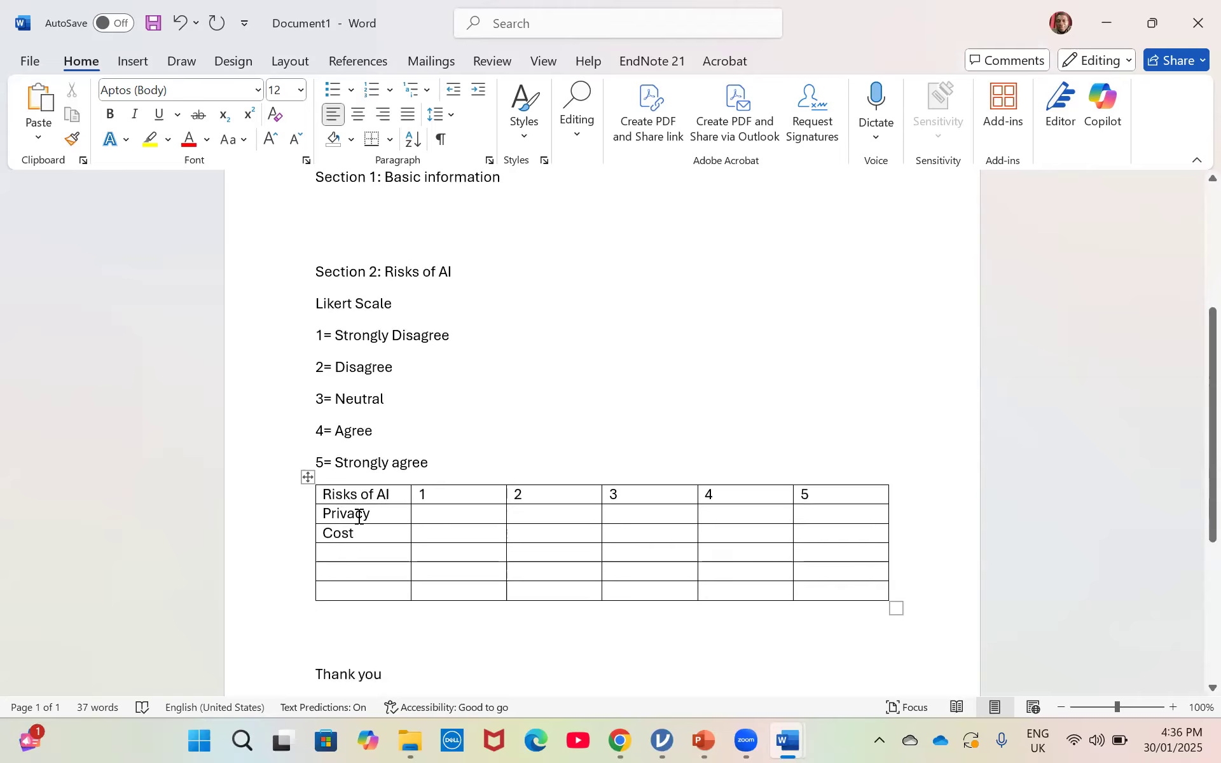
pyautogui.press('Right')
pyautogui.press('Return')
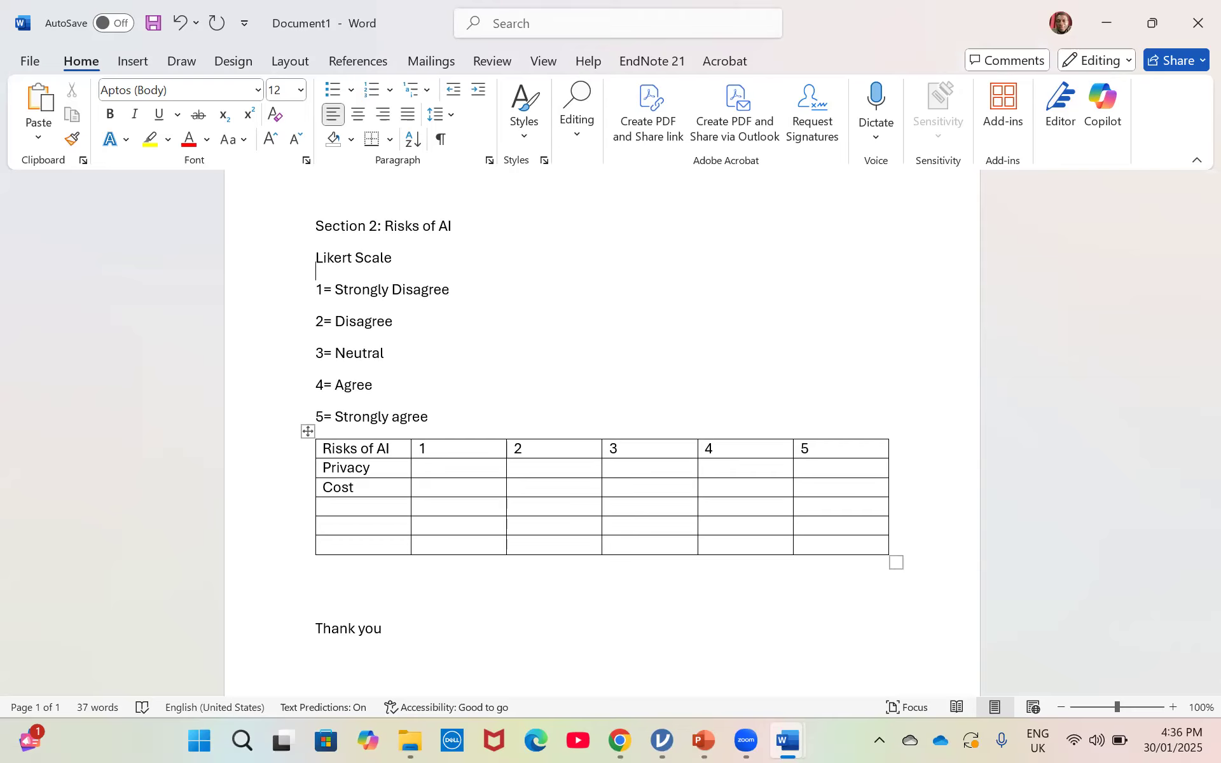
pyautogui.scroll(5, 358, 517)
pyautogui.press('Down')
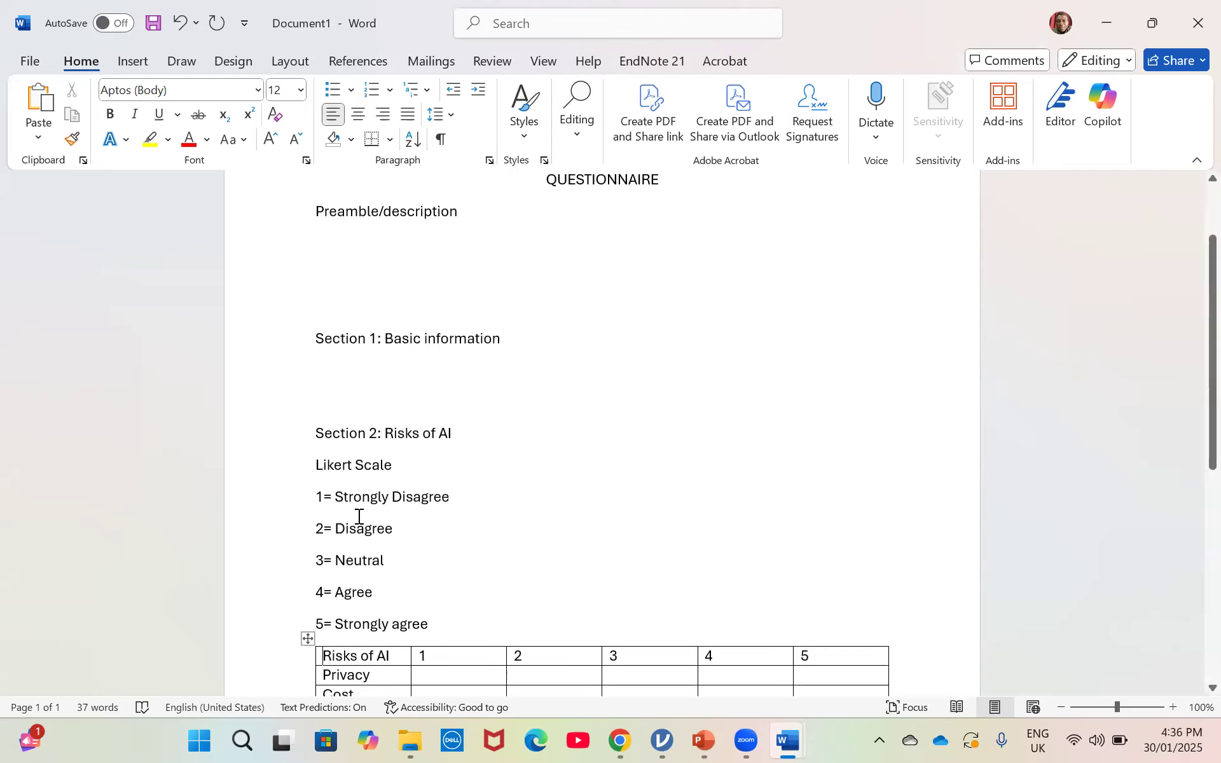
pyautogui.press('Down')
pyautogui.press('Down')
pyautogui.press('Up')
pyautogui.press('Up')
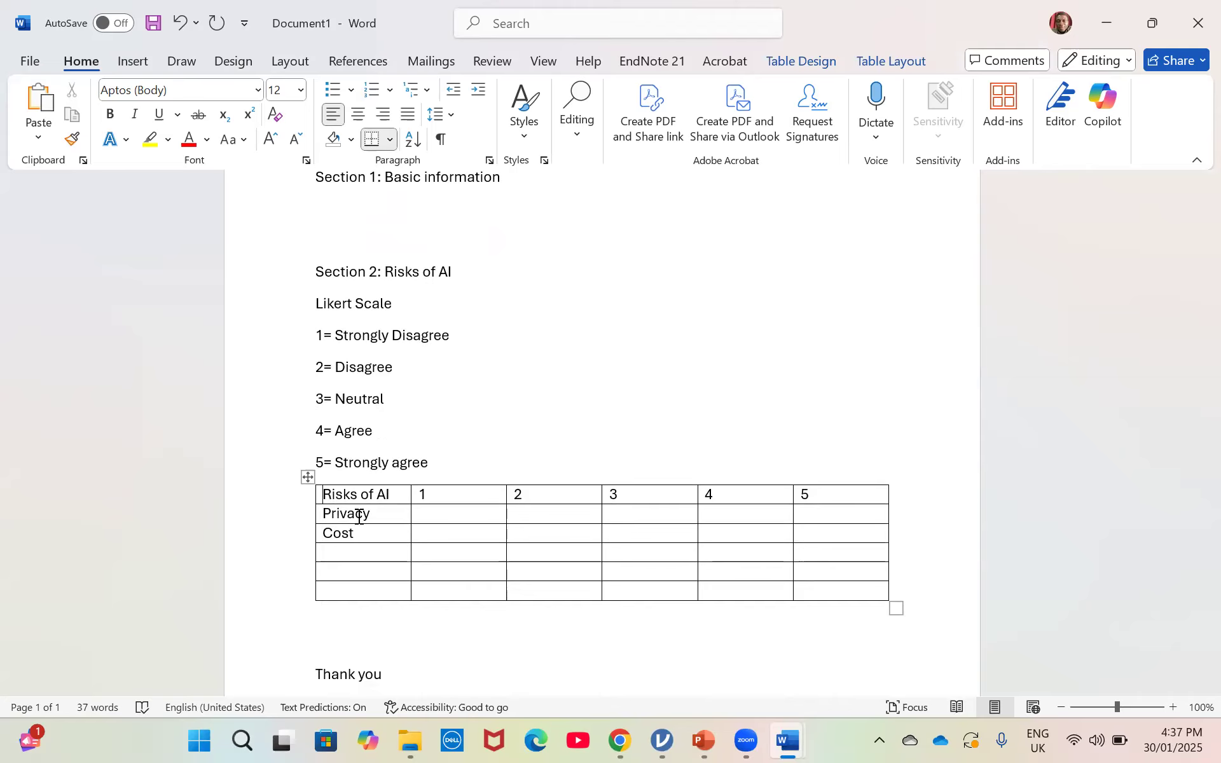
pyautogui.hotkey('ctrl', 'Home')
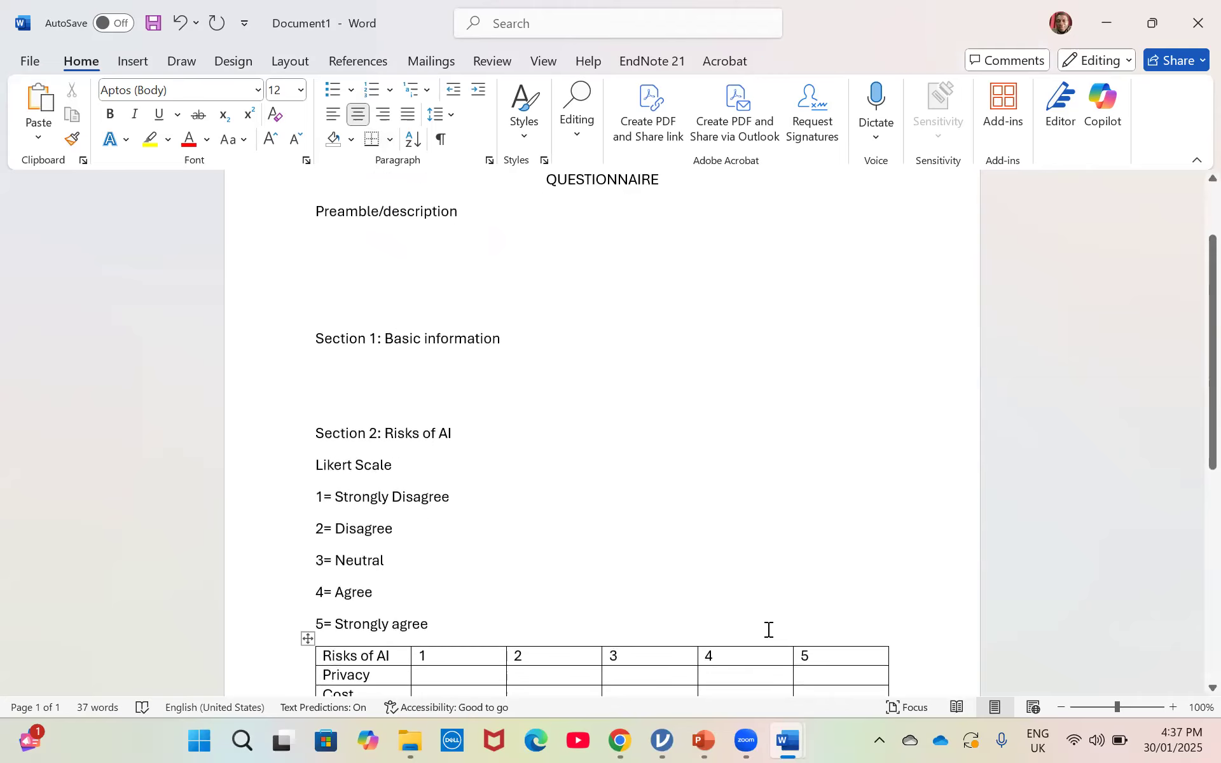
pyautogui.click(1061, 707)
pyautogui.click(1061, 707)
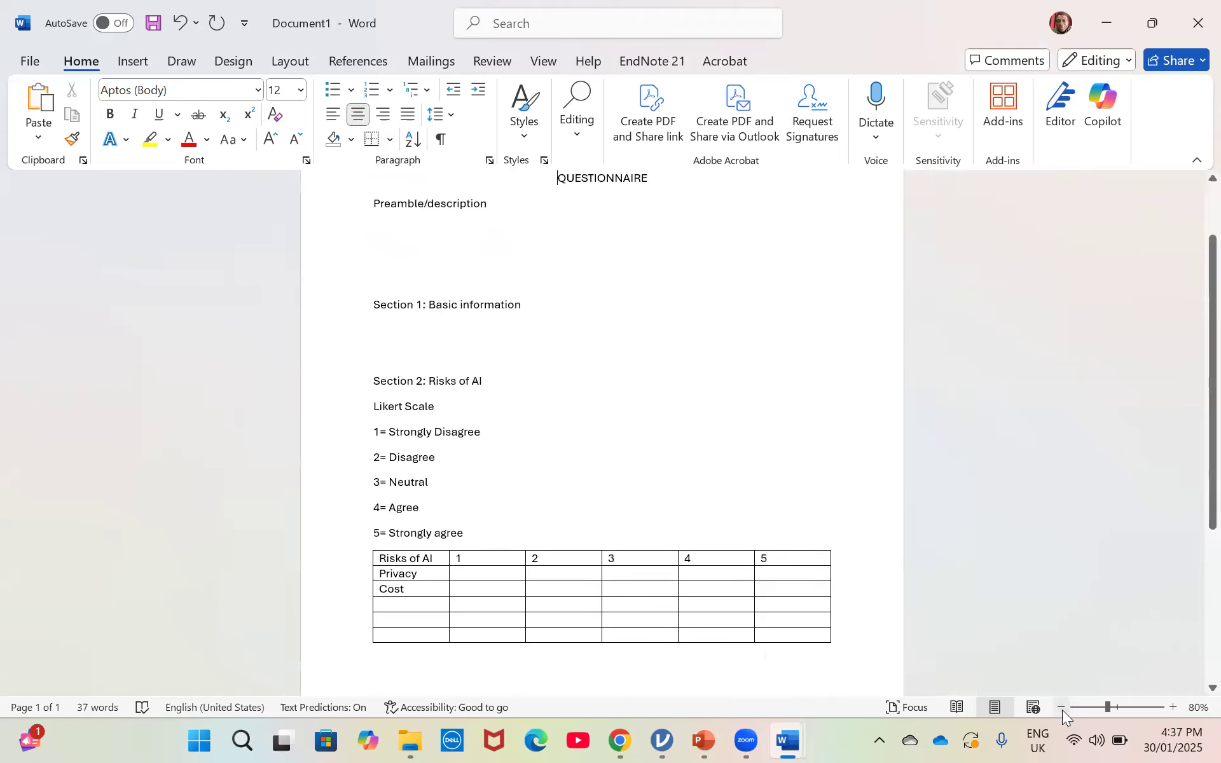
# Switch to the untitled form in Google Forms and rename the form "Survey".
pyautogui.click(1061, 707)
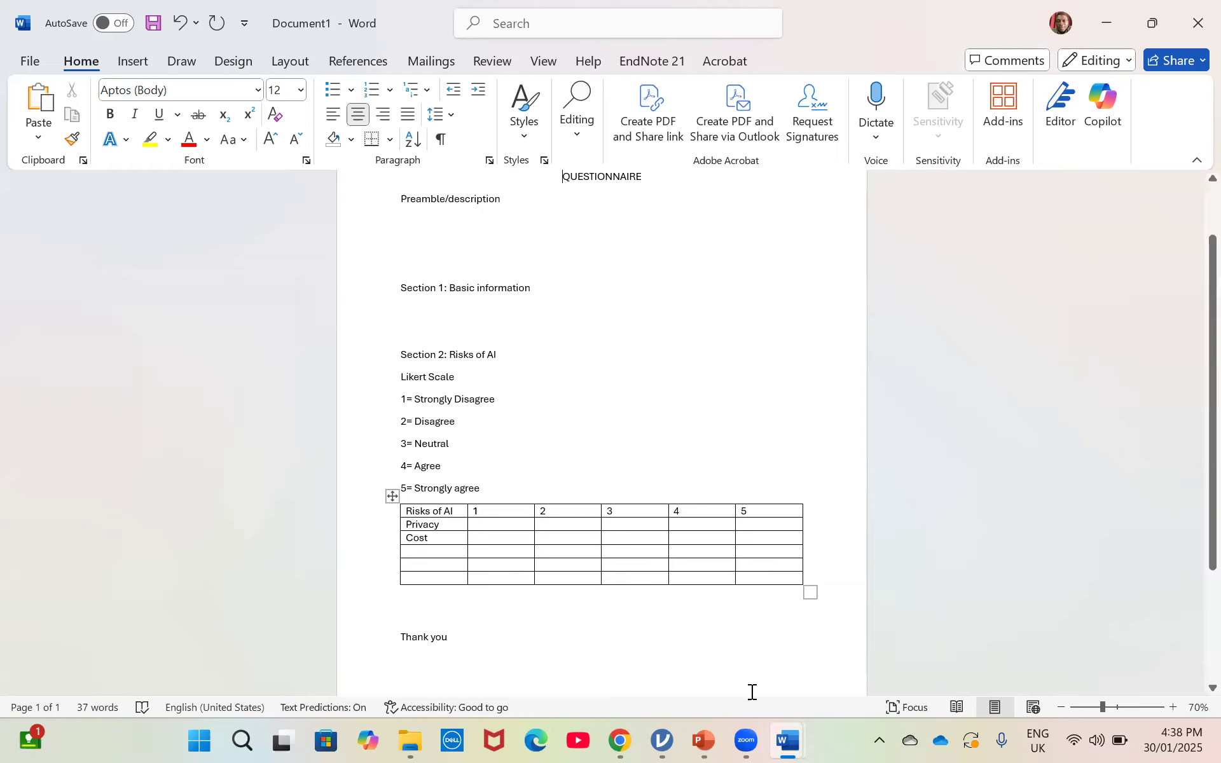
pyautogui.moveTo(620, 739)
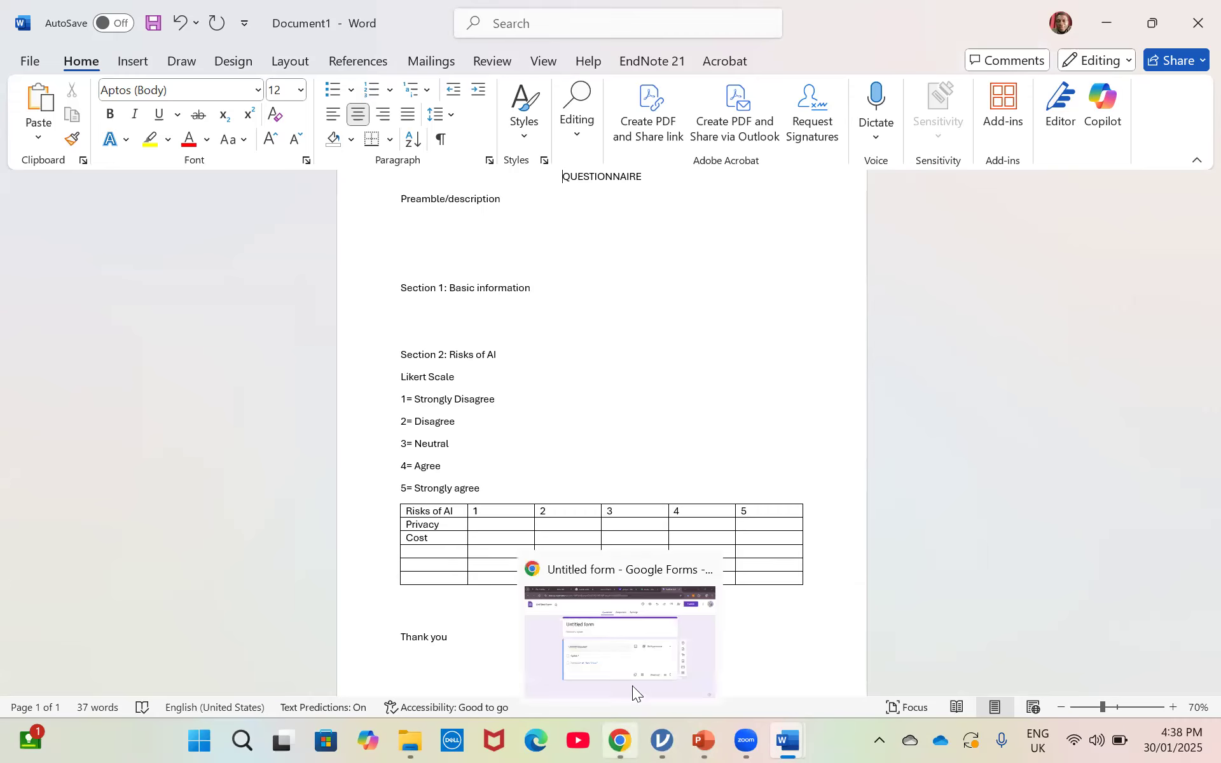
pyautogui.click(642, 654)
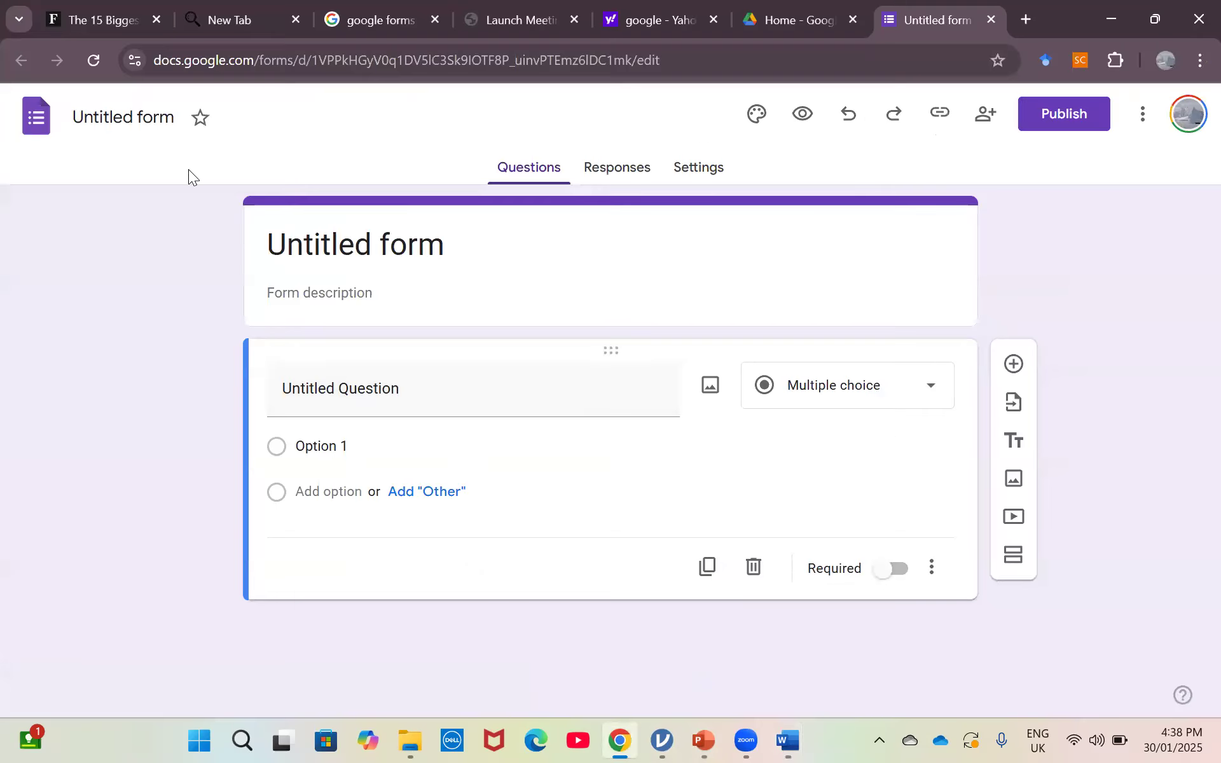
pyautogui.click(152, 126)
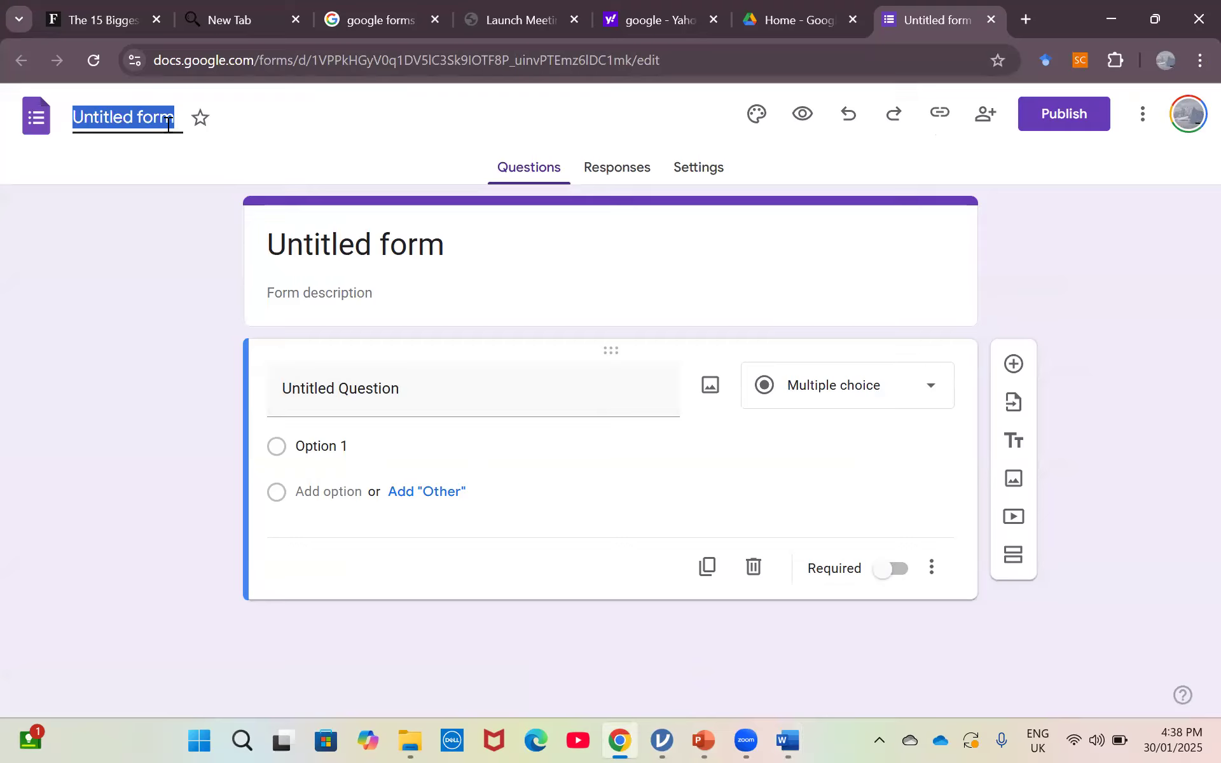
pyautogui.press('BackSpace')
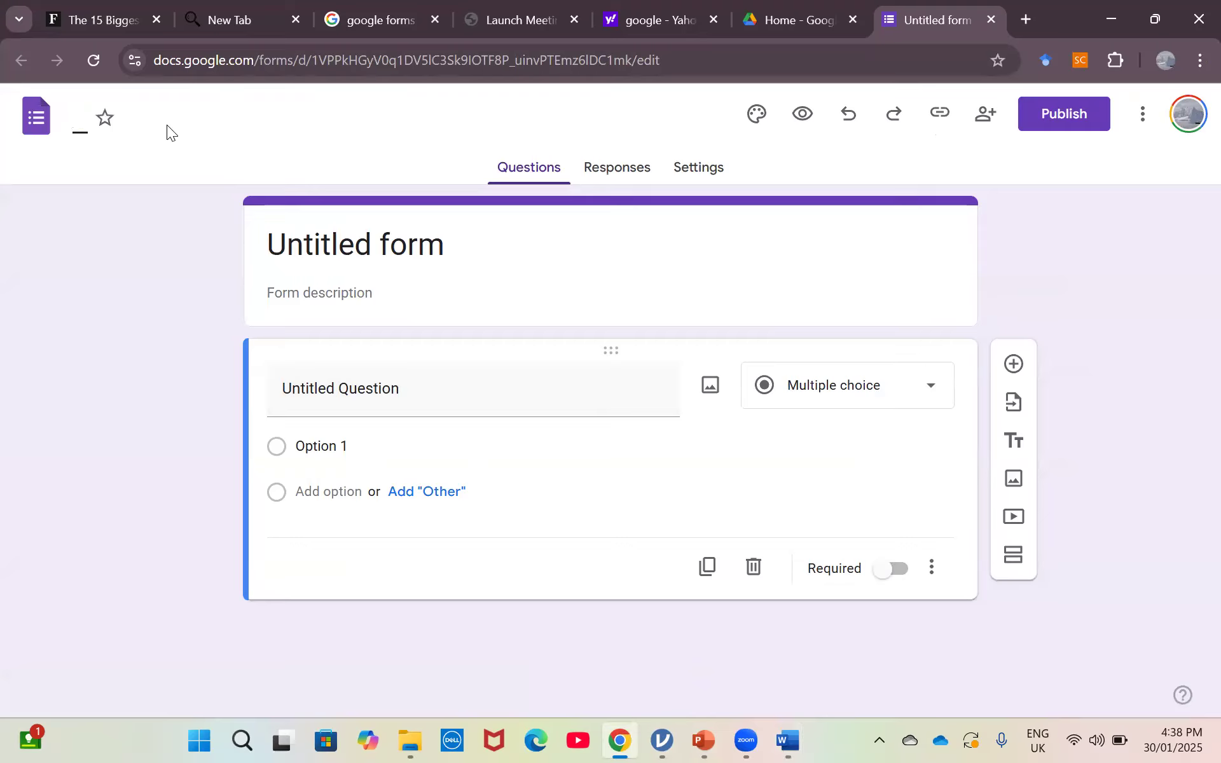
pyautogui.write('Survey Questioon')
pyautogui.press('BackSpace')
pyautogui.press('BackSpace')
pyautogui.press('BackSpace')
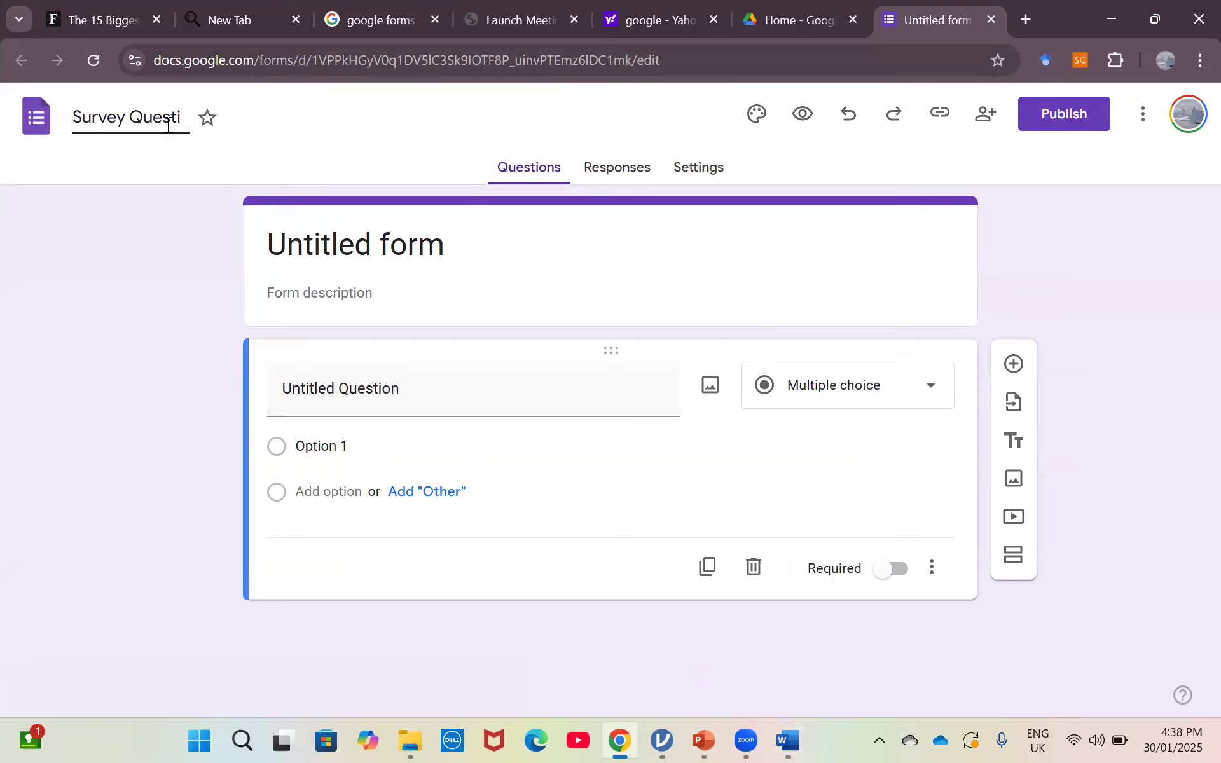
pyautogui.press('BackSpace')
pyautogui.press('BackSpace')
pyautogui.press('BackSpace')
pyautogui.press('BackSpace')
pyautogui.press('BackSpace')
pyautogui.click(158, 250)
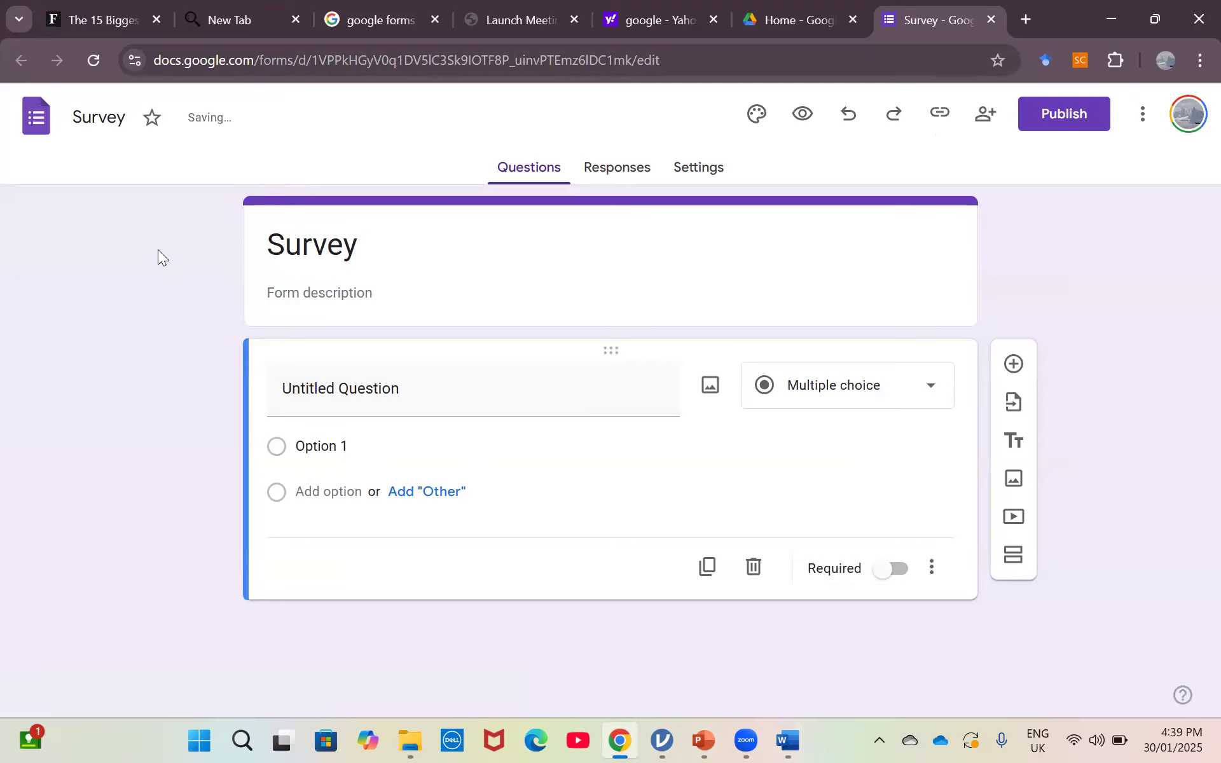
# Replace the heading displayed on the form with "Masters thesis Data collection", leaving the form description empty.
pyautogui.click(322, 290)
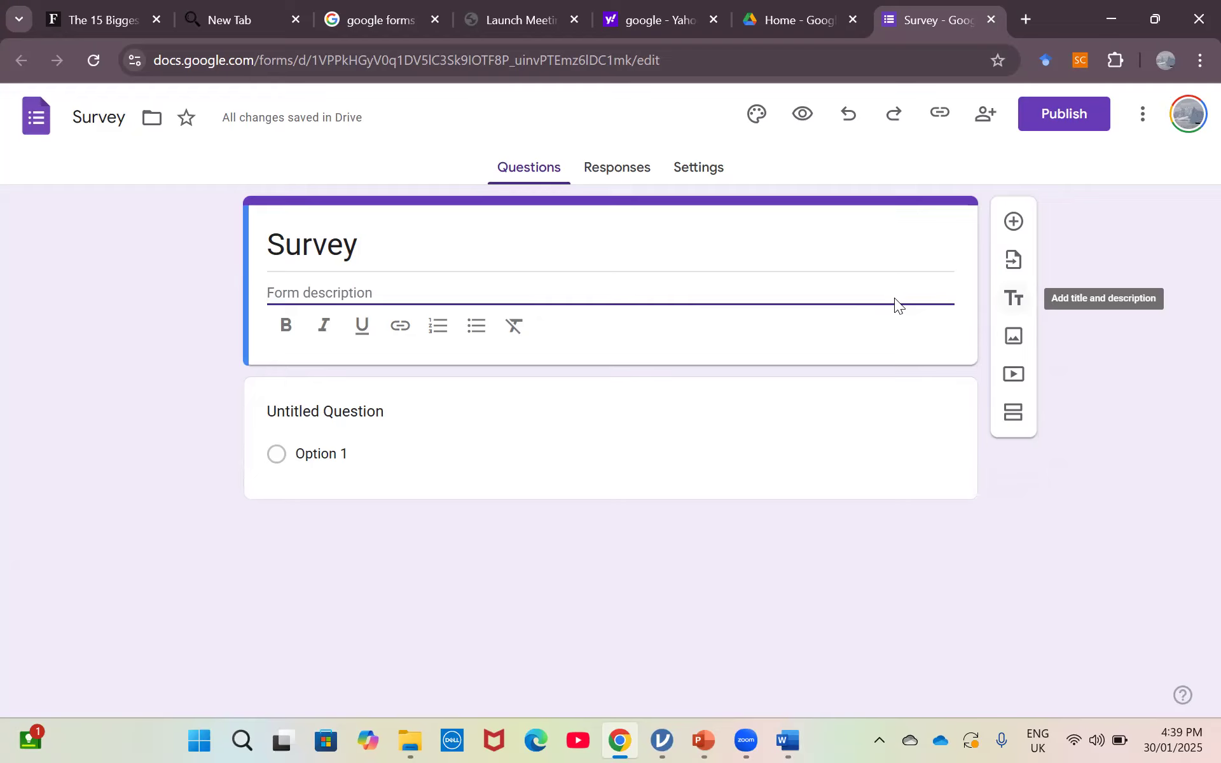
pyautogui.hotkey('shift', 'Tab')
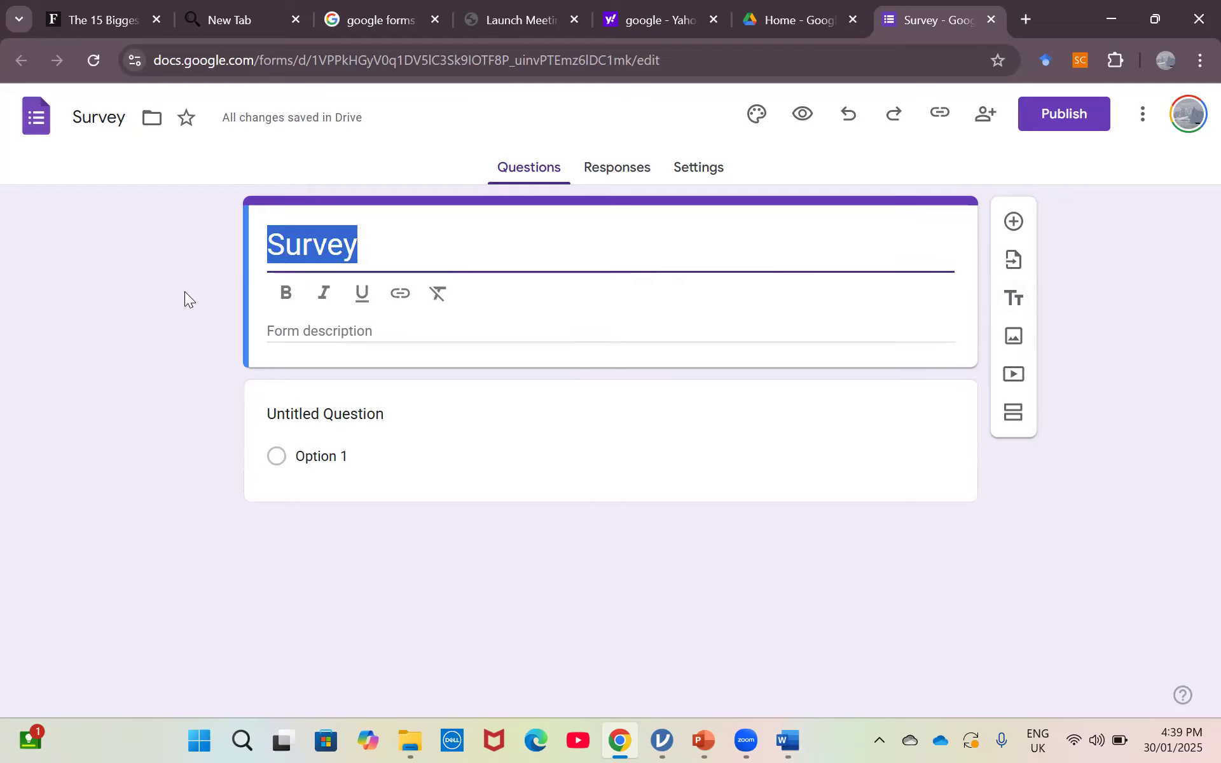
pyautogui.press('BackSpace')
pyautogui.write('P')
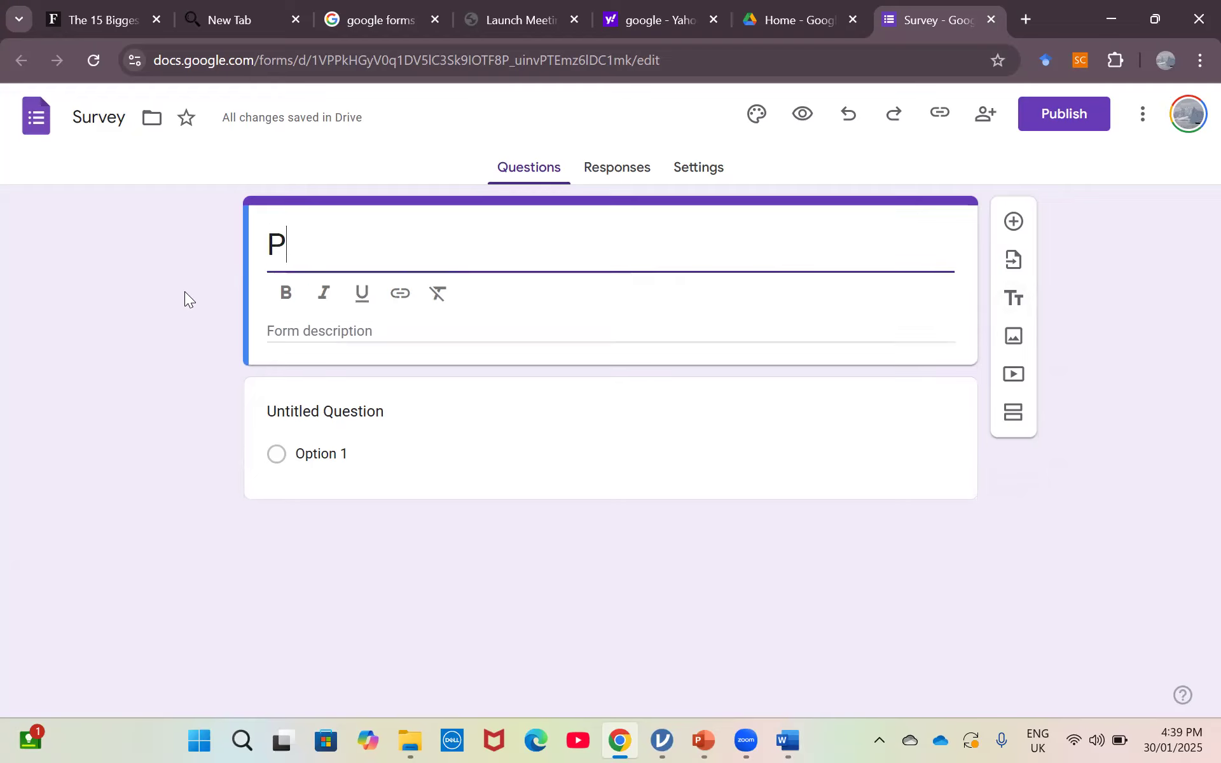
pyautogui.write('hD thesiss')
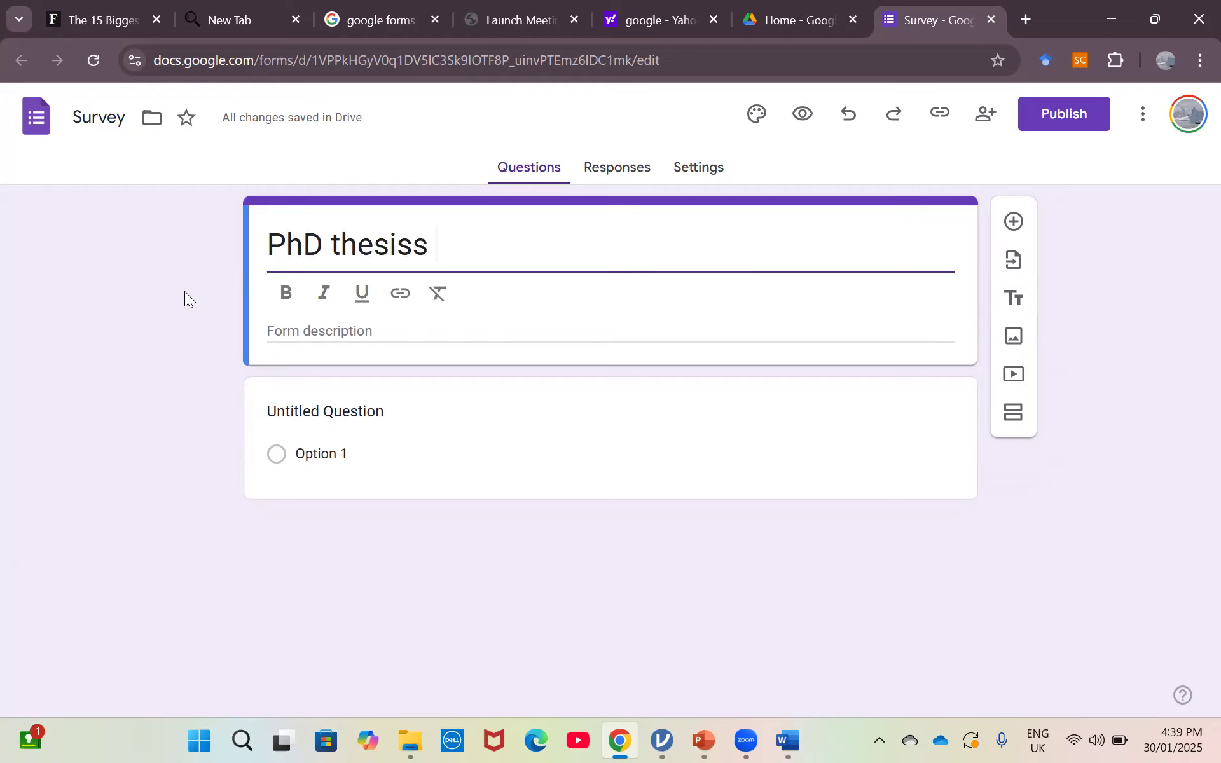
pyautogui.hotkey('ctrl', 'a')
pyautogui.press('BackSpace')
pyautogui.write('Master')
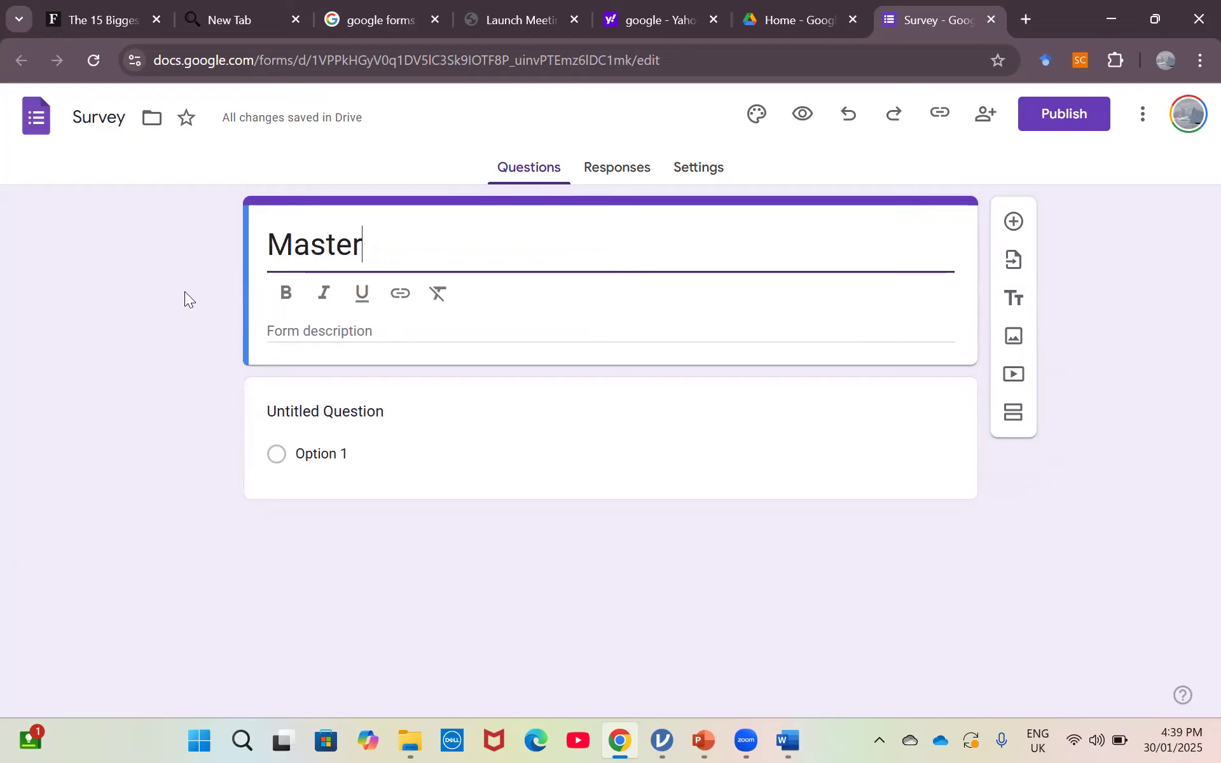
pyautogui.write('s thesis ')
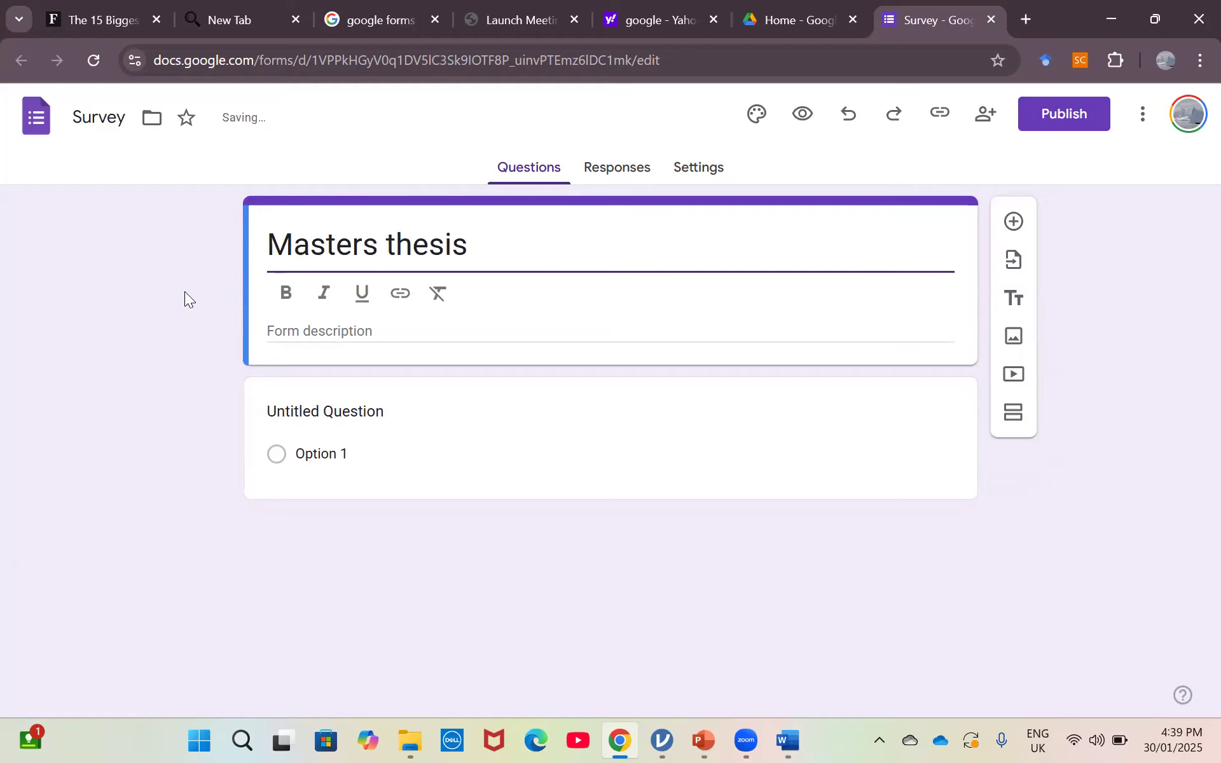
pyautogui.write('Data collection')
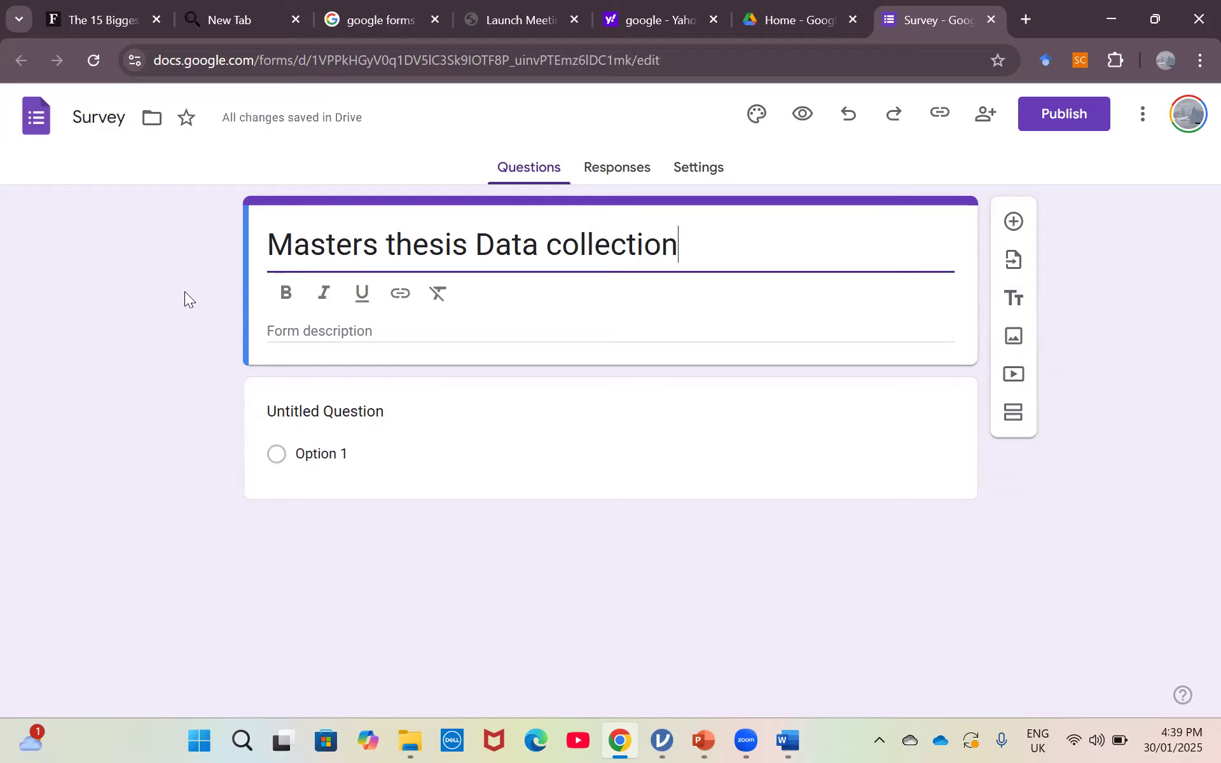
# Add a title and description block below the form header, titled "Perspectives of people on the risks of Artificial Intelligence".
pyautogui.click(1014, 297)
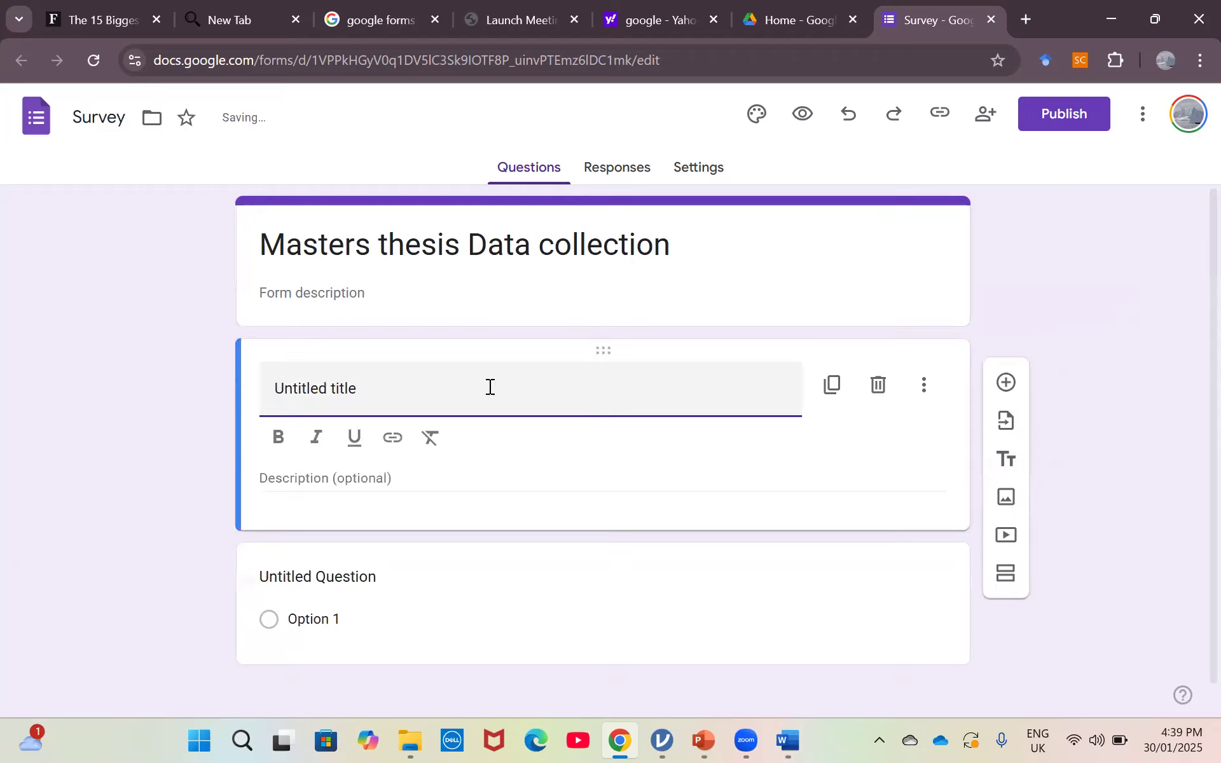
pyautogui.click(345, 399)
pyautogui.doubleClick(328, 394)
pyautogui.hotkey('ctrl', 'a')
pyautogui.press('BackSpace')
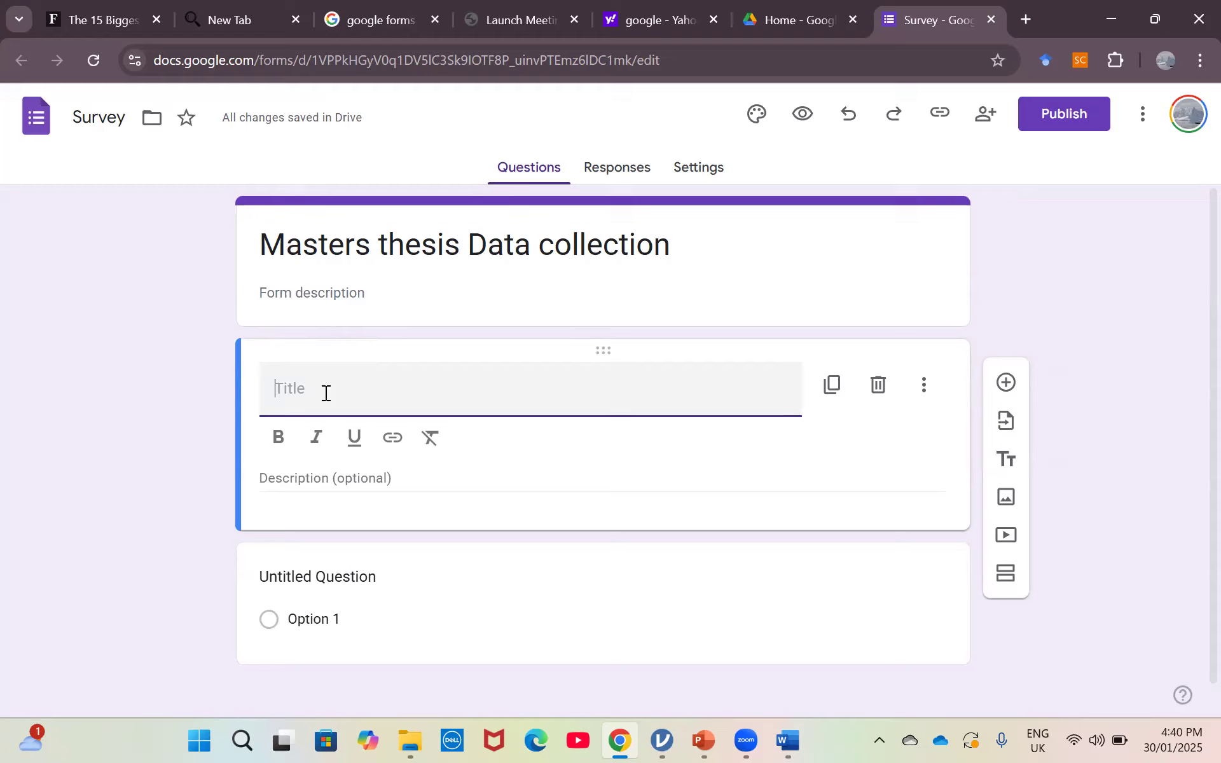
pyautogui.write('Perspectiv')
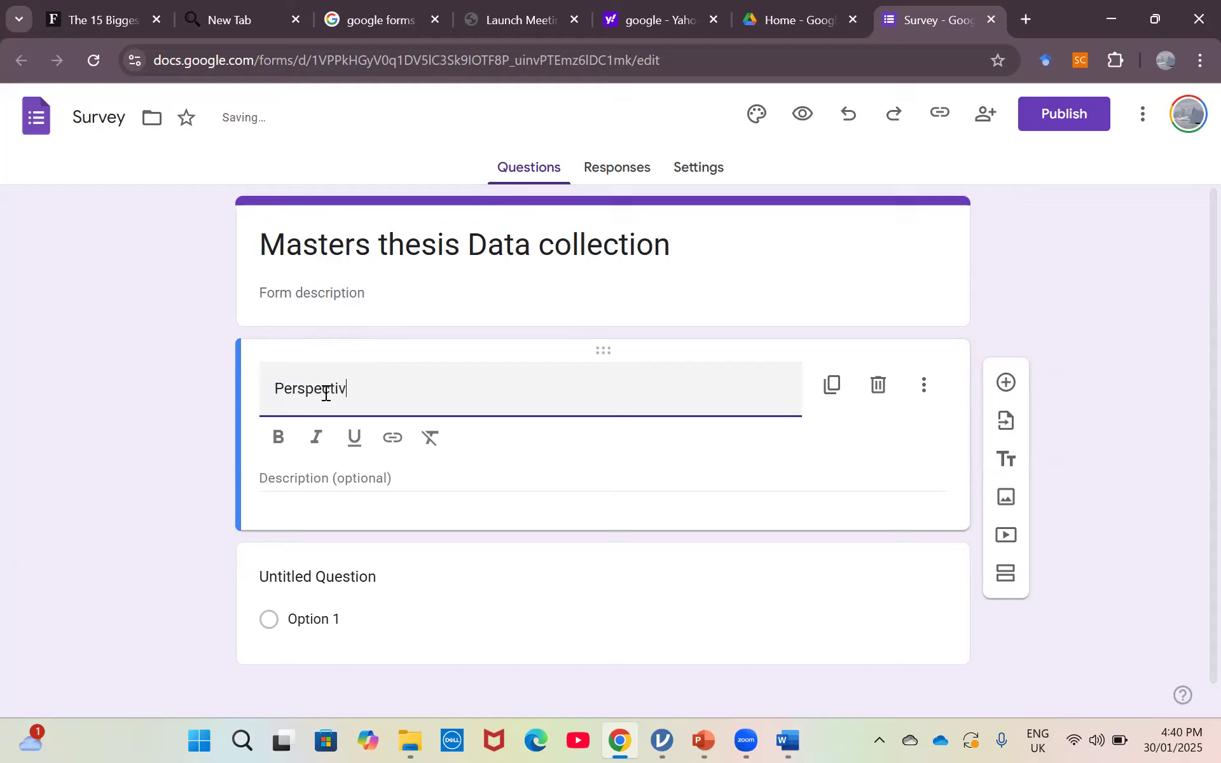
pyautogui.write('es of people on the risks of ')
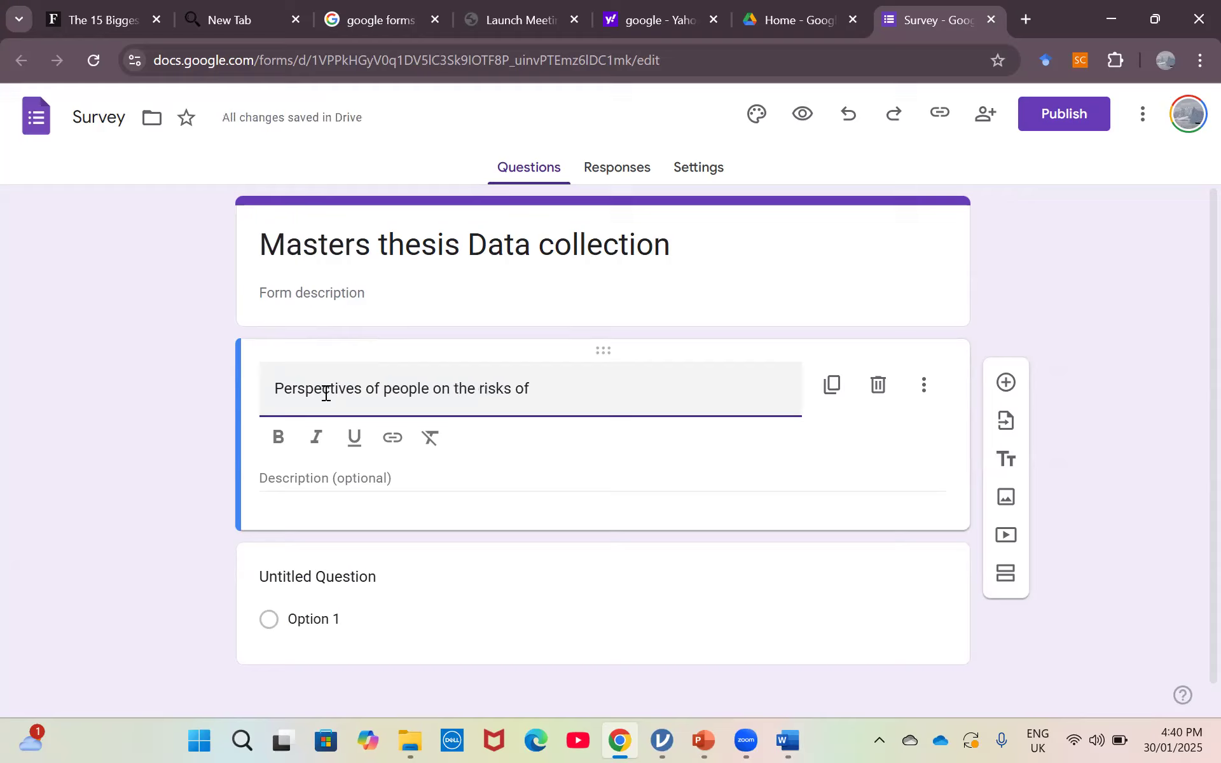
pyautogui.write('Artificial Intelligence')
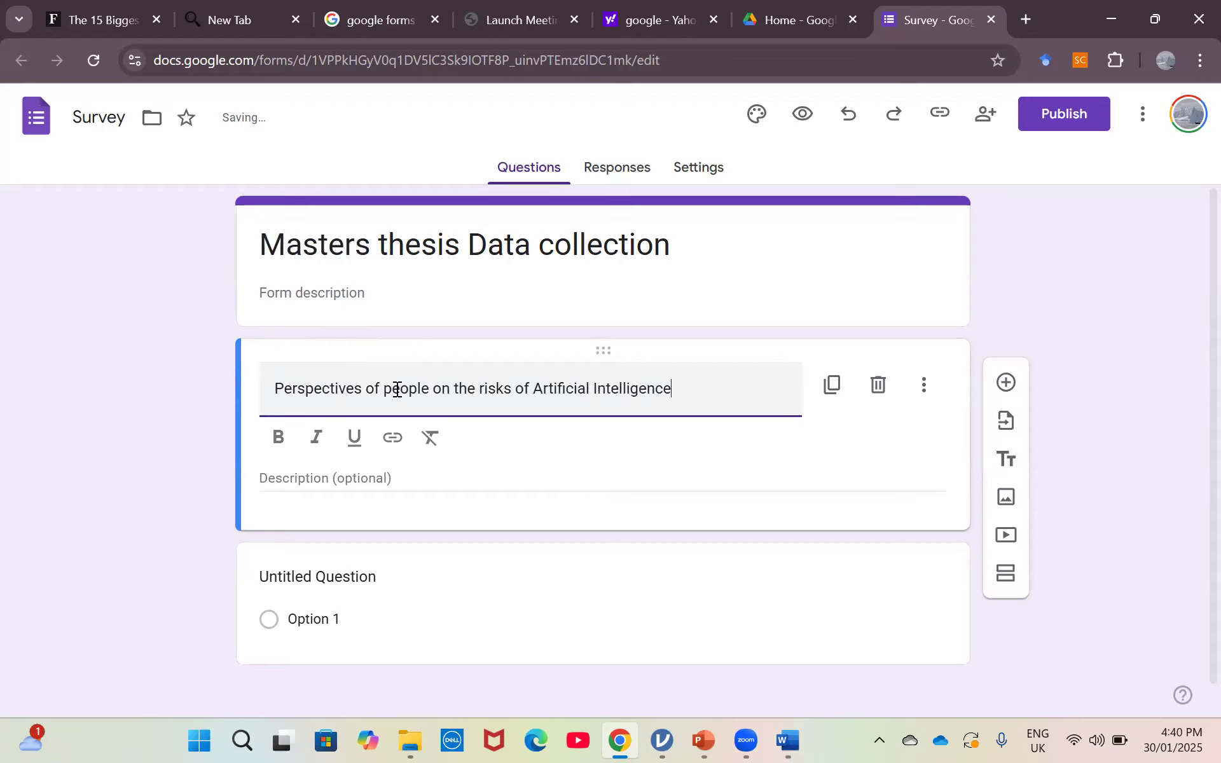
# Reword the added block's title to "Perceptions on the risks of Artificial Intelligence".
pyautogui.click(434, 390)
pyautogui.press('BackSpace')
pyautogui.press('BackSpace')
pyautogui.press('BackSpace')
pyautogui.press('BackSpace')
pyautogui.press('BackSpace')
pyautogui.press('BackSpace')
pyautogui.press('BackSpace')
pyautogui.press('BackSpace')
pyautogui.press('BackSpace')
pyautogui.press('BackSpace')
pyautogui.press('BackSpace')
pyautogui.press('BackSpace')
pyautogui.press('BackSpace')
pyautogui.press('BackSpace')
pyautogui.press('BackSpace')
pyautogui.press('BackSpace')
pyautogui.press('BackSpace')
pyautogui.press('BackSpace')
pyautogui.press('BackSpace')
pyautogui.press('BackSpace')
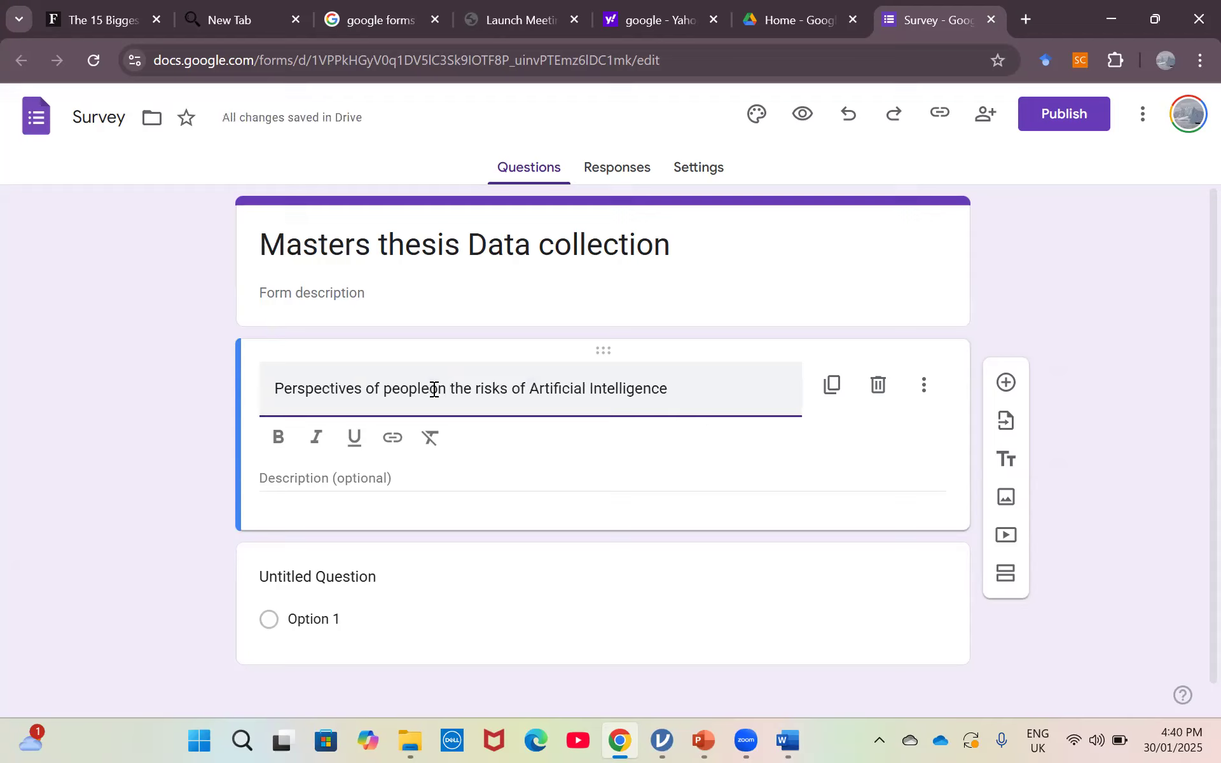
pyautogui.press('BackSpace')
pyautogui.write('r')
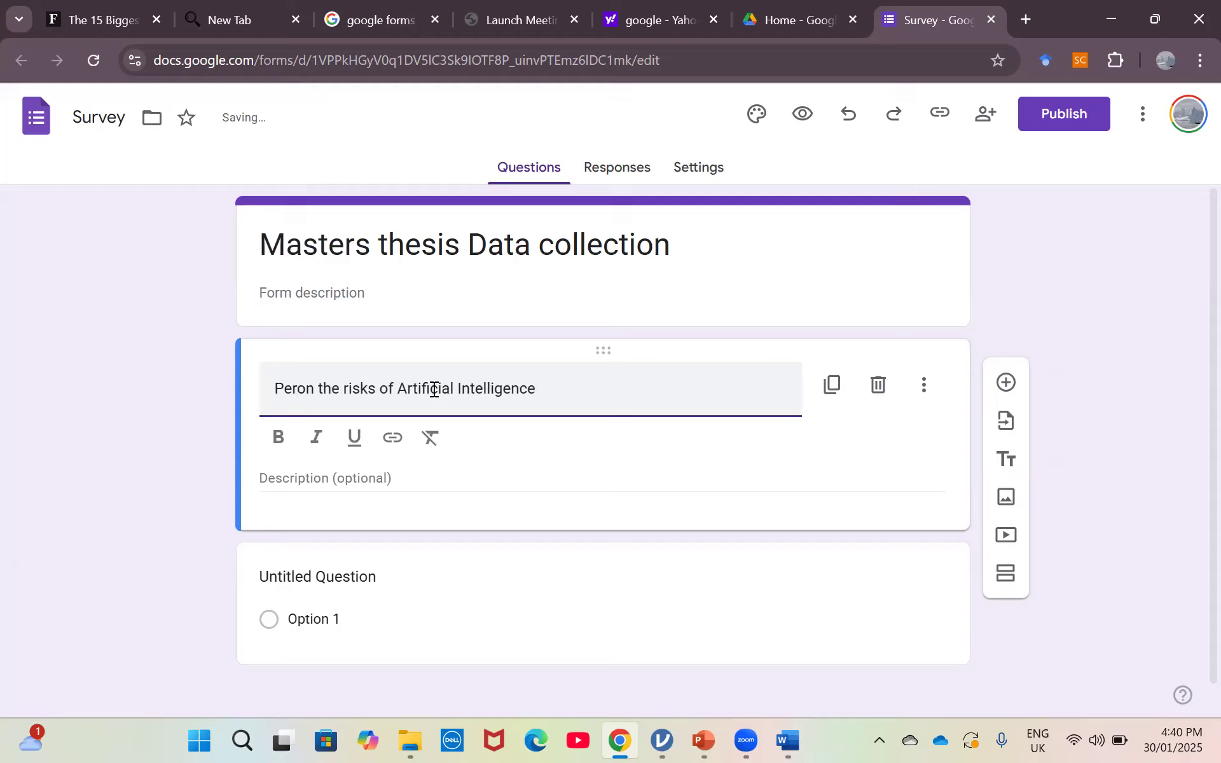
pyautogui.write('ceptions')
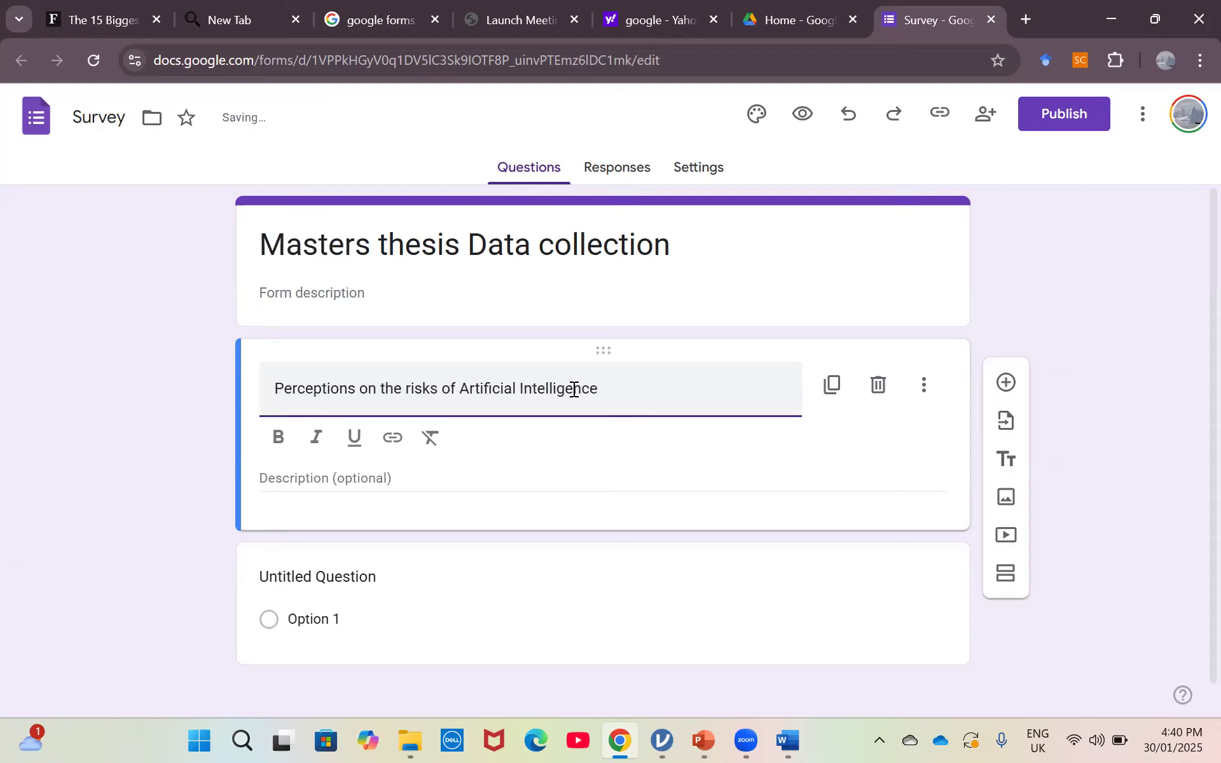
pyautogui.click(211, 436)
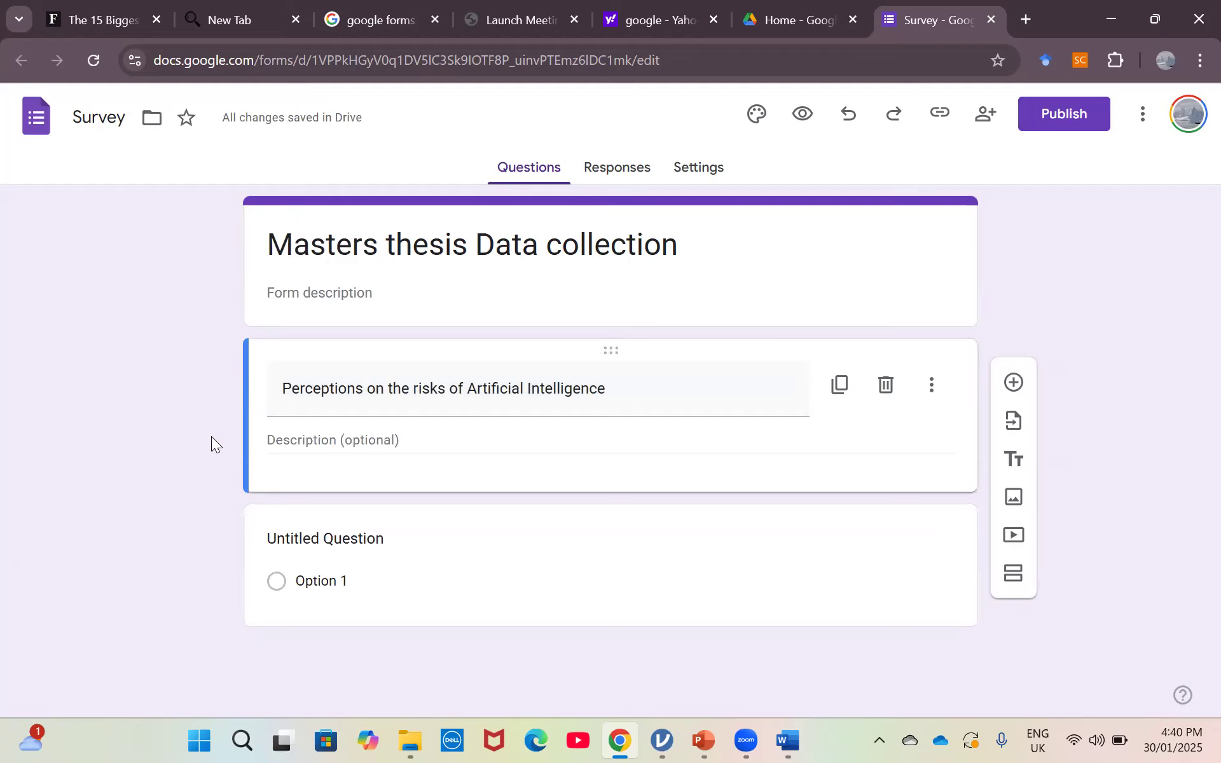
# Review the preamble and study overview in the "Questionnaire survey" Word document as a model for the block's description, and return to Google Forms.
pyautogui.click(400, 437)
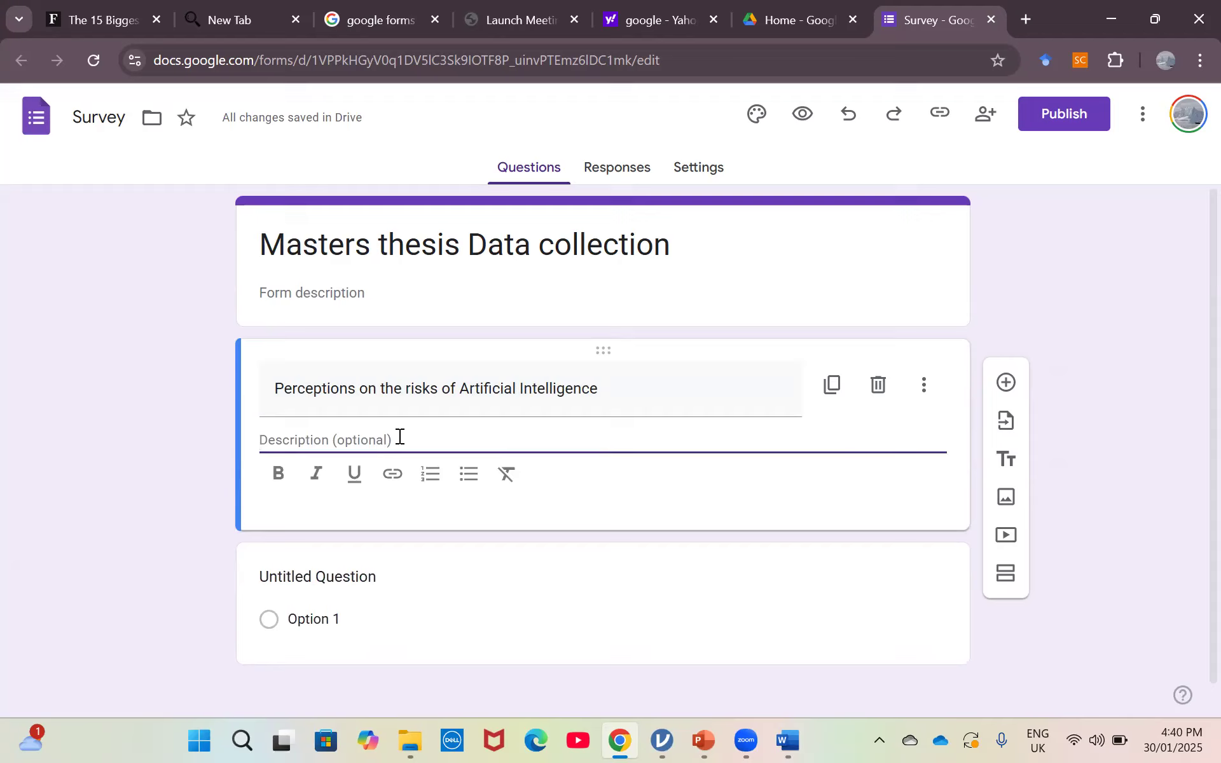
pyautogui.moveTo(789, 741)
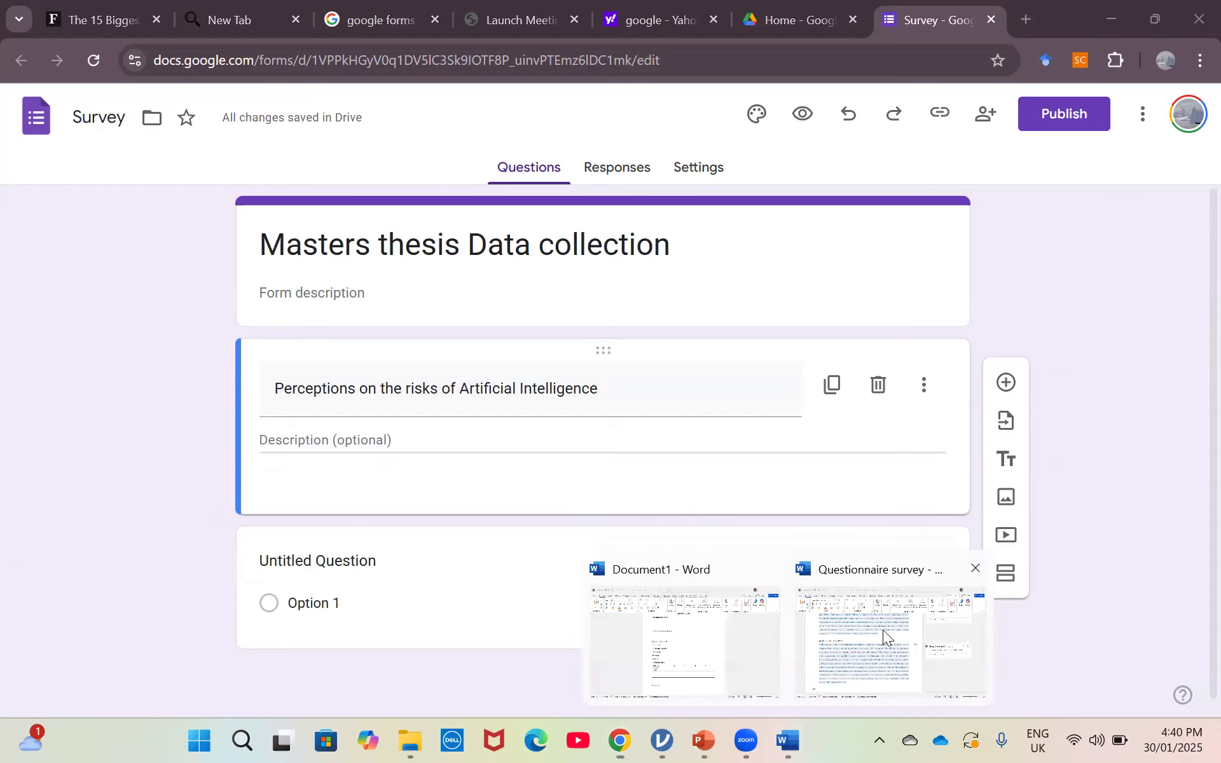
pyautogui.click(883, 629)
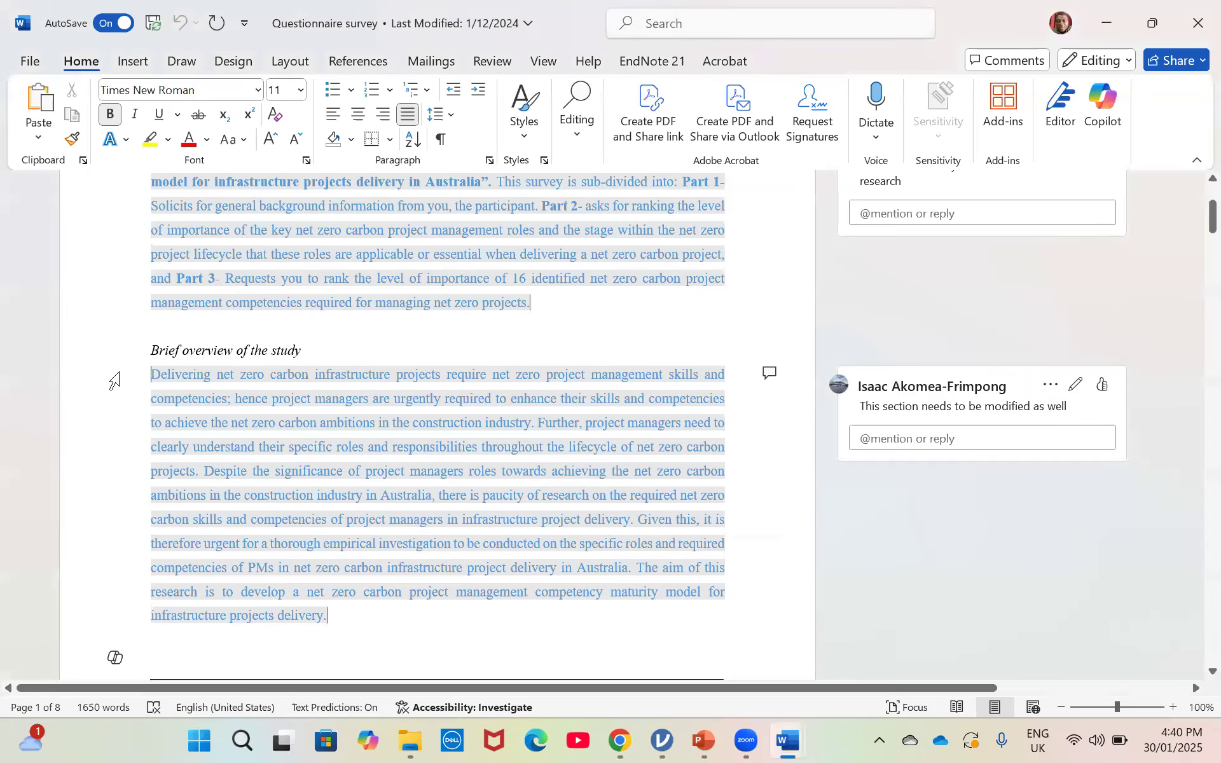
pyautogui.scroll(2, 115, 381)
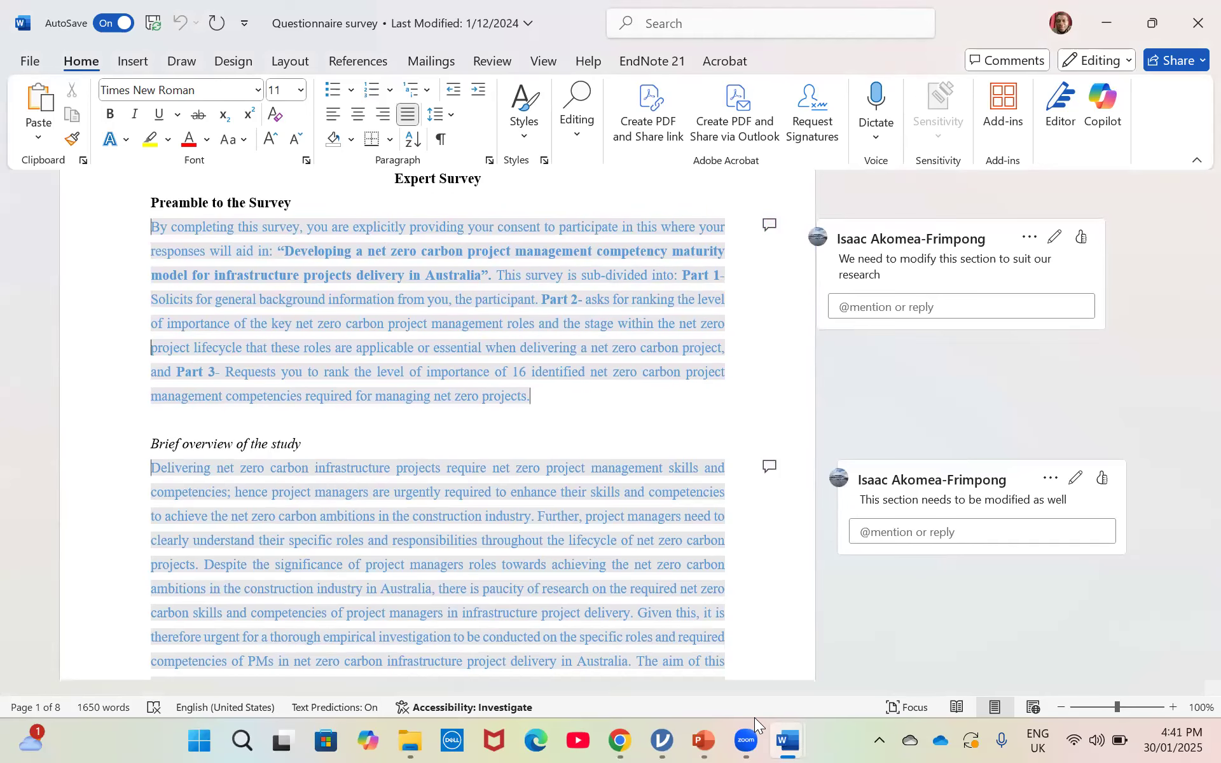
pyautogui.moveTo(751, 722)
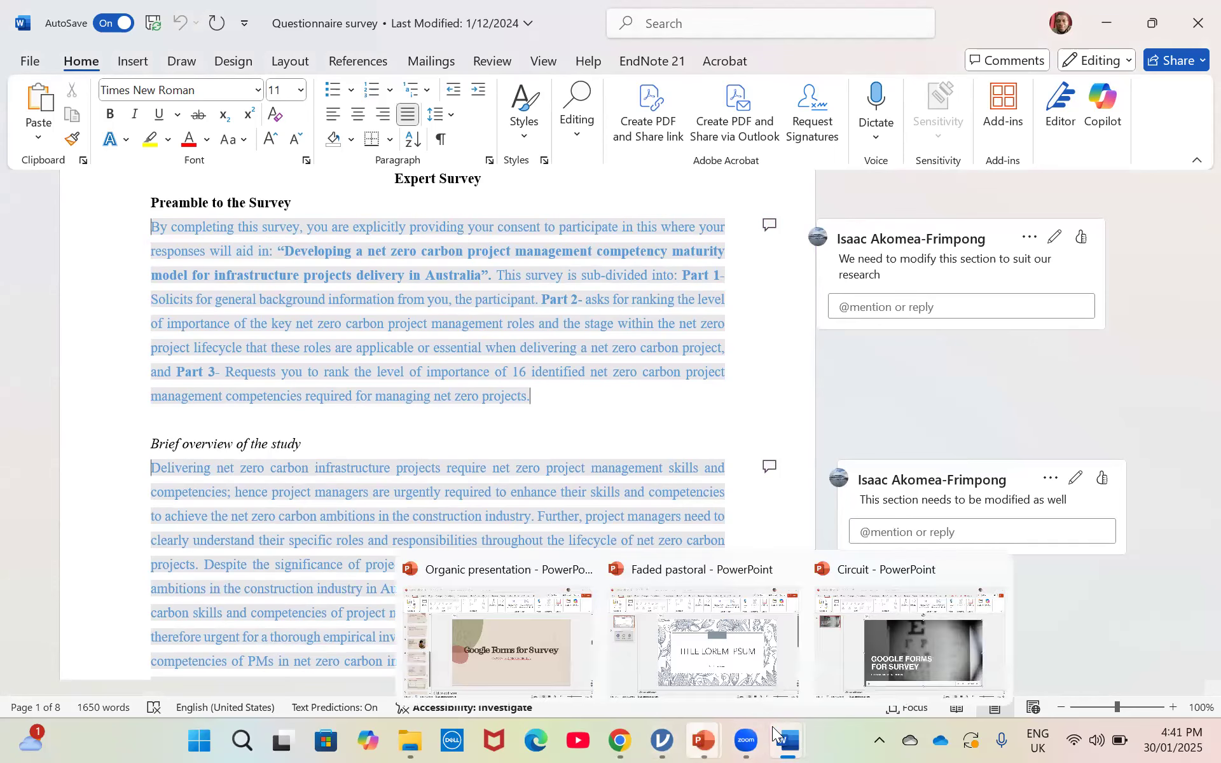
pyautogui.click(622, 741)
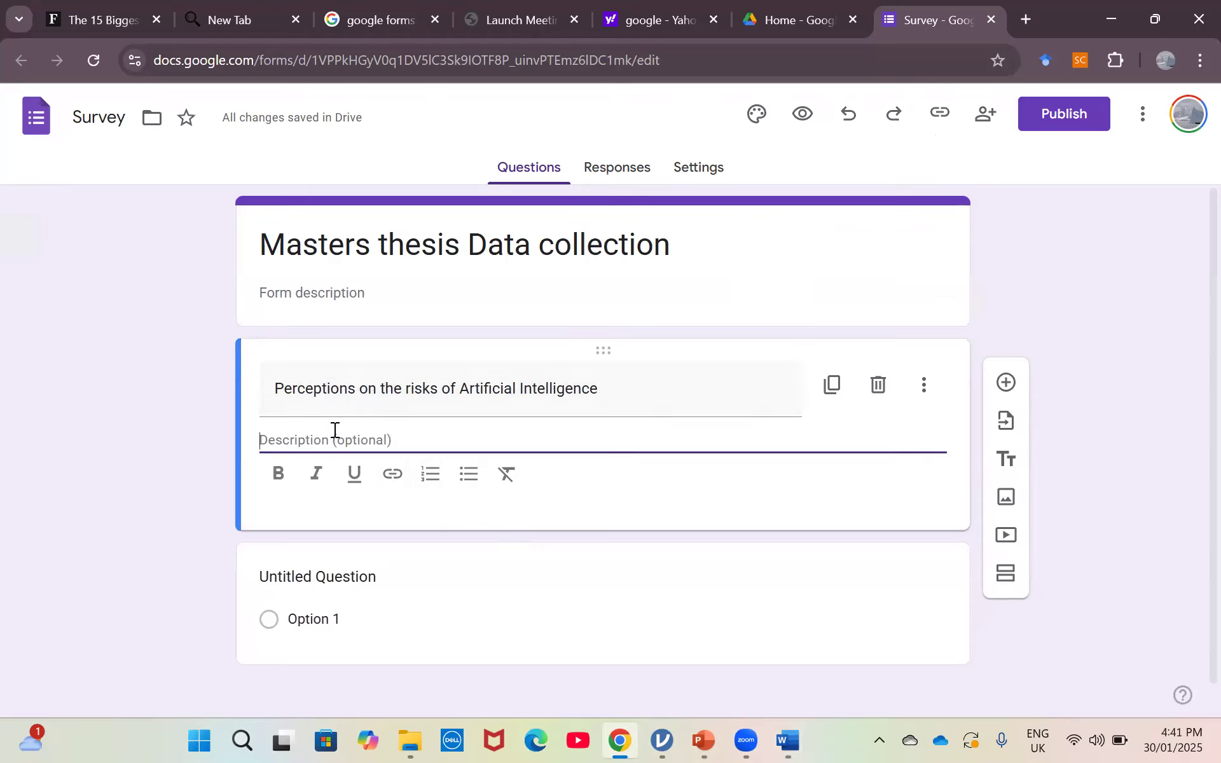
pyautogui.click(192, 594)
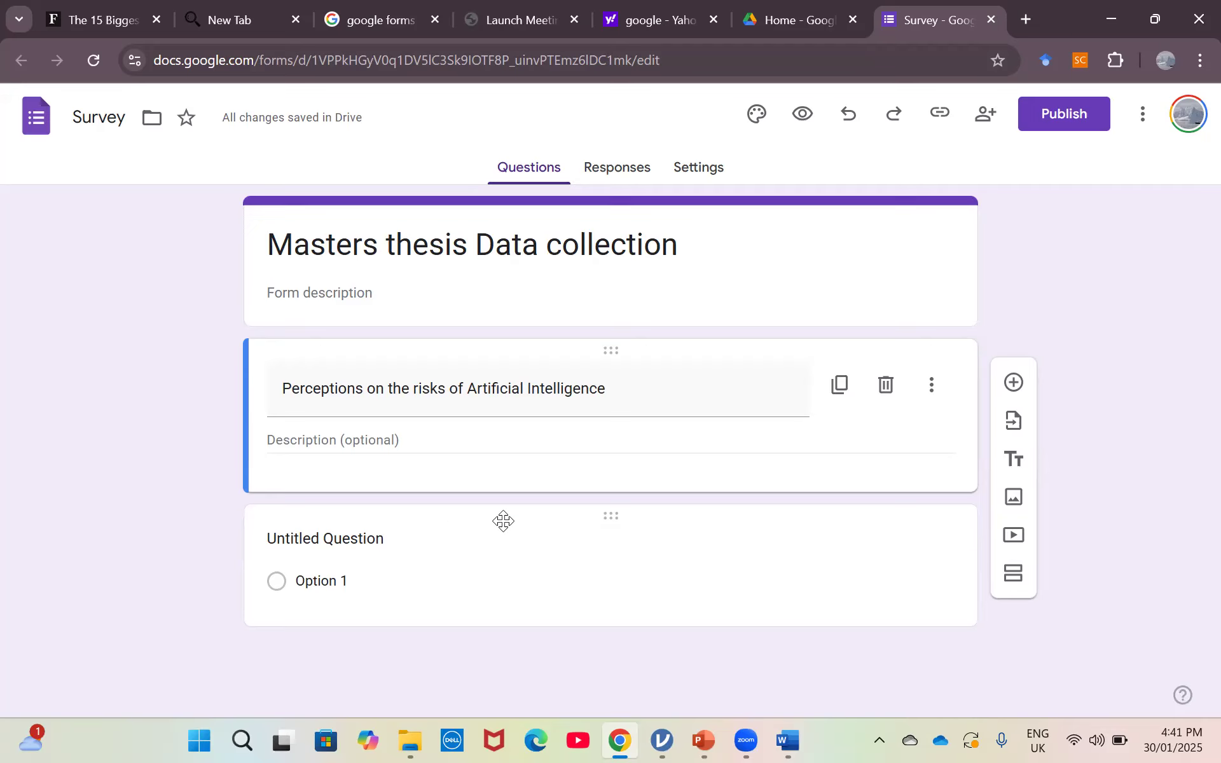
# Replace the untitled question's text with "From this the description of the study are interested in taking part in it?".
pyautogui.click(349, 534)
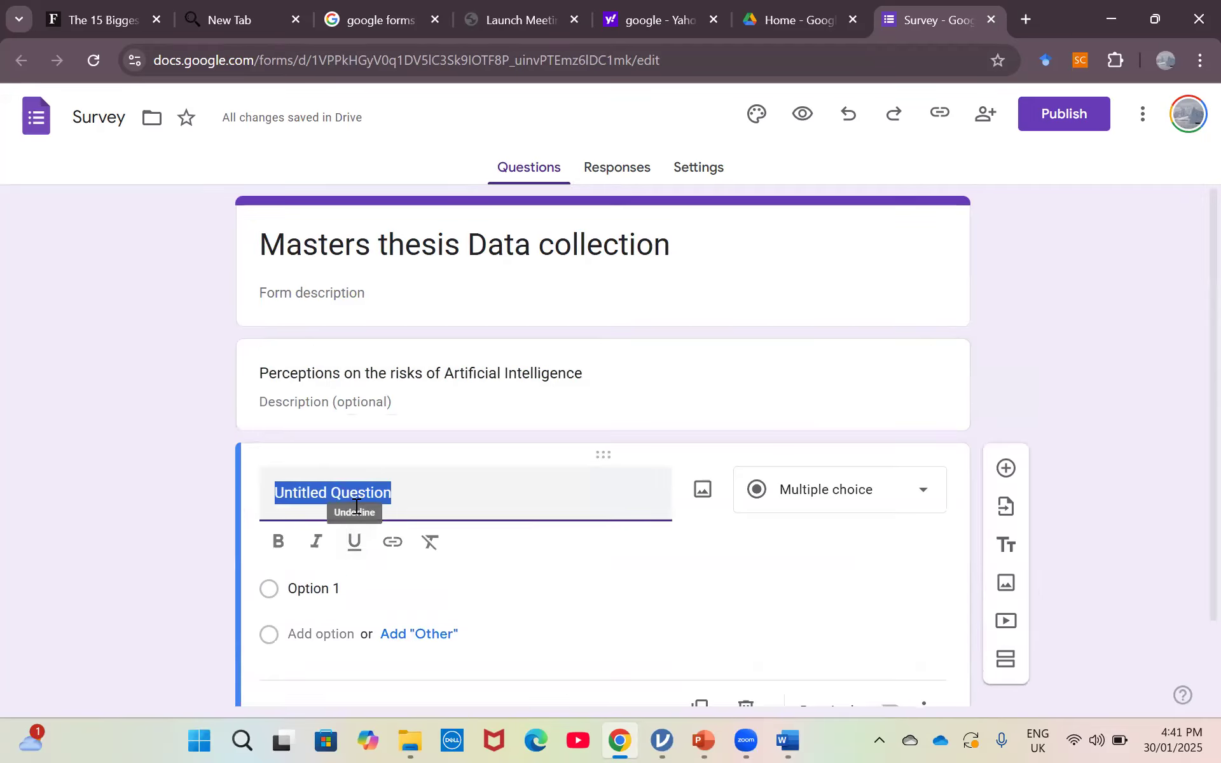
pyautogui.write('From')
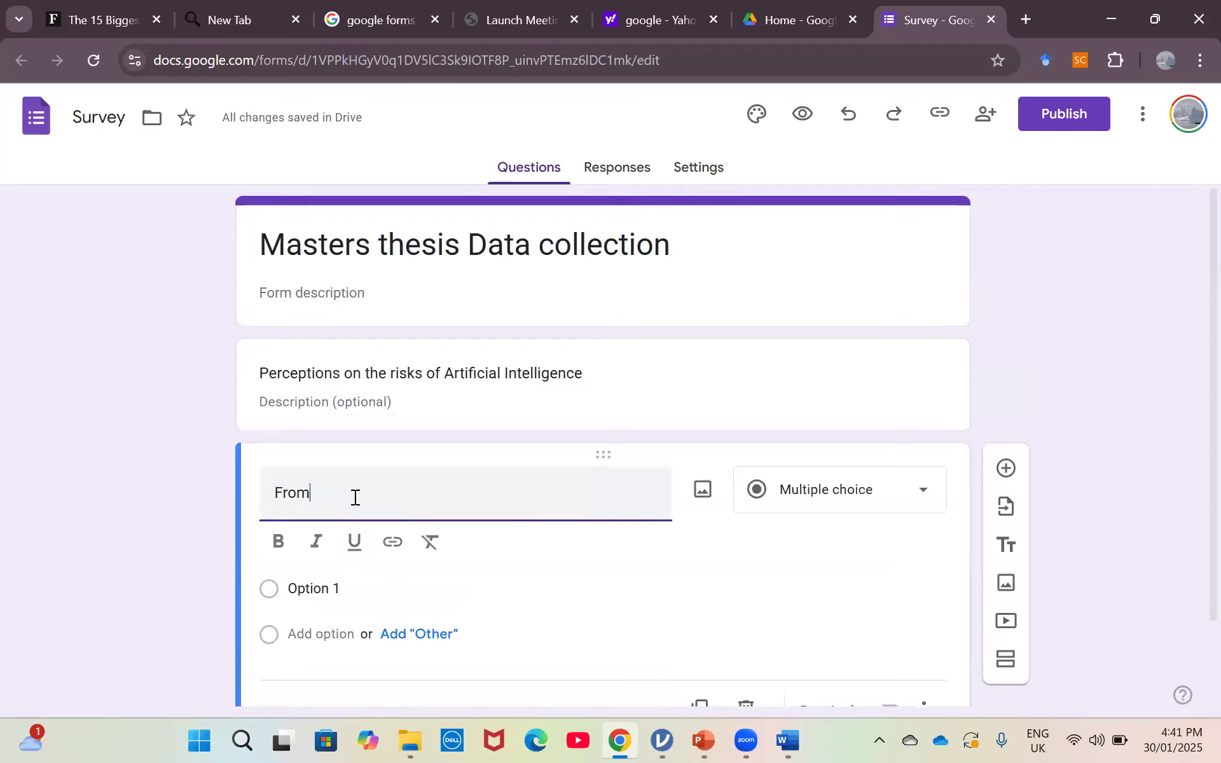
pyautogui.write(' this the dec')
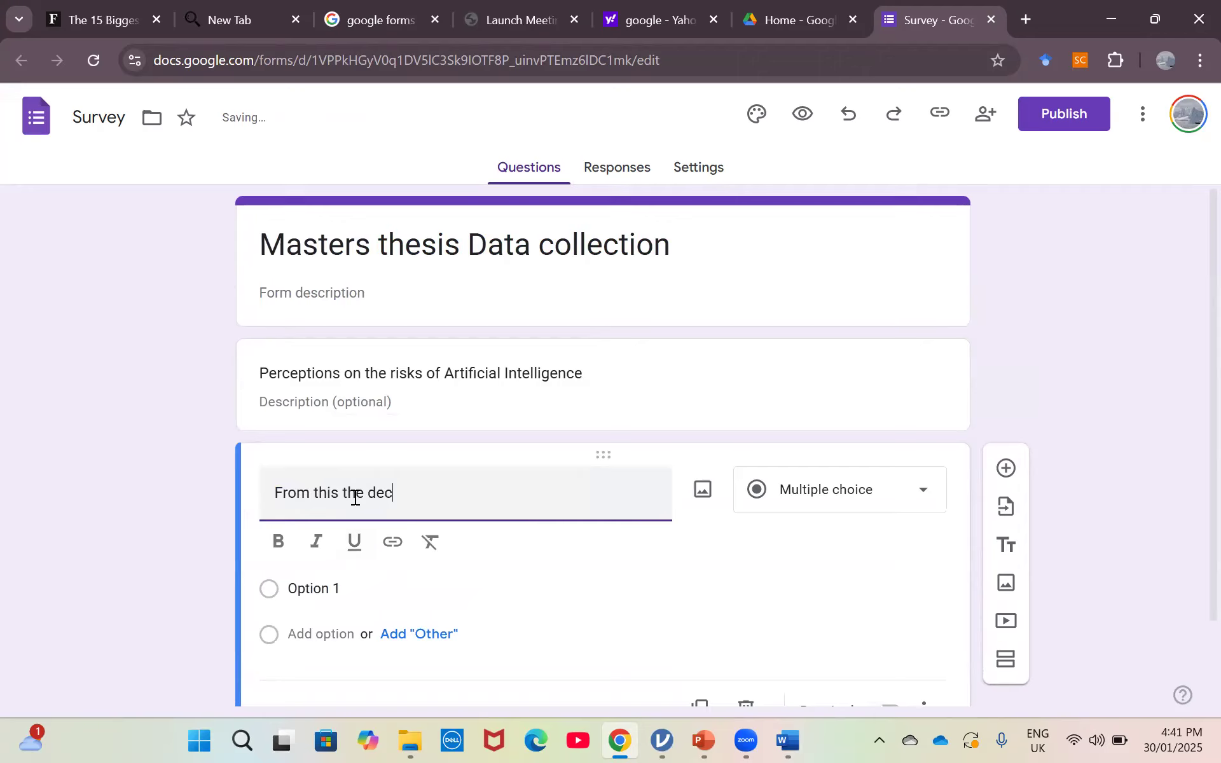
pyautogui.press('BackSpace')
pyautogui.write('scrit')
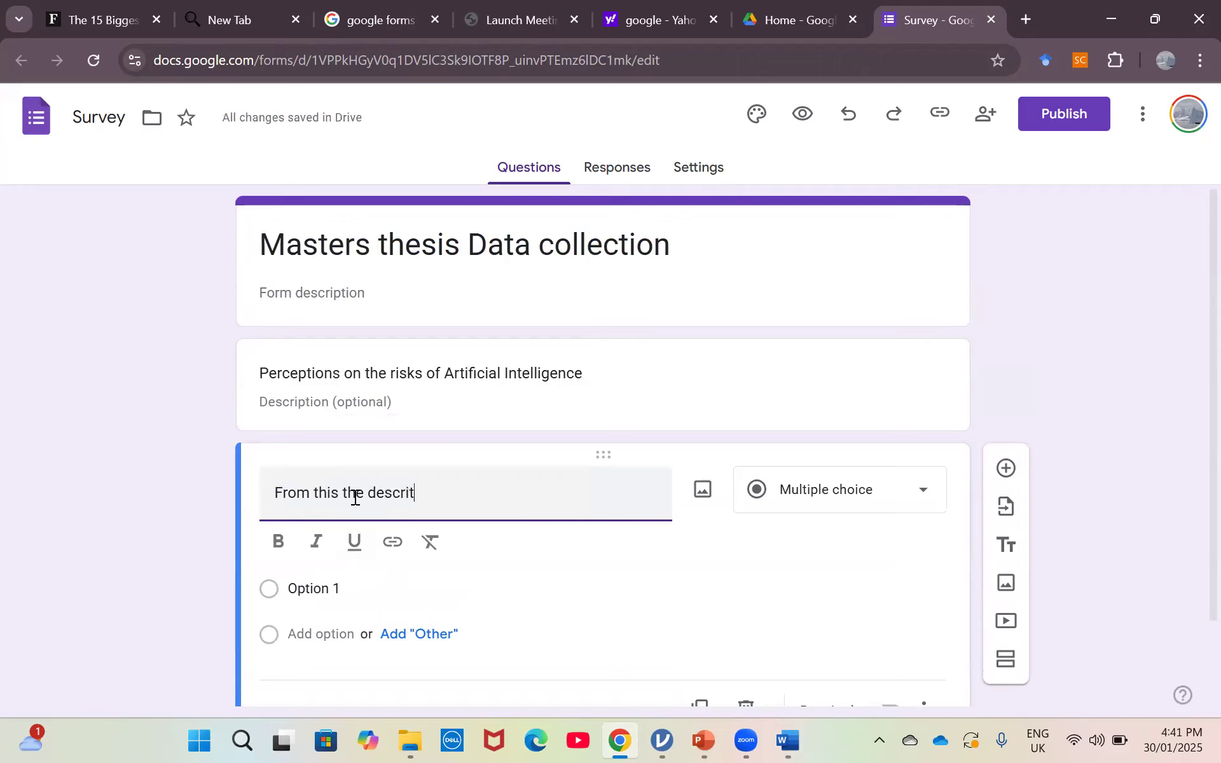
pyautogui.press('BackSpace')
pyautogui.write('ption of the study a')
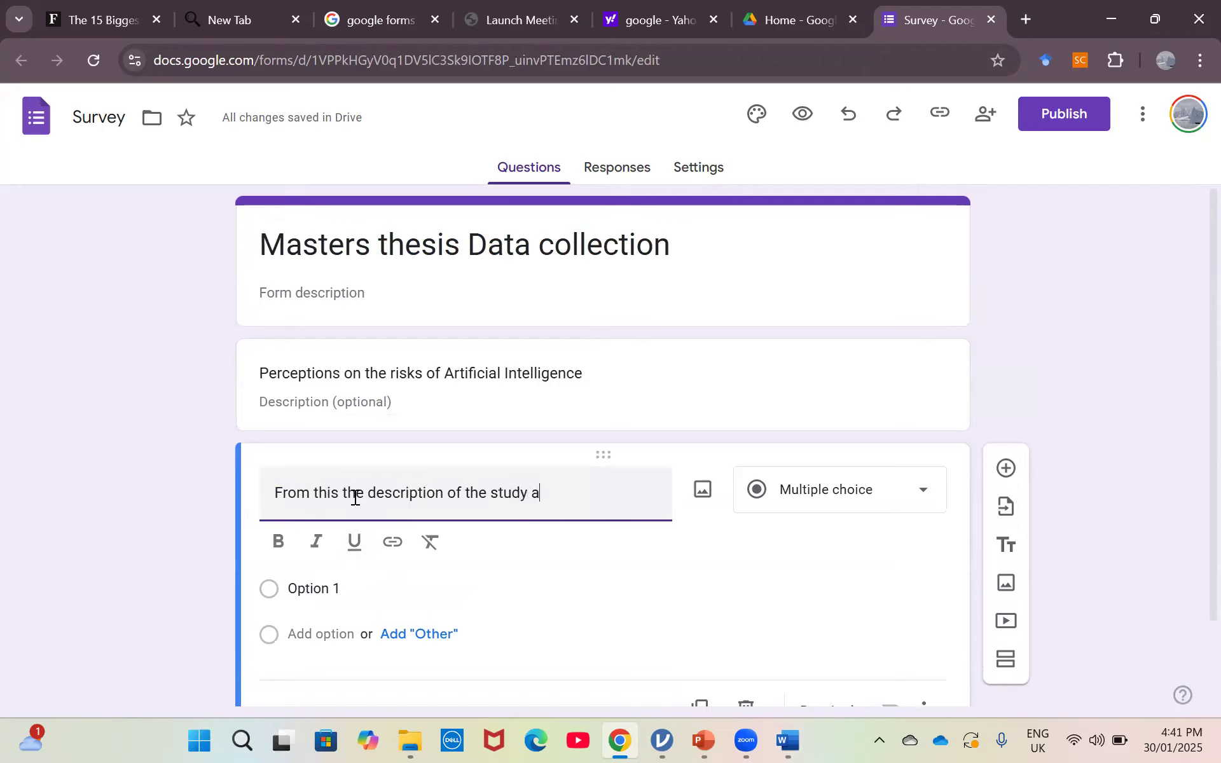
pyautogui.write('re intereste')
pyautogui.write('d in ')
pyautogui.write('tak')
pyautogui.write('ing part')
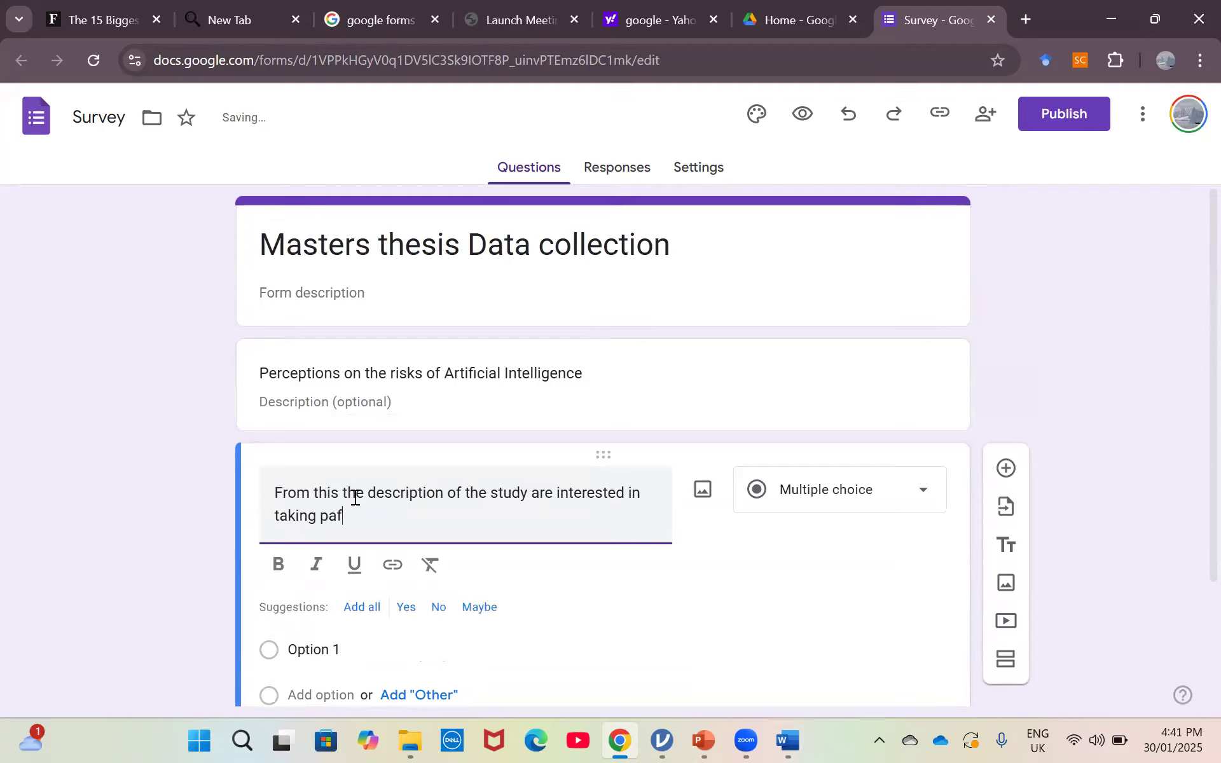
pyautogui.press('BackSpace')
pyautogui.press('BackSpace')
pyautogui.write('rt in it?')
pyautogui.click(187, 569)
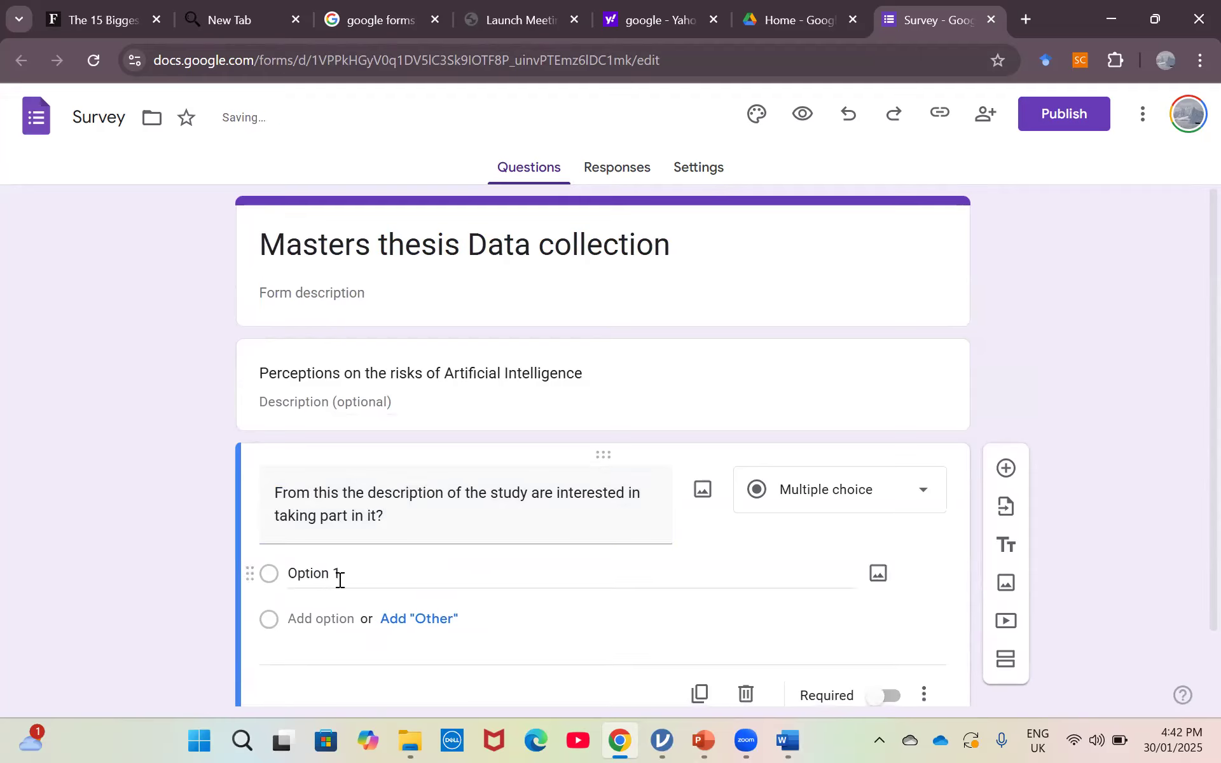
# Give the participation question the answer options Yes and No, and make it required.
pyautogui.click(380, 572)
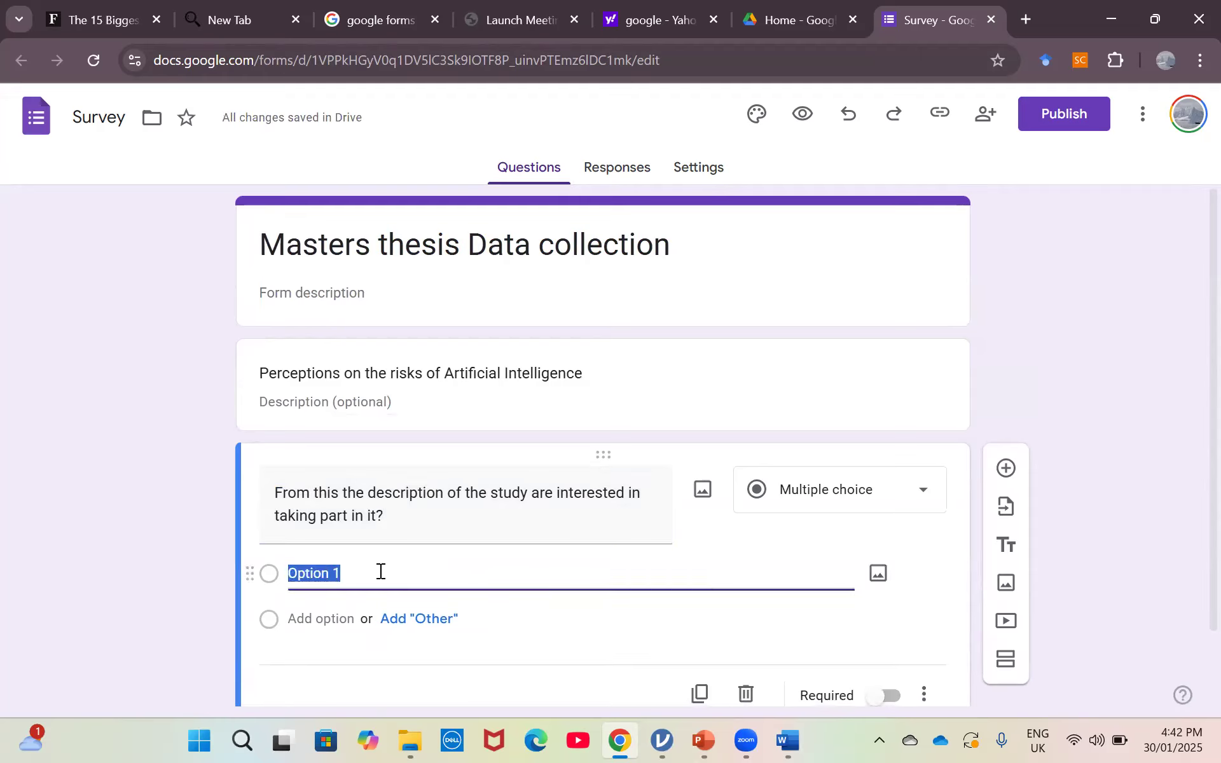
pyautogui.tripleClick(447, 531)
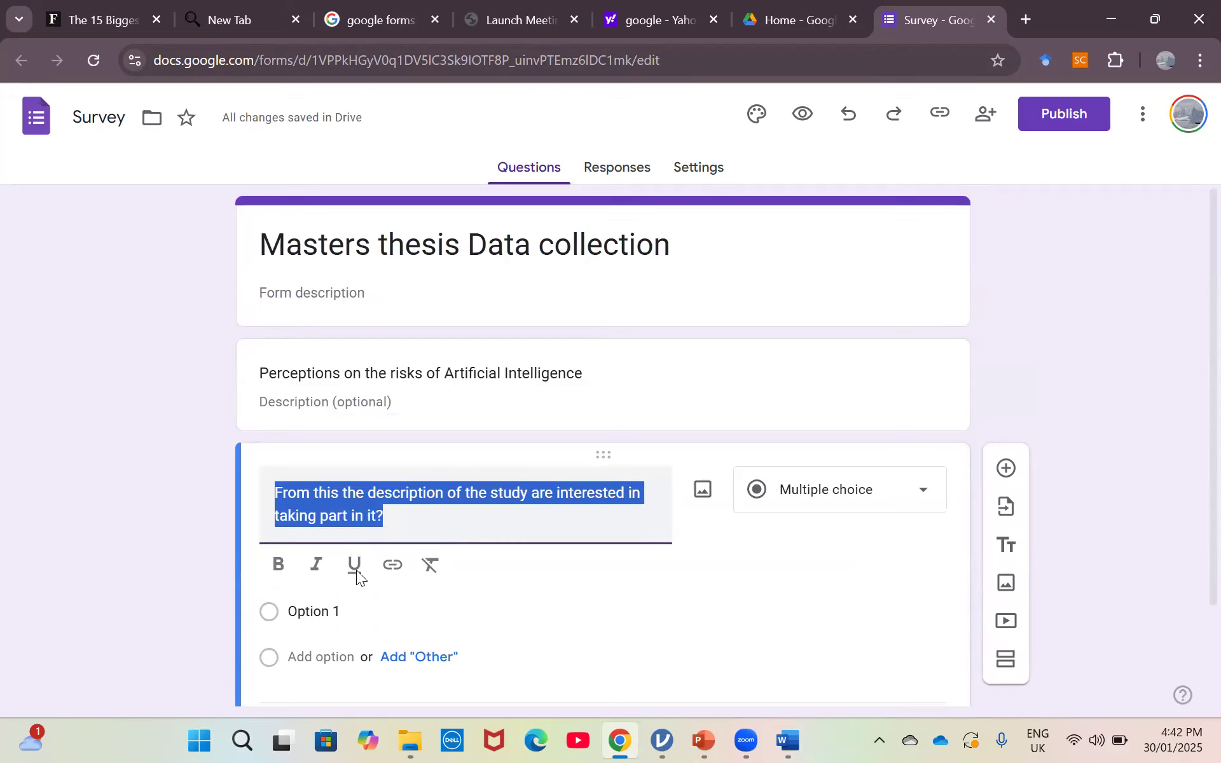
pyautogui.click(326, 607)
pyautogui.write('Yes')
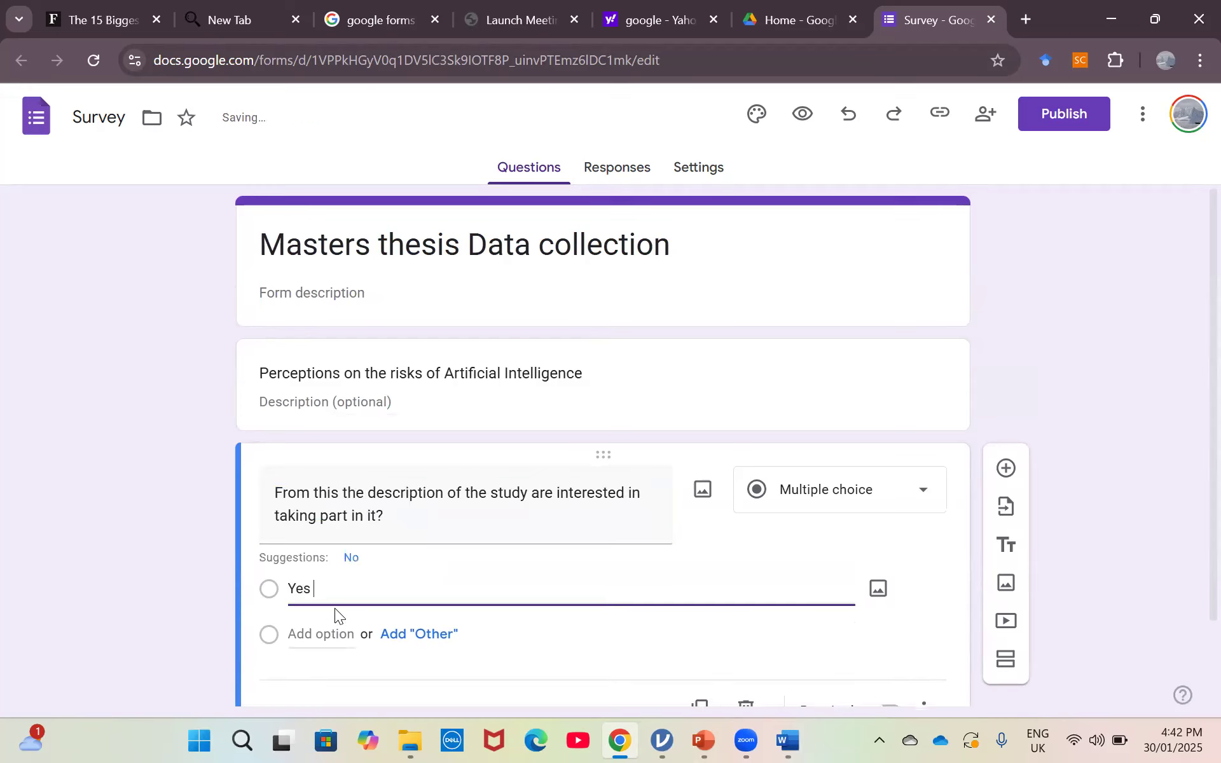
pyautogui.click(350, 560)
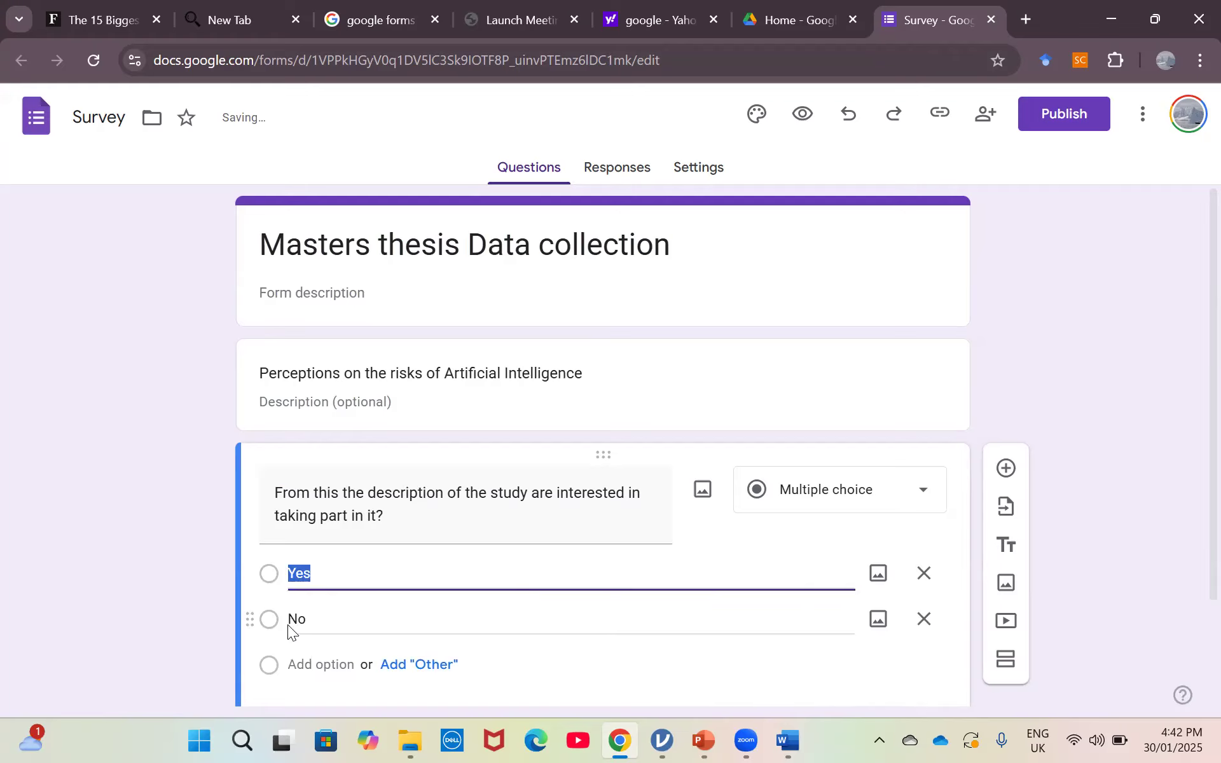
pyautogui.click(159, 604)
pyautogui.scroll(-2, 159, 604)
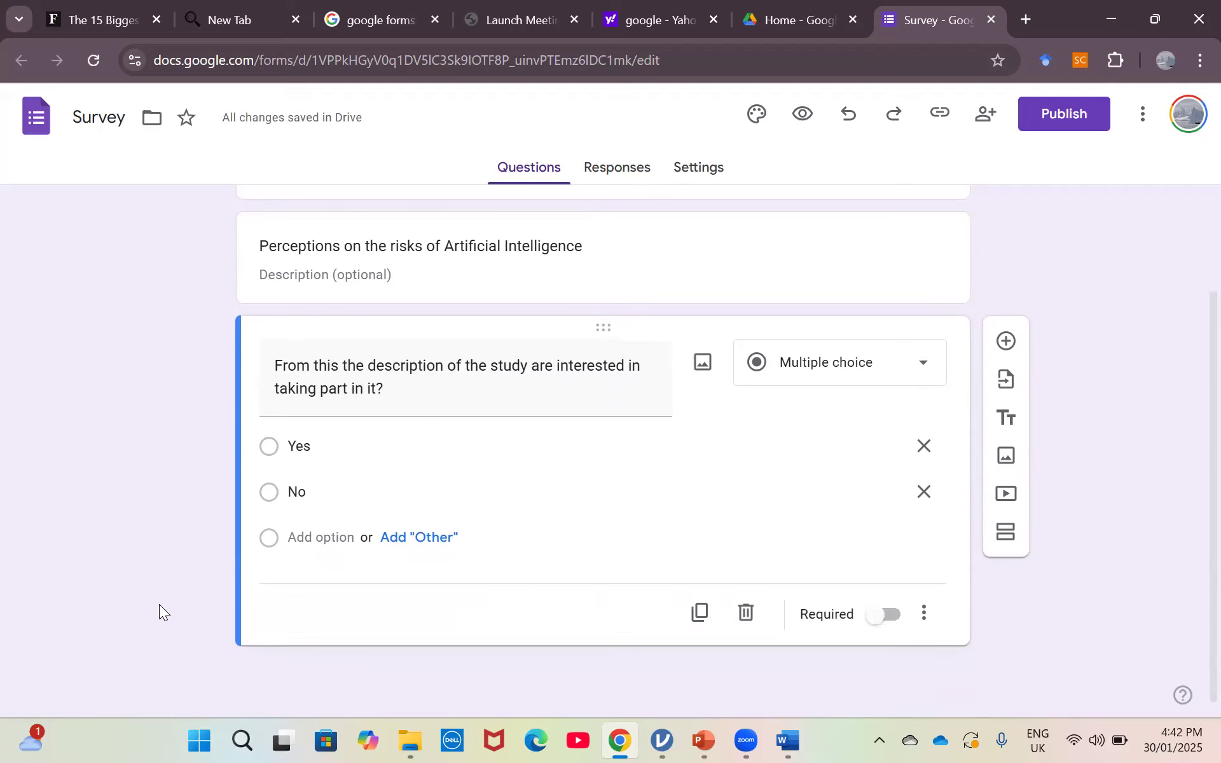
pyautogui.click(898, 618)
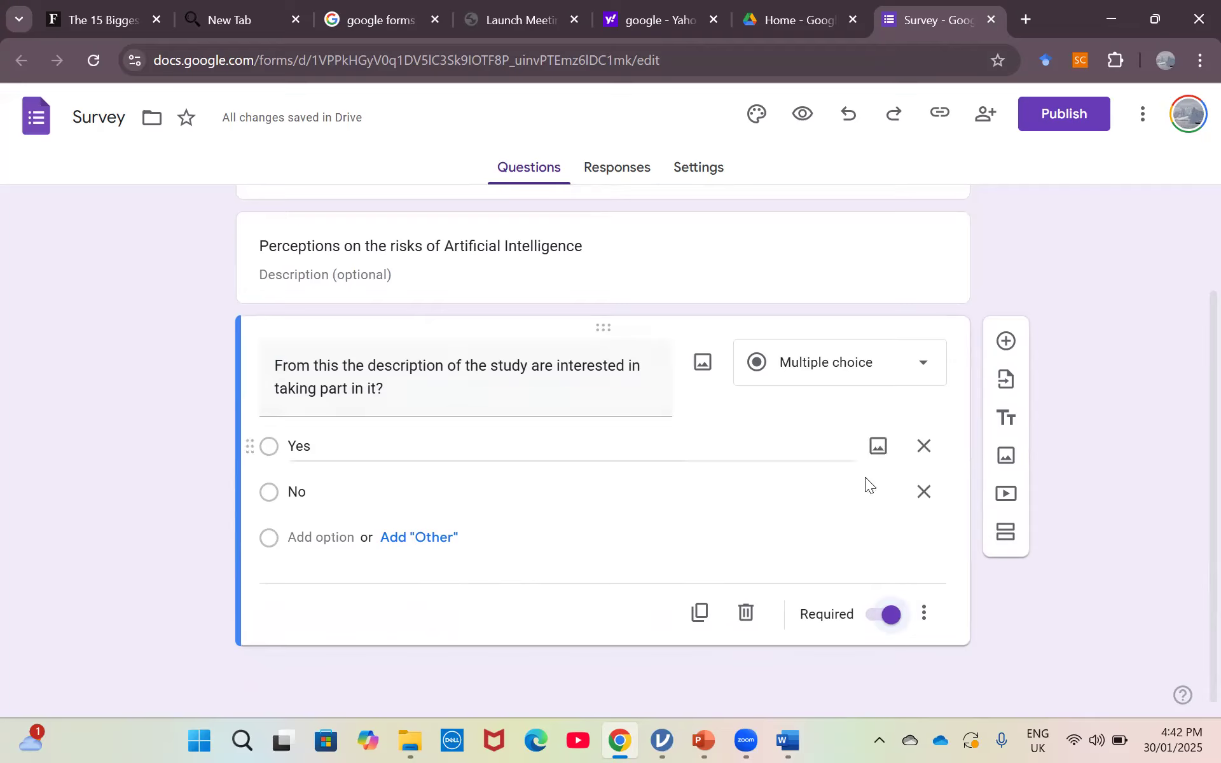
# Check the questionnaire outline in the Document1 Word file, return to Google Forms and add a new section after the participation question.
pyautogui.moveTo(776, 726)
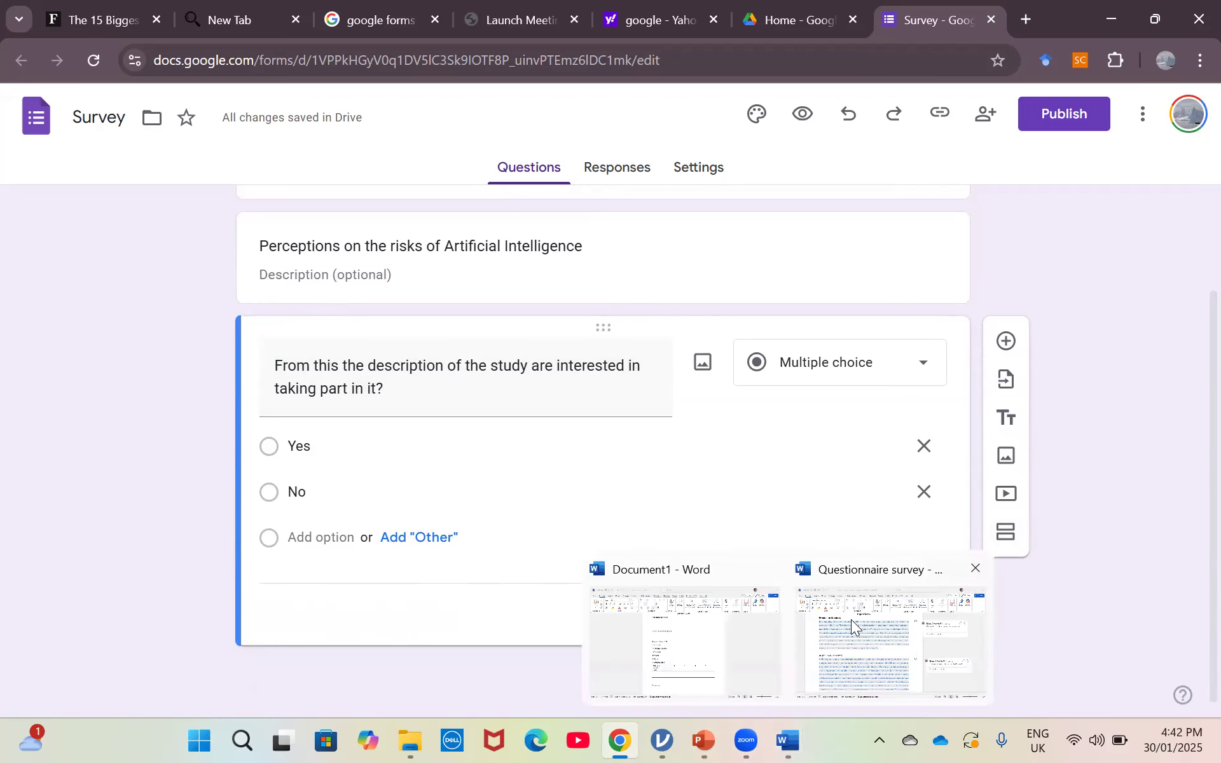
pyautogui.click(737, 631)
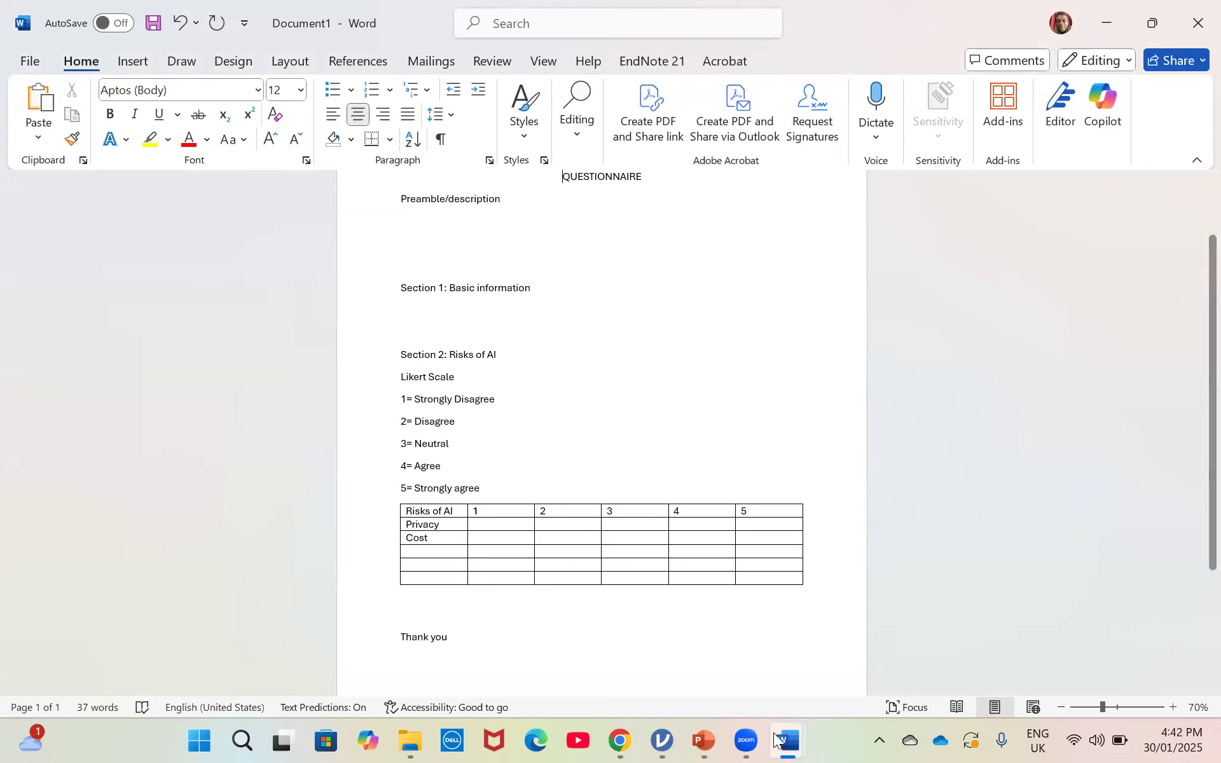
pyautogui.click(620, 741)
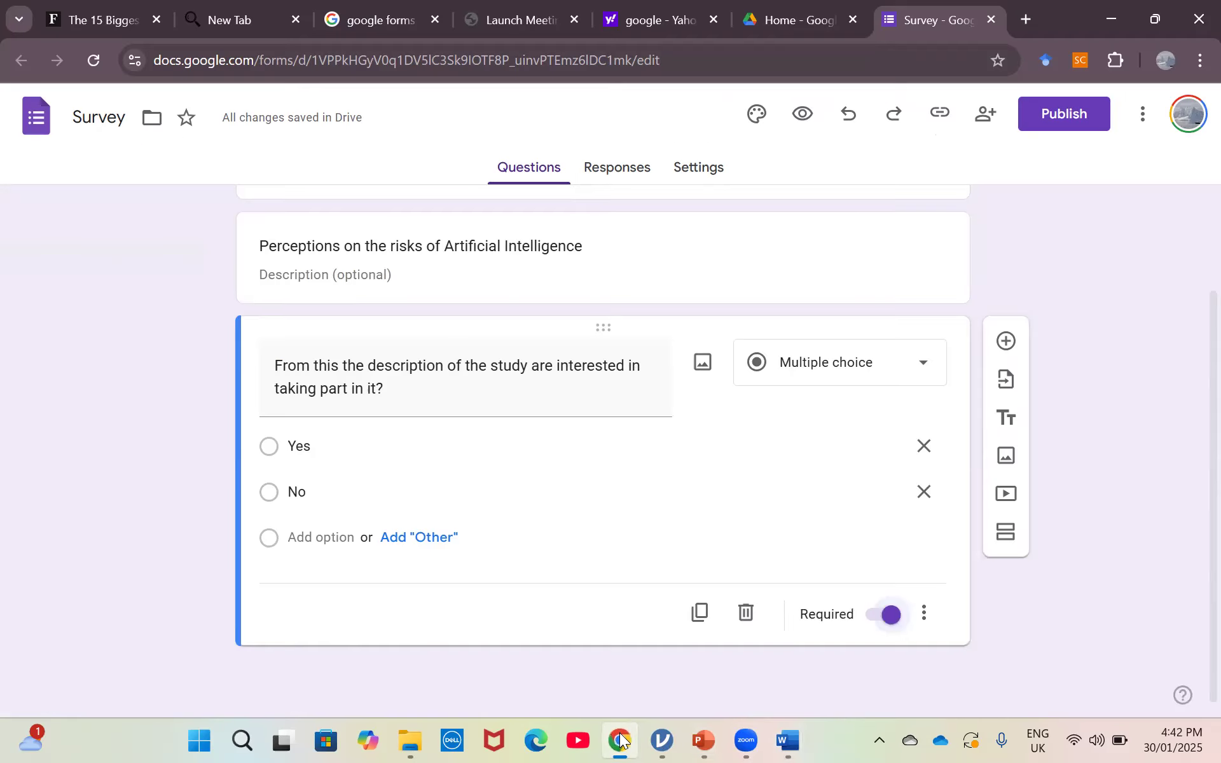
pyautogui.click(1008, 533)
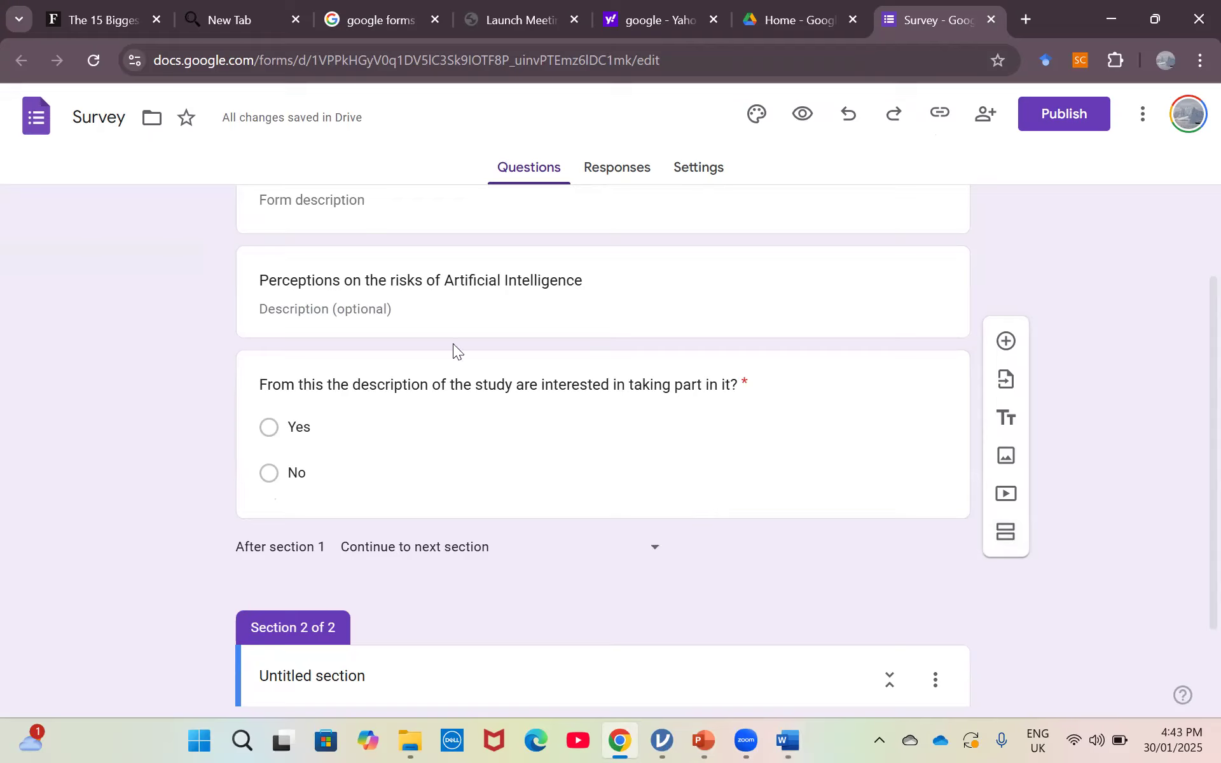
# Enable "Go to section based on answer" for the participation question, leaving the section 1 navigation setting as it is.
pyautogui.click(654, 548)
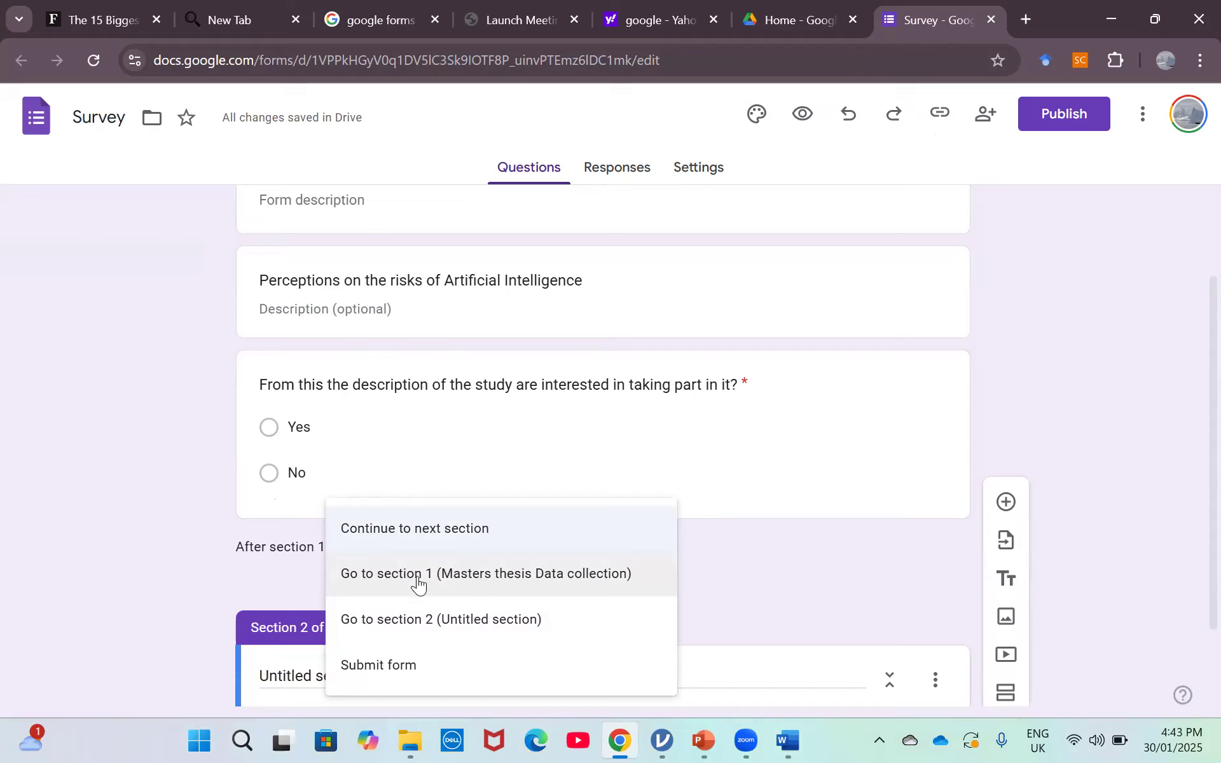
pyautogui.click(550, 458)
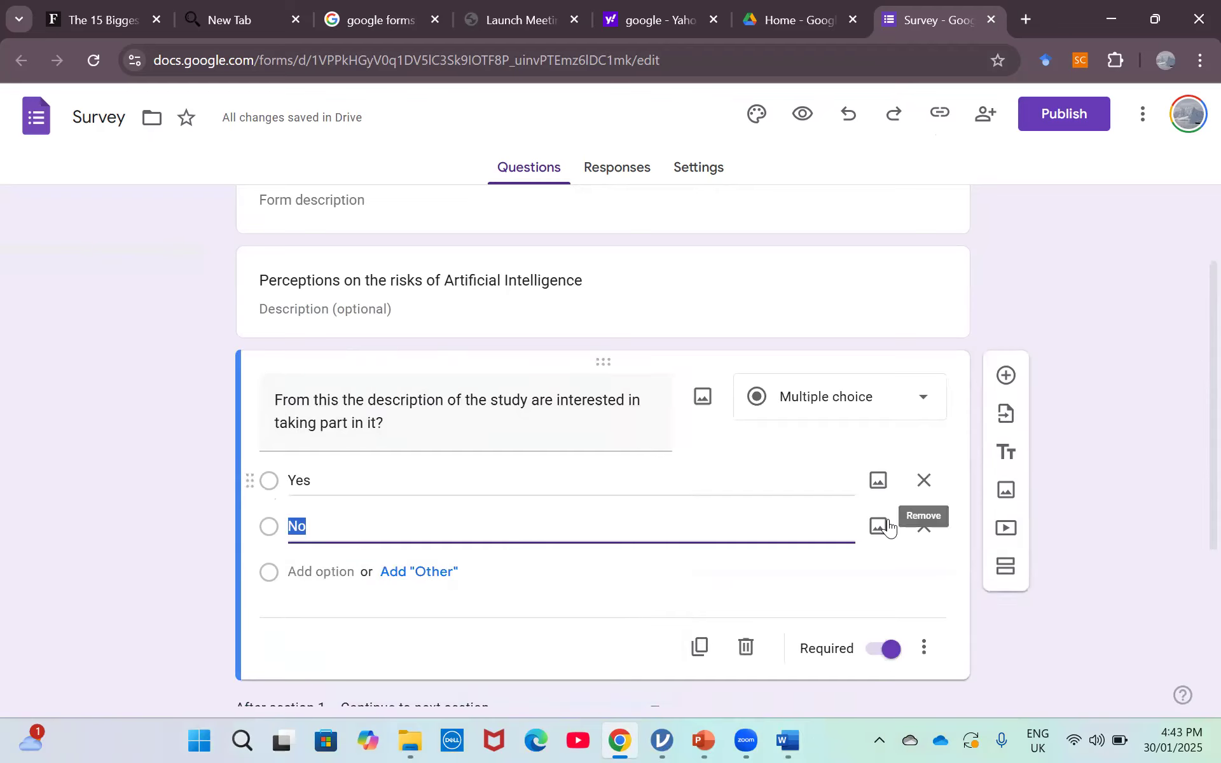
pyautogui.click(919, 648)
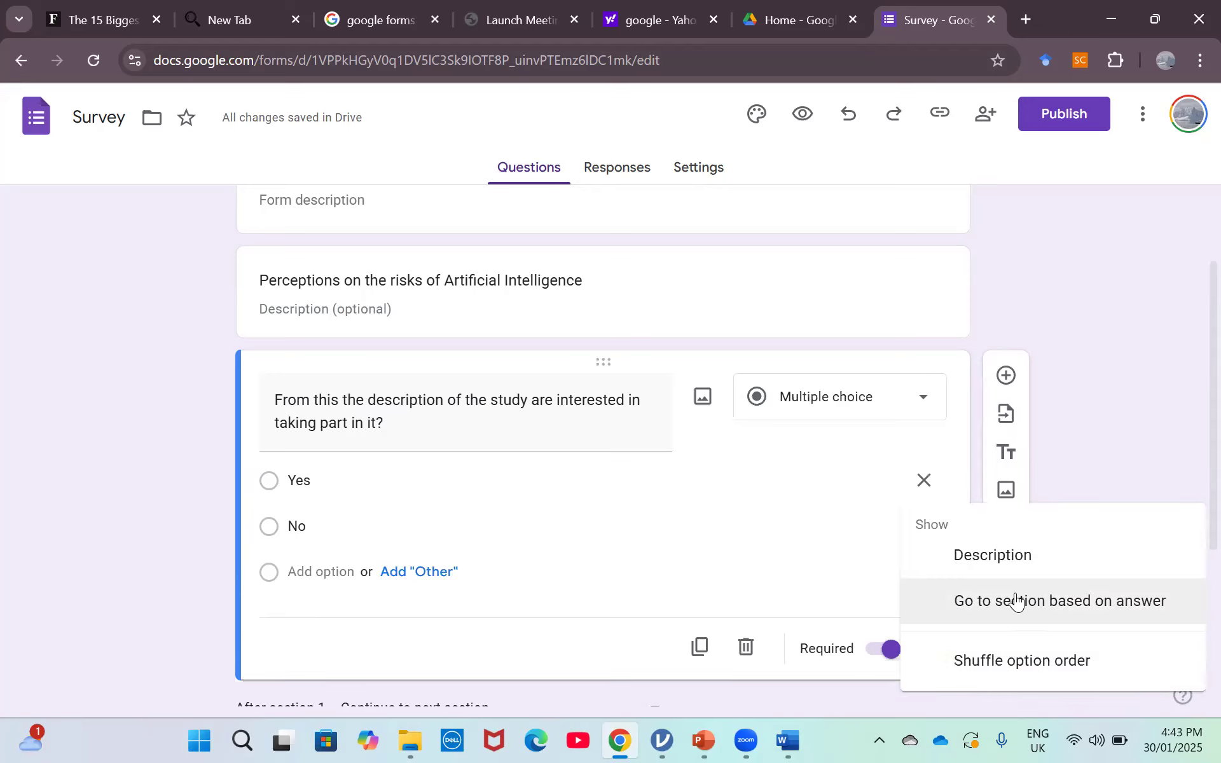
pyautogui.click(1016, 600)
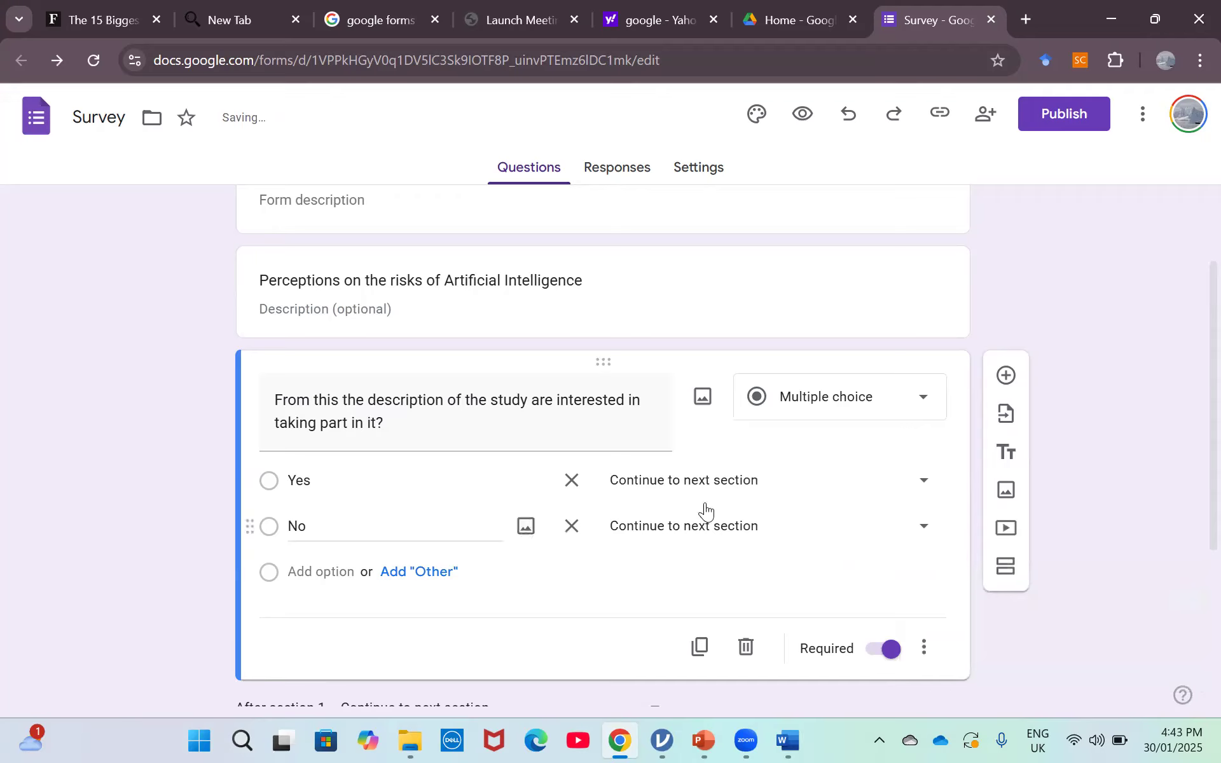
# Turn the participation question's answer-based section navigation off and back on.
pyautogui.click(925, 649)
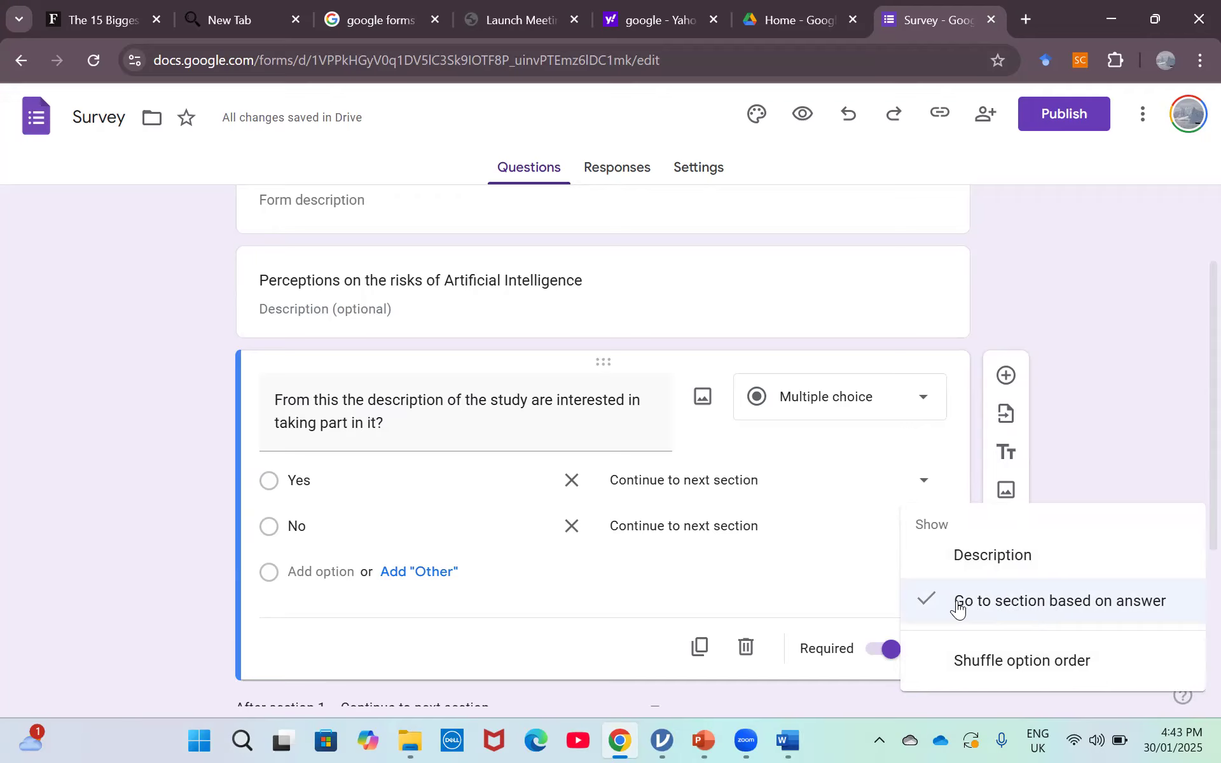
pyautogui.click(1002, 602)
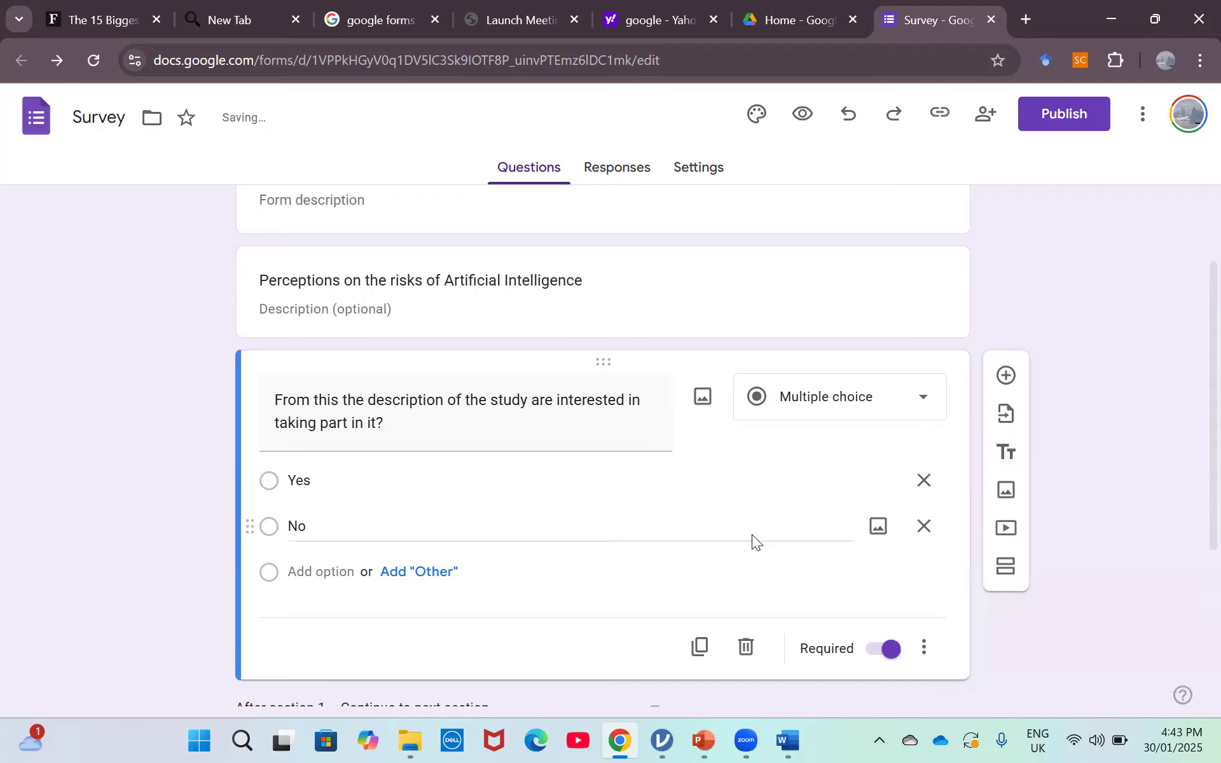
pyautogui.click(923, 647)
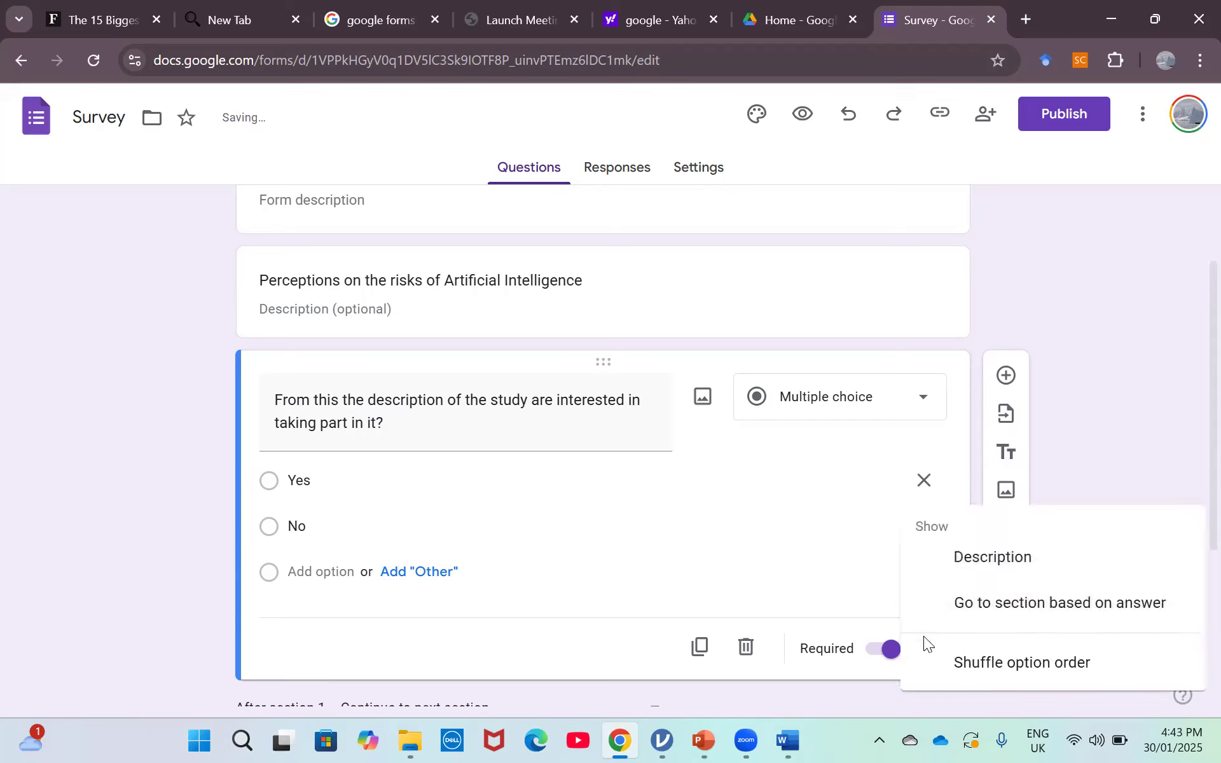
pyautogui.click(1038, 615)
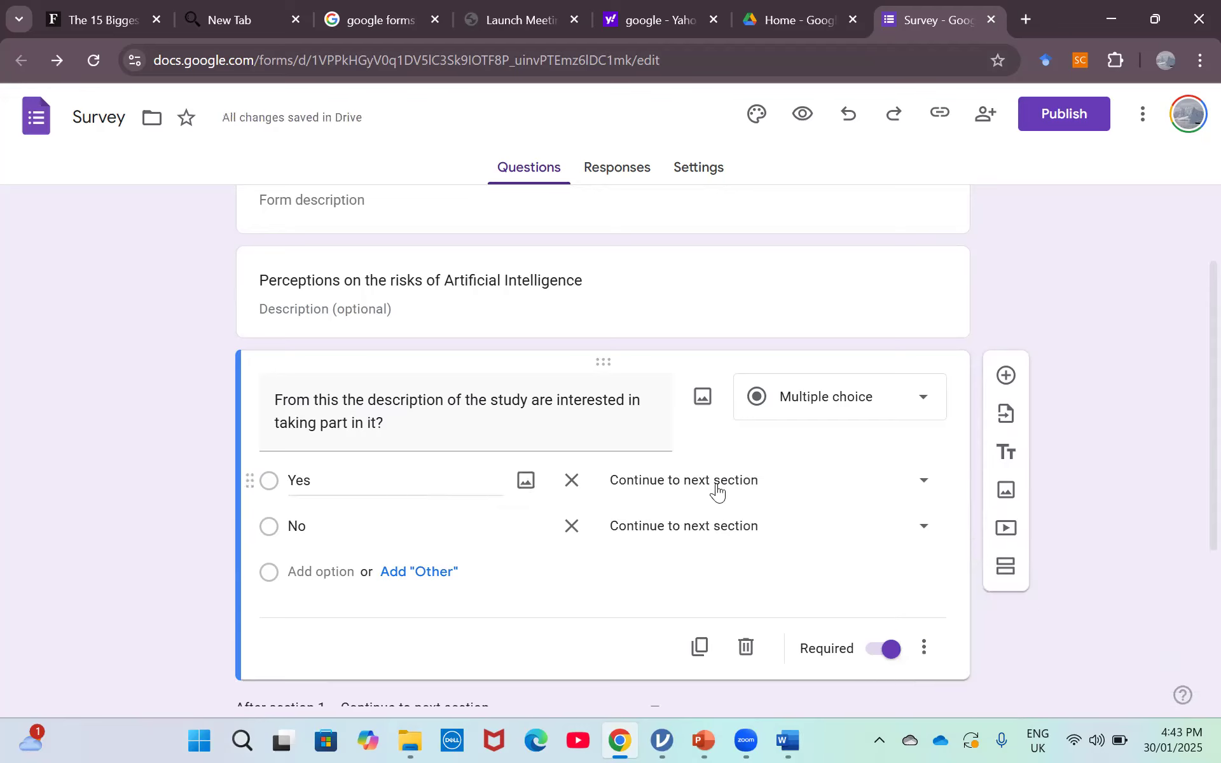
# Route the Yes answer to section 2 (Untitled section) and the No answer to Submit form.
pyautogui.click(922, 481)
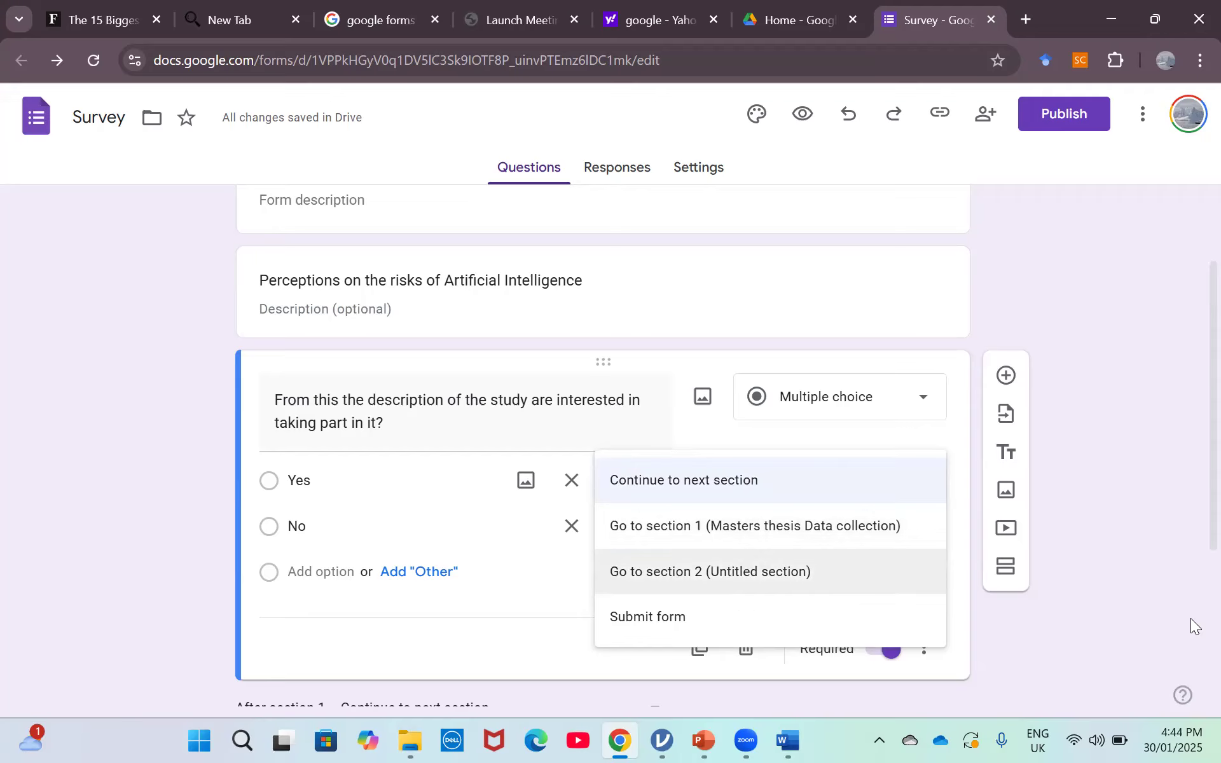
pyautogui.click(760, 571)
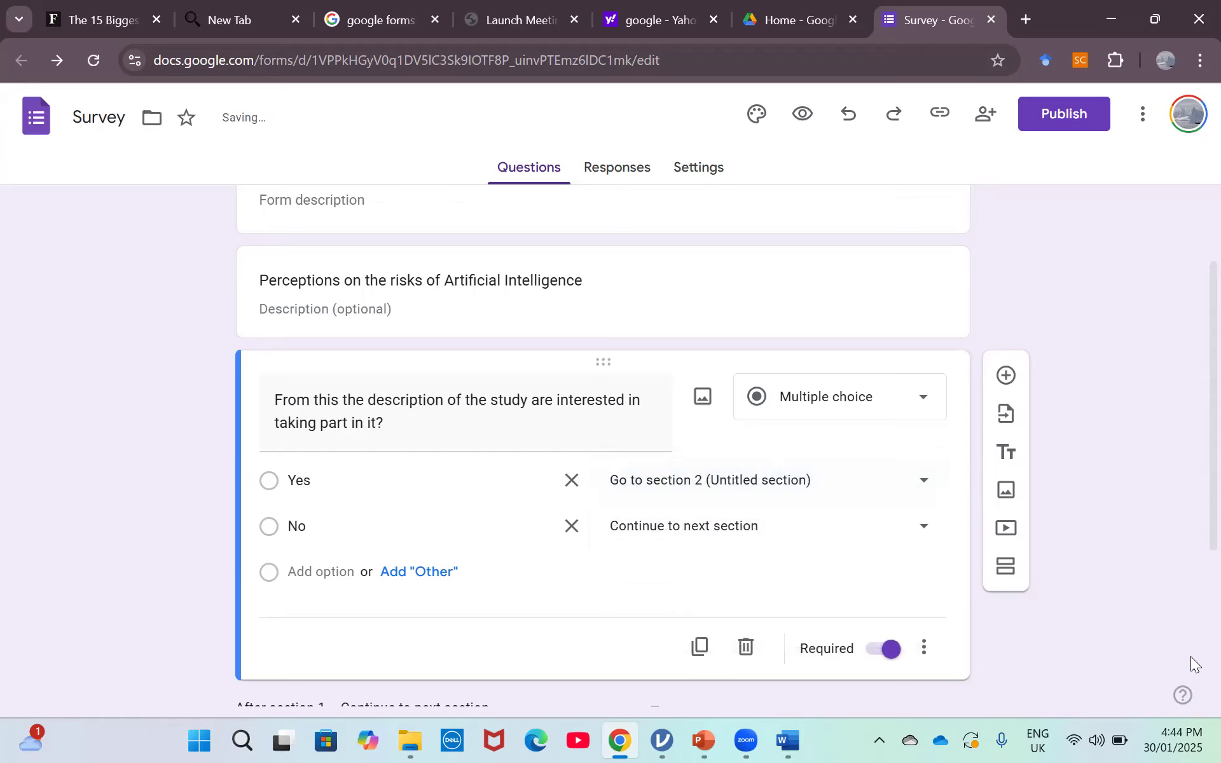
pyautogui.click(809, 526)
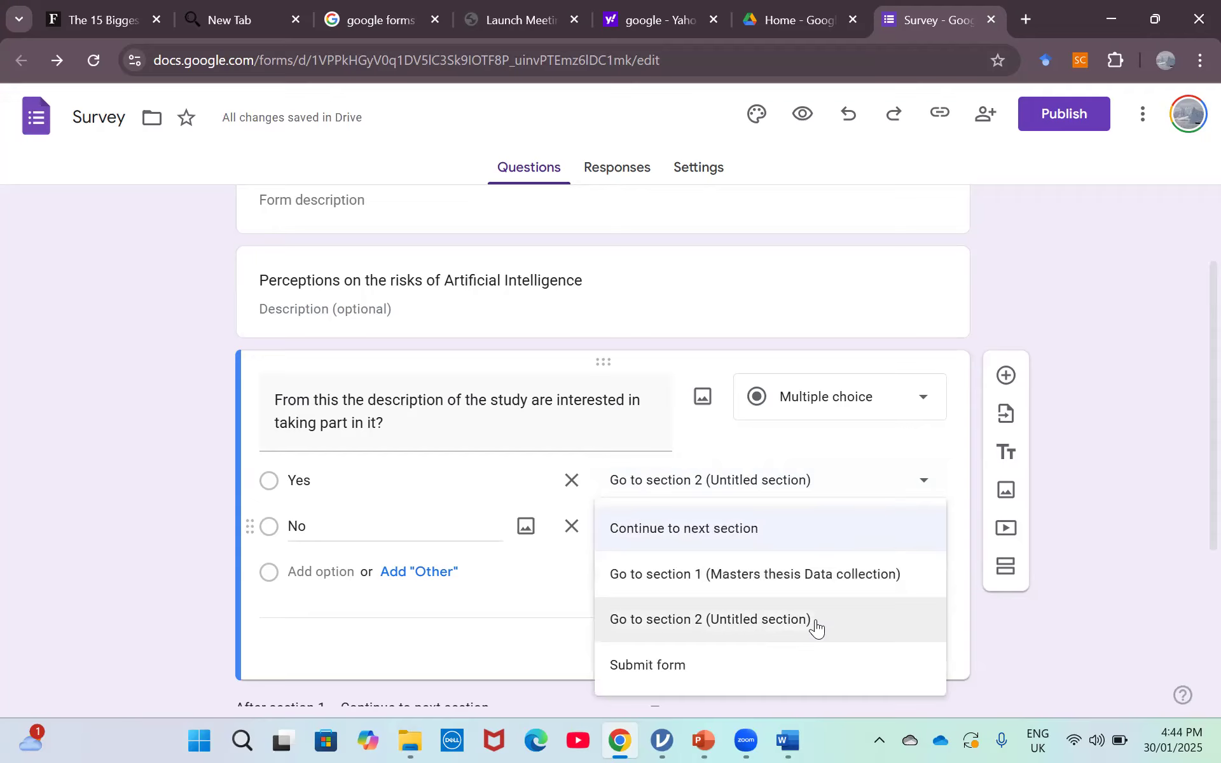
pyautogui.click(713, 668)
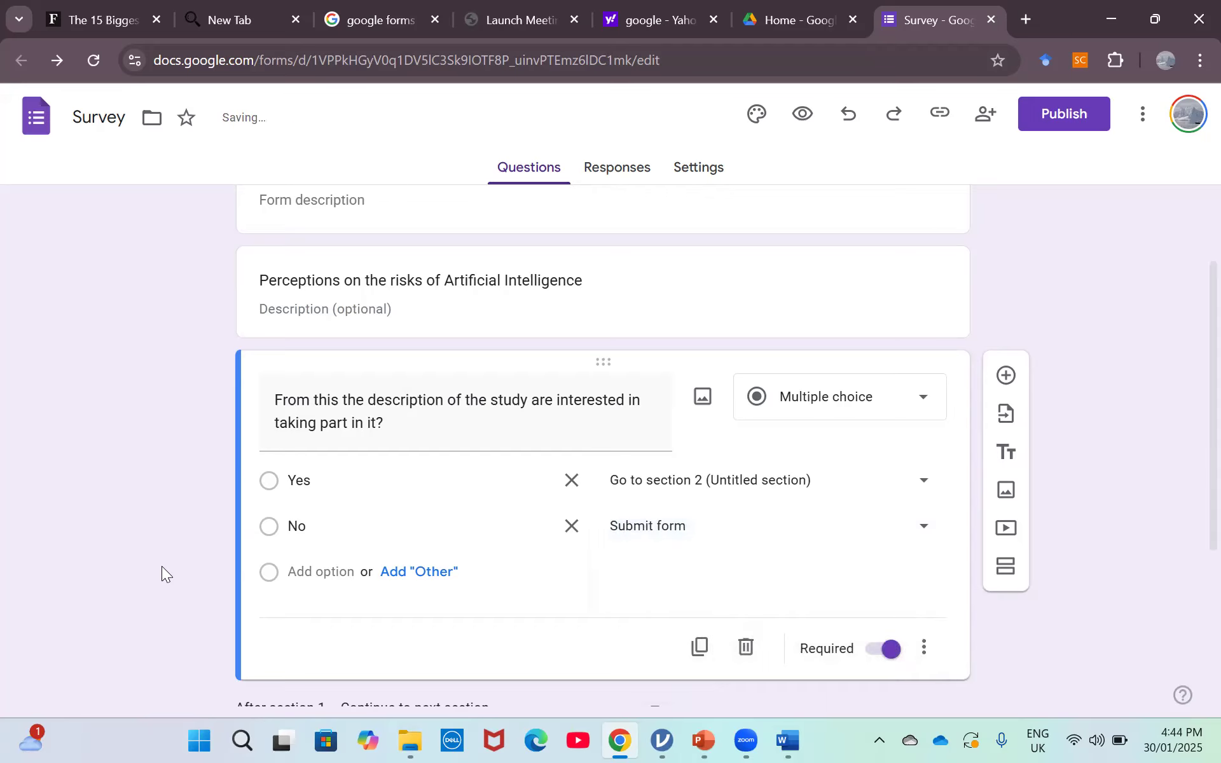
pyautogui.scroll(-4, 162, 566)
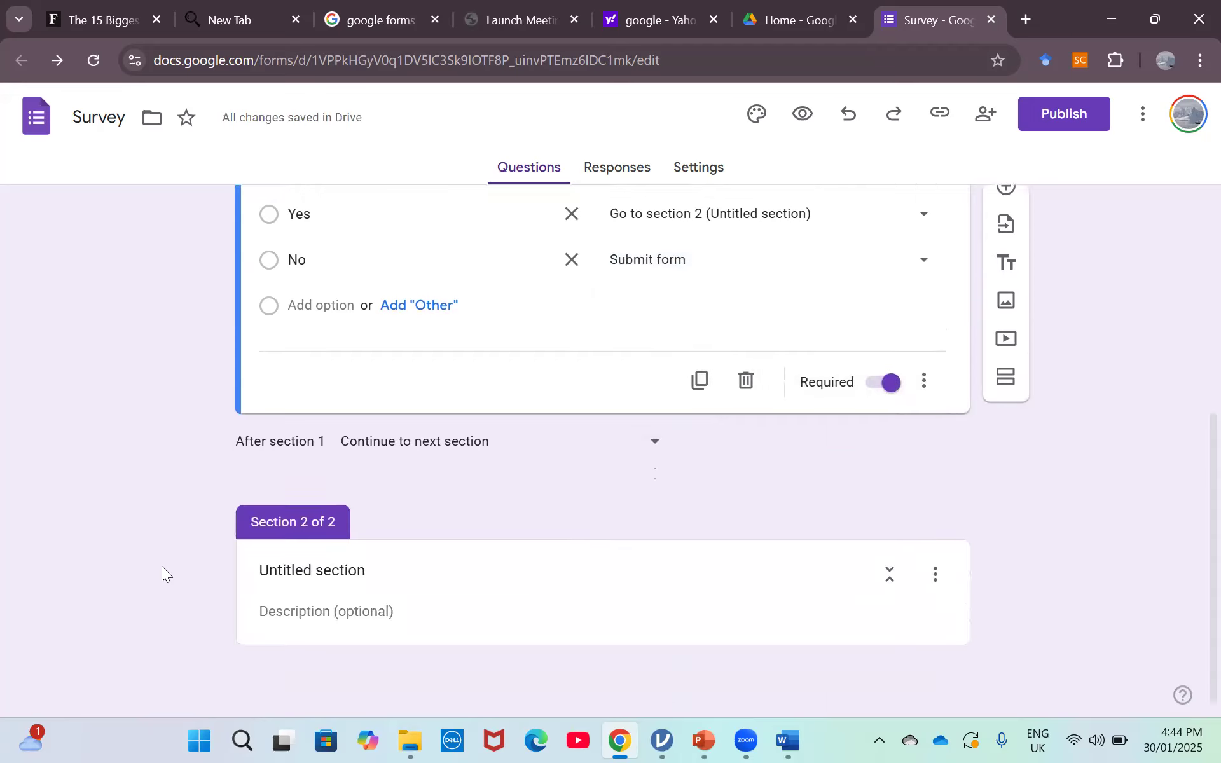
pyautogui.scroll(3, 161, 566)
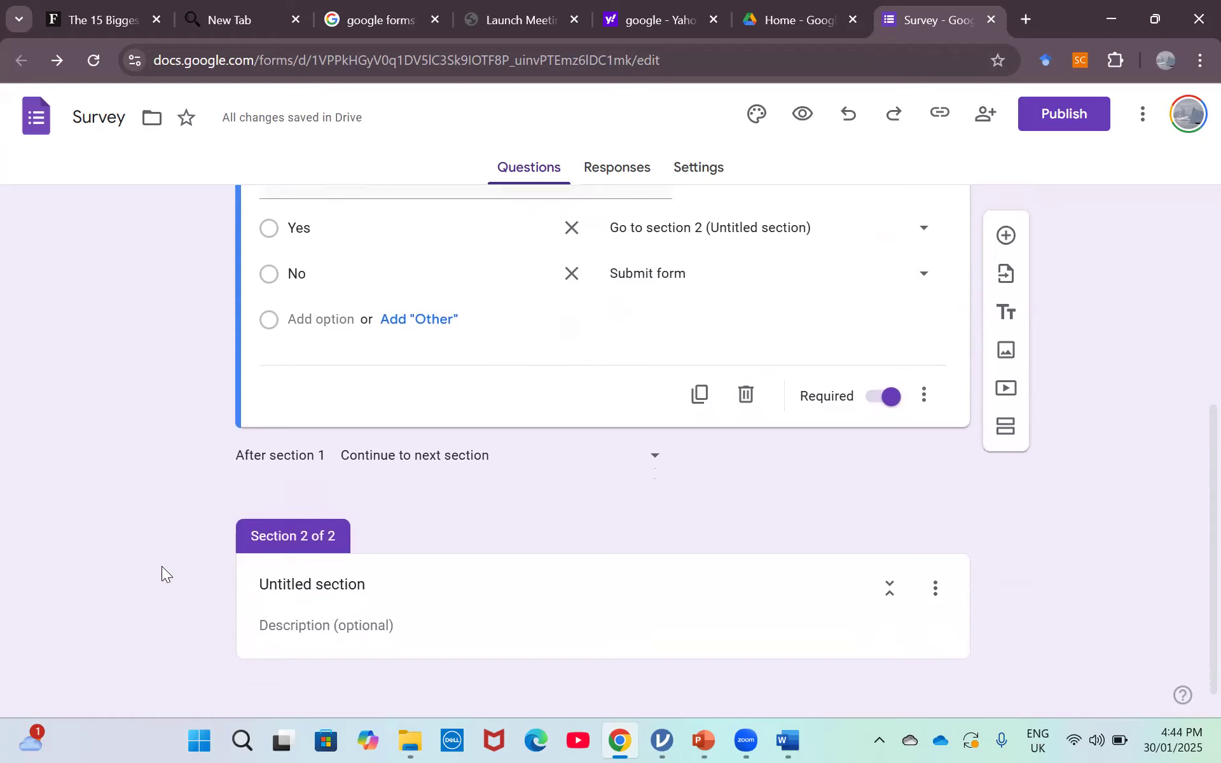
pyautogui.scroll(-2, 161, 566)
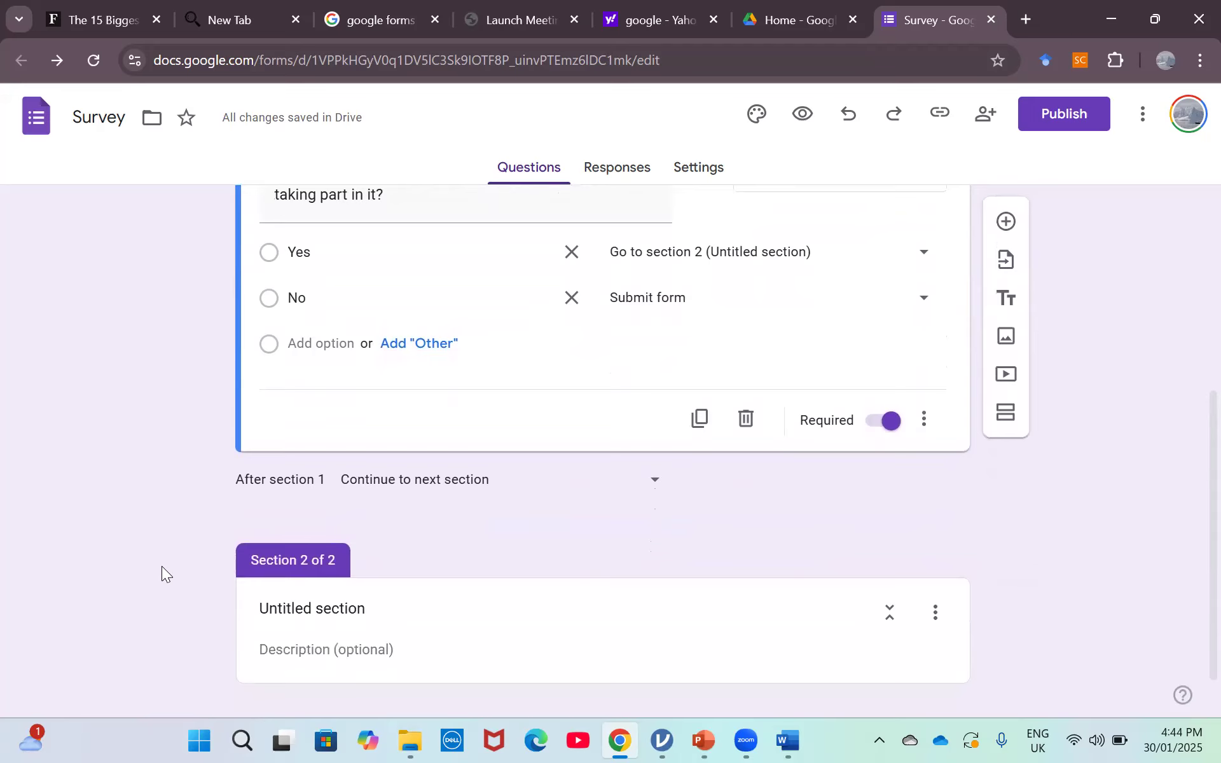
pyautogui.scroll(4, 161, 566)
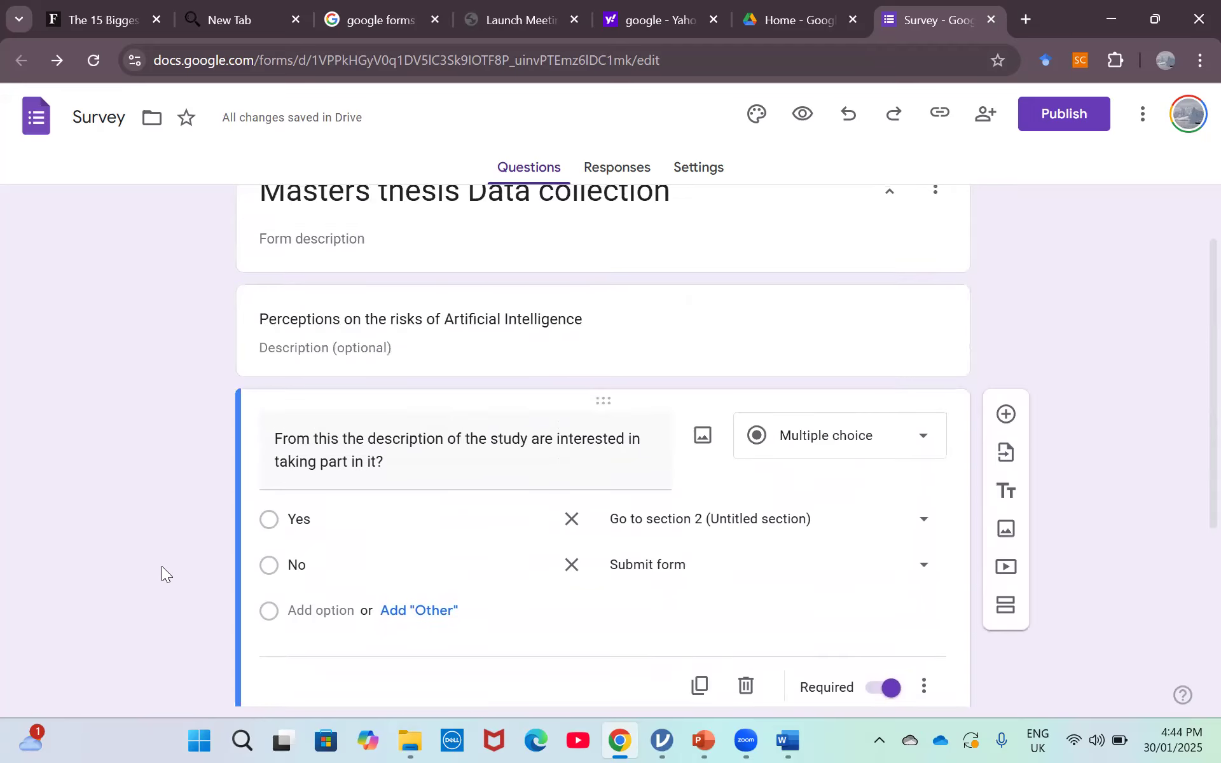
pyautogui.scroll(2, 162, 566)
pyautogui.scroll(-1, 161, 566)
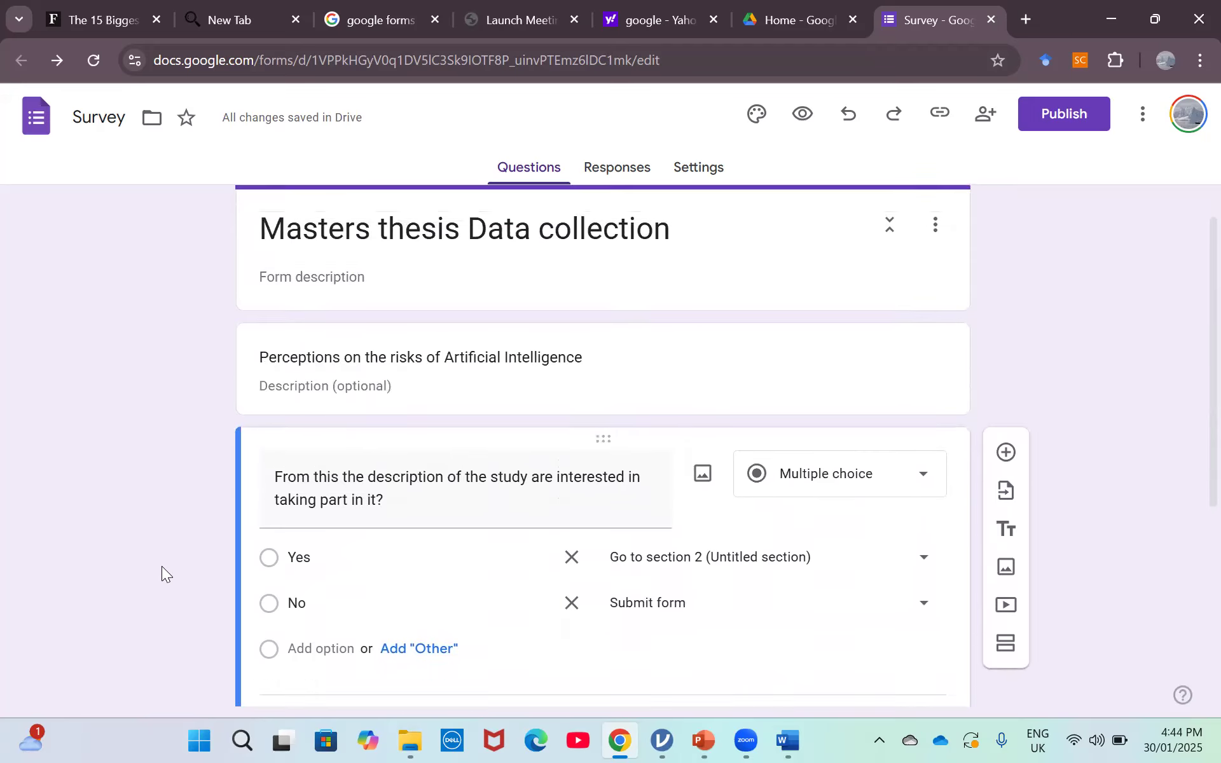
pyautogui.scroll(-3, 162, 566)
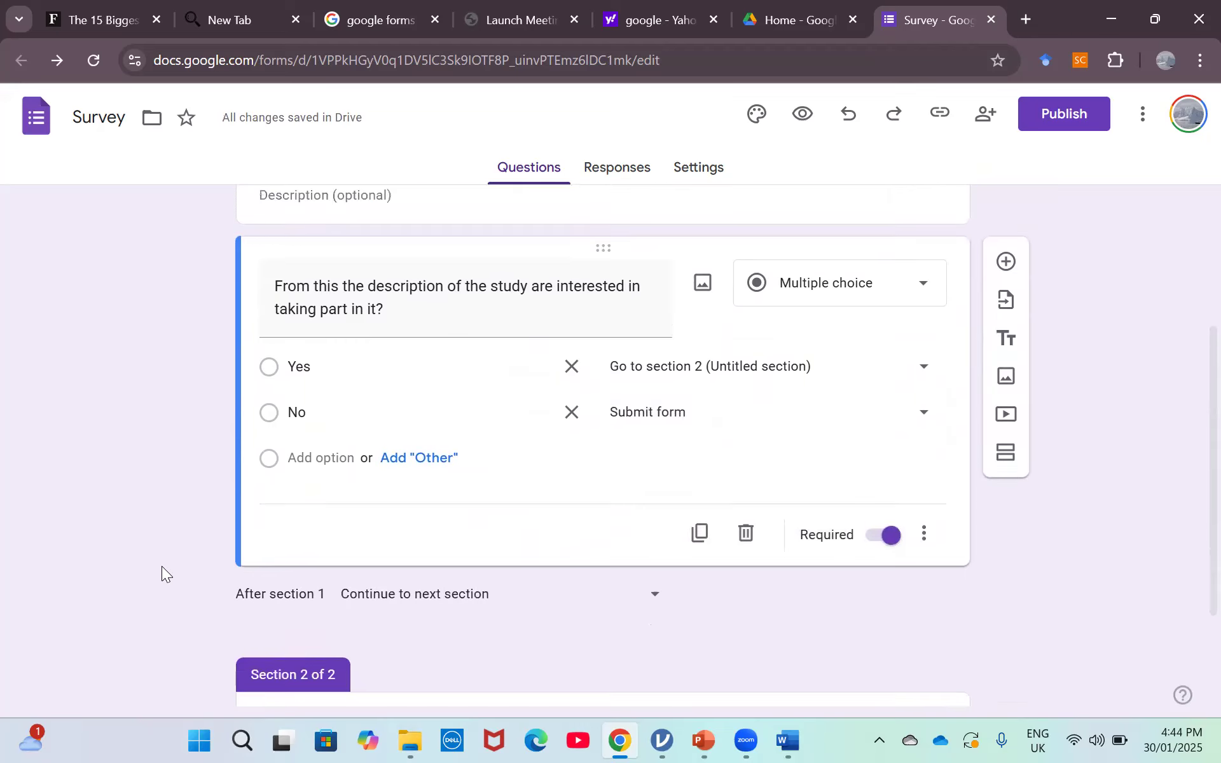
# Preview the survey, answer Yes to the participation question, continue to the following section and return to the question.
pyautogui.scroll(4, 162, 566)
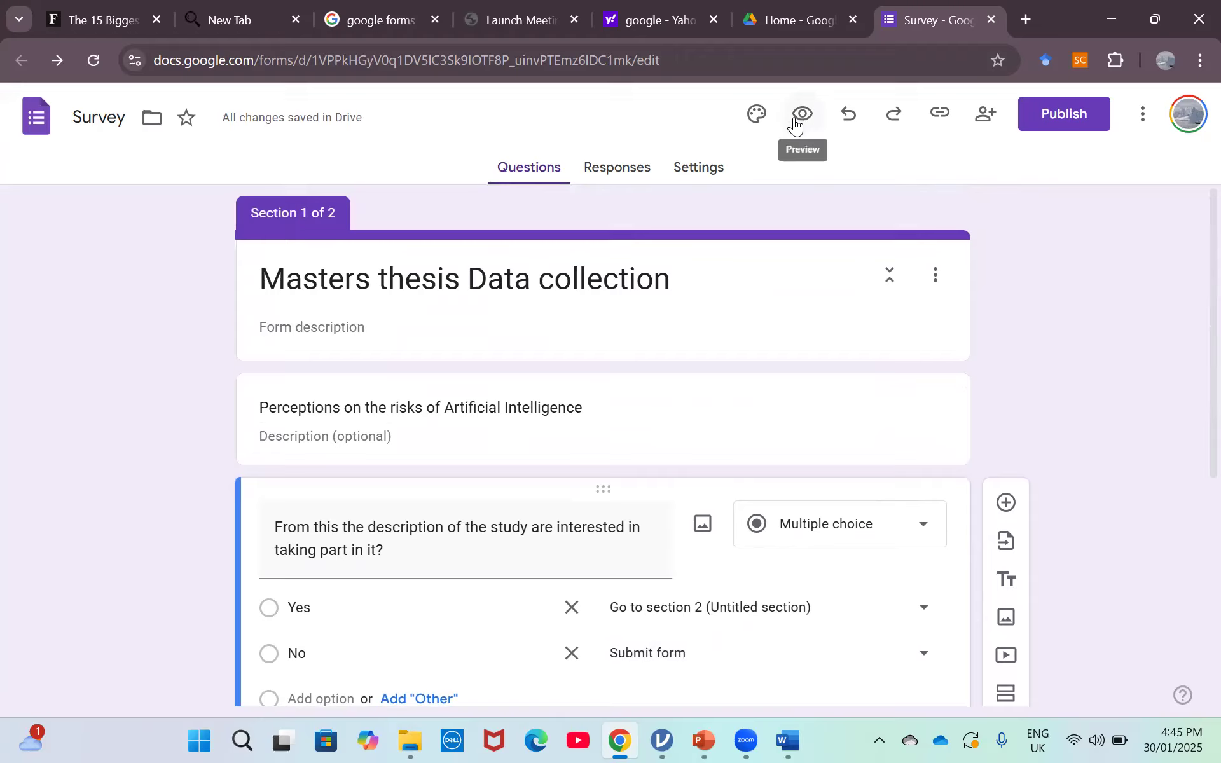
pyautogui.click(804, 116)
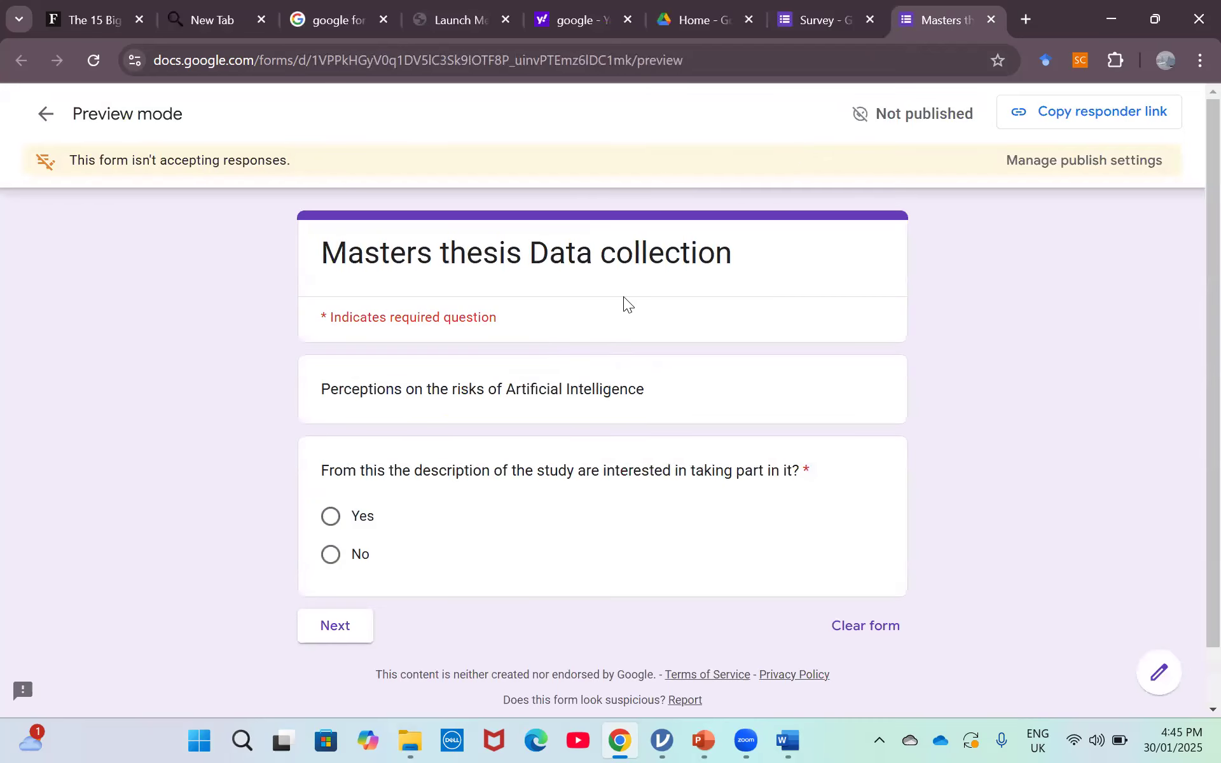
pyautogui.click(331, 519)
pyautogui.click(349, 630)
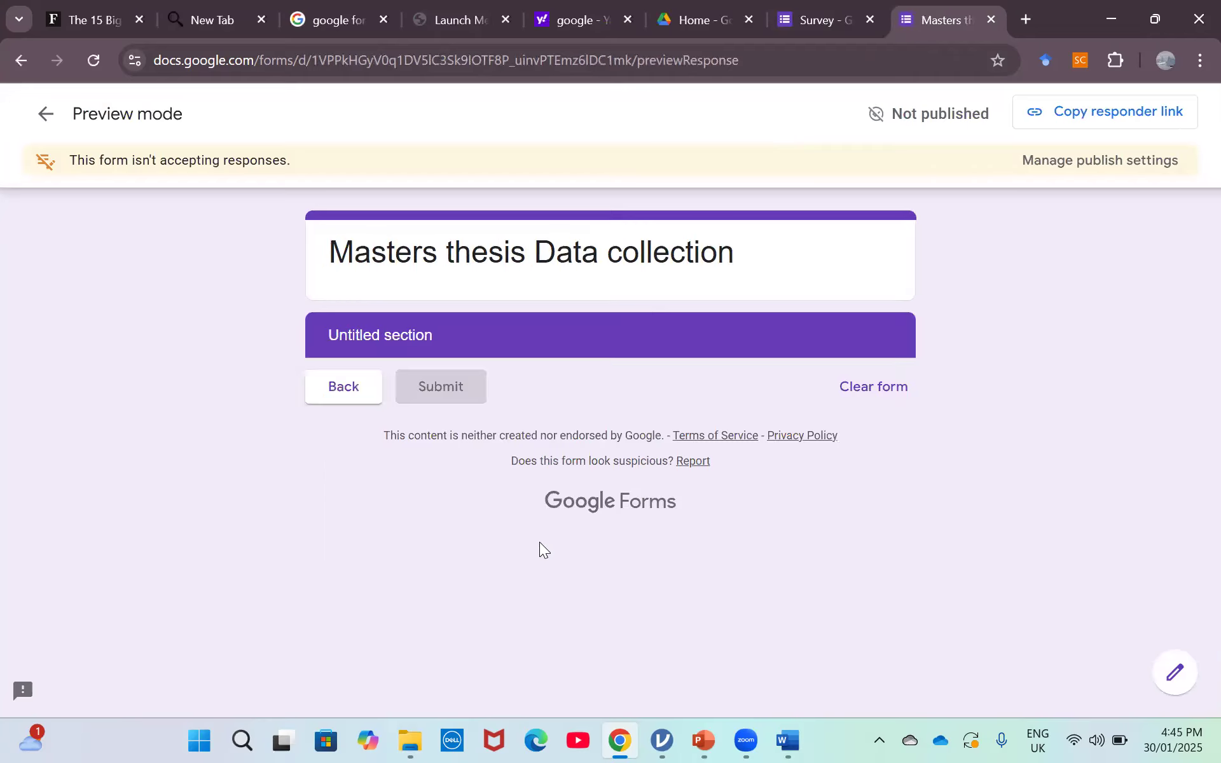
pyautogui.click(346, 386)
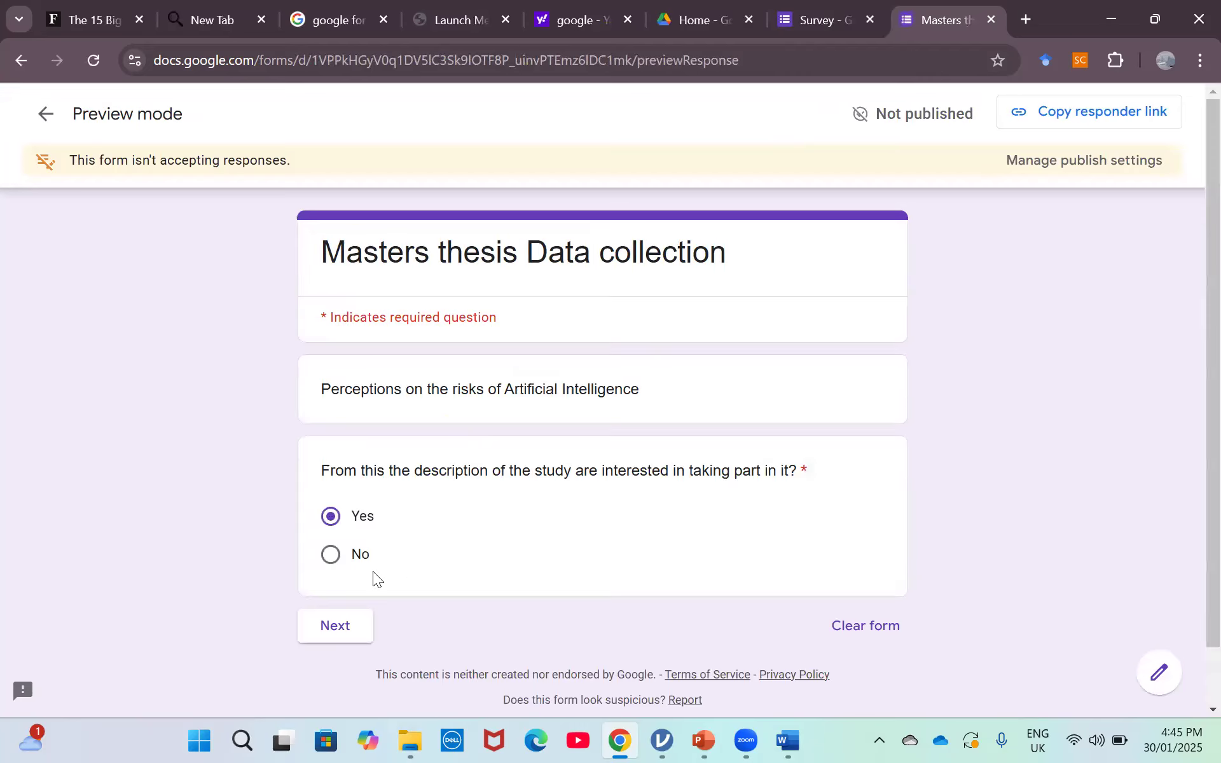
# Change the previewed participation answer to No, continue to check its route and go back.
pyautogui.click(331, 556)
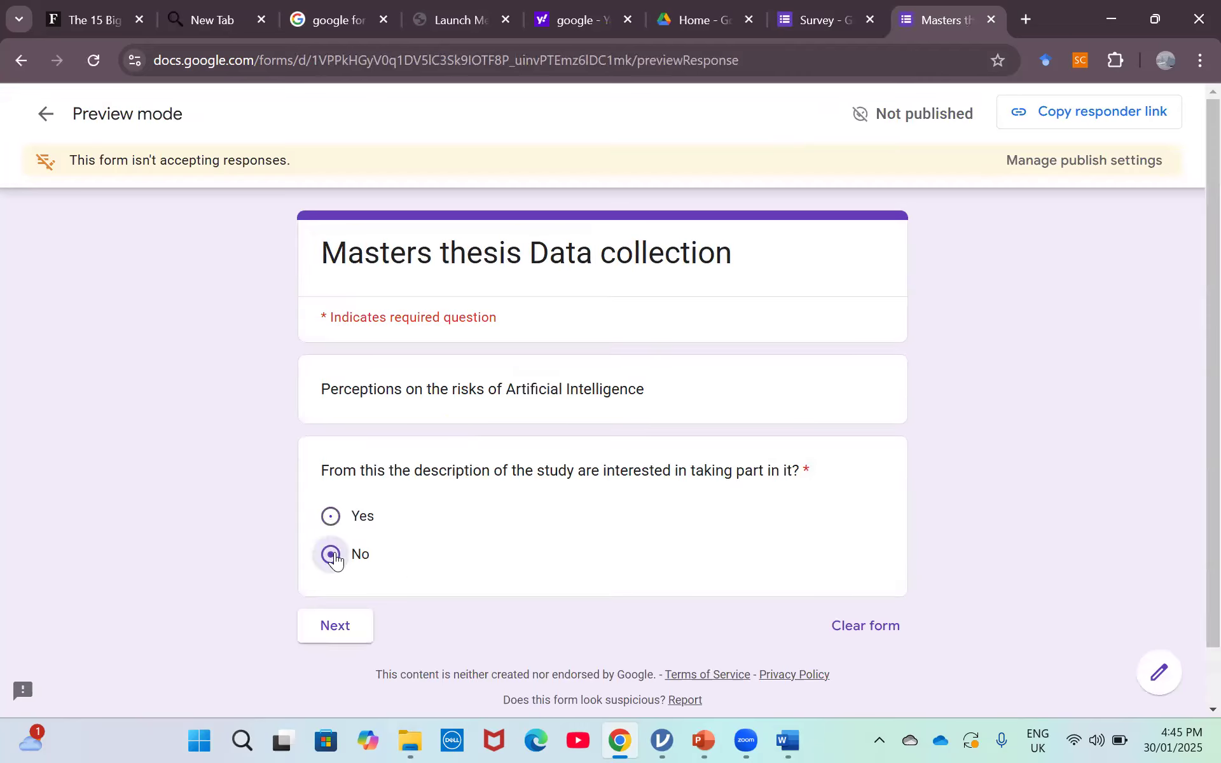
pyautogui.click(337, 629)
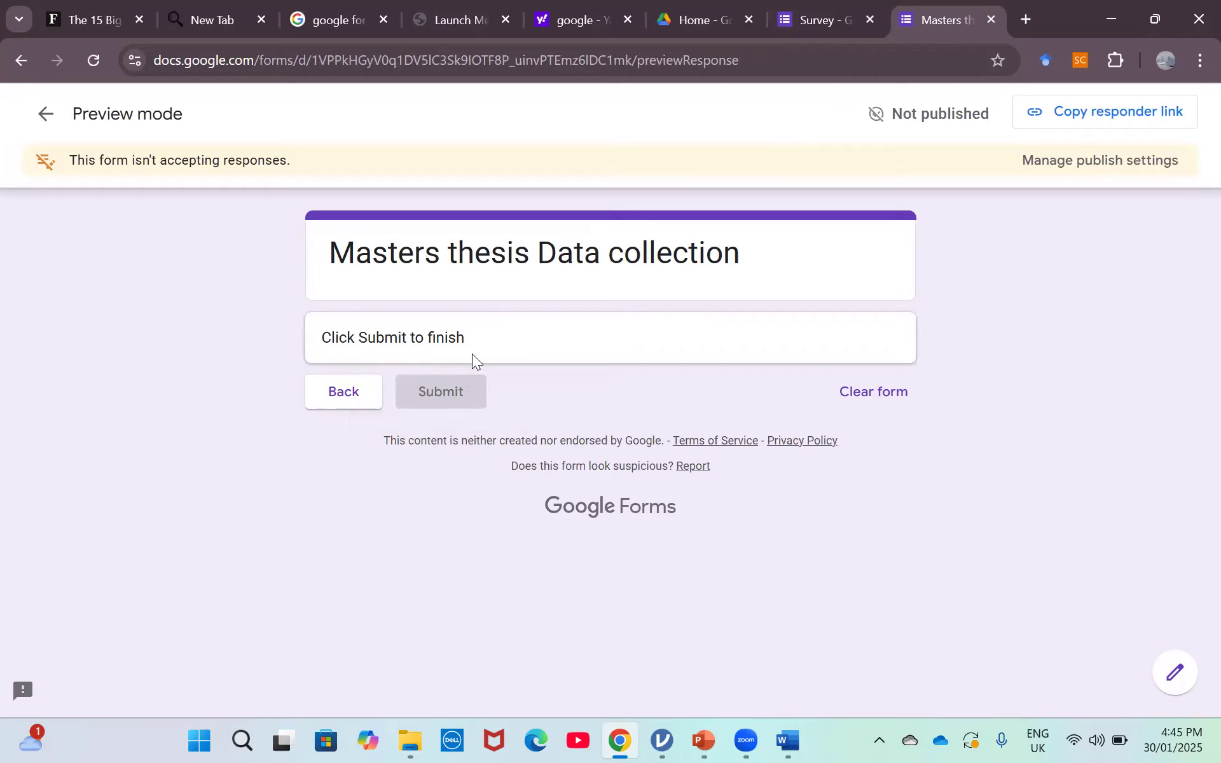
pyautogui.click(354, 394)
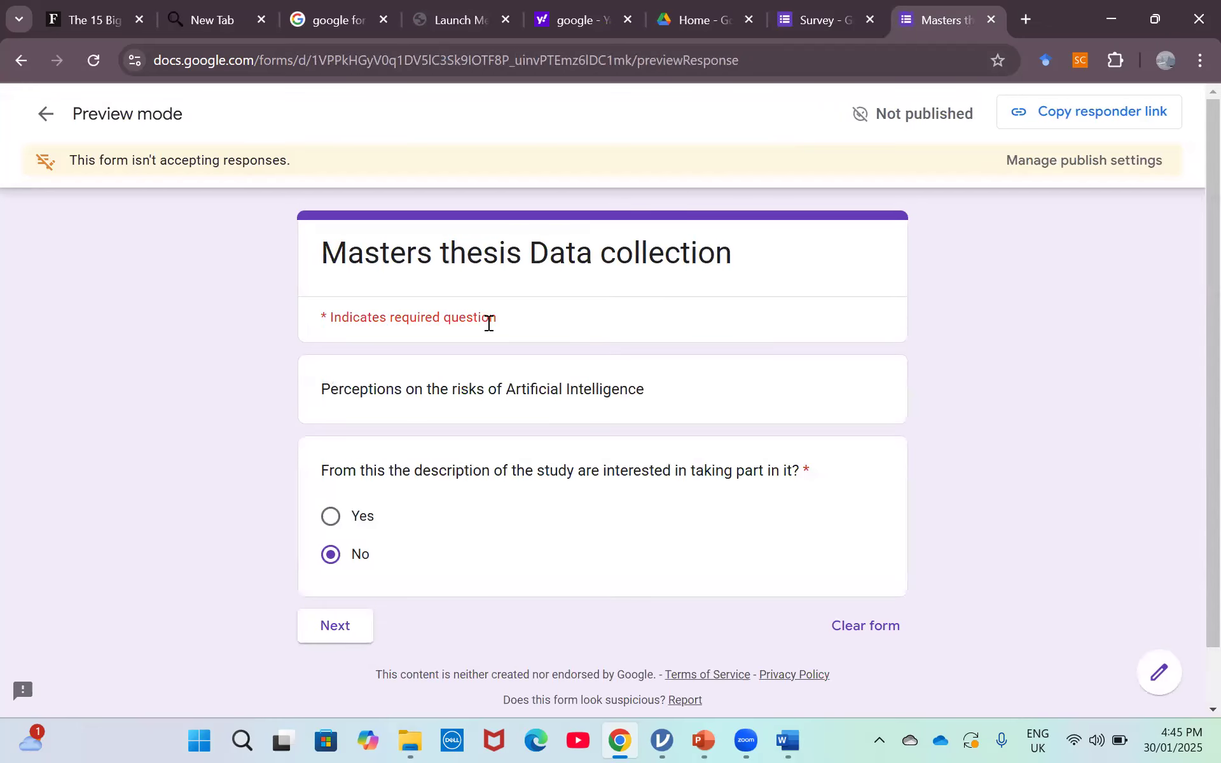
# Return to the form editor and retitle section 2 as "Background information", leaving its description empty.
pyautogui.click(835, 5)
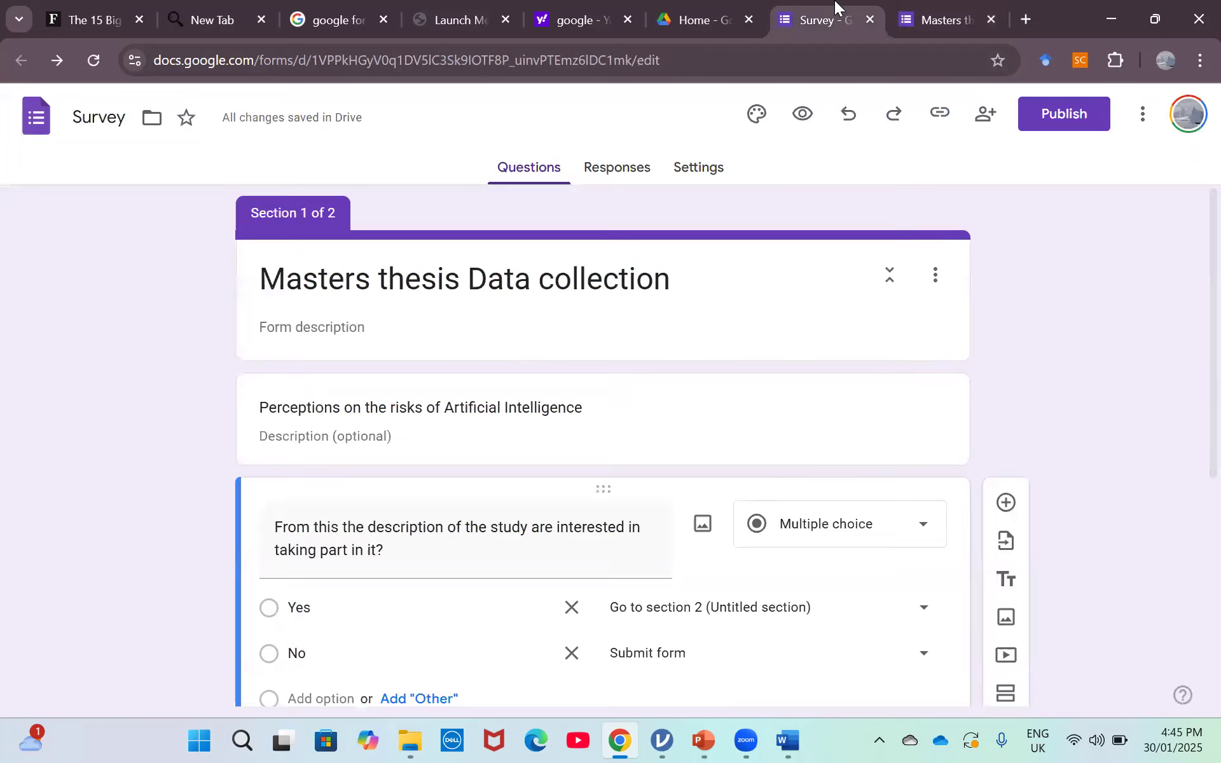
pyautogui.scroll(-6, 163, 542)
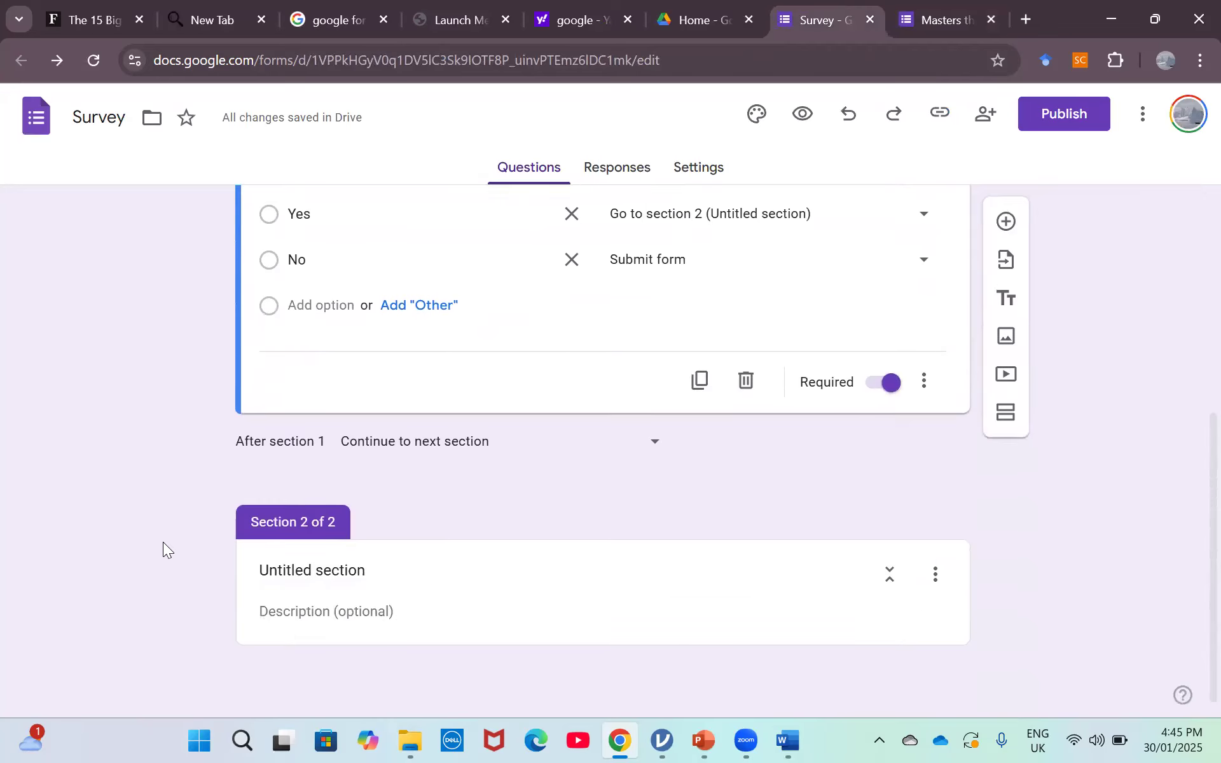
pyautogui.click(331, 572)
pyautogui.tripleClick(321, 571)
pyautogui.press('BackSpace')
pyautogui.write('Backgro')
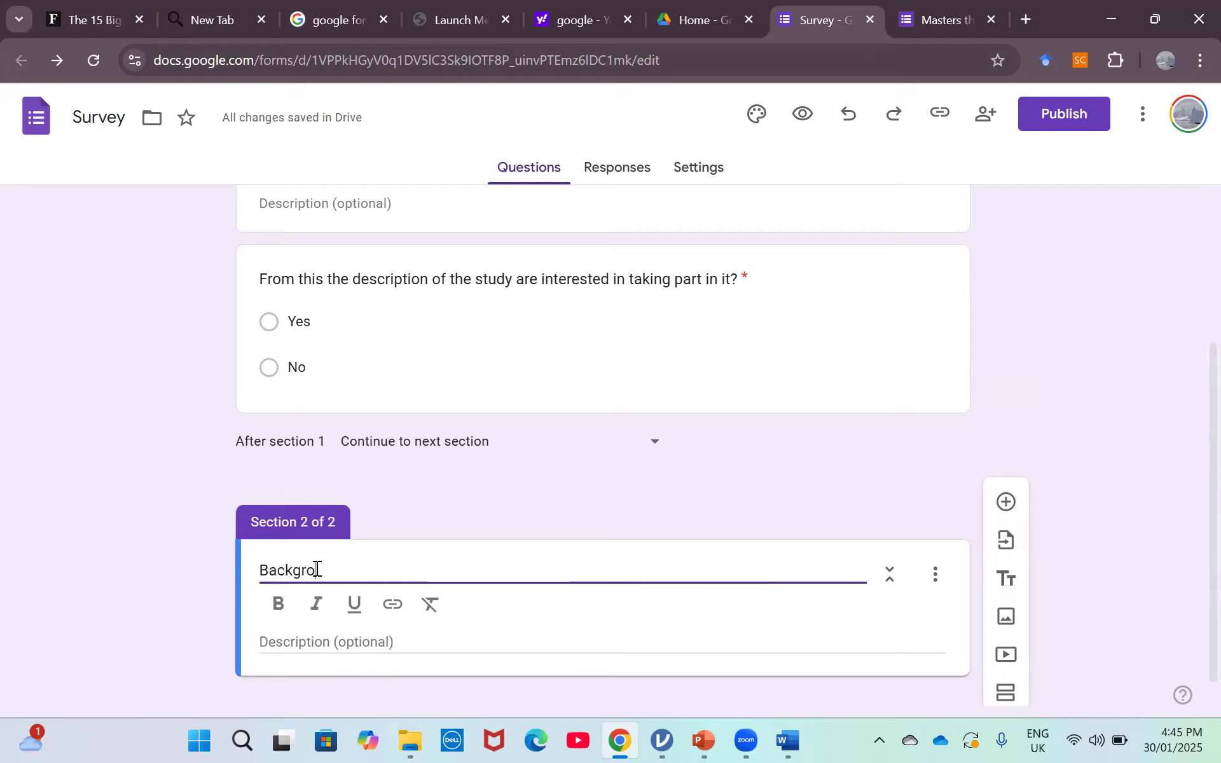
pyautogui.write('und information')
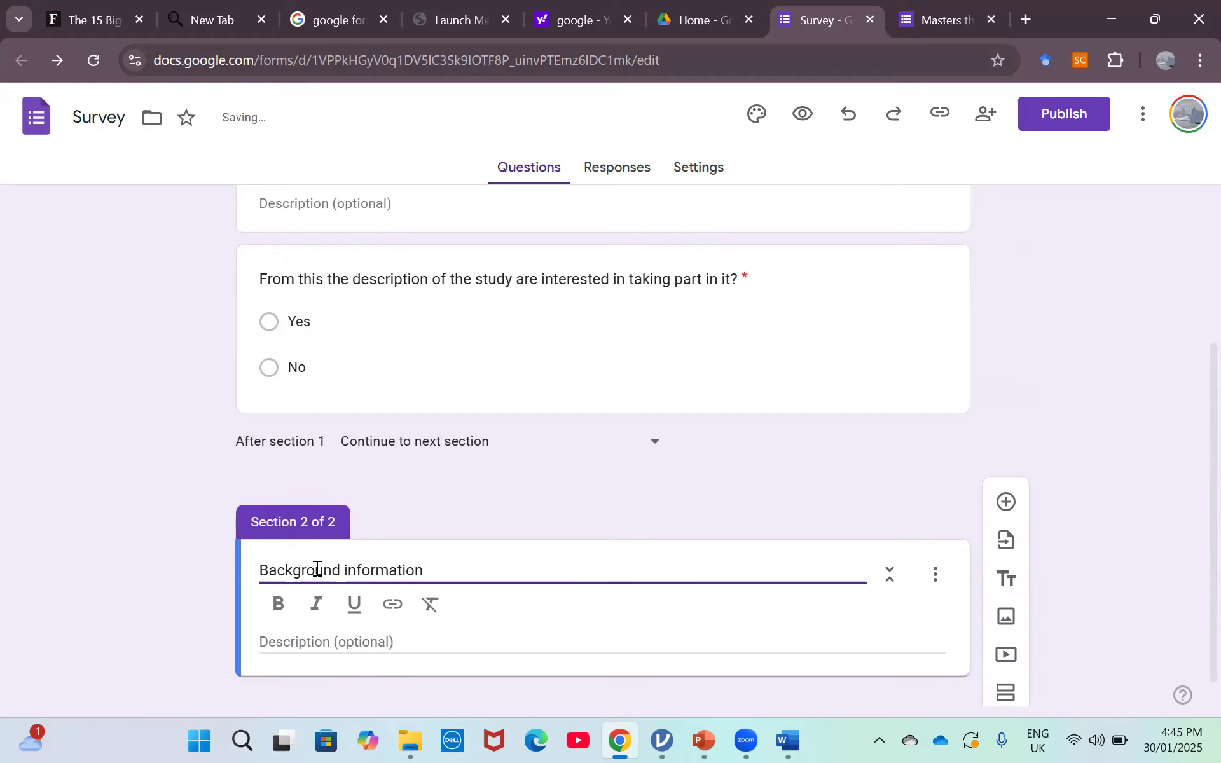
pyautogui.click(172, 639)
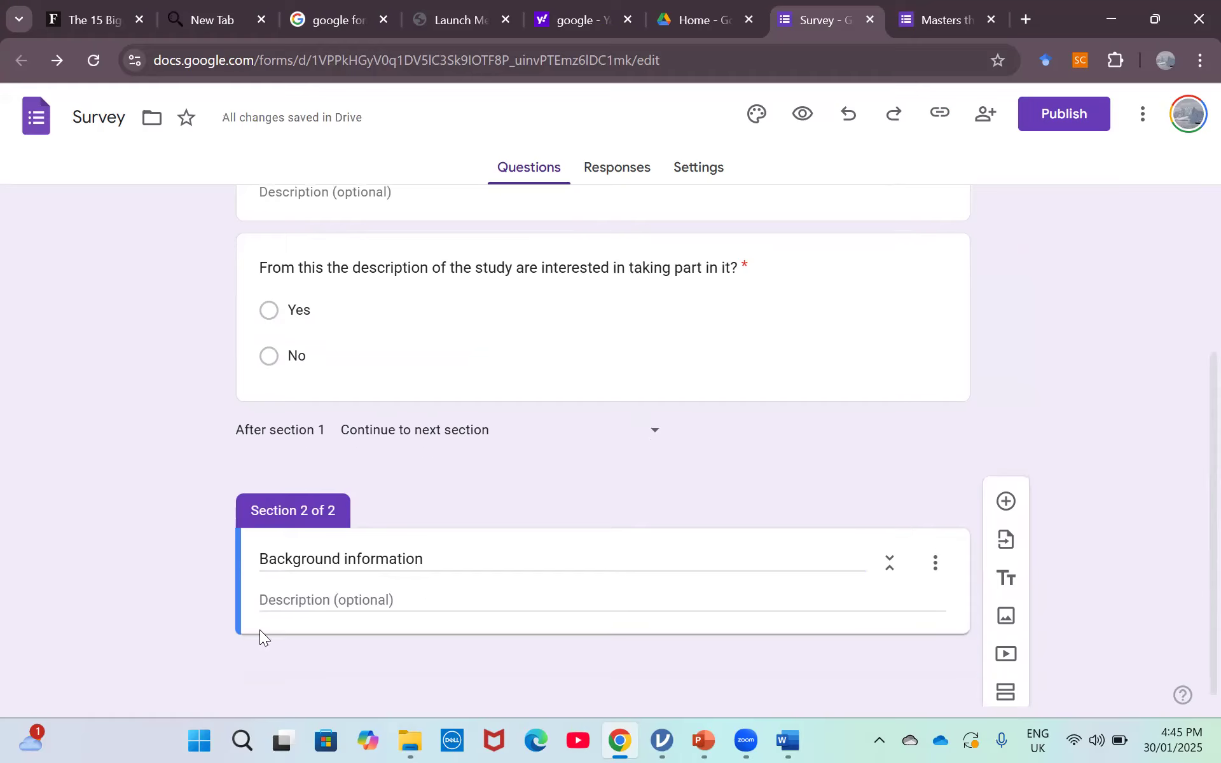
pyautogui.click(351, 595)
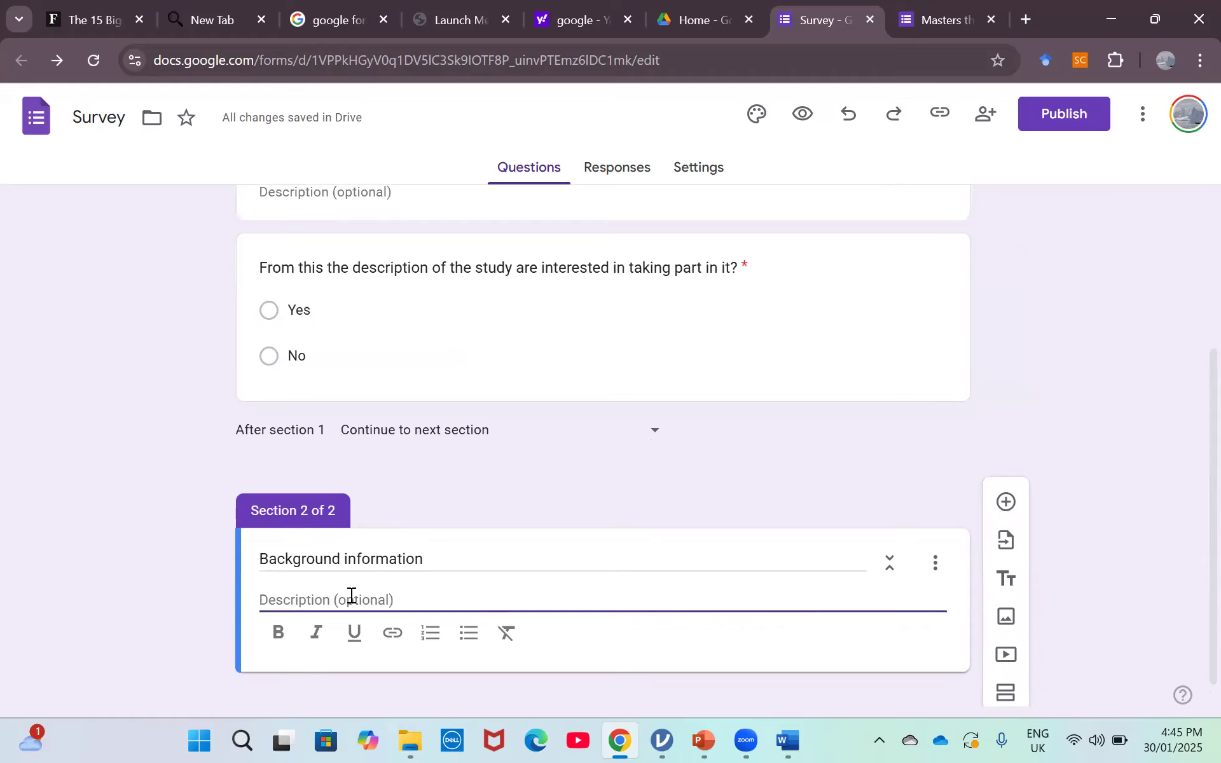
pyautogui.click(178, 605)
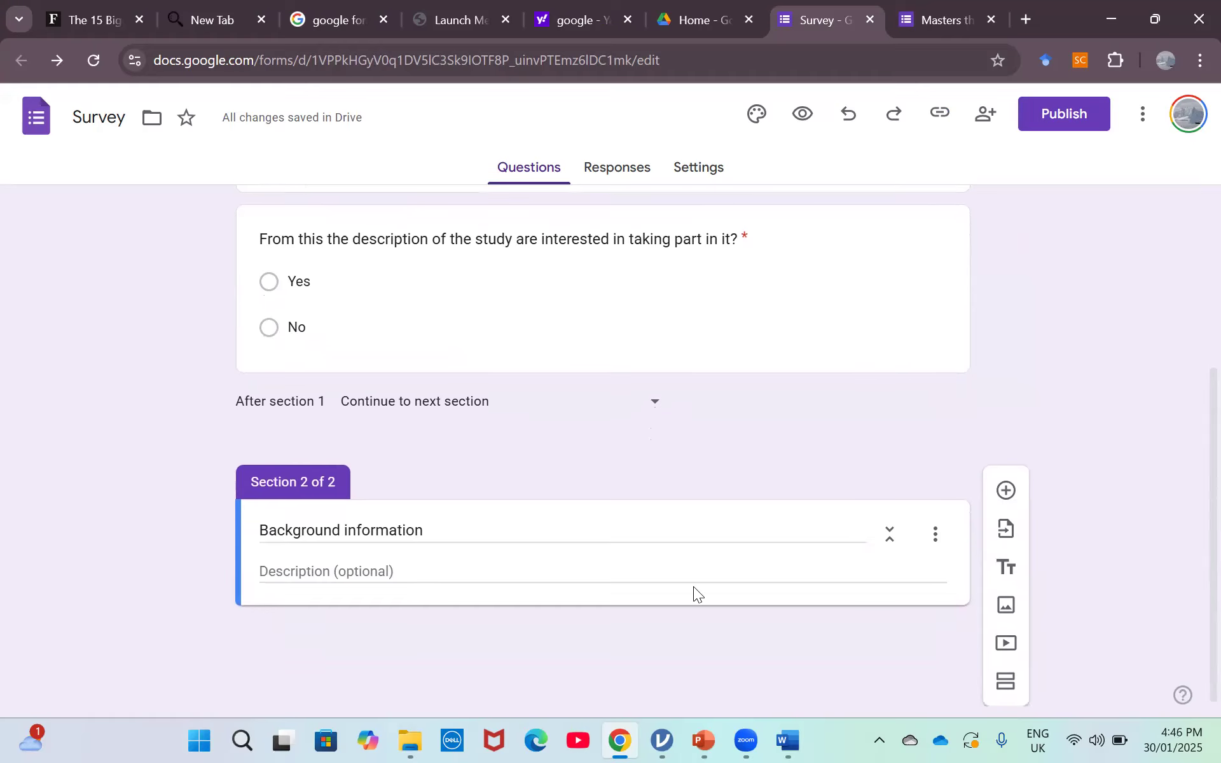
# Add a question titled "Location" to the Background information section and set its type to Drop-down.
pyautogui.click(1005, 490)
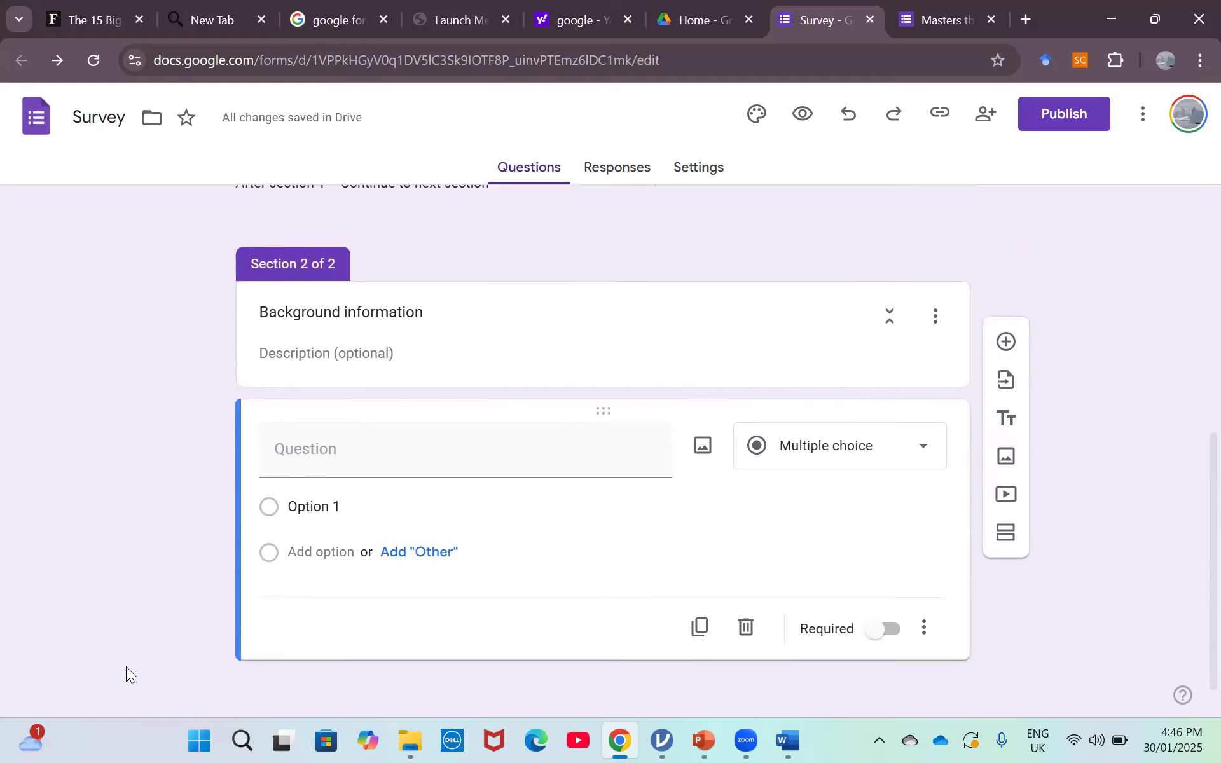
pyautogui.click(330, 434)
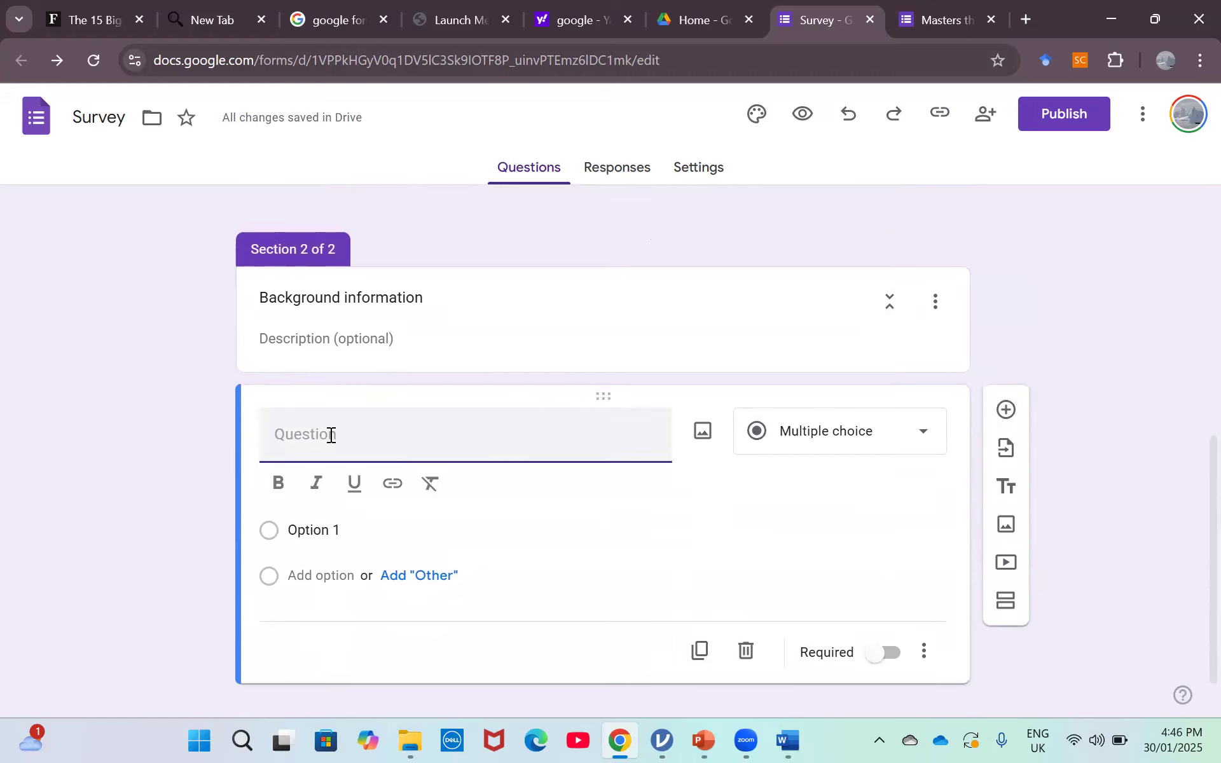
pyautogui.write('Location')
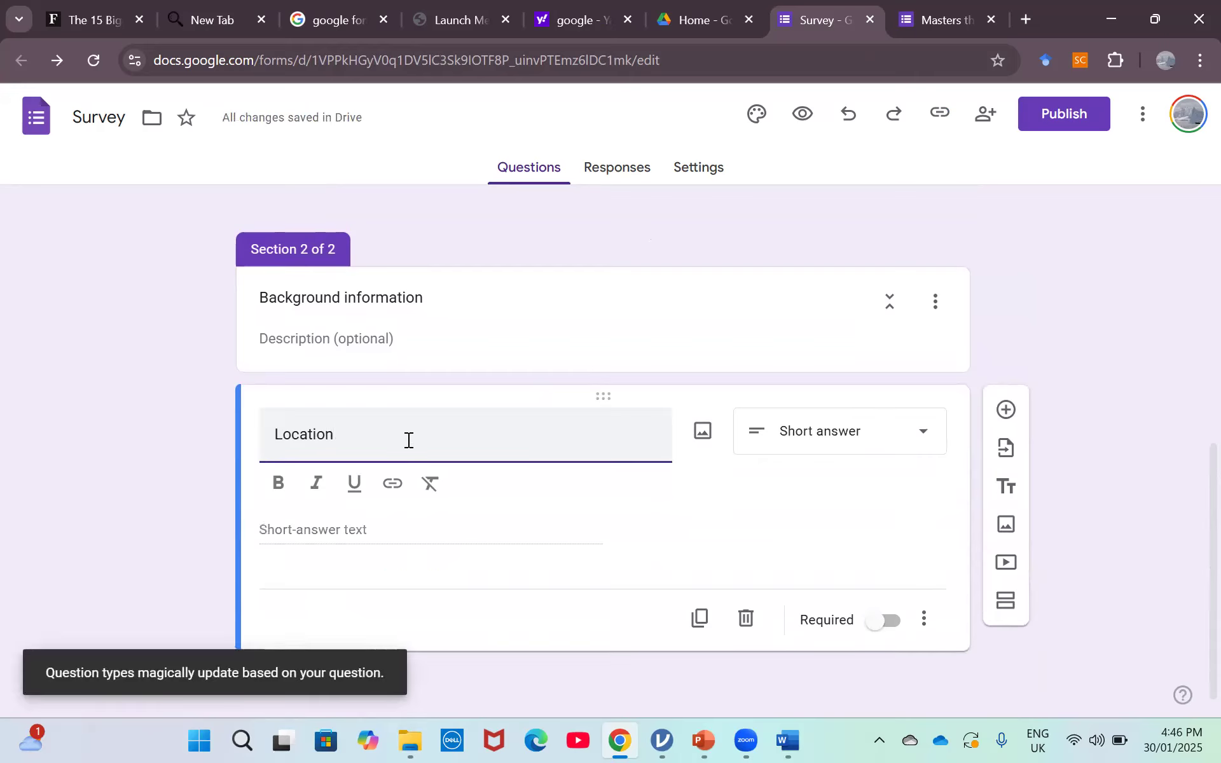
pyautogui.click(923, 444)
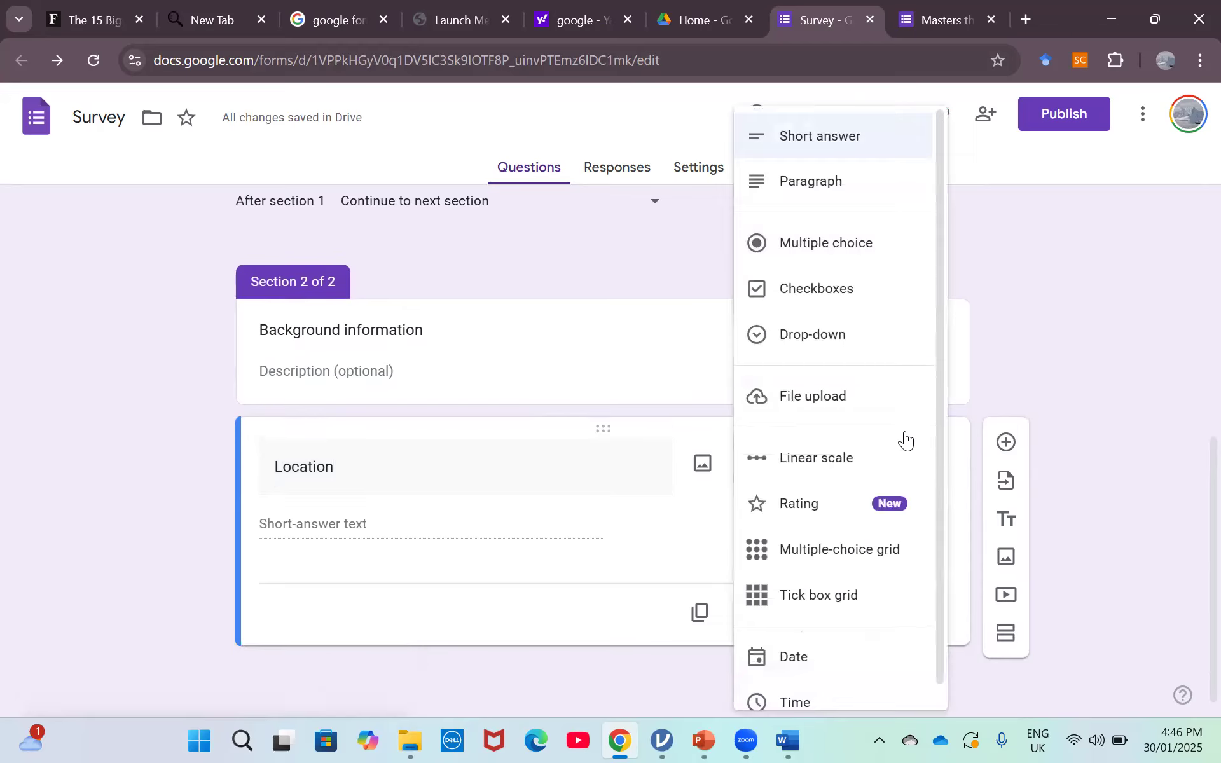
pyautogui.click(844, 349)
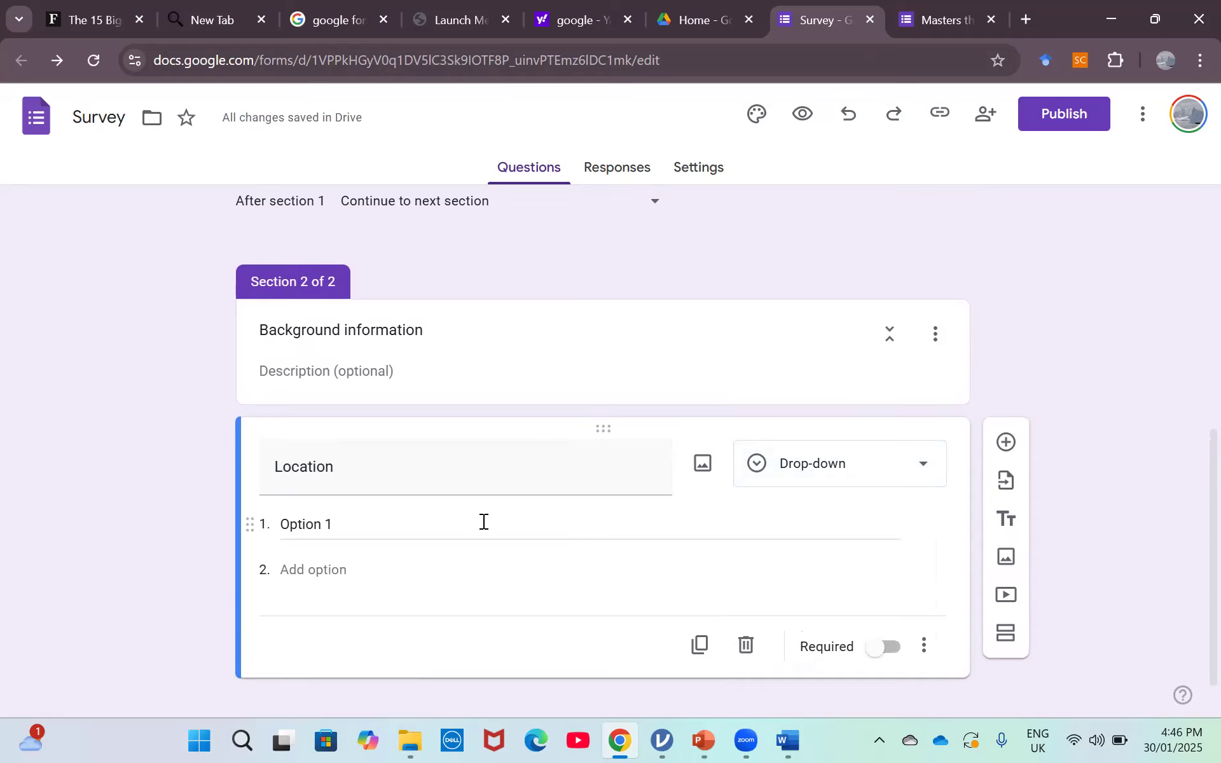
# Search Google in a new browser tab for "countries of the world" and open Britannica's alphabetical list of countries.
pyautogui.click(1021, 17)
pyautogui.write('www.google.com.au')
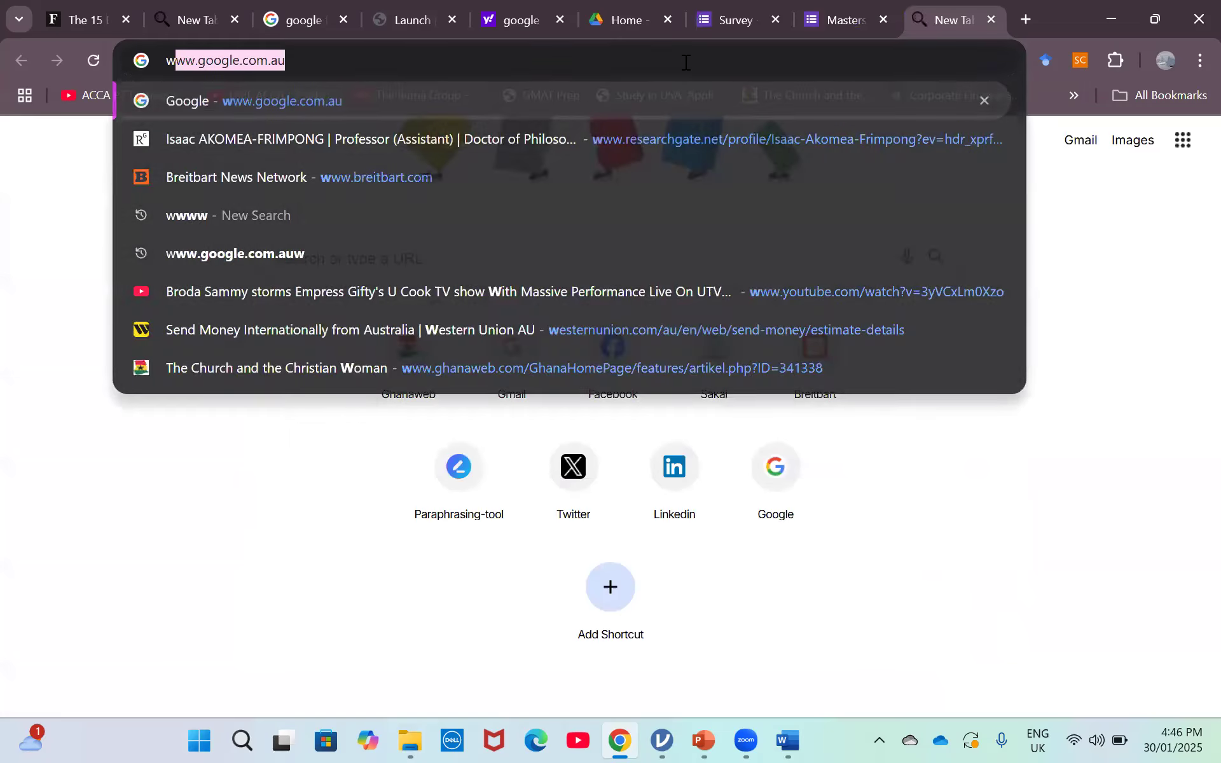
pyautogui.press('Return')
pyautogui.write('countries')
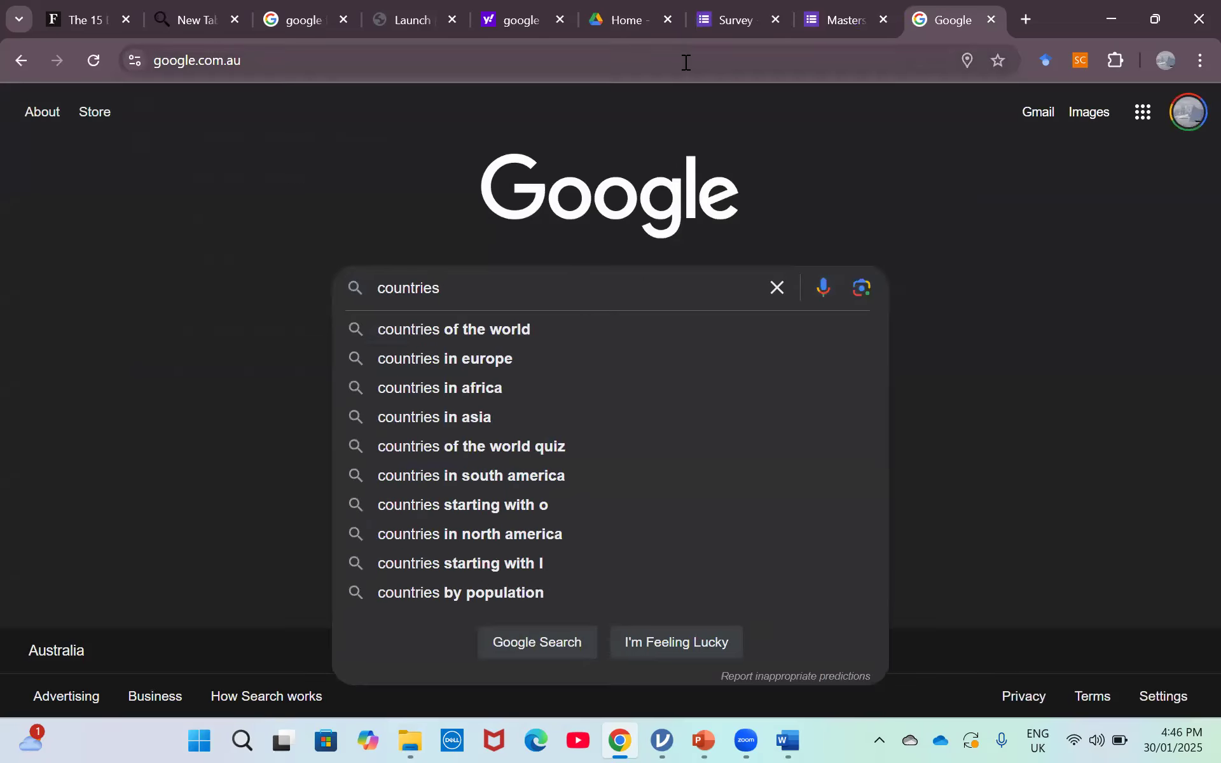
pyautogui.press('Down')
pyautogui.press('Return')
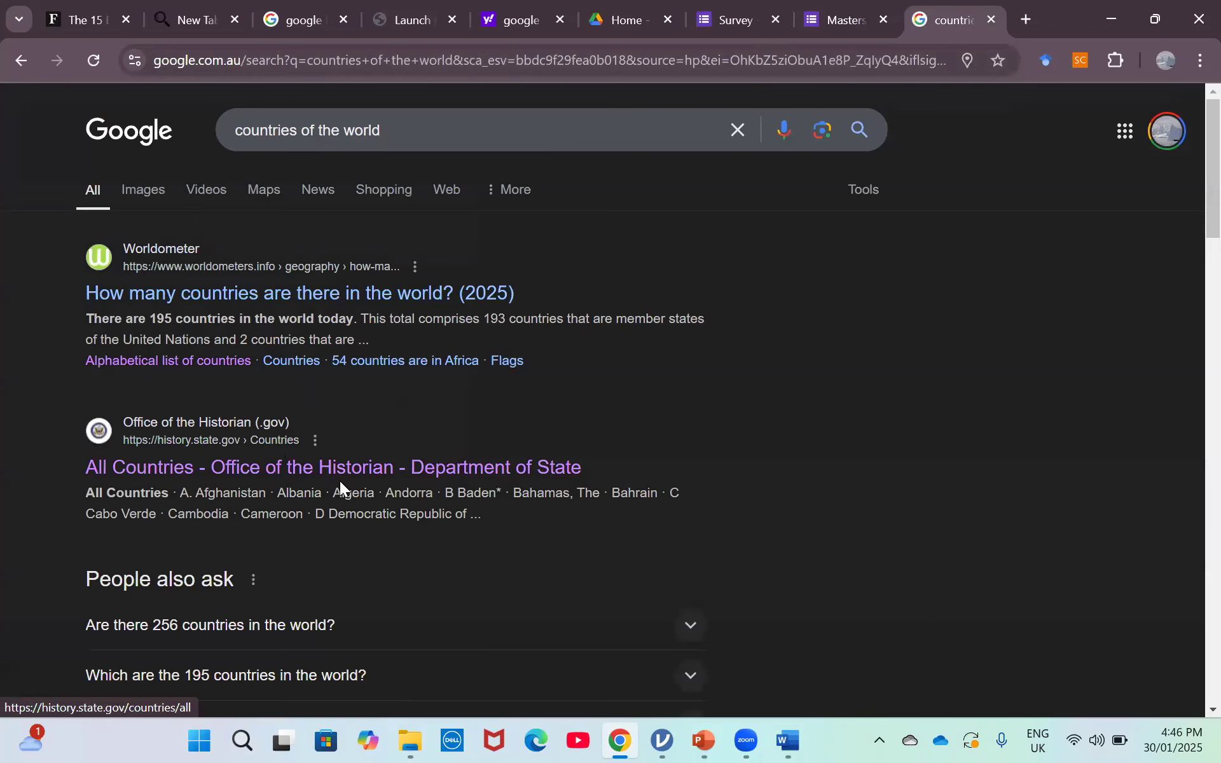
pyautogui.scroll(-9, 98, 309)
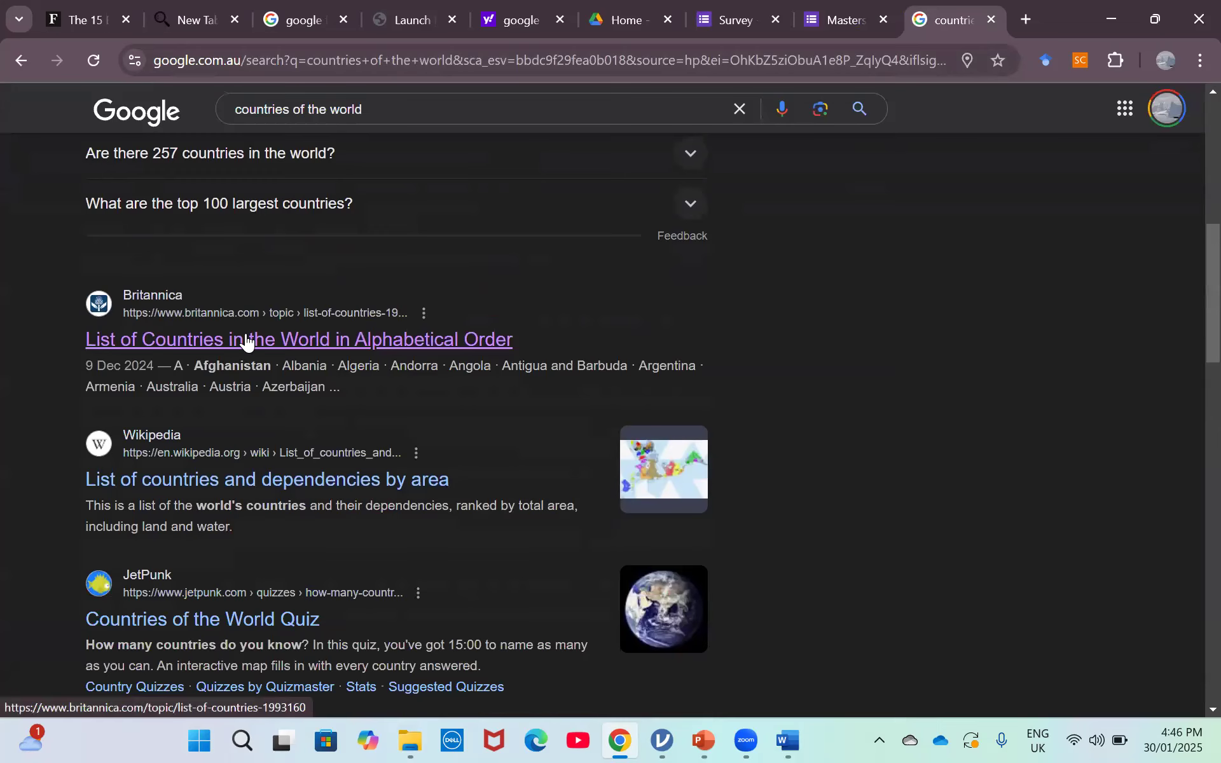
pyautogui.click(246, 342)
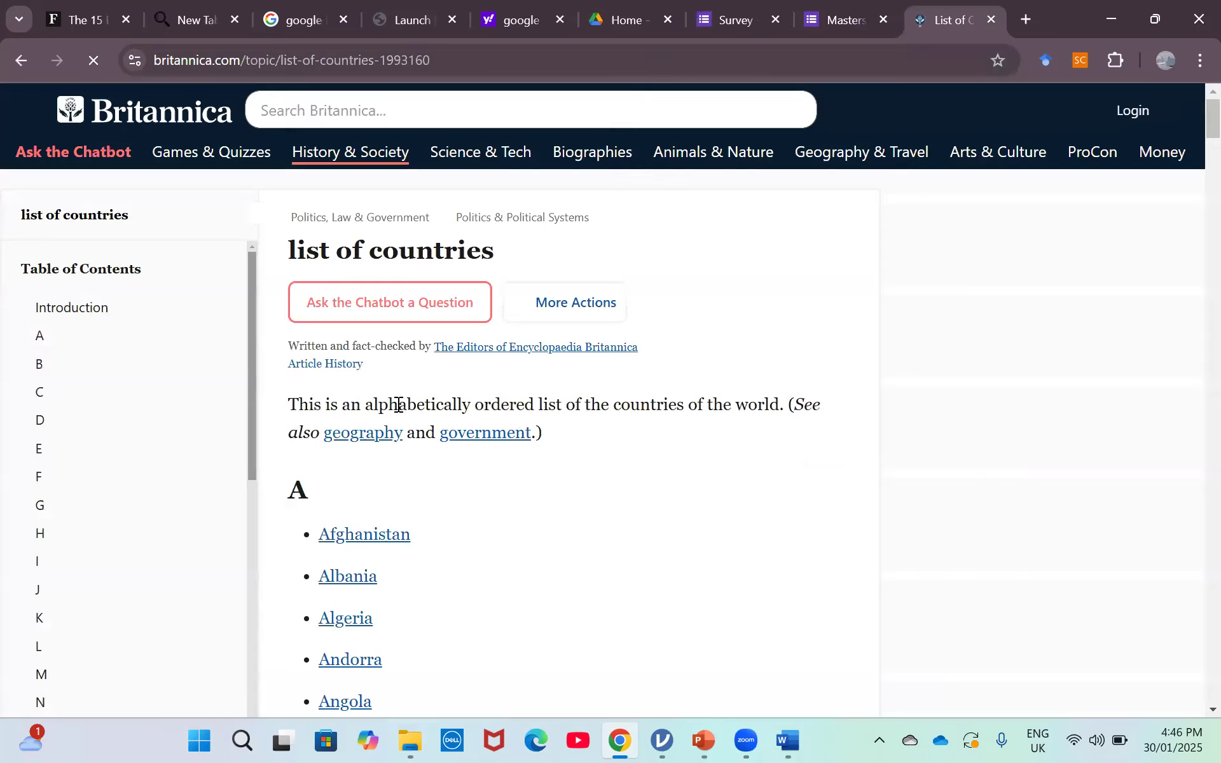
# Select and copy the whole Britannica country list, from the A heading through Zimbabwe.
pyautogui.scroll(-3, 486, 531)
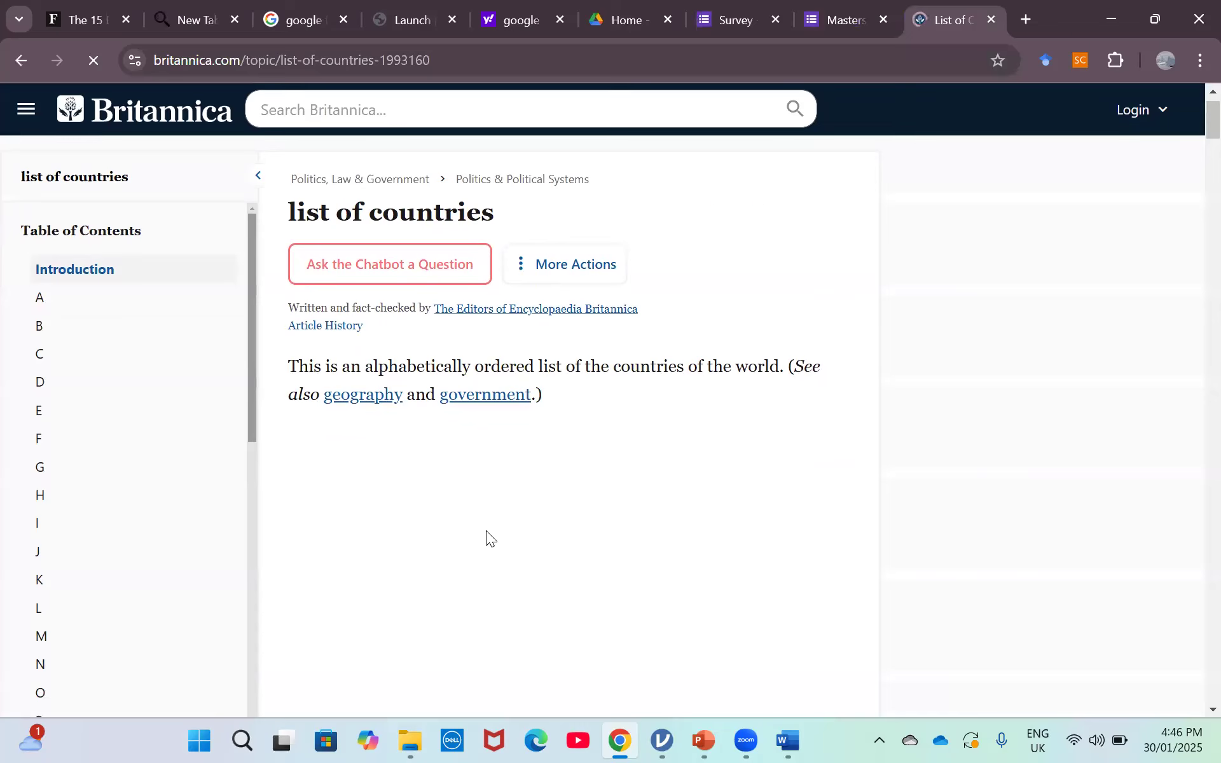
pyautogui.scroll(-2, 487, 534)
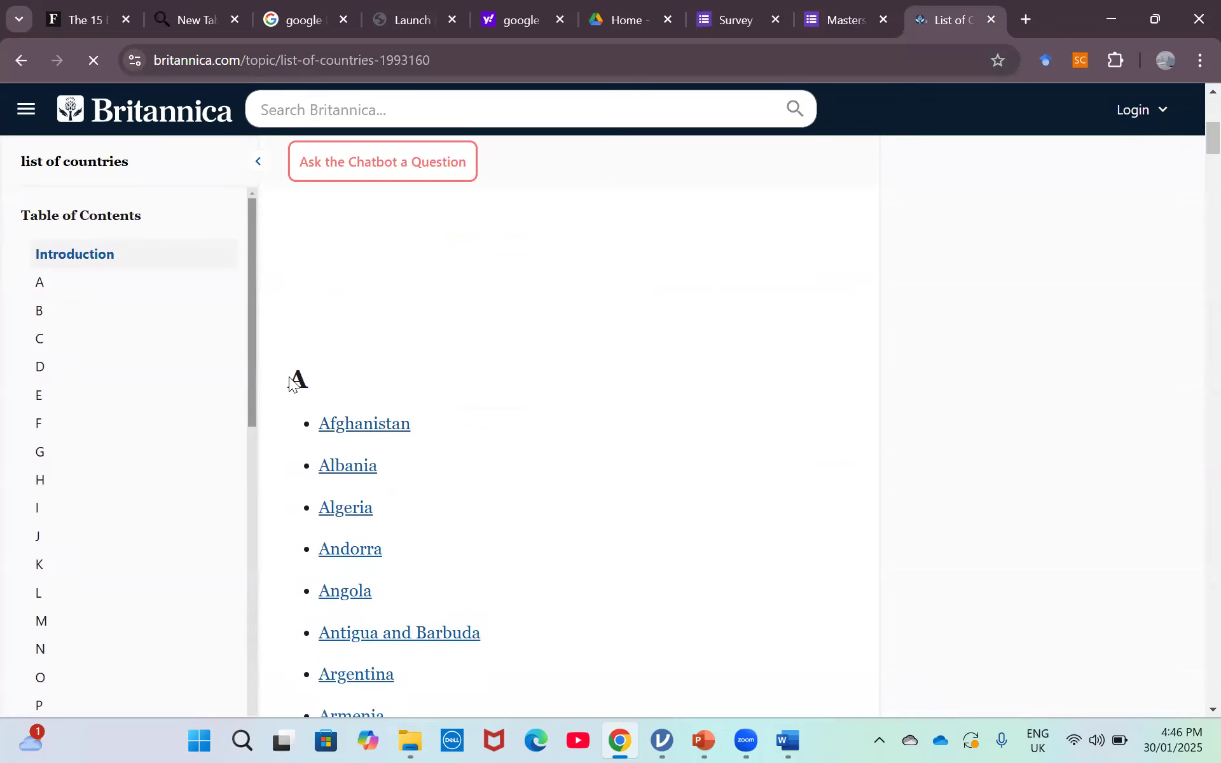
pyautogui.moveTo(283, 380); pyautogui.dragTo(410, 496)
pyautogui.scroll(-8, 398, 517)
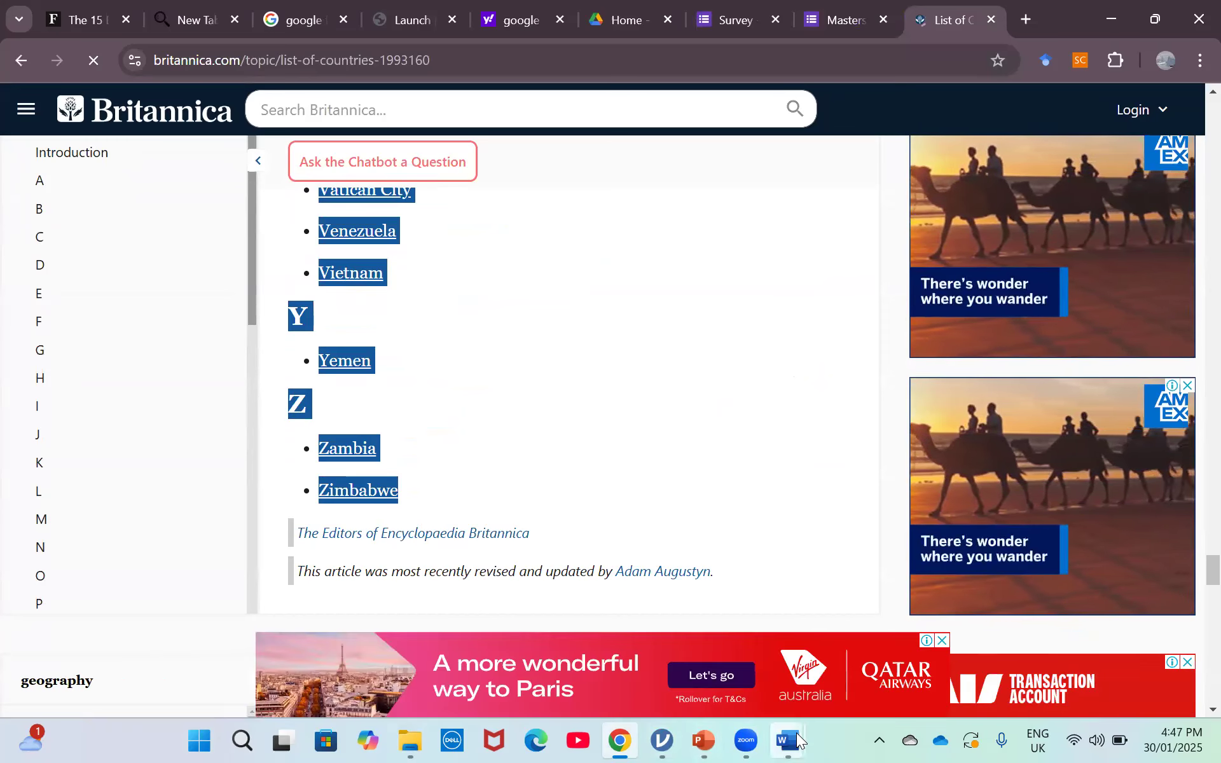
# Switch to Word, create a new blank document and paste the copied country list into it.
pyautogui.moveTo(787, 740)
pyautogui.click(850, 619)
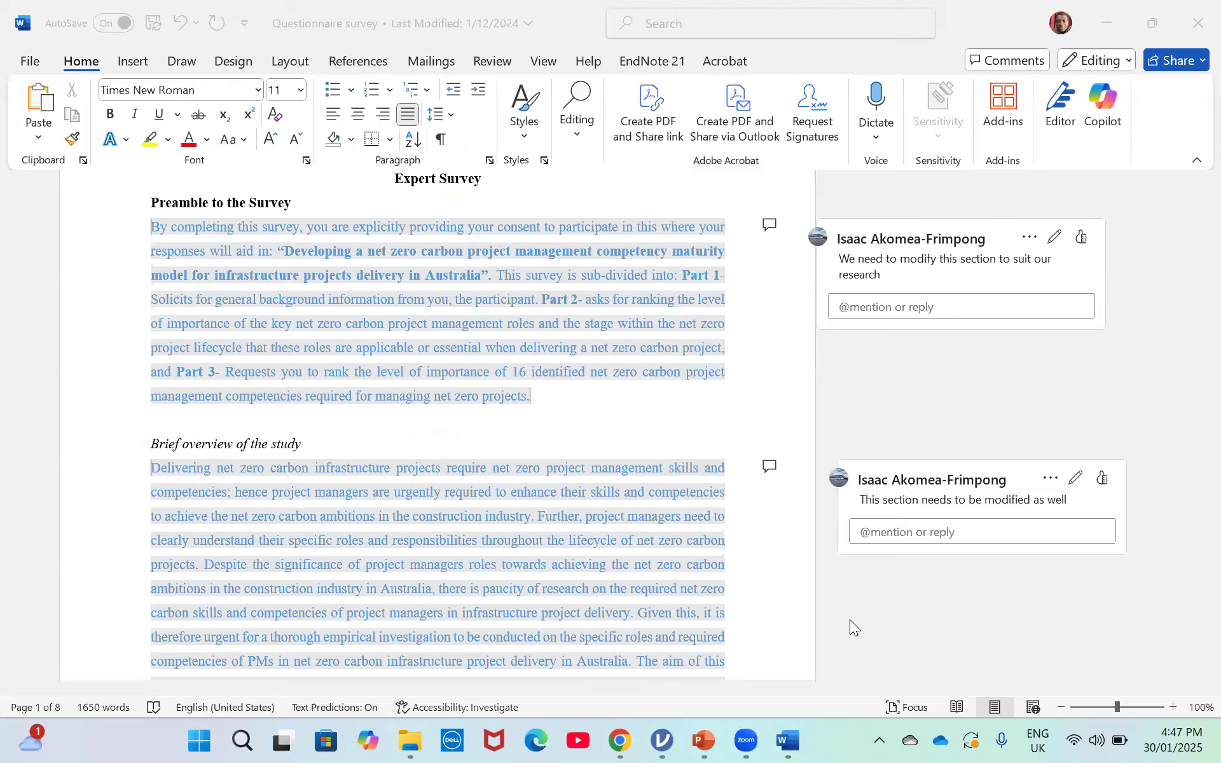
pyautogui.hotkey('ctrl', 'n')
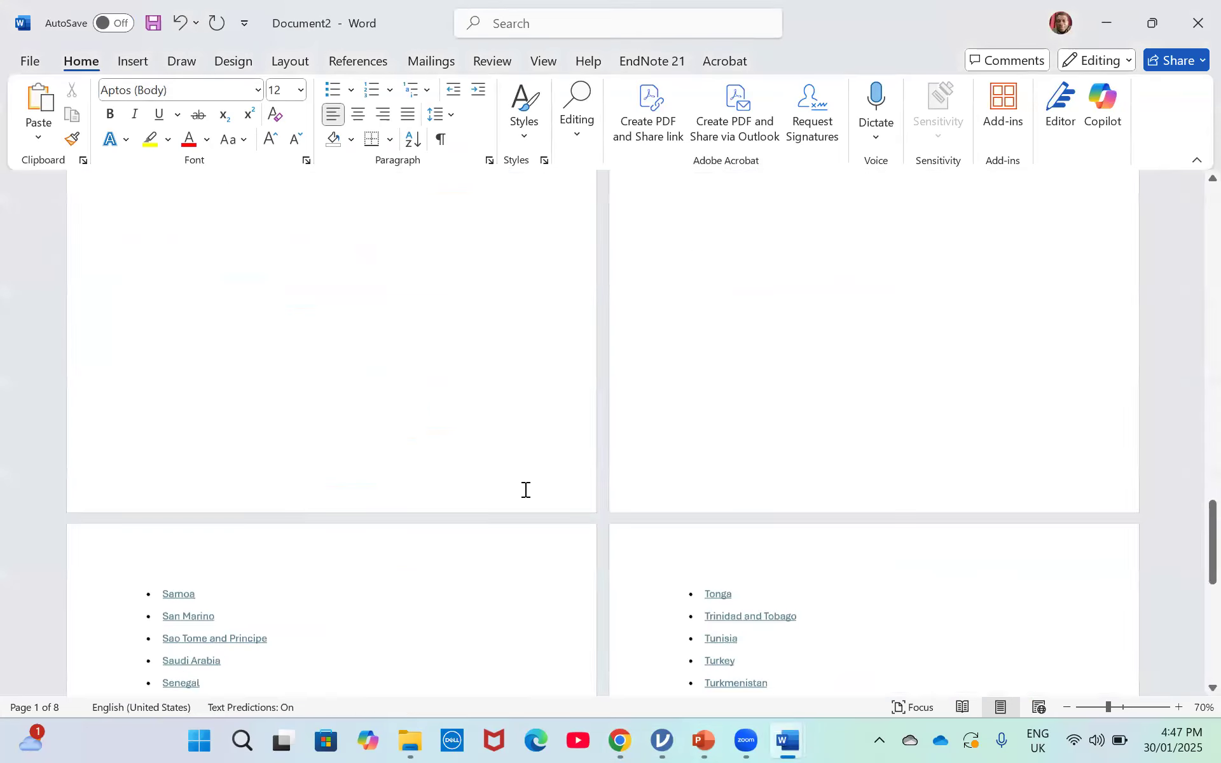
pyautogui.hotkey('ctrl', 'v')
# Apply the Normal style to the entire pasted country list.
pyautogui.hotkey('ctrl', 'a')
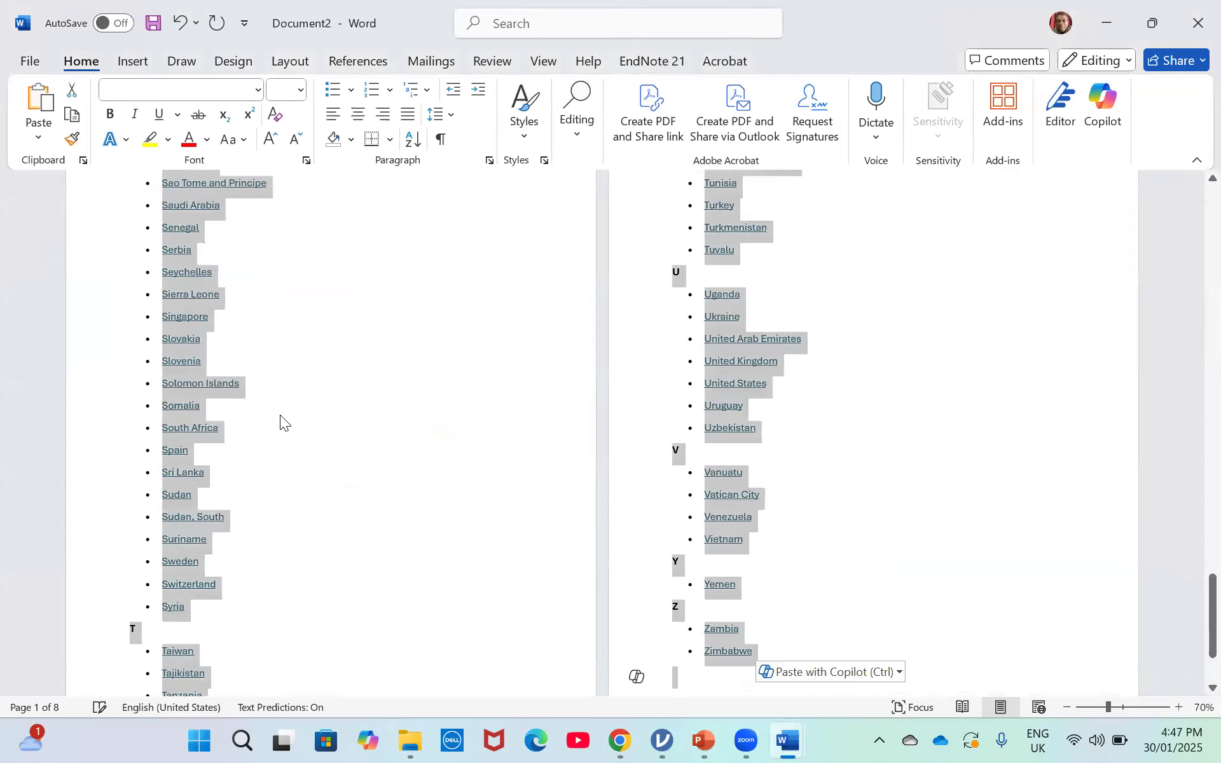
pyautogui.click(526, 140)
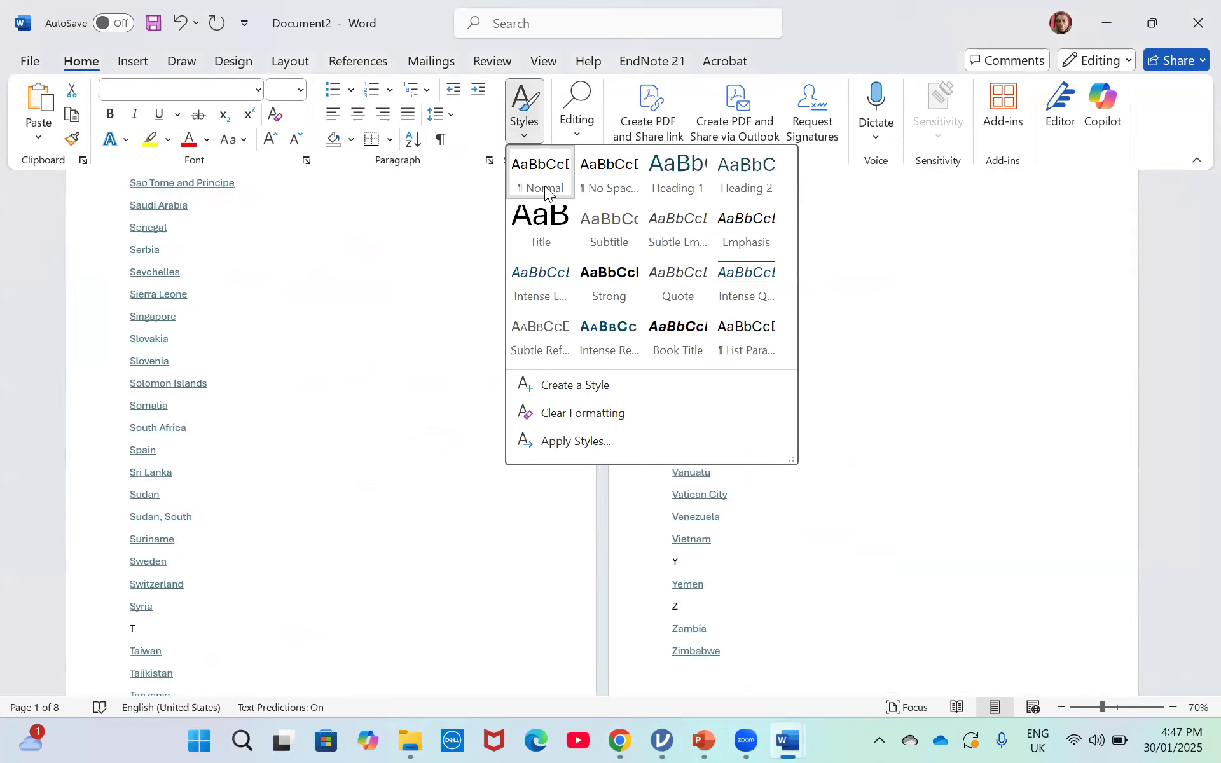
pyautogui.click(544, 186)
pyautogui.scroll(20, 1188, 226)
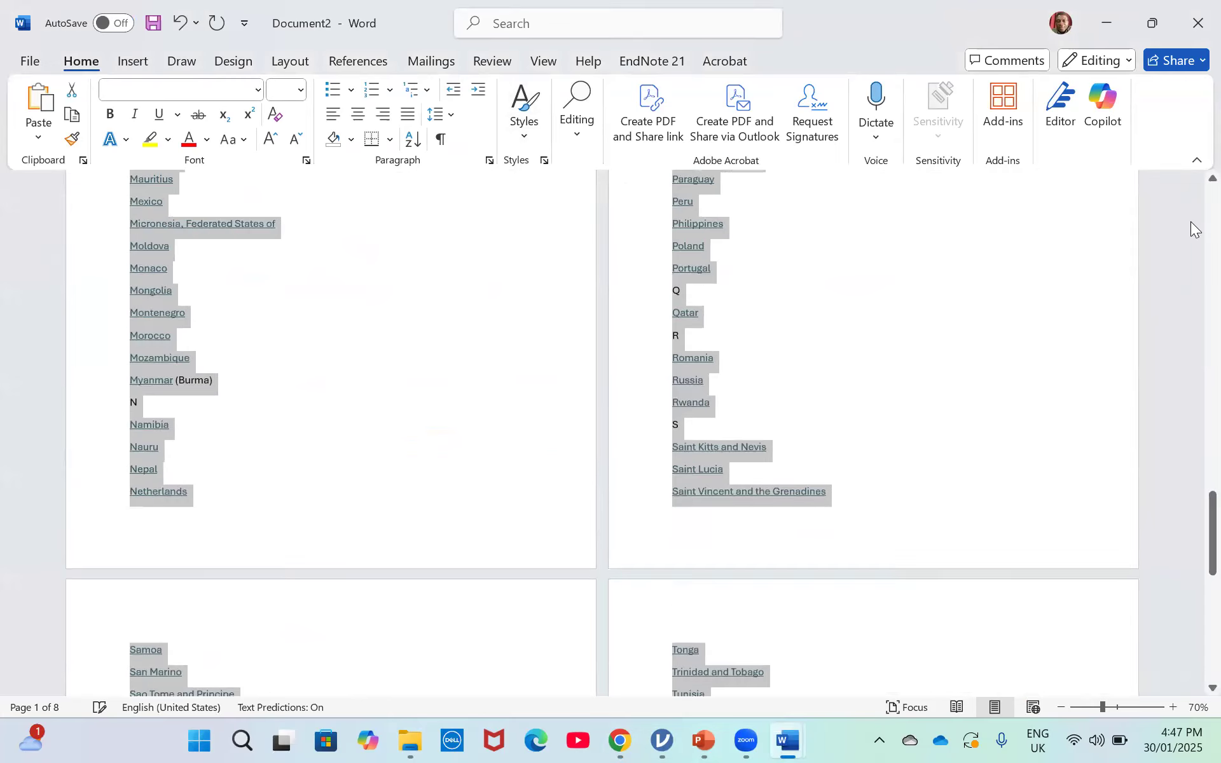
pyautogui.scroll(1, 1194, 199)
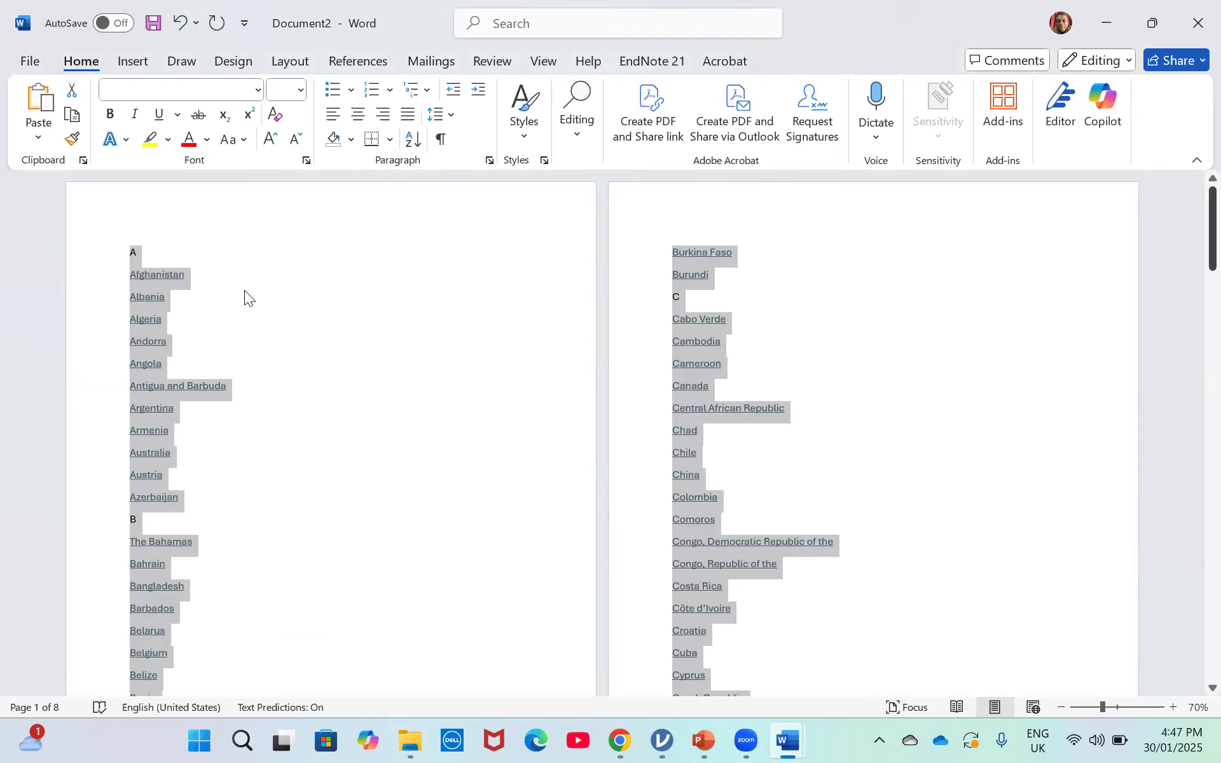
# Delete the letter headings A and B from the country list, leaving no blank lines in their place.
pyautogui.click(131, 273)
pyautogui.press('BackSpace')
pyautogui.press('BackSpace')
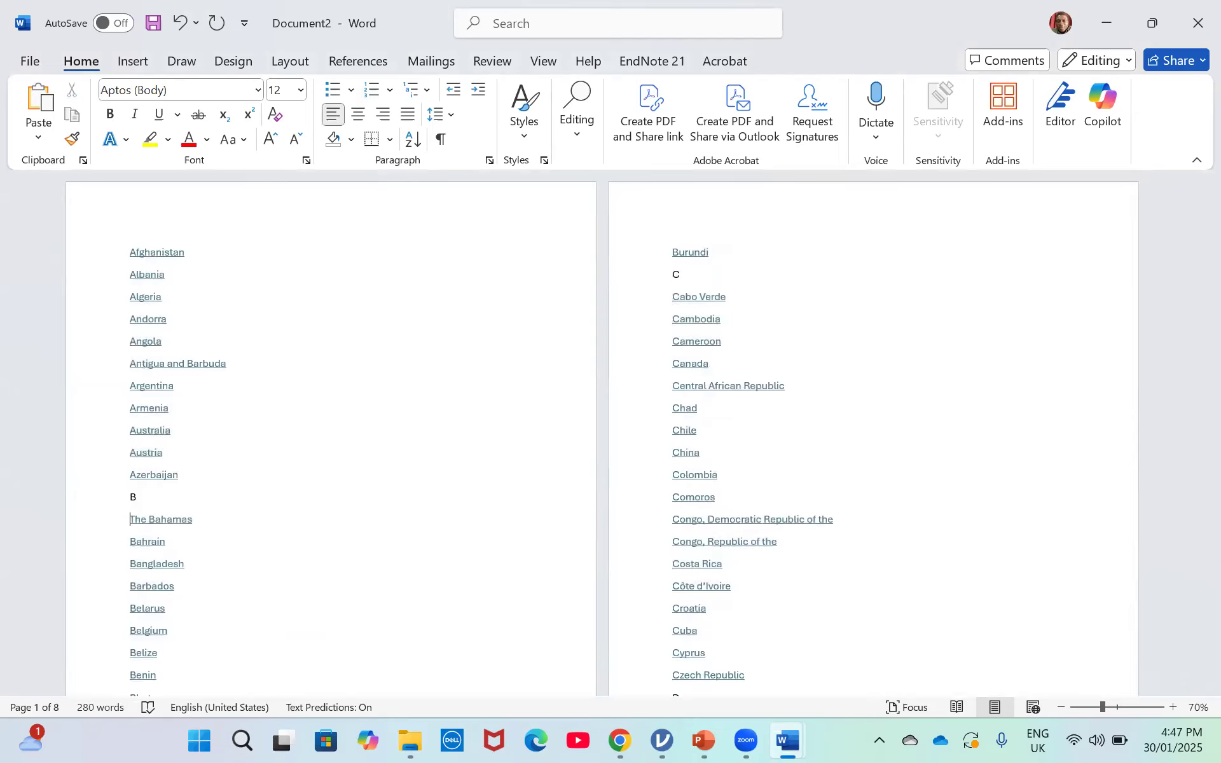
pyautogui.press('Left')
pyautogui.press('BackSpace')
pyautogui.press('BackSpace')
pyautogui.press('Down')
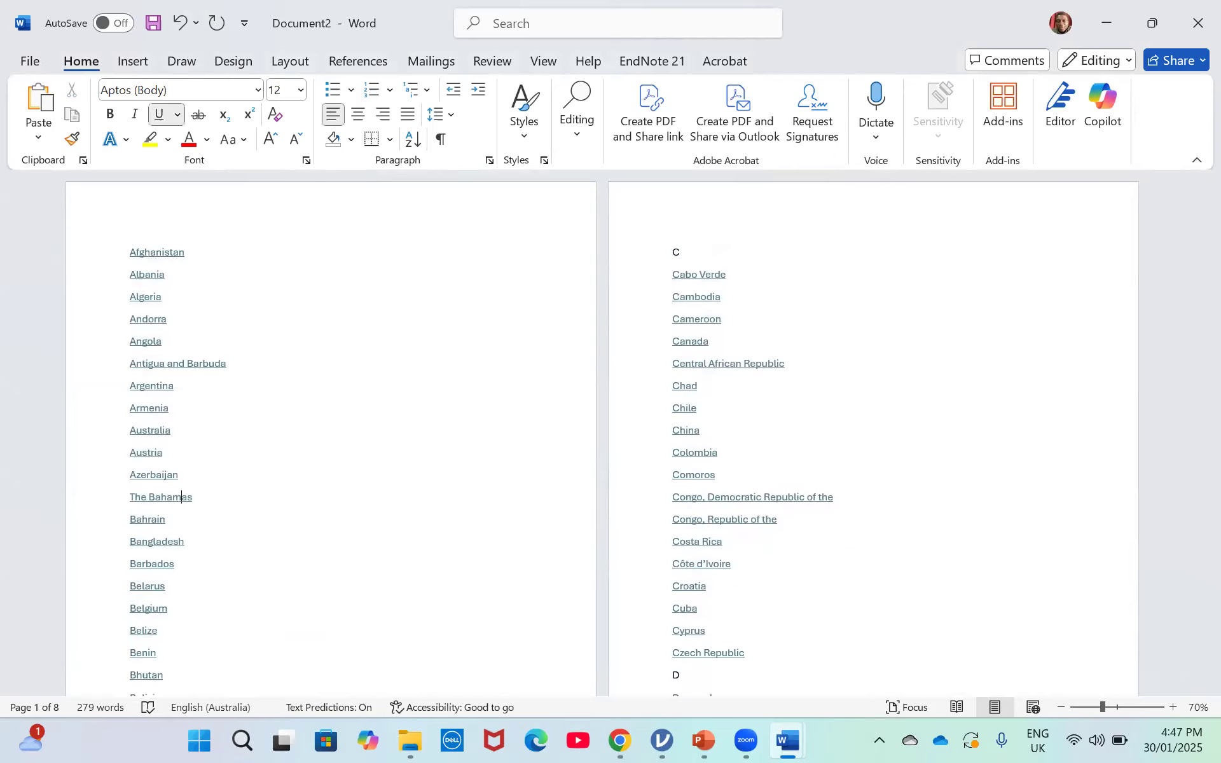
# Delete the letter headings F and G from the country list, leaving no blank lines in their place.
pyautogui.scroll(-6, 167, 688)
pyautogui.press('Down')
pyautogui.press('Down')
pyautogui.press('BackSpace')
pyautogui.press('BackSpace')
pyautogui.press('Down')
pyautogui.press('Down')
pyautogui.press('Down')
pyautogui.press('Down')
pyautogui.press('Down')
pyautogui.press('Down')
pyautogui.press('Down')
pyautogui.press('Down')
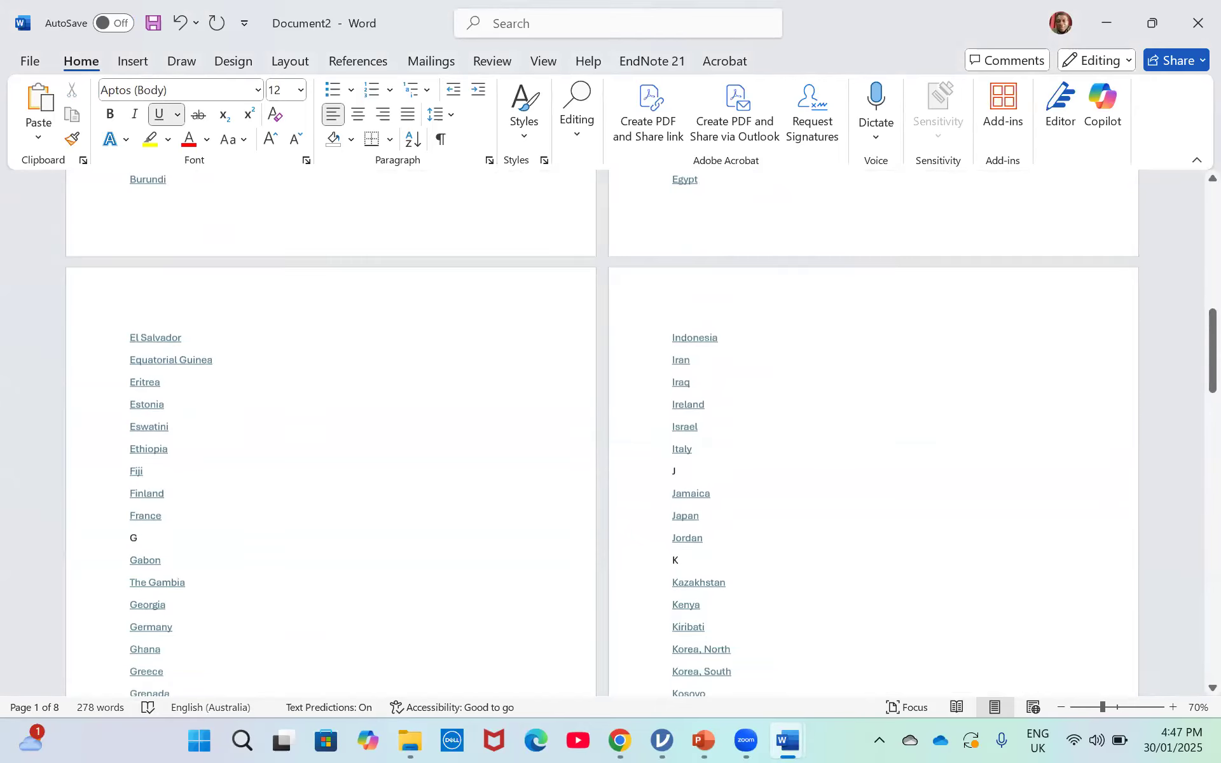
pyautogui.press('Up')
pyautogui.press('Up')
pyautogui.press('Up')
pyautogui.press('Up')
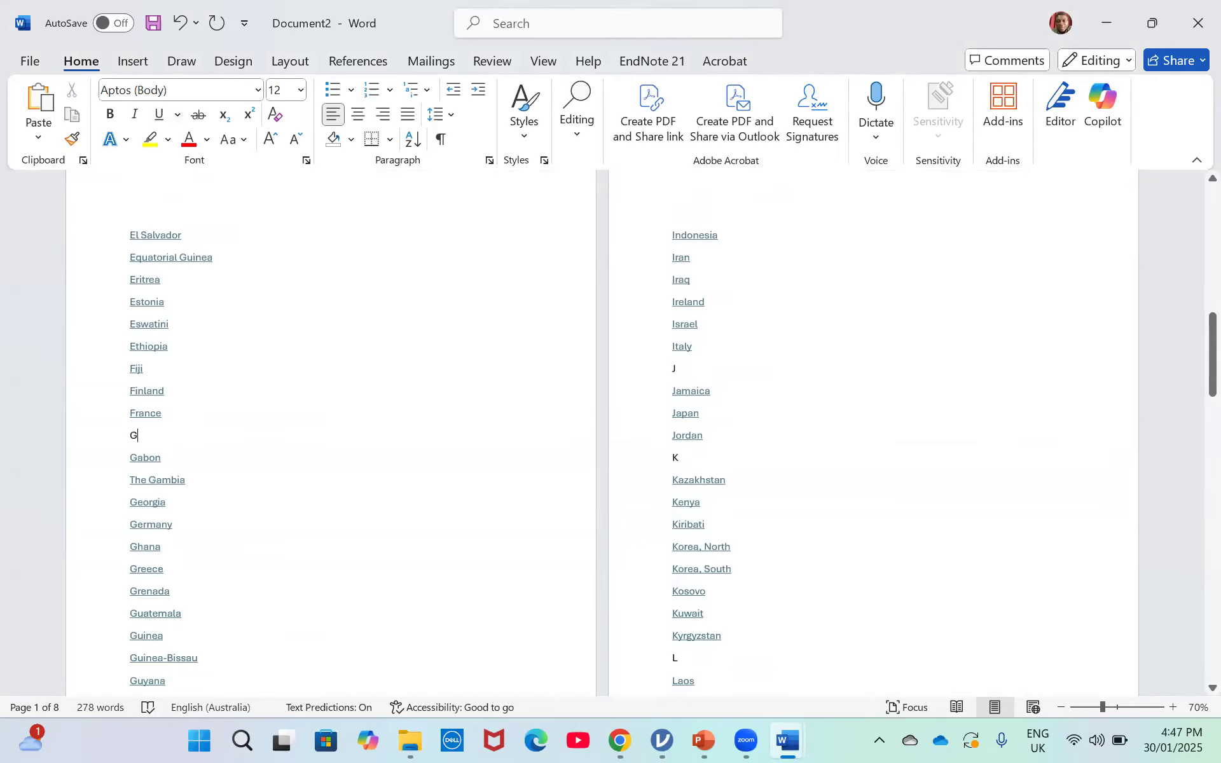
pyautogui.press('BackSpace')
pyautogui.press('BackSpace')
# Delete the letter headings H and I from the country list, closing up the lines they occupied.
pyautogui.press('Down')
pyautogui.press('Down')
pyautogui.press('Down')
pyautogui.press('Down')
pyautogui.press('Down')
pyautogui.press('Down')
pyautogui.press('Down')
pyautogui.press('Down')
pyautogui.press('Down')
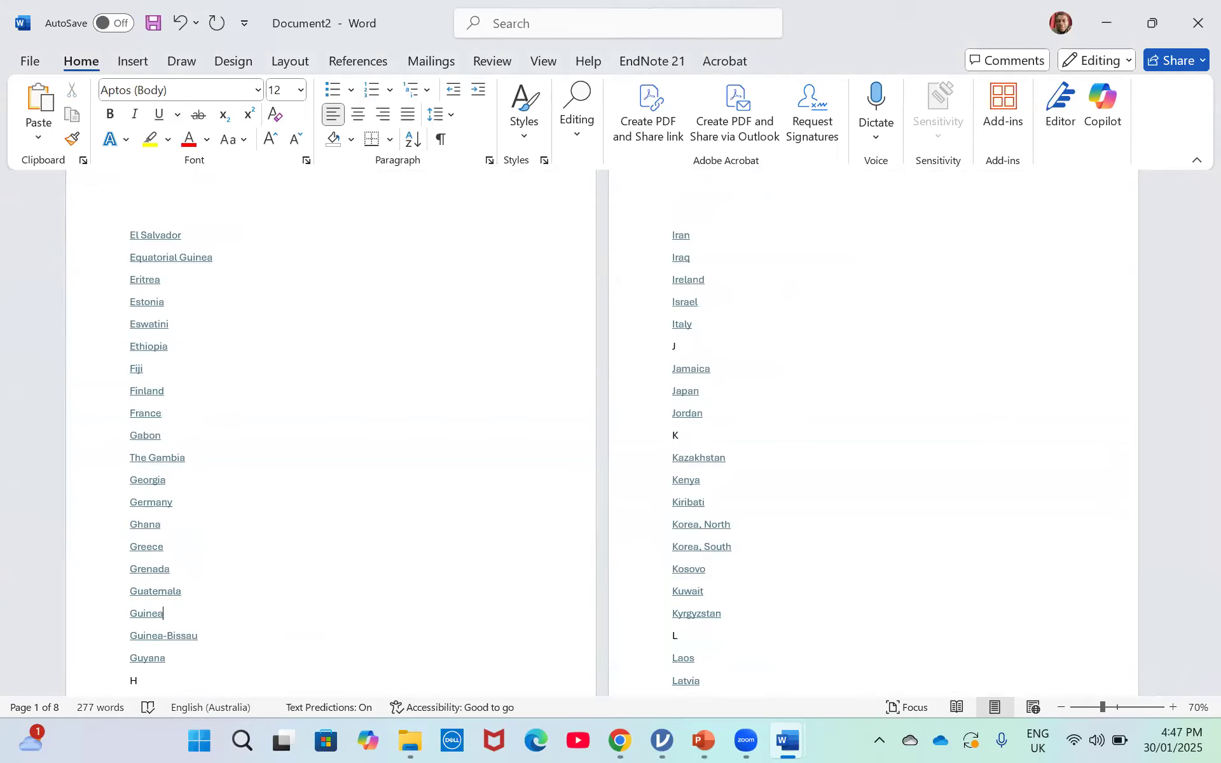
pyautogui.press('BackSpace')
pyautogui.press('BackSpace')
pyautogui.press('Down')
pyautogui.press('Down')
pyautogui.press('Down')
pyautogui.press('Down')
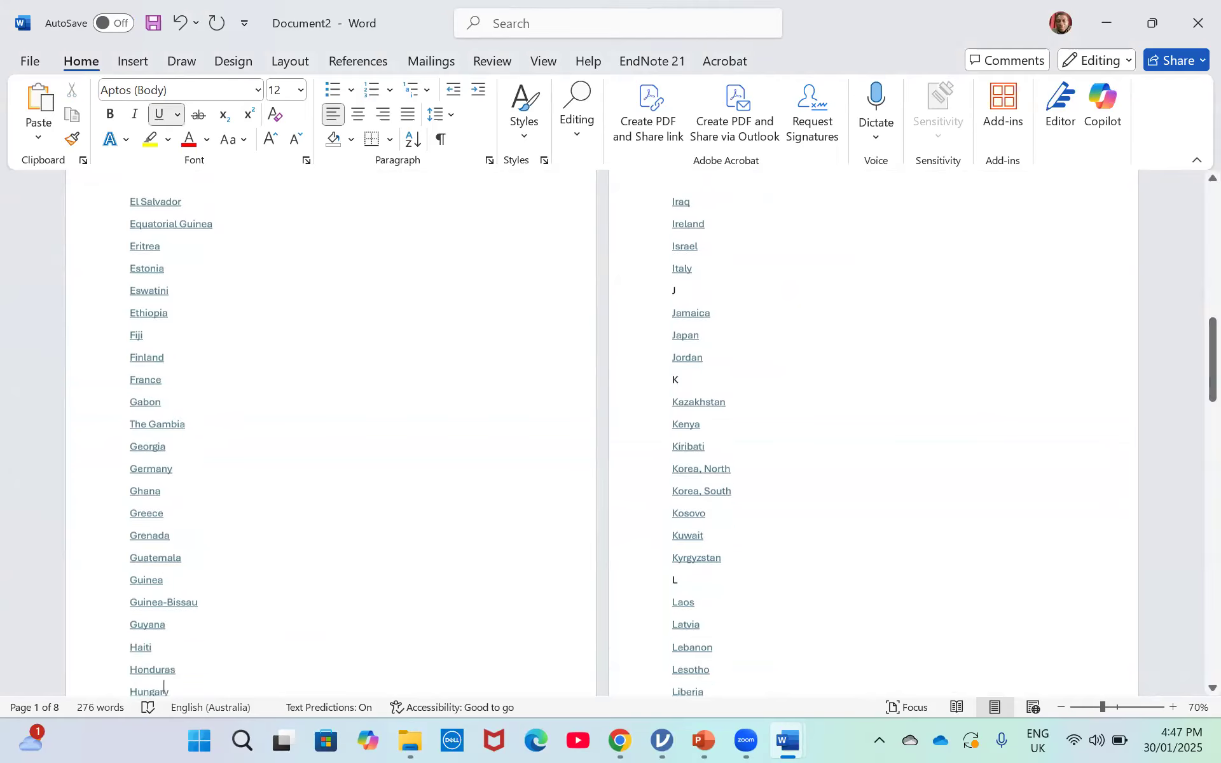
pyautogui.press('Down')
pyautogui.press('Down')
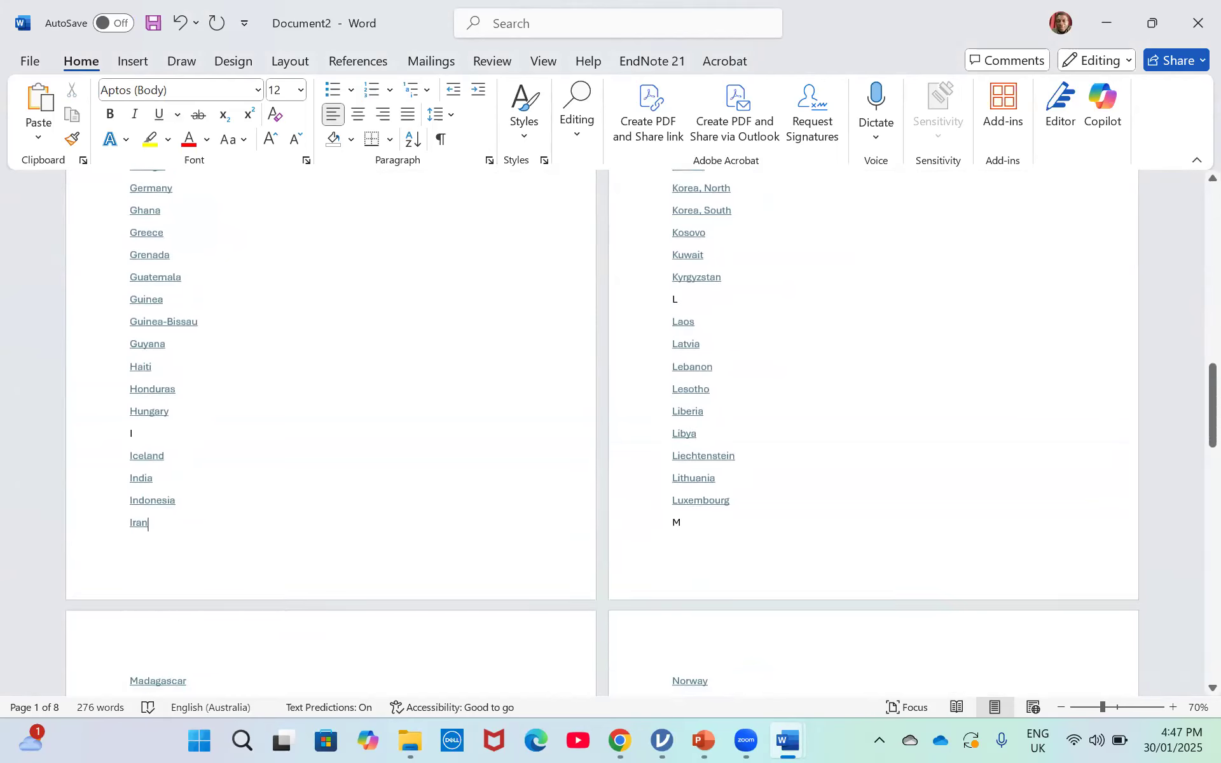
pyautogui.press('BackSpace')
pyautogui.press('BackSpace')
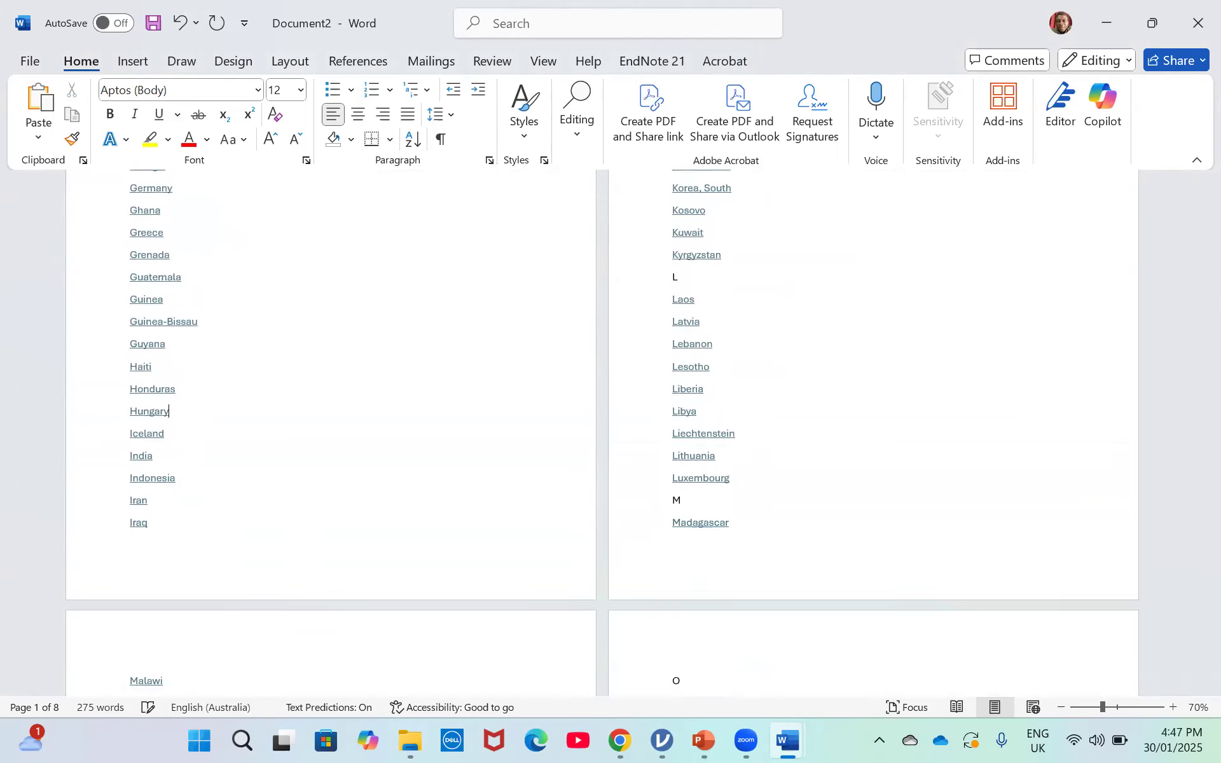
# Delete the letter headings N and O so that Namibia directly follows Myanmar (Burma) and Oman directly follows Norway.
pyautogui.press('Down')
pyautogui.press('Down')
pyautogui.press('Down')
pyautogui.press('Down')
pyautogui.press('Down')
pyautogui.press('Down')
pyautogui.press('Down')
pyautogui.press('Down')
pyautogui.press('Down')
pyautogui.press('Down')
pyautogui.press('Down')
pyautogui.press('Down')
pyautogui.press('Down')
pyautogui.press('Down')
pyautogui.press('Down')
pyautogui.press('Down')
pyautogui.press('Down')
pyautogui.press('Down')
pyautogui.press('Down')
pyautogui.press('Down')
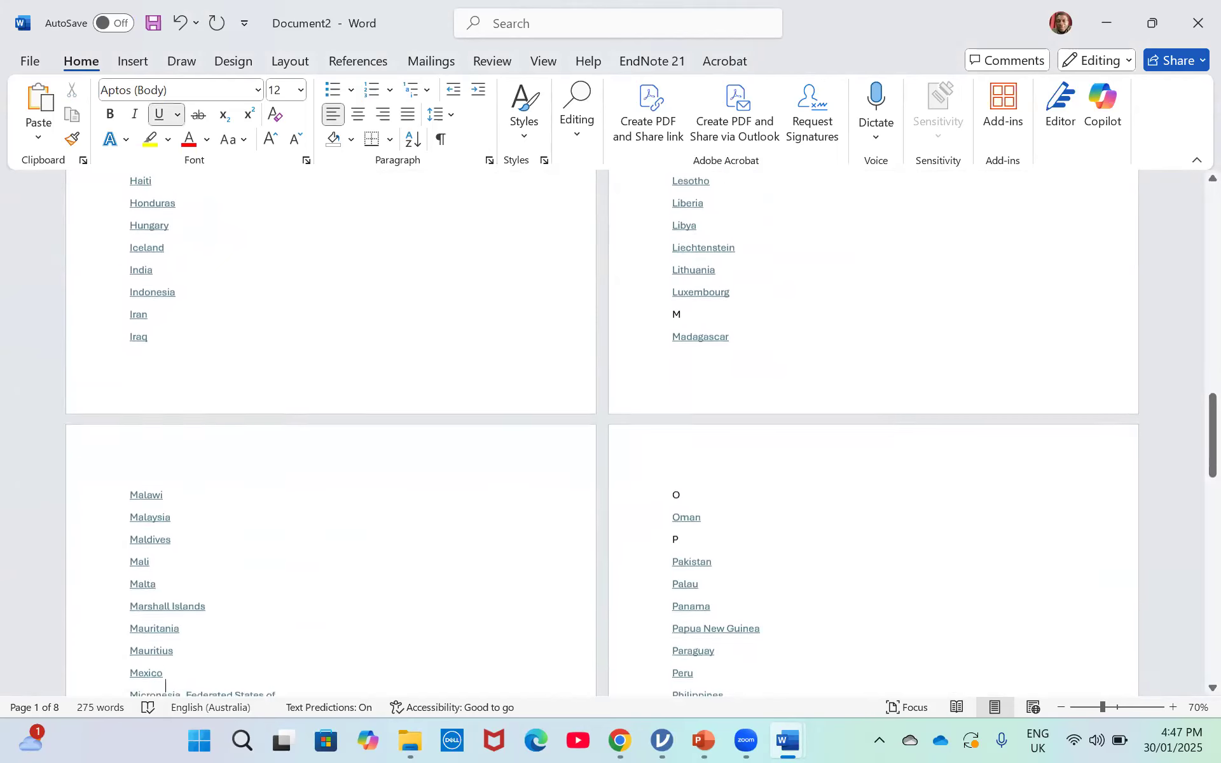
pyautogui.press('Down')
pyautogui.press('Down')
pyautogui.press('Down')
pyautogui.press('Down')
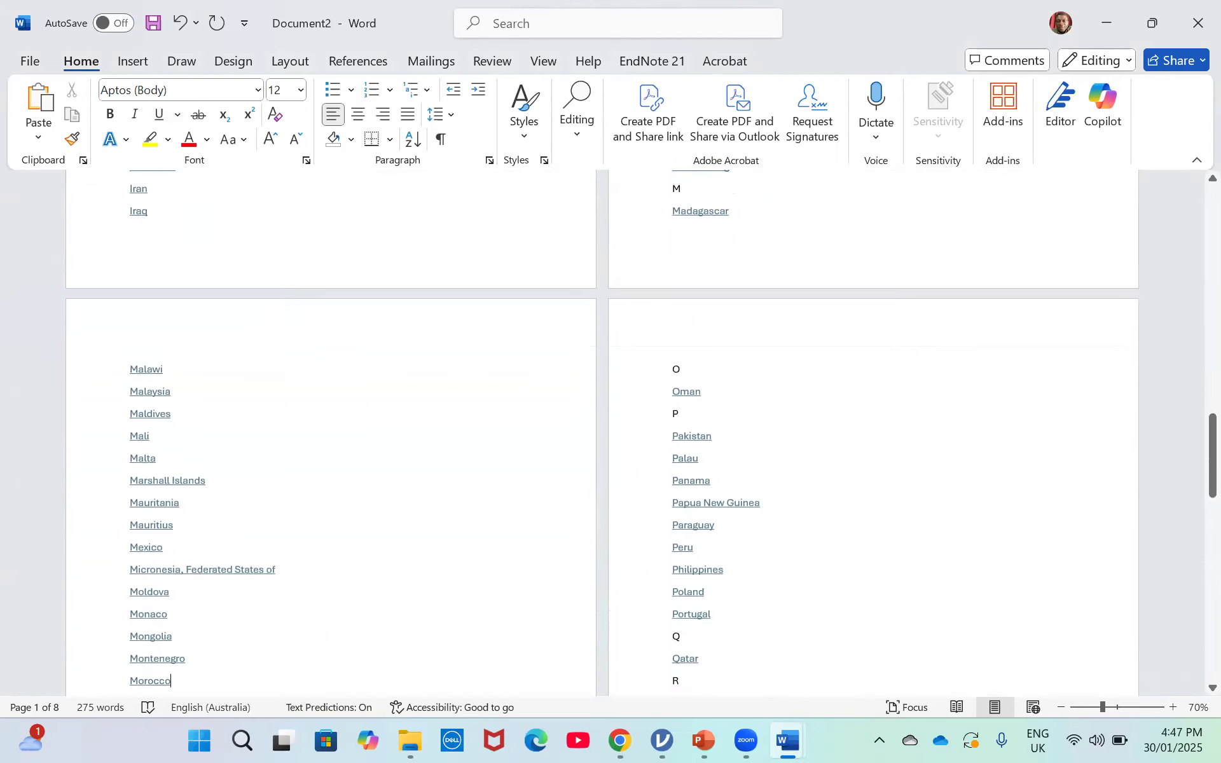
pyautogui.press('Down')
pyautogui.press('Down')
pyautogui.press('Down')
pyautogui.press('Down')
pyautogui.press('Down')
pyautogui.press('Down')
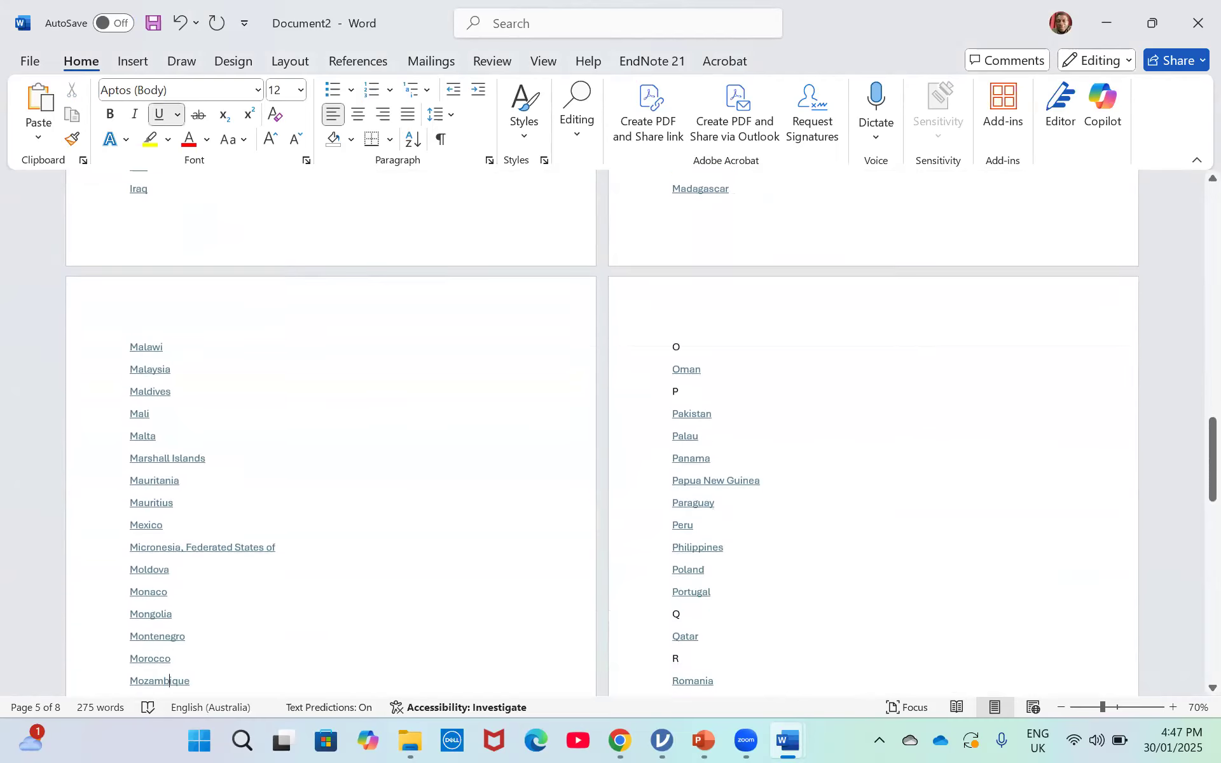
pyautogui.click(151, 598)
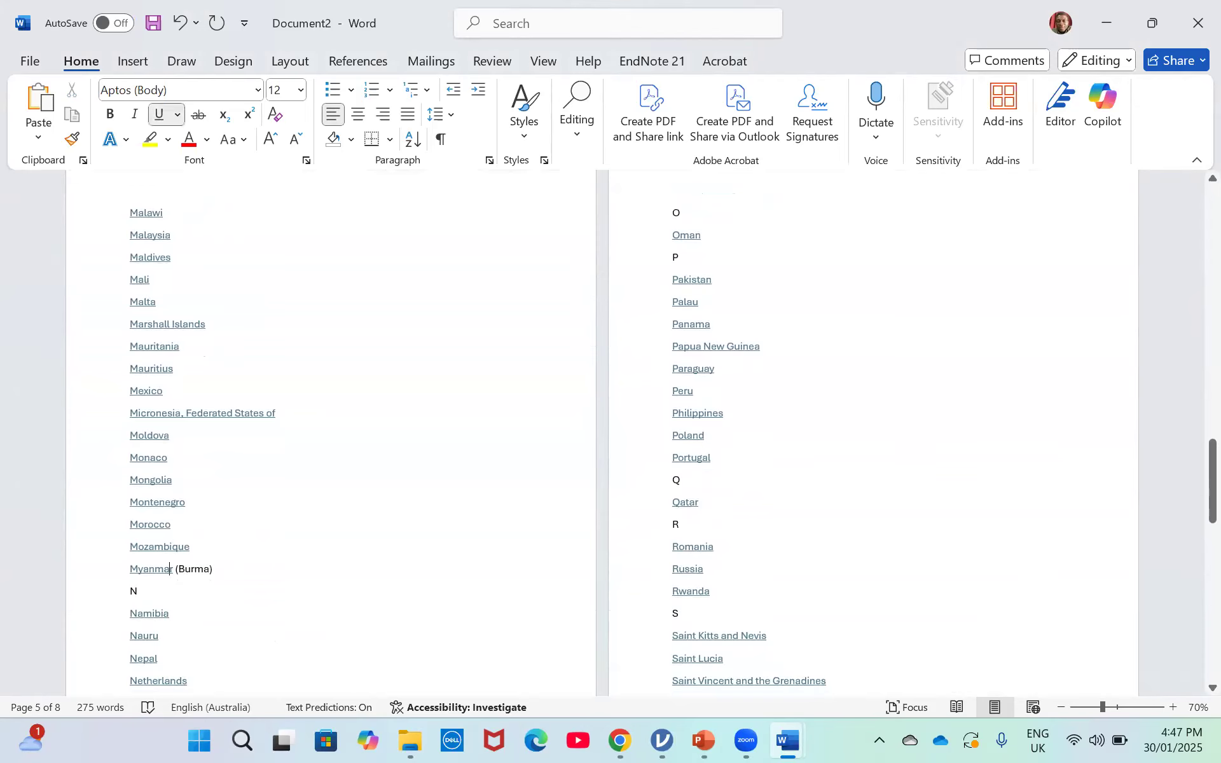
pyautogui.press('BackSpace')
pyautogui.press('BackSpace')
pyautogui.press('pagedown')
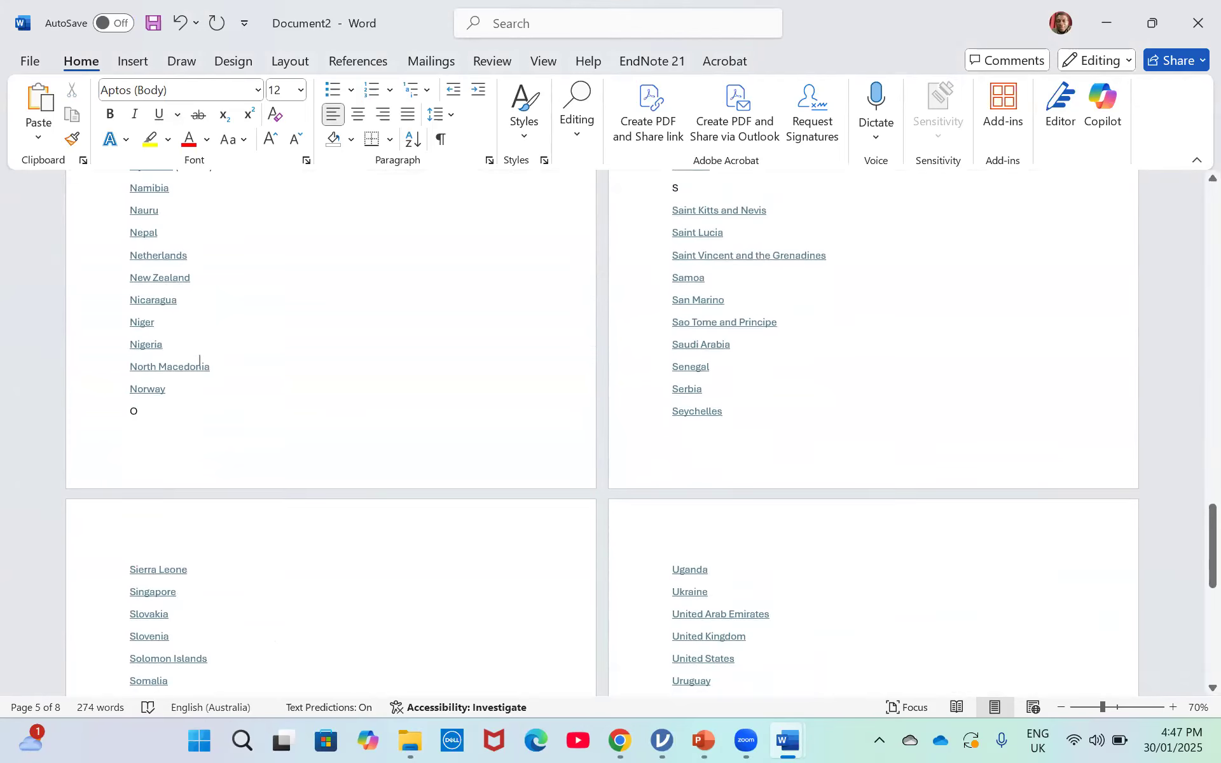
pyautogui.press('Down')
pyautogui.press('BackSpace')
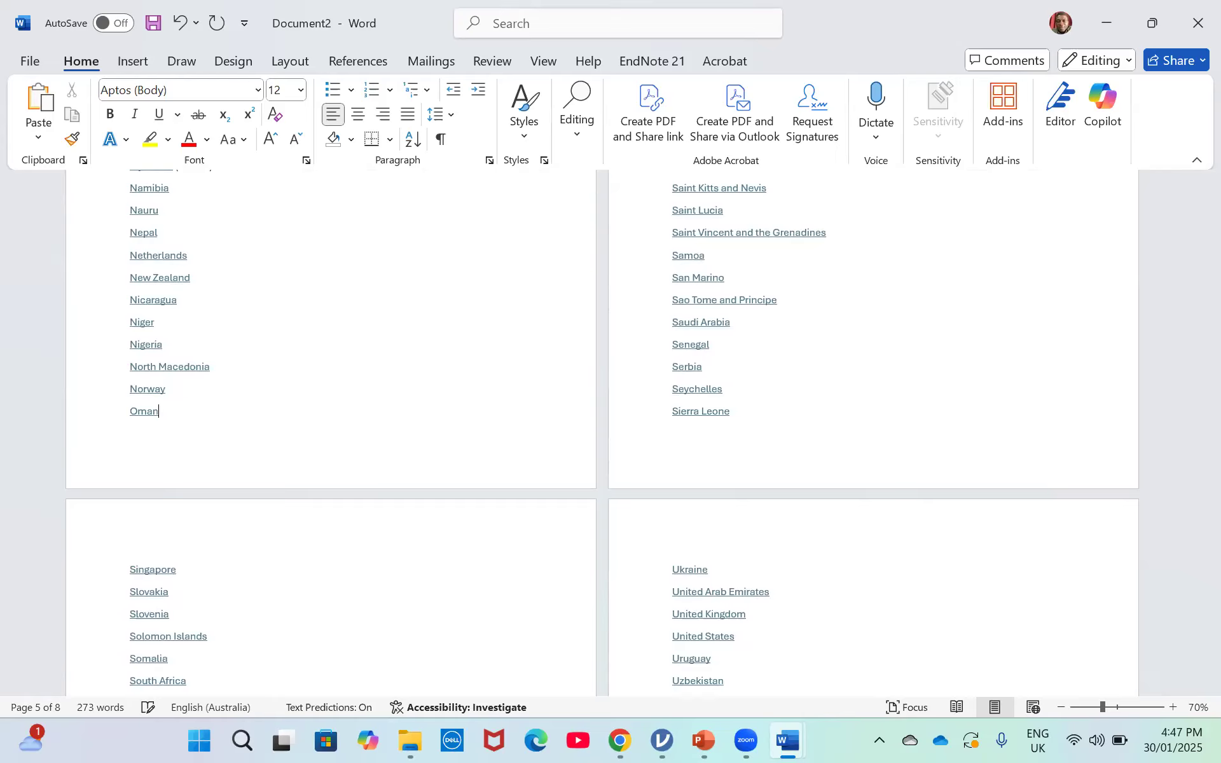
# Delete the letter headings T above Taiwan and U above Uganda, along with their lines.
pyautogui.press('Down')
pyautogui.press('Down')
pyautogui.press('Down')
pyautogui.press('Down')
pyautogui.press('Down')
pyautogui.press('Down')
pyautogui.press('Down')
pyautogui.press('Down')
pyautogui.press('Down')
pyautogui.press('Down')
pyautogui.press('Down')
pyautogui.press('Down')
pyautogui.press('Down')
pyautogui.press('Down')
pyautogui.press('Down')
pyautogui.press('Down')
pyautogui.press('Down')
pyautogui.press('Down')
pyautogui.press('Down')
pyautogui.press('Down')
pyautogui.press('Up')
pyautogui.press('BackSpace')
pyautogui.press('BackSpace')
pyautogui.press('Down')
pyautogui.press('Down')
pyautogui.press('Down')
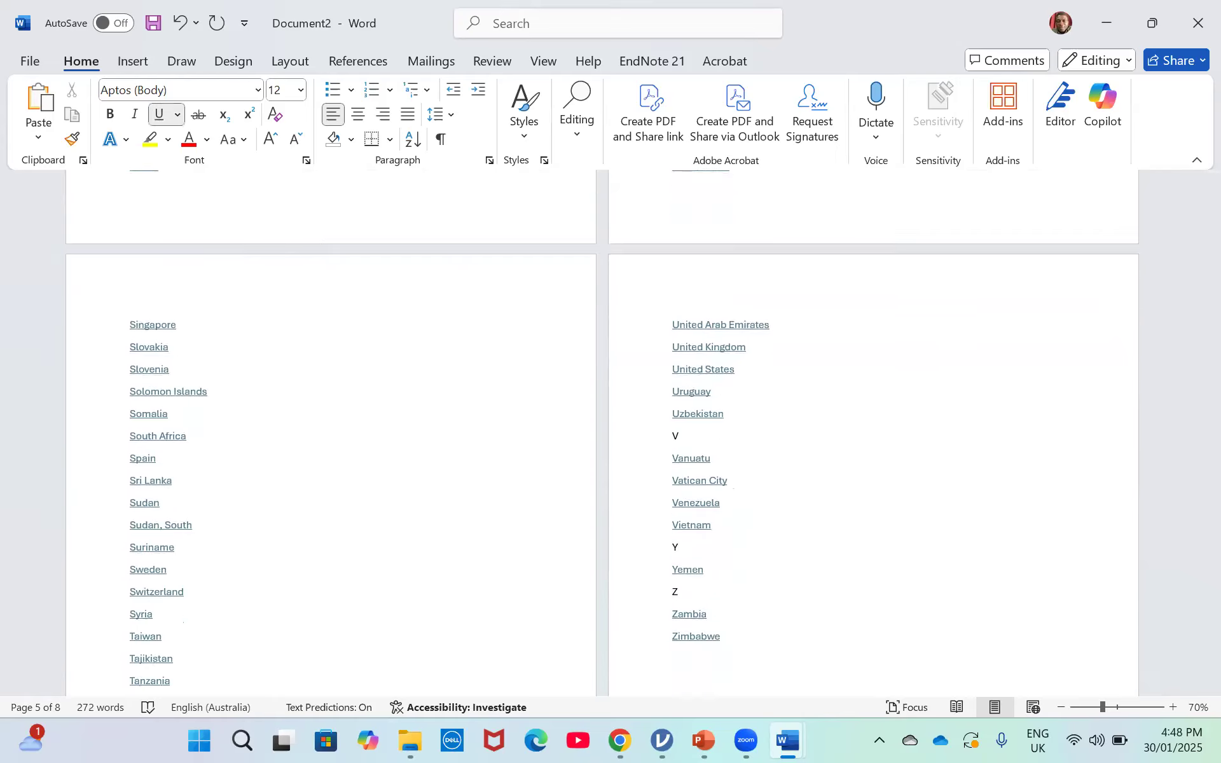
pyautogui.press('Down')
pyautogui.press('Down')
pyautogui.press('Down')
pyautogui.press('Down')
pyautogui.press('Down')
pyautogui.press('Down')
pyautogui.press('Down')
pyautogui.press('Down')
pyautogui.press('Down')
pyautogui.press('BackSpace')
pyautogui.press('BackSpace')
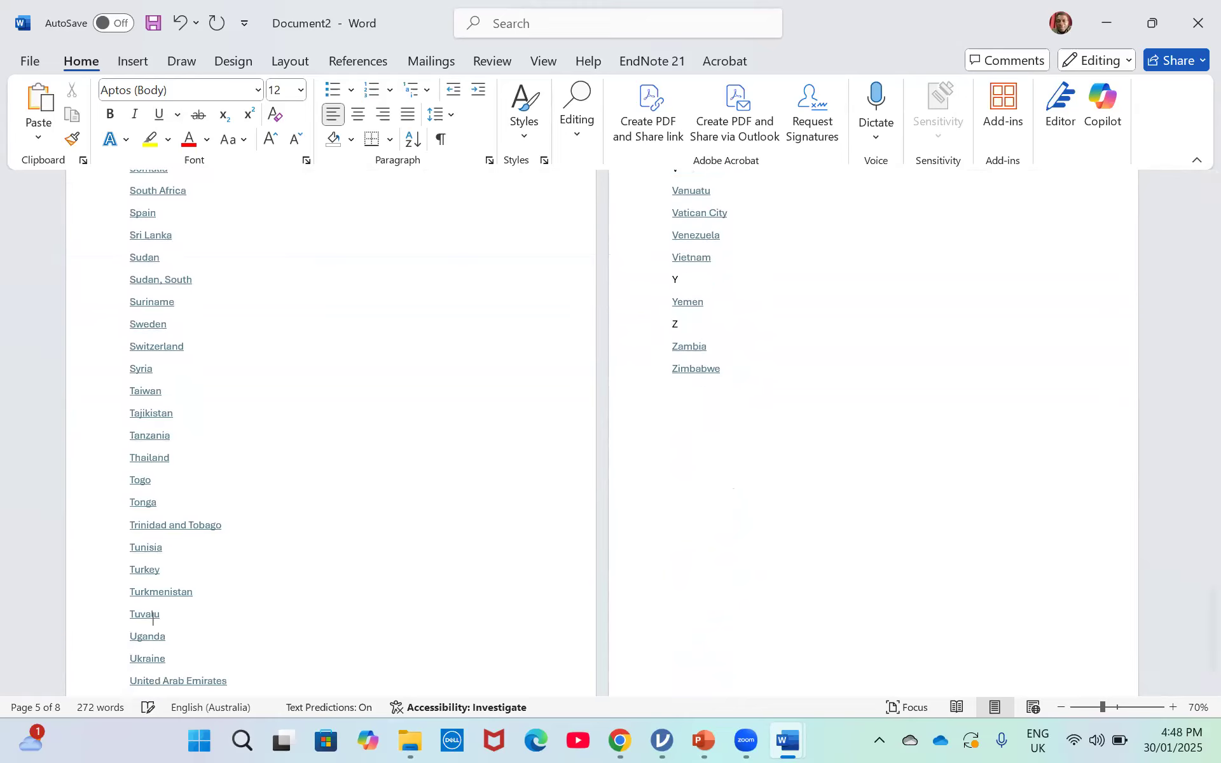
# Delete the letter headings Z, Y and V near the end of the country list, leaving no blank lines.
pyautogui.press('Down')
pyautogui.click(696, 333)
pyautogui.press('BackSpace')
pyautogui.press('BackSpace')
pyautogui.press('Up')
pyautogui.press('BackSpace')
pyautogui.press('BackSpace')
pyautogui.press('Up')
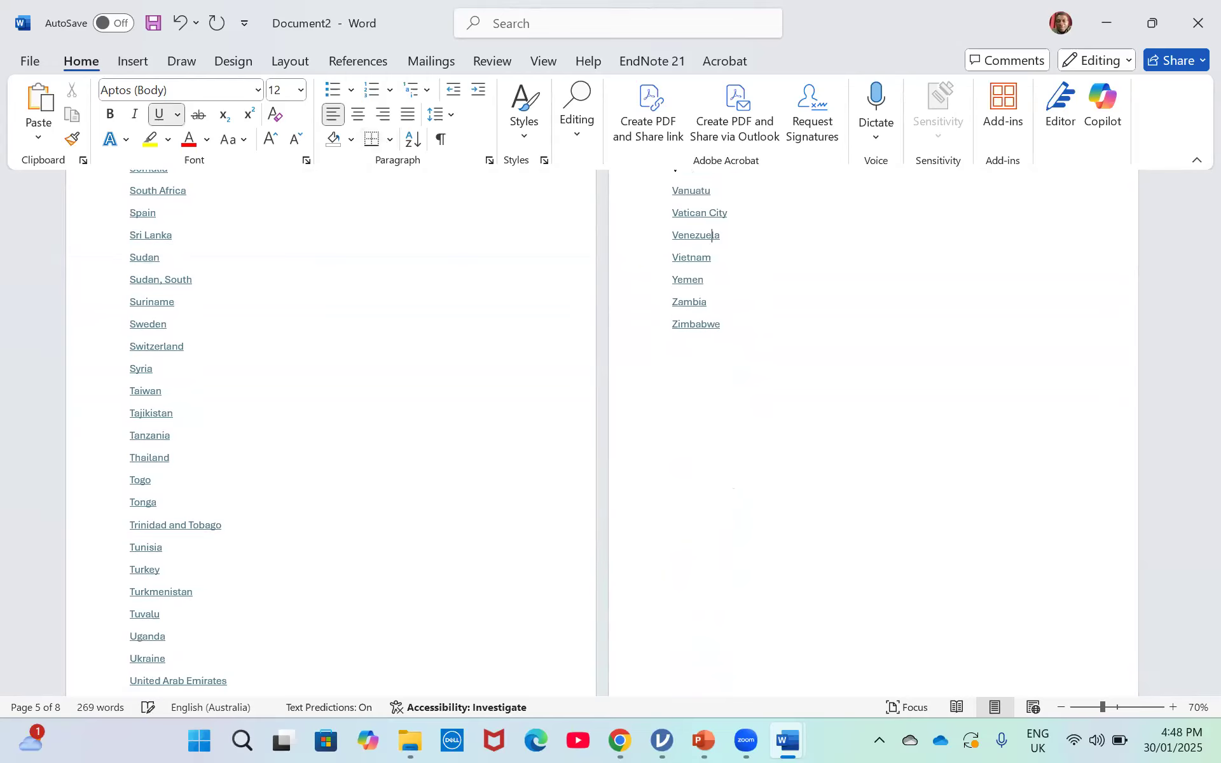
pyautogui.press('Up')
pyautogui.press('Up')
pyautogui.press('Up')
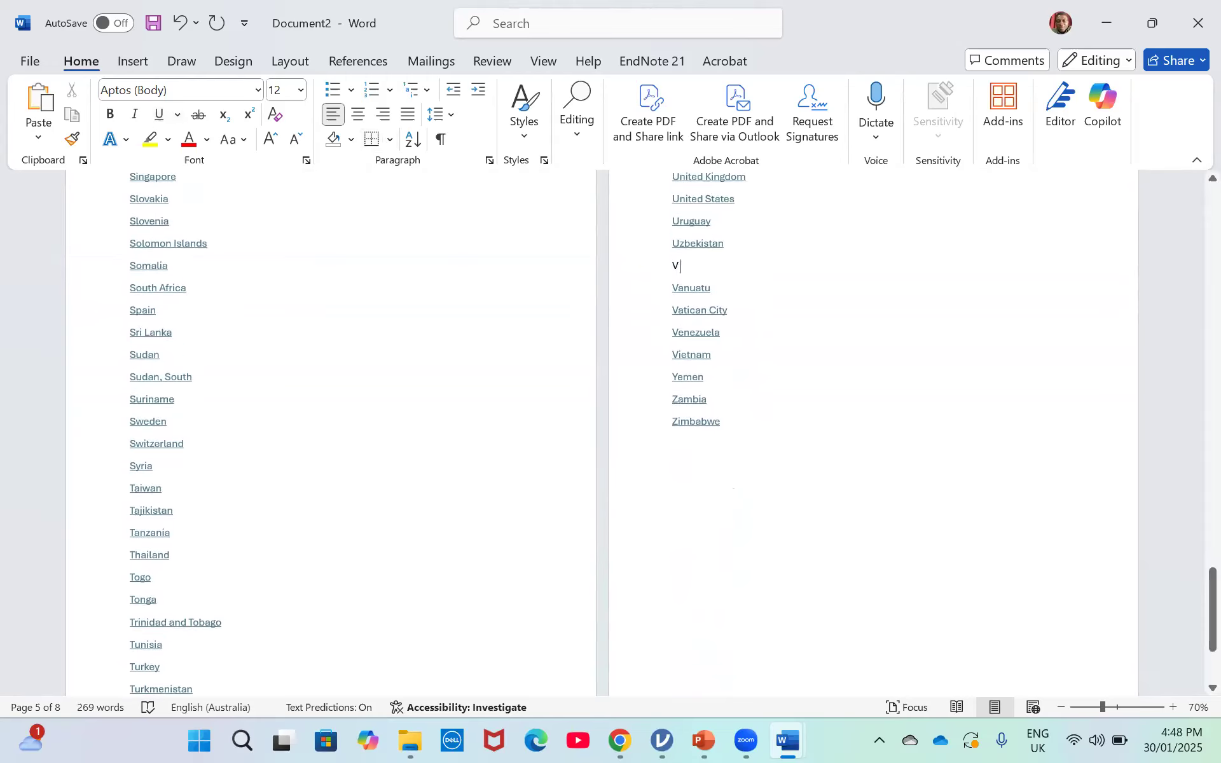
pyautogui.press('BackSpace')
pyautogui.press('BackSpace')
# Delete the letter heading S between Rwanda and Saint Kitts and Nevis, along with its line.
pyautogui.scroll(1, 636, 432)
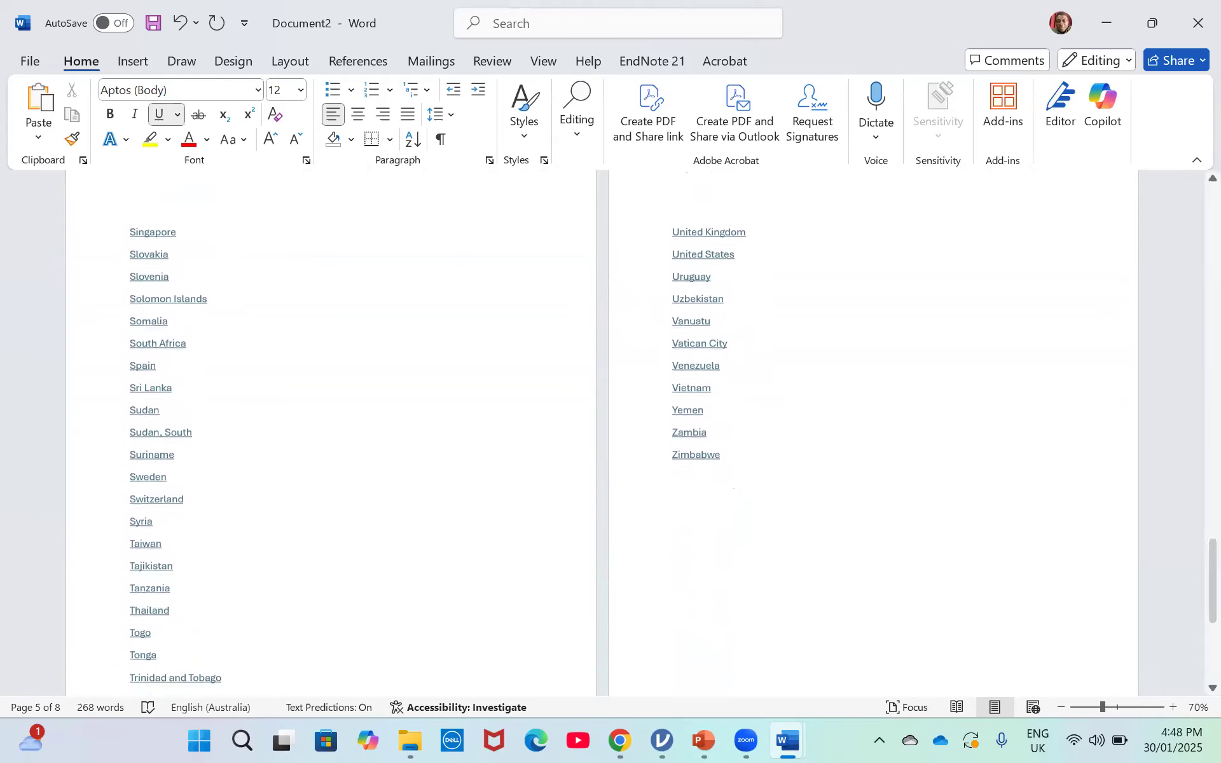
pyautogui.press('Up')
pyautogui.press('Up')
pyautogui.press('Up')
pyautogui.press('Up')
pyautogui.press('Up')
pyautogui.press('Up')
pyautogui.press('Up')
pyautogui.press('Up')
pyautogui.press('Up')
pyautogui.press('Up')
pyautogui.press('Up')
pyautogui.press('Up')
pyautogui.press('Up')
pyautogui.press('Up')
pyautogui.press('Up')
pyautogui.press('Up')
pyautogui.press('Up')
pyautogui.press('Up')
pyautogui.press('Delete')
pyautogui.press('Delete')
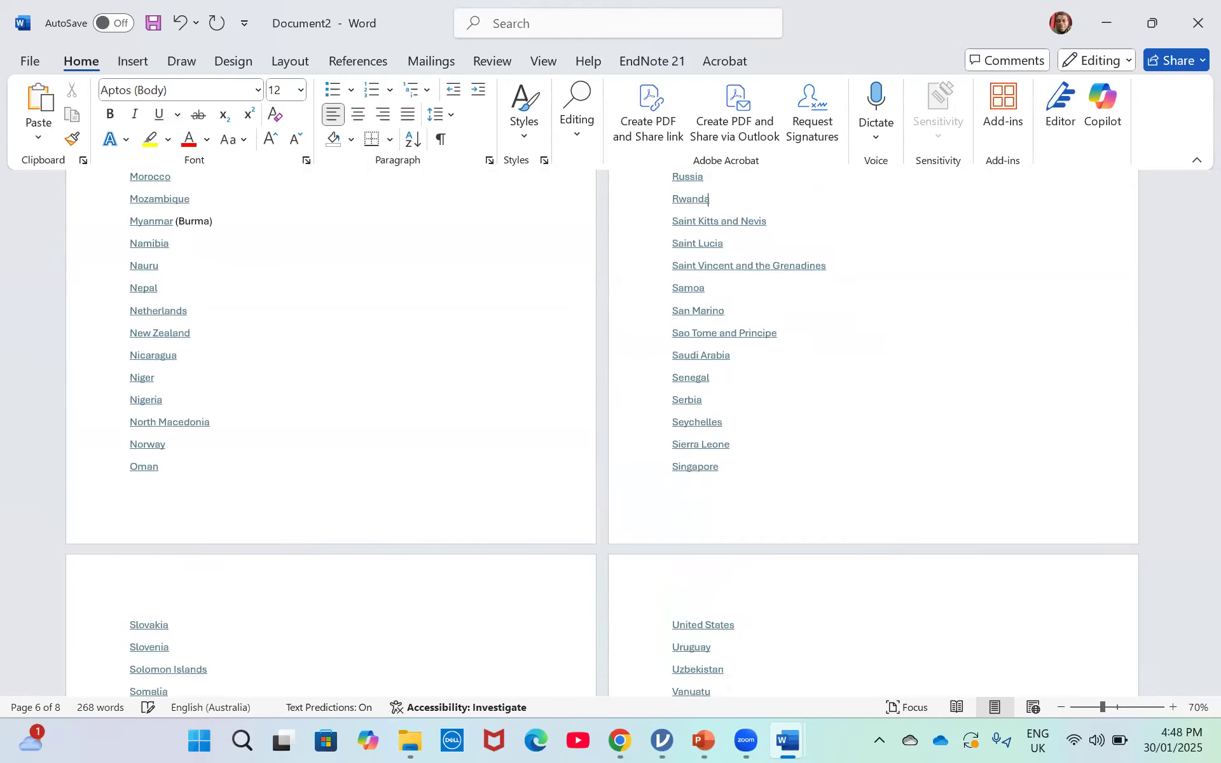
# Delete the letter headings R above Romania and Q above Qatar, along with their lines.
pyautogui.press('Up')
pyautogui.press('Up')
pyautogui.press('Up')
pyautogui.press('Up')
pyautogui.press('Up')
pyautogui.press('Up')
pyautogui.press('Up')
pyautogui.press('Up')
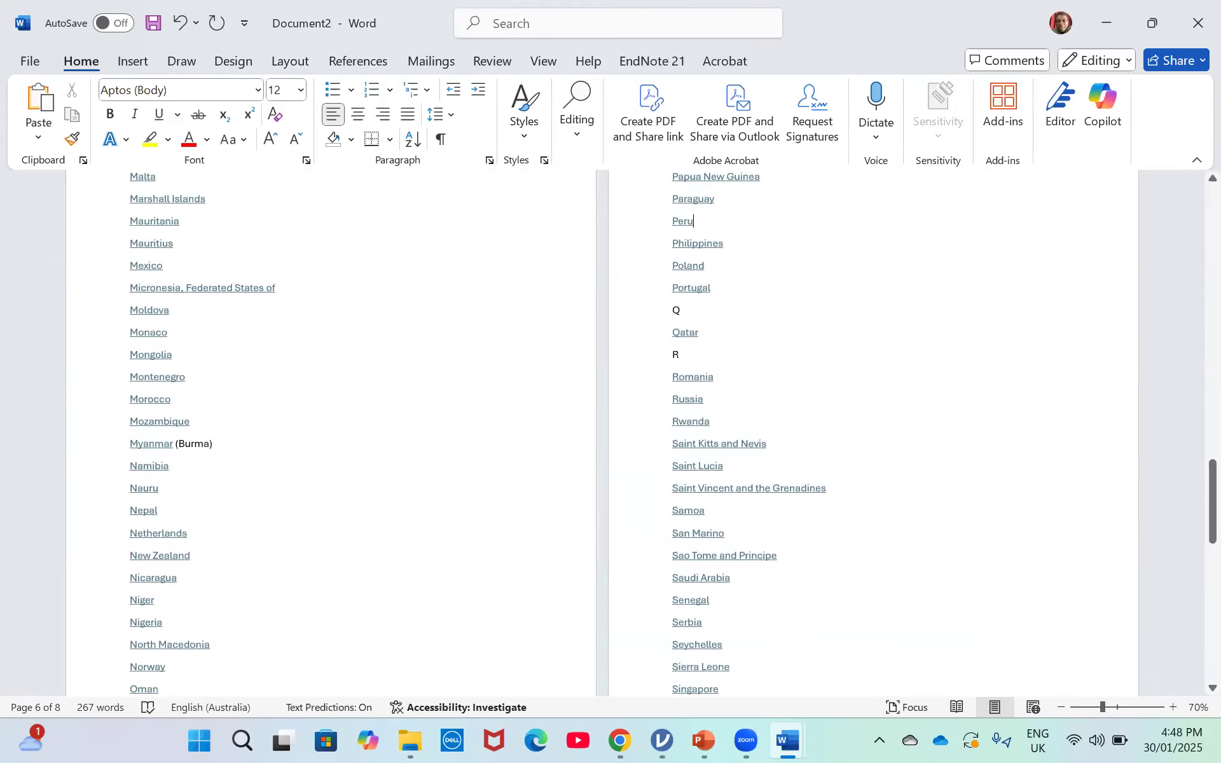
pyautogui.press('BackSpace')
pyautogui.press('Delete')
pyautogui.press('End')
pyautogui.press('Down')
pyautogui.press('BackSpace')
pyautogui.press('BackSpace')
# Delete the letter heading P above Pakistan, along with its line.
pyautogui.press('Up')
pyautogui.press('Up')
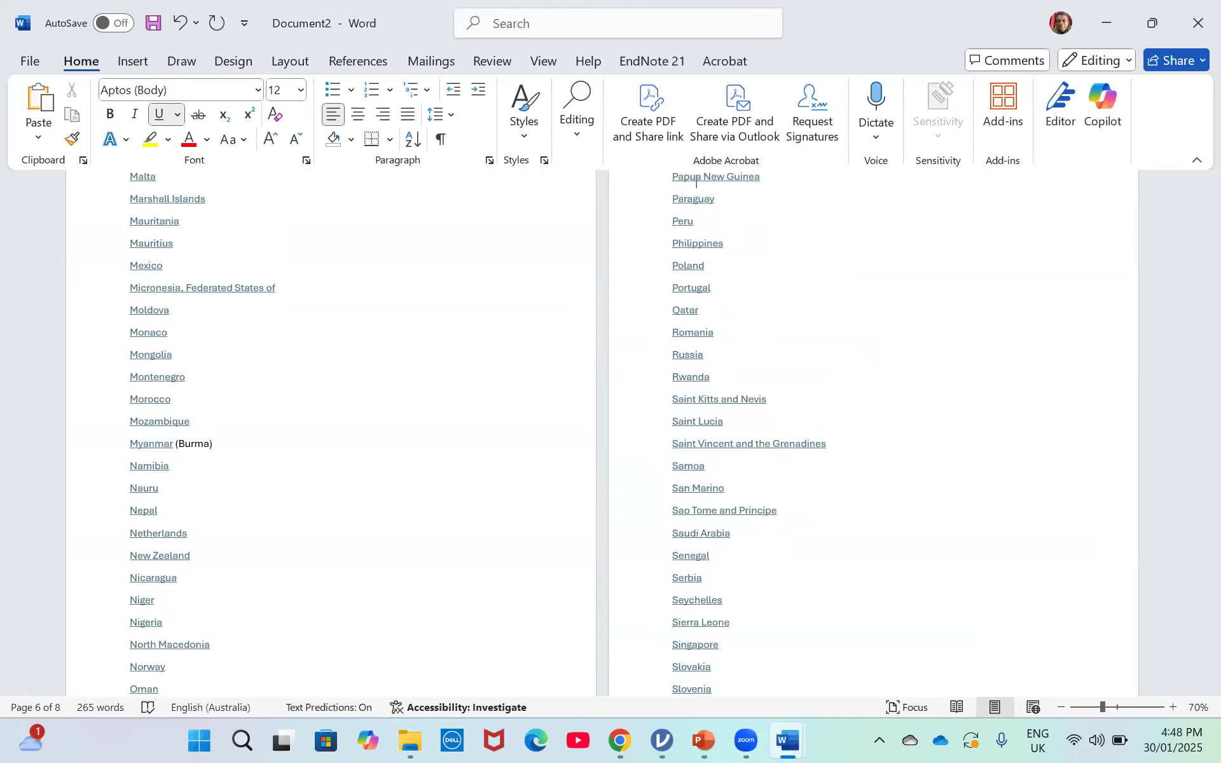
pyautogui.scroll(5, 696, 183)
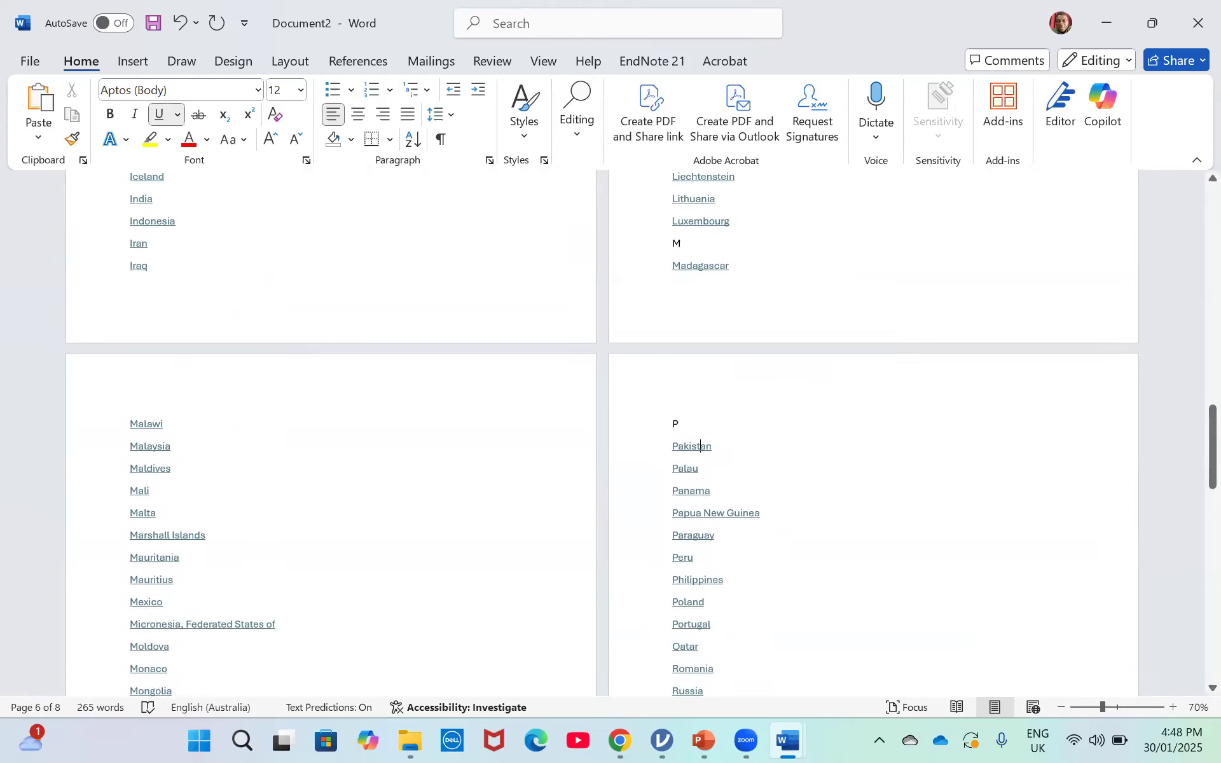
pyautogui.click(636, 427)
pyautogui.press('Delete')
pyautogui.scroll(-5, 161, 650)
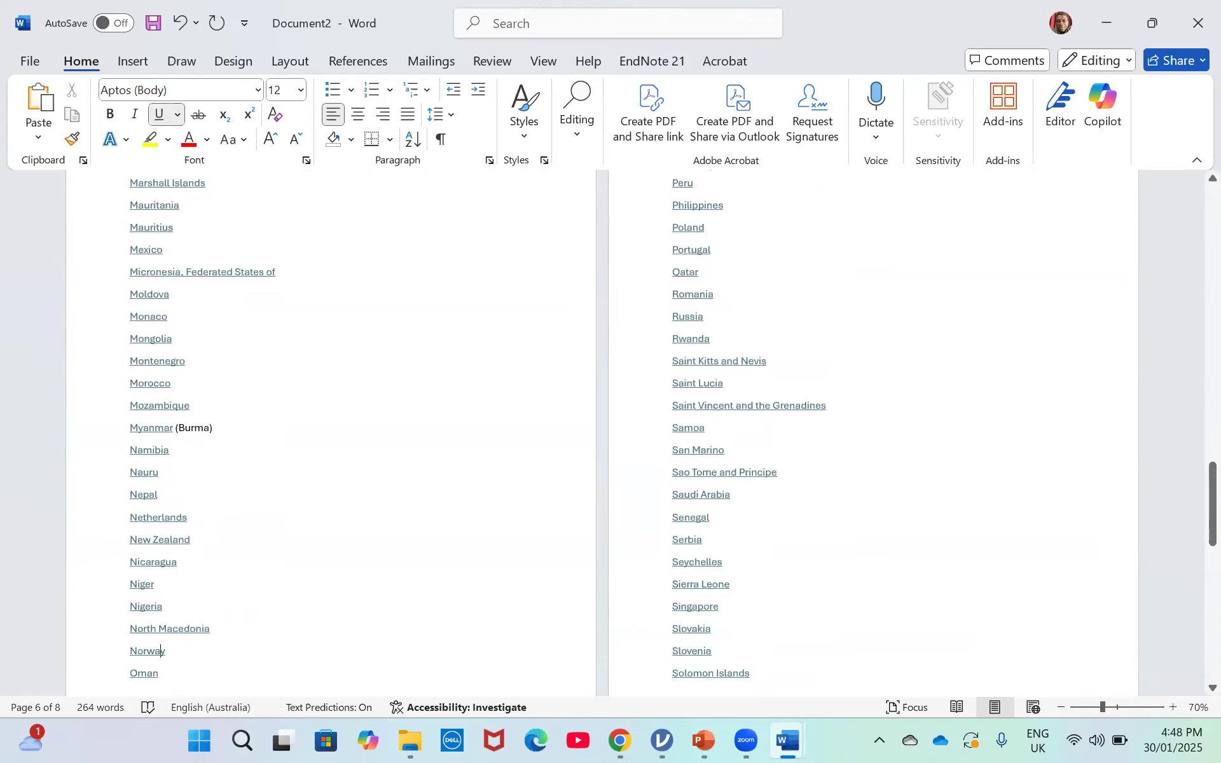
# Delete the letter headings M above Madagascar and L above Laos, leaving no blank lines.
pyautogui.scroll(8, 158, 189)
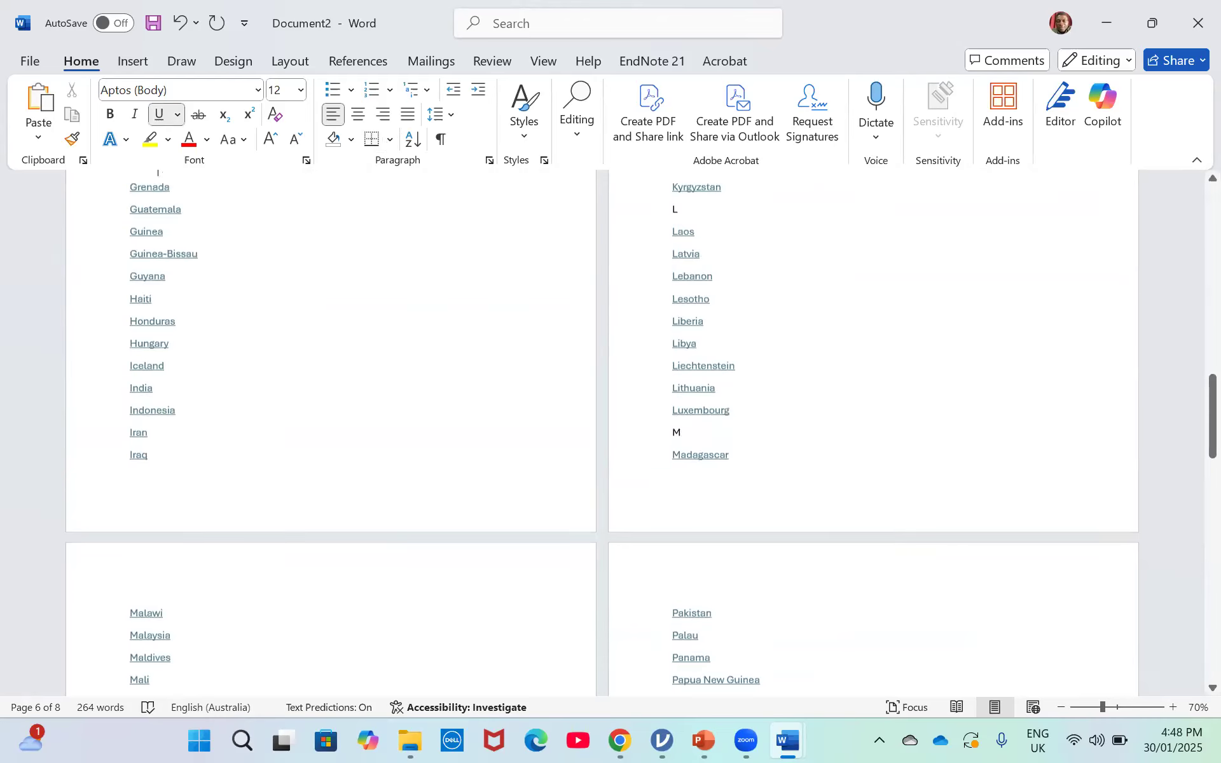
pyautogui.click(712, 437)
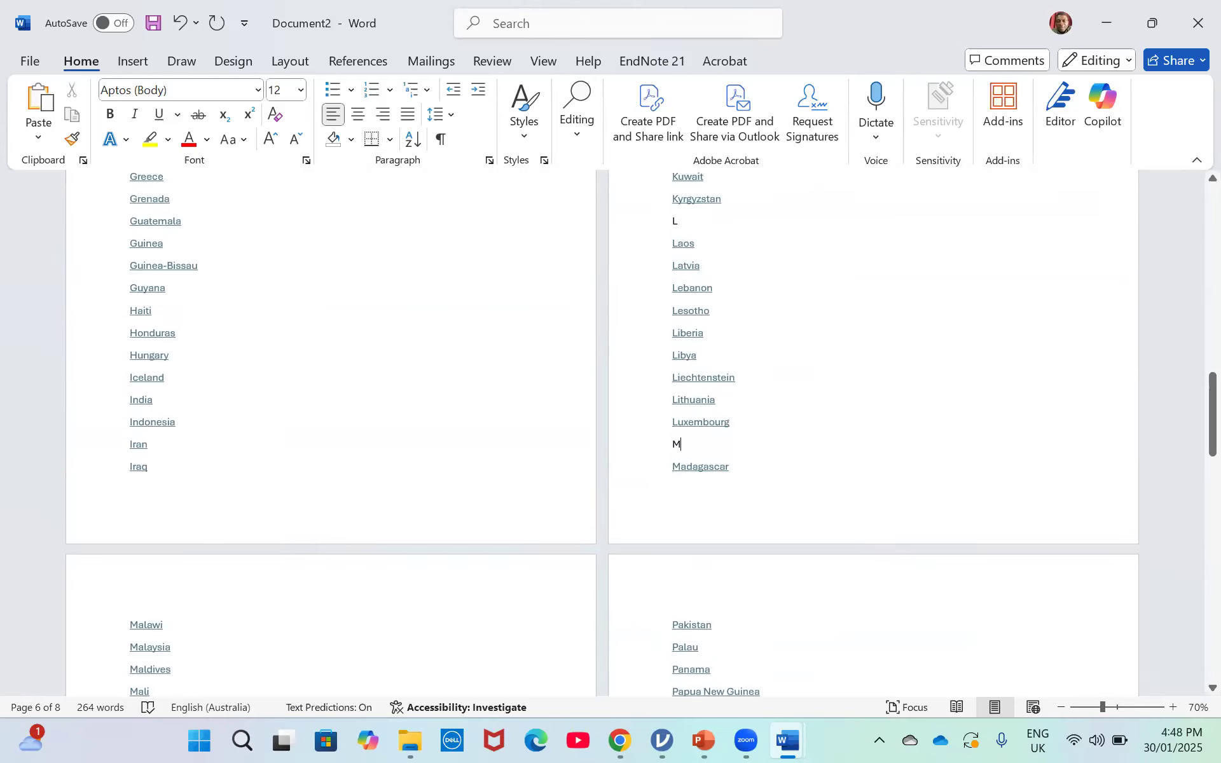
pyautogui.press('BackSpace')
pyautogui.press('BackSpace')
pyautogui.press('Up')
pyautogui.press('Up')
pyautogui.press('Up')
pyautogui.press('Up')
pyautogui.press('Up')
pyautogui.press('Up')
pyautogui.press('Up')
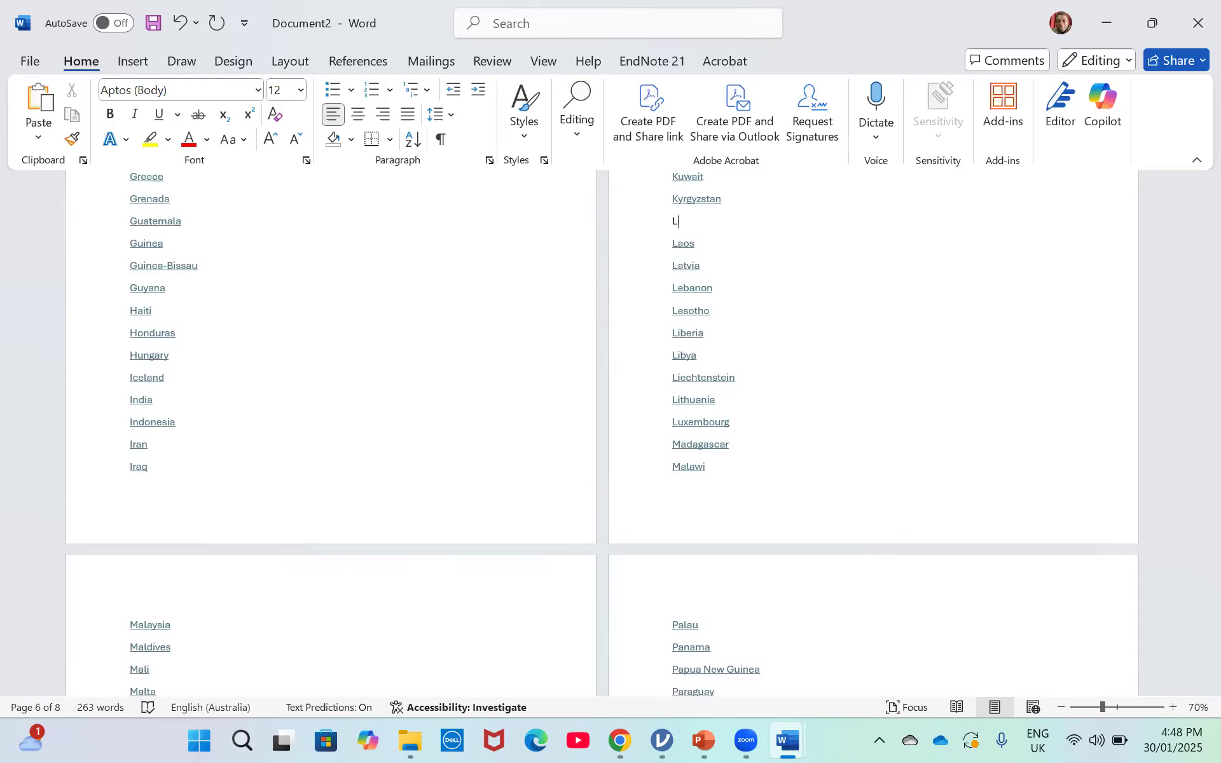
pyautogui.press('Delete')
pyautogui.press('Delete')
# Delete the letter headings K above Kazakhstan and J above Jamaica so that the countries follow each other directly.
pyautogui.scroll(4, 602, 432)
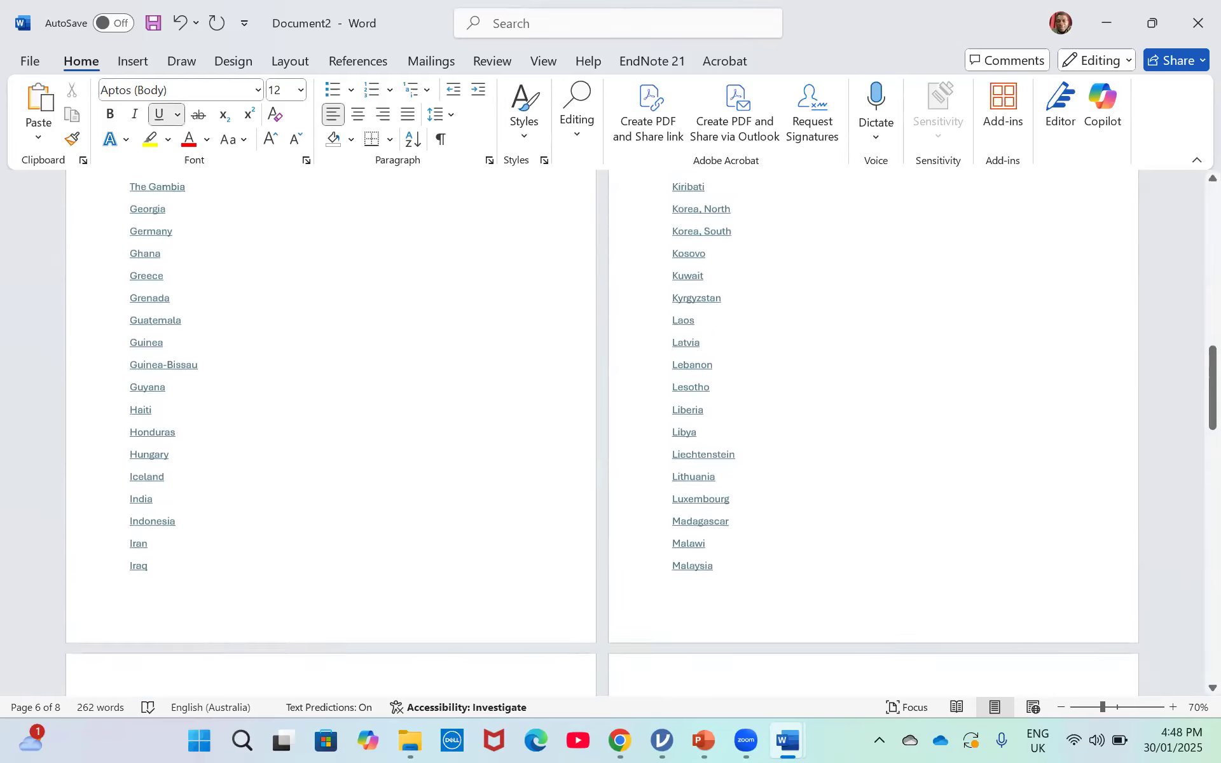
pyautogui.press('Down')
pyautogui.press('Delete')
pyautogui.press('Delete')
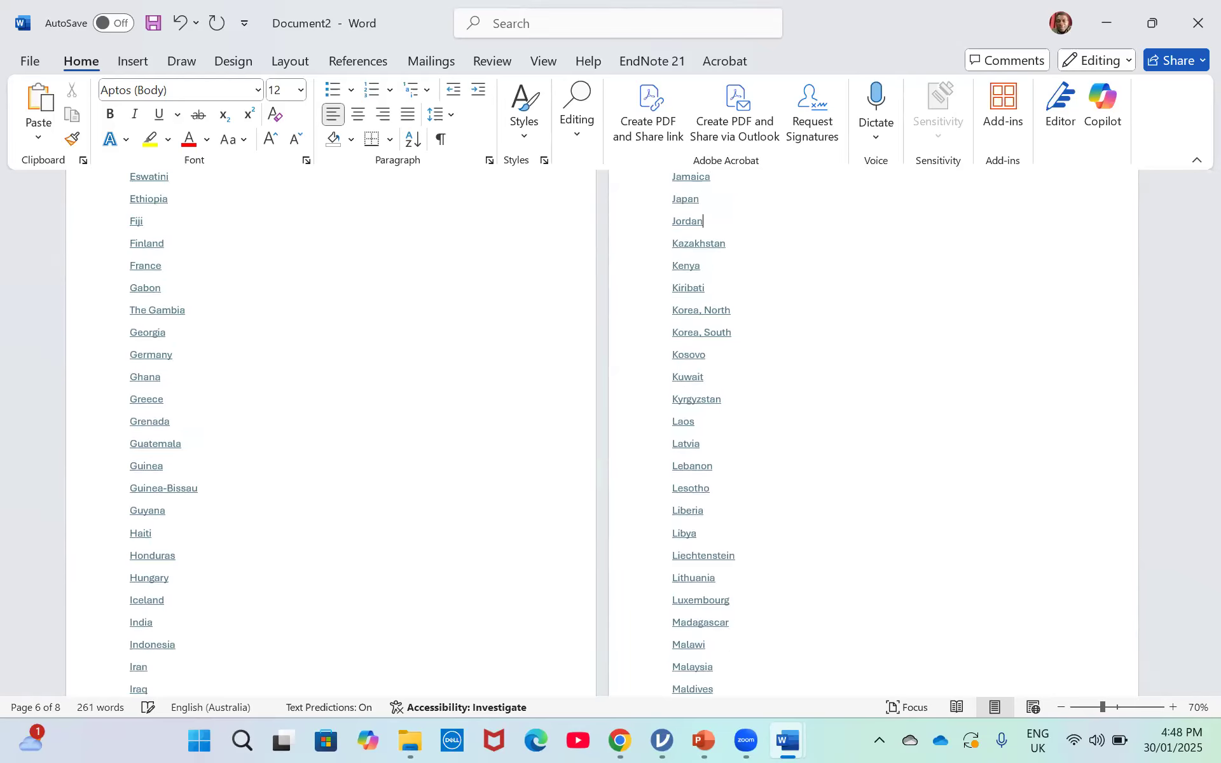
pyautogui.press('Up')
pyautogui.press('Up')
pyautogui.press('Up')
pyautogui.press('Up')
pyautogui.press('Up')
pyautogui.press('Up')
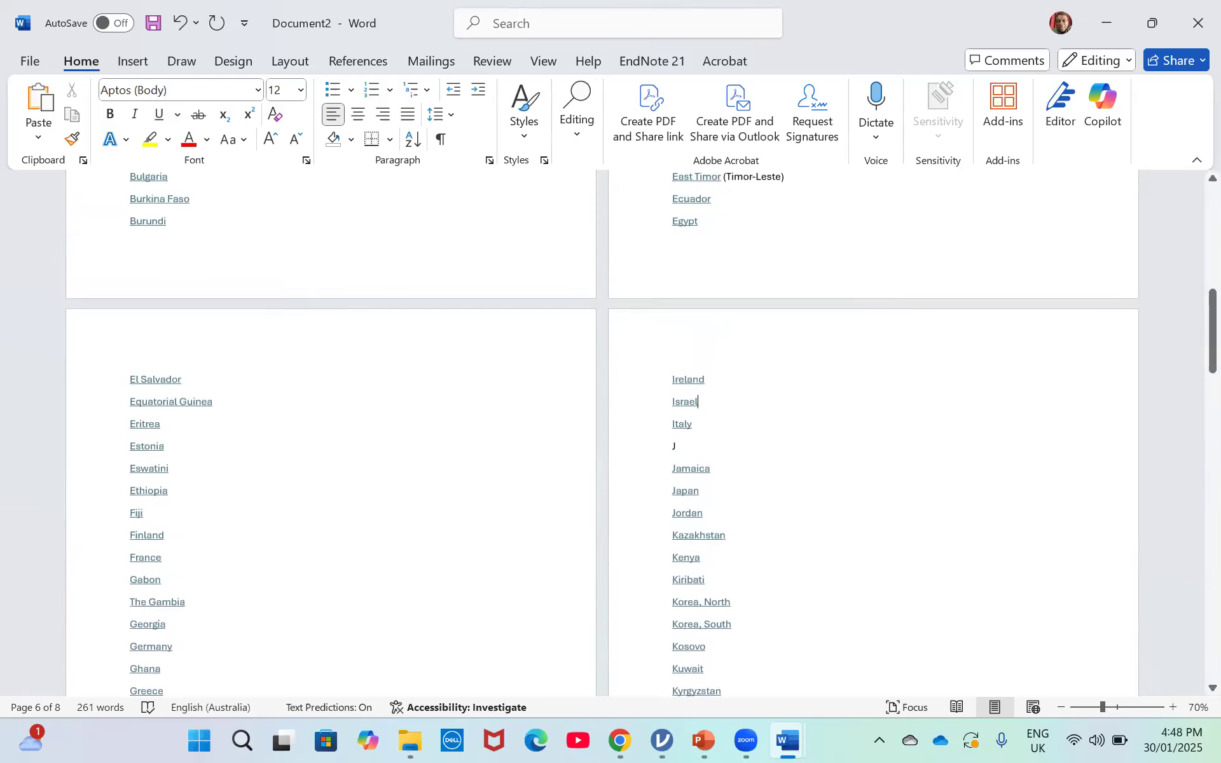
pyautogui.press('BackSpace')
pyautogui.press('BackSpace')
pyautogui.press('Up')
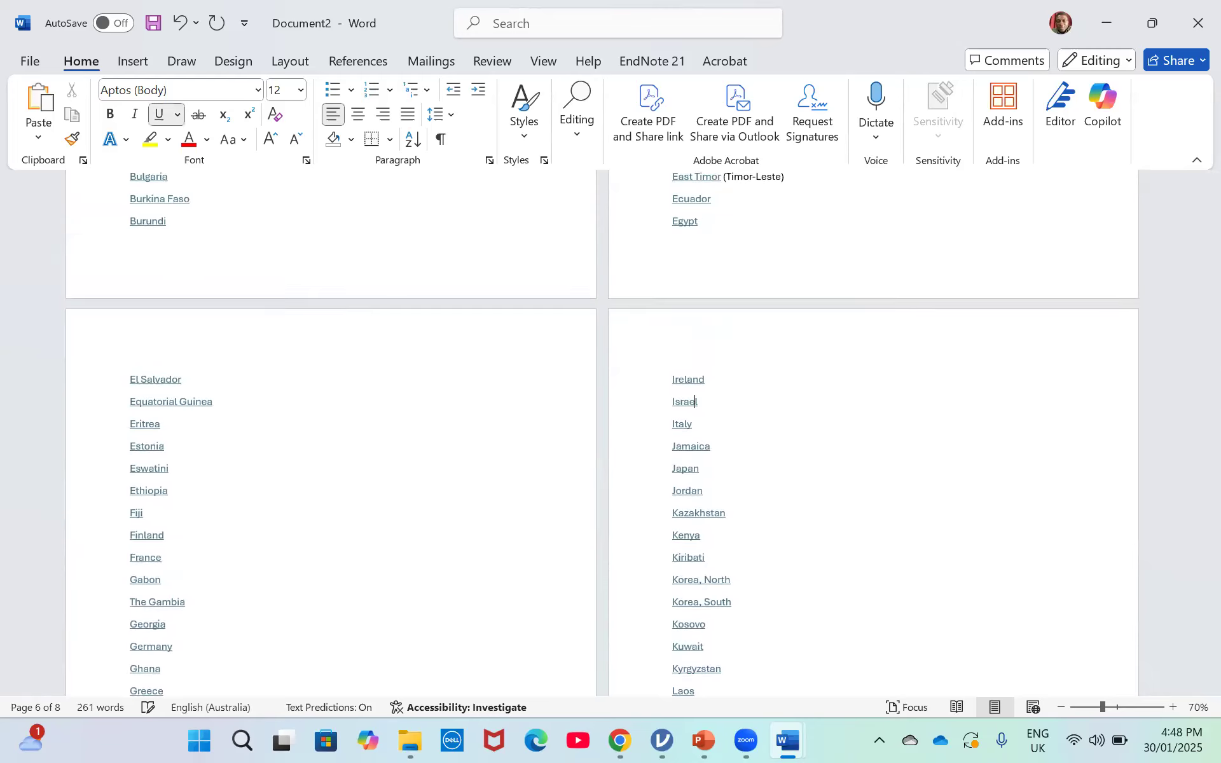
# Delete the letter headings E above East Timor and D above Denmark, along with their lines.
pyautogui.scroll(1, 636, 450)
pyautogui.scroll(5, 694, 310)
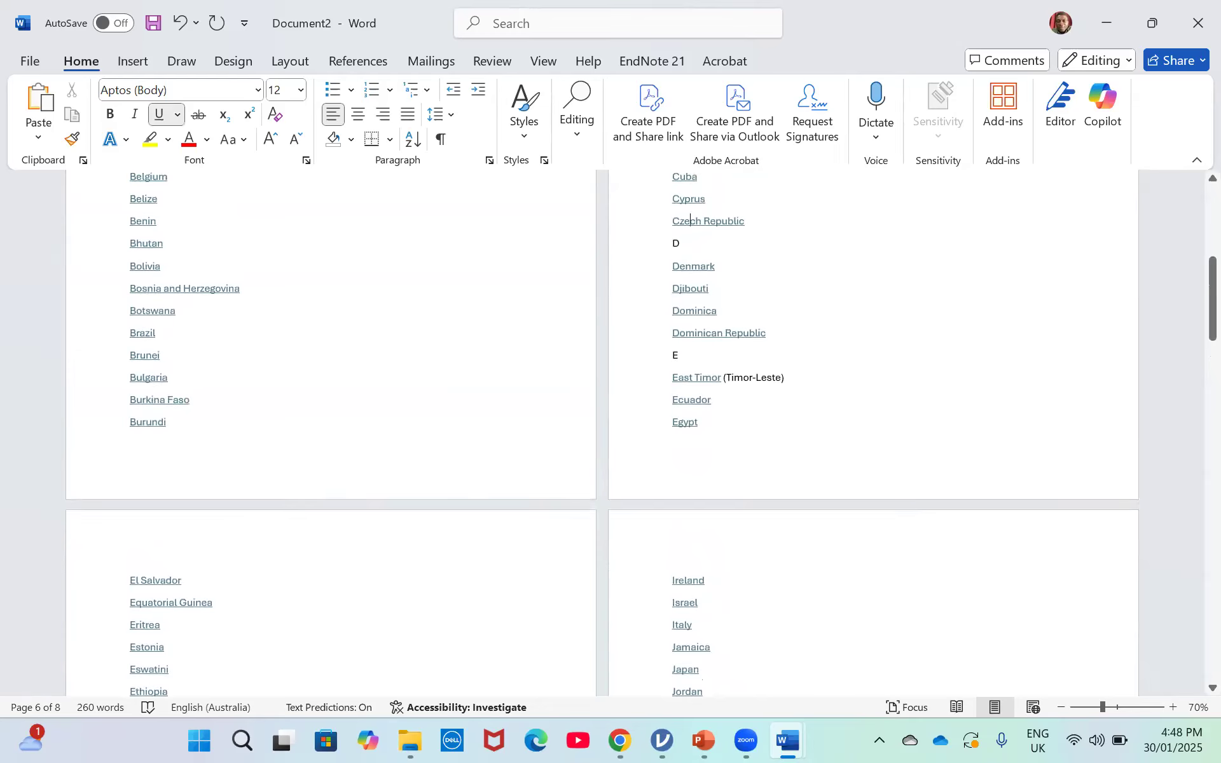
pyautogui.click(635, 354)
pyautogui.press('BackSpace')
pyautogui.press('BackSpace')
pyautogui.press('Up')
pyautogui.press('Up')
pyautogui.press('Up')
pyautogui.press('Up')
pyautogui.press('BackSpace')
pyautogui.press('Delete')
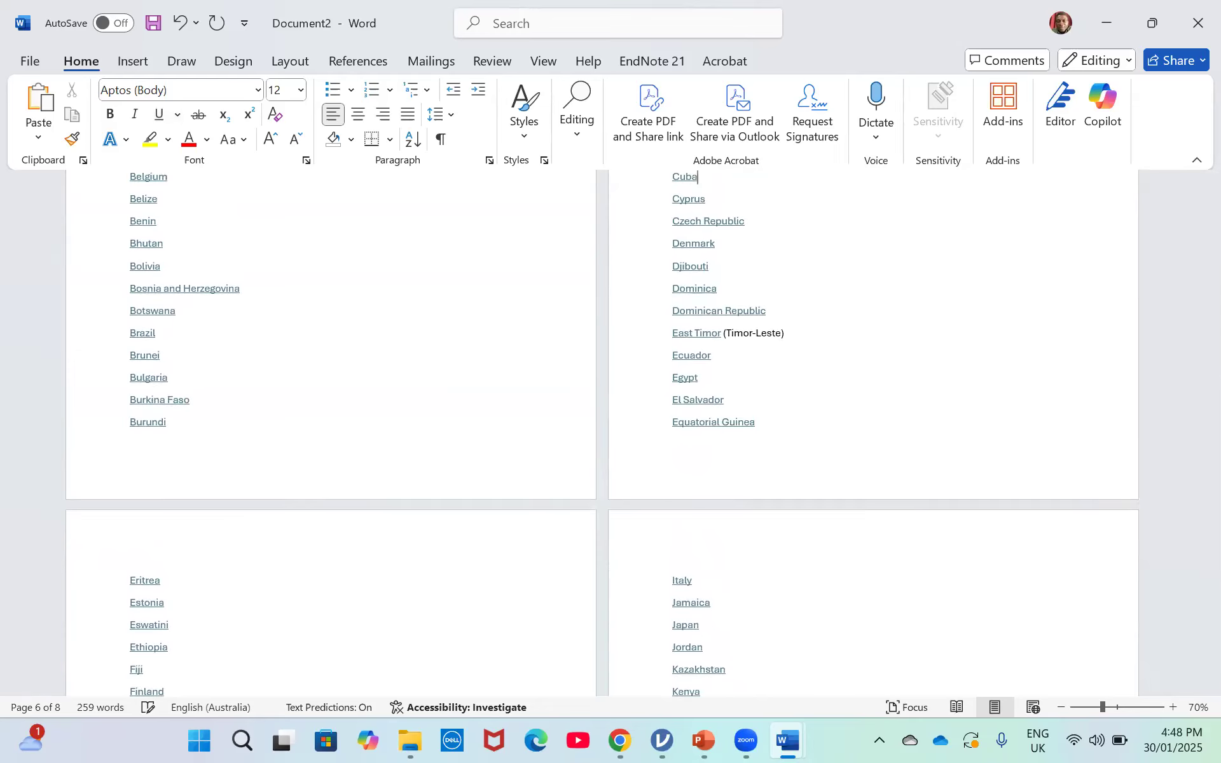
# Delete the letter heading C between Burundi and Cabo Verde, along with its line.
pyautogui.press('Up')
pyautogui.press('Up')
pyautogui.press('Up')
pyautogui.press('Up')
pyautogui.press('Up')
pyautogui.press('Up')
pyautogui.press('Up')
pyautogui.press('Up')
pyautogui.press('Up')
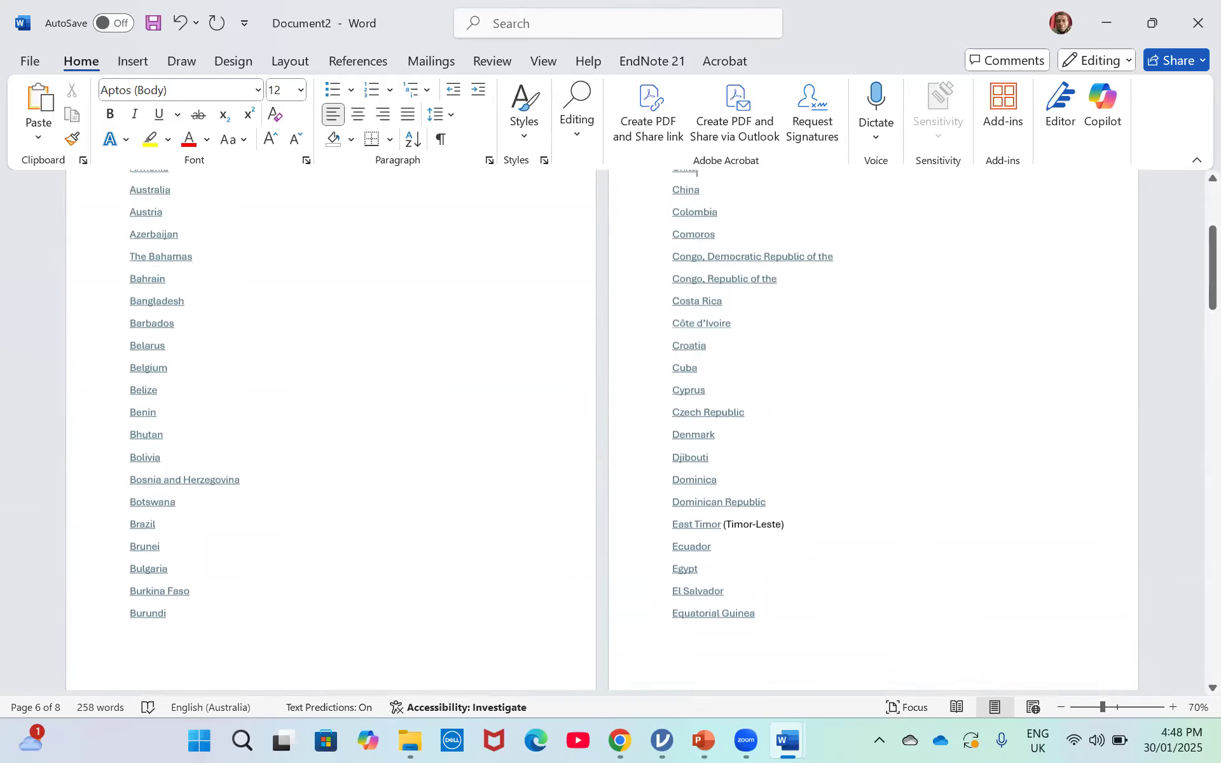
pyautogui.press('Up')
pyautogui.press('Up')
pyautogui.press('Up')
pyautogui.press('Up')
pyautogui.press('Up')
pyautogui.press('Up')
pyautogui.press('Up')
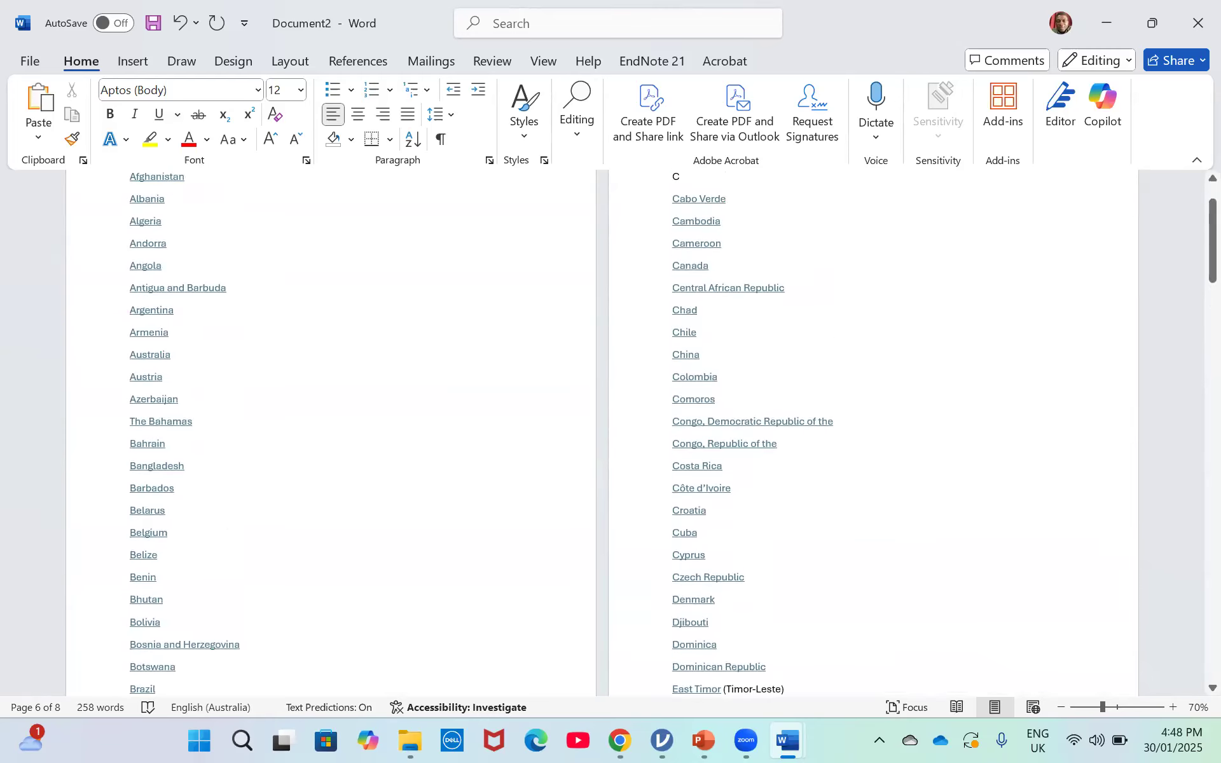
pyautogui.press('BackSpace')
pyautogui.press('BackSpace')
# Check the country list down to Zimbabwe for leftover letter headings or blank lines.
pyautogui.press('Down')
pyautogui.press('Down')
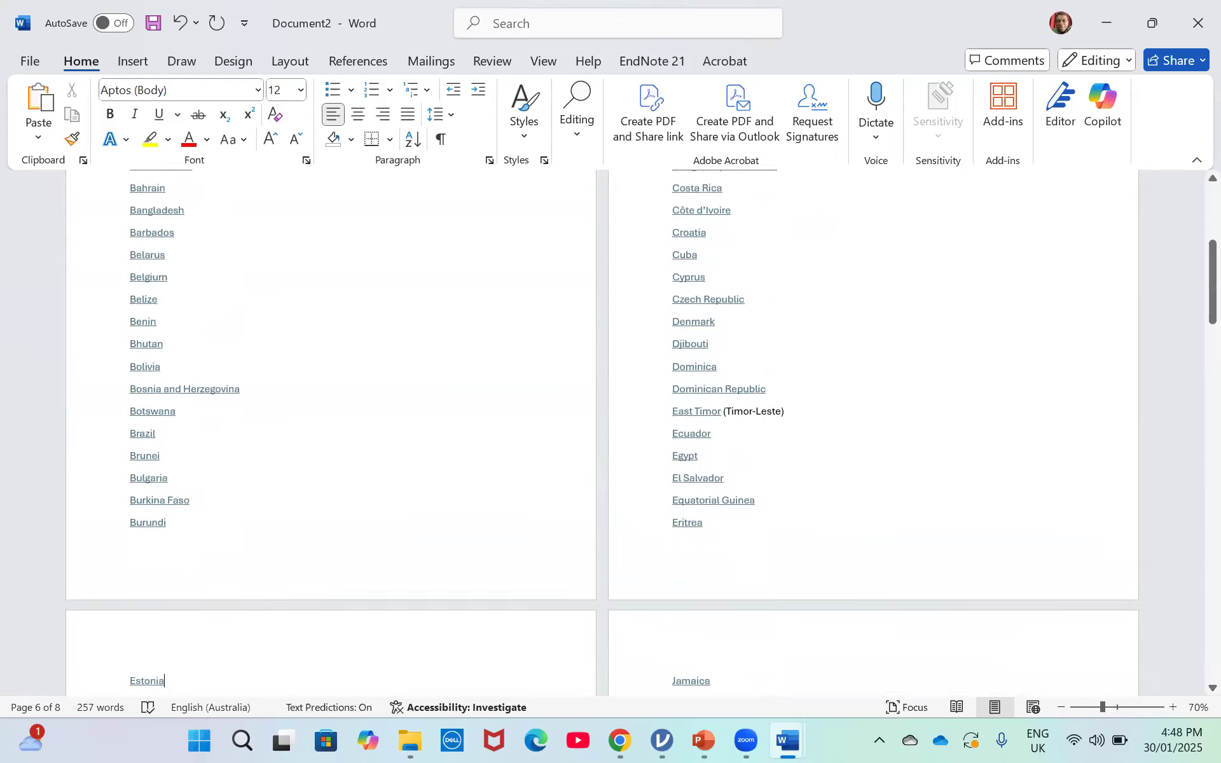
pyautogui.press('Down')
pyautogui.press('Down')
pyautogui.press('Down')
pyautogui.press('Down')
pyautogui.press('Down')
pyautogui.press('Down')
pyautogui.press('Down')
pyautogui.press('Down')
pyautogui.press('Down')
pyautogui.press('Down')
pyautogui.press('Down')
pyautogui.press('Down')
pyautogui.press('Down')
pyautogui.press('Down')
pyautogui.press('Down')
pyautogui.press('Down')
pyautogui.press('Down')
pyautogui.press('Down')
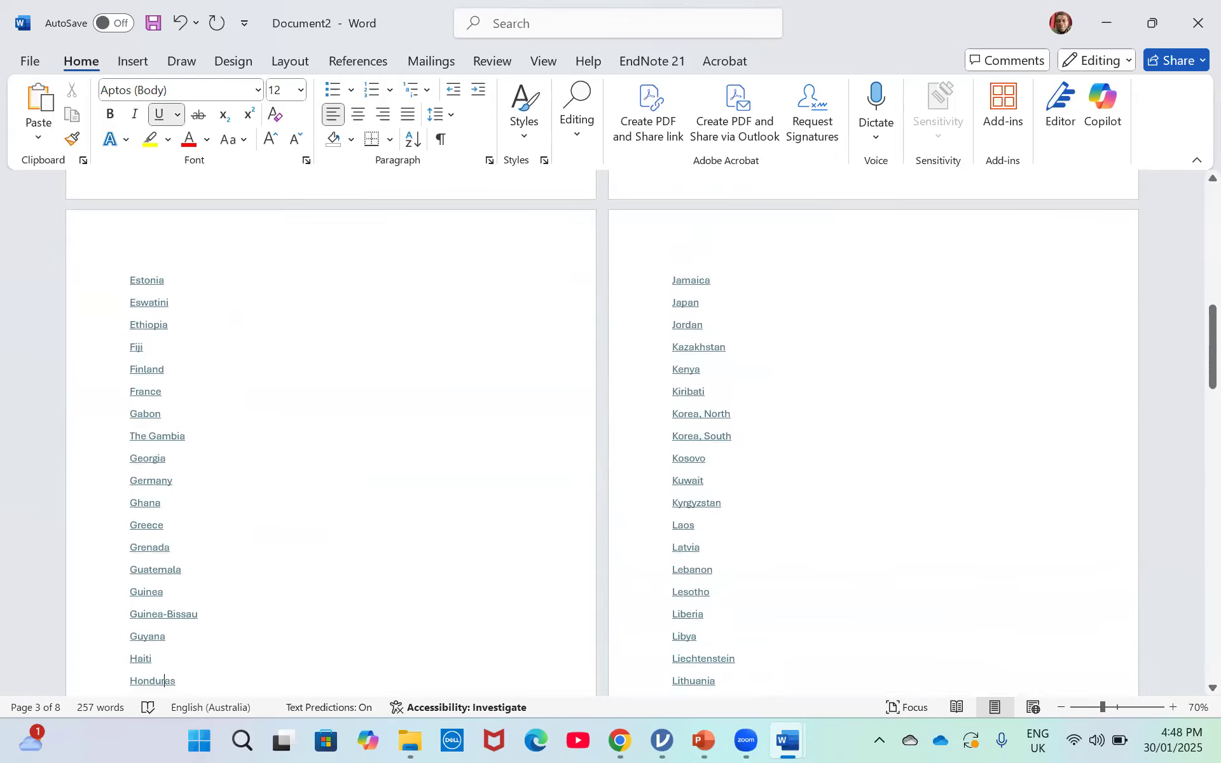
pyautogui.press('Down')
pyautogui.press('Down')
pyautogui.press('Down')
pyautogui.press('Down')
pyautogui.press('Down')
pyautogui.press('Down')
pyautogui.press('Down')
pyautogui.press('Down')
pyautogui.press('Down')
pyautogui.press('Down')
pyautogui.press('Down')
pyautogui.press('Down')
pyautogui.press('Down')
pyautogui.press('Down')
pyautogui.press('Down')
pyautogui.press('Down')
pyautogui.press('Down')
pyautogui.press('Down')
pyautogui.press('Down')
pyautogui.press('Down')
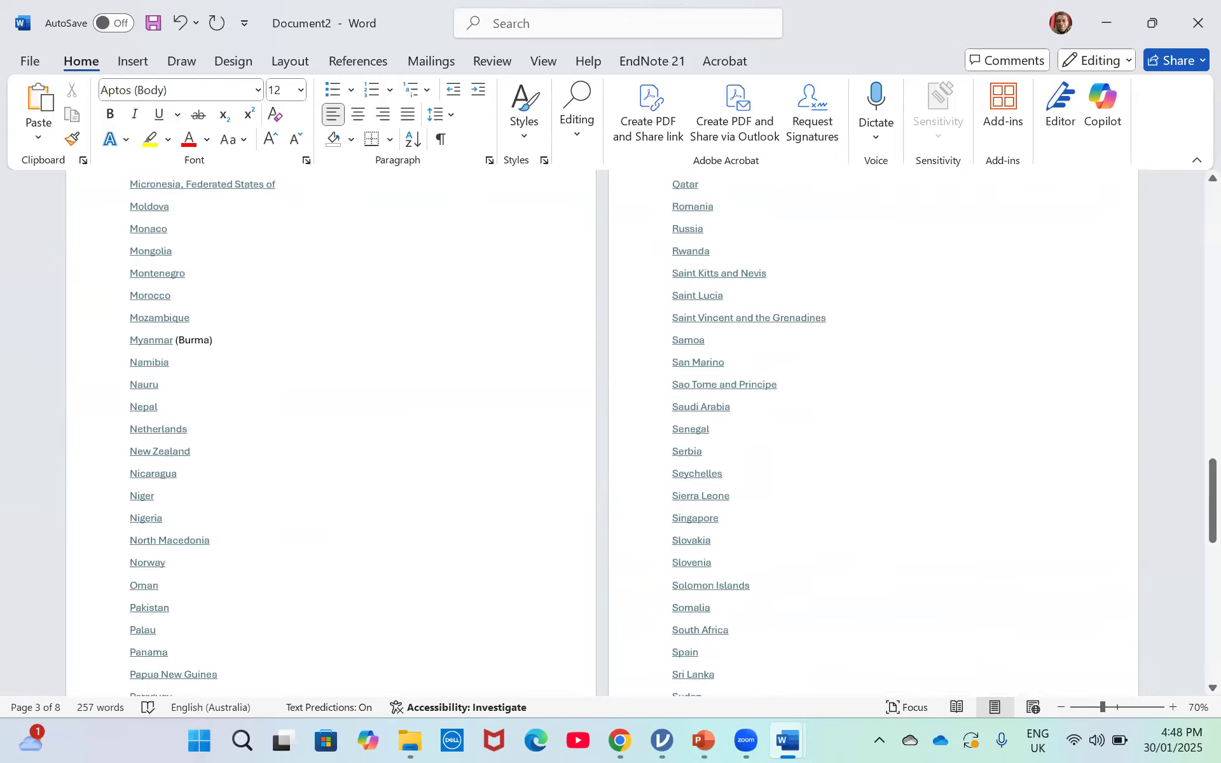
pyautogui.press('Down')
pyautogui.press('Down')
pyautogui.press('Down')
pyautogui.press('Down')
pyautogui.press('Down')
pyautogui.press('Down')
pyautogui.press('Down')
pyautogui.press('Down')
pyautogui.press('Down')
pyautogui.press('Down')
pyautogui.press('Down')
pyautogui.press('Down')
pyautogui.press('Down')
pyautogui.press('Down')
pyautogui.press('Down')
pyautogui.press('Down')
pyautogui.press('Down')
pyautogui.press('Down')
pyautogui.press('Down')
pyautogui.press('Down')
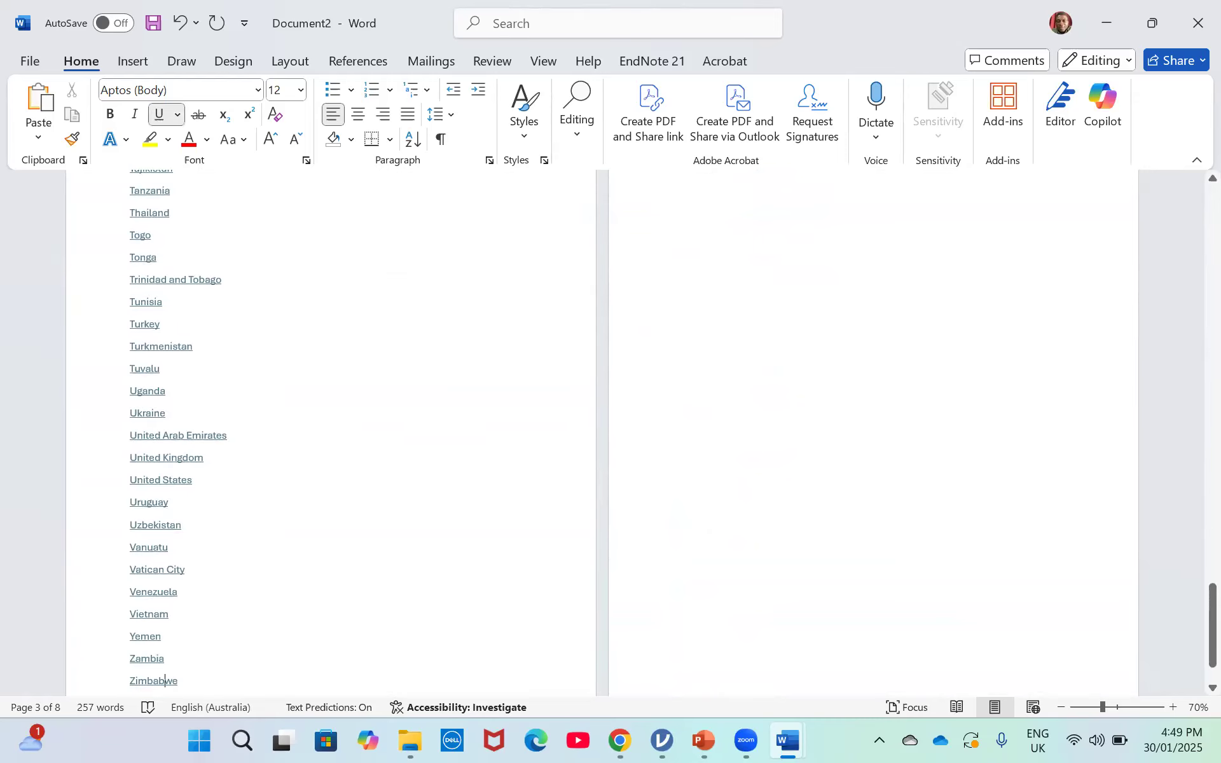
# Copy the entire country list and switch to the Survey form in Chrome.
pyautogui.hotkey('ctrl', 'a')
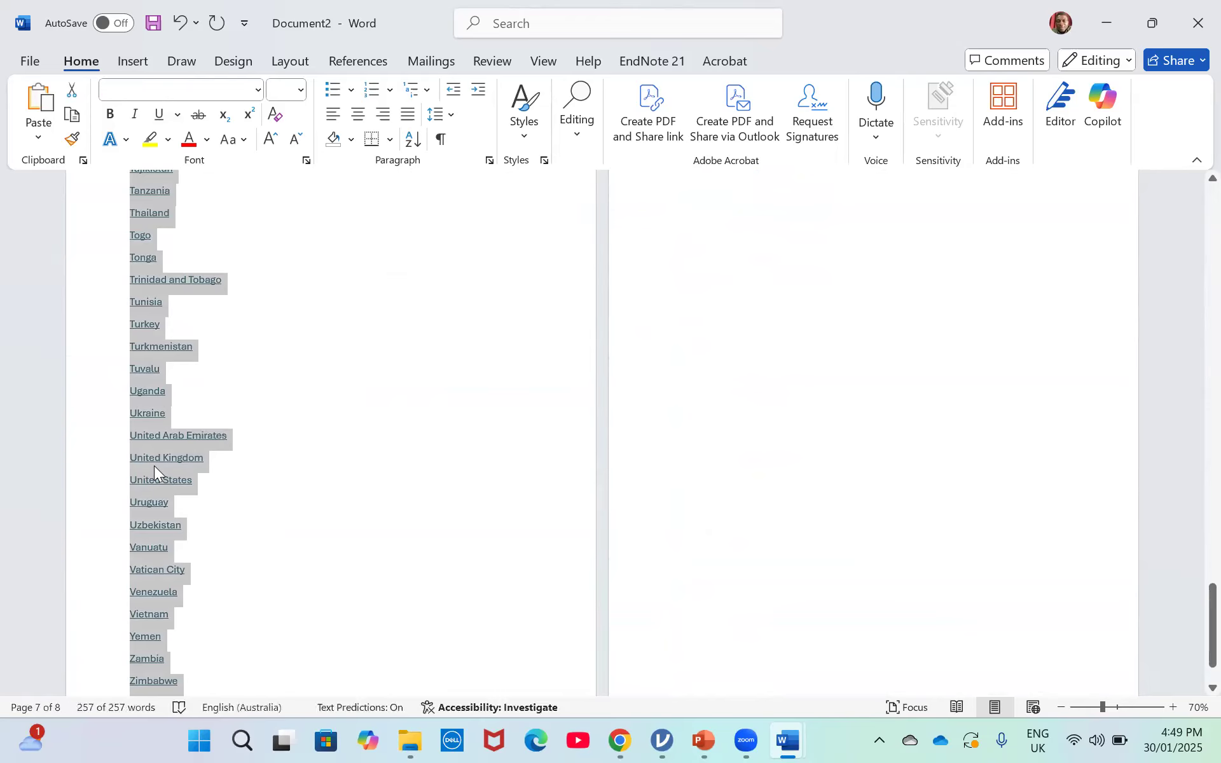
pyautogui.moveTo(728, 740)
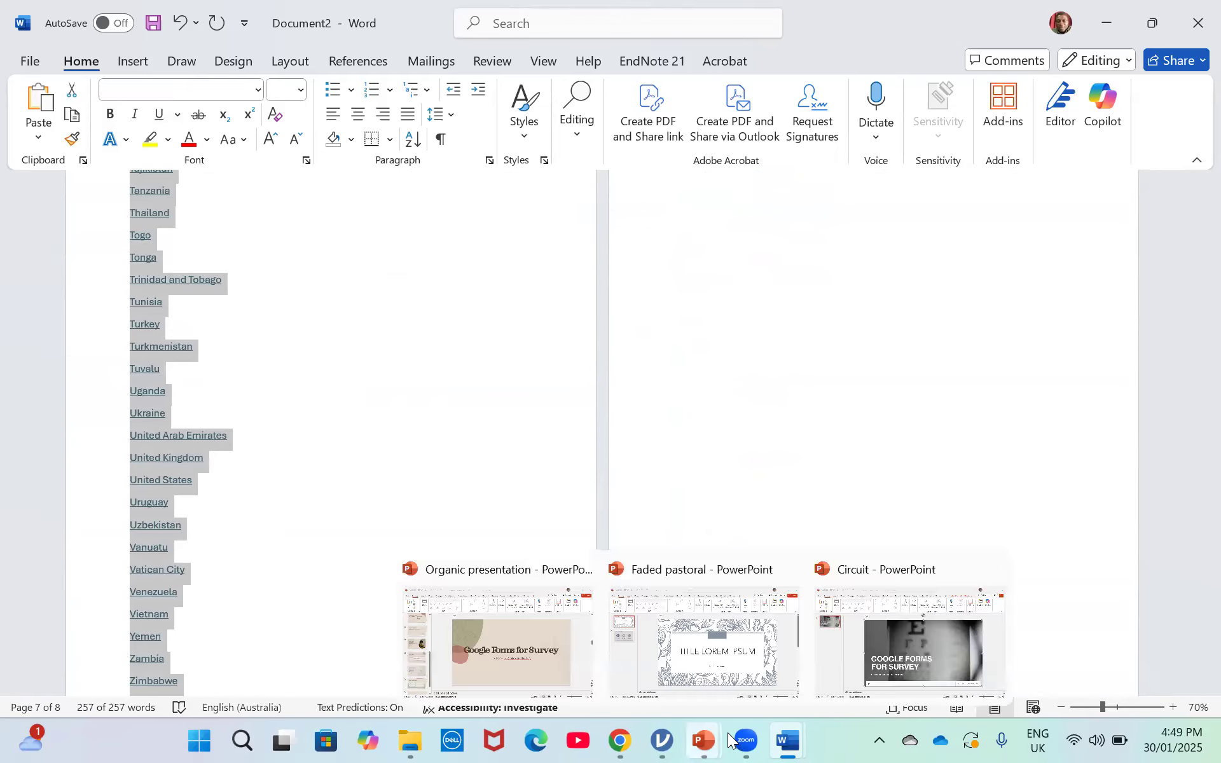
pyautogui.click(620, 740)
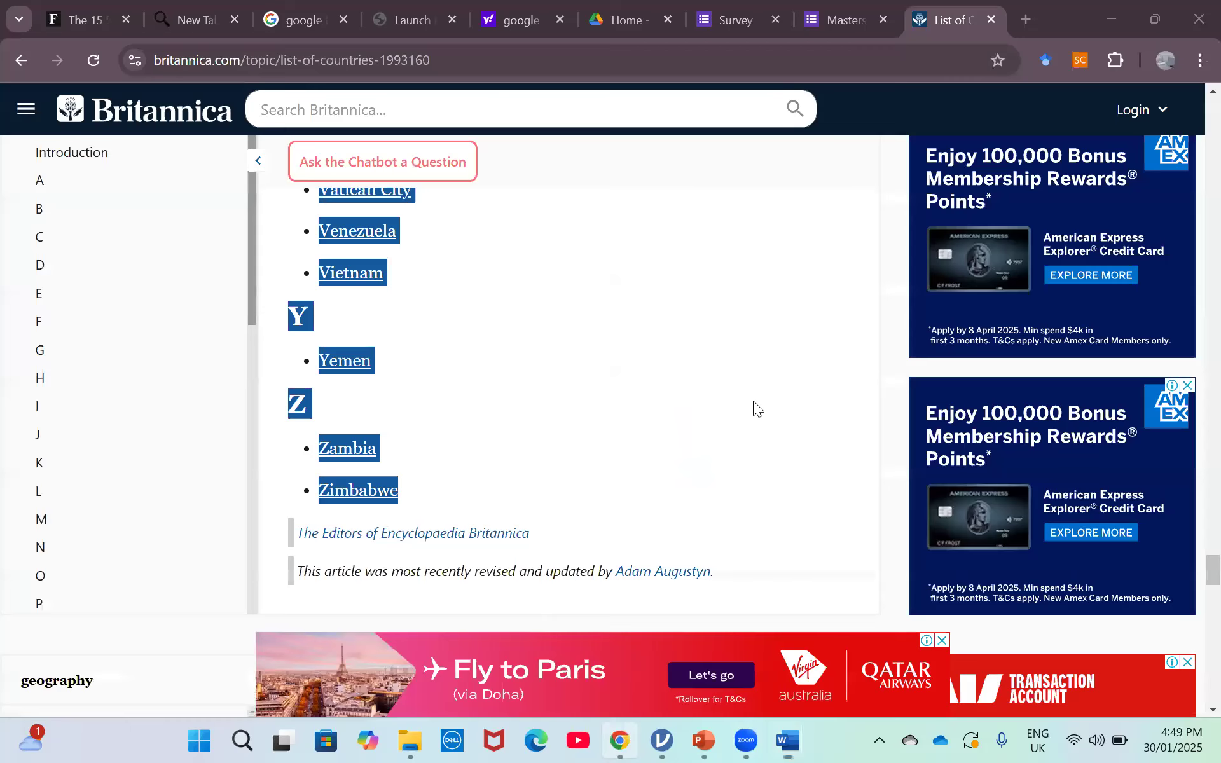
pyautogui.click(748, 7)
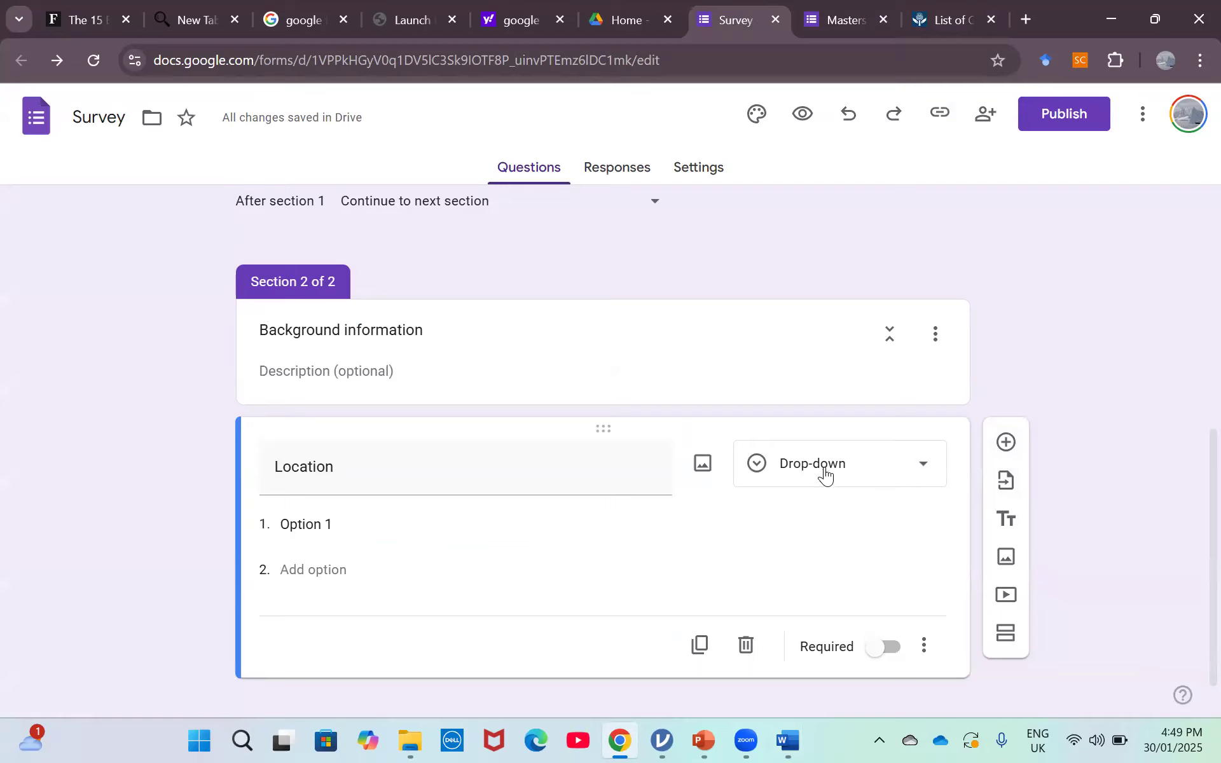
# Replace Option 1 of the Location drop-down with the copied country list and remove the empty option after Zimbabwe.
pyautogui.click(326, 526)
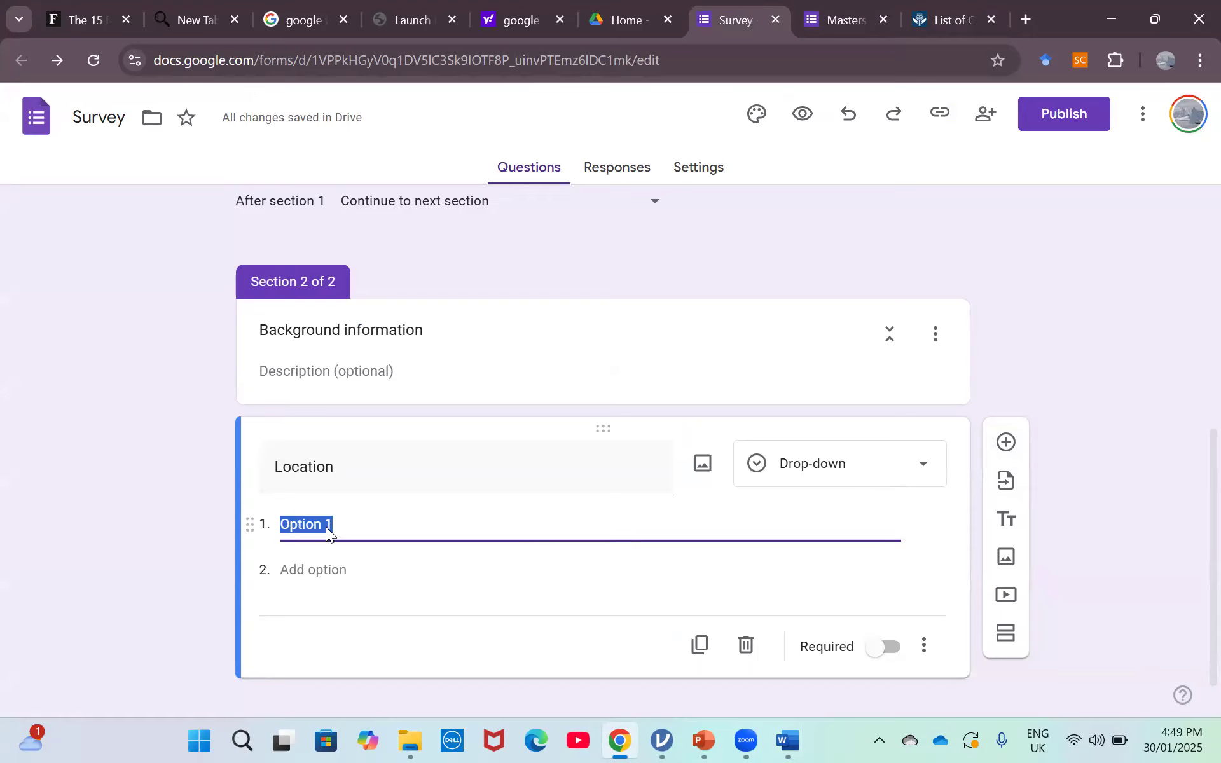
pyautogui.hotkey('ctrl', 'v')
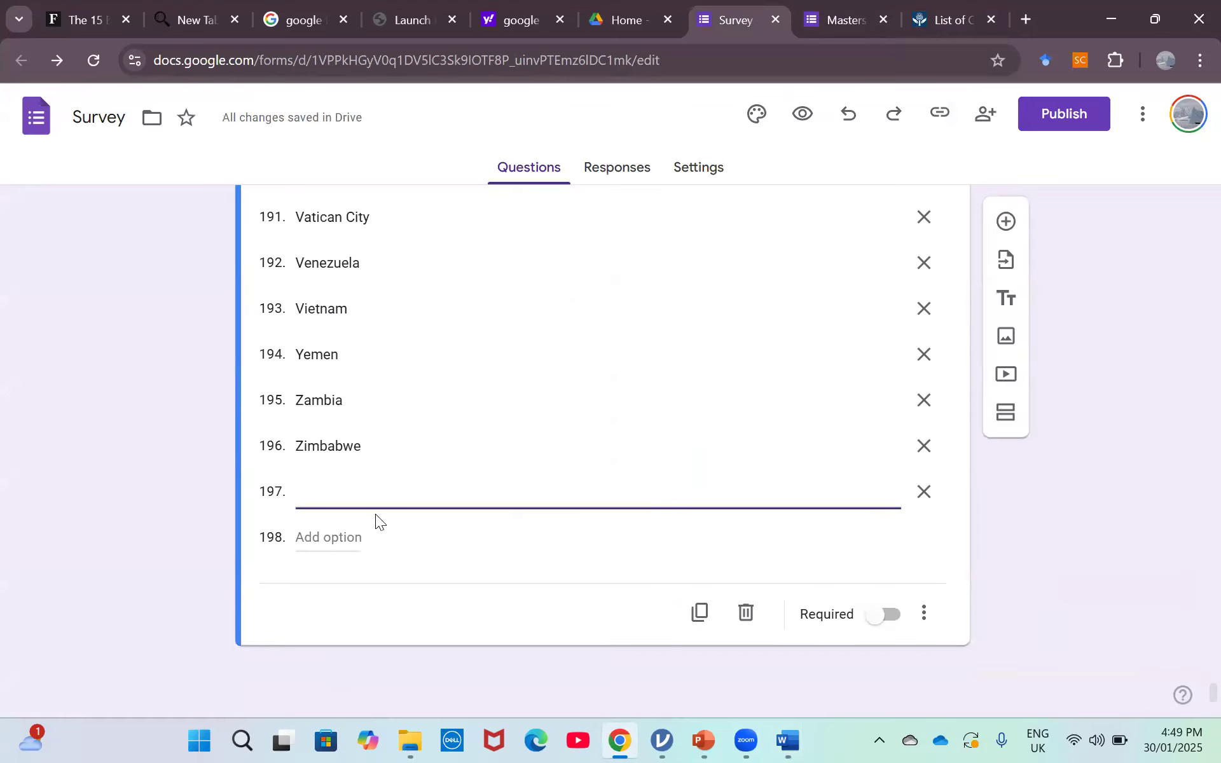
pyautogui.click(923, 493)
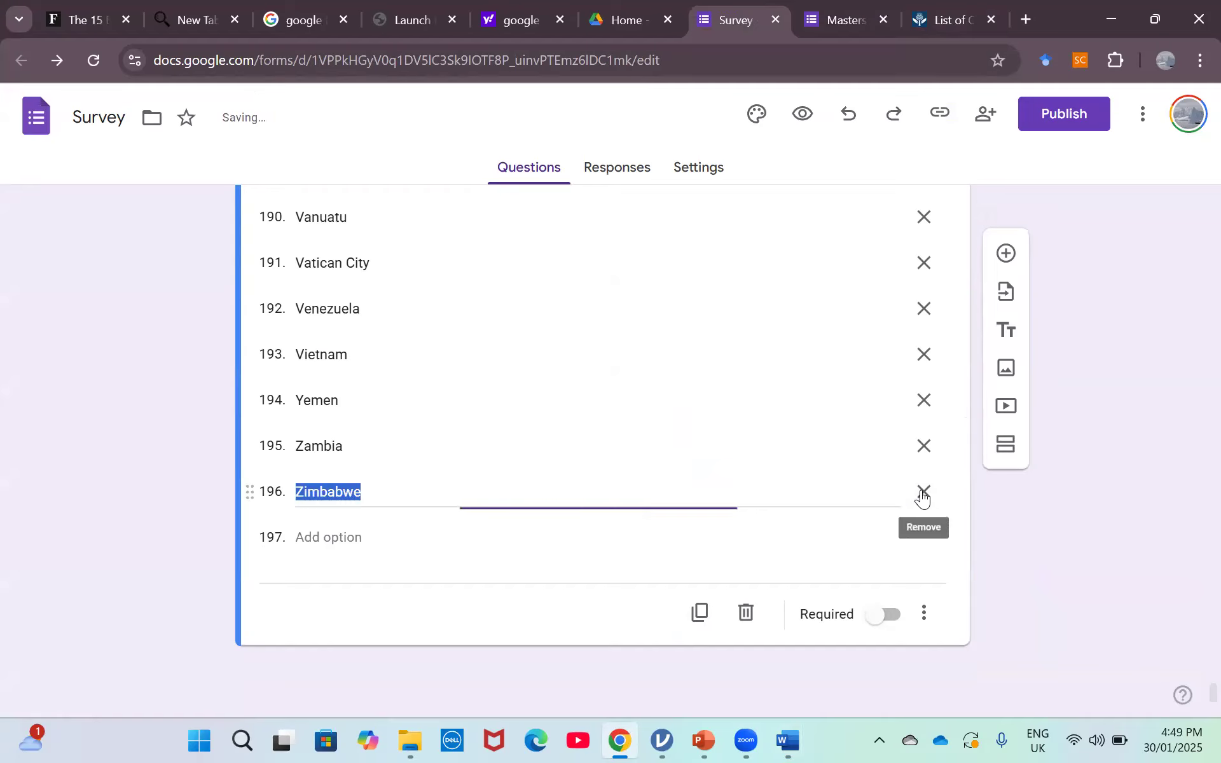
pyautogui.click(167, 506)
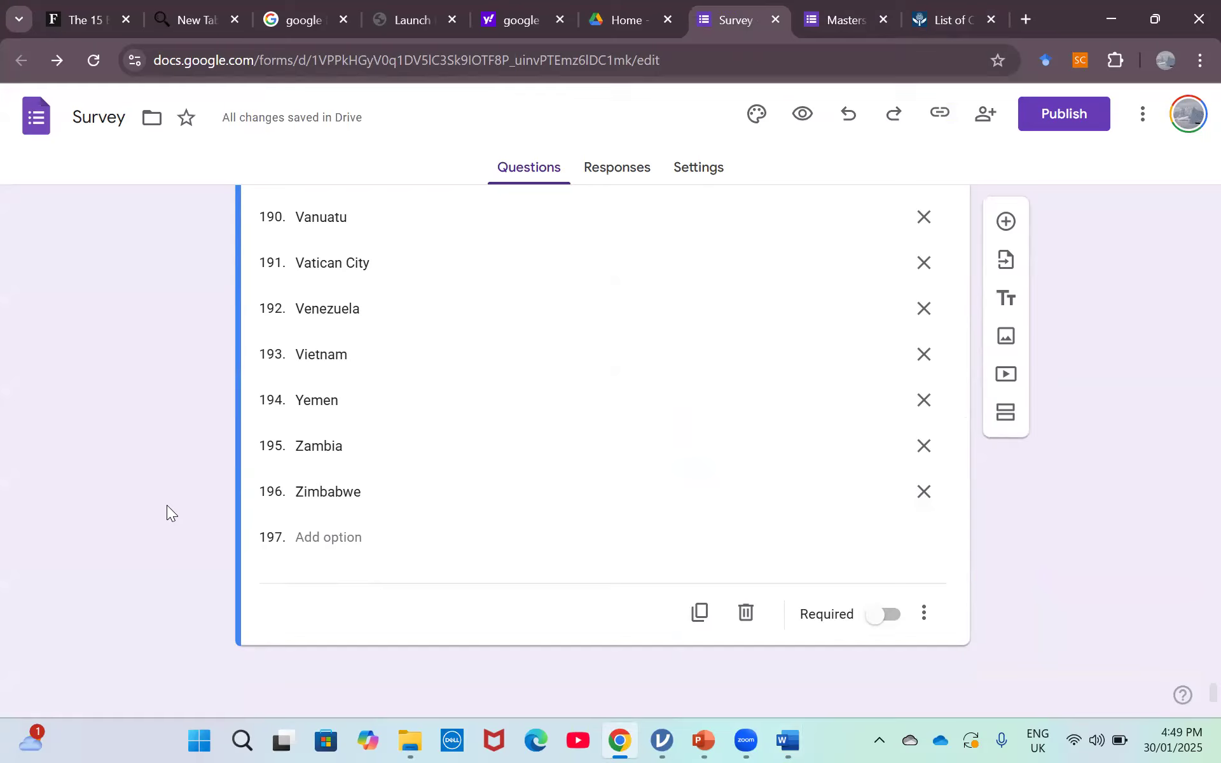
# Check the Location drop-down's country options from Zimbabwe back up to Afghanistan.
pyautogui.scroll(15, 167, 505)
pyautogui.scroll(15, 166, 505)
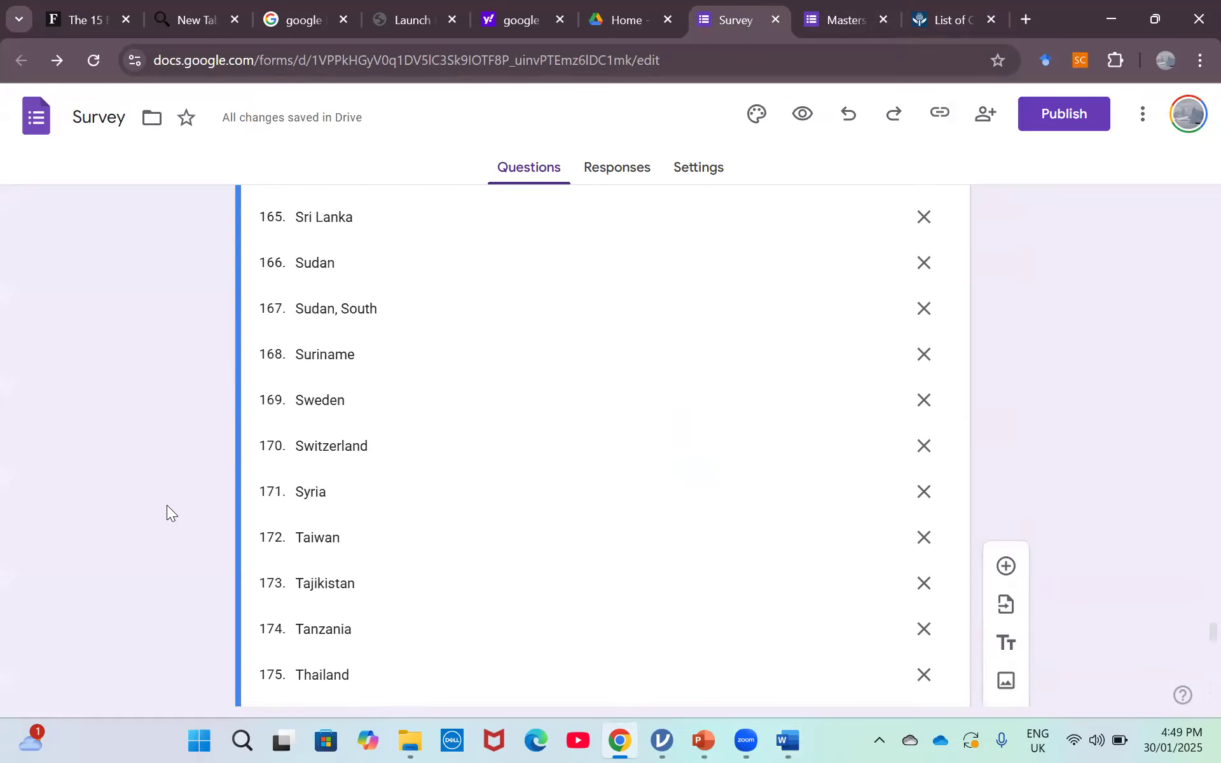
pyautogui.scroll(15, 166, 505)
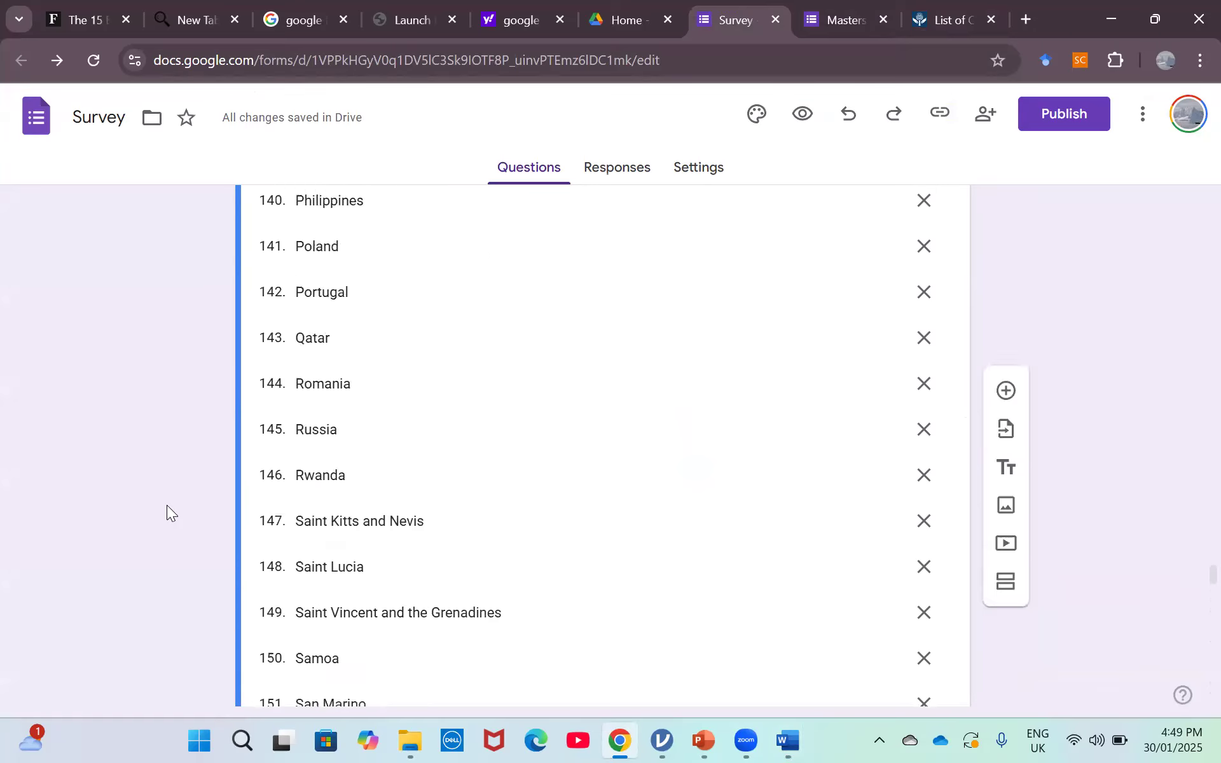
pyautogui.scroll(15, 166, 505)
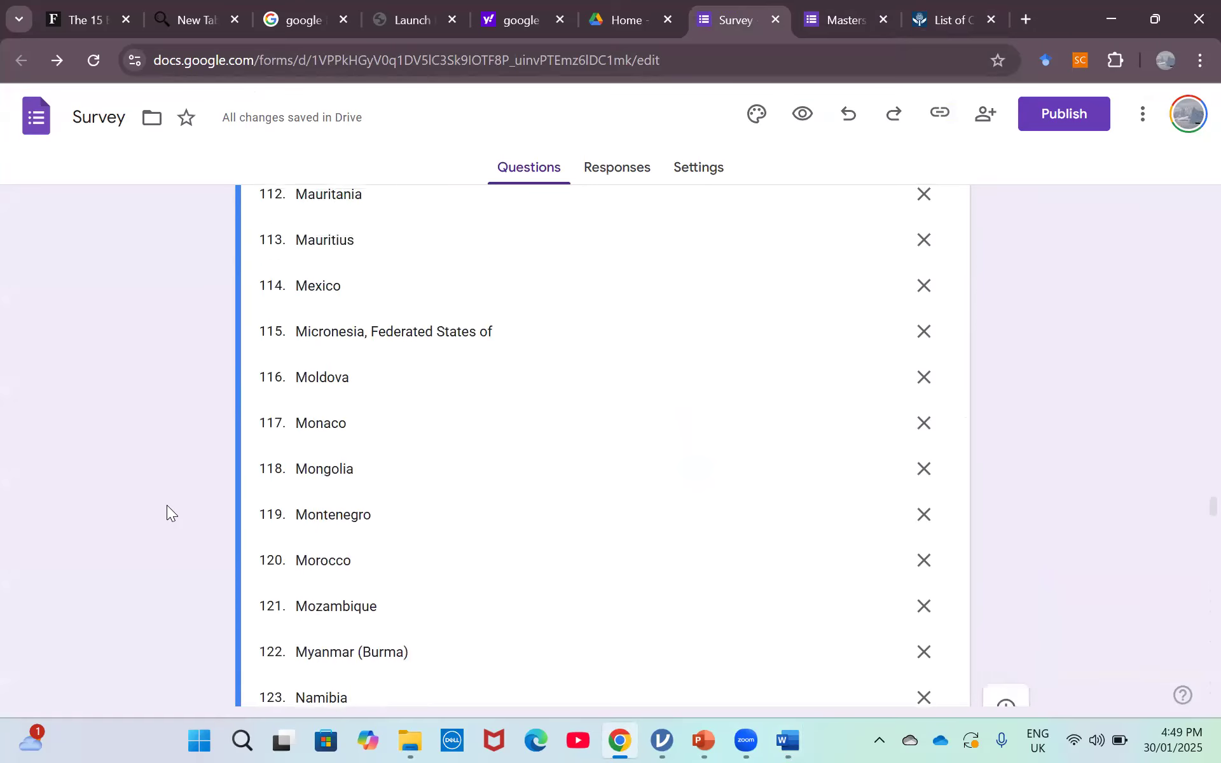
pyautogui.scroll(15, 166, 505)
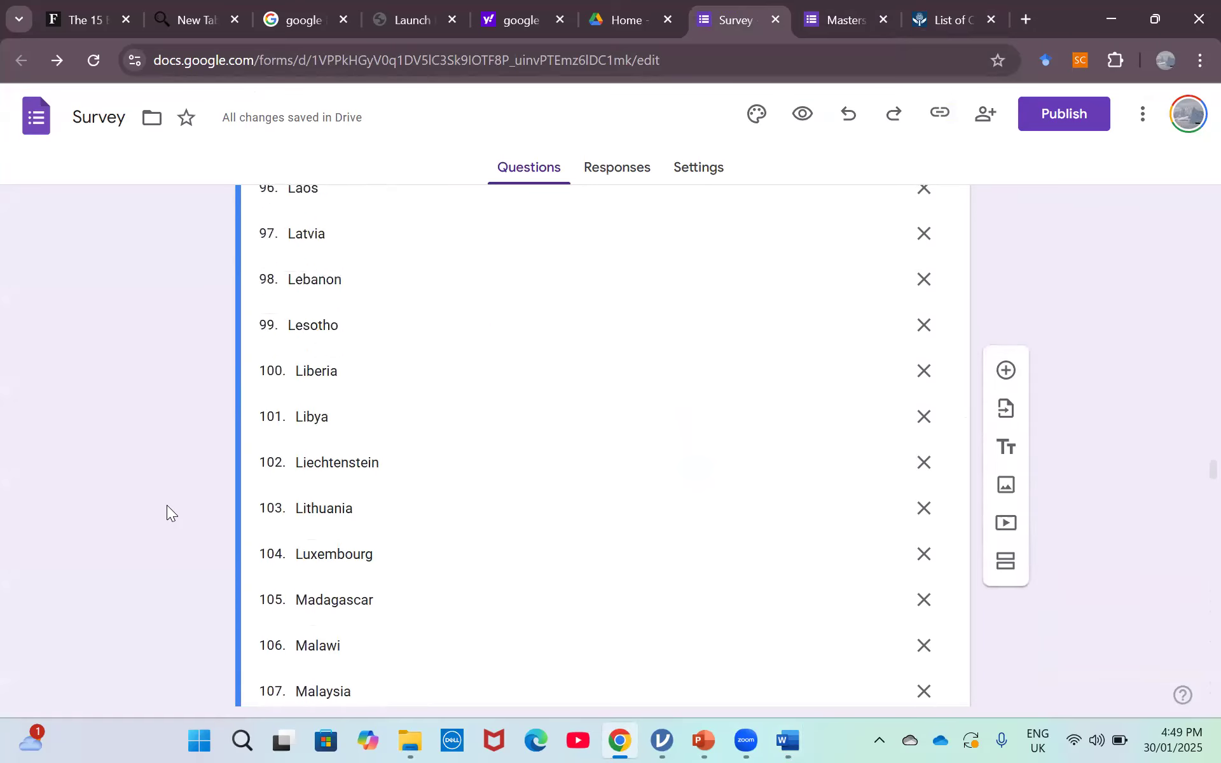
pyautogui.scroll(15, 166, 505)
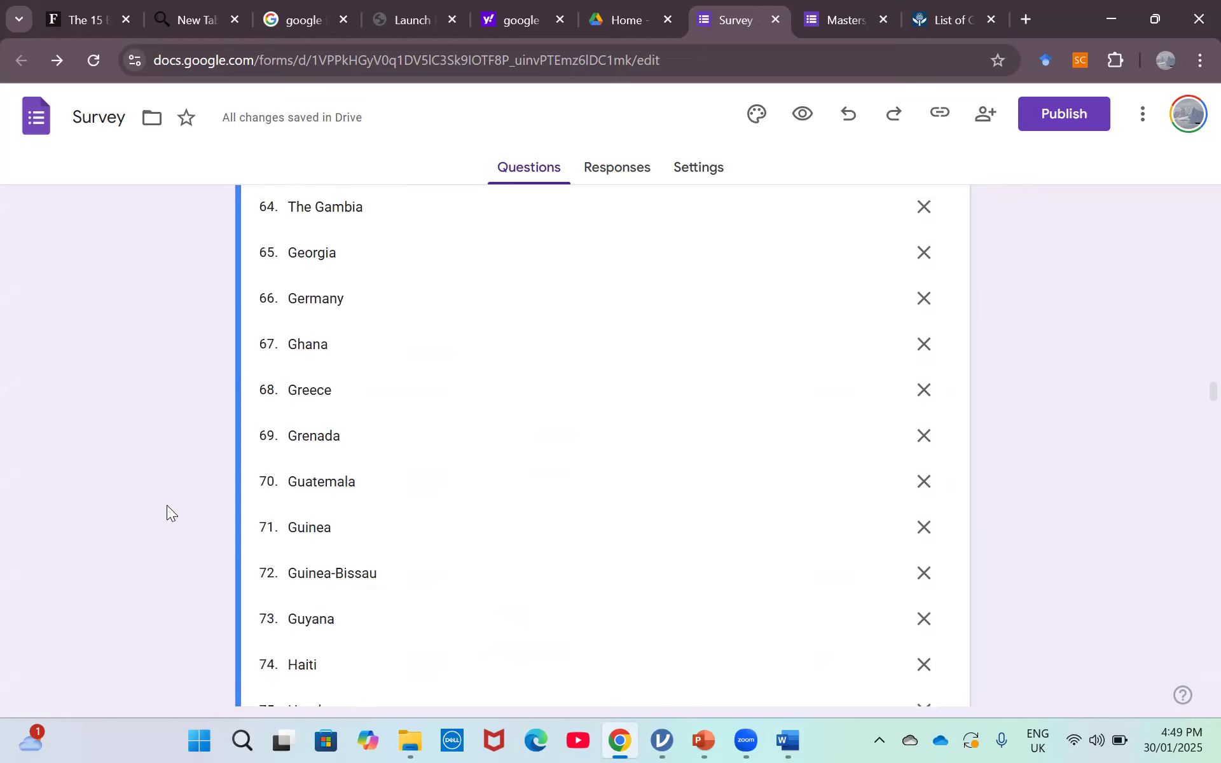
pyautogui.scroll(15, 166, 505)
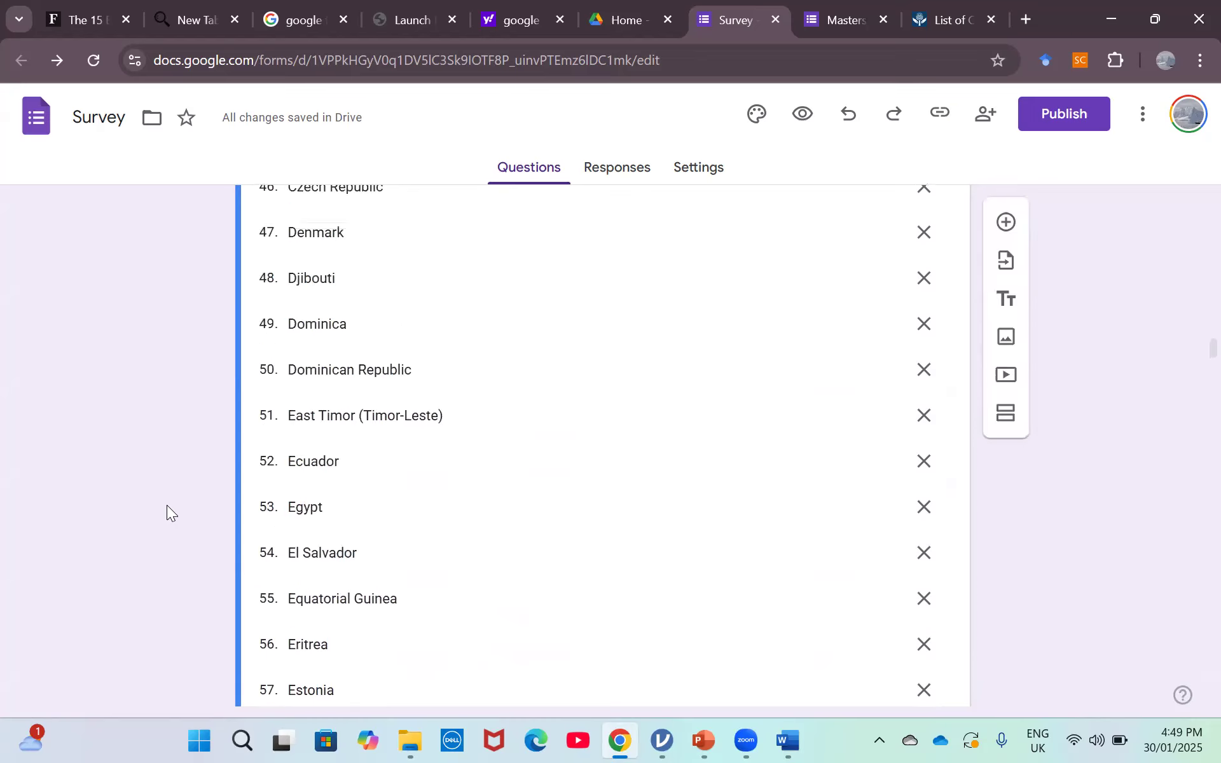
pyautogui.scroll(15, 167, 505)
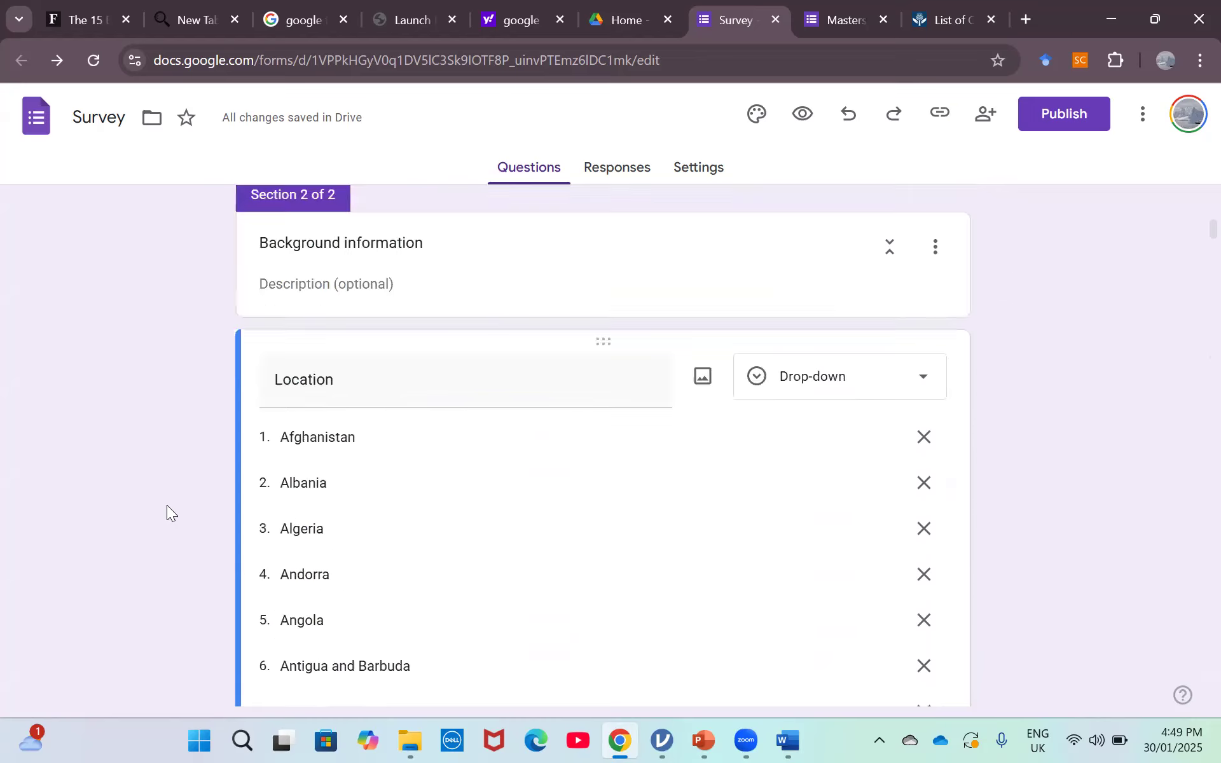
pyautogui.scroll(-4, 167, 505)
pyautogui.scroll(-20, 167, 505)
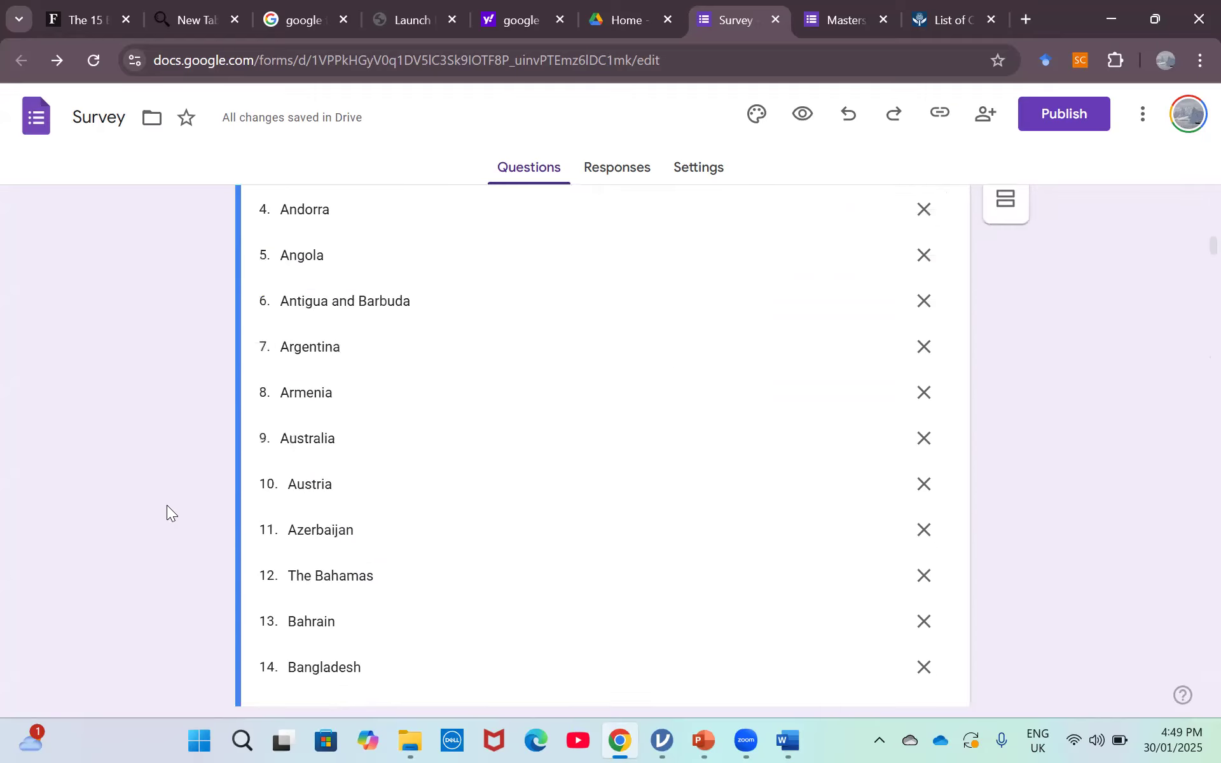
# Check the Location drop-down's countries down to Zimbabwe and make the question required.
pyautogui.scroll(-20, 167, 505)
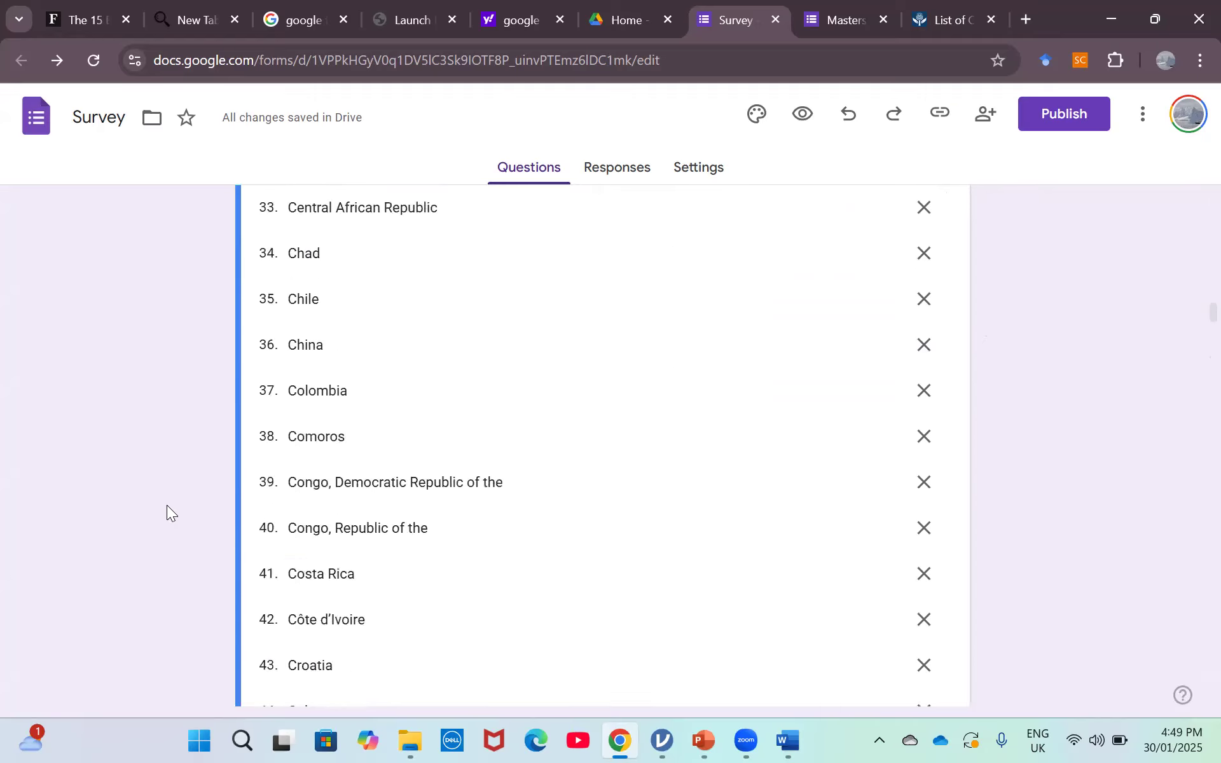
pyautogui.scroll(-20, 167, 505)
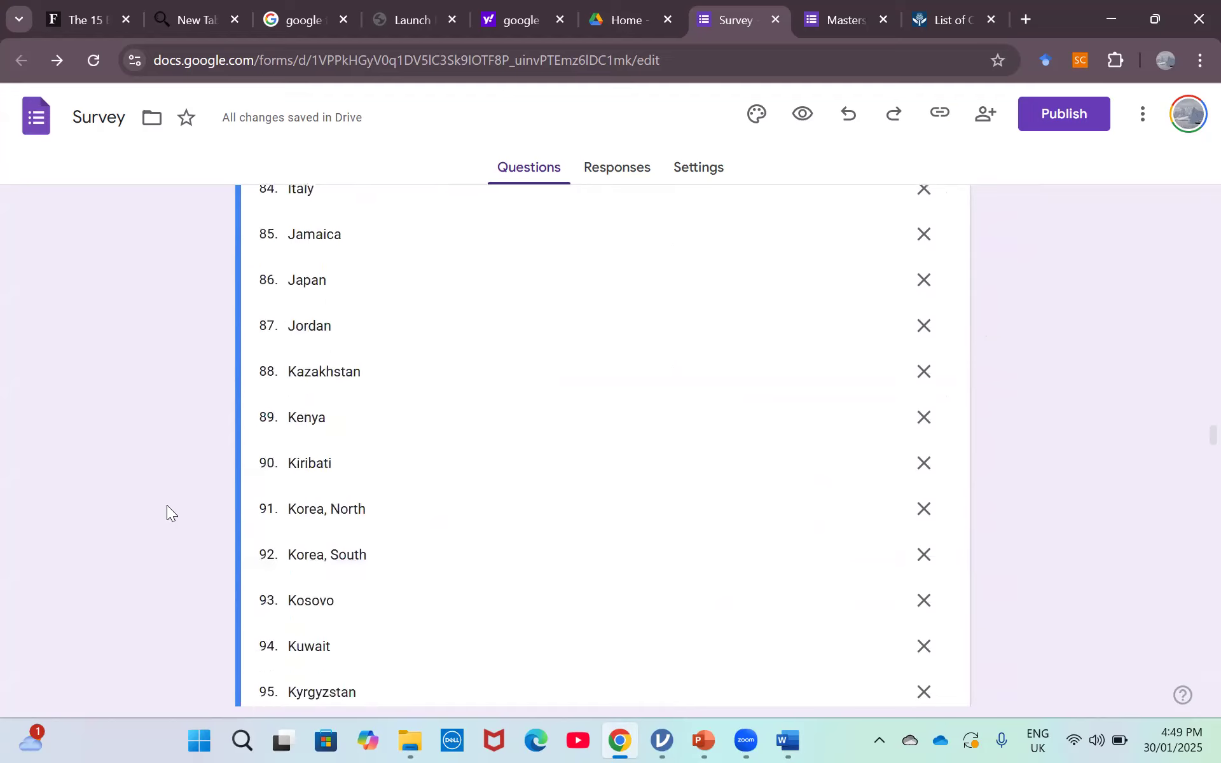
pyautogui.scroll(-20, 166, 505)
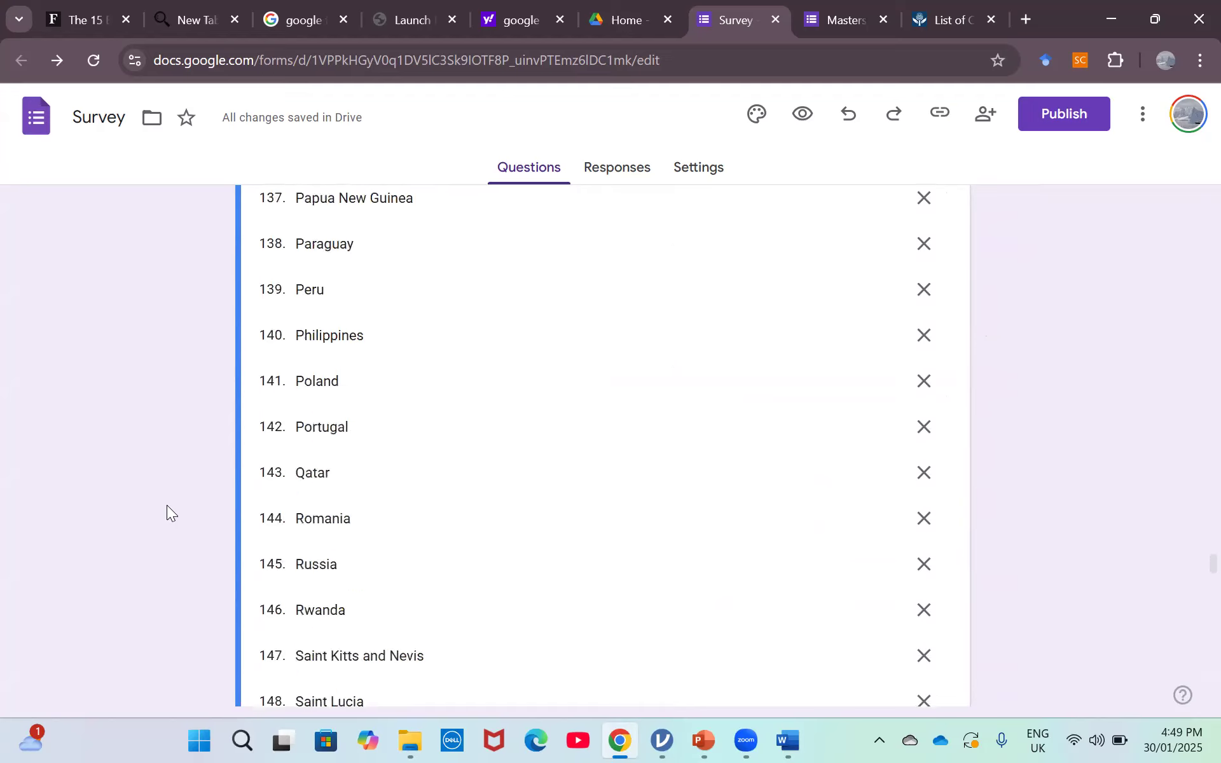
pyautogui.scroll(-15, 167, 505)
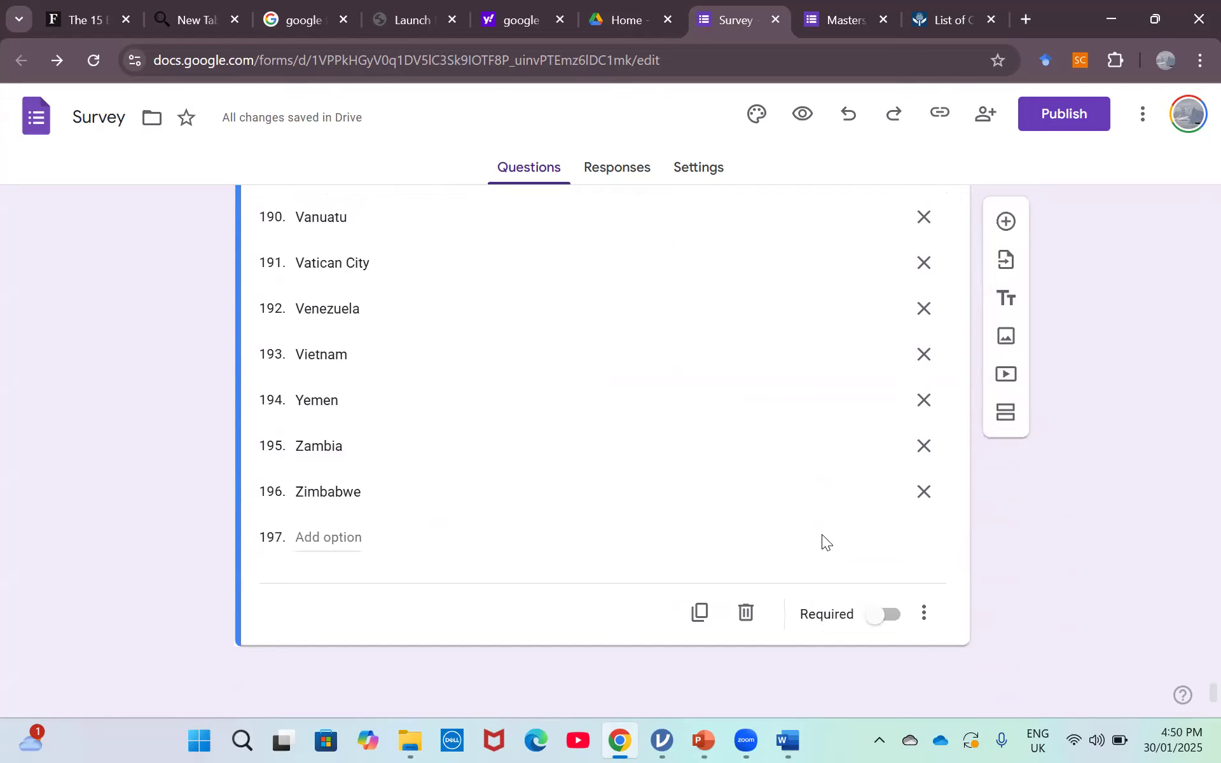
pyautogui.click(891, 615)
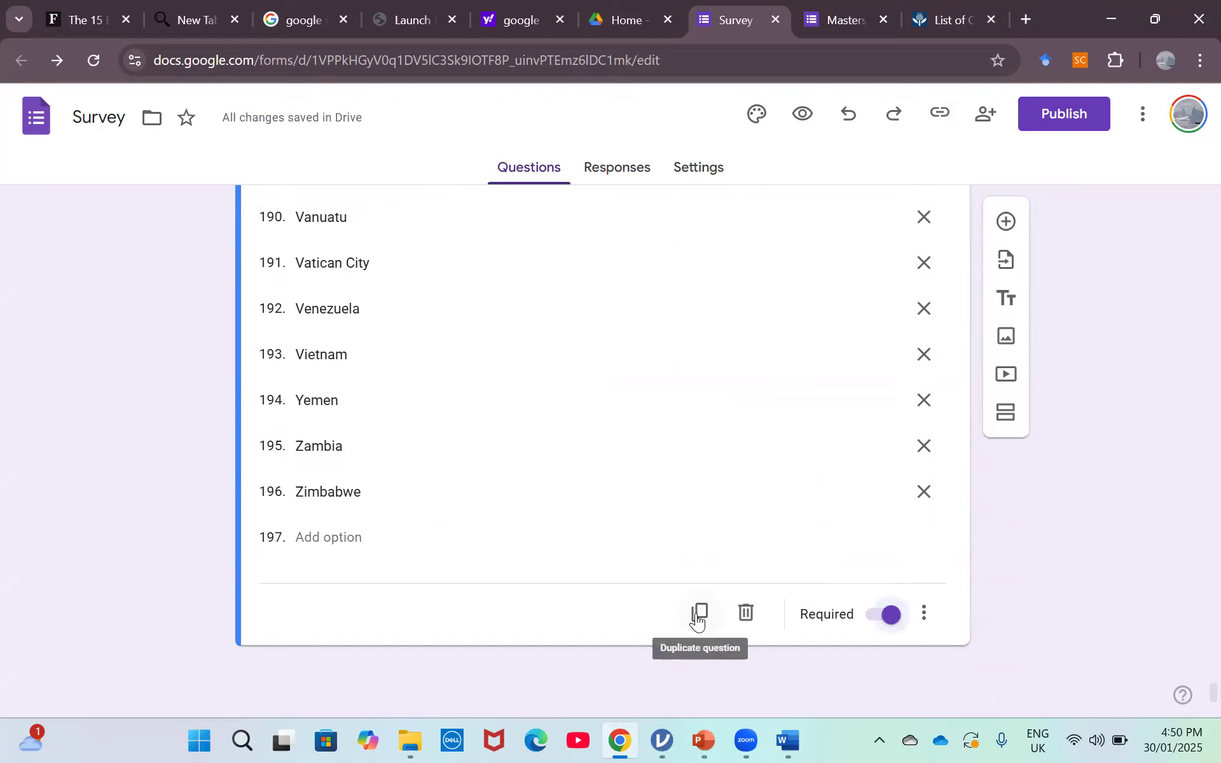
# Add a multiple-choice question titled "Job position" below the Location question.
pyautogui.click(1016, 224)
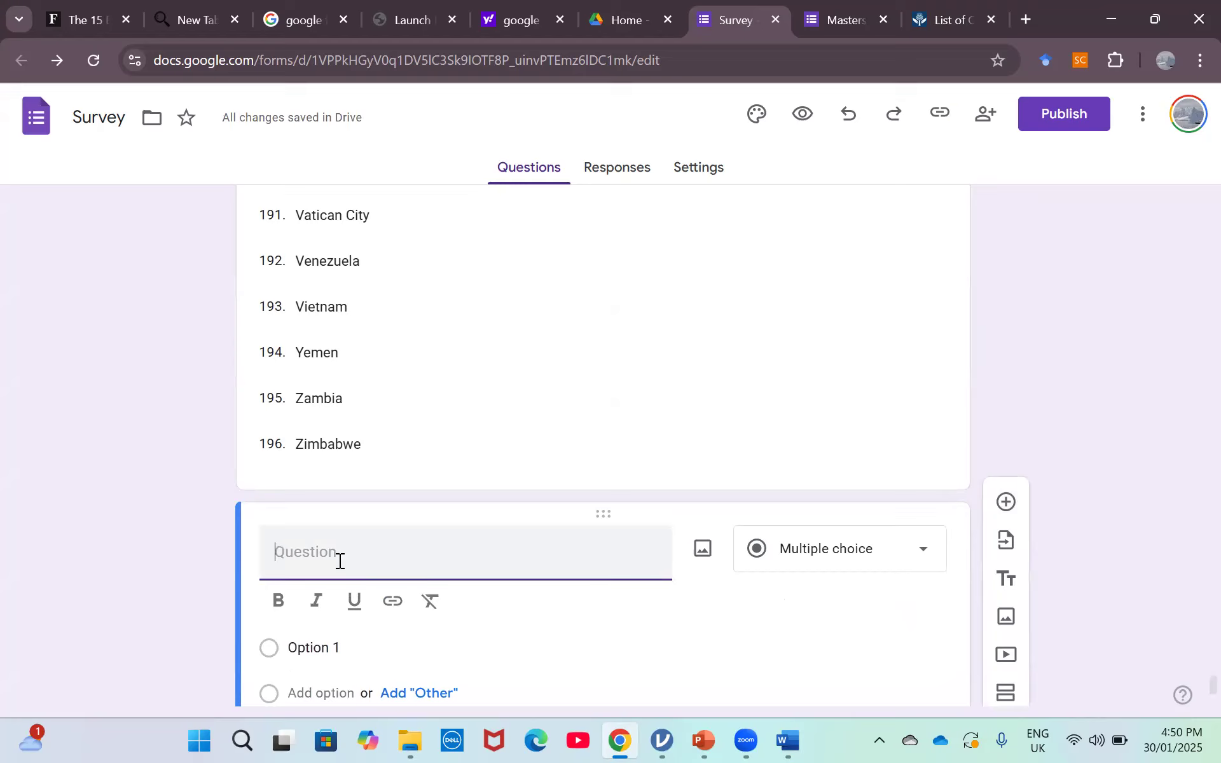
pyautogui.write('Job potion')
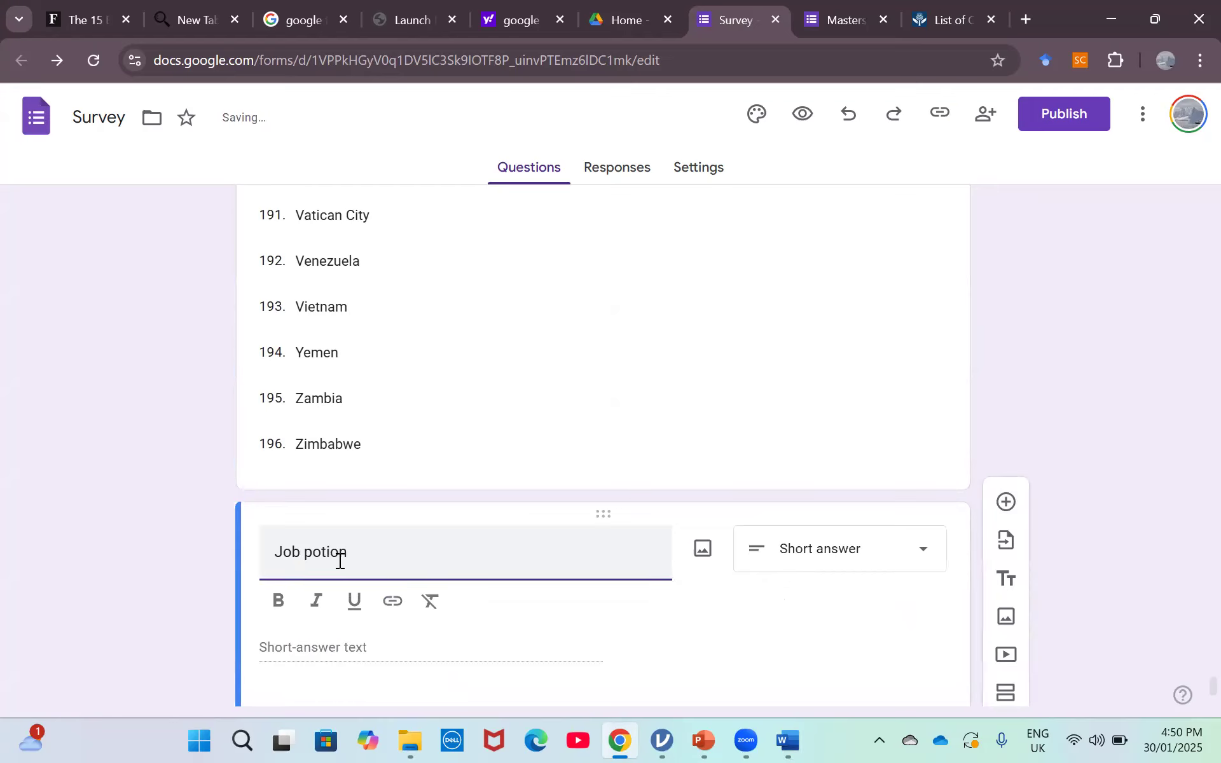
pyautogui.press('BackSpace')
pyautogui.press('BackSpace')
pyautogui.press('BackSpace')
pyautogui.write('sition')
pyautogui.click(831, 563)
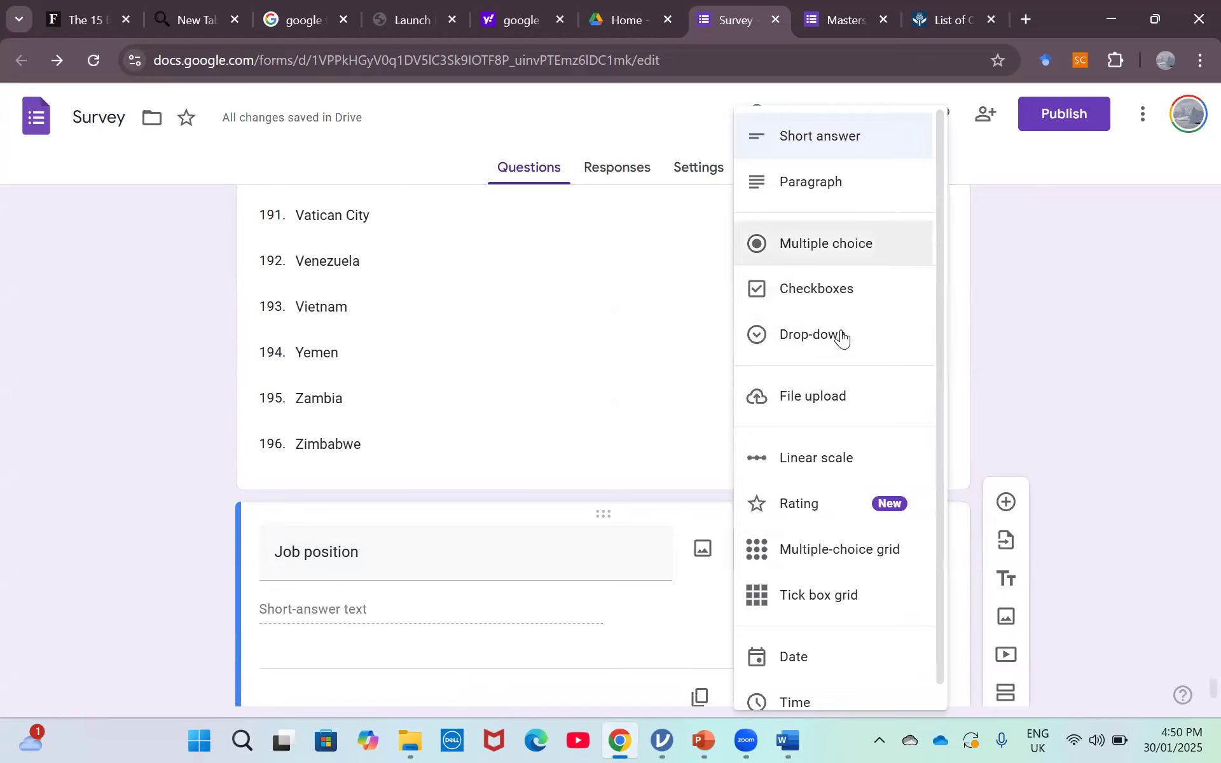
pyautogui.click(843, 251)
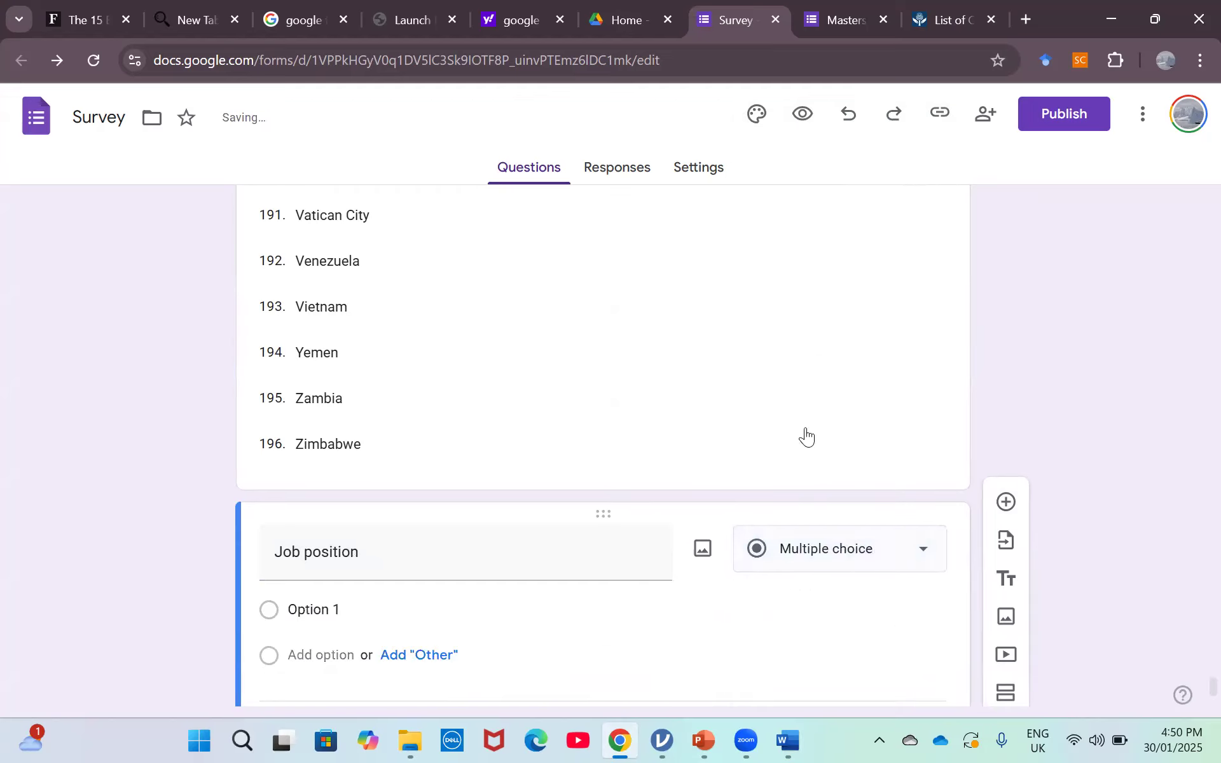
# Replace Option 1 of the Job position question with "Doctor" and add an "Other" option.
pyautogui.click(350, 609)
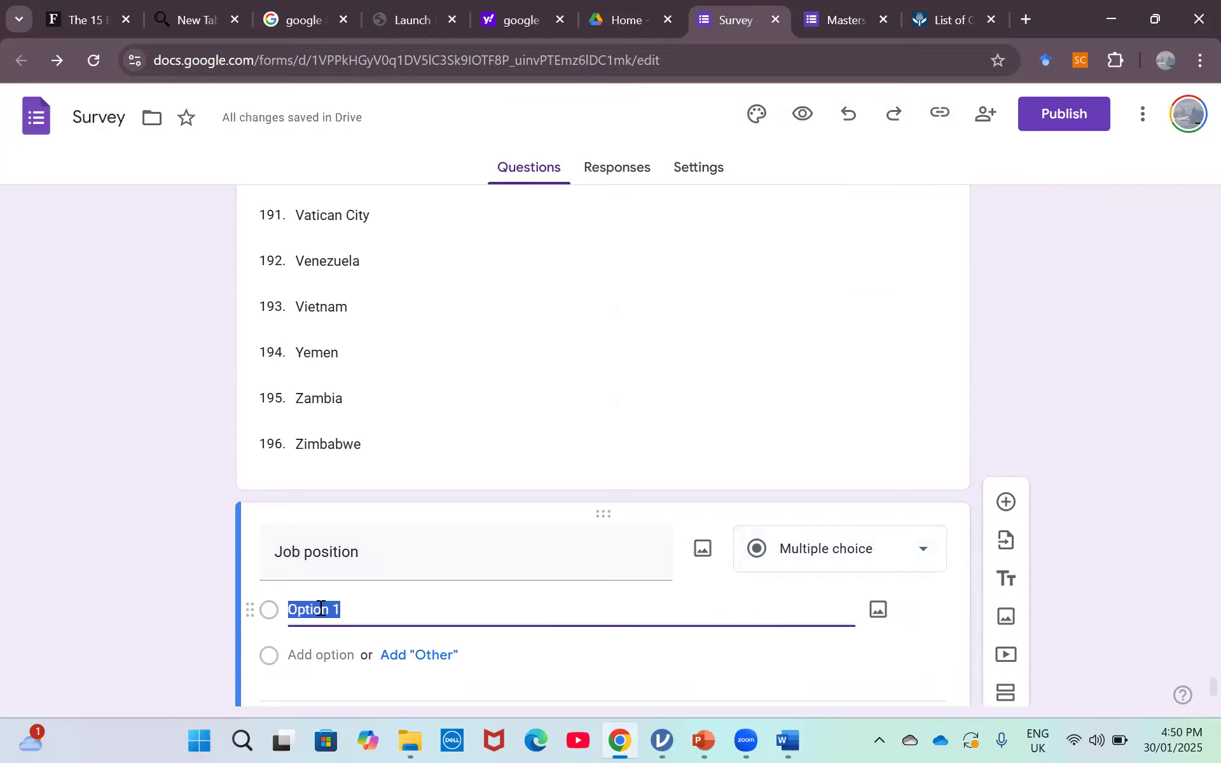
pyautogui.write('Doctor')
pyautogui.click(158, 608)
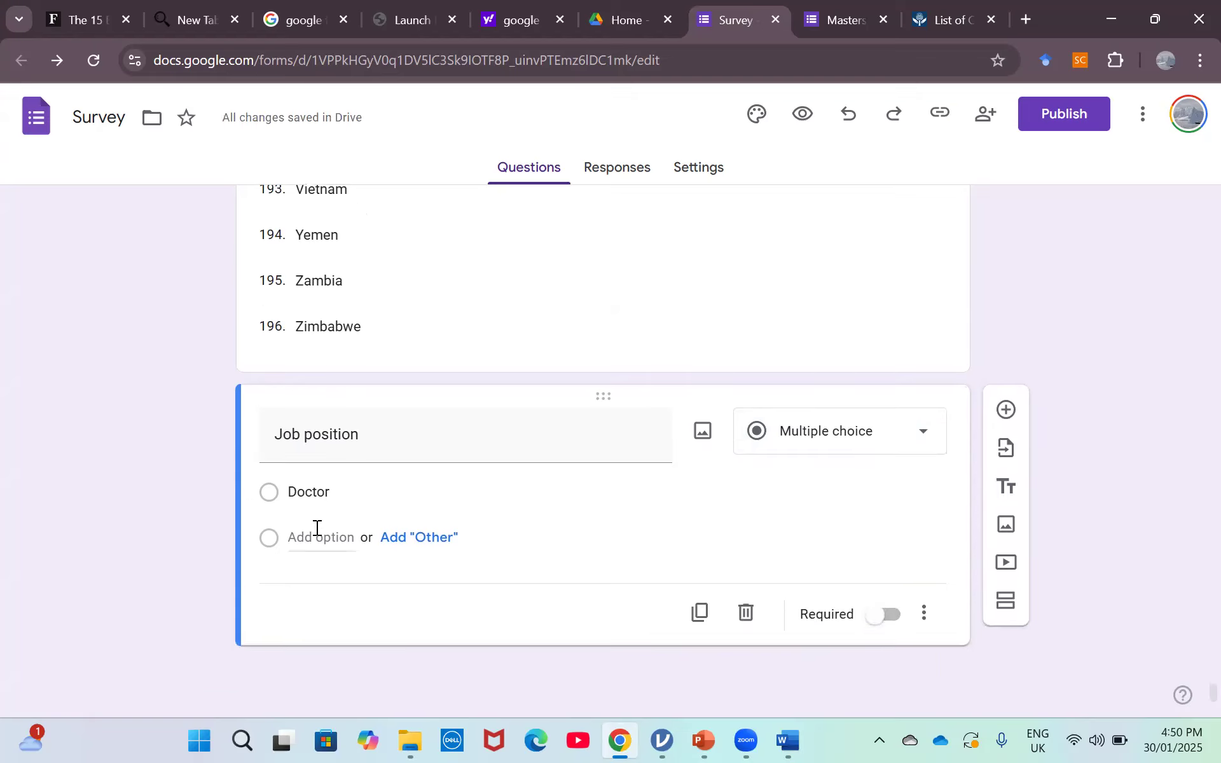
pyautogui.click(397, 540)
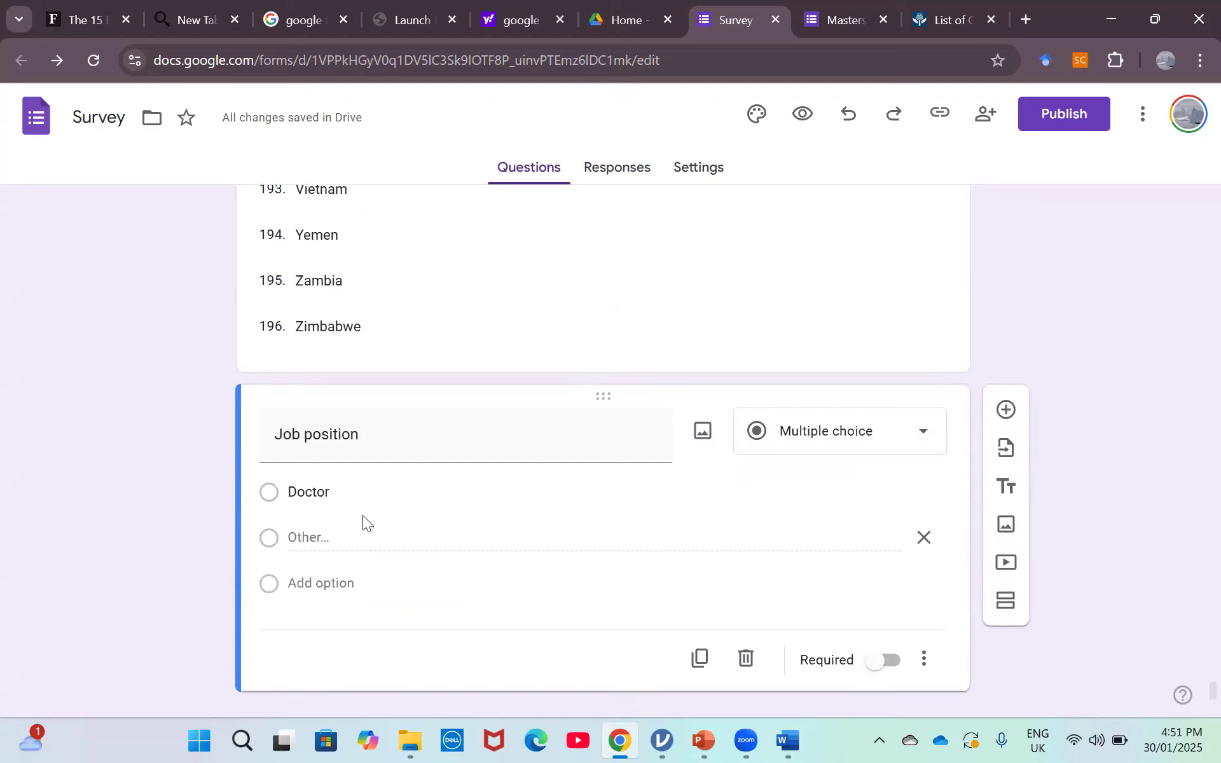
# Insert the options "Teacher" and "Pharmacist" after "Doctor" in the Job position question.
pyautogui.click(391, 497)
pyautogui.press('Return')
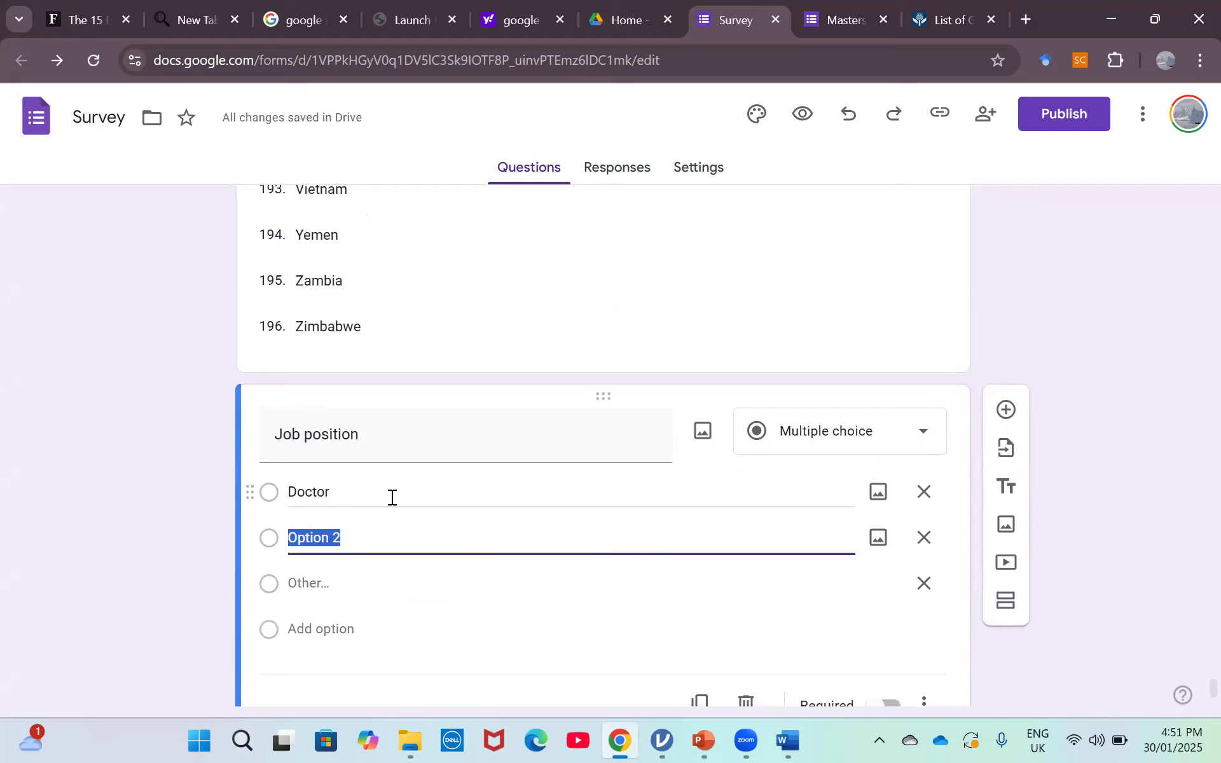
pyautogui.write('Teacher')
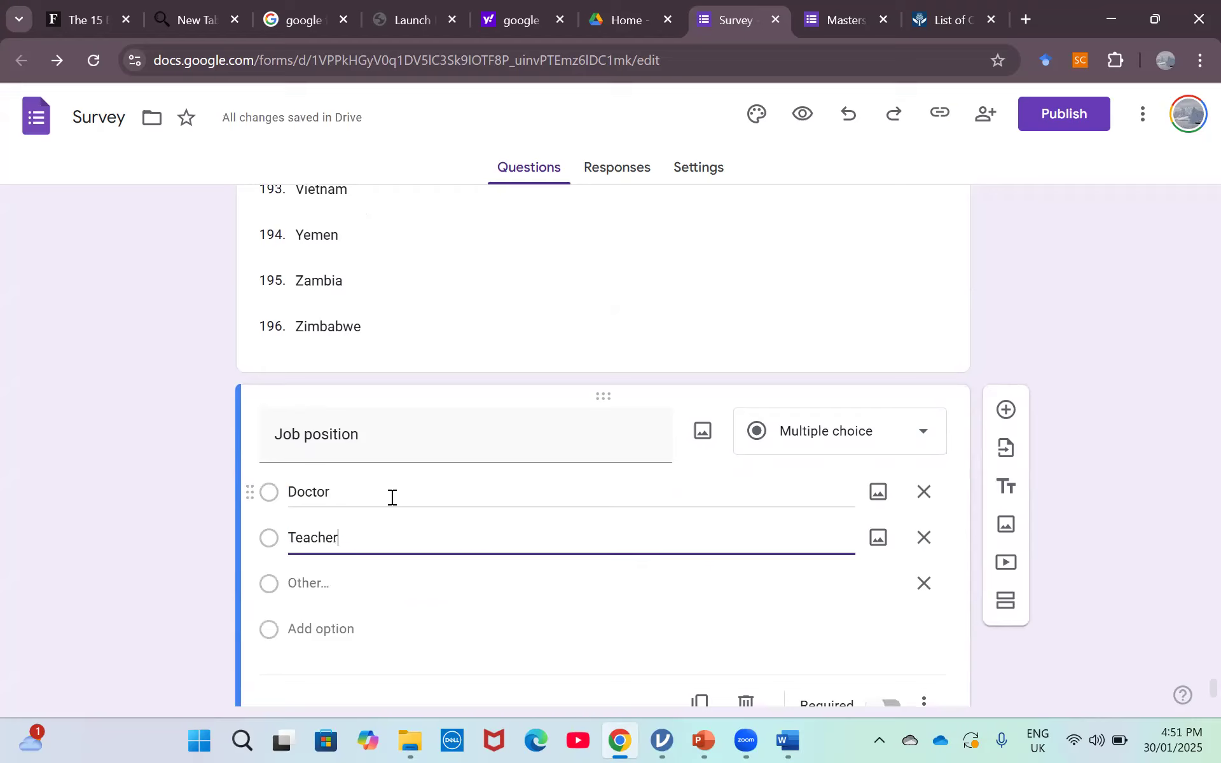
pyautogui.press('Return')
pyautogui.write('Pharmac')
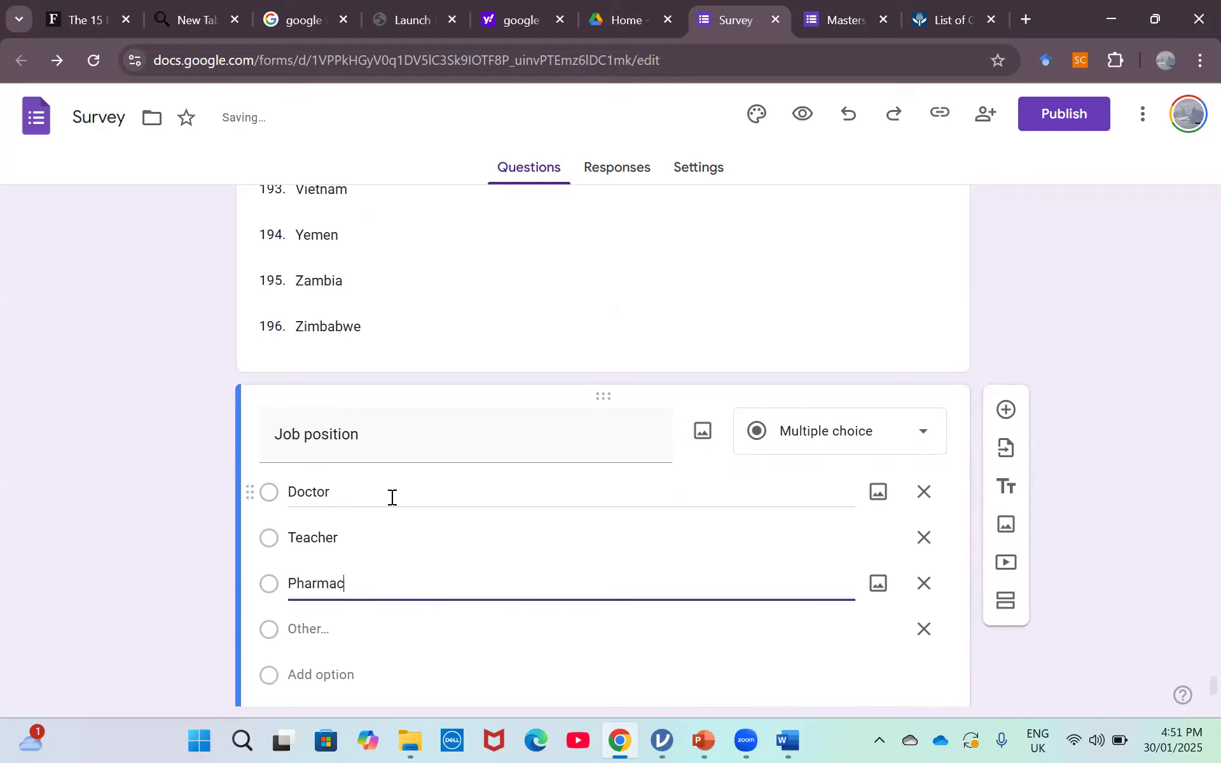
pyautogui.write('ist')
# Insert the option "Construction engineer" after "Pharmacist" in the Job position question.
pyautogui.press('Return')
pyautogui.write('Co')
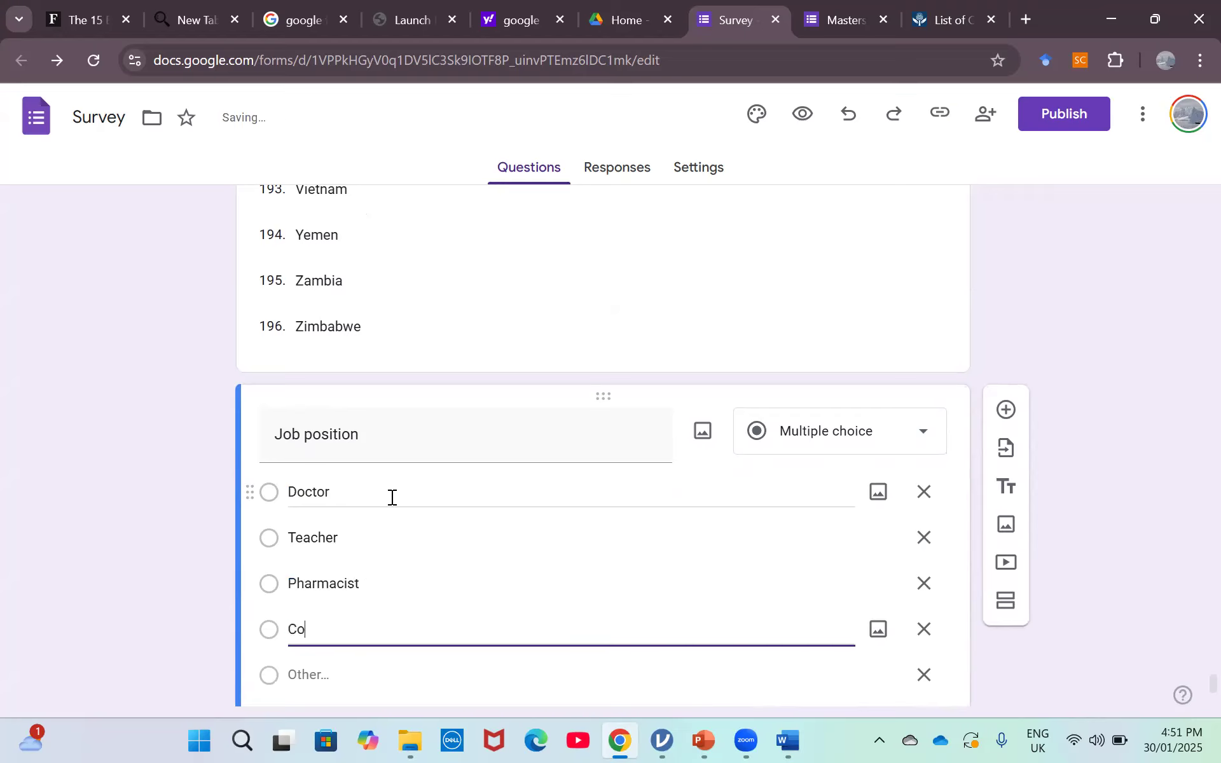
pyautogui.write('nstruction engine')
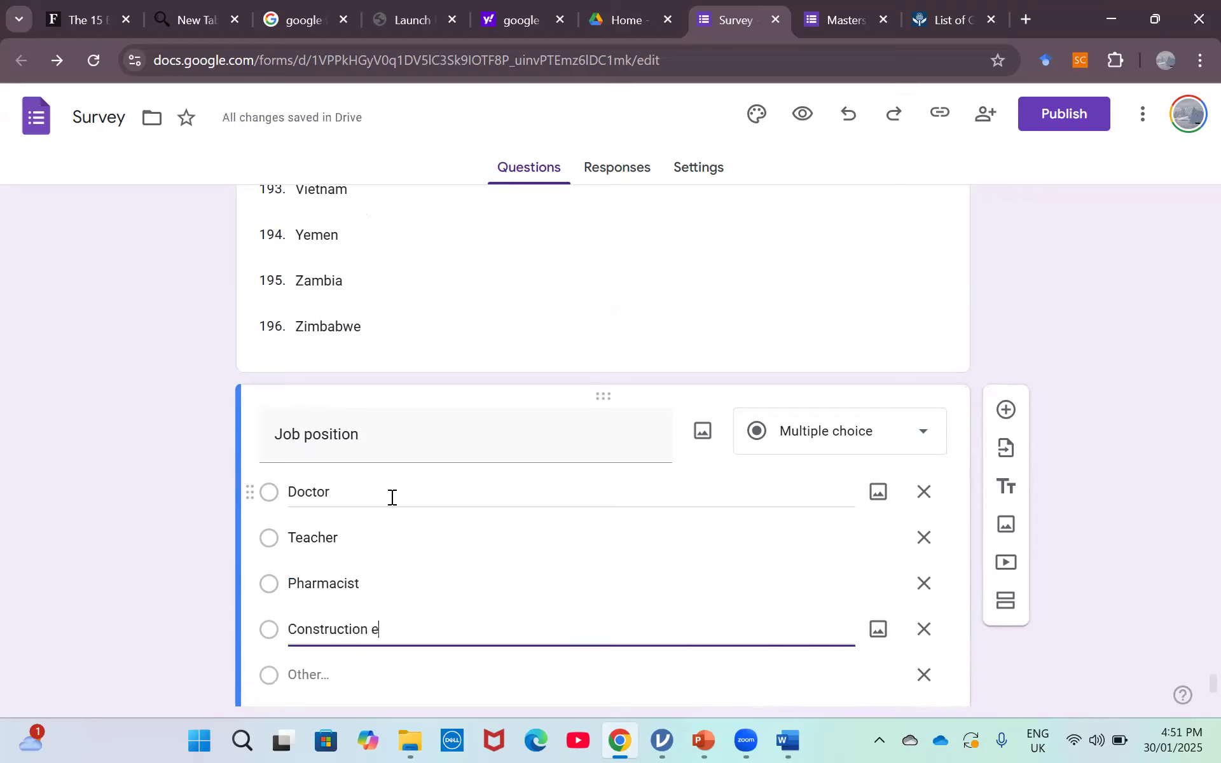
pyautogui.press('BackSpace')
pyautogui.press('BackSpace')
pyautogui.press('BackSpace')
pyautogui.write('ineer')
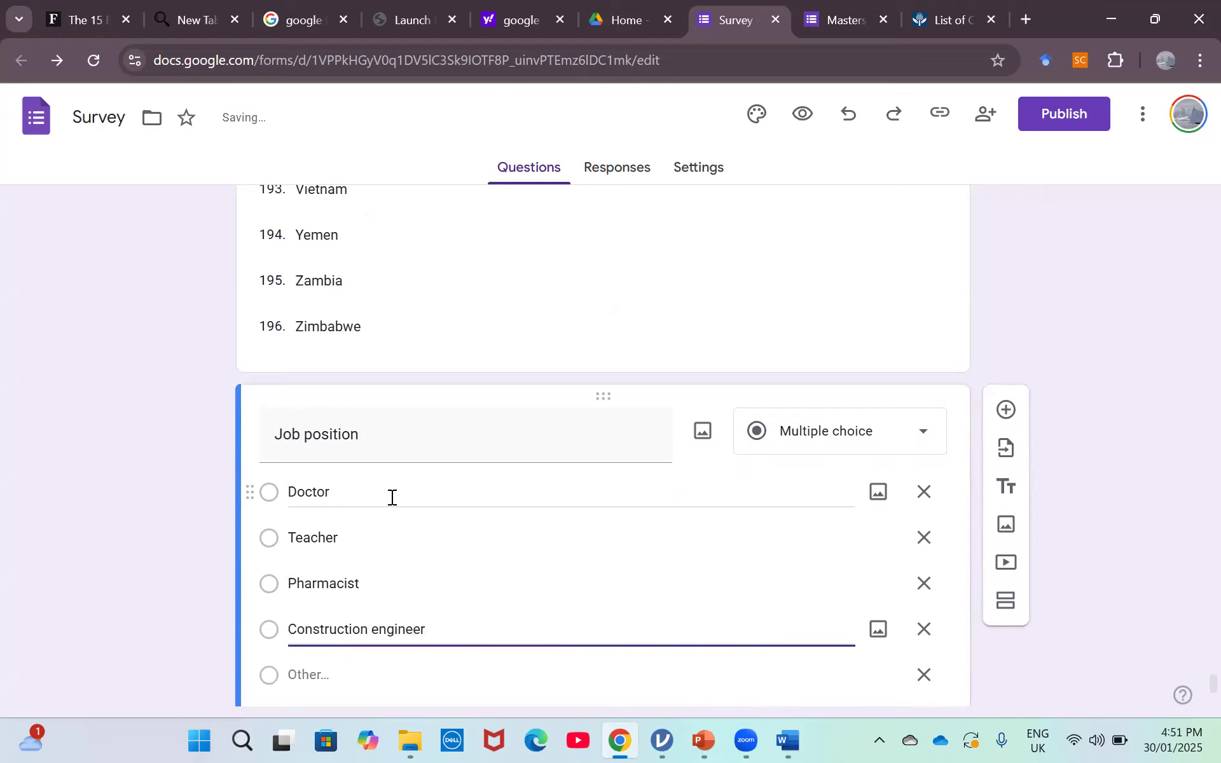
pyautogui.click(184, 622)
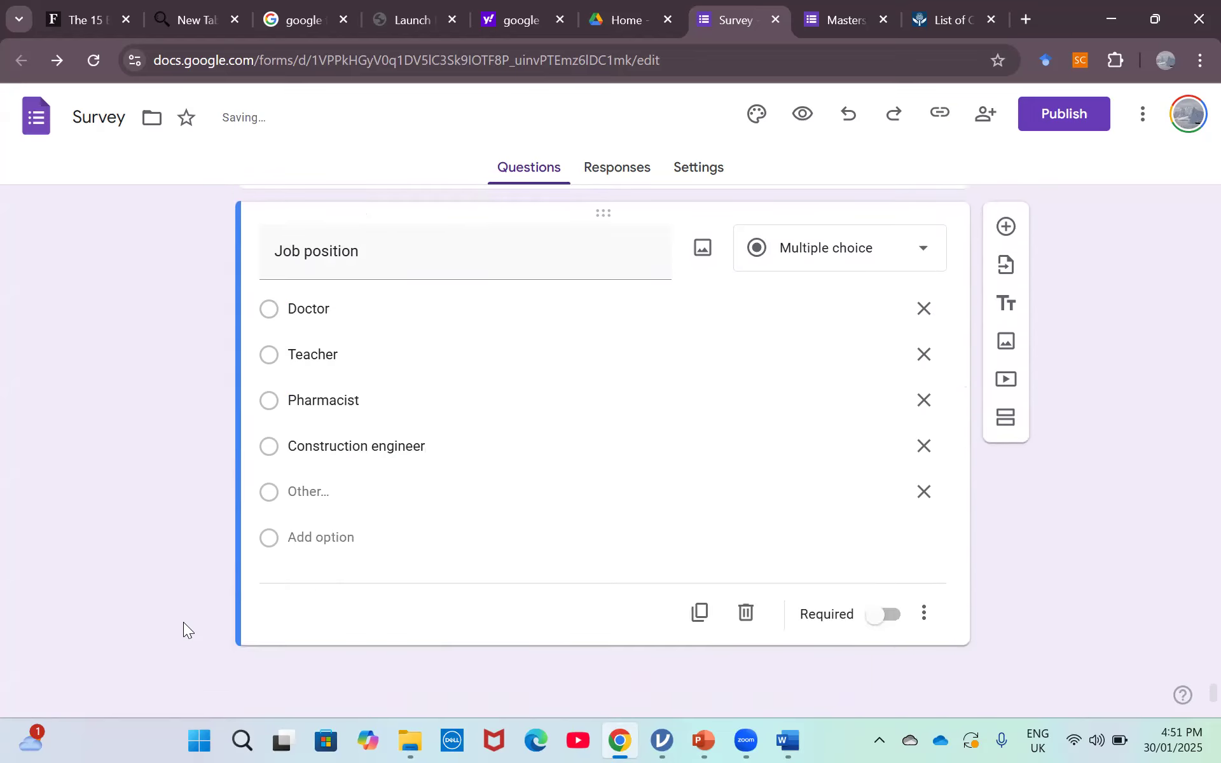
# Remove the "Other" option from the Job position question and add it back after "Construction engineer".
pyautogui.click(926, 492)
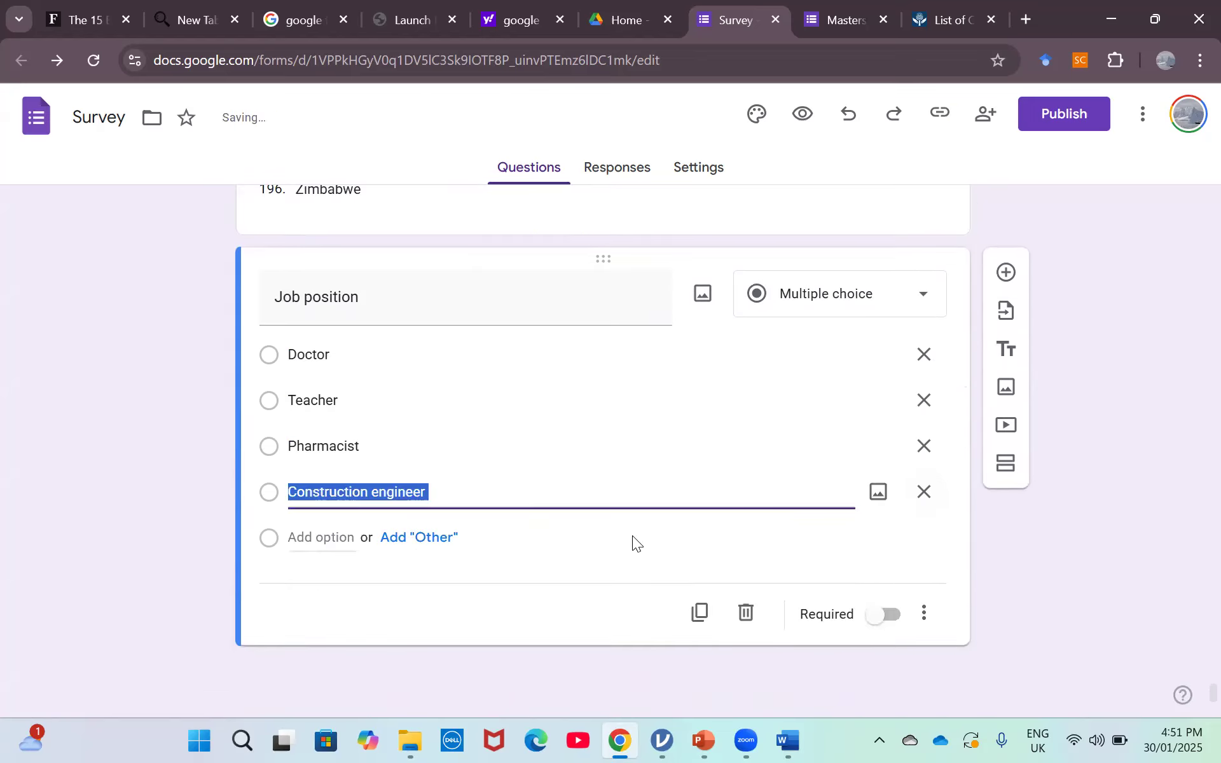
pyautogui.click(425, 540)
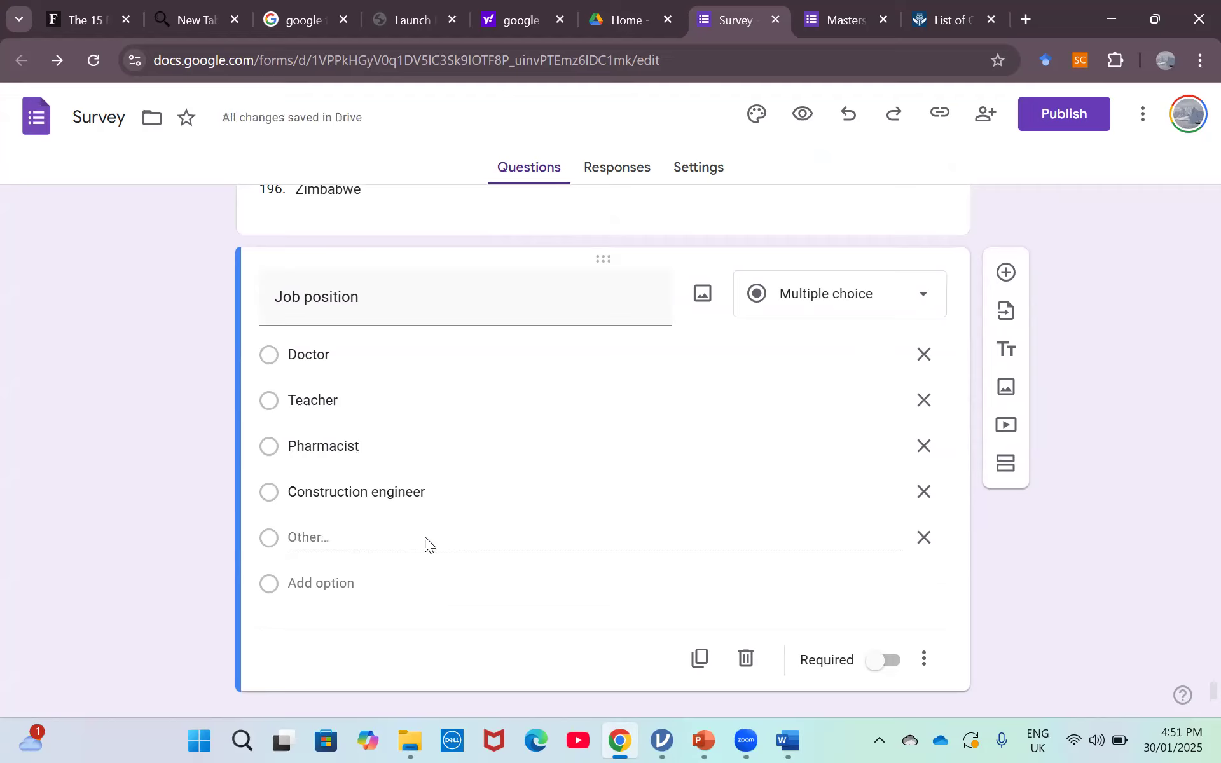
pyautogui.scroll(5, 172, 521)
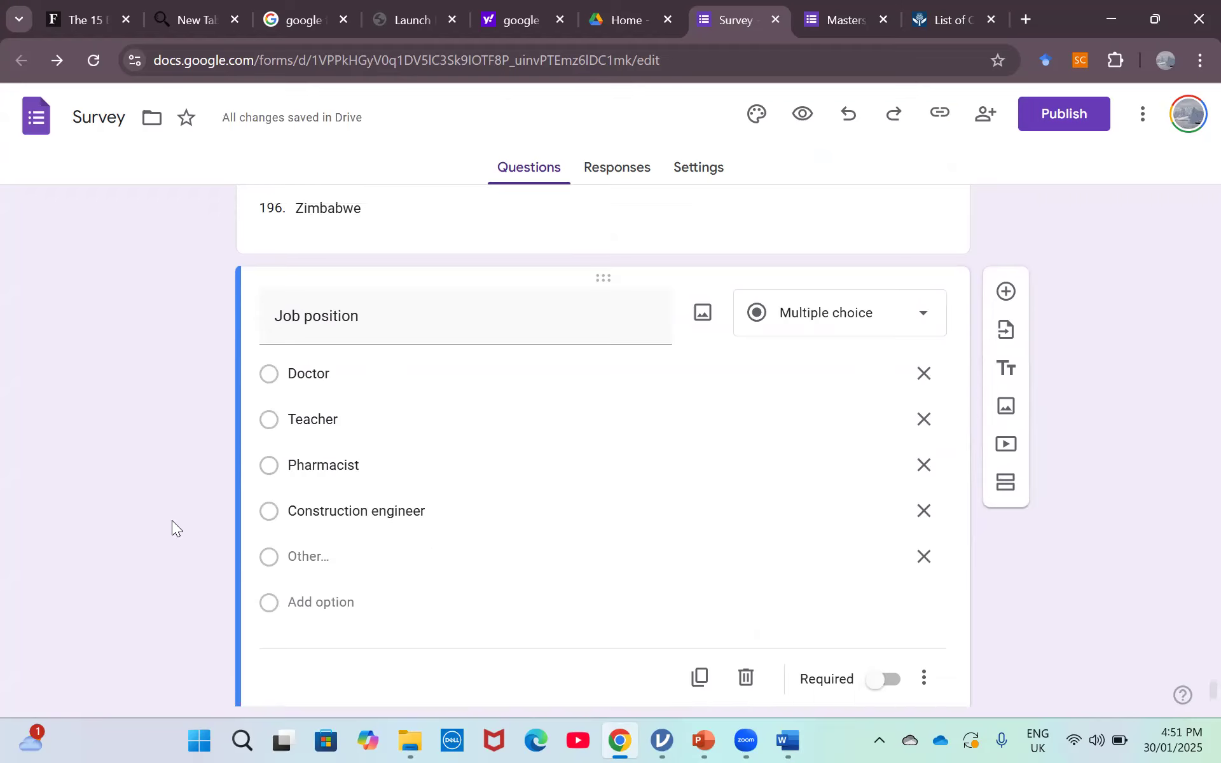
pyautogui.scroll(-5, 172, 520)
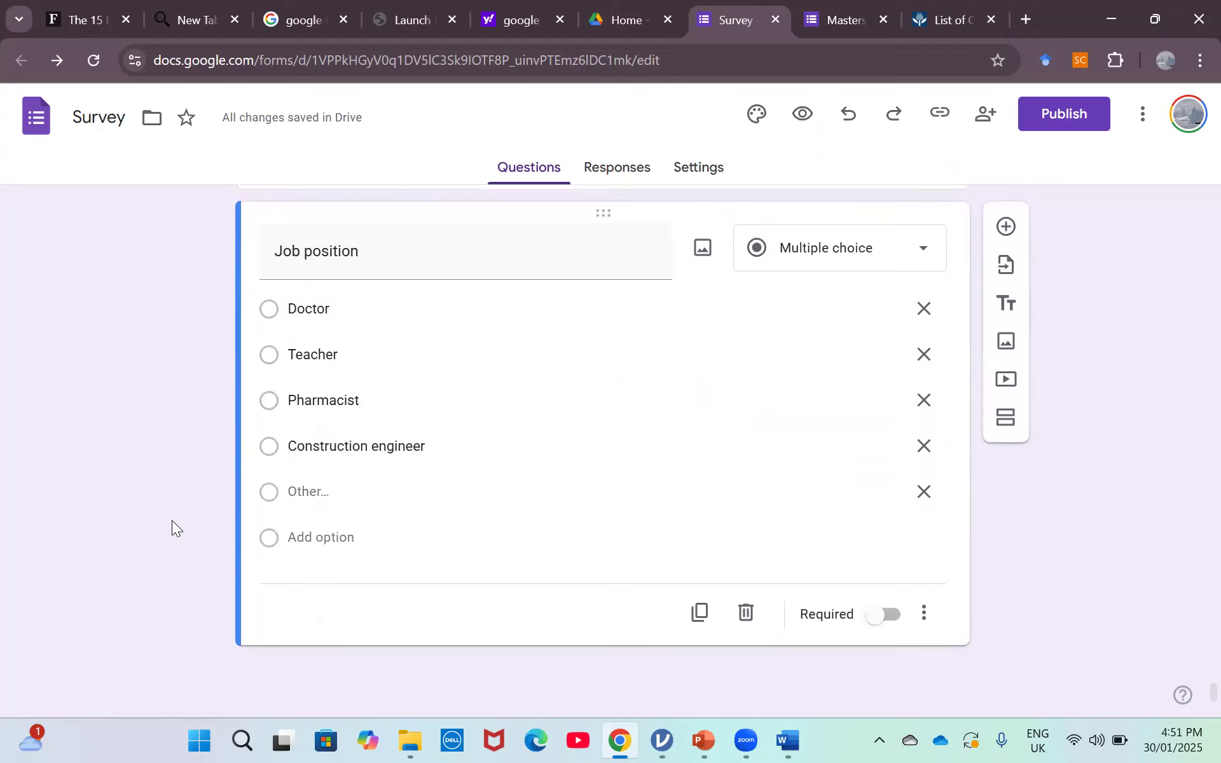
# Bring up the open Word documents to switch to Word.
pyautogui.moveTo(788, 741)
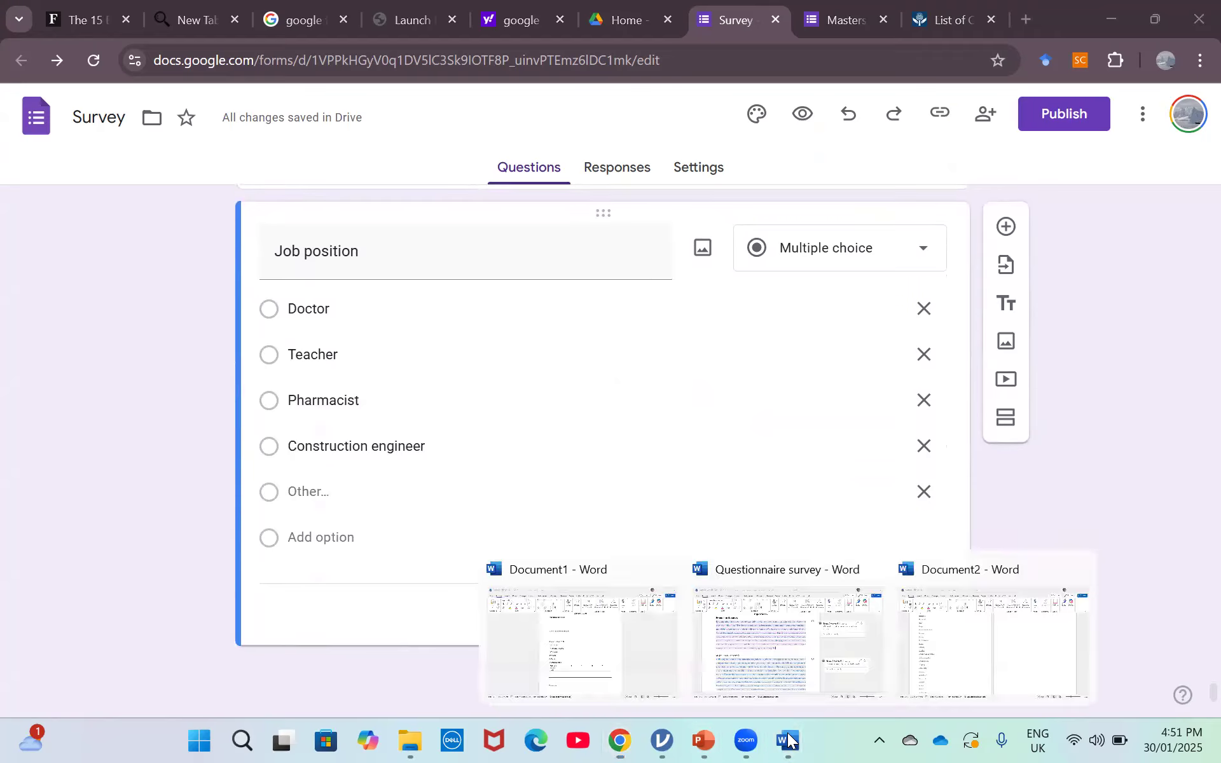
# Switch to the Document1 questionnaire draft in Word and review the layout of Section 2: Risks of AI.
pyautogui.click(619, 642)
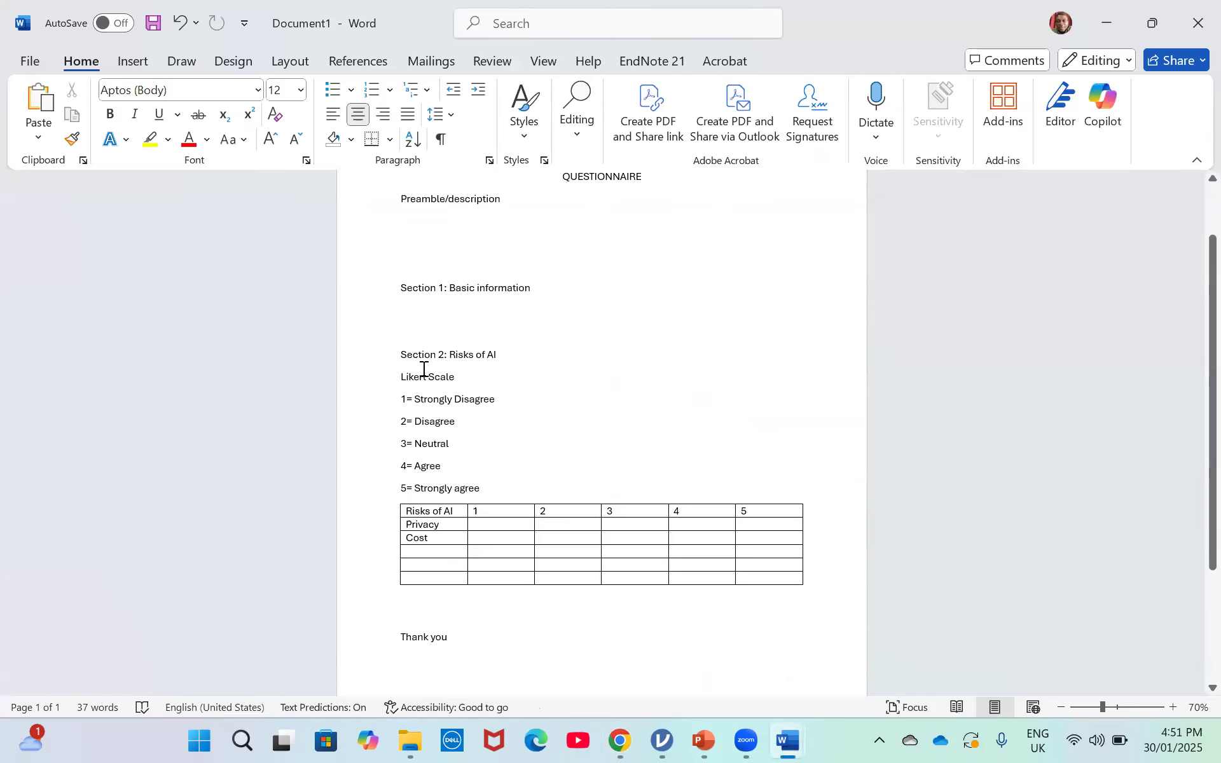
pyautogui.click(398, 357)
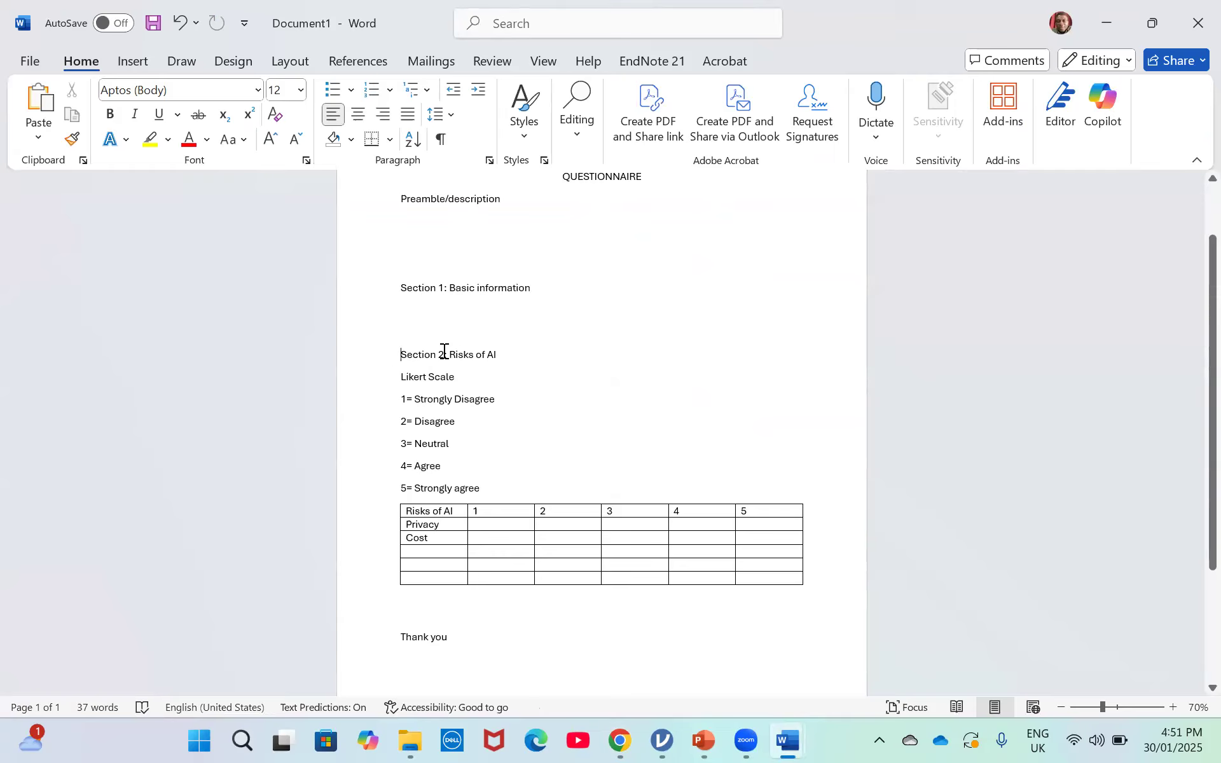
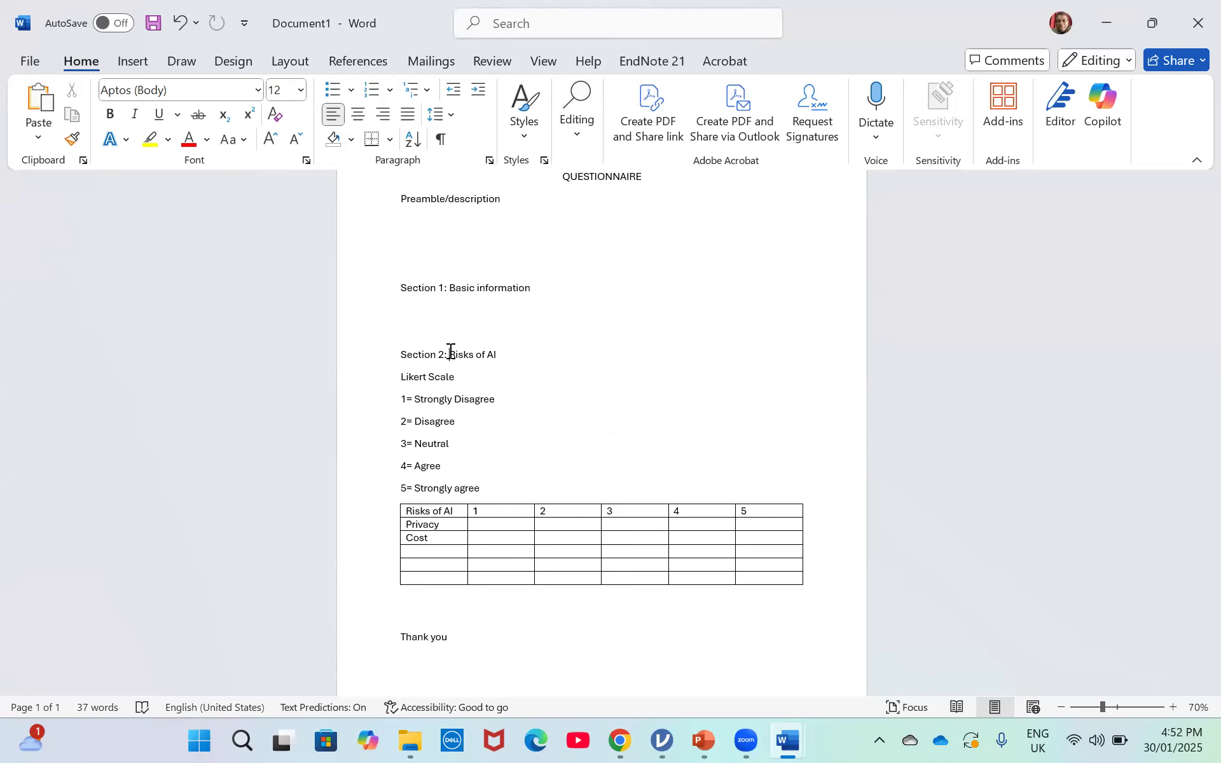
# Switch back to the Survey form in Chrome and make the Job position question required.
pyautogui.moveTo(706, 741)
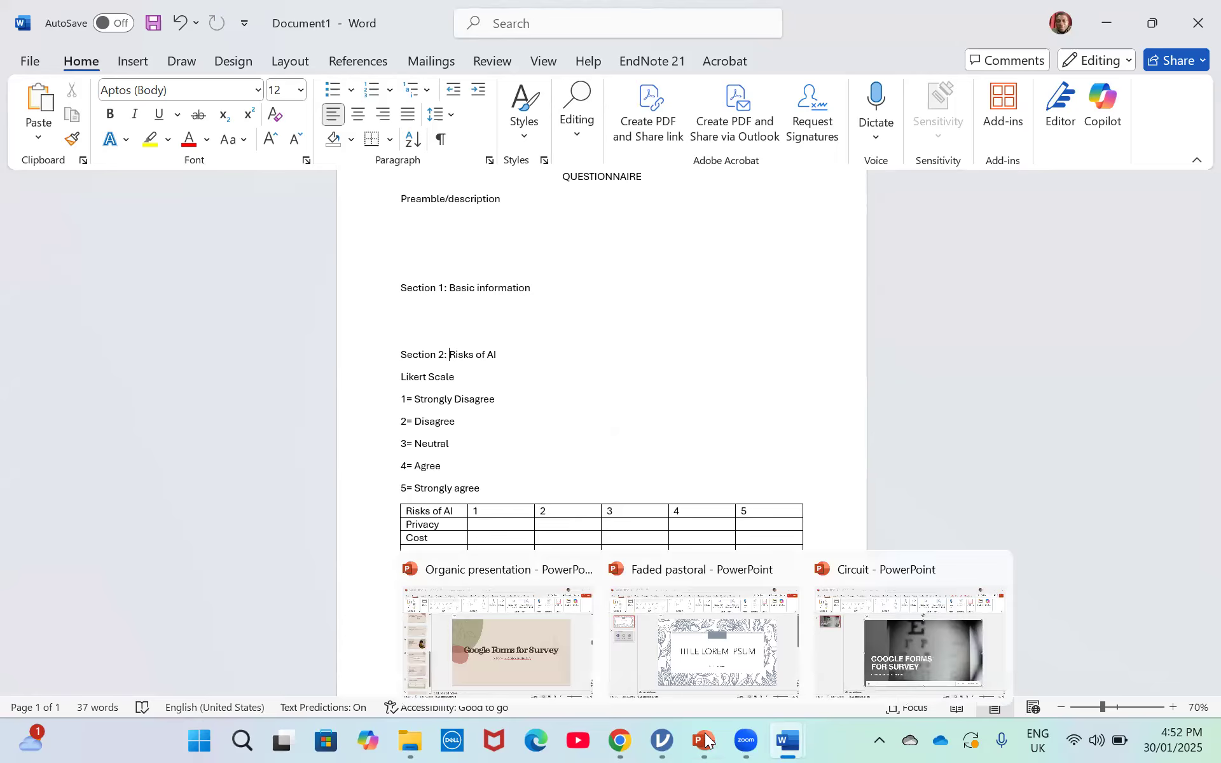
pyautogui.click(621, 739)
pyautogui.click(895, 621)
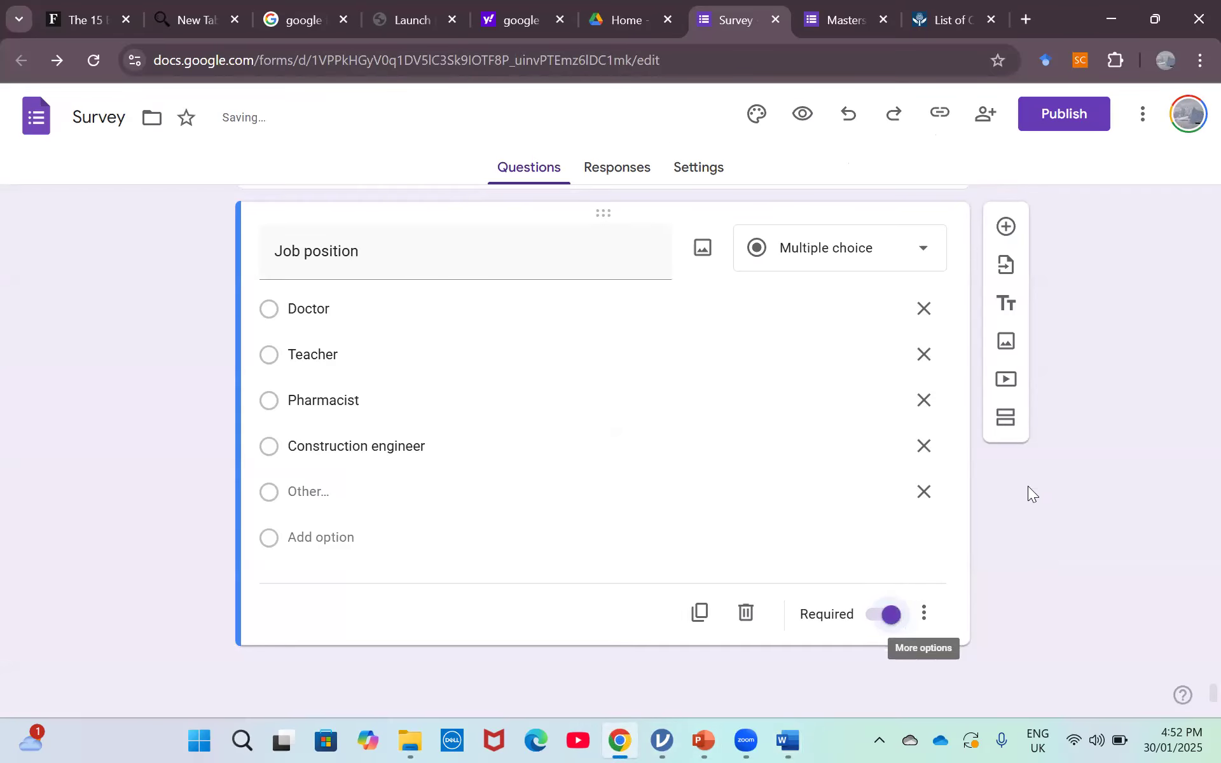
# Add a new section after the Job position question and title it "Risks of AI".
pyautogui.click(1007, 420)
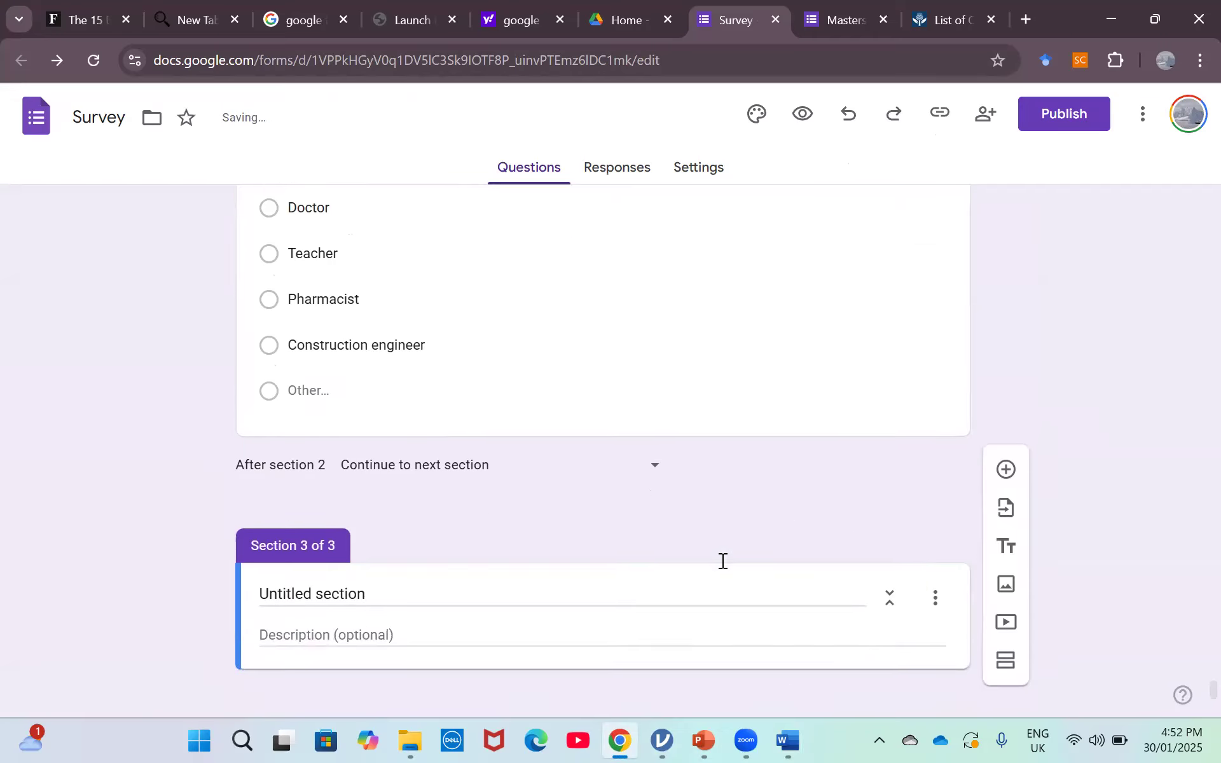
pyautogui.click(415, 566)
pyautogui.press('BackSpace')
pyautogui.press('BackSpace')
pyautogui.press('BackSpace')
pyautogui.press('BackSpace')
pyautogui.press('BackSpace')
pyautogui.press('BackSpace')
pyautogui.press('BackSpace')
pyautogui.press('BackSpace')
pyautogui.press('BackSpace')
pyautogui.press('BackSpace')
pyautogui.press('BackSpace')
pyautogui.press('BackSpace')
pyautogui.press('BackSpace')
pyautogui.press('BackSpace')
pyautogui.press('BackSpace')
pyautogui.press('BackSpace')
pyautogui.write('Risks of AI')
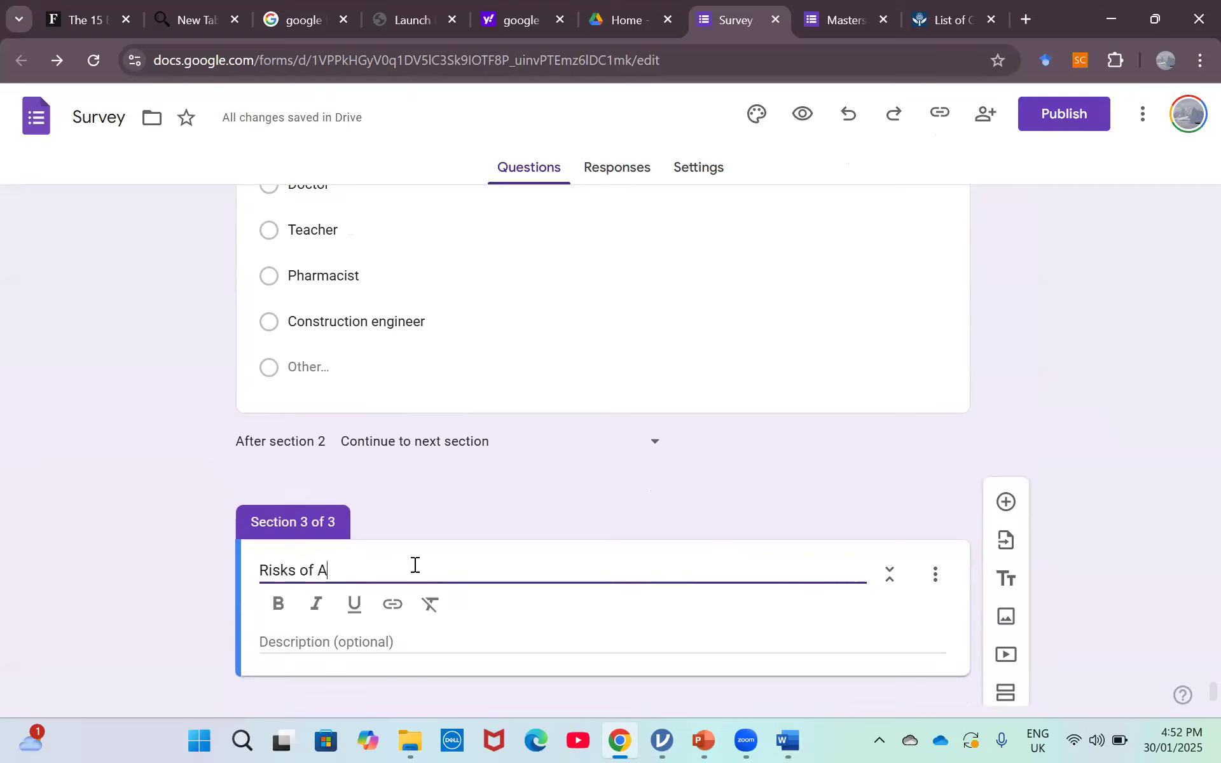
pyautogui.click(328, 640)
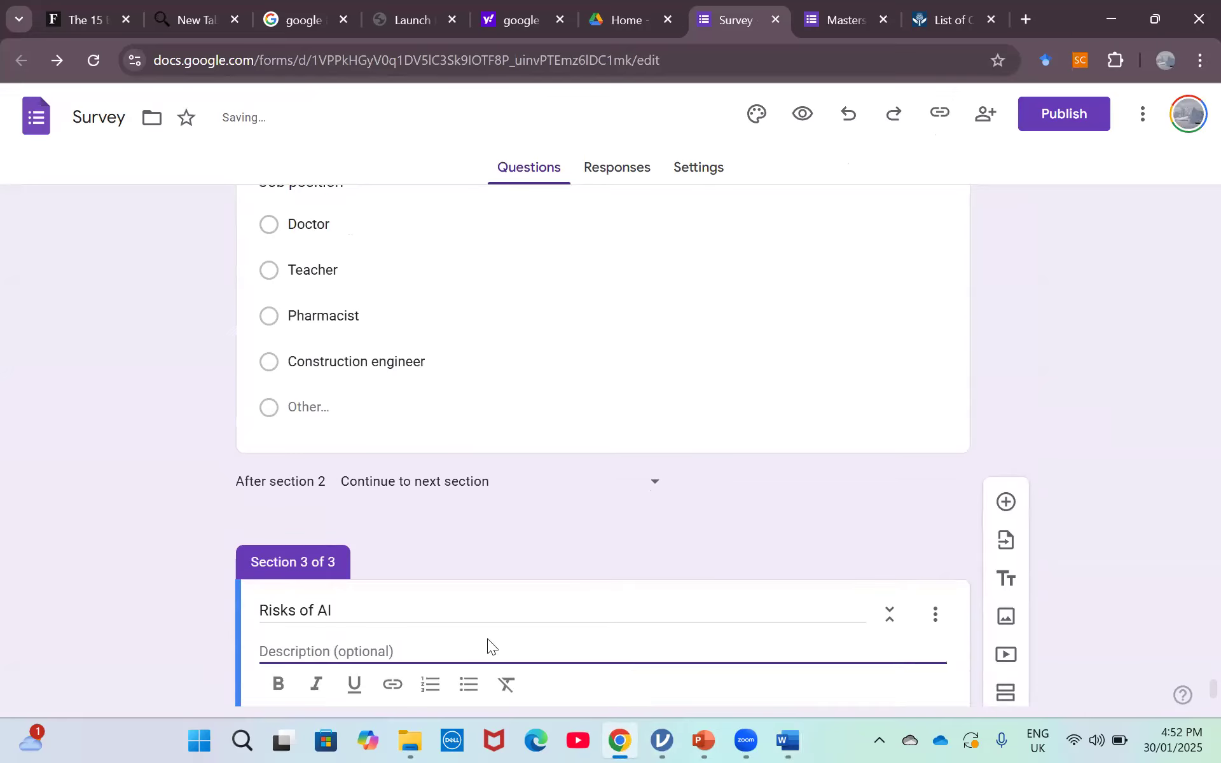
pyautogui.click(95, 620)
pyautogui.scroll(-1, 95, 620)
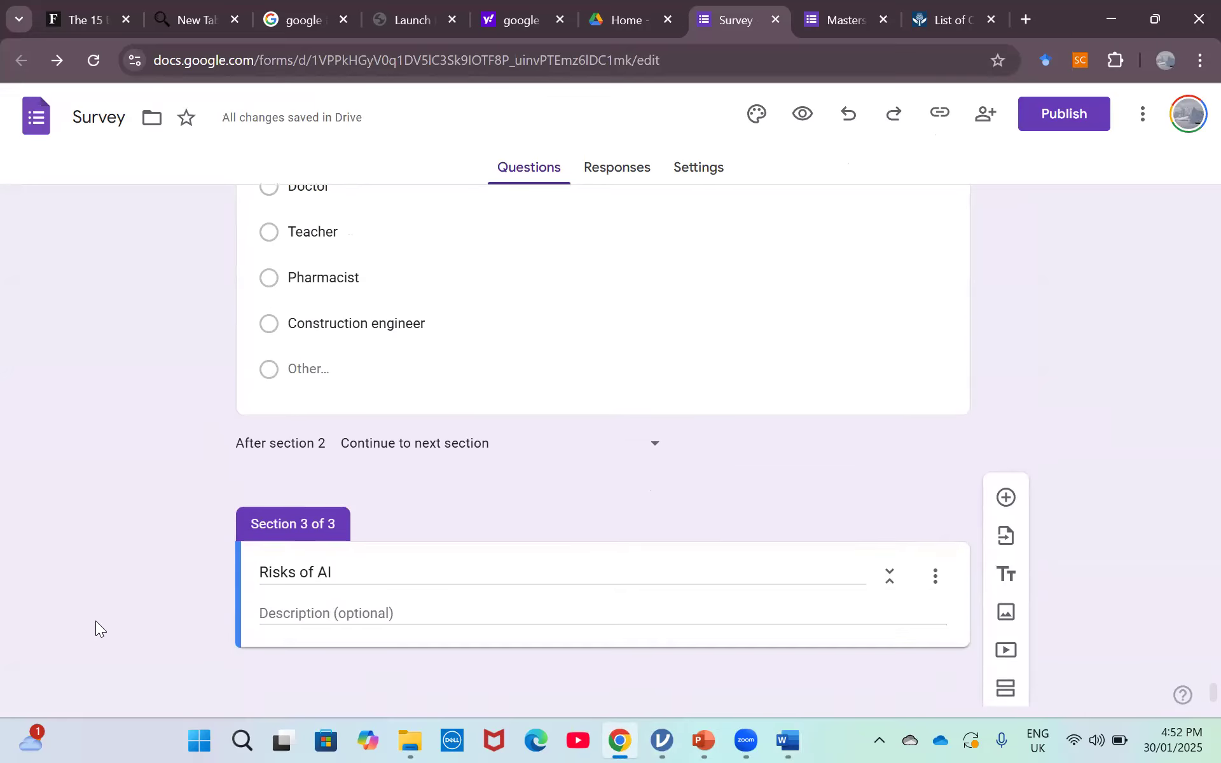
# Switch to the Word questionnaire draft and copy the five Likert scale lines from "1= Strongly Disagree" to "5= Strongly agree".
pyautogui.click(341, 600)
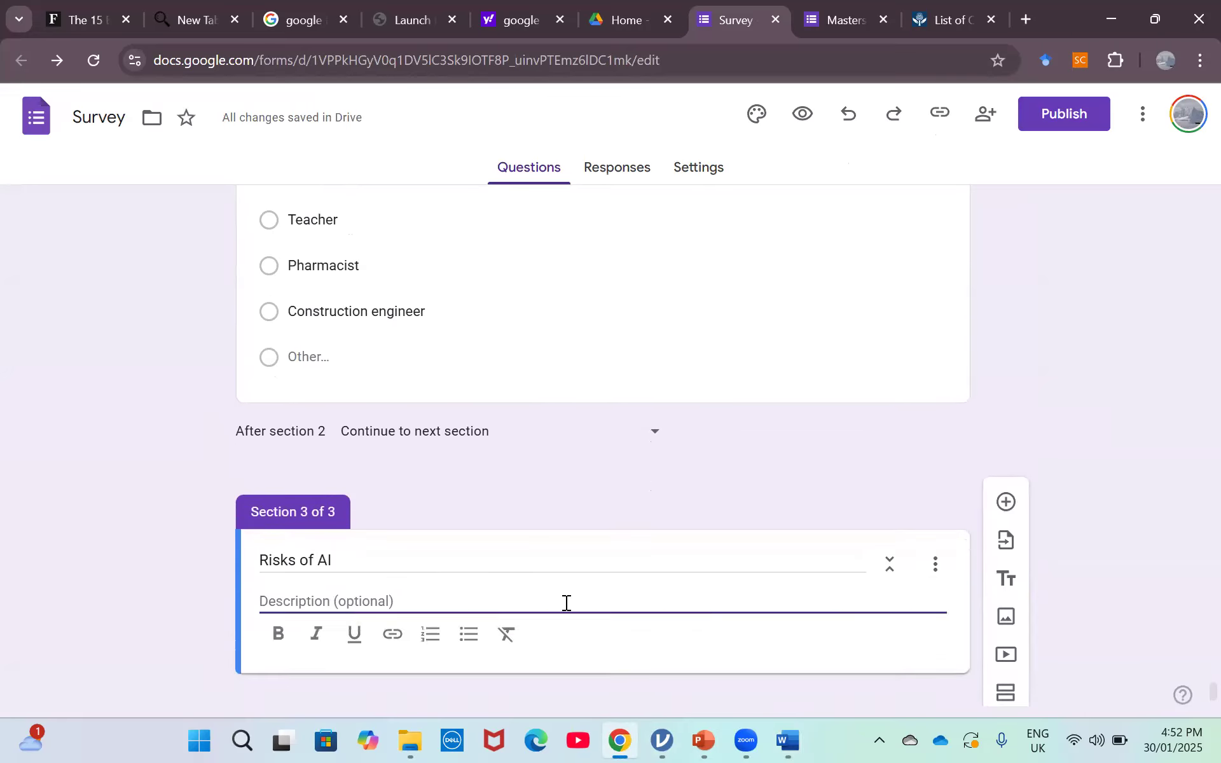
pyautogui.moveTo(786, 737)
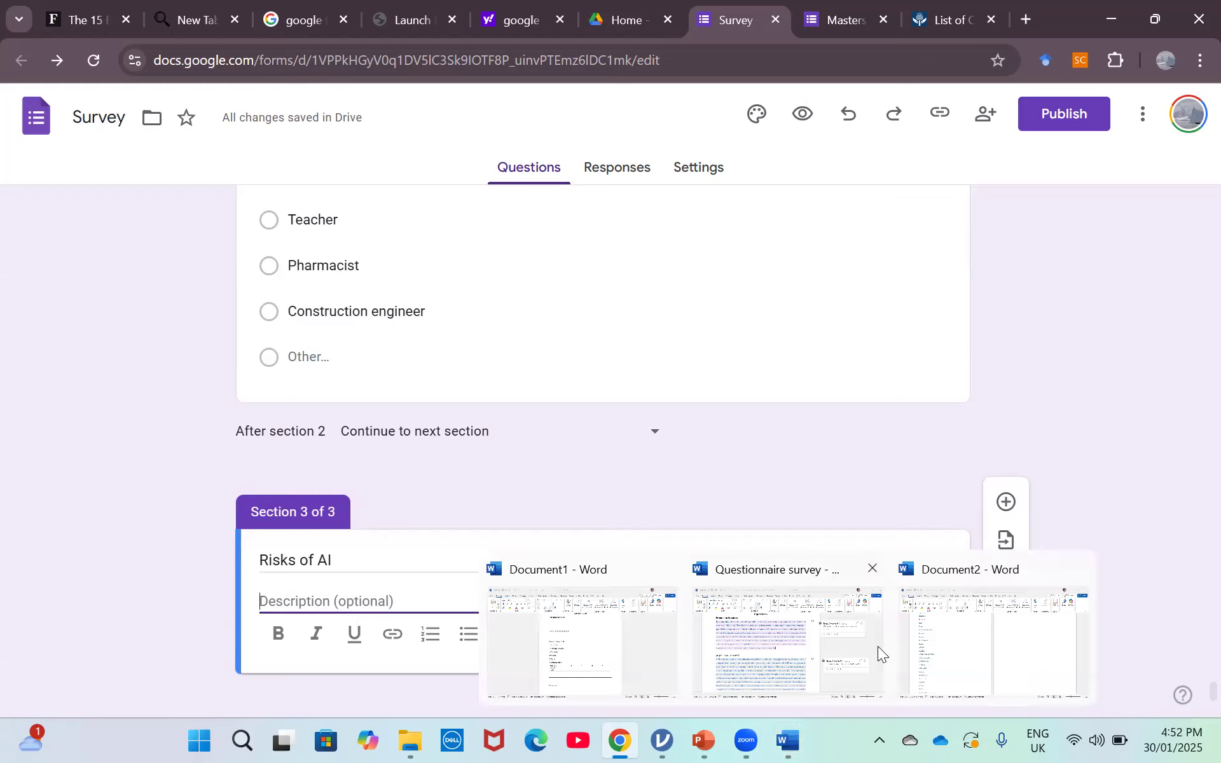
pyautogui.click(613, 659)
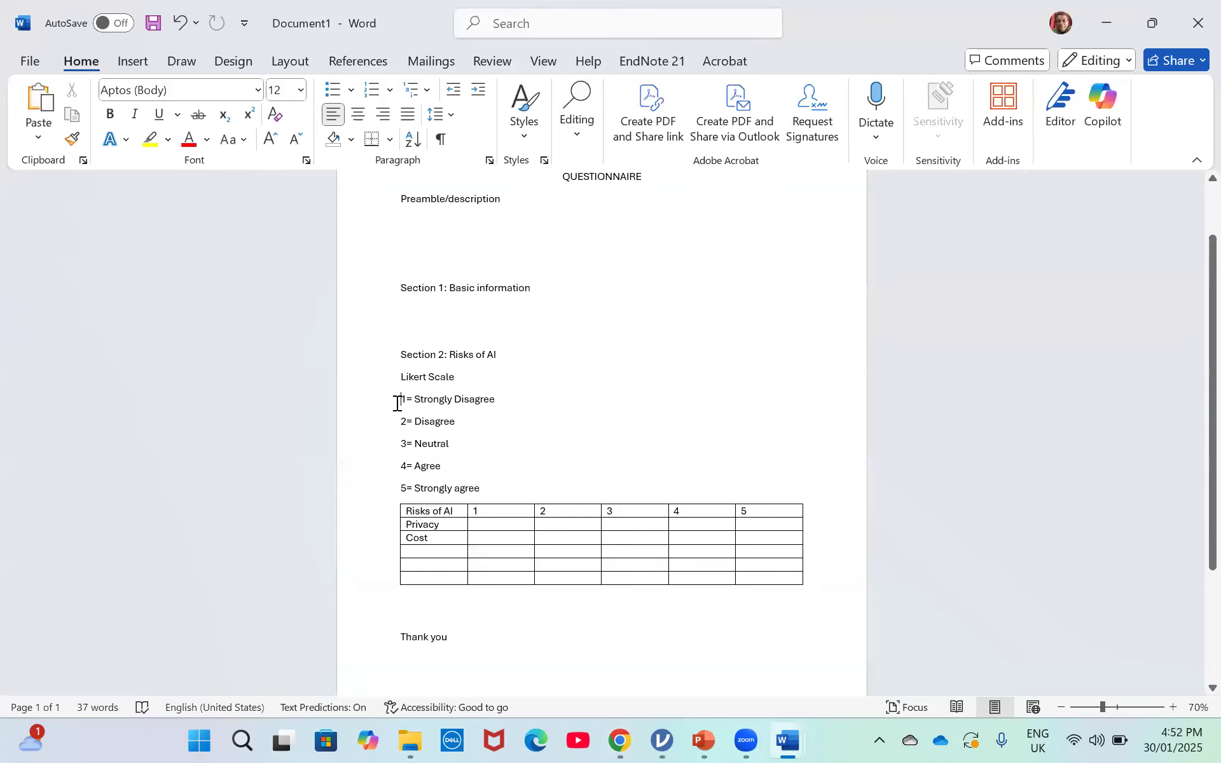
pyautogui.hotkey('shift', 'Down')
pyautogui.hotkey('shift', 'Down')
pyautogui.hotkey('shift', 'Down')
pyautogui.hotkey('shift', 'Down')
pyautogui.hotkey('shift', 'Down')
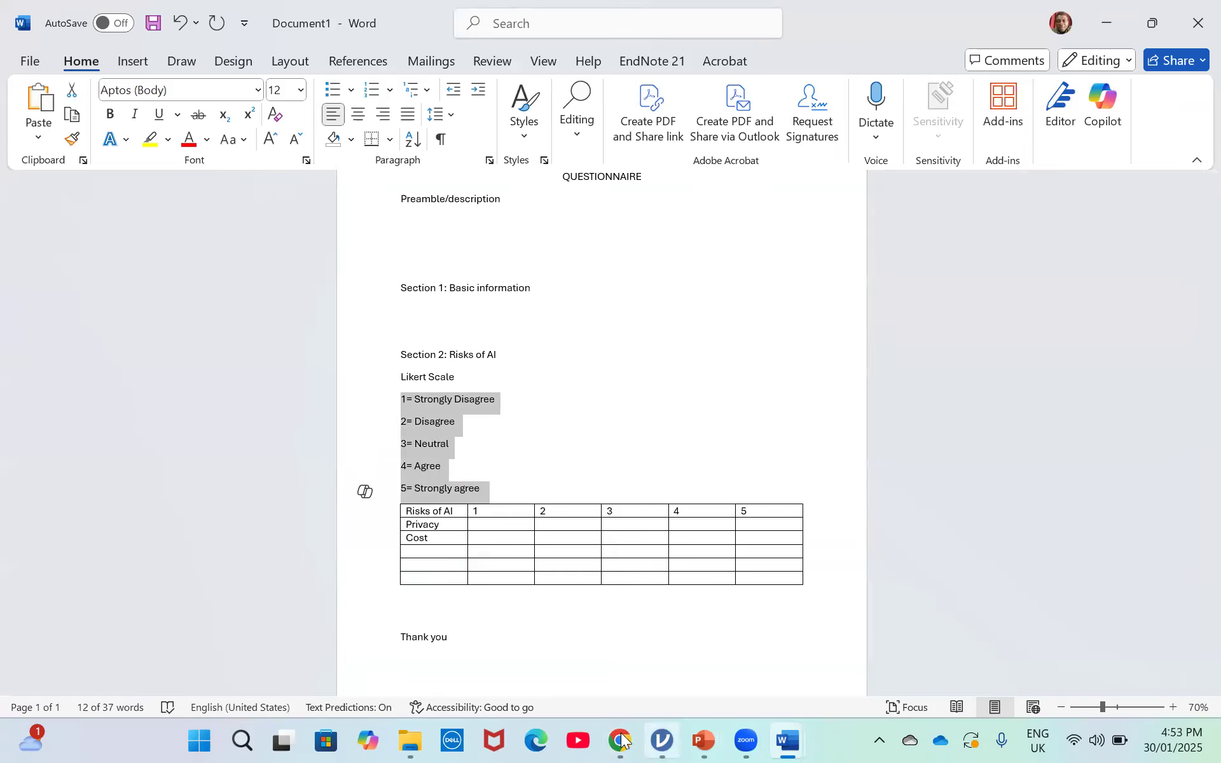
# Return to the form in Chrome and paste the copied Likert scale lines as the Risks of AI section's description.
pyautogui.moveTo(618, 738)
pyautogui.click(630, 674)
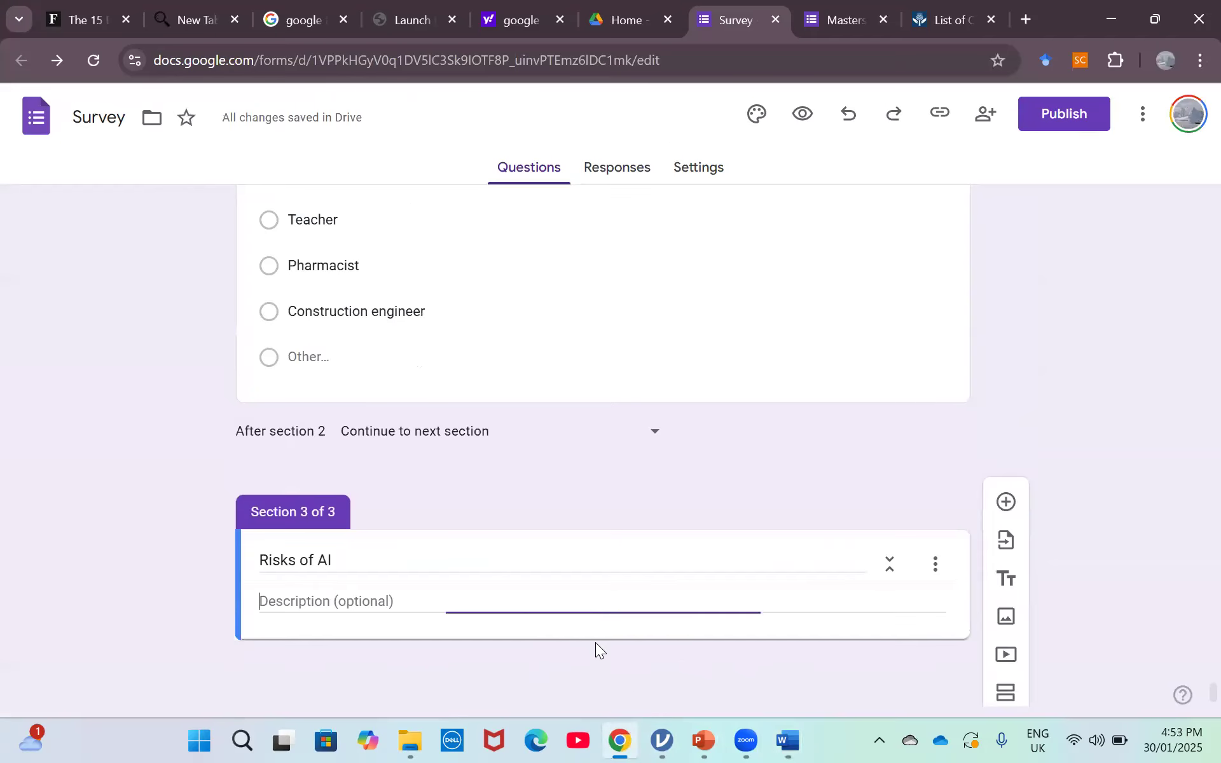
pyautogui.hotkey('ctrl', 'v')
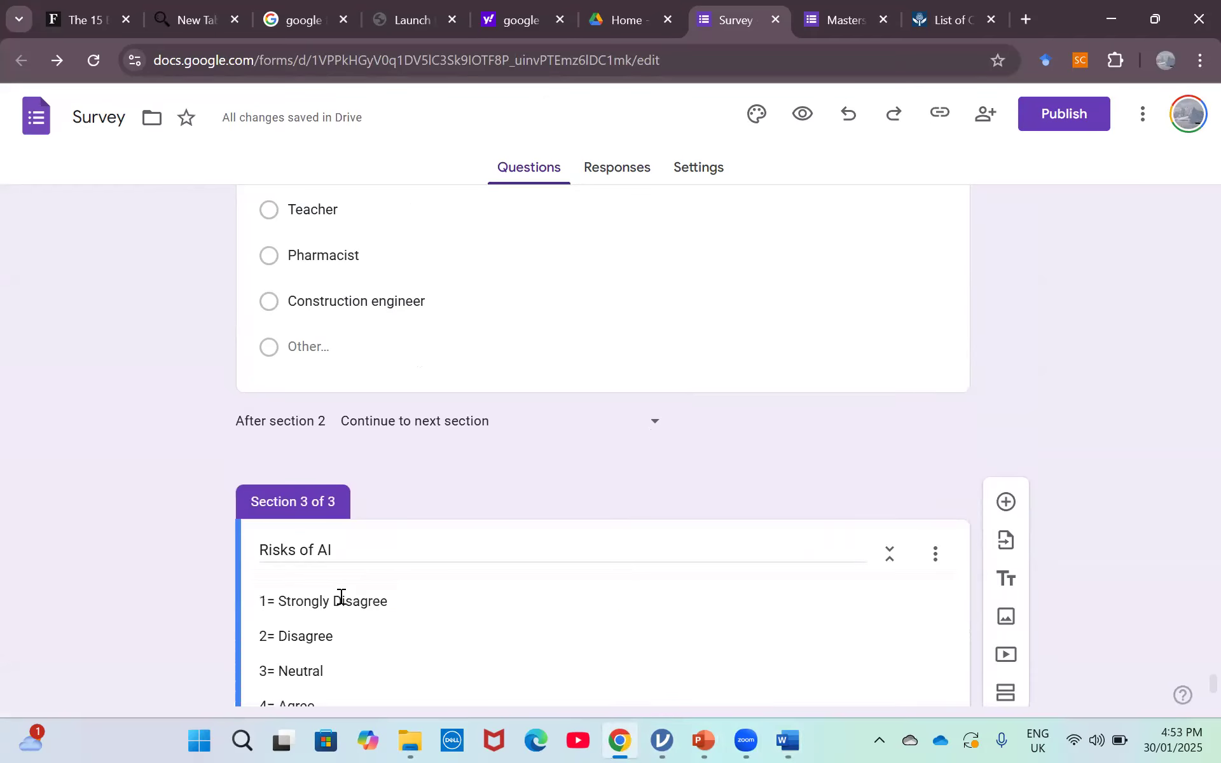
pyautogui.scroll(-2, 132, 606)
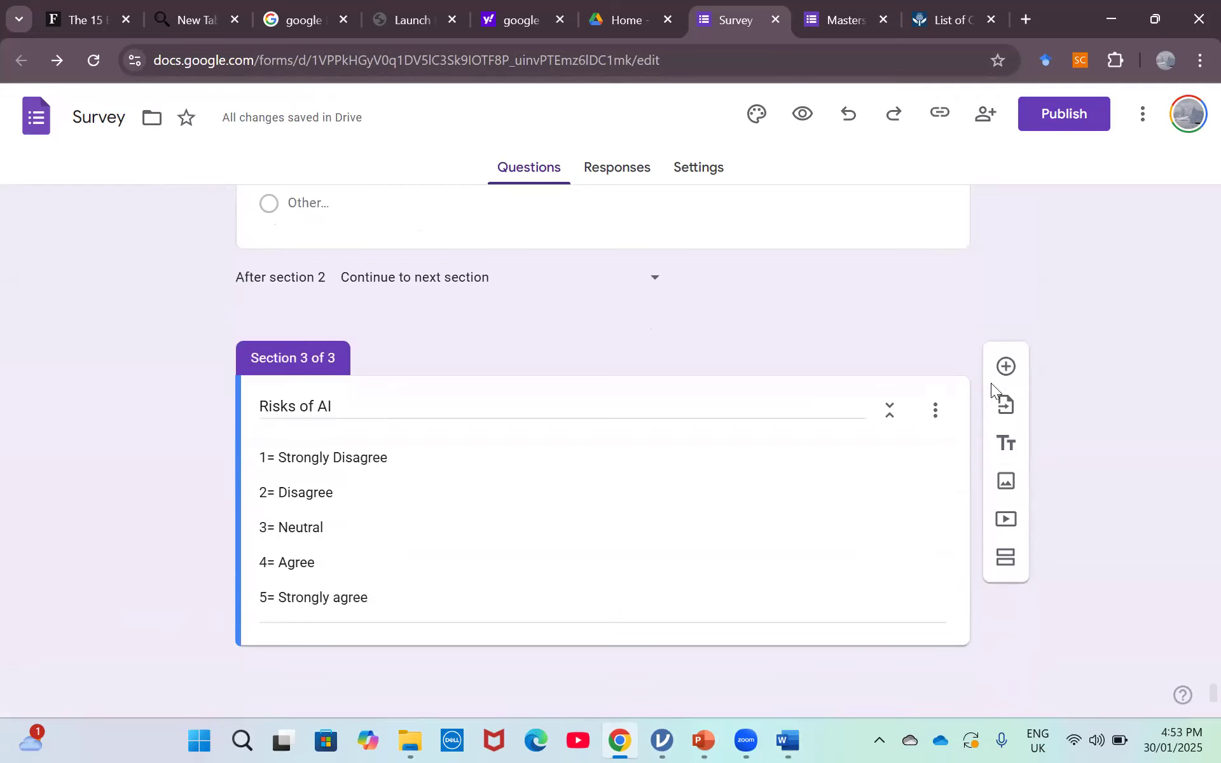
# Add a question to the Risks of AI section and set its type to Linear scale.
pyautogui.click(1006, 367)
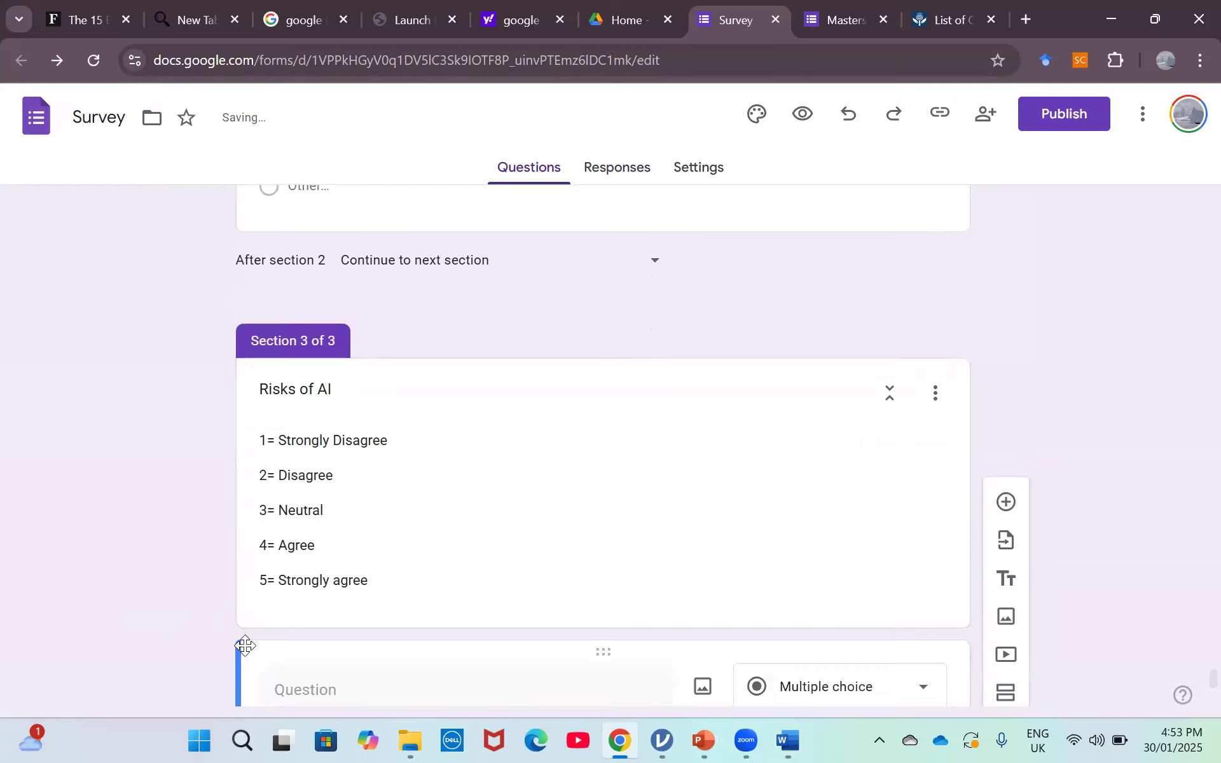
pyautogui.scroll(-1, 170, 638)
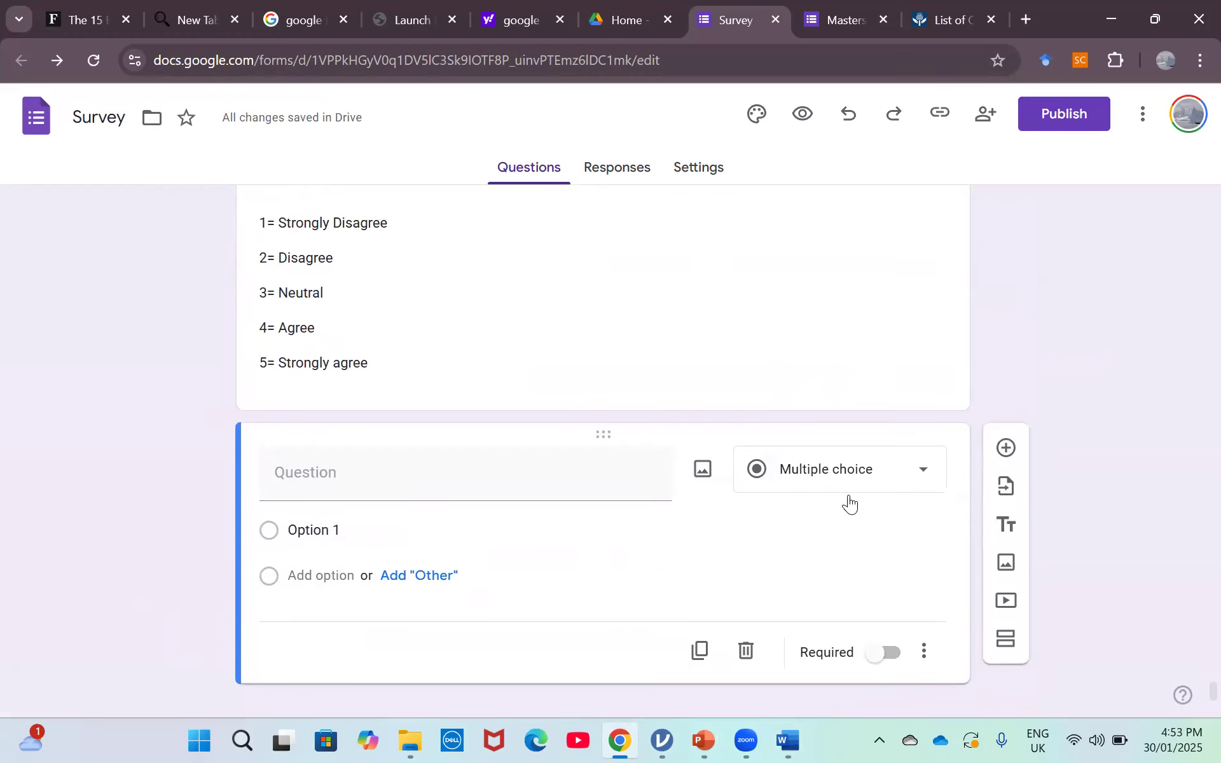
pyautogui.click(905, 477)
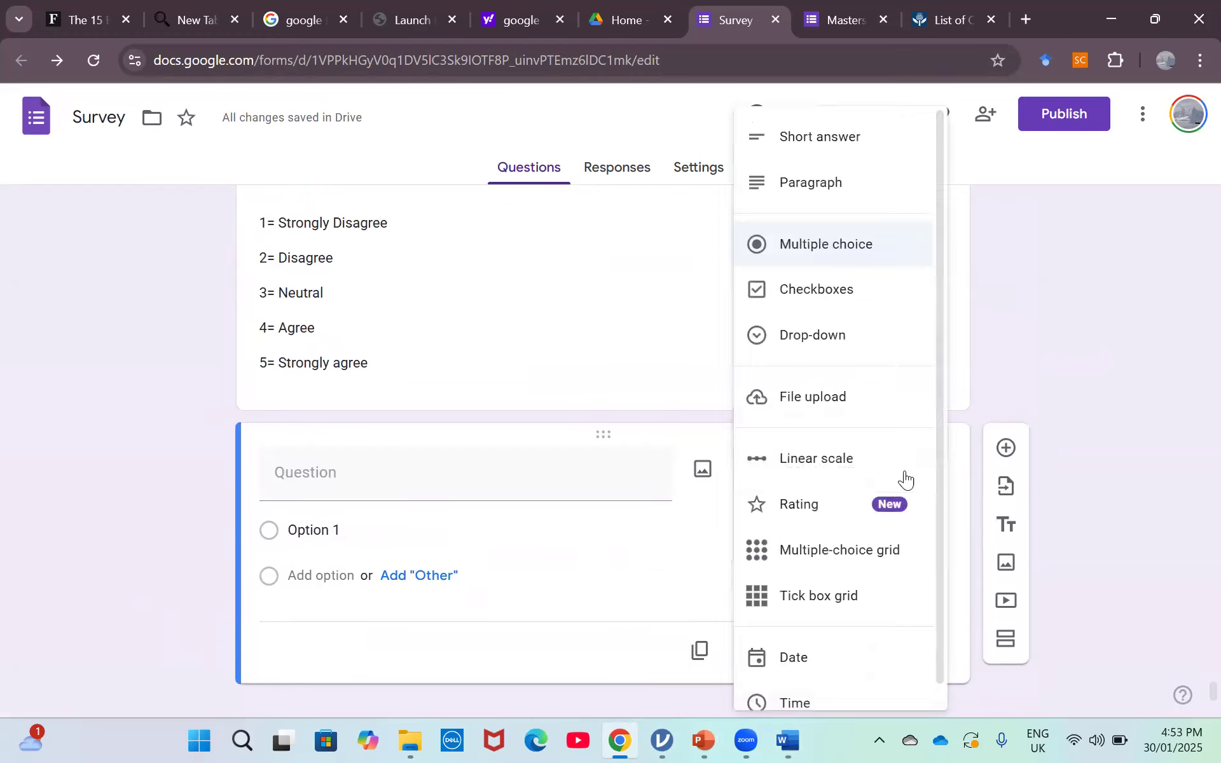
pyautogui.click(839, 462)
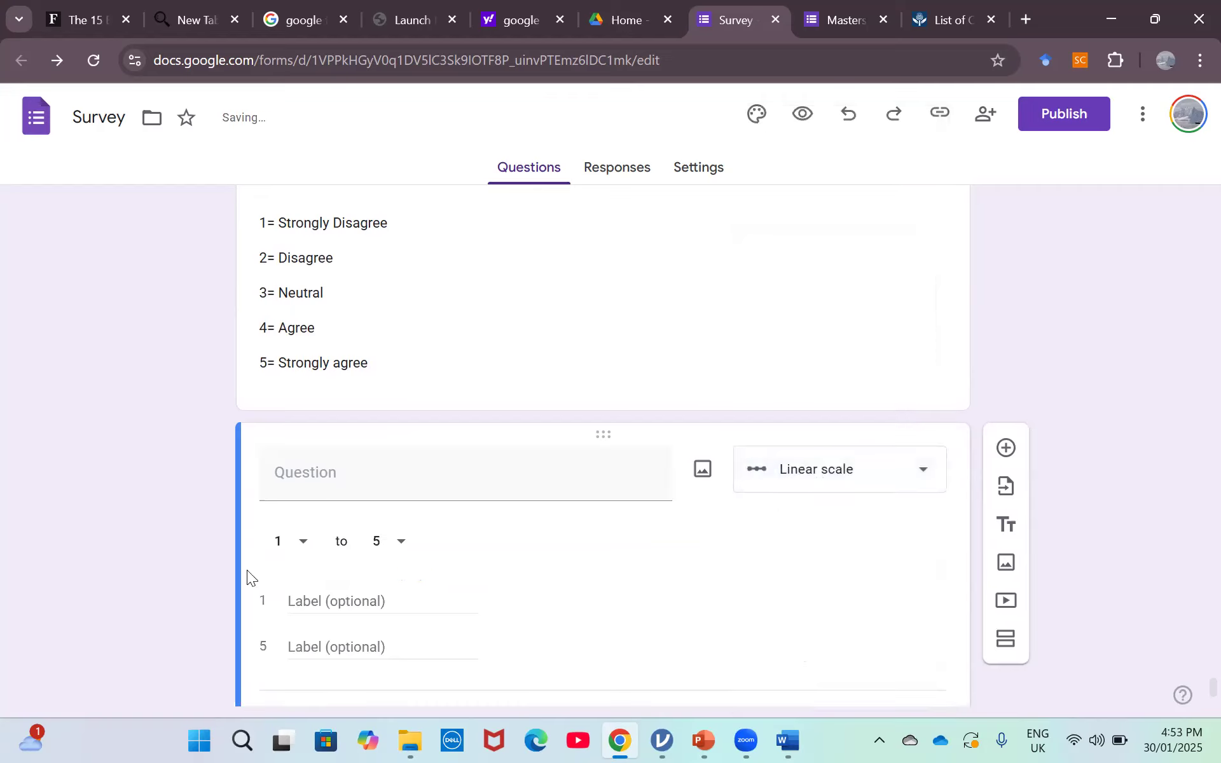
# Label value 1 of the linear scale "Strongly Disagree" and value 5 "Strongly Agree".
pyautogui.click(336, 601)
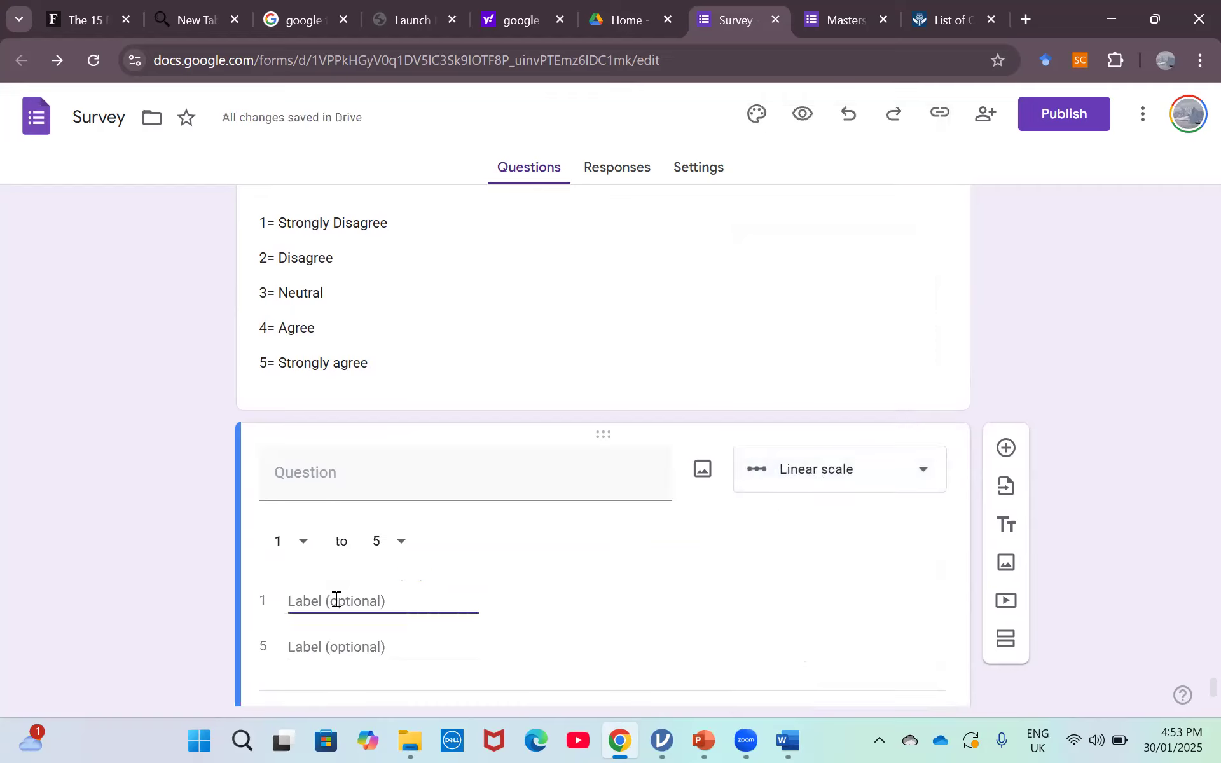
pyautogui.write('S')
pyautogui.press('BackSpace')
pyautogui.write('S')
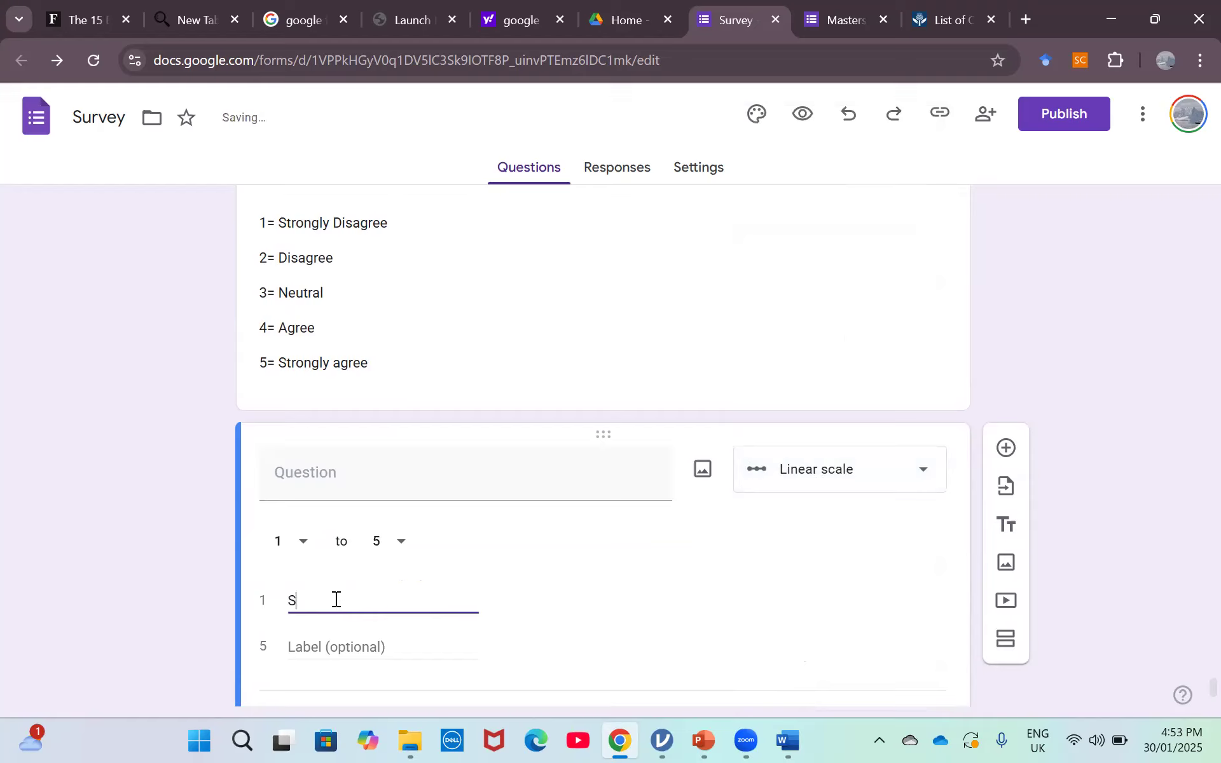
pyautogui.write('trongly Disagree')
pyautogui.click(361, 646)
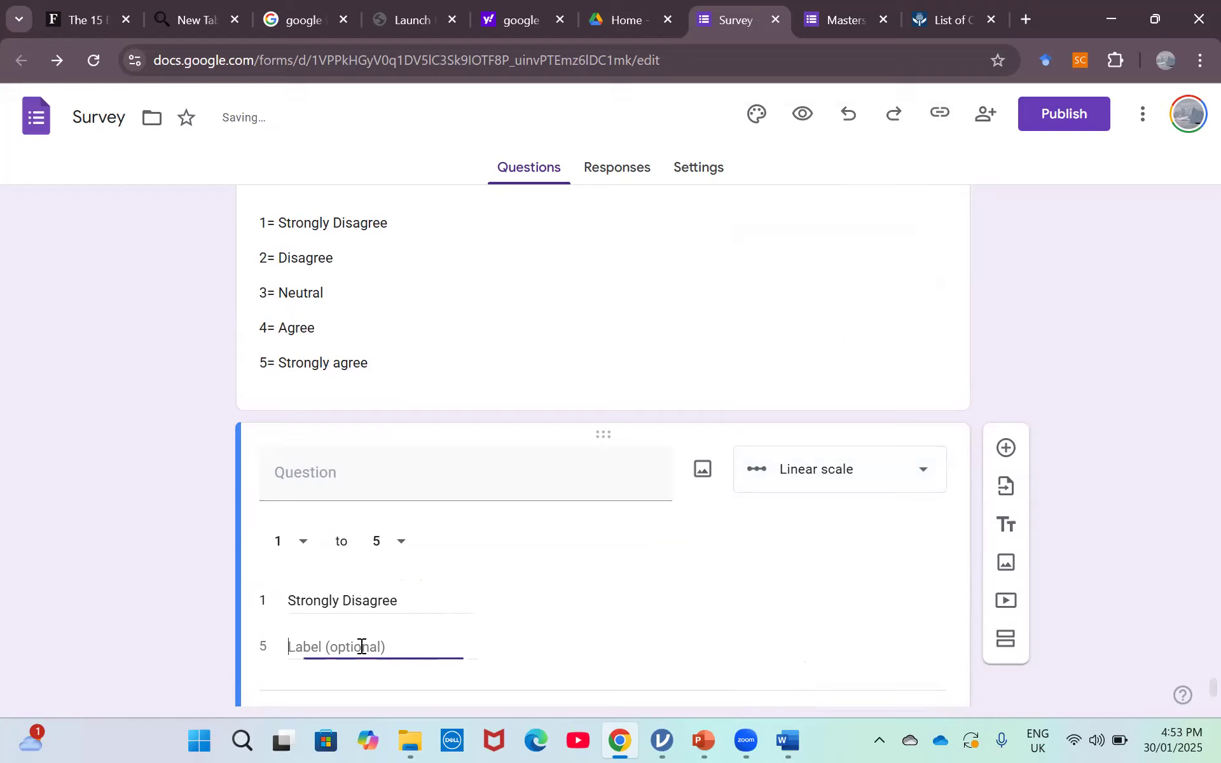
pyautogui.write('Strongly Agree')
# Check which start and end values are available for the linear scale.
pyautogui.click(307, 546)
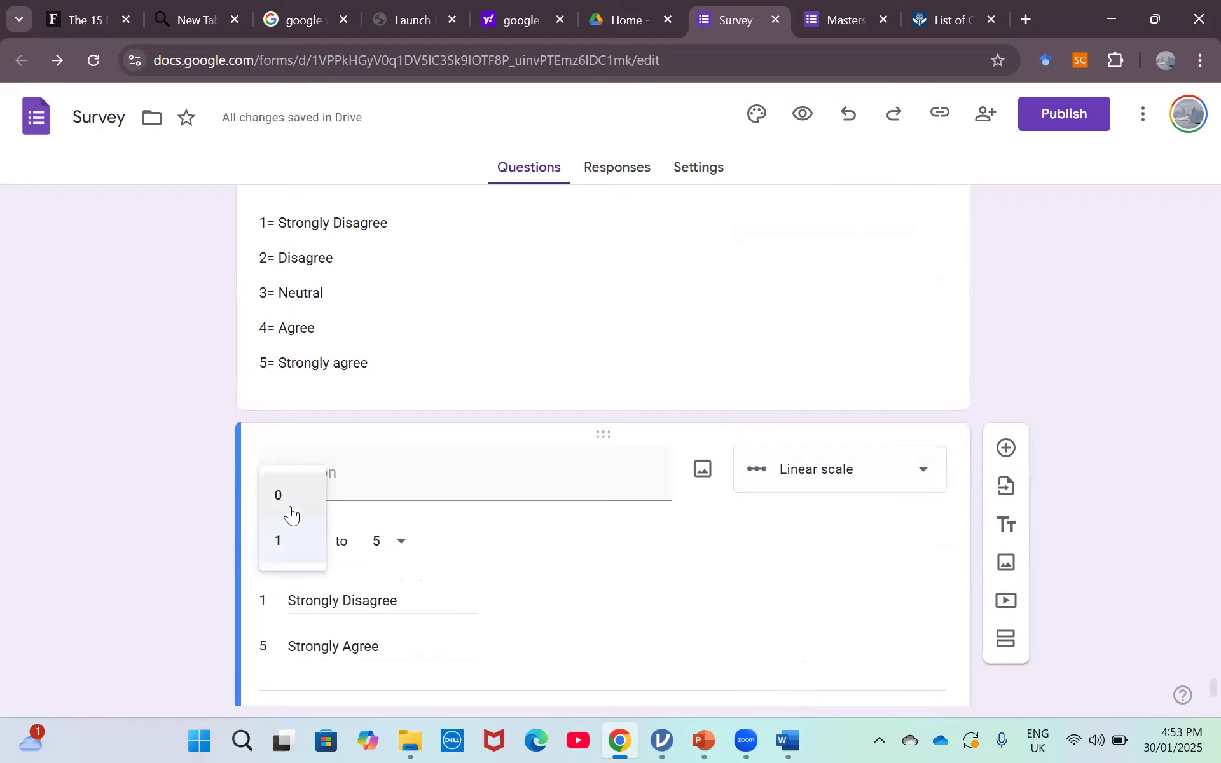
pyautogui.click(403, 551)
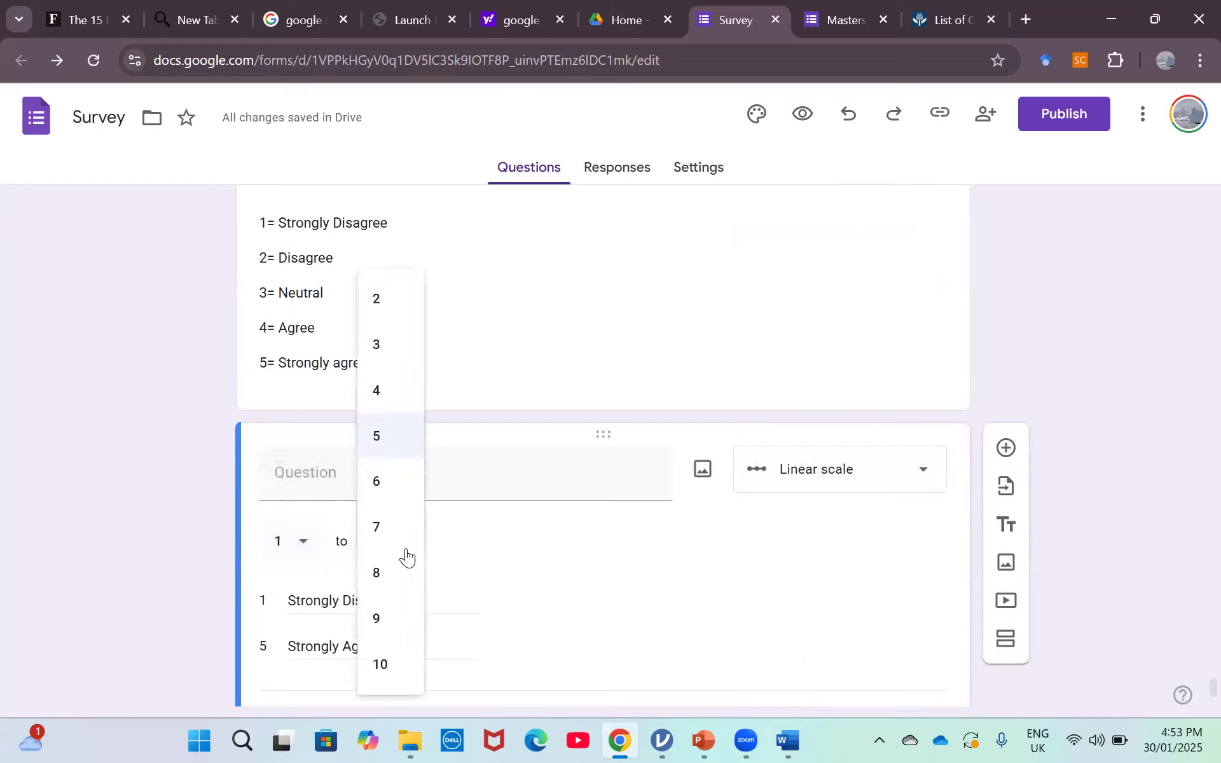
pyautogui.click(143, 568)
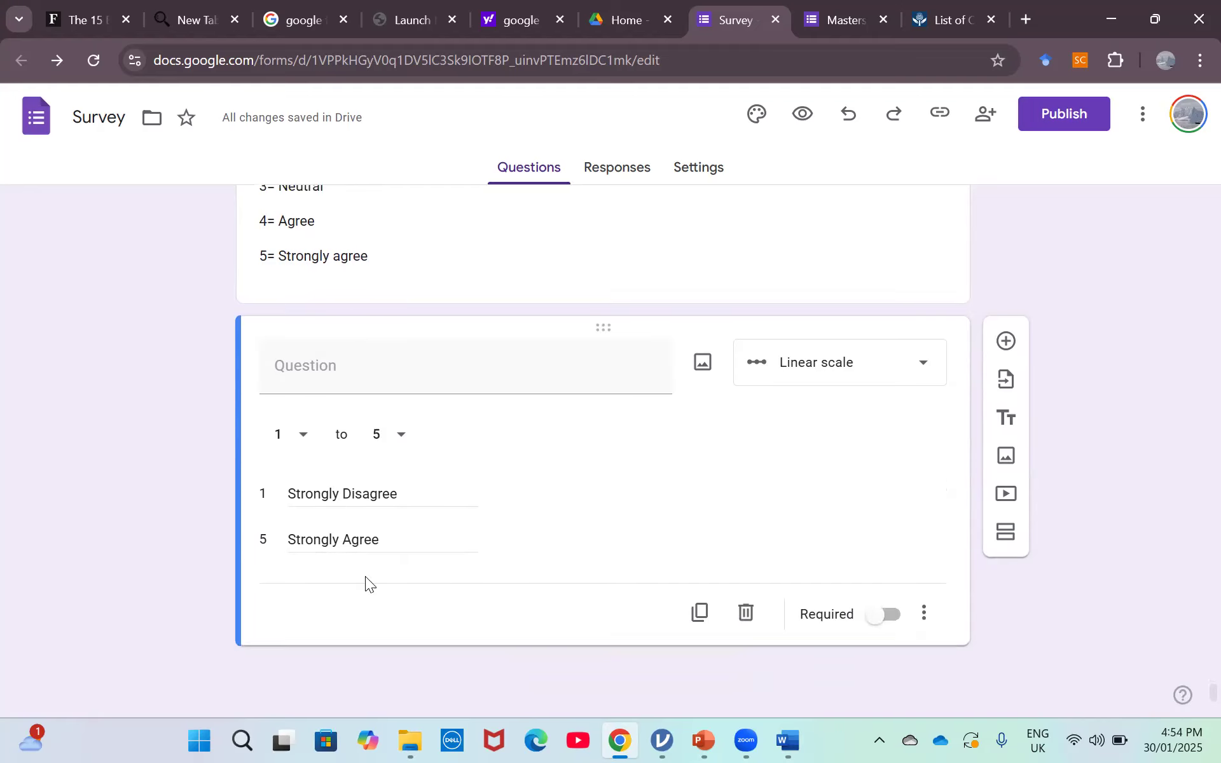
# Place the cursor in the new linear scale question's title and close the Google Drive Home page.
pyautogui.click(376, 367)
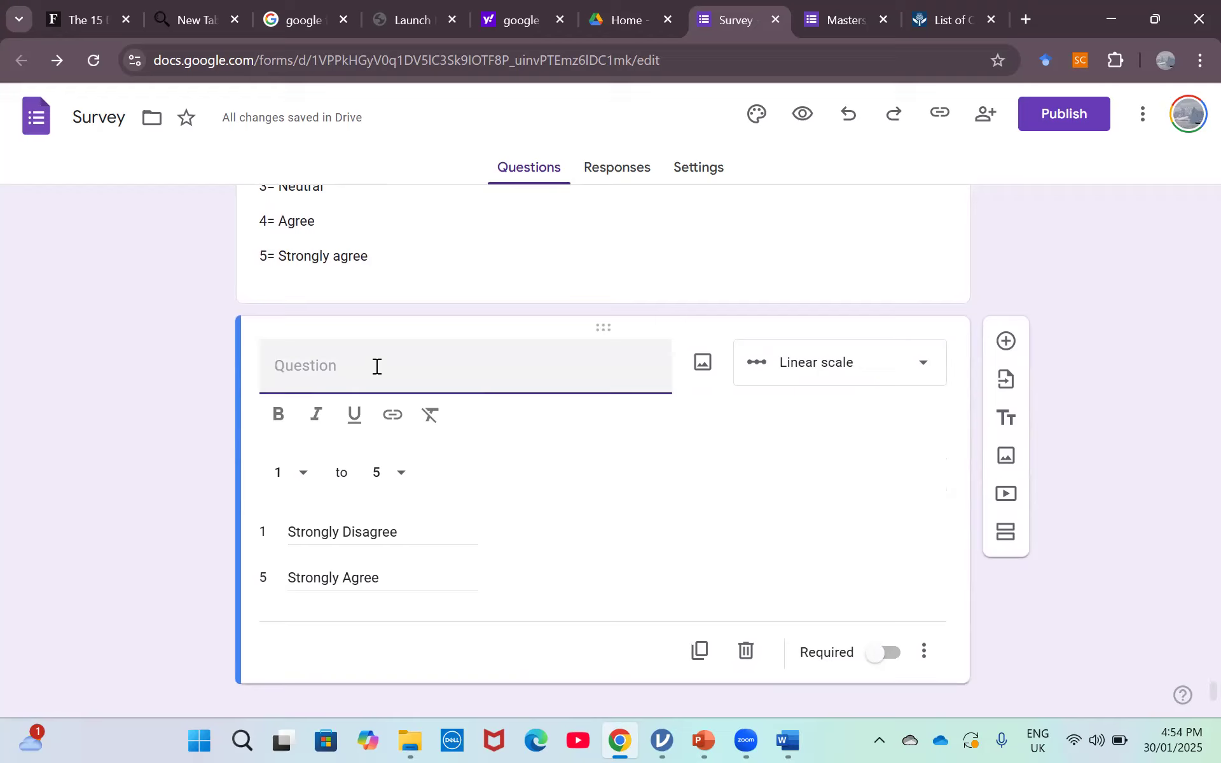
pyautogui.click(163, 375)
pyautogui.click(335, 384)
pyautogui.click(635, 11)
pyautogui.click(668, 19)
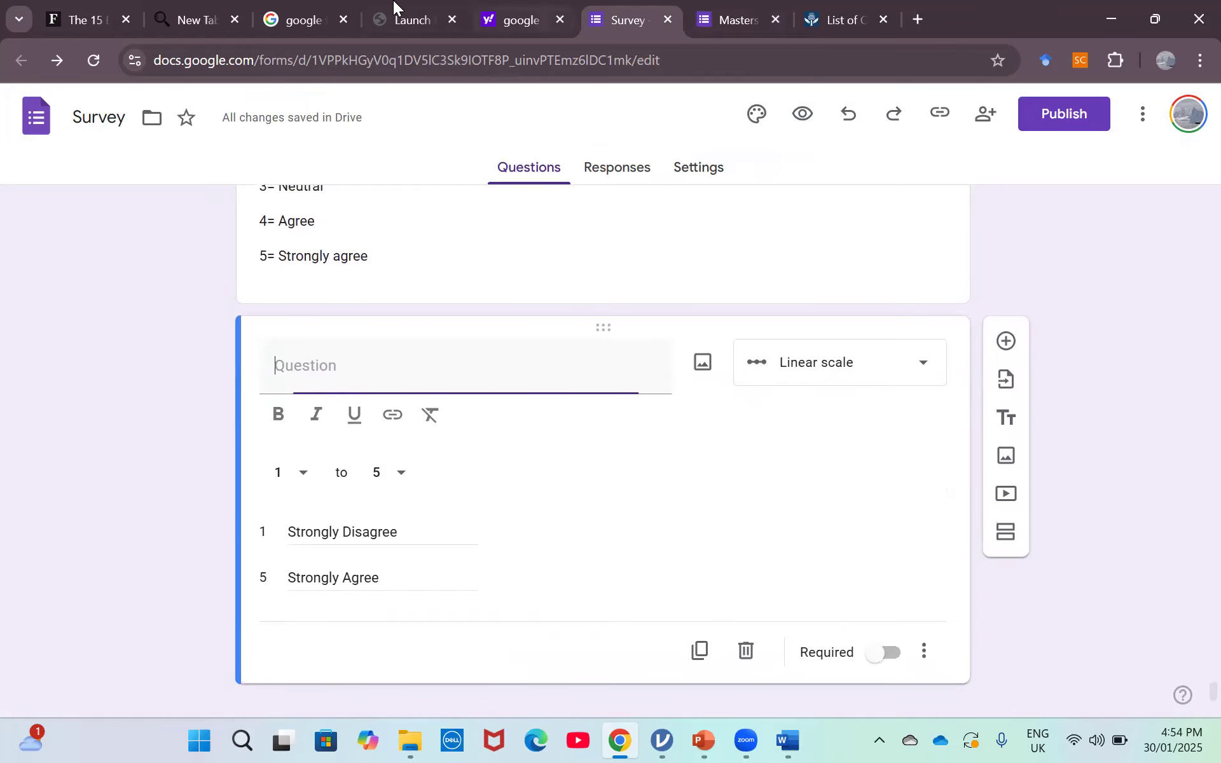
# Open the Forbes article on the 15 biggest AI risks and copy the heading "1. Lack of Transparency".
pyautogui.click(80, 5)
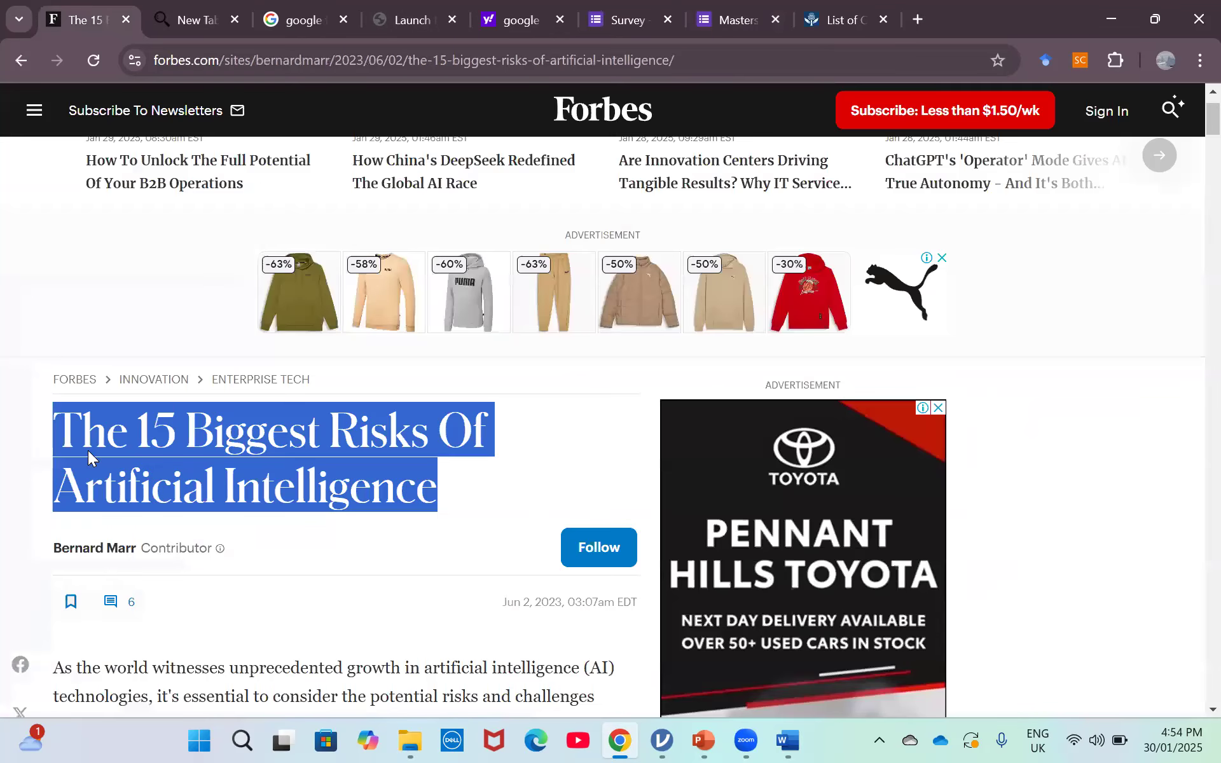
pyautogui.click(41, 497)
pyautogui.scroll(-1, 40, 496)
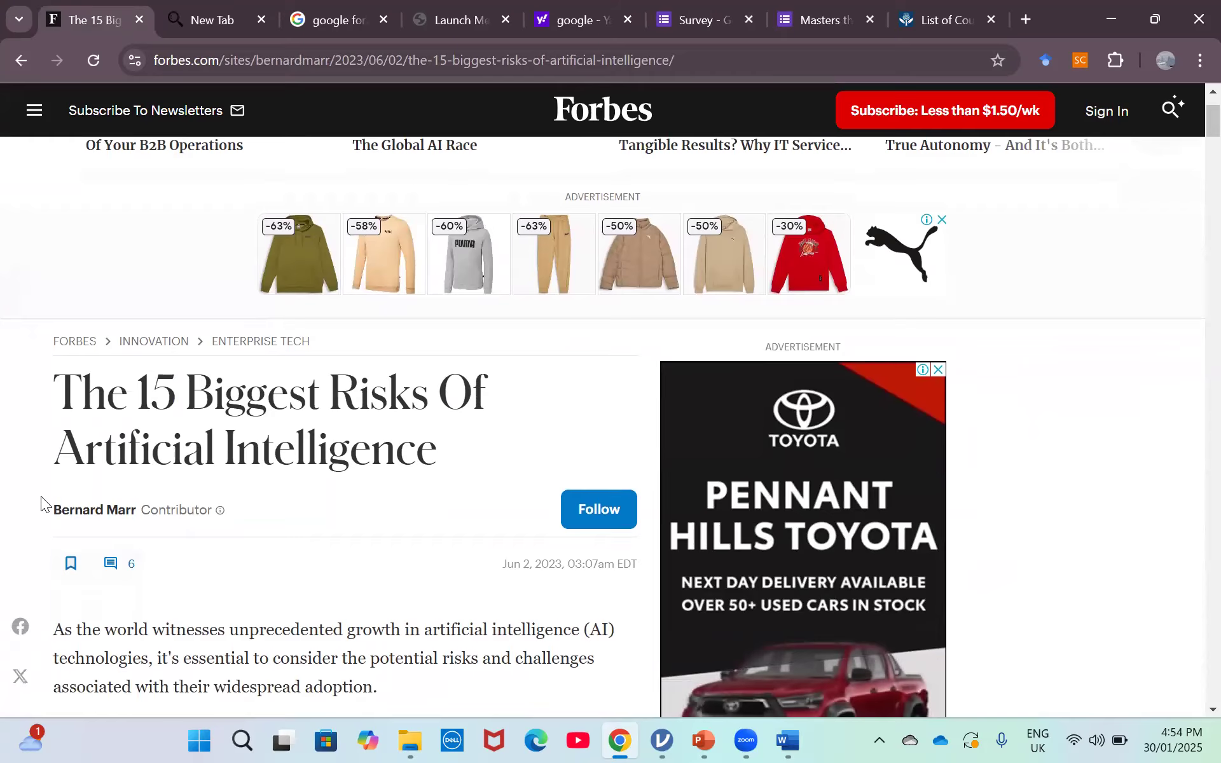
pyautogui.scroll(-15, 41, 497)
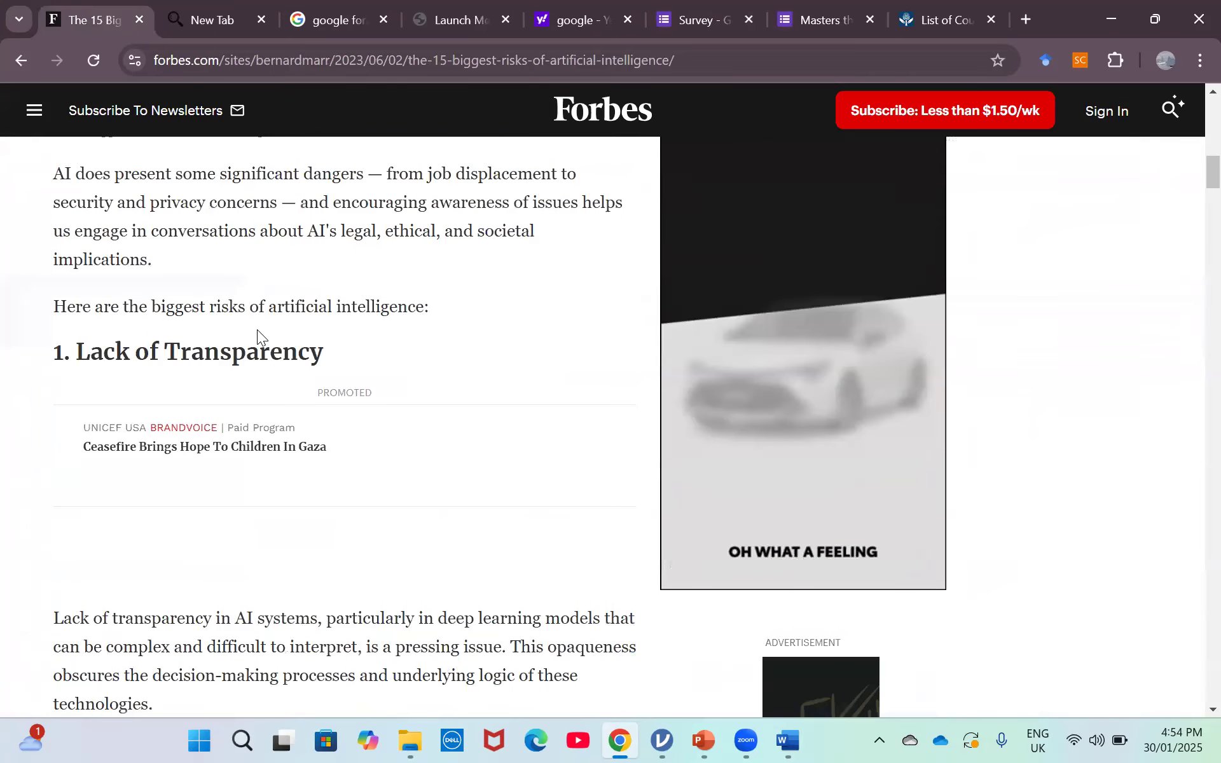
pyautogui.tripleClick(201, 355)
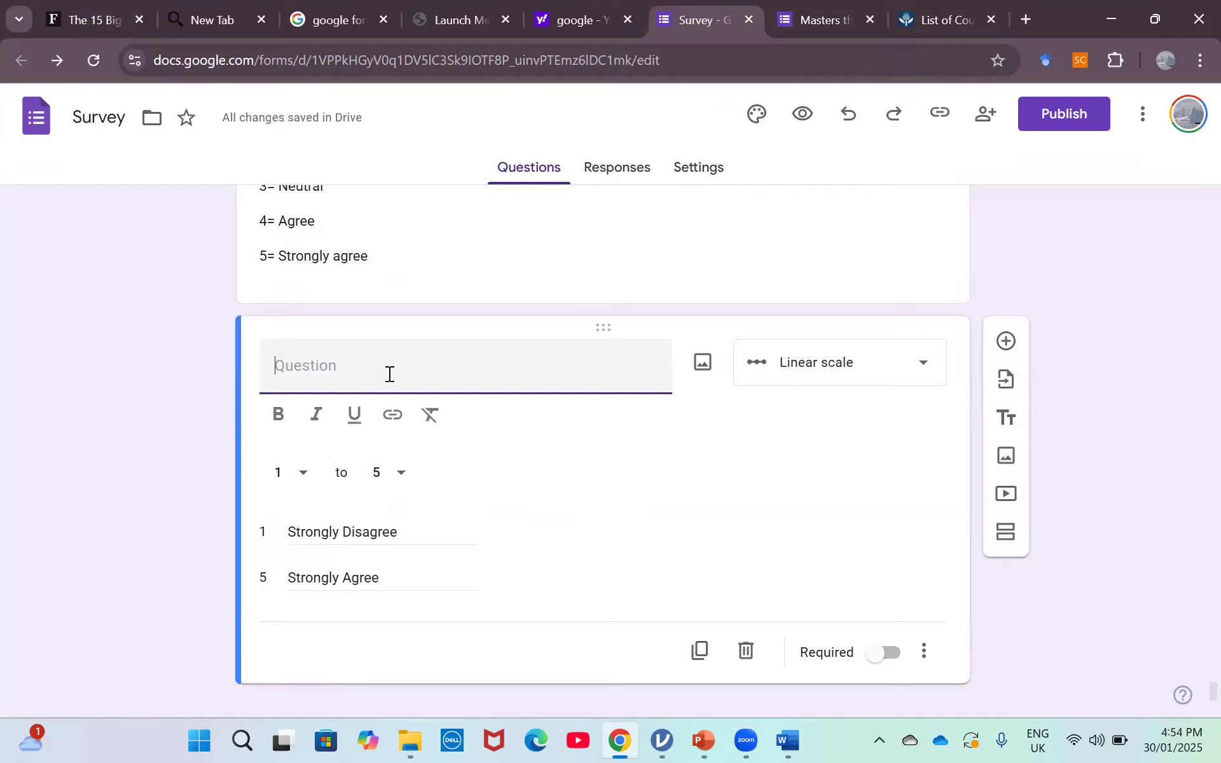
# Title the linear scale question "1. Lack of Transparency", remove the extra blank line, and duplicate the question.
pyautogui.write('1. Lack of Transparency')
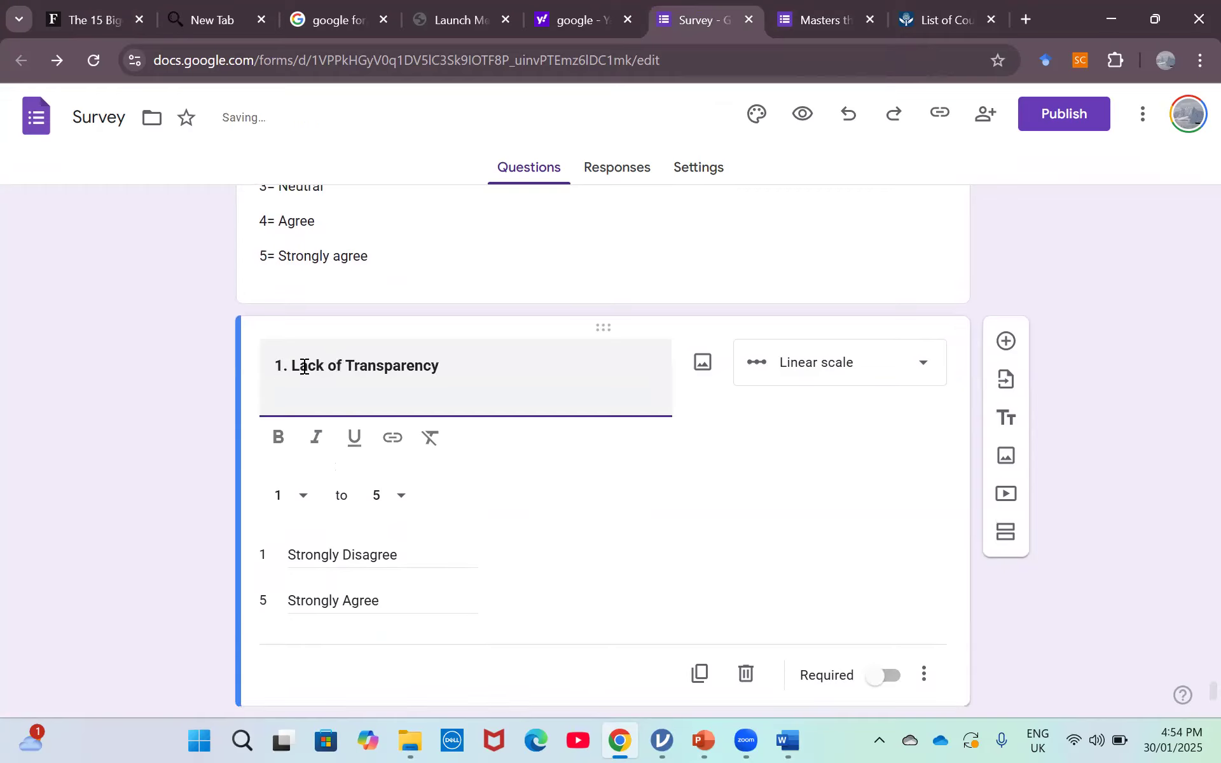
pyautogui.press('BackSpace')
pyautogui.click(144, 450)
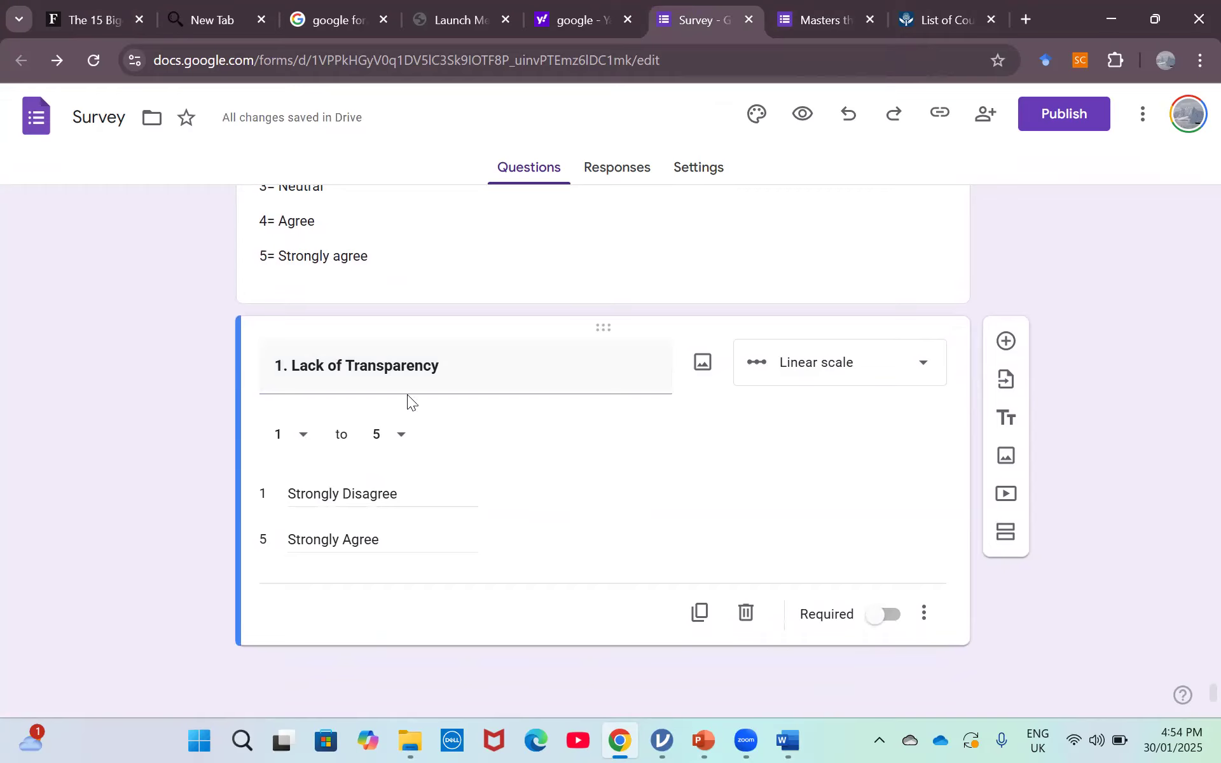
pyautogui.click(699, 612)
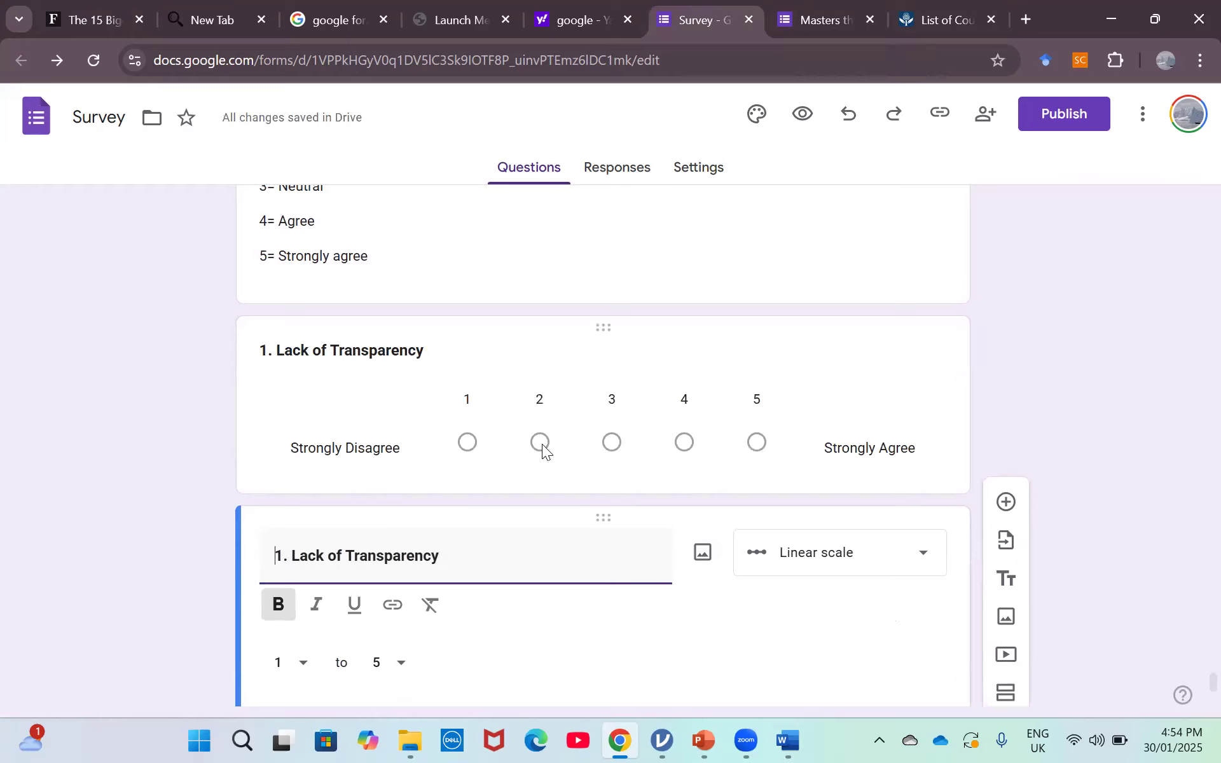
# Make the original "1. Lack of Transparency" linear scale question required.
pyautogui.click(197, 470)
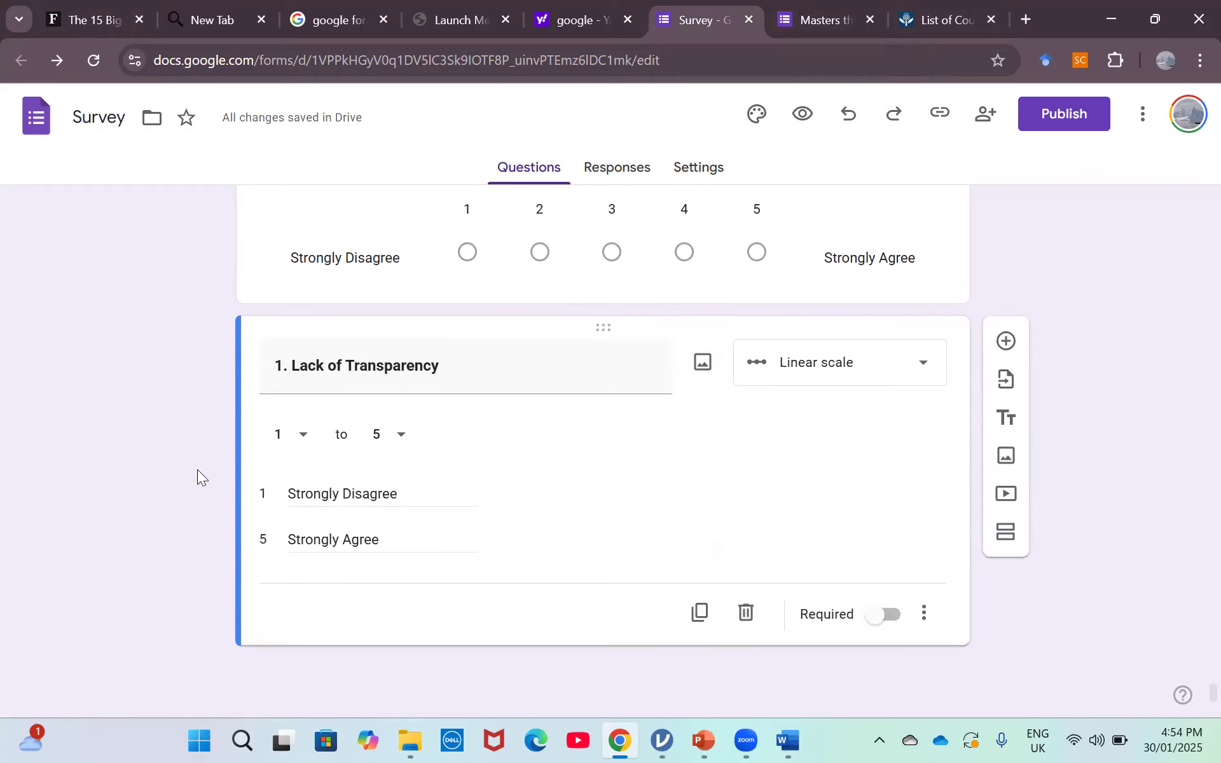
pyautogui.scroll(4, 197, 469)
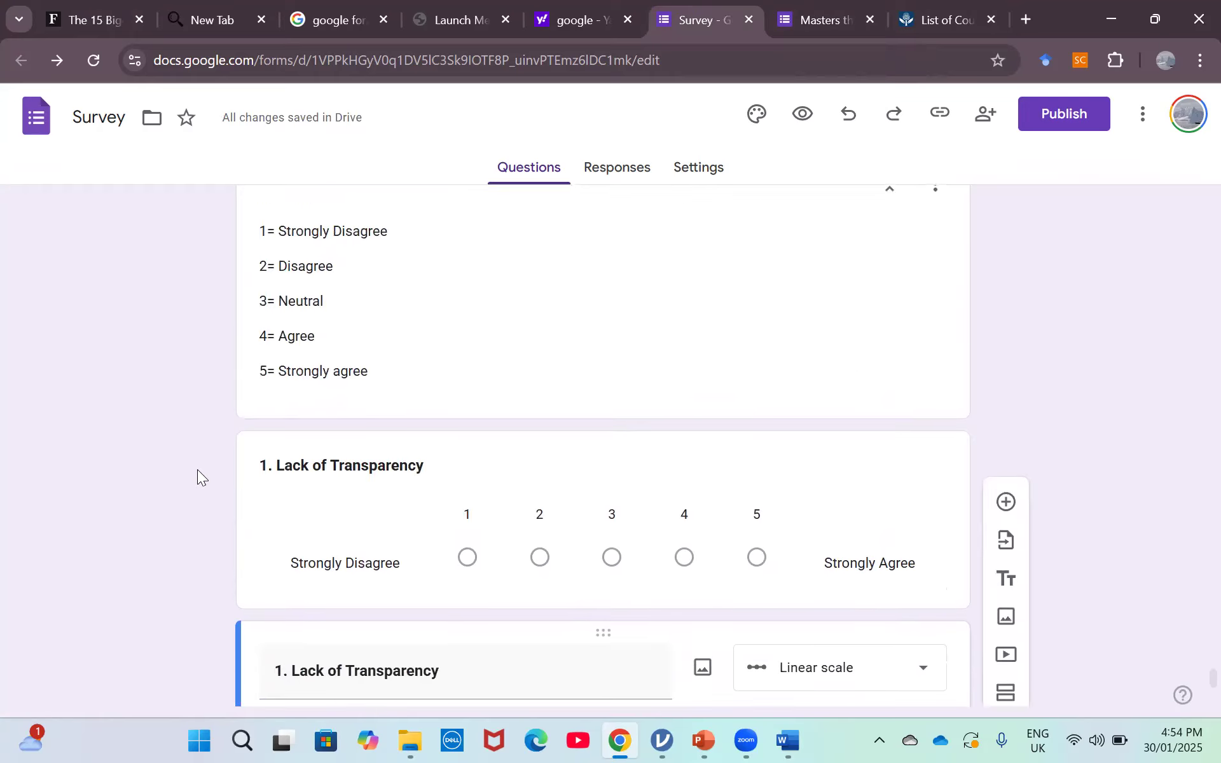
pyautogui.click(704, 496)
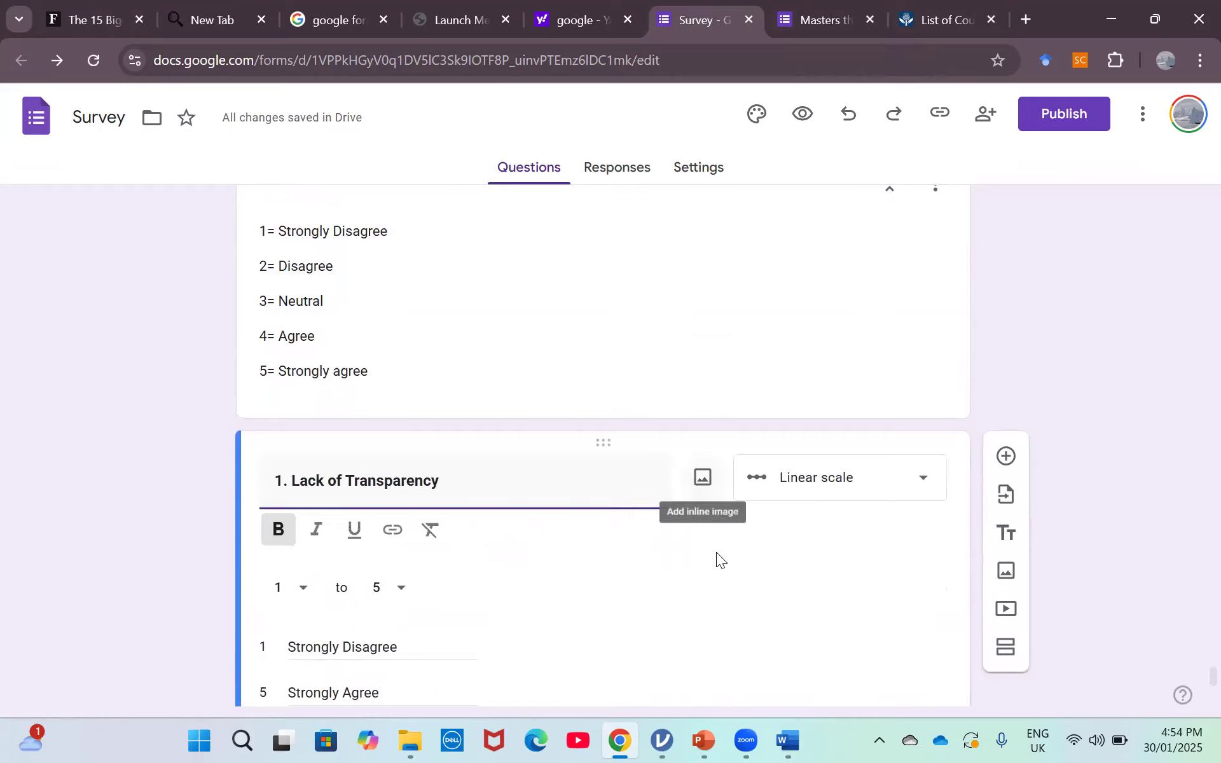
pyautogui.click(119, 624)
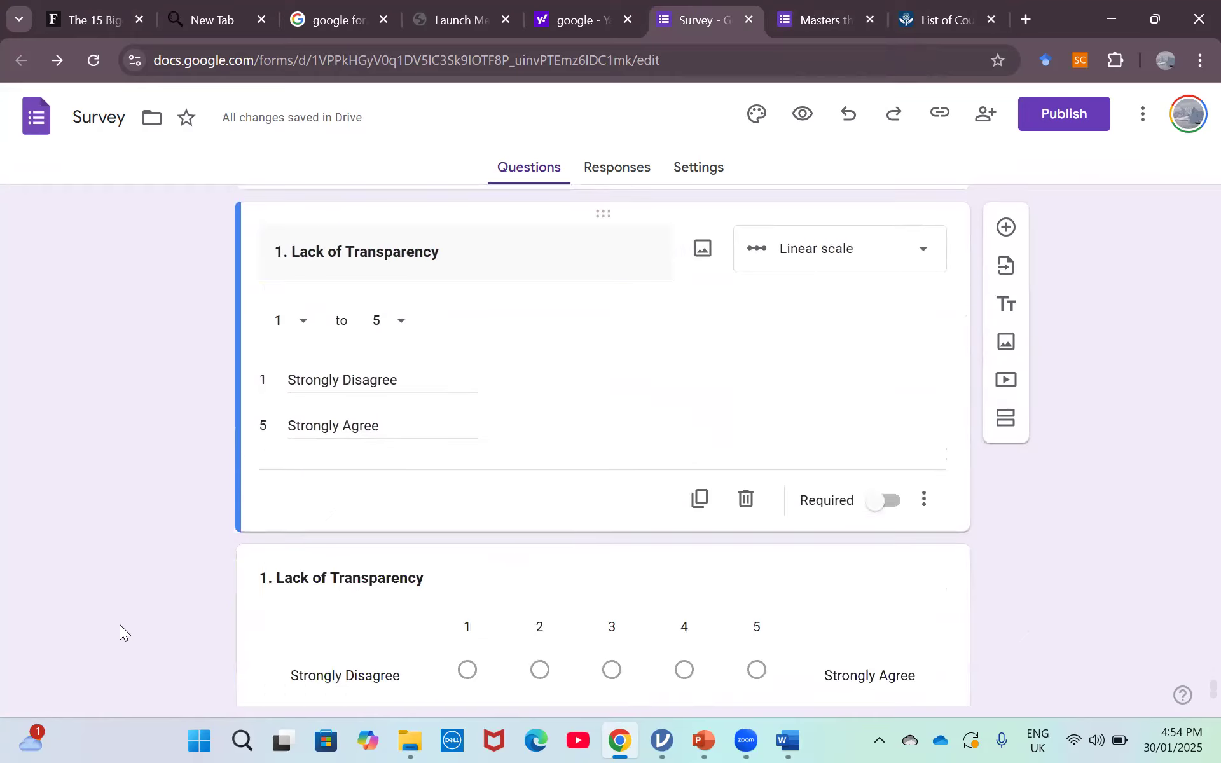
pyautogui.click(923, 500)
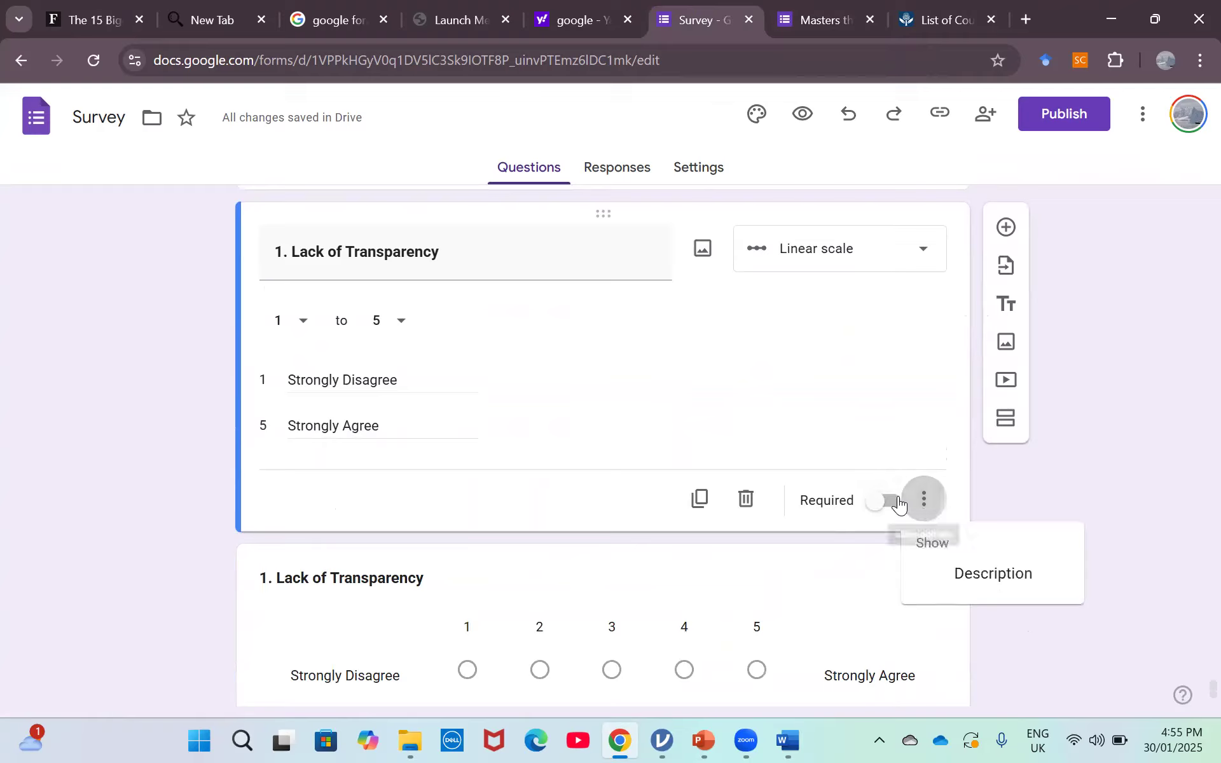
pyautogui.click(898, 503)
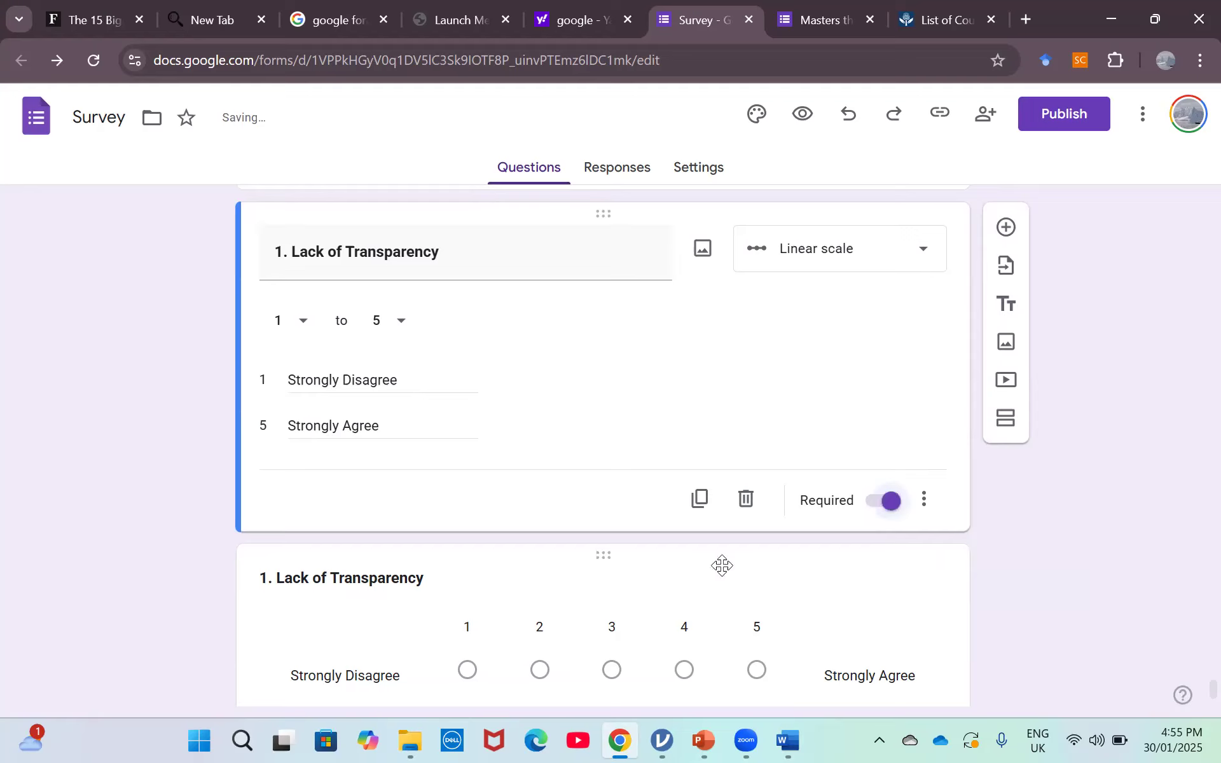
# Delete the non-required duplicate of the "1. Lack of Transparency" question.
pyautogui.scroll(-2, 168, 616)
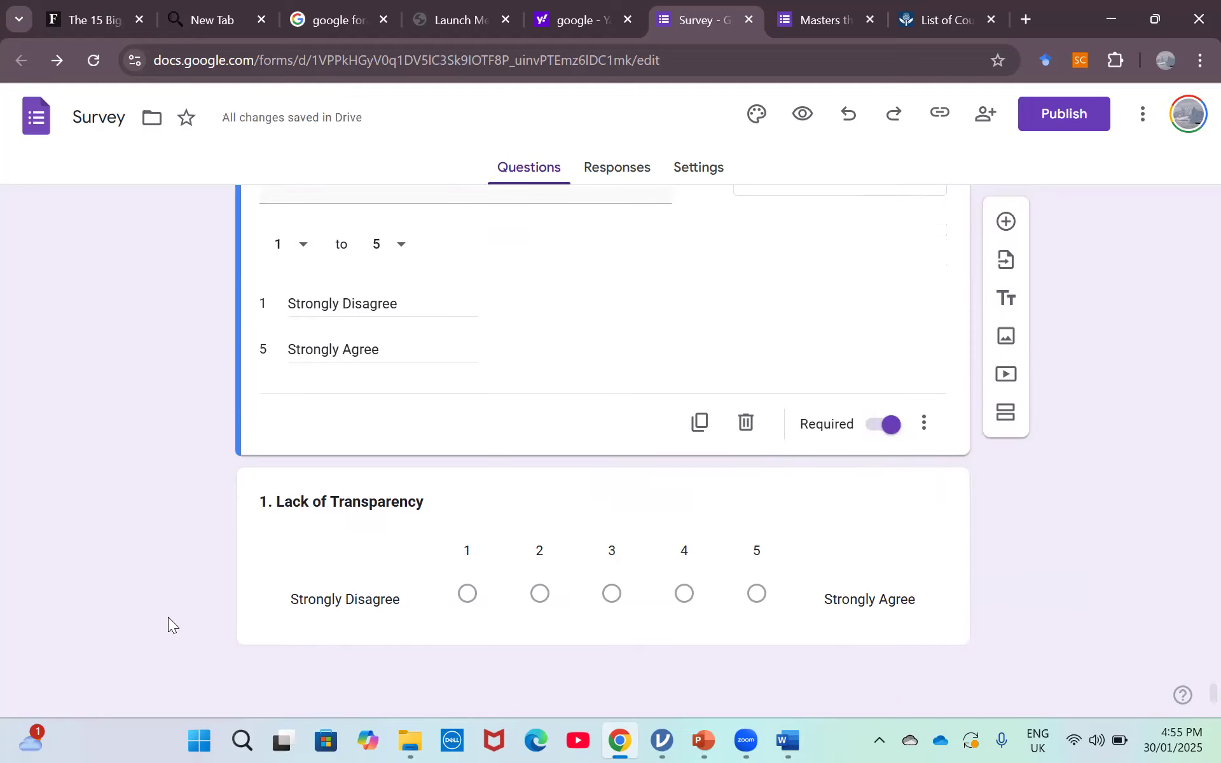
pyautogui.click(554, 514)
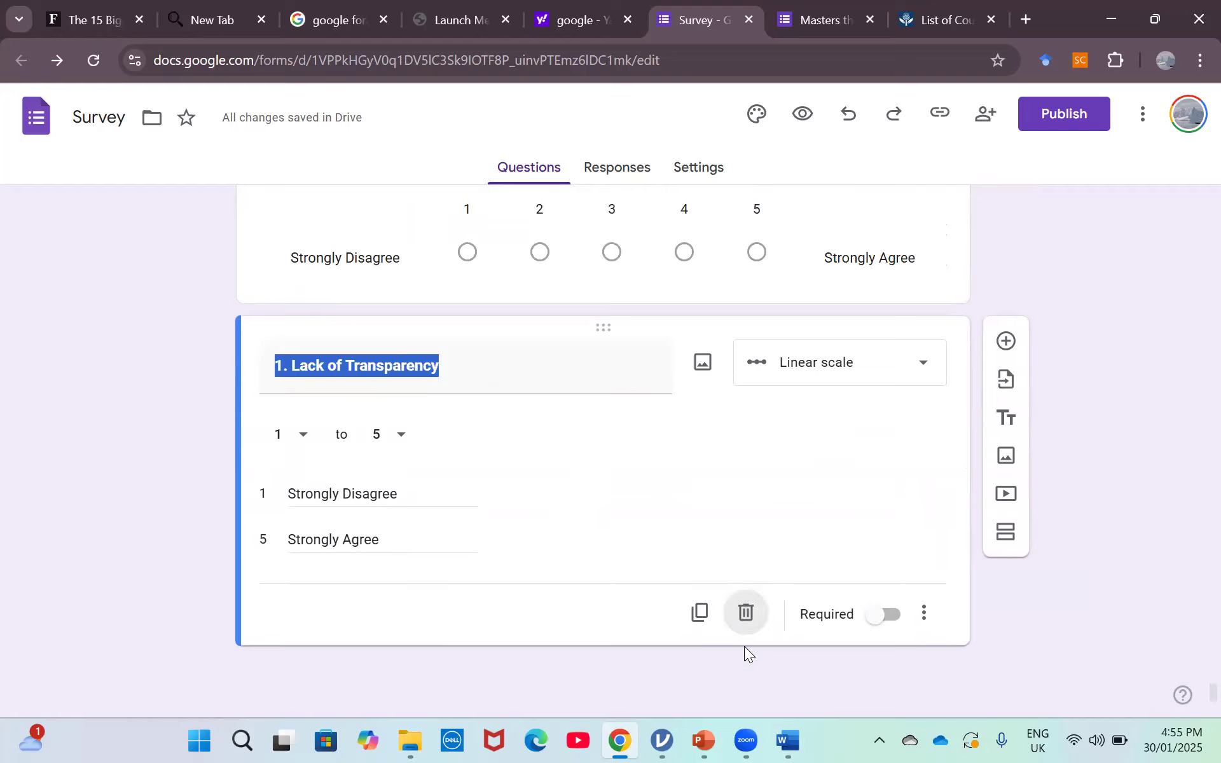
pyautogui.click(746, 624)
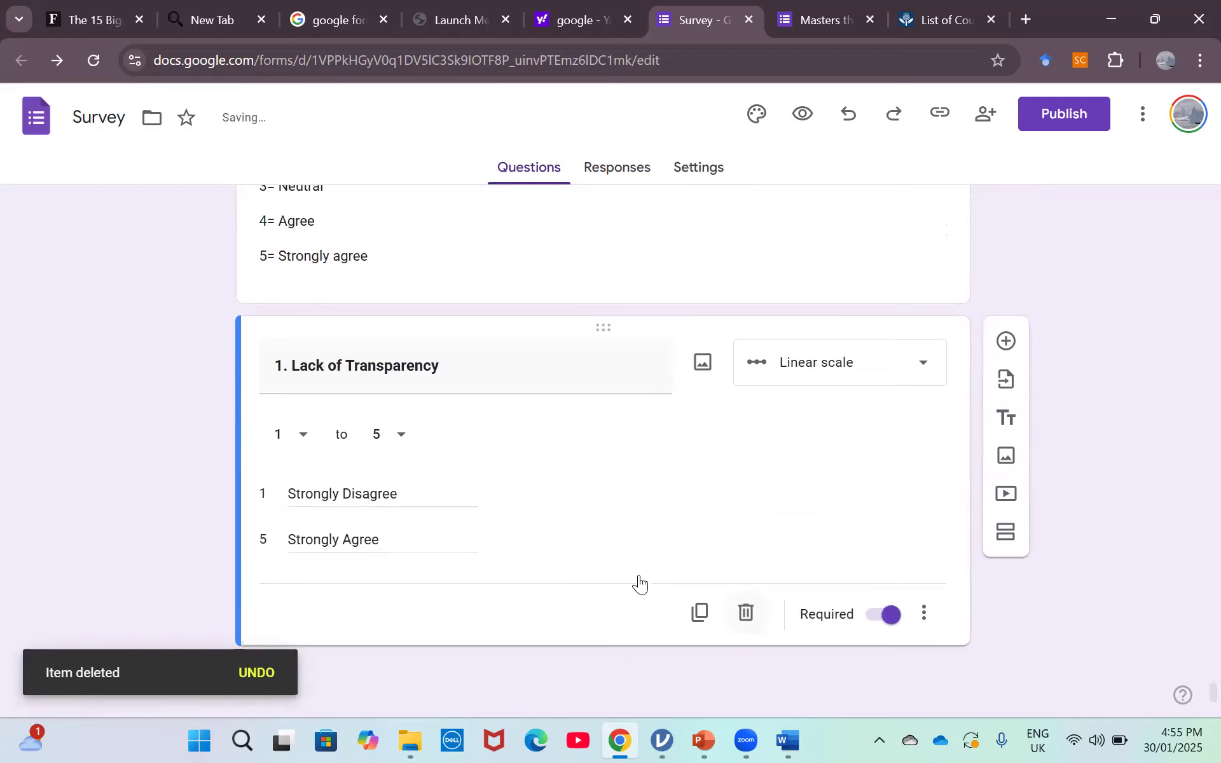
# Duplicate the required "1. Lack of Transparency" scale question repeatedly, making a copy for each remaining risk in the article.
pyautogui.click(698, 614)
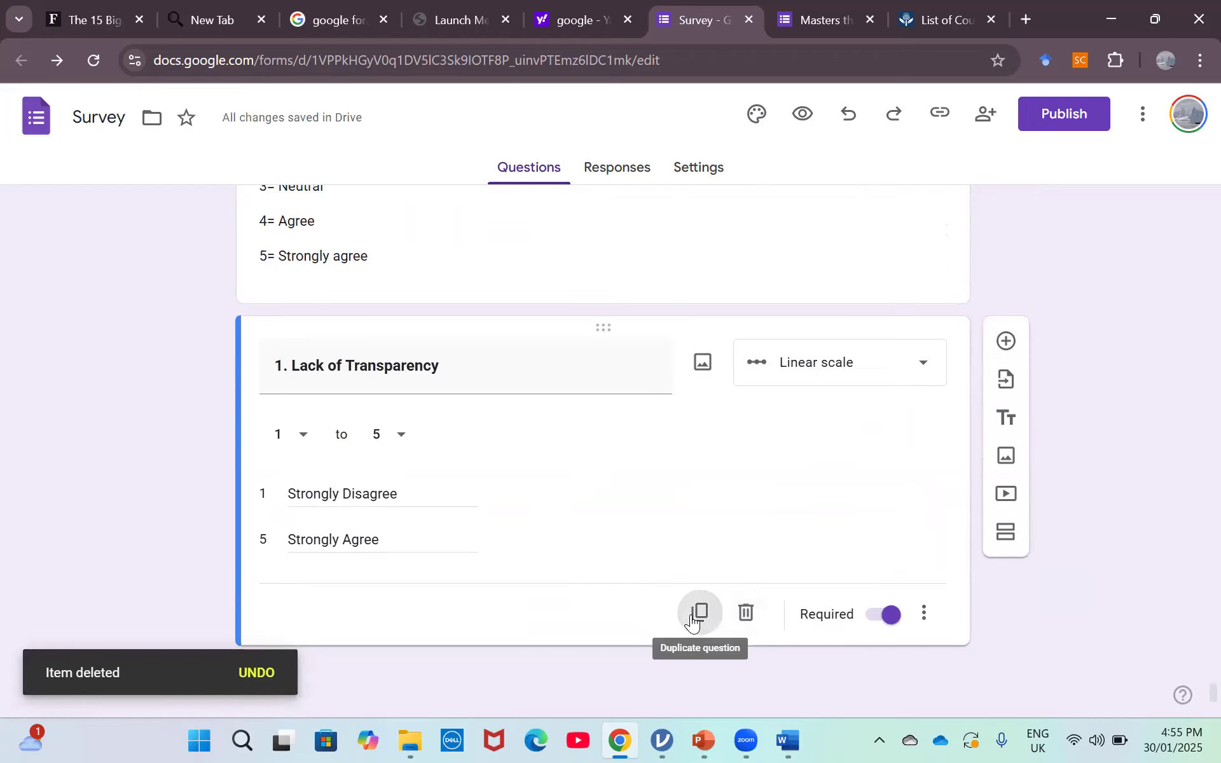
pyautogui.click(175, 563)
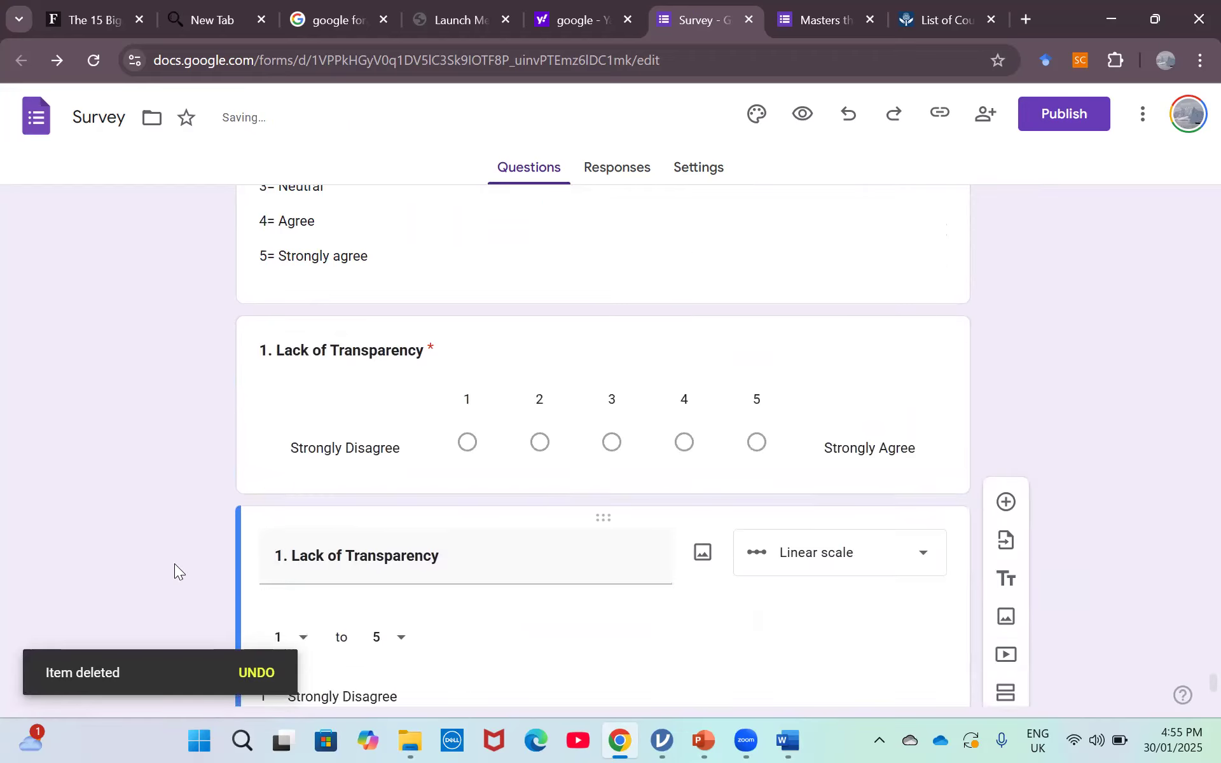
pyautogui.scroll(-3, 175, 564)
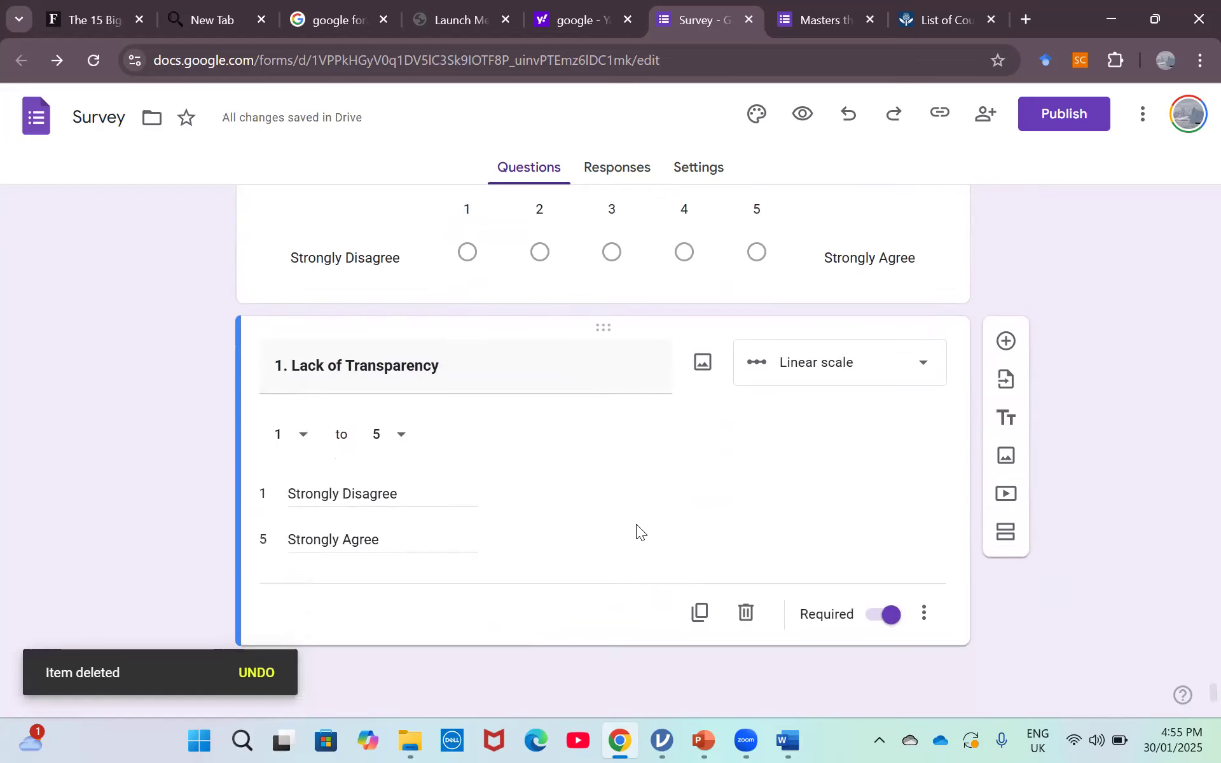
pyautogui.click(699, 612)
pyautogui.click(28, 589)
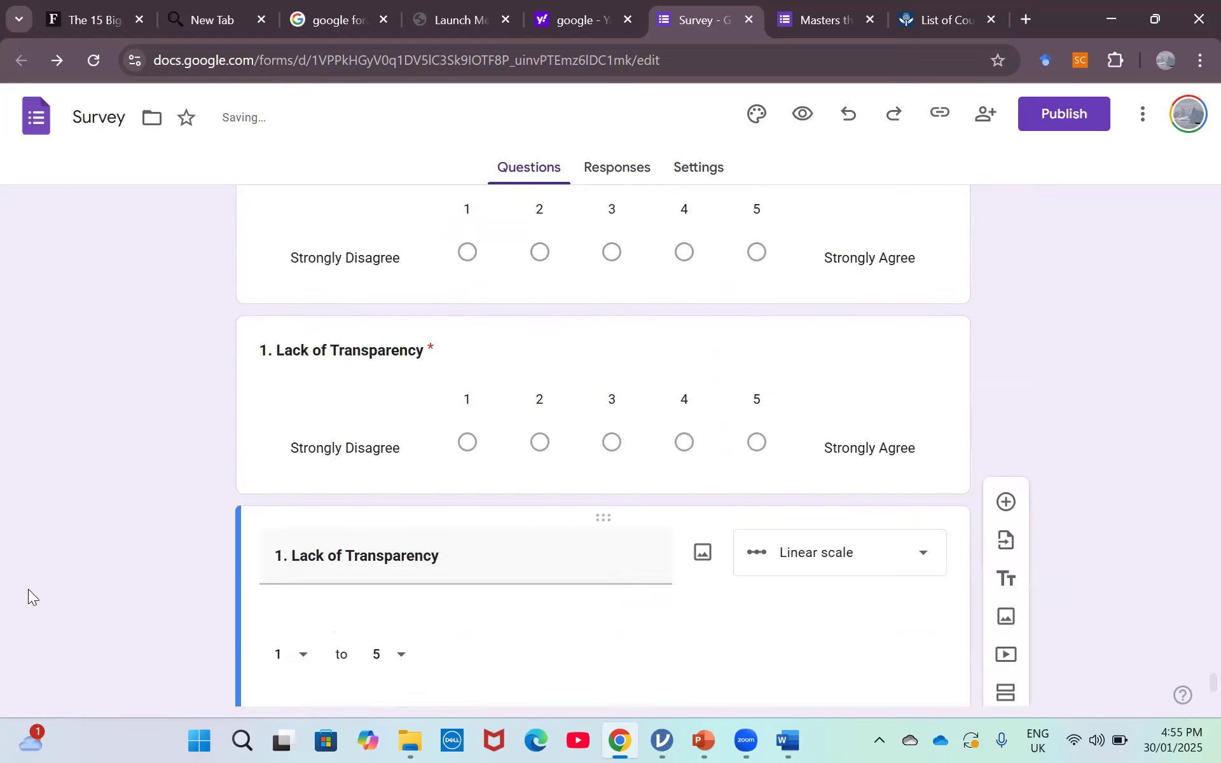
pyautogui.scroll(-3, 28, 588)
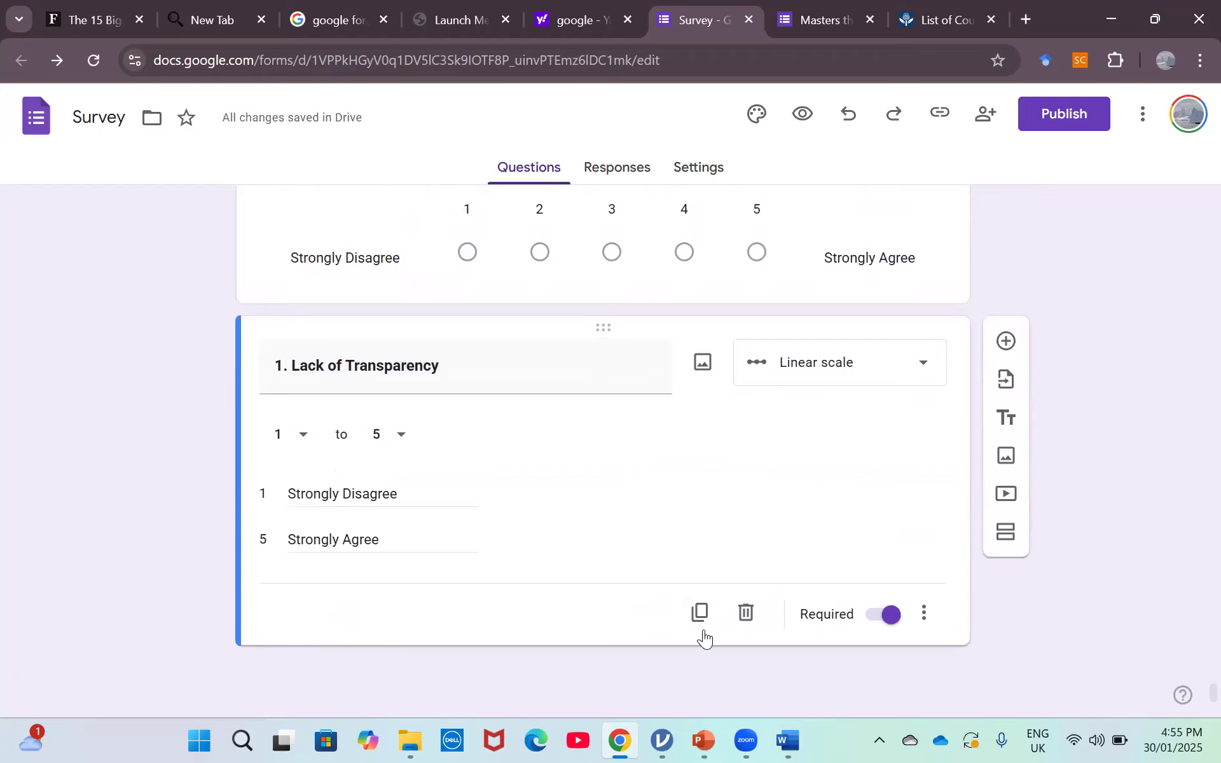
pyautogui.click(699, 613)
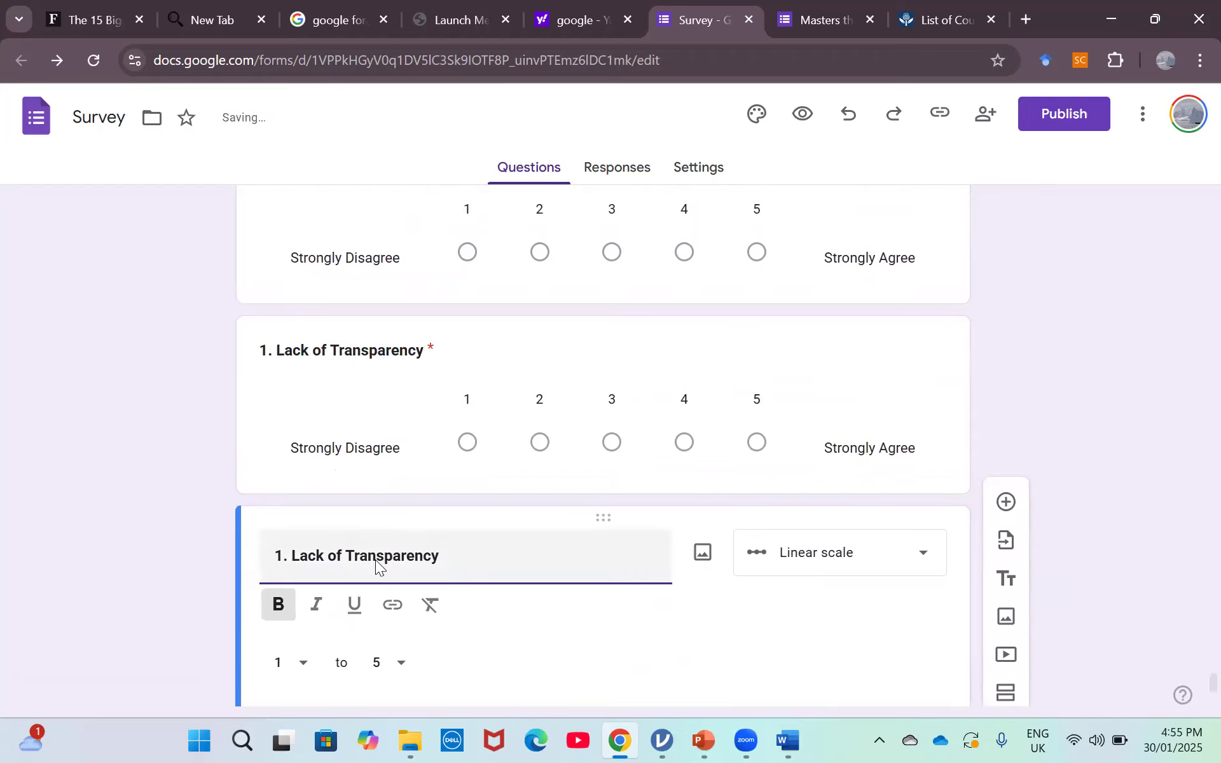
pyautogui.click(154, 569)
pyautogui.scroll(-3, 154, 570)
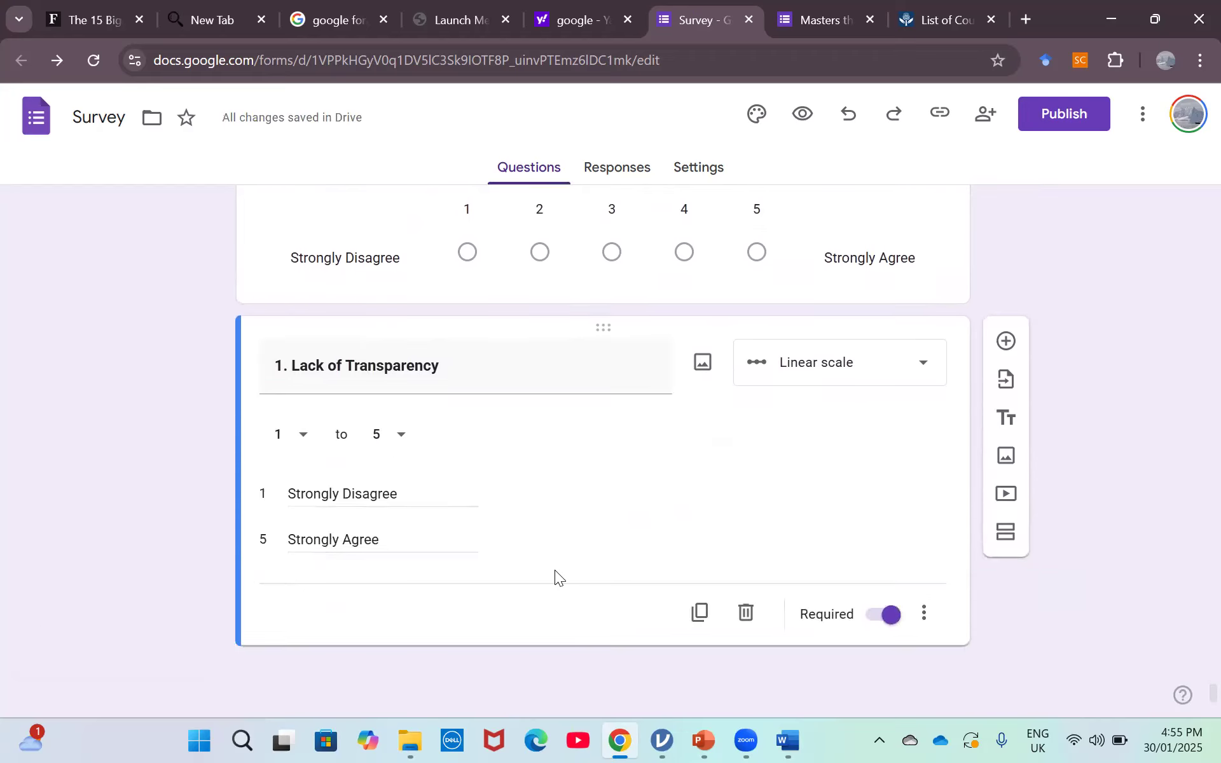
pyautogui.click(699, 612)
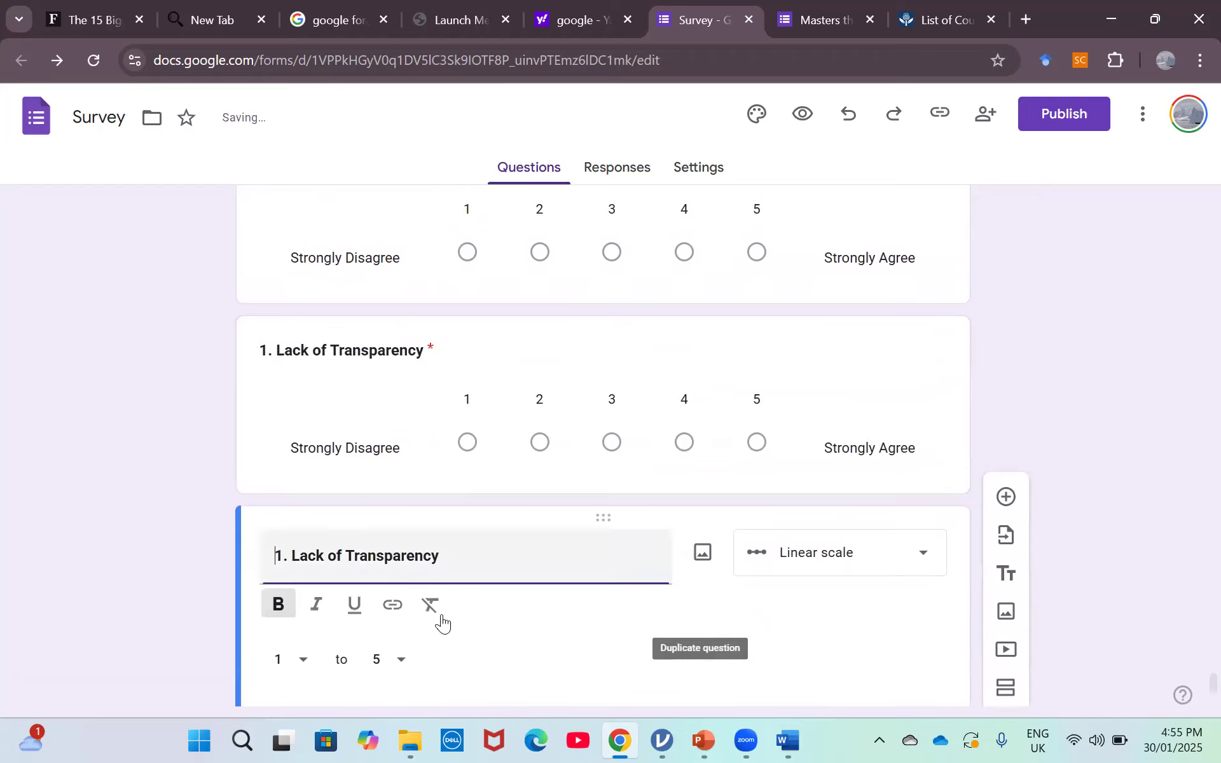
pyautogui.click(126, 626)
pyautogui.scroll(-3, 126, 625)
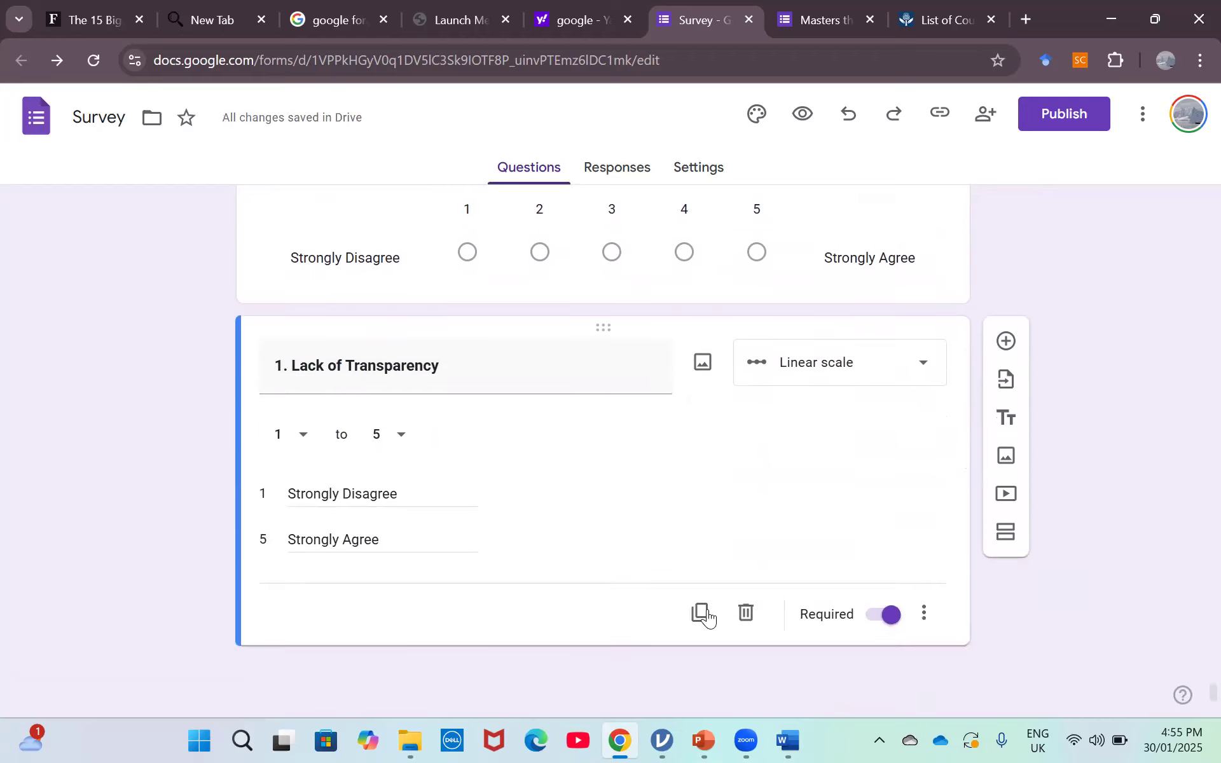
pyautogui.click(701, 613)
pyautogui.click(164, 665)
pyautogui.click(700, 613)
pyautogui.click(138, 665)
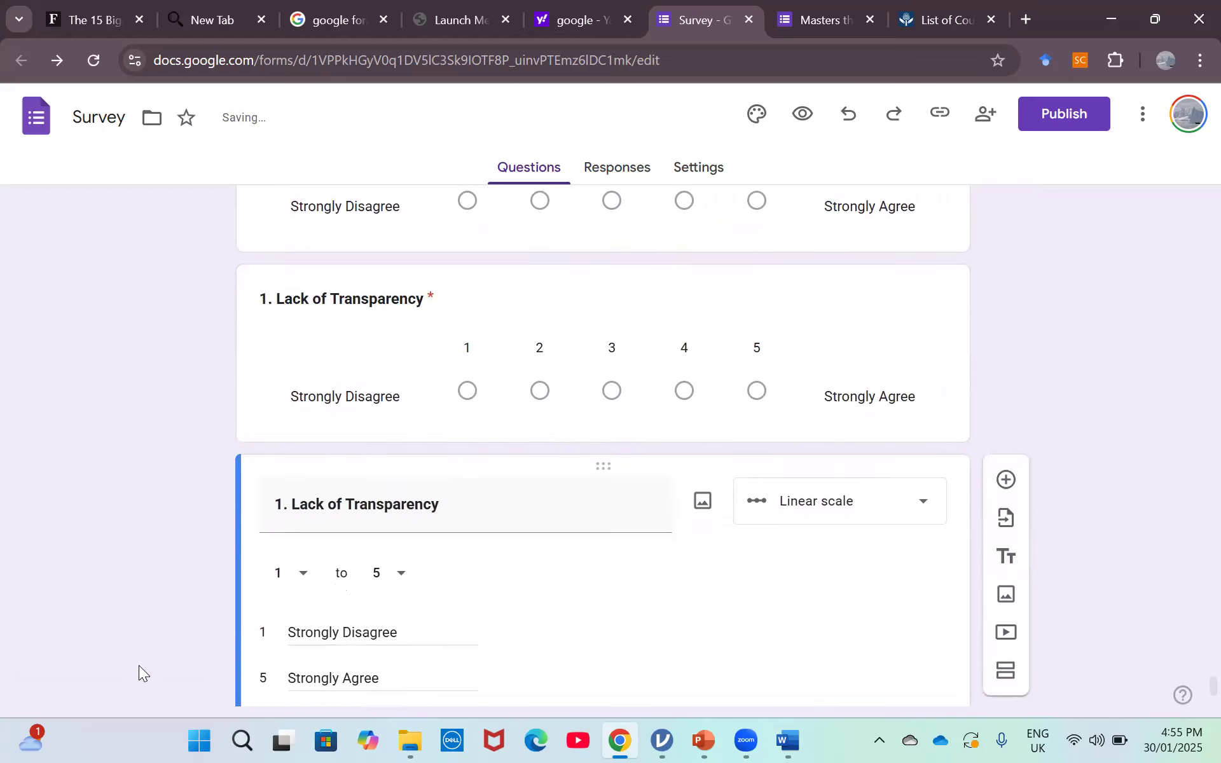
pyautogui.click(689, 624)
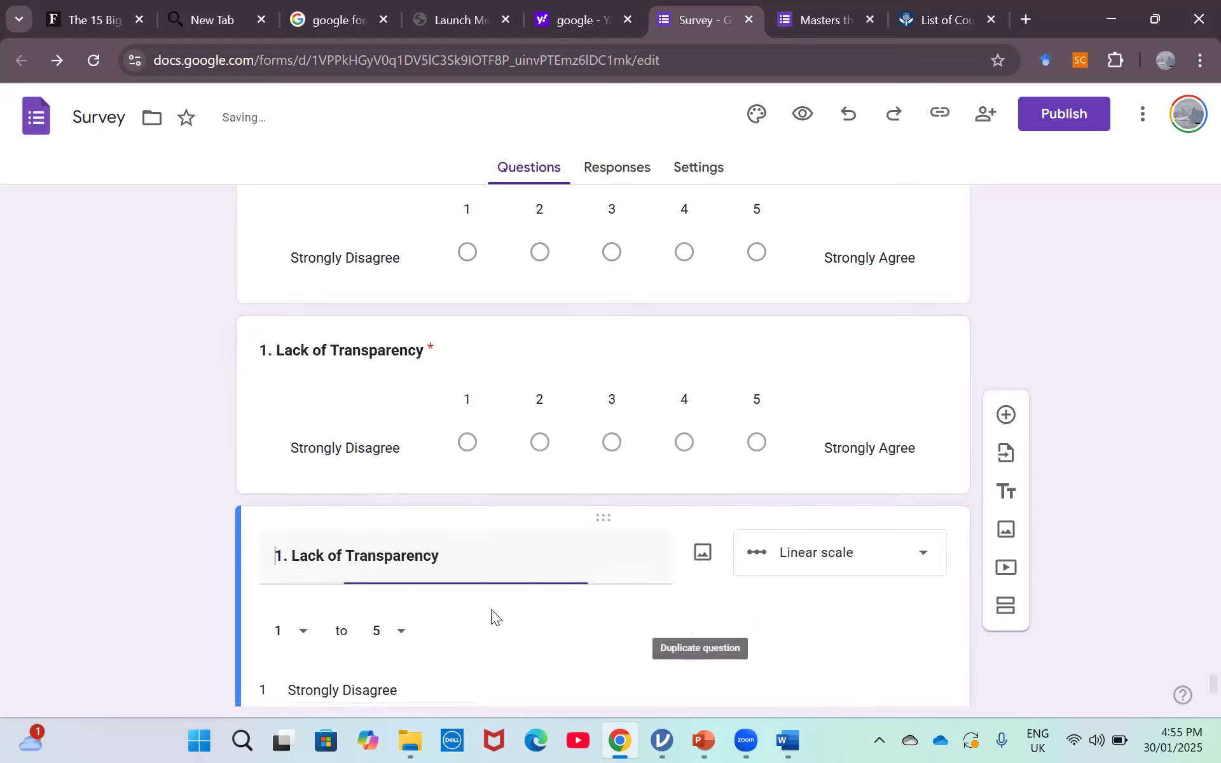
pyautogui.click(174, 650)
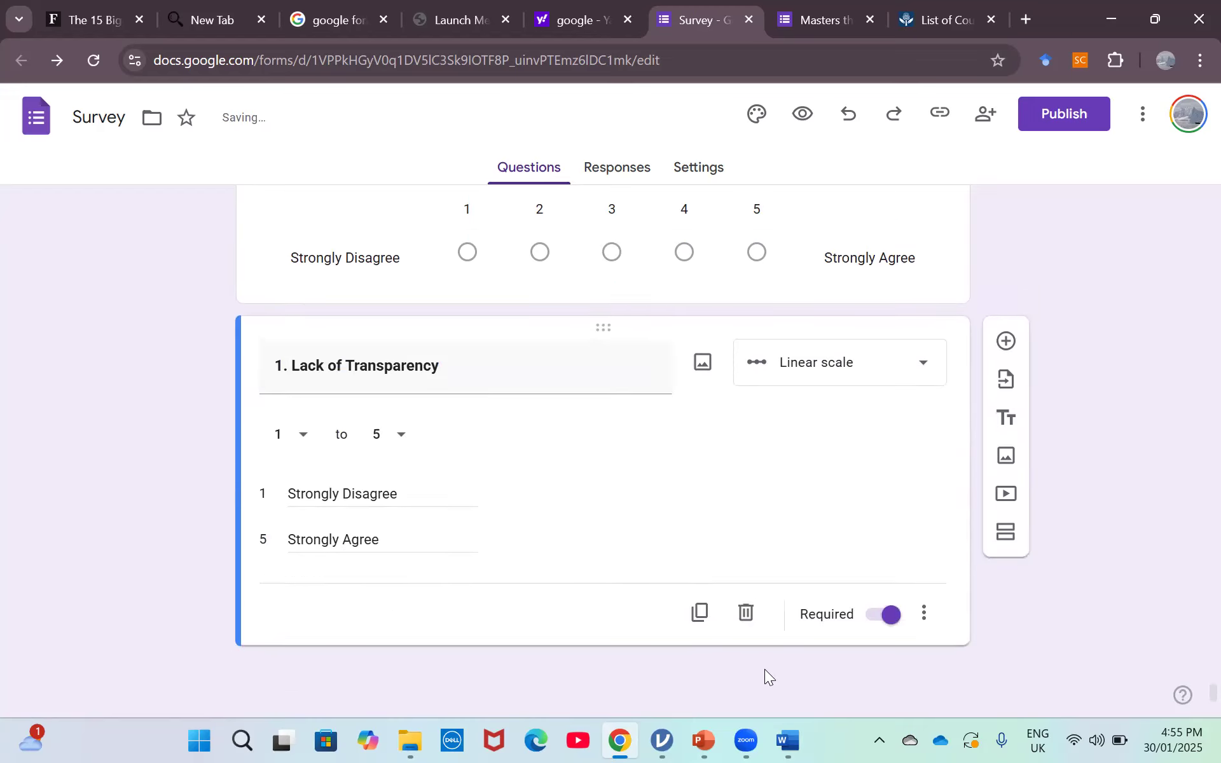
pyautogui.click(692, 615)
pyautogui.click(119, 666)
pyautogui.click(691, 617)
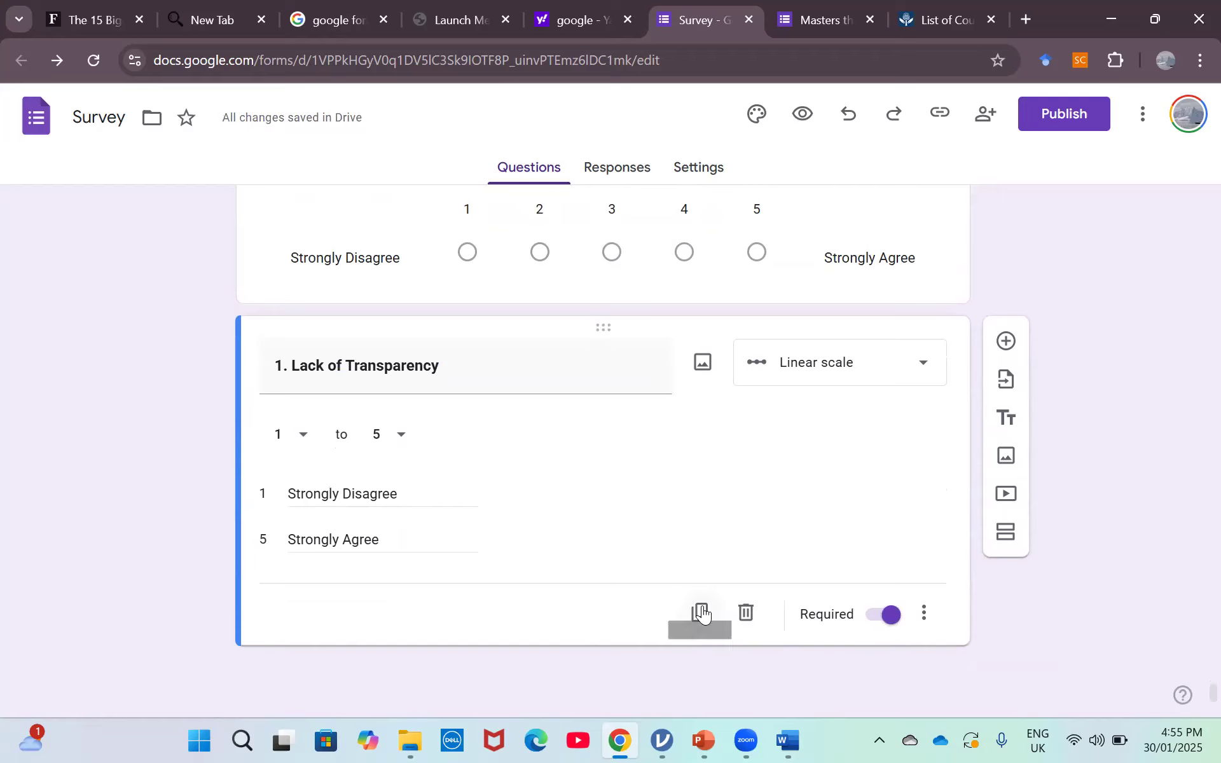
pyautogui.click(702, 613)
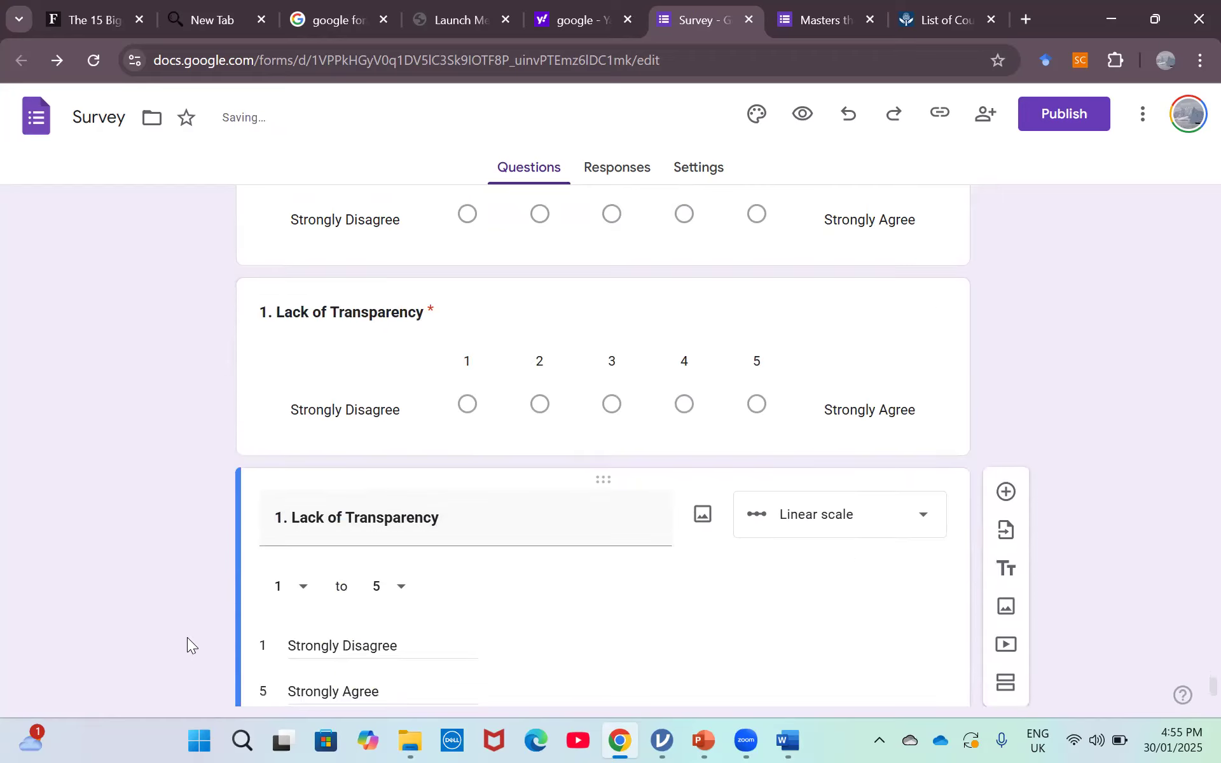
pyautogui.click(709, 614)
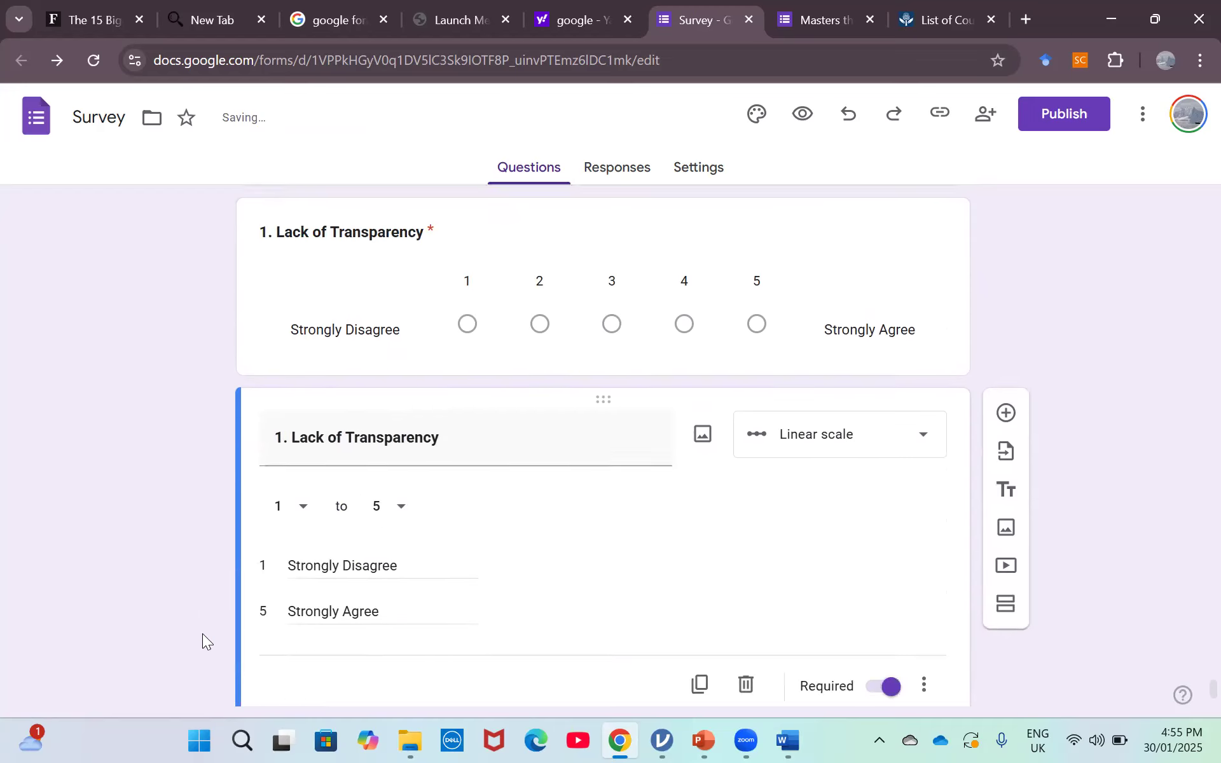
pyautogui.click(700, 612)
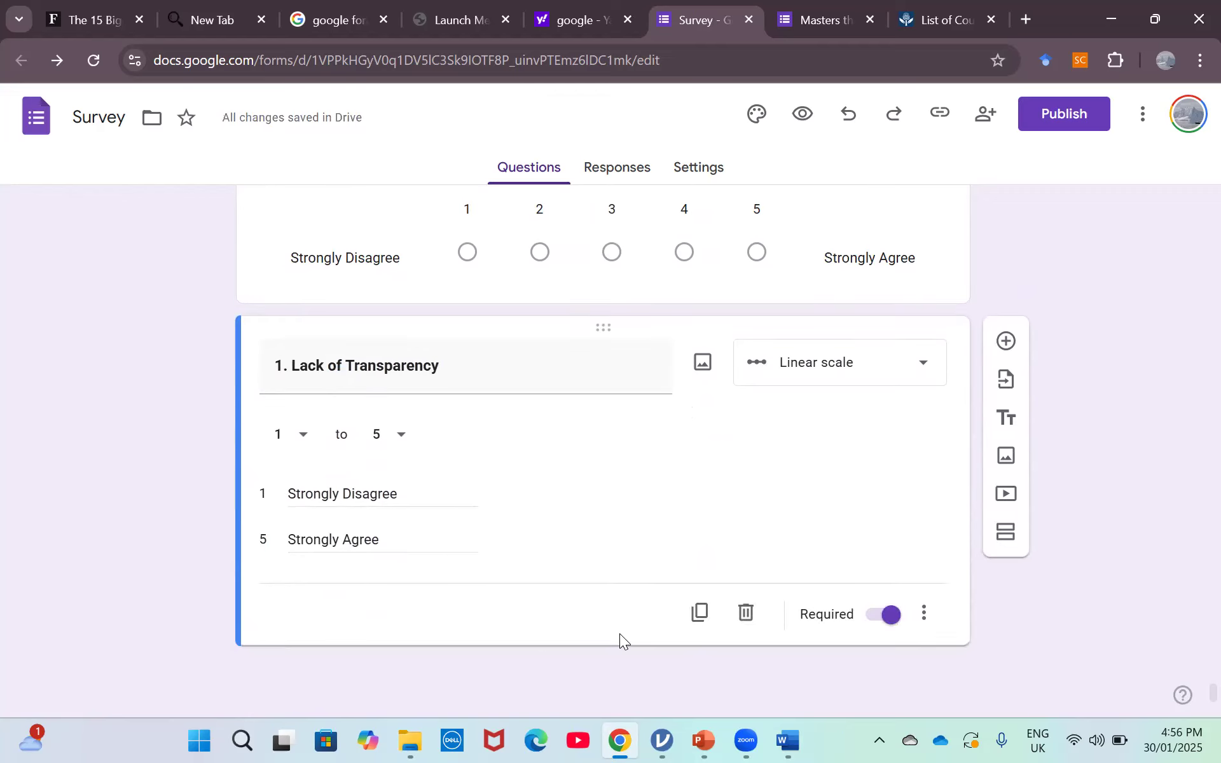
pyautogui.click(690, 622)
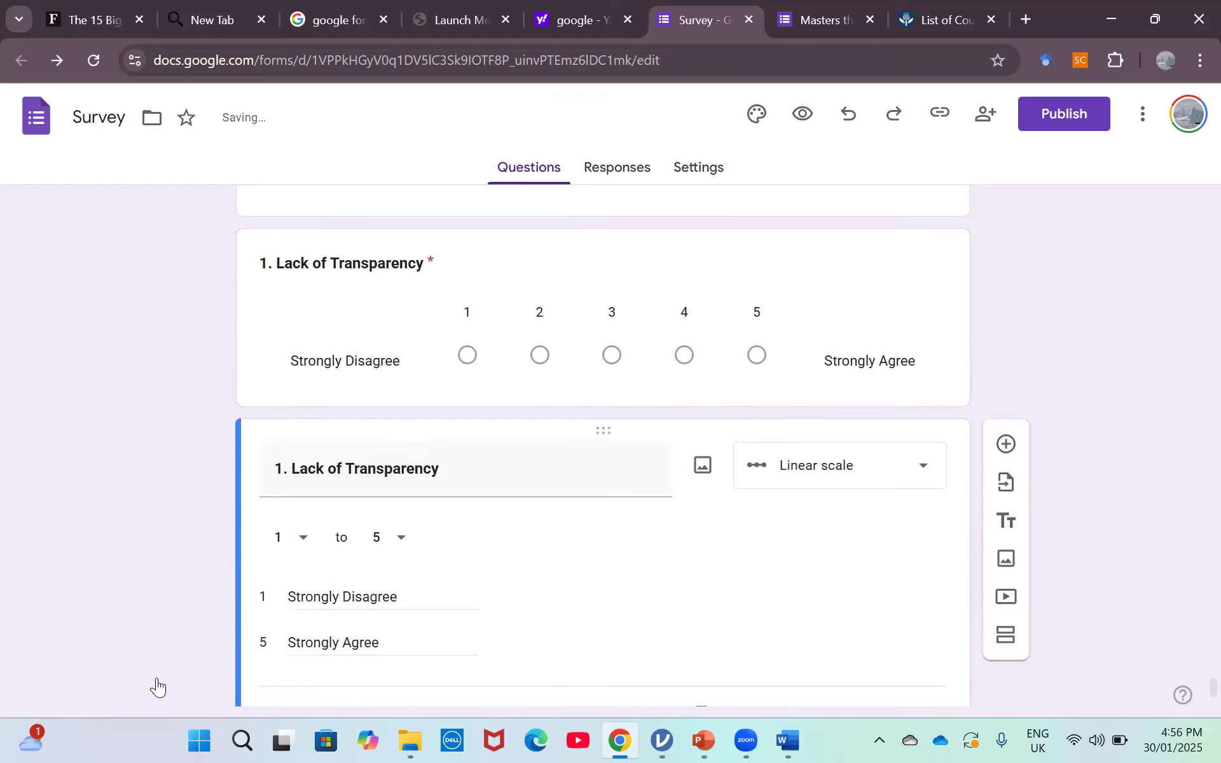
pyautogui.click(701, 612)
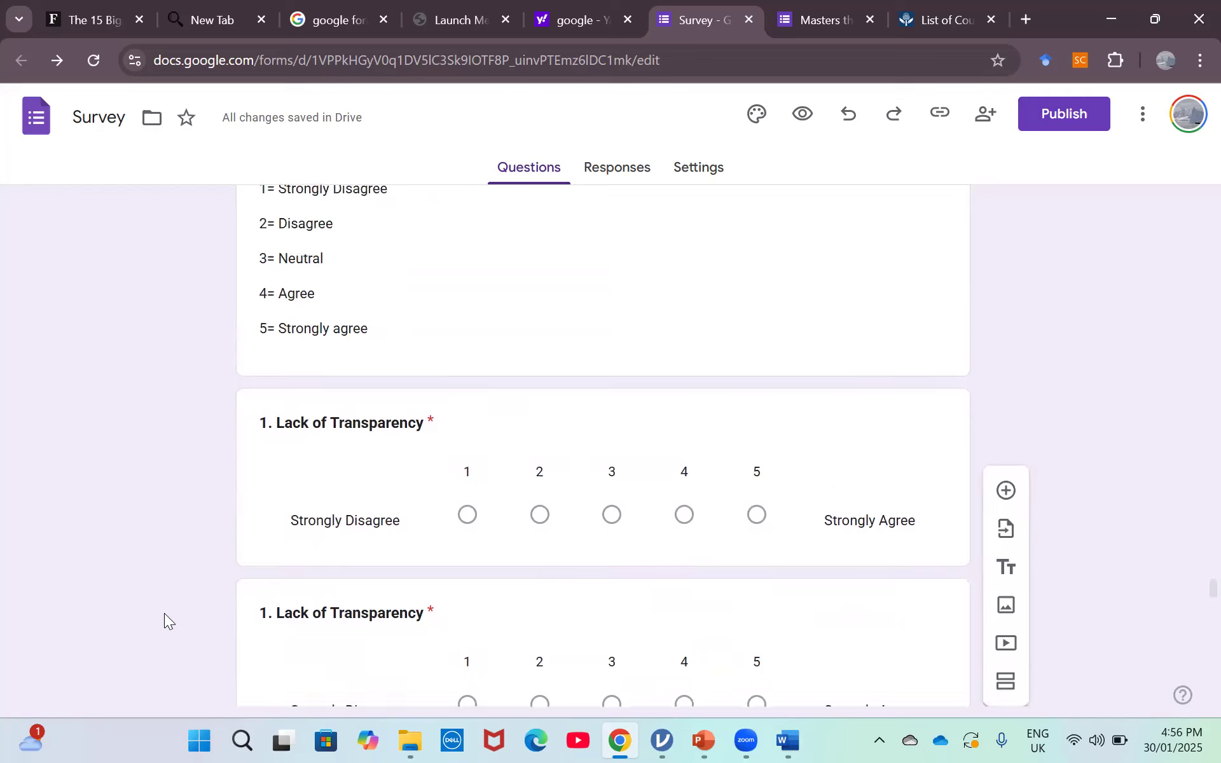
# Switch to the Forbes article and copy the heading "2. Bias and Discrimination".
pyautogui.scroll(-1, 164, 613)
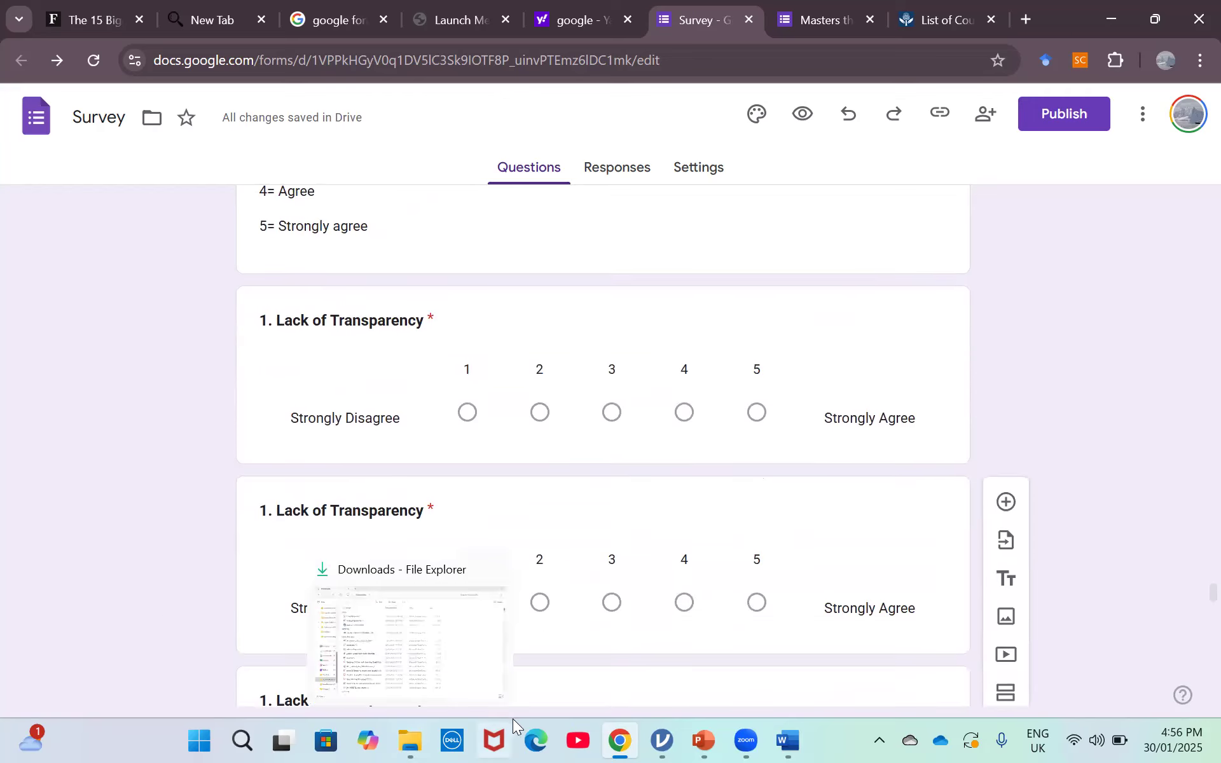
pyautogui.click(90, 8)
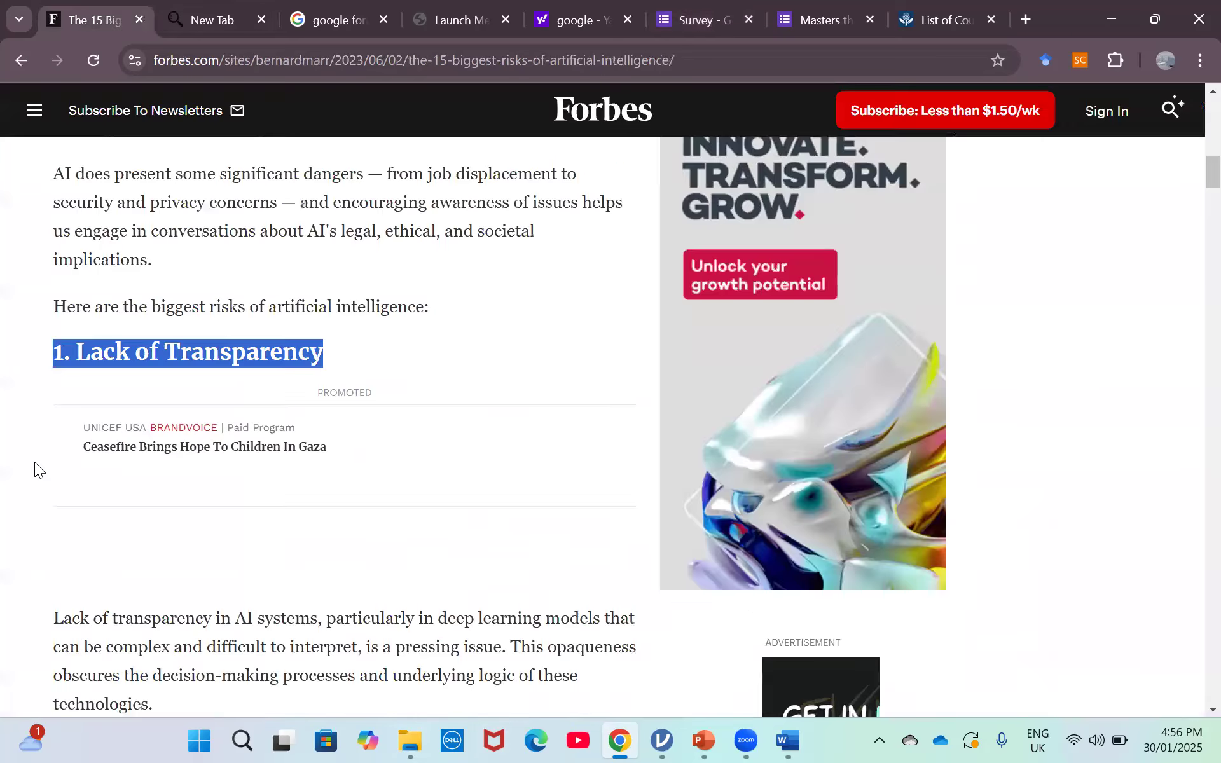
pyautogui.scroll(-1, 34, 461)
pyautogui.scroll(-4, 35, 462)
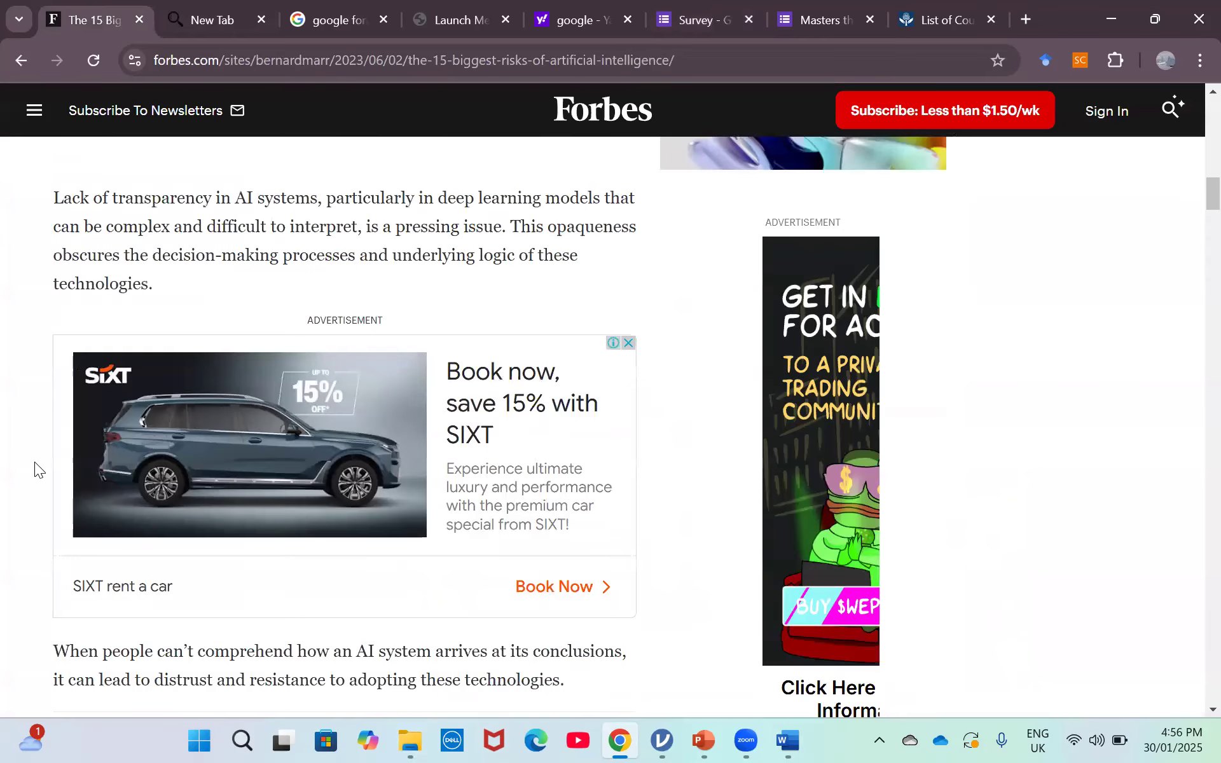
pyautogui.scroll(-5, 35, 461)
pyautogui.tripleClick(203, 412)
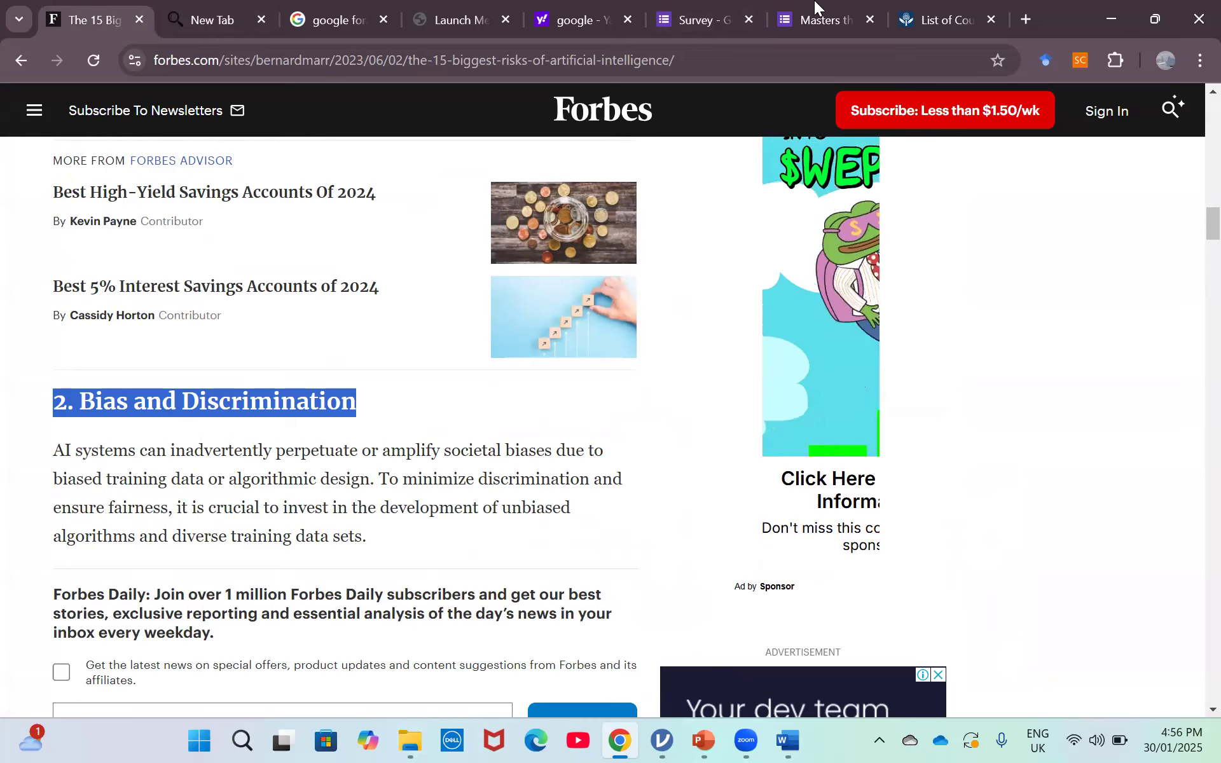
# Return to the survey form and replace the second scale question's title with "2. Bias and Discrimination".
pyautogui.click(675, 3)
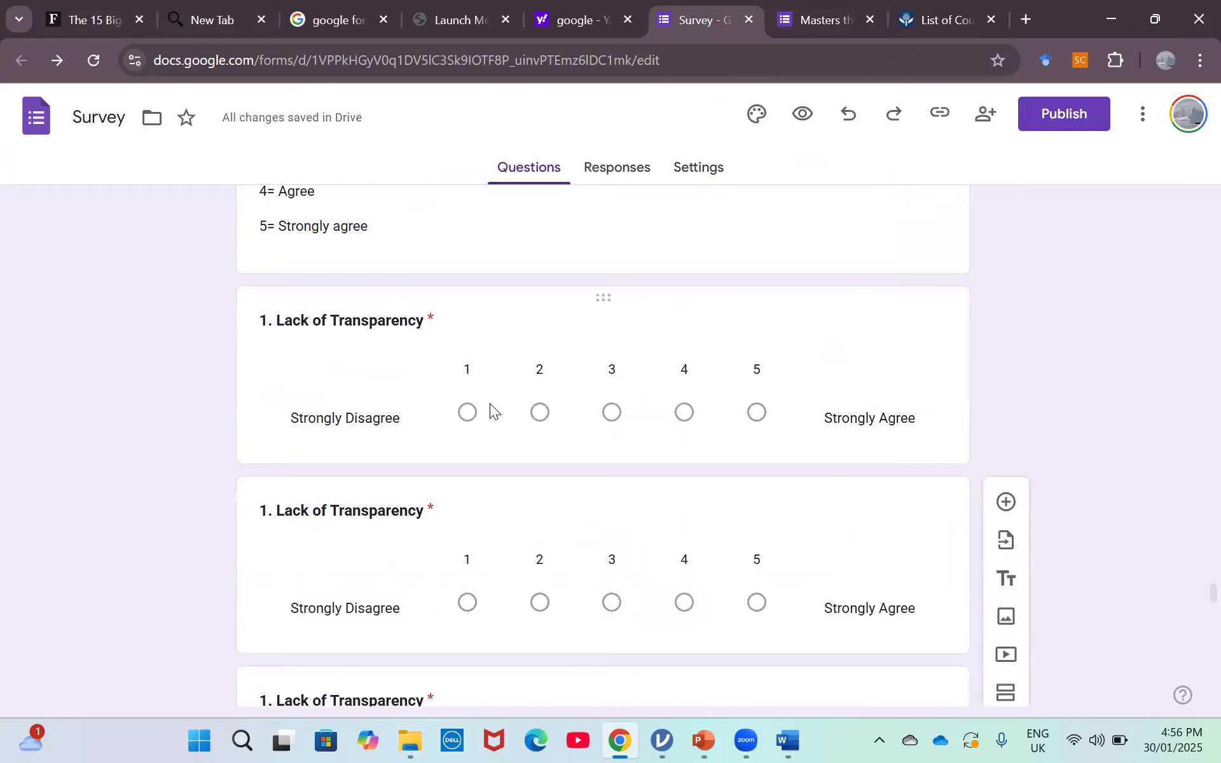
pyautogui.click(332, 514)
pyautogui.press('BackSpace')
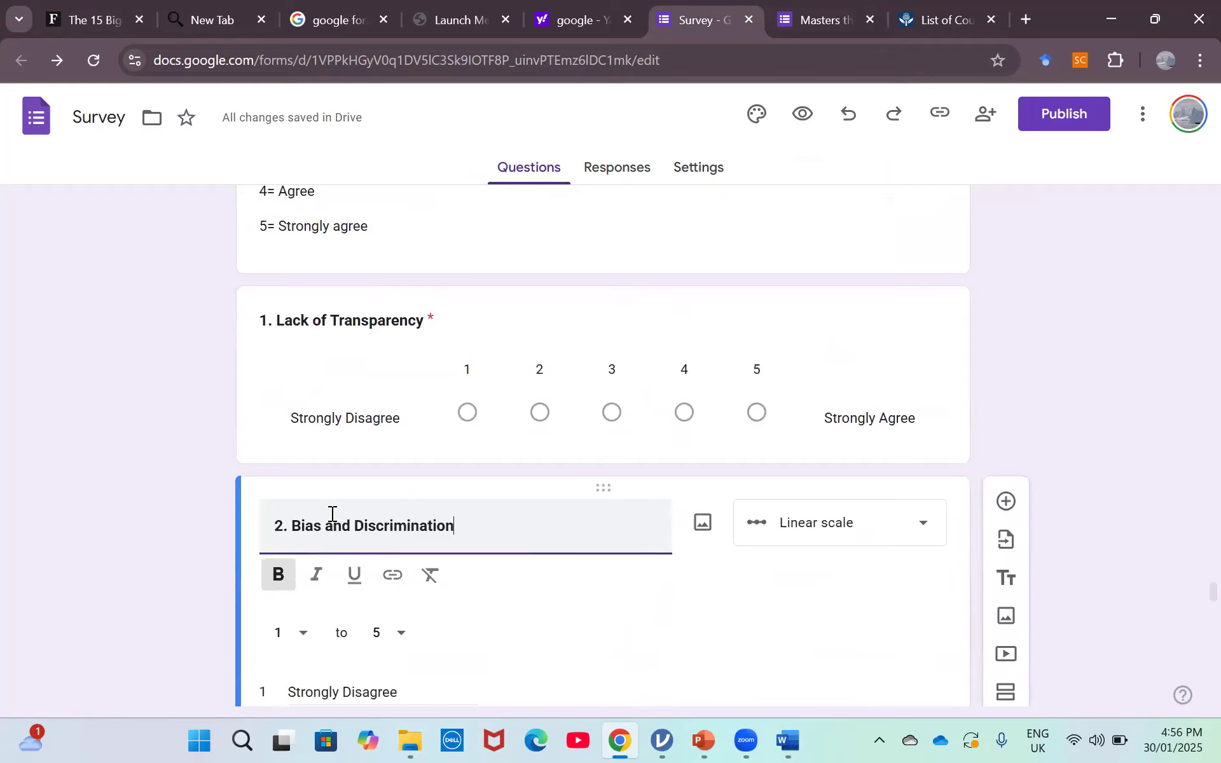
# Clear the title of the third scale question, directly below "2. Bias and Discrimination".
pyautogui.scroll(-10, 139, 532)
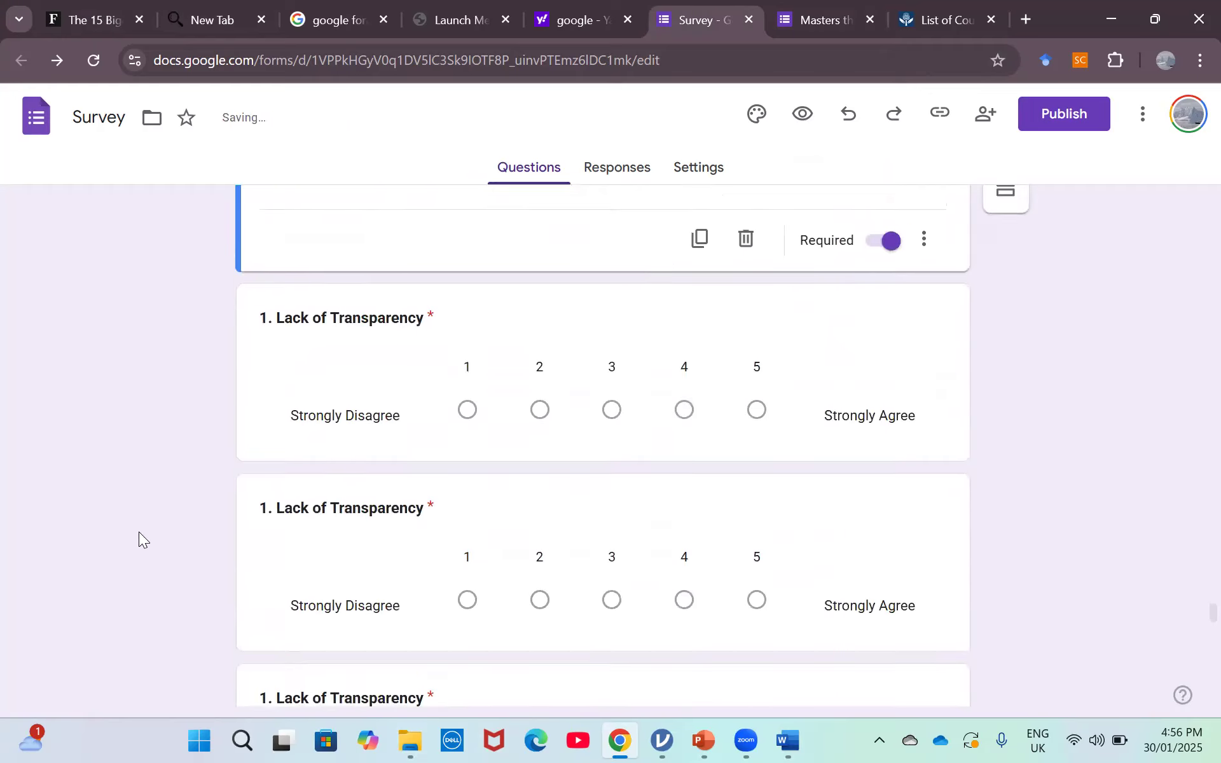
pyautogui.click(344, 326)
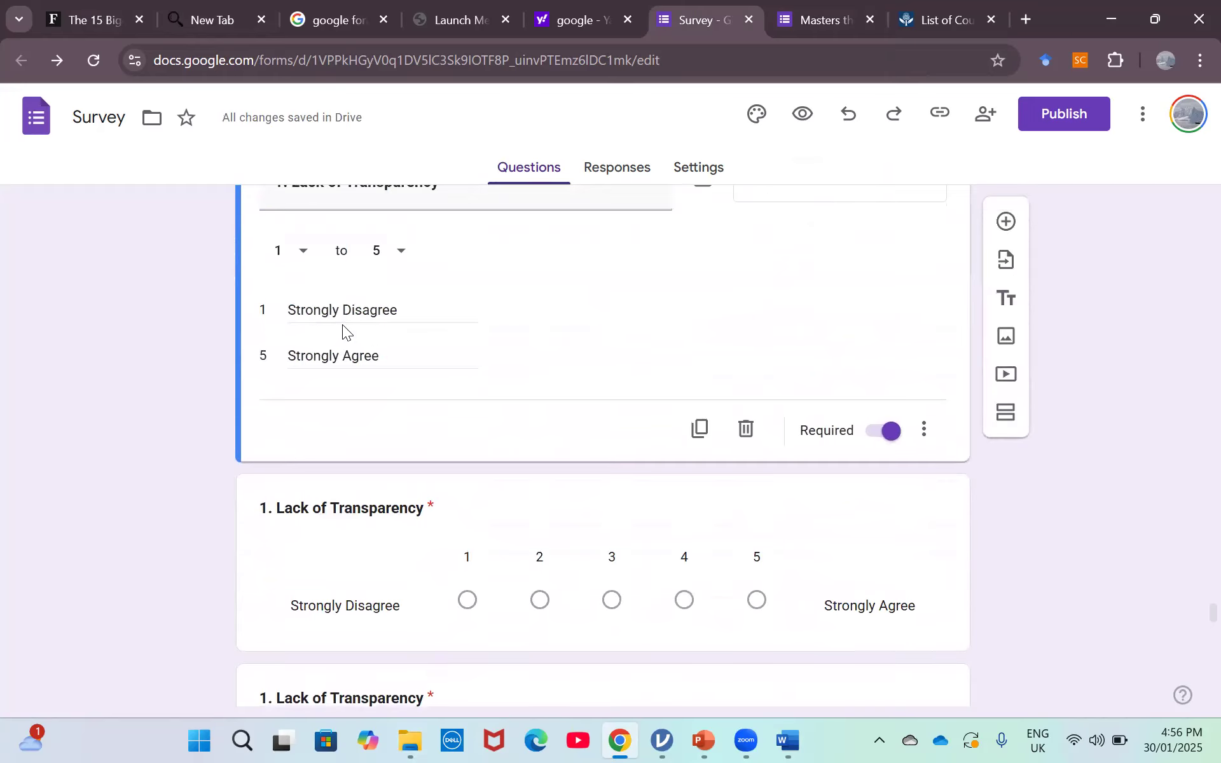
pyautogui.click(341, 337)
pyautogui.press('BackSpace')
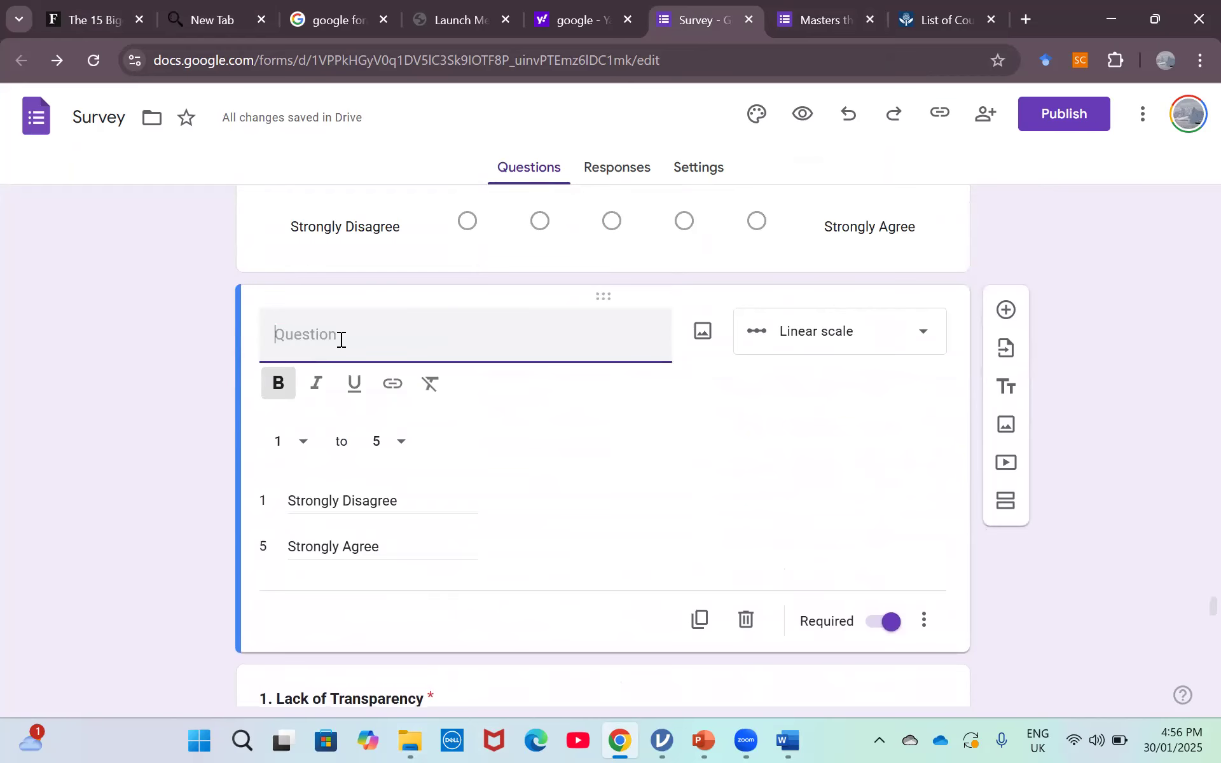
# Copy the heading "3. Privacy Concerns" from the Forbes article and paste it as the third scale question's title in the survey form.
pyautogui.click(91, 4)
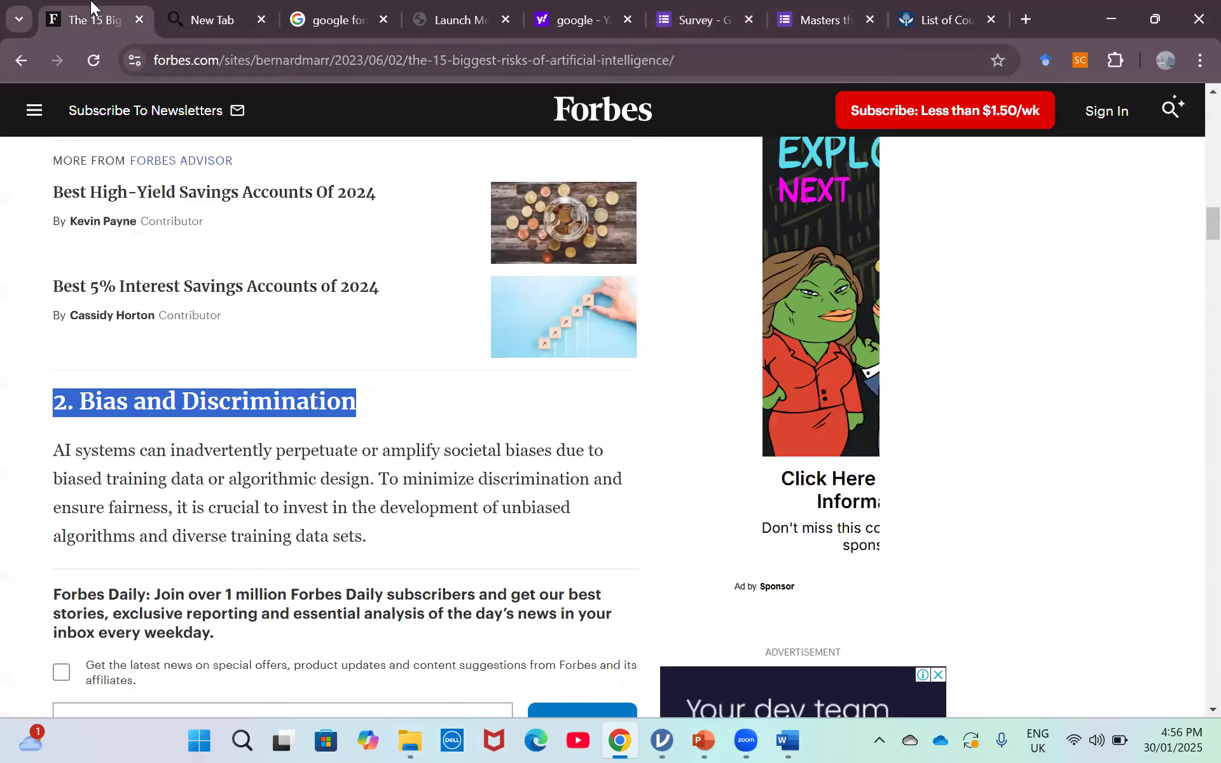
pyautogui.scroll(-2, 14, 402)
pyautogui.scroll(-8, 14, 402)
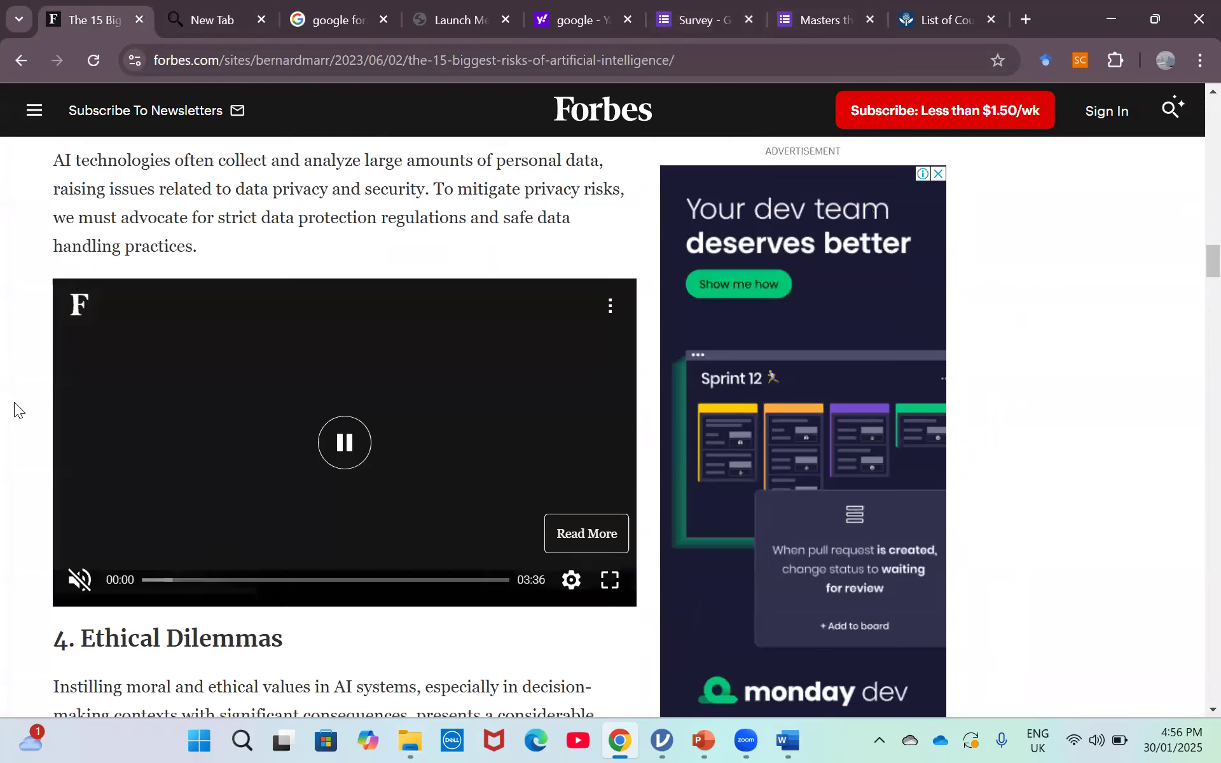
pyautogui.scroll(3, 14, 402)
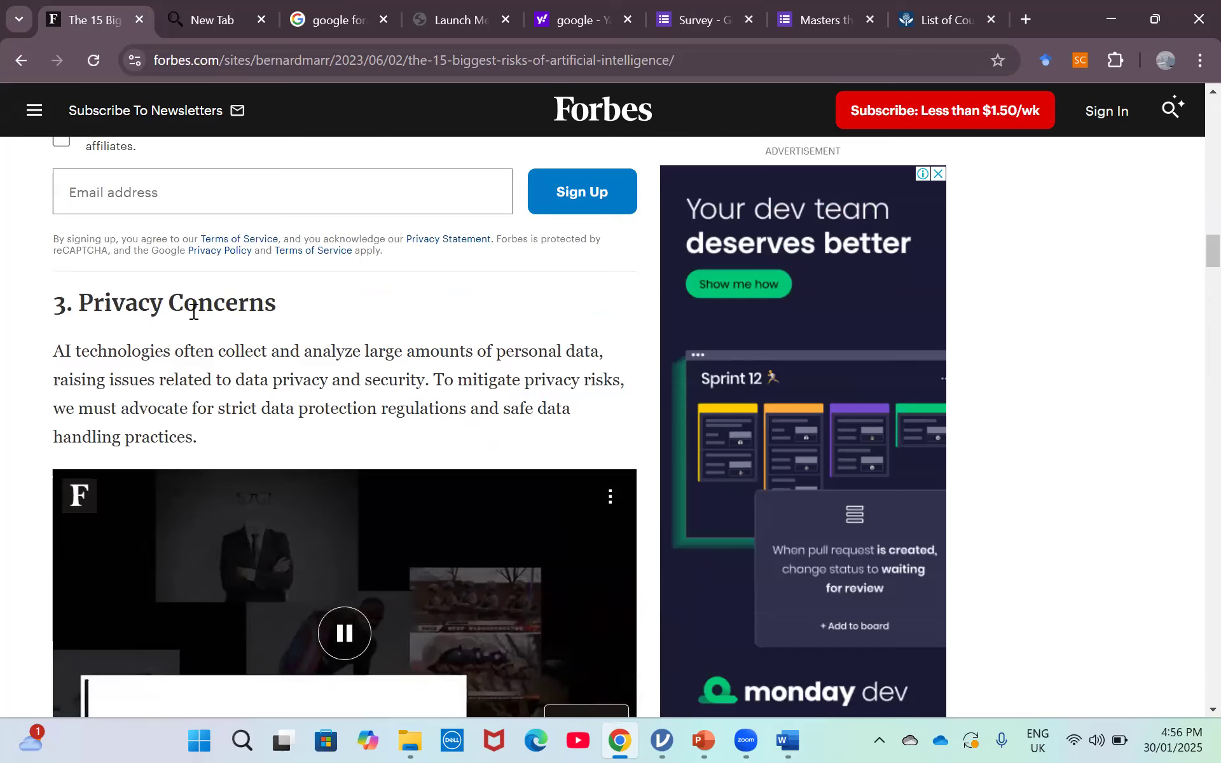
pyautogui.tripleClick(185, 310)
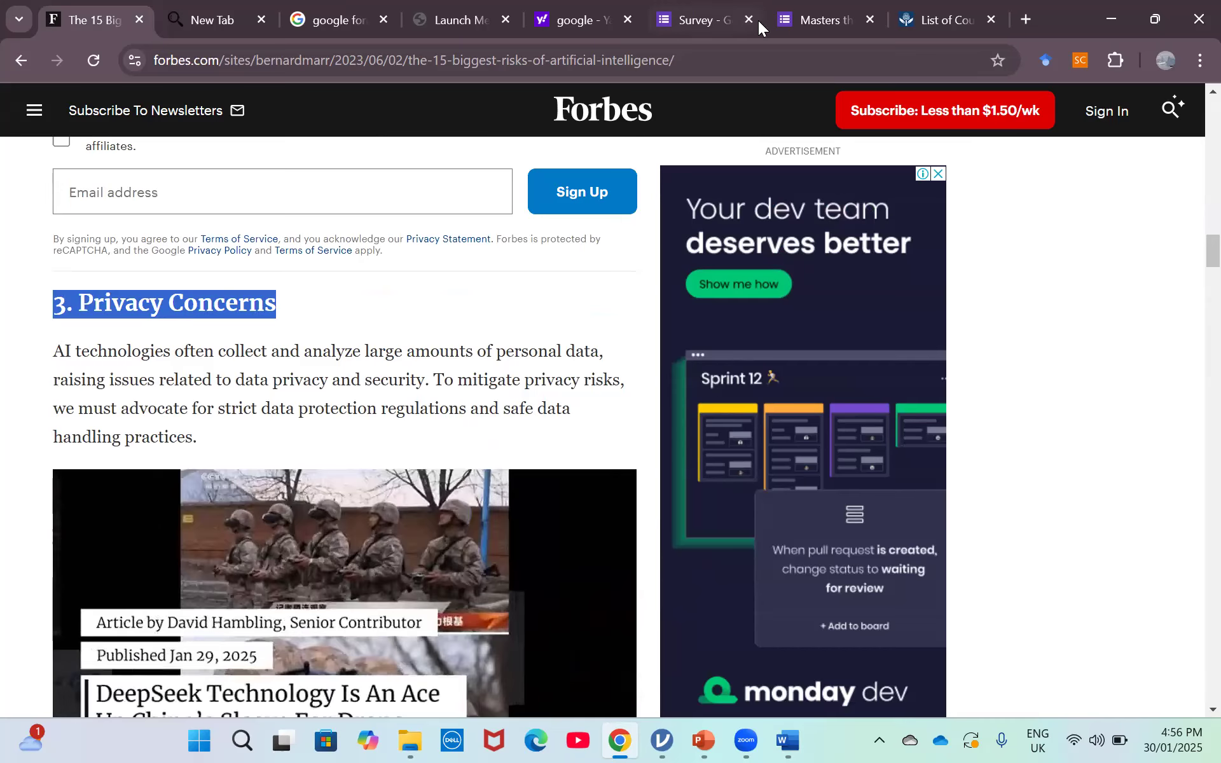
pyautogui.click(706, 18)
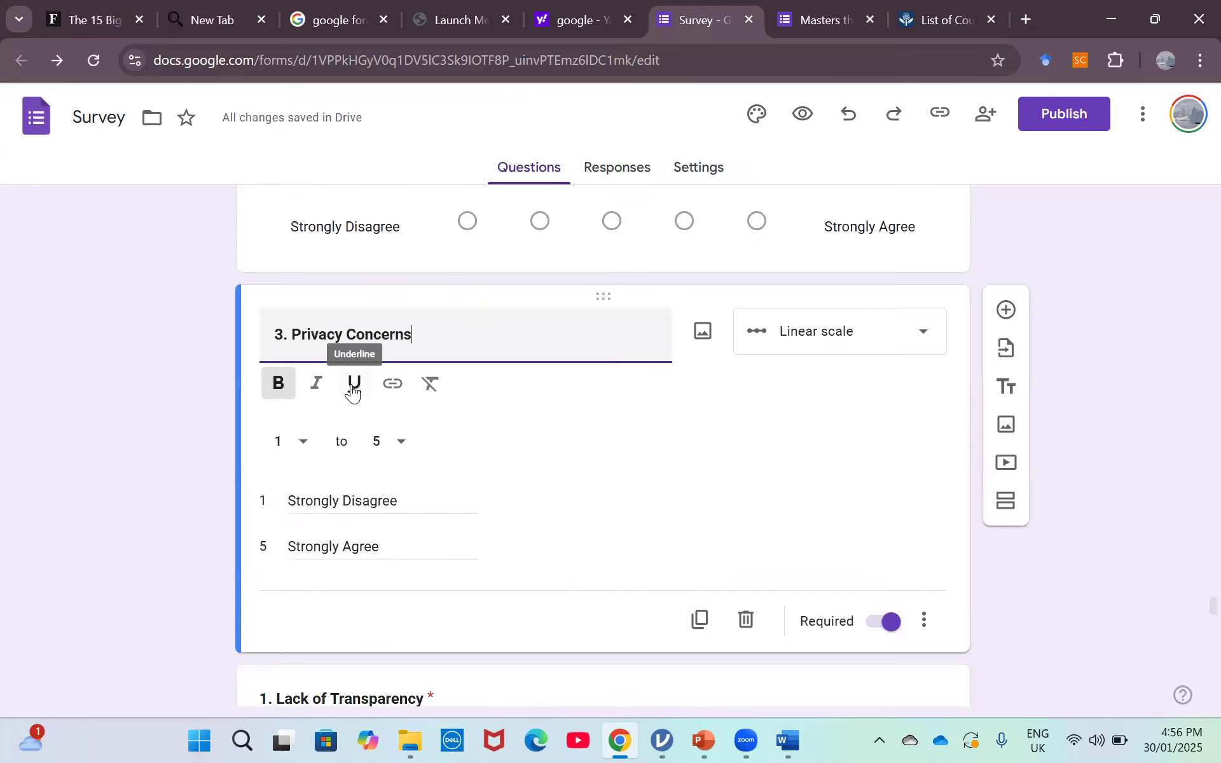
pyautogui.click(72, 449)
# Clear the title of the fourth scale question, directly below "3. Privacy Concerns".
pyautogui.scroll(-6, 72, 449)
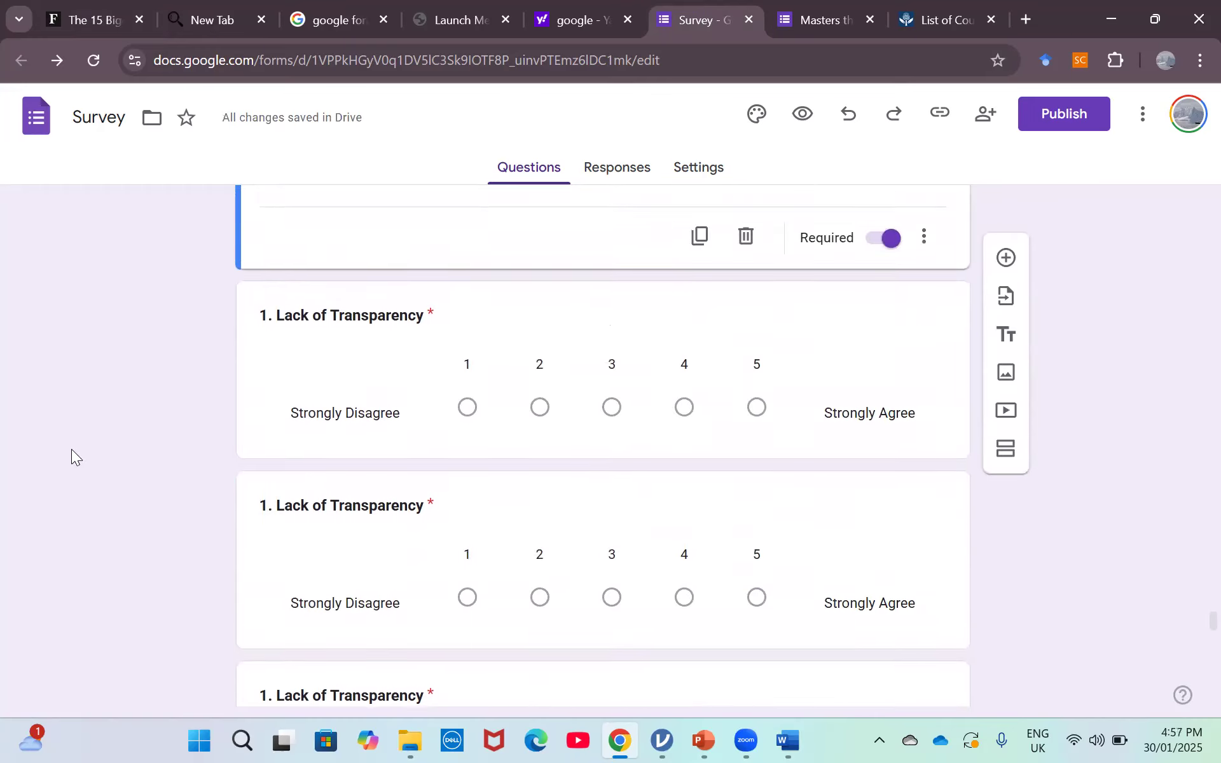
pyautogui.click(346, 326)
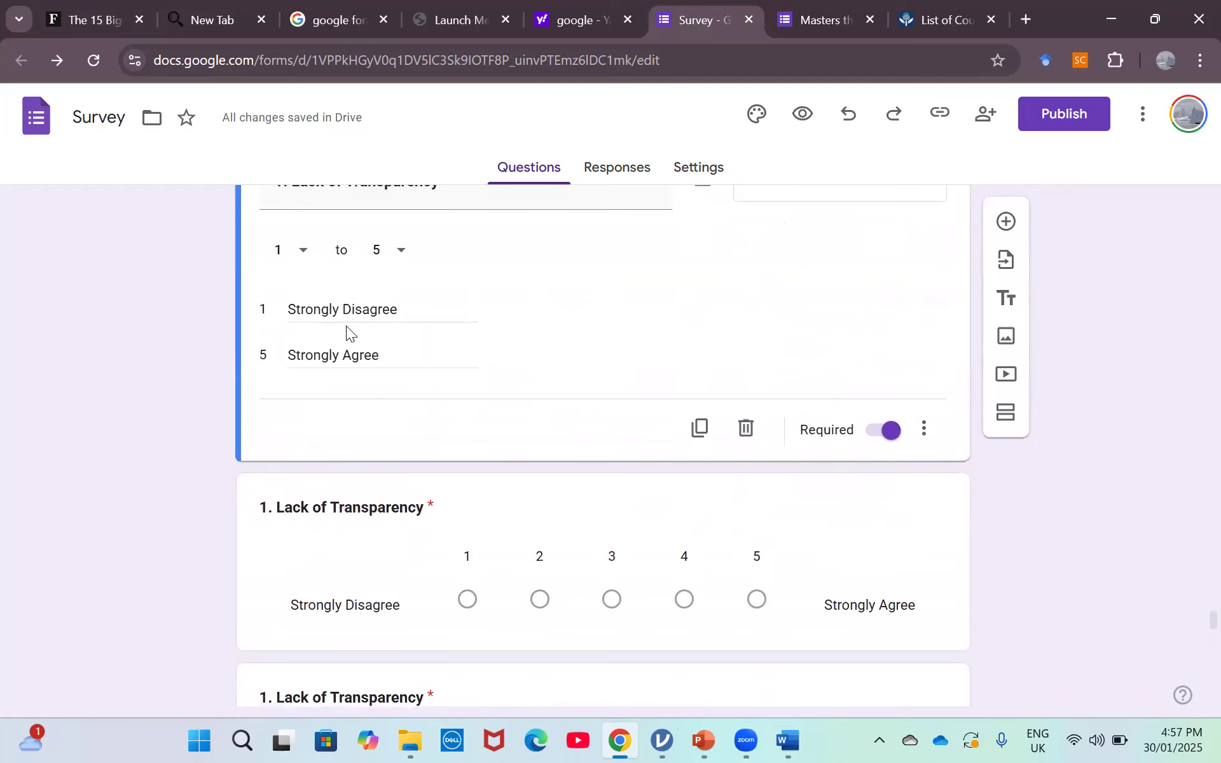
pyautogui.scroll(2, 187, 300)
pyautogui.tripleClick(326, 342)
pyautogui.press('BackSpace')
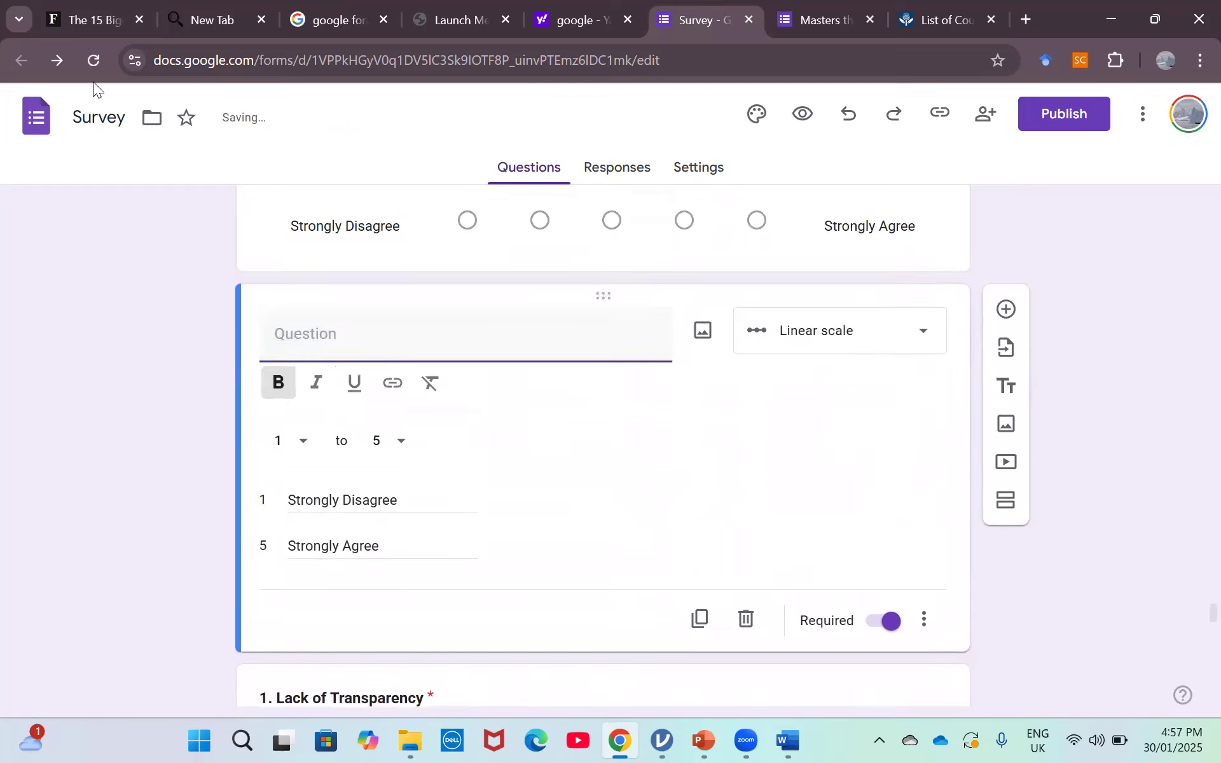
# Copy the heading "4. Ethical Dilemmas" from the Forbes article and paste it as the fourth scale question's title in the survey form.
pyautogui.click(95, 5)
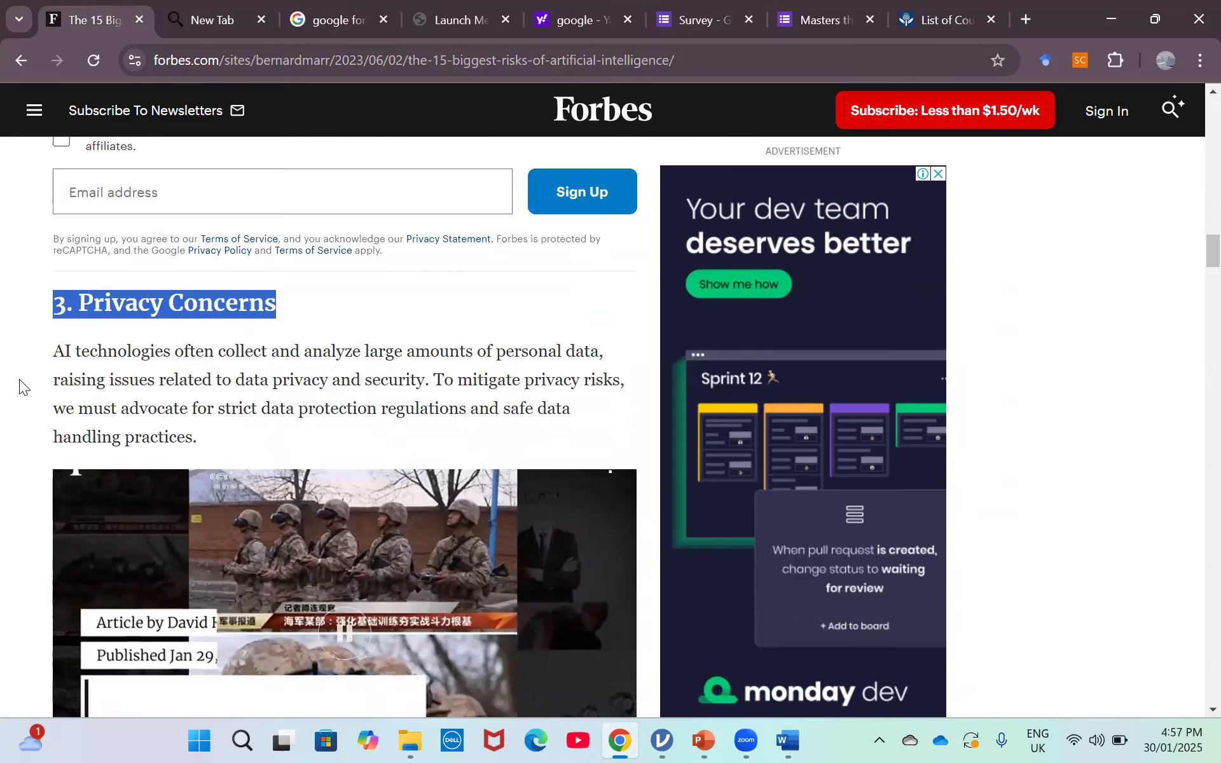
pyautogui.scroll(-3, 20, 396)
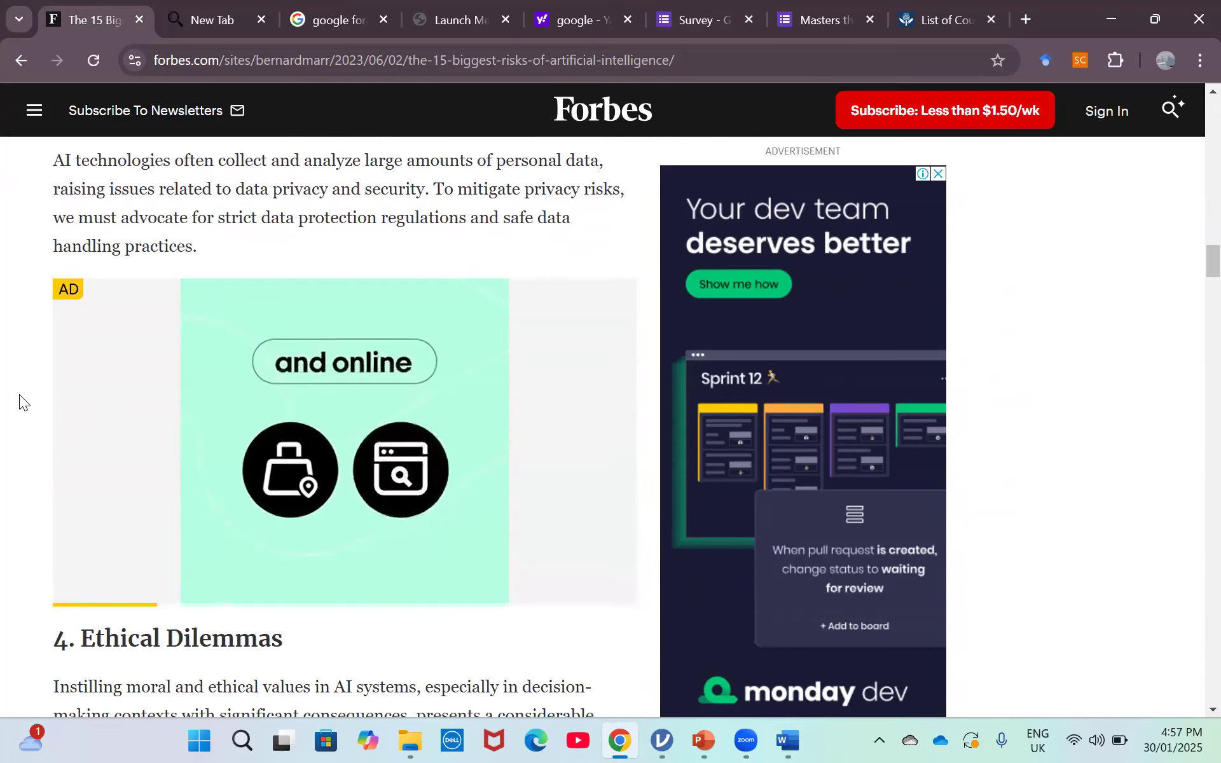
pyautogui.press('Up')
pyautogui.press('Up')
pyautogui.press('Down')
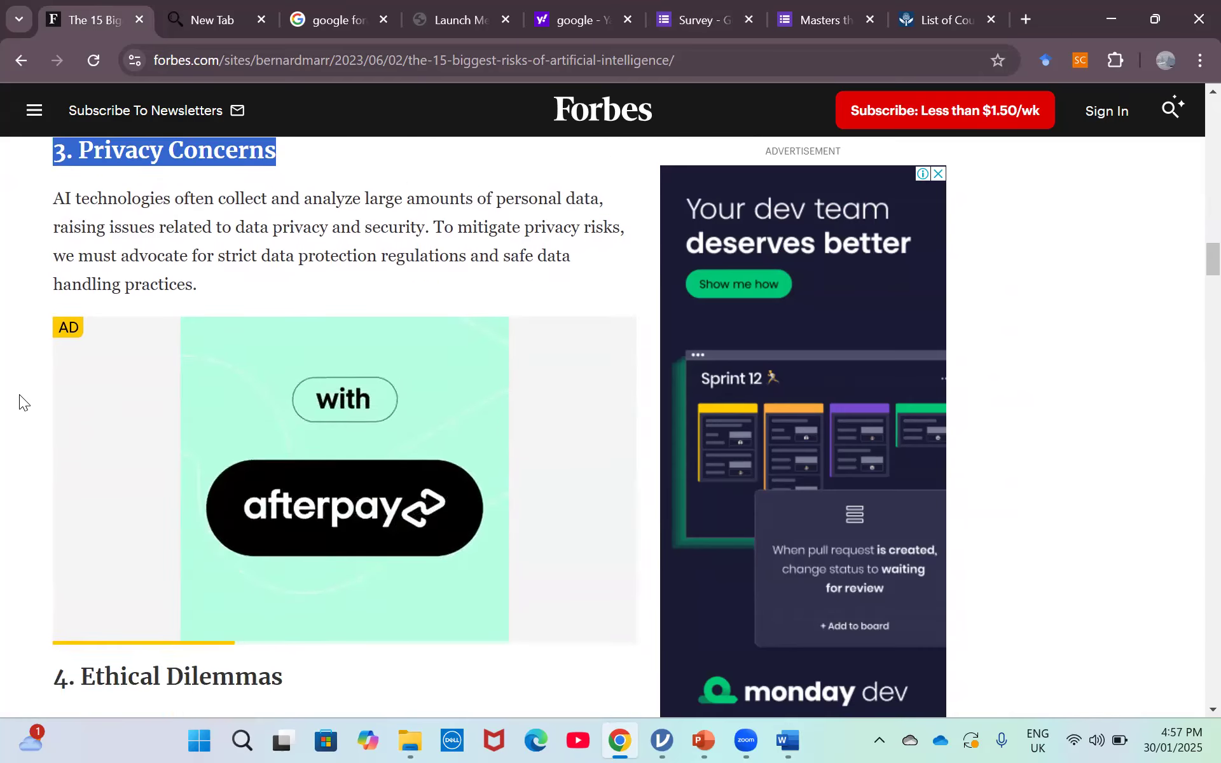
pyautogui.scroll(-5, 19, 394)
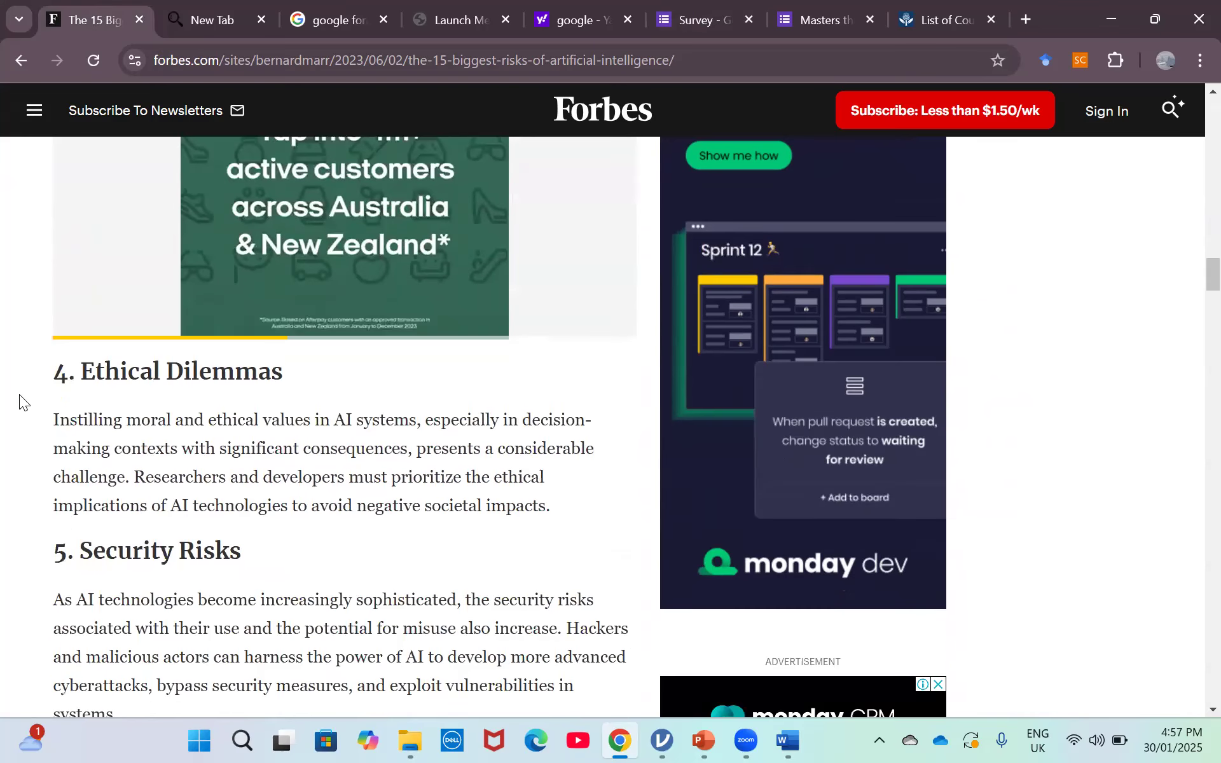
pyautogui.tripleClick(137, 377)
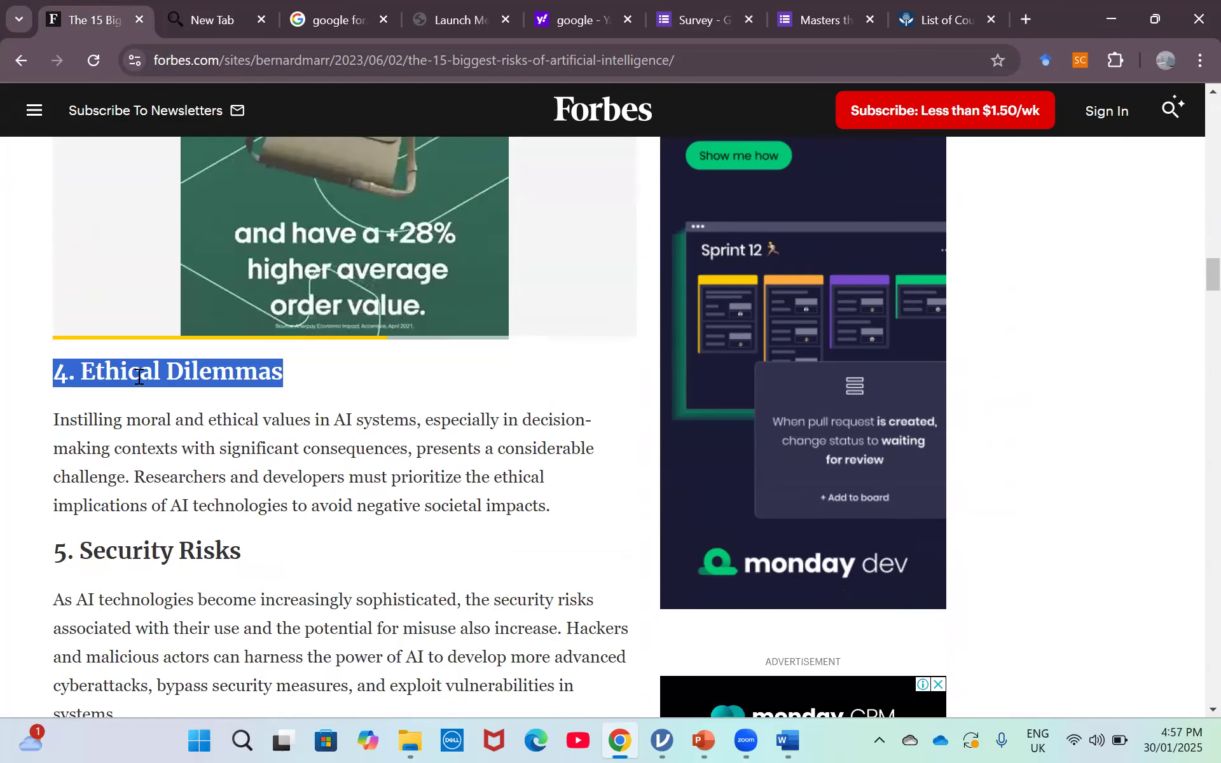
pyautogui.click(696, 20)
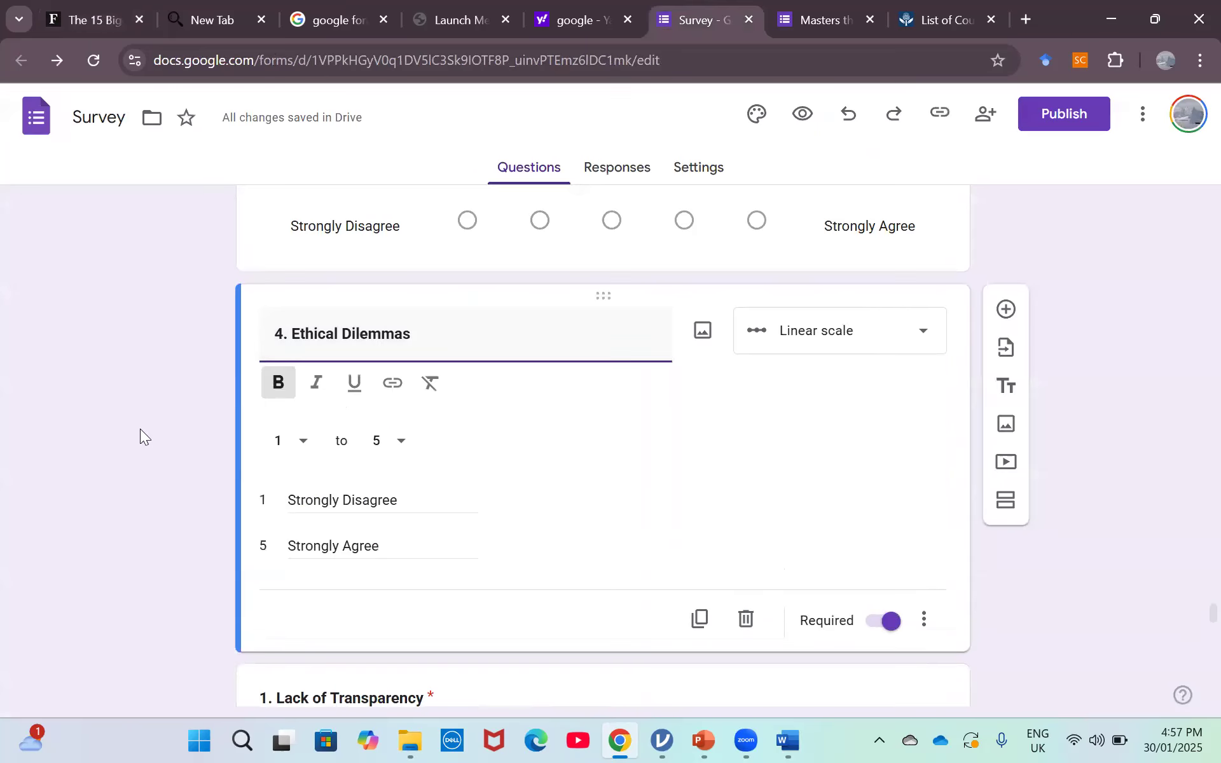
# Clear the title of the fifth scale question, directly below "4. Ethical Dilemmas".
pyautogui.scroll(-5, 140, 428)
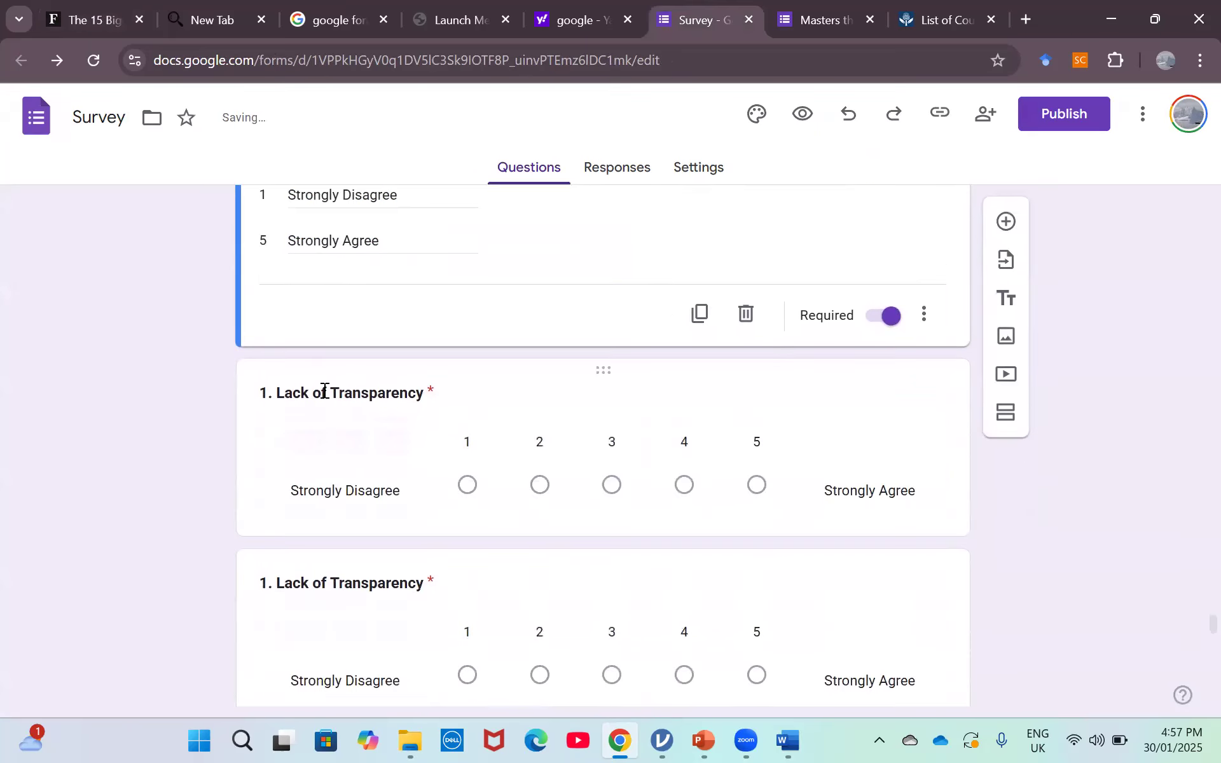
pyautogui.click(324, 391)
pyautogui.tripleClick(278, 302)
pyautogui.press('BackSpace')
# Copy the heading "5. Security Risks" from the Forbes article and paste it as the fifth scale question's title in the survey form.
pyautogui.click(91, 4)
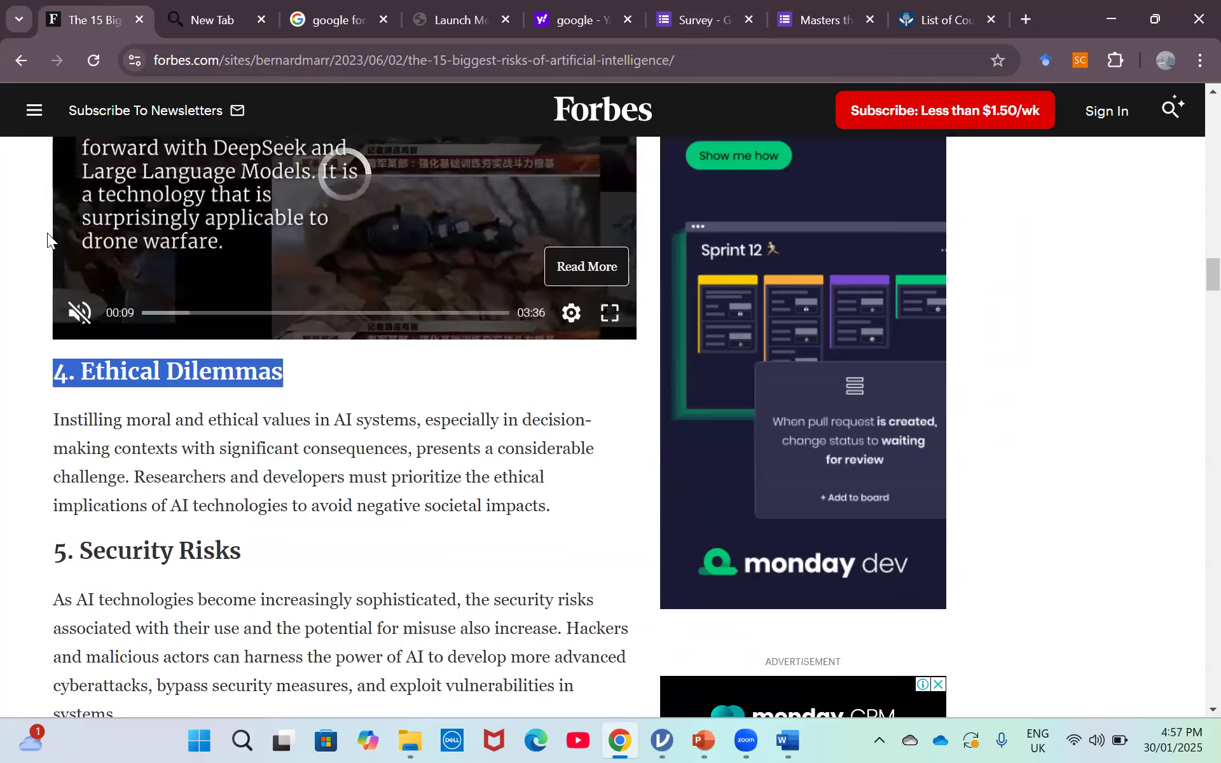
pyautogui.tripleClick(135, 536)
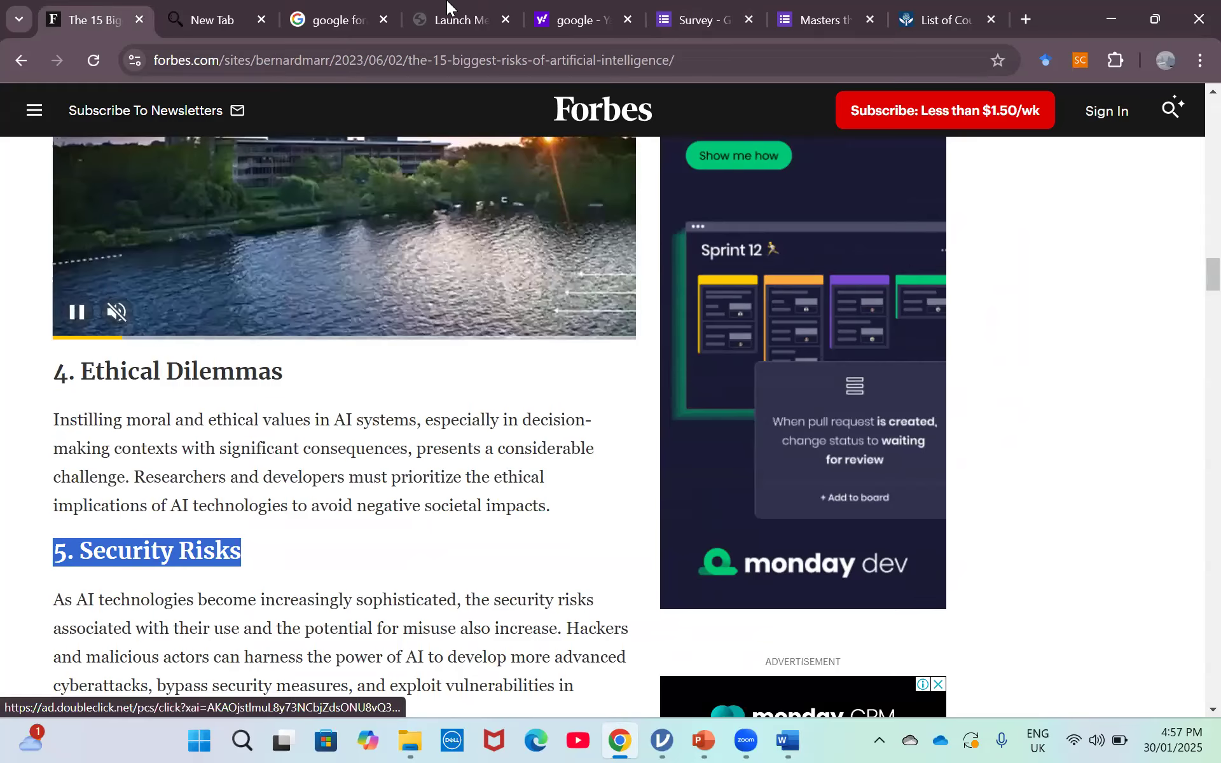
pyautogui.click(681, 11)
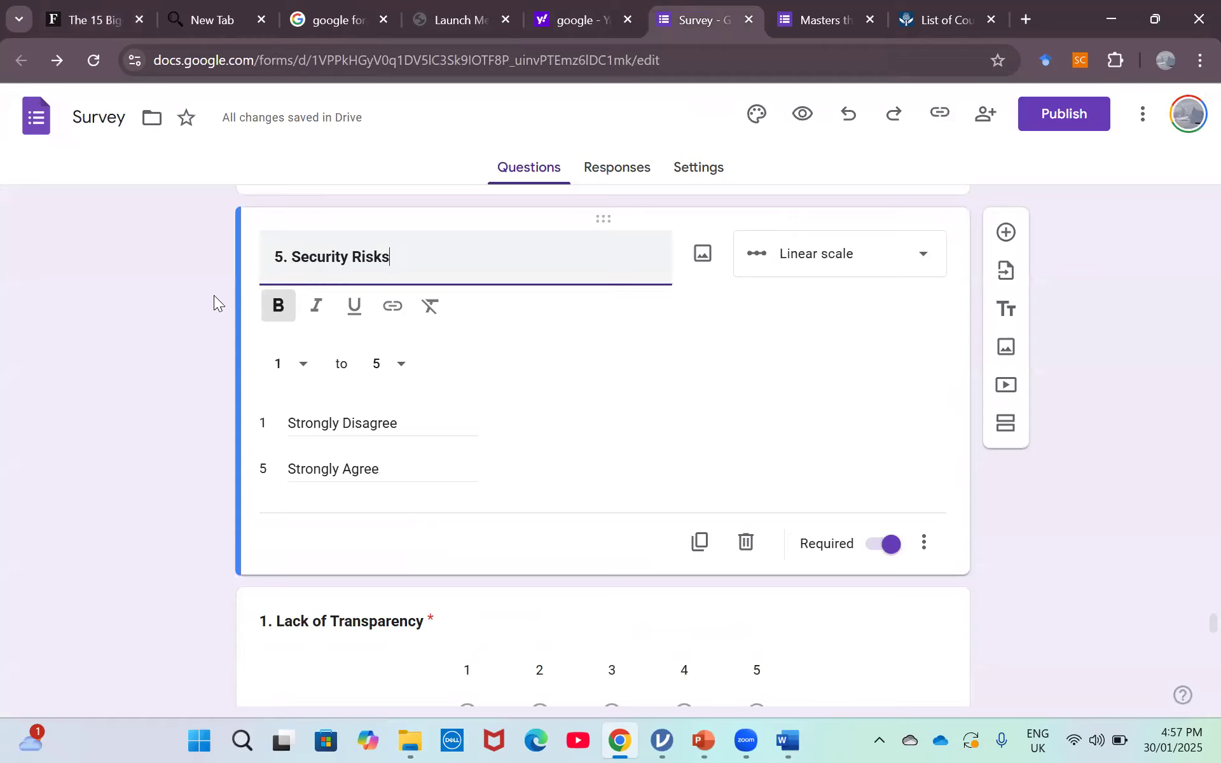
pyautogui.click(151, 328)
# Clear the title of the sixth scale question, directly below "5. Security Risks".
pyautogui.scroll(-4, 150, 328)
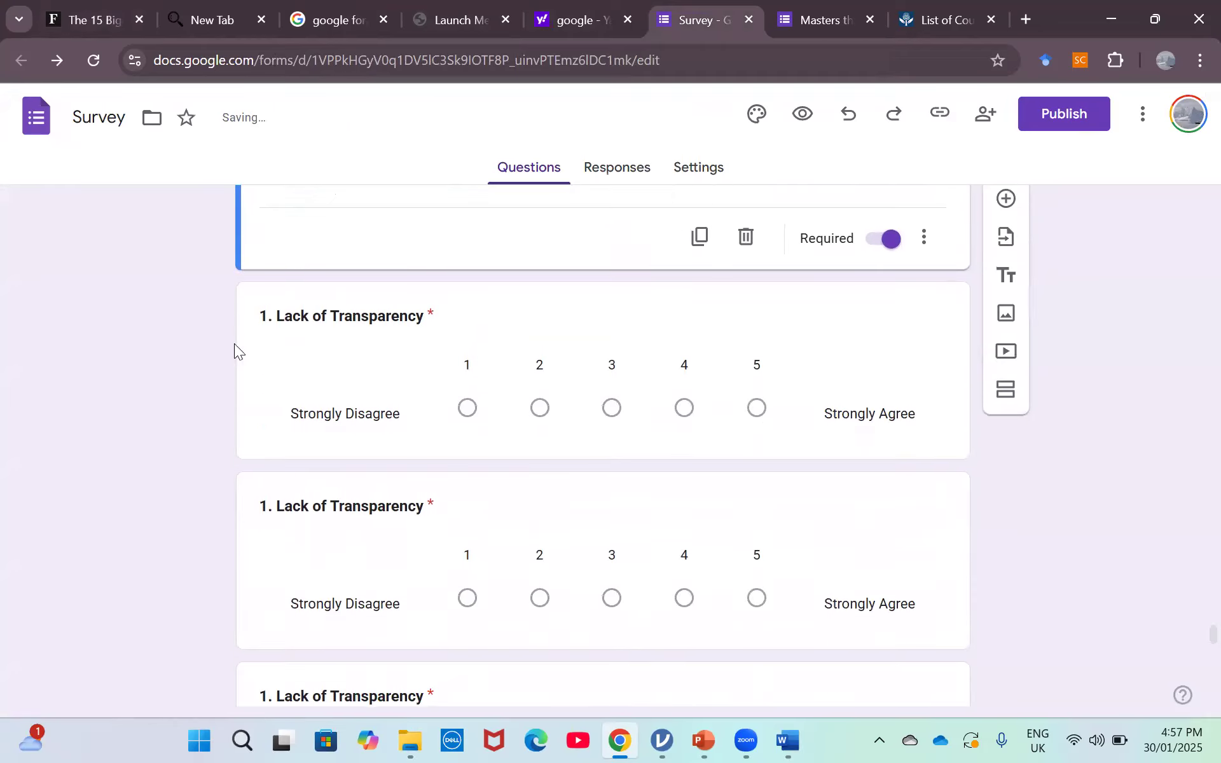
pyautogui.click(332, 320)
pyautogui.click(332, 320)
pyautogui.click(194, 314)
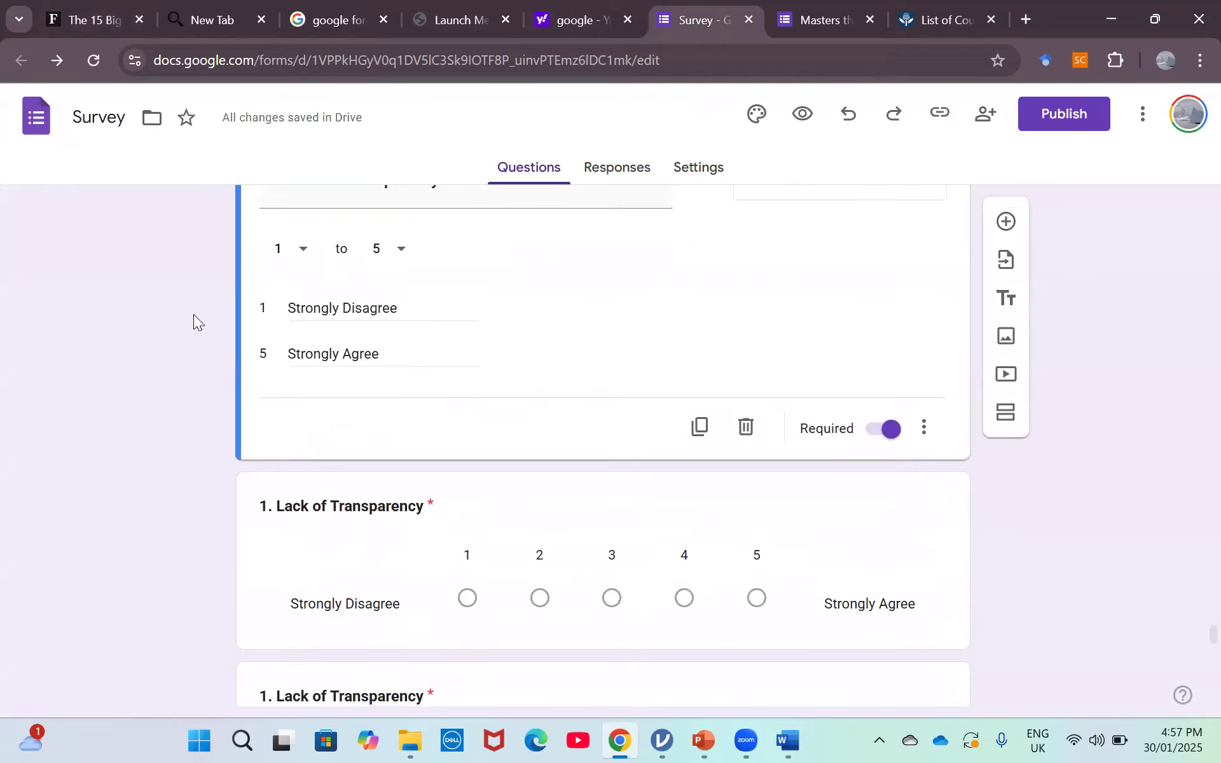
pyautogui.click(313, 282)
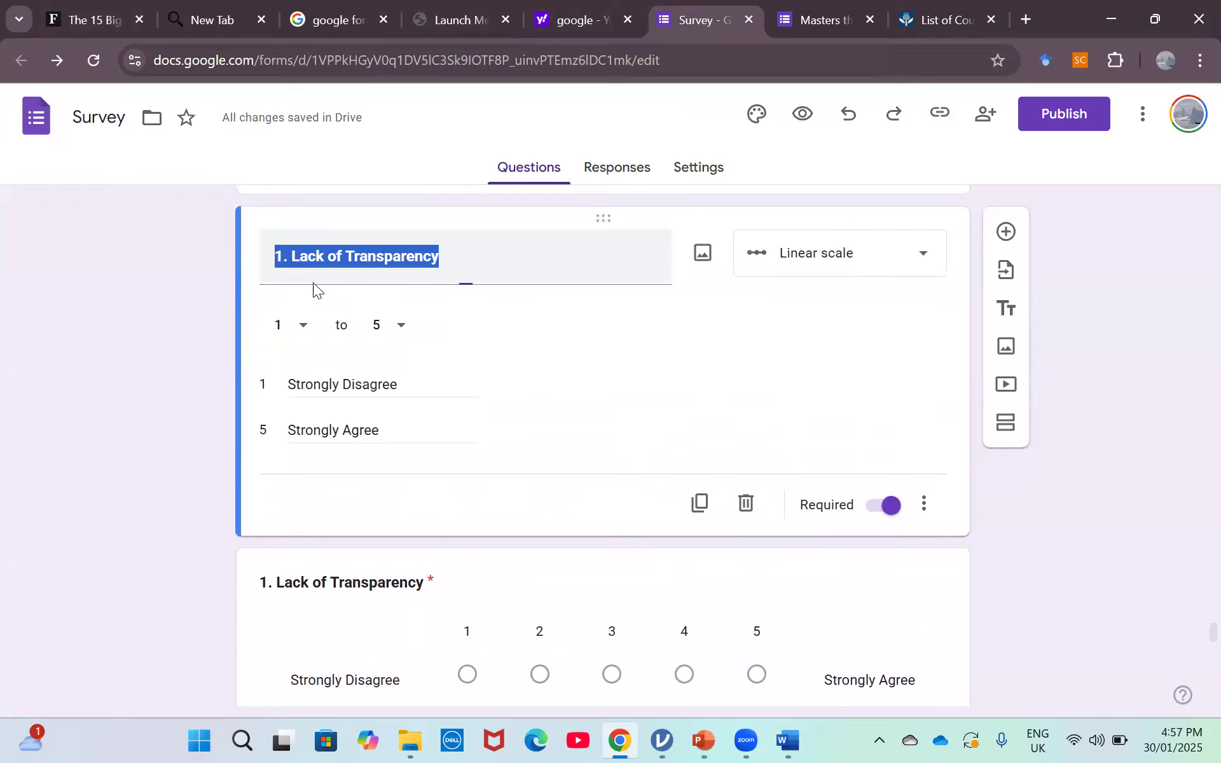
pyautogui.press('BackSpace')
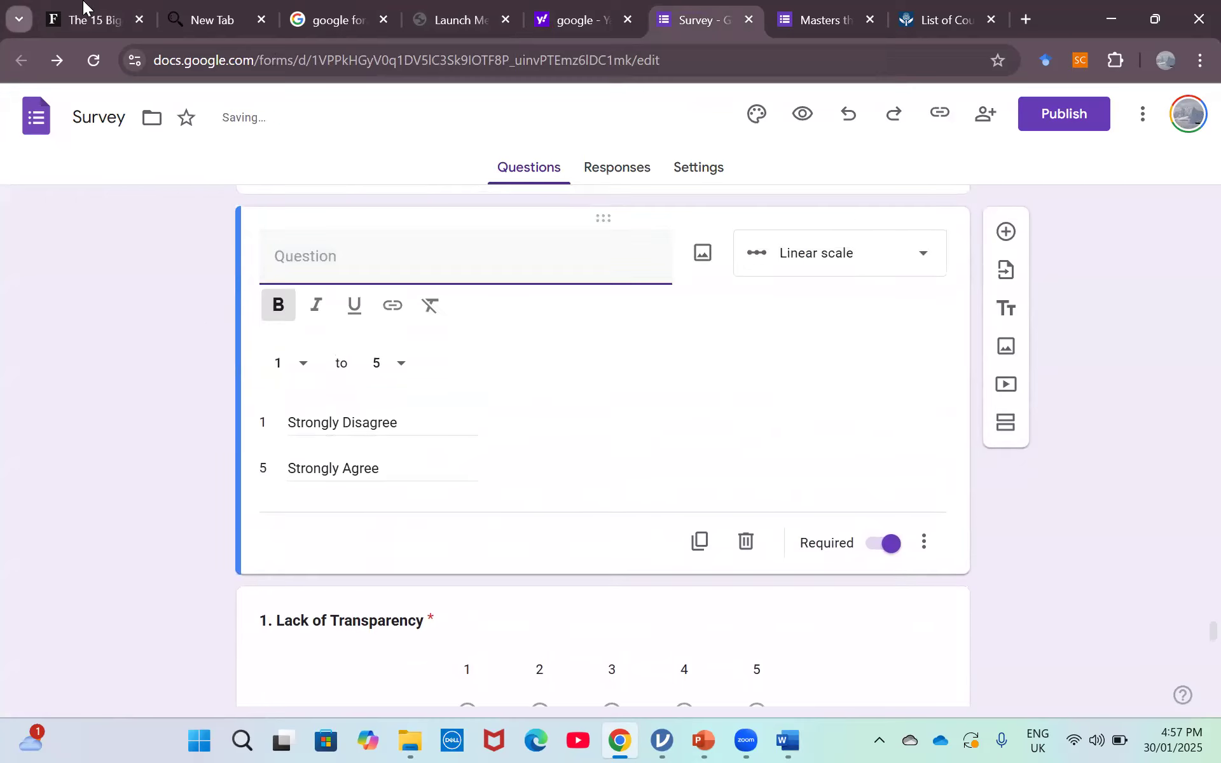
# Switch to the Forbes article and copy the heading "6. Concentration of Power".
pyautogui.click(85, 8)
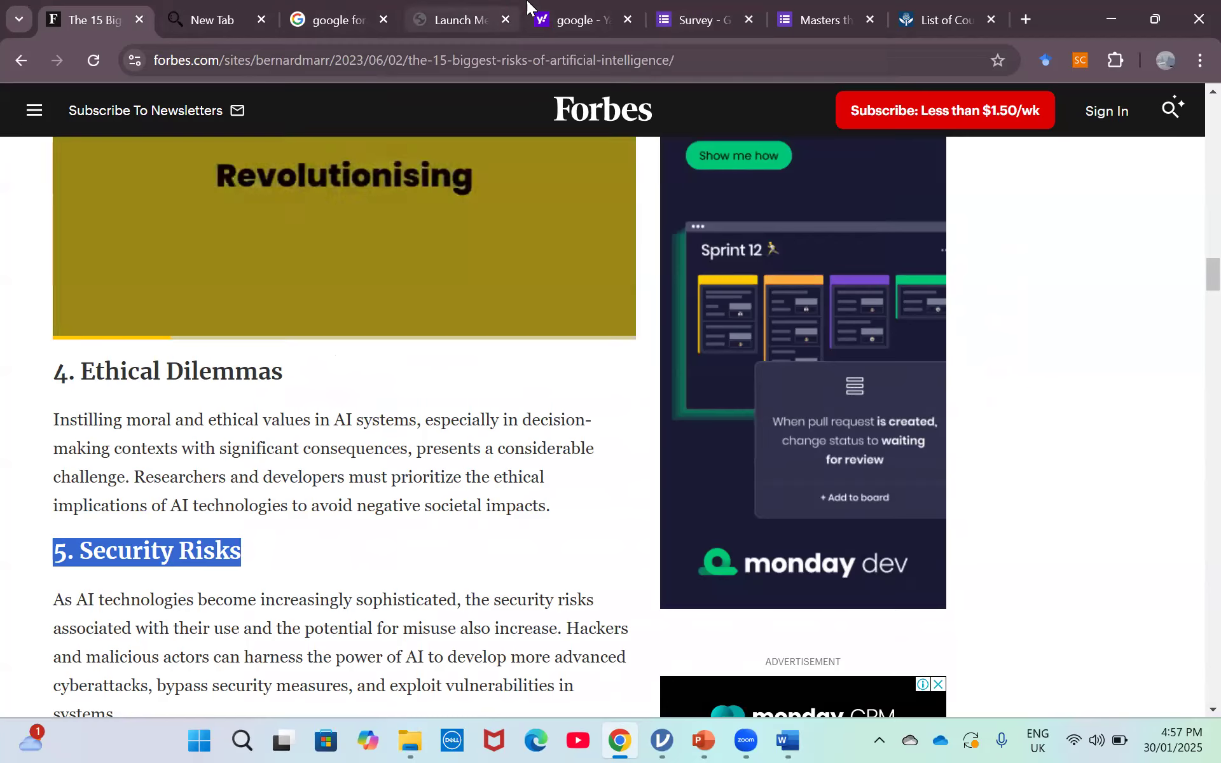
pyautogui.click(687, 8)
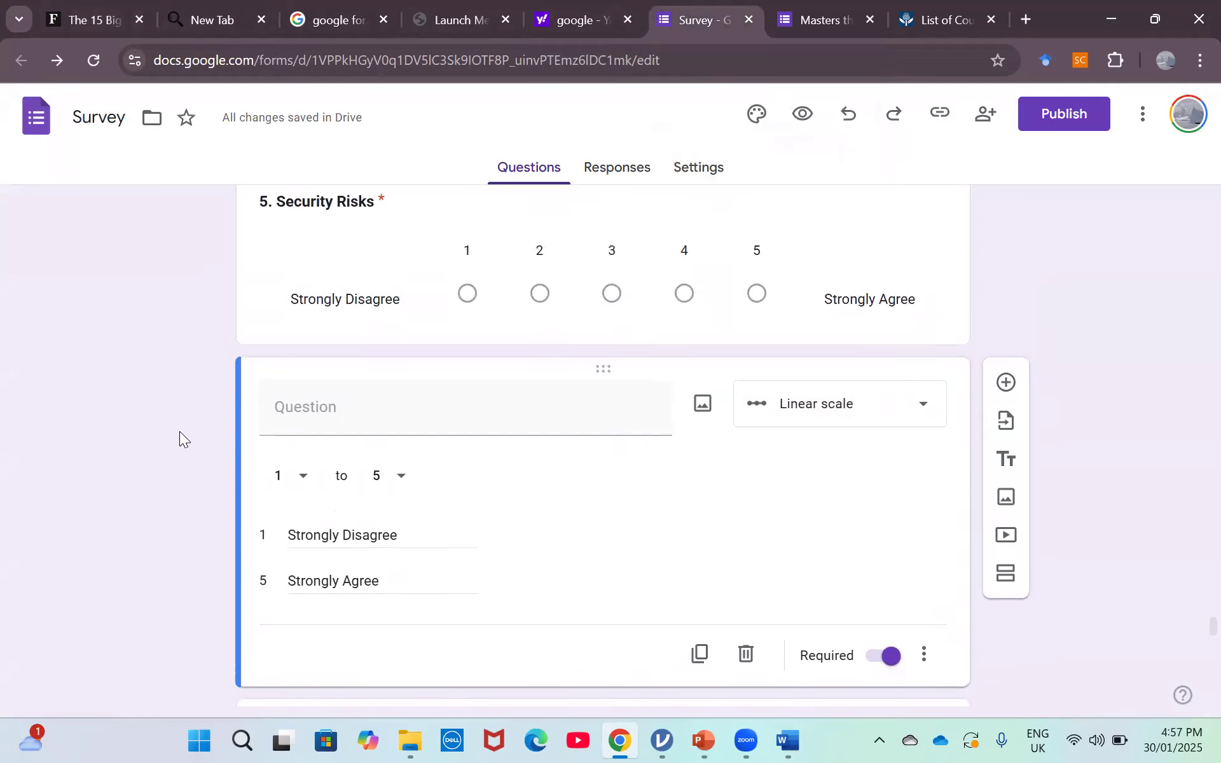
pyautogui.press('Down')
pyautogui.press('Down')
pyautogui.press('Down')
pyautogui.press('Down')
pyautogui.press('Down')
pyautogui.press('Down')
pyautogui.press('Down')
pyautogui.press('Down')
pyautogui.press('Down')
pyautogui.press('Down')
pyautogui.press('Down')
pyautogui.press('Down')
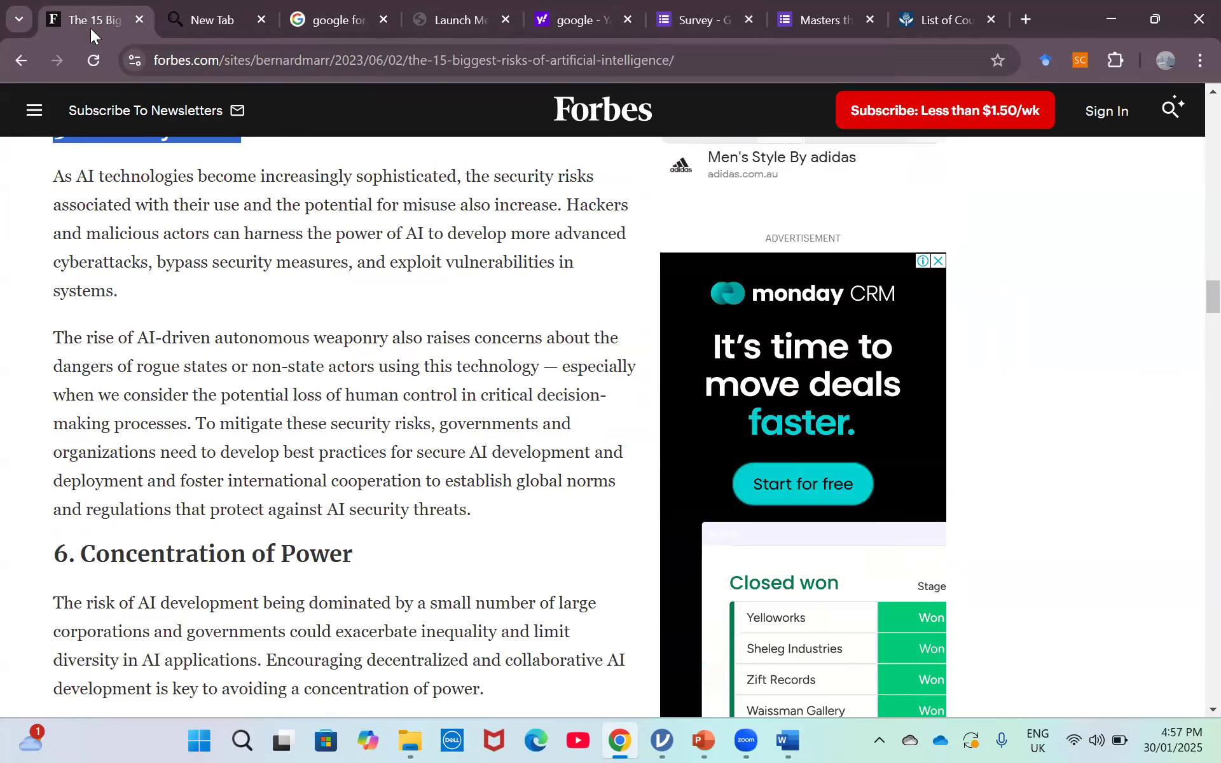
pyautogui.press('Down')
pyautogui.press('Down')
pyautogui.press('Down')
pyautogui.press('Down')
pyautogui.press('Down')
pyautogui.press('Down')
pyautogui.press('Down')
pyautogui.press('Down')
pyautogui.press('Down')
pyautogui.press('Down')
pyautogui.press('Down')
pyautogui.press('Down')
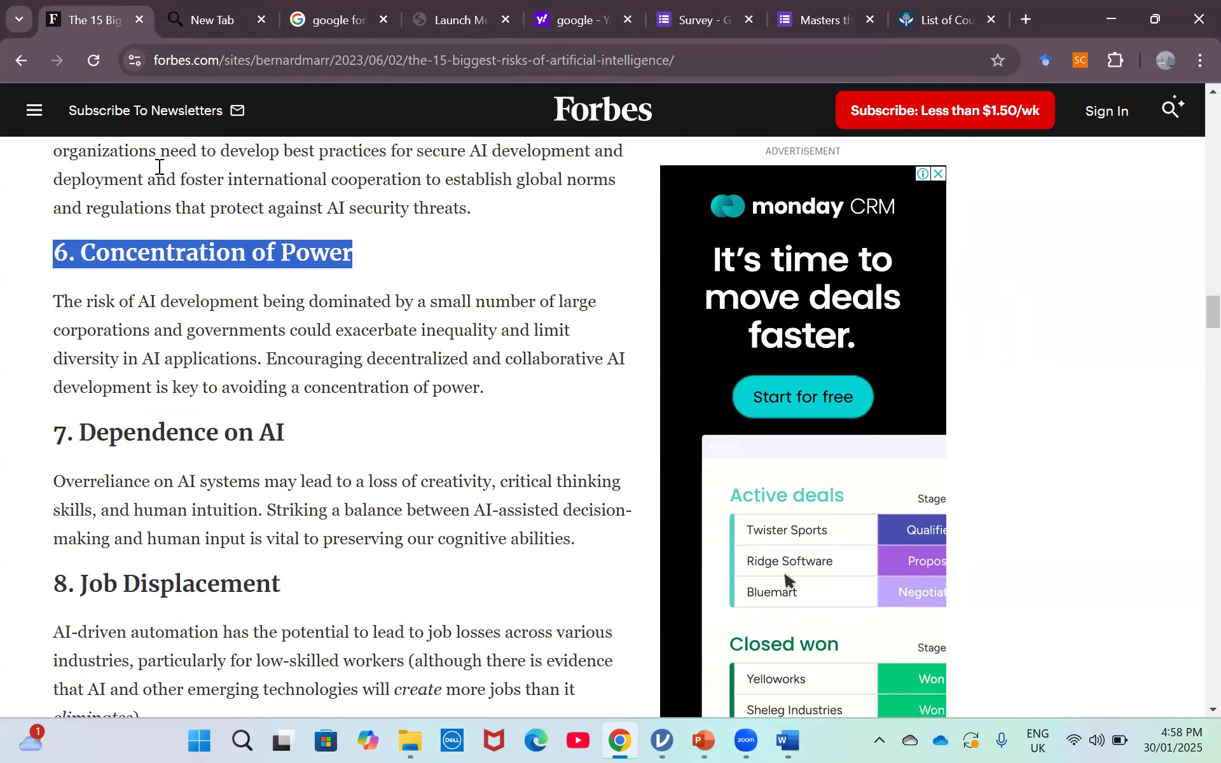
# Return to the survey form and set the sixth scale question's title to "6. Concentration of Power".
pyautogui.click(725, 8)
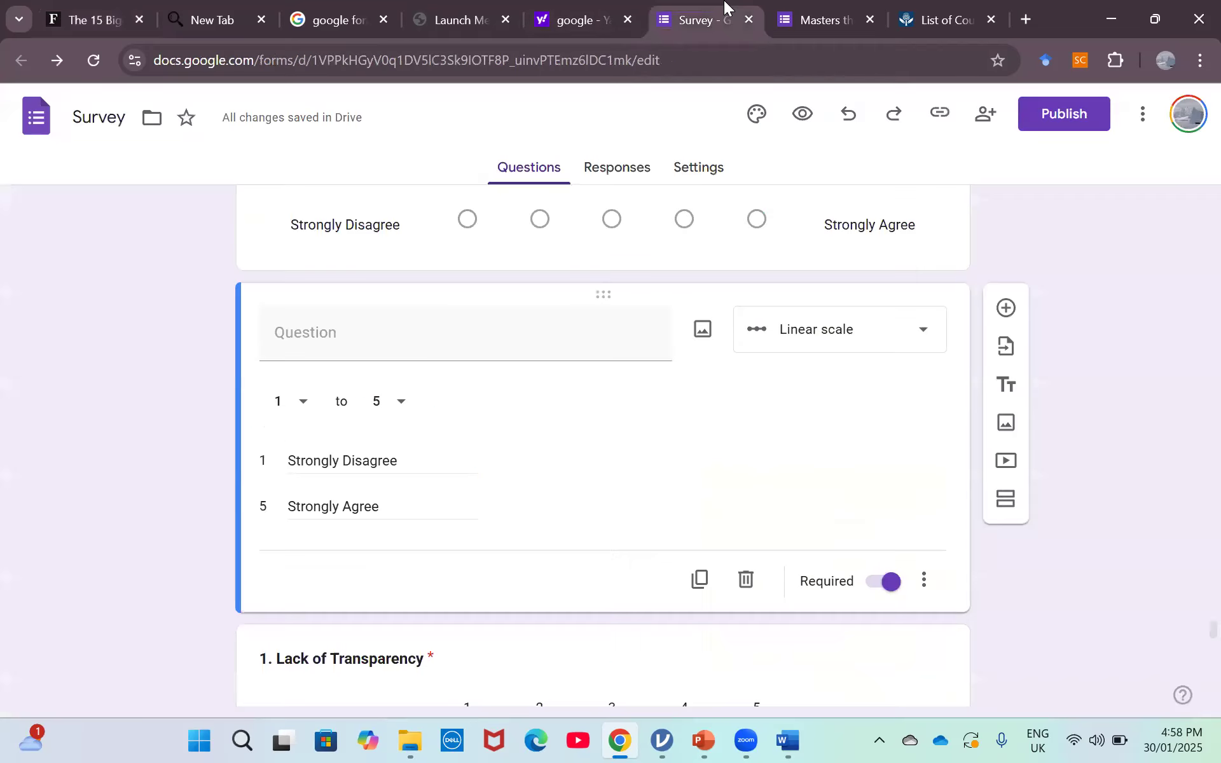
pyautogui.click(330, 340)
pyautogui.write('6. Concentration of Power')
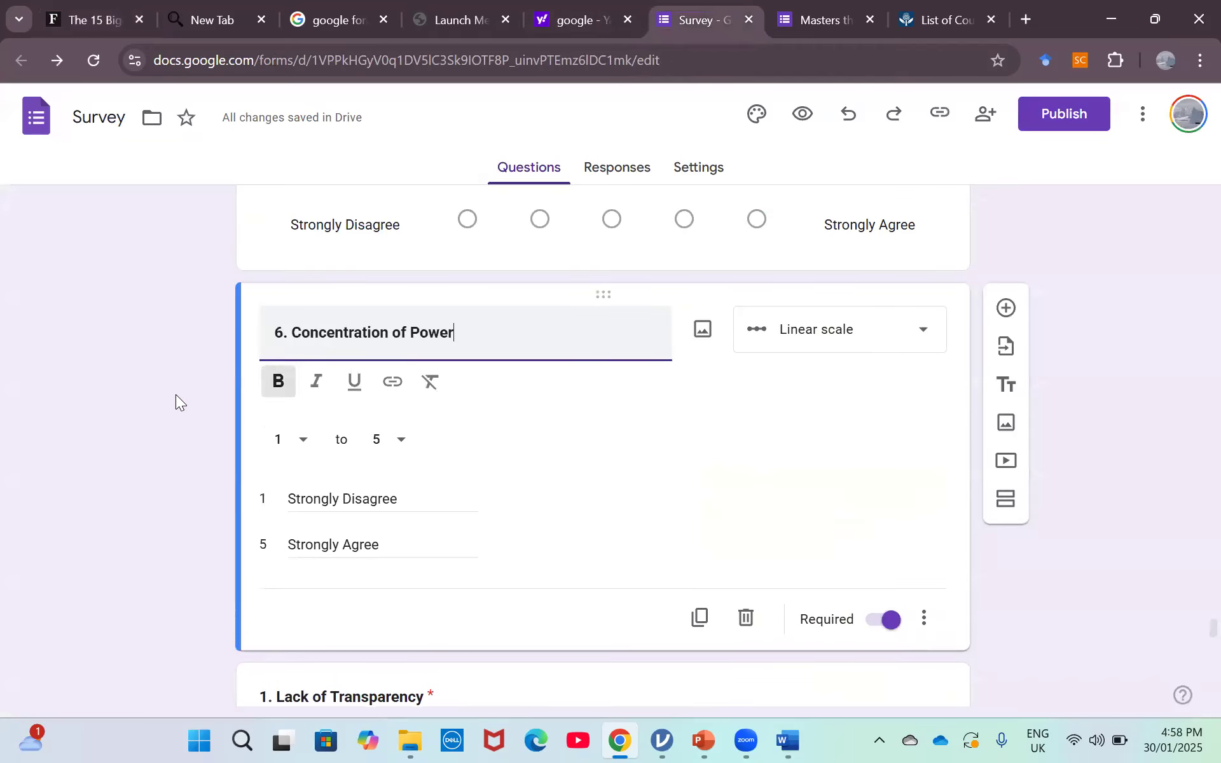
pyautogui.click(167, 400)
# Clear the title of the seventh scale question, directly below "6. Concentration of Power".
pyautogui.scroll(-5, 167, 399)
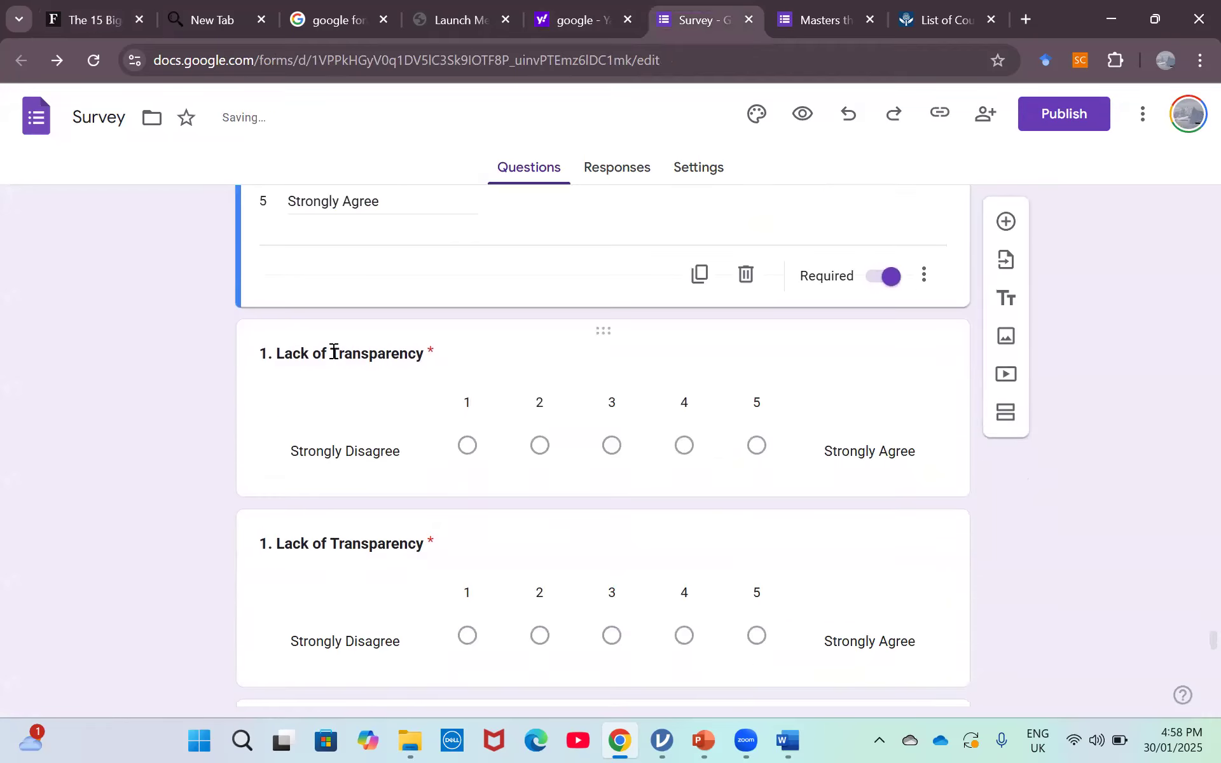
pyautogui.click(333, 352)
pyautogui.moveTo(332, 360); pyautogui.dragTo(318, 293)
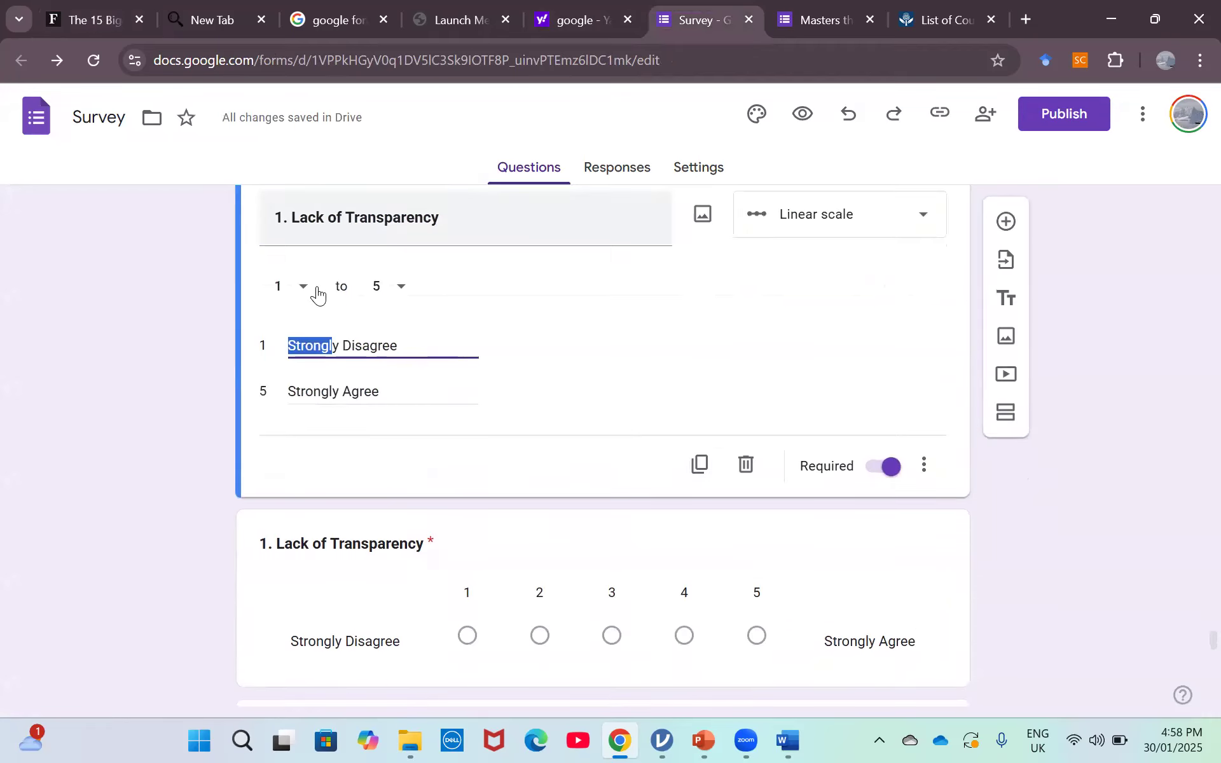
pyautogui.hotkey('shift', 'Tab')
pyautogui.press('BackSpace')
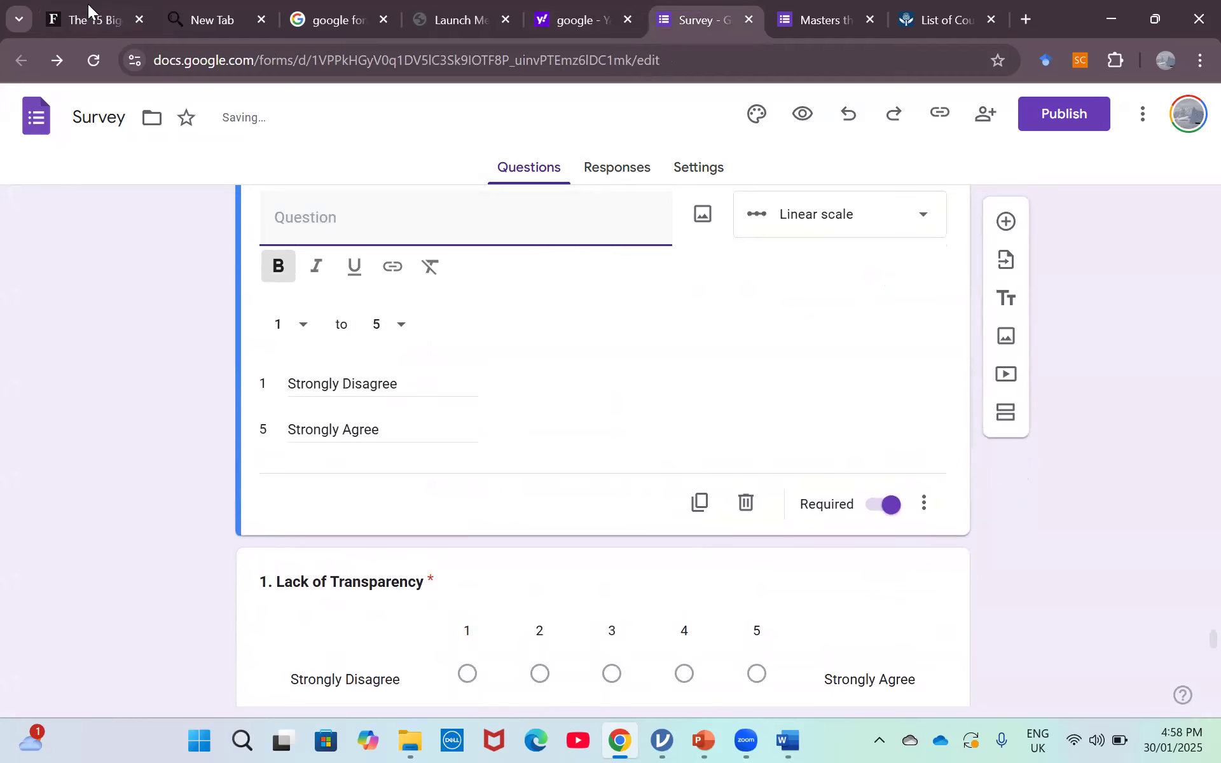
# Switch to the Forbes article and copy the heading "7. Dependence on AI".
pyautogui.click(87, 5)
pyautogui.tripleClick(163, 446)
pyautogui.hotkey('ctrl', 'c')
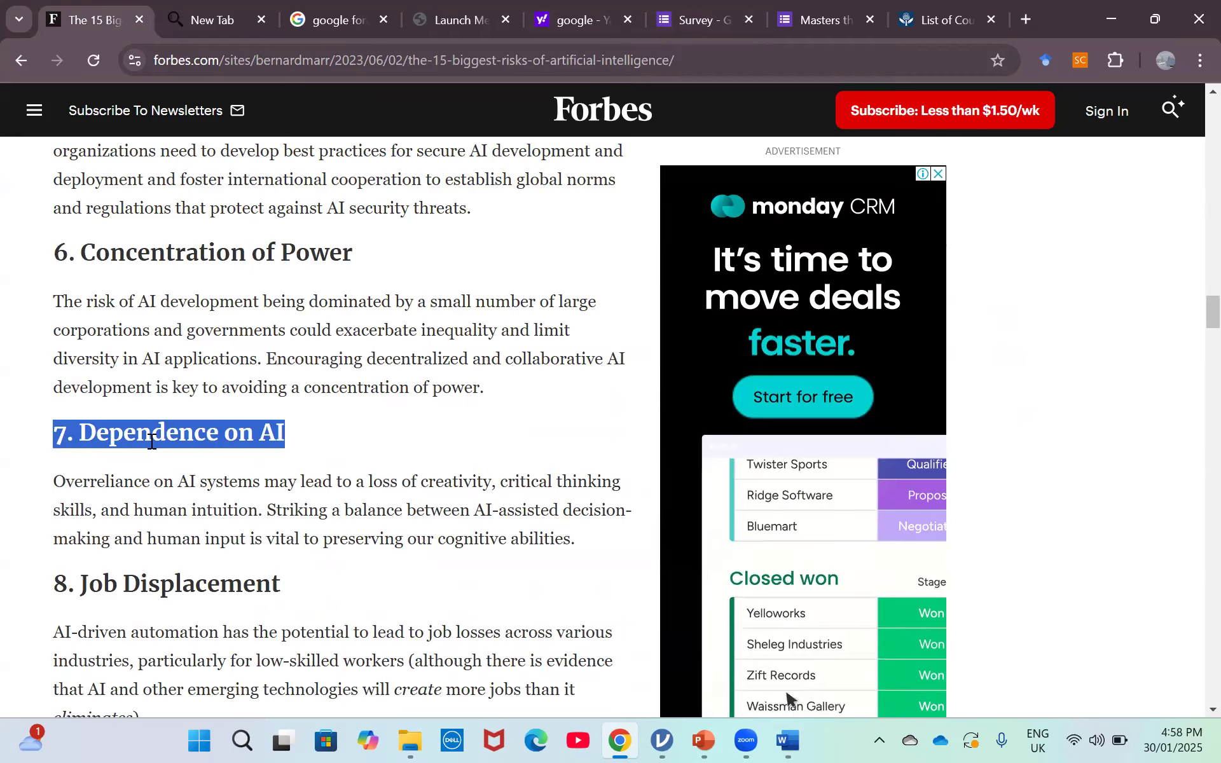
# Return to the survey form and set the seventh scale question's title to "7. Dependence on AI".
pyautogui.click(694, 8)
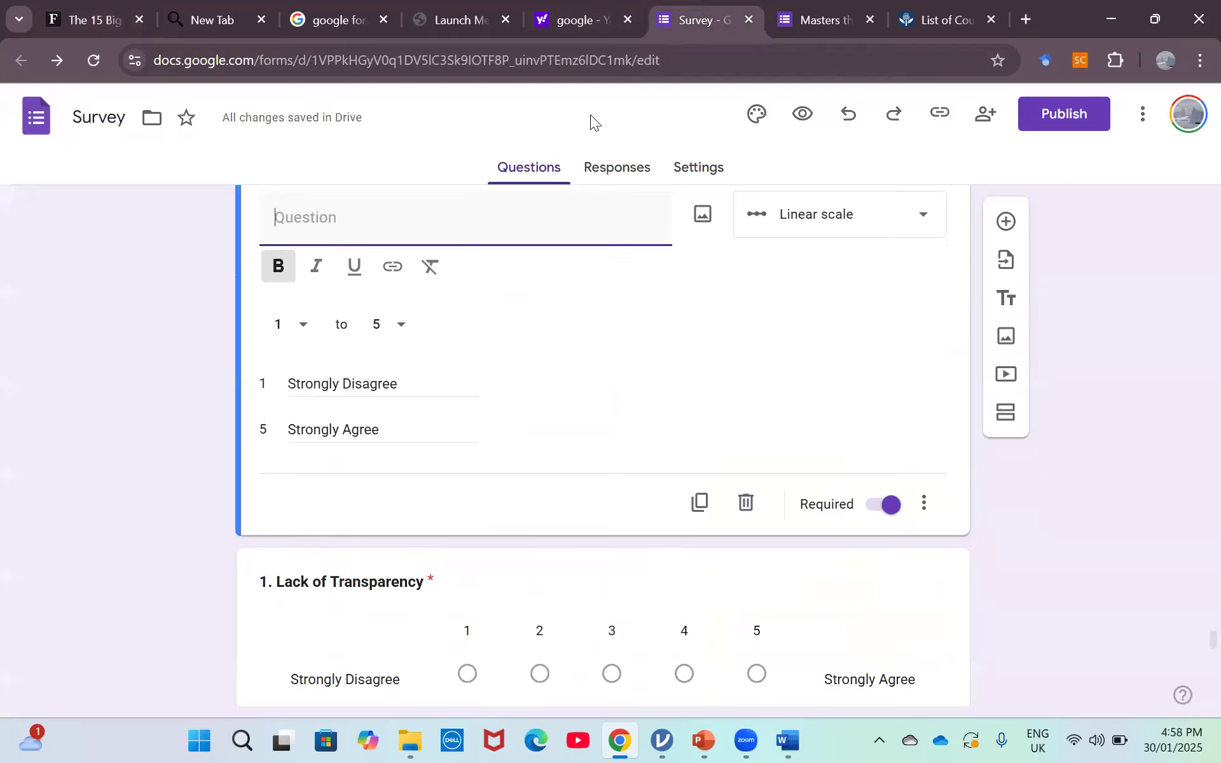
pyautogui.hotkey('ctrl', 'v')
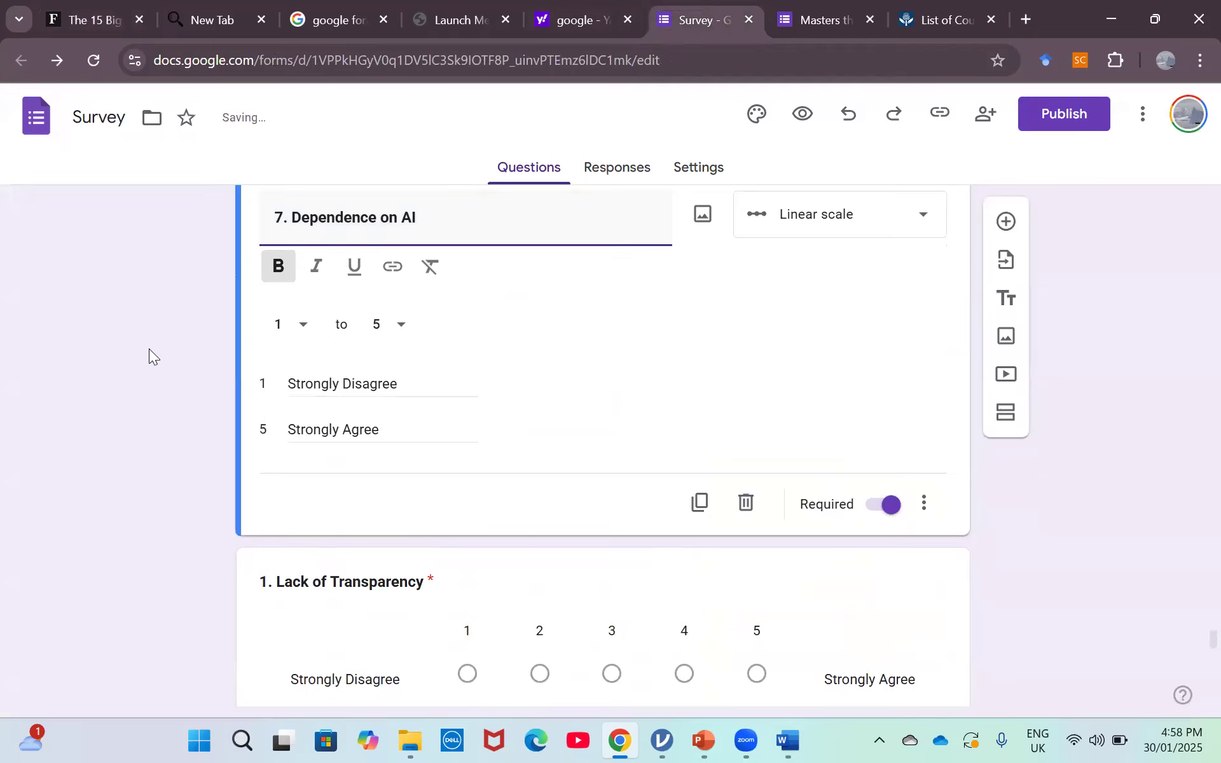
pyautogui.click(183, 450)
# Clear the title of the eighth scale question, directly below "7. Dependence on AI".
pyautogui.click(308, 545)
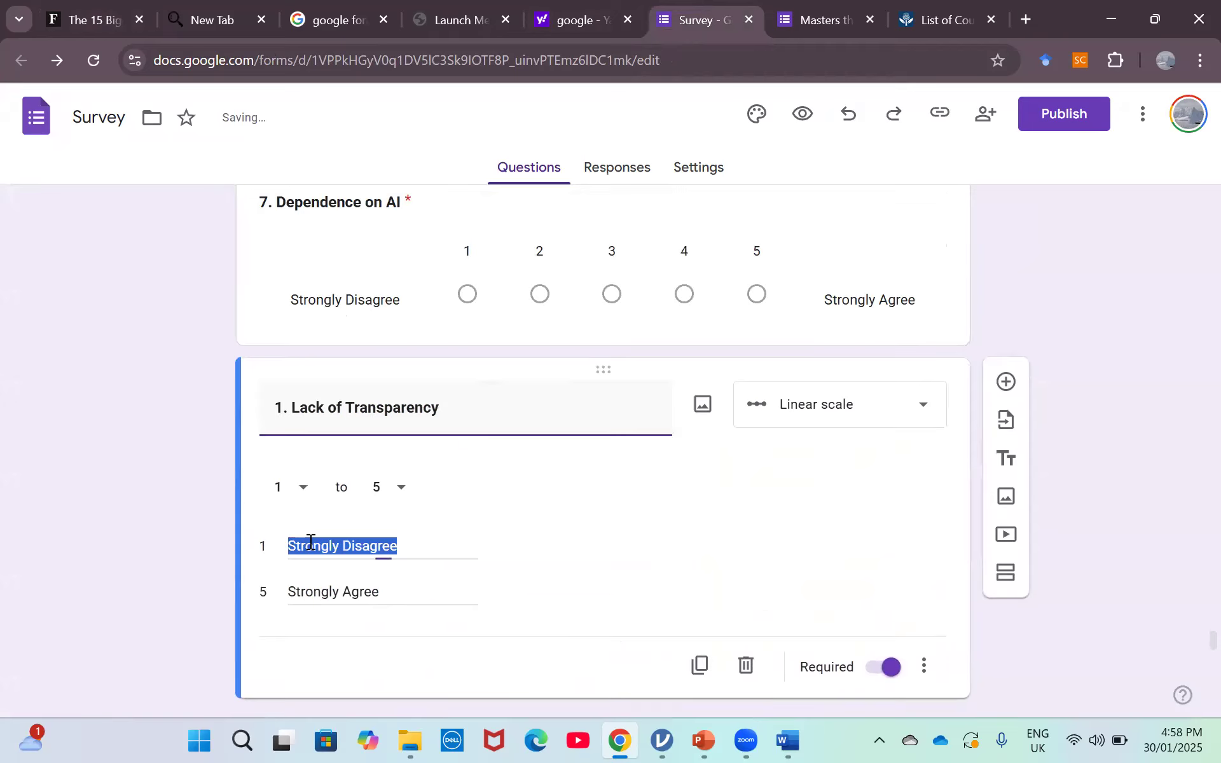
pyautogui.click(341, 425)
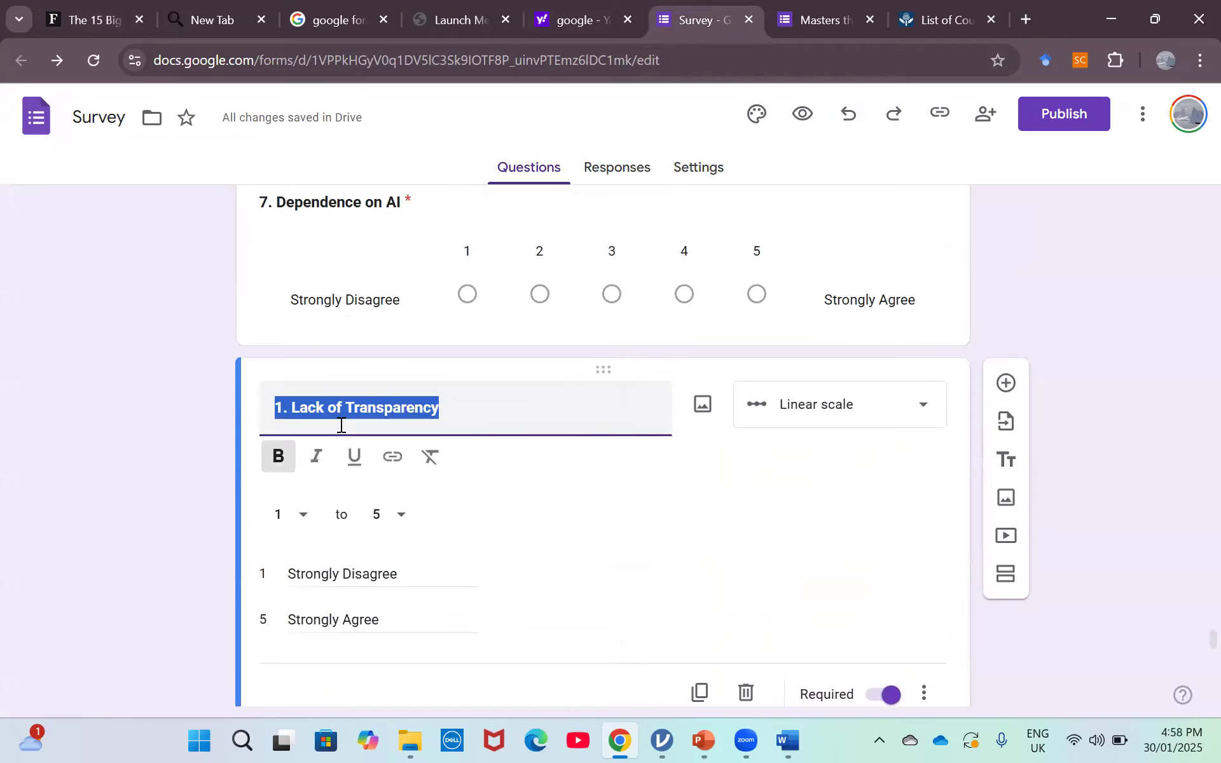
pyautogui.press('BackSpace')
# Copy the heading "8. Job Displacement" from the Forbes article into the eighth scale question's empty title in the survey form.
pyautogui.click(95, 14)
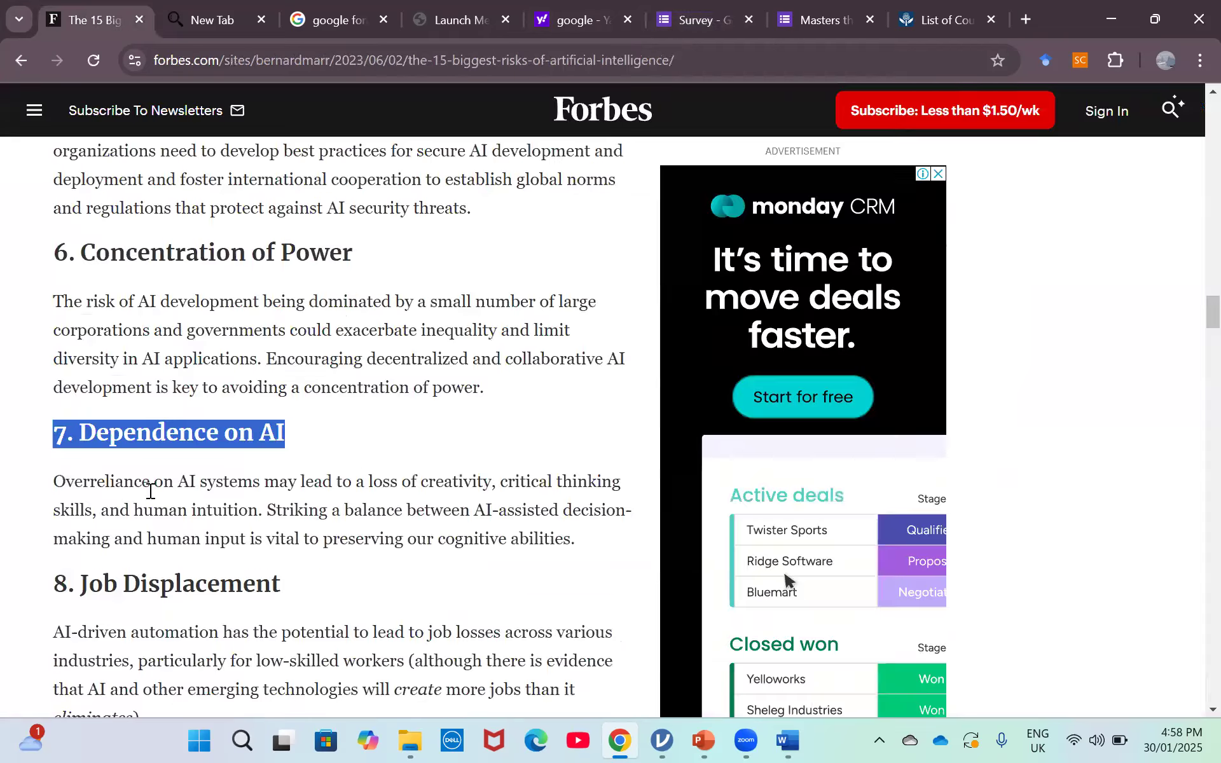
pyautogui.tripleClick(154, 585)
pyautogui.hotkey('ctrl', 'c')
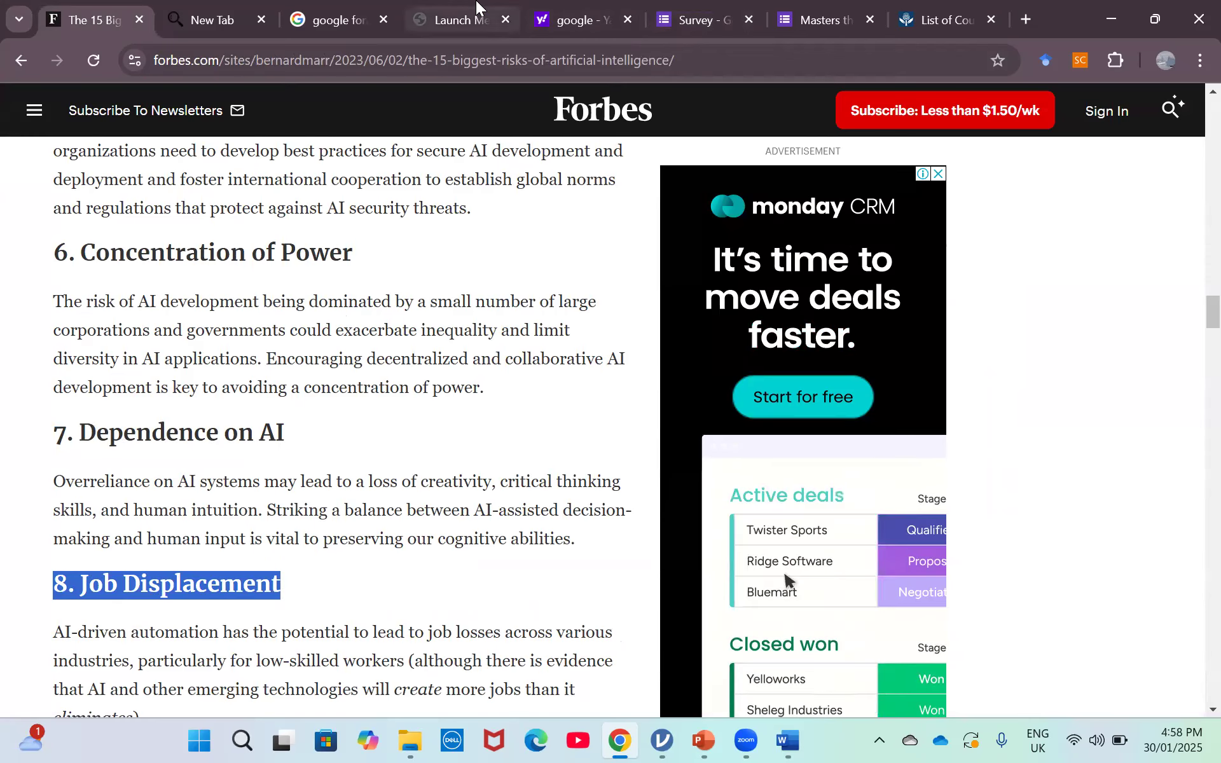
pyautogui.click(693, 8)
pyautogui.hotkey('ctrl', 'v')
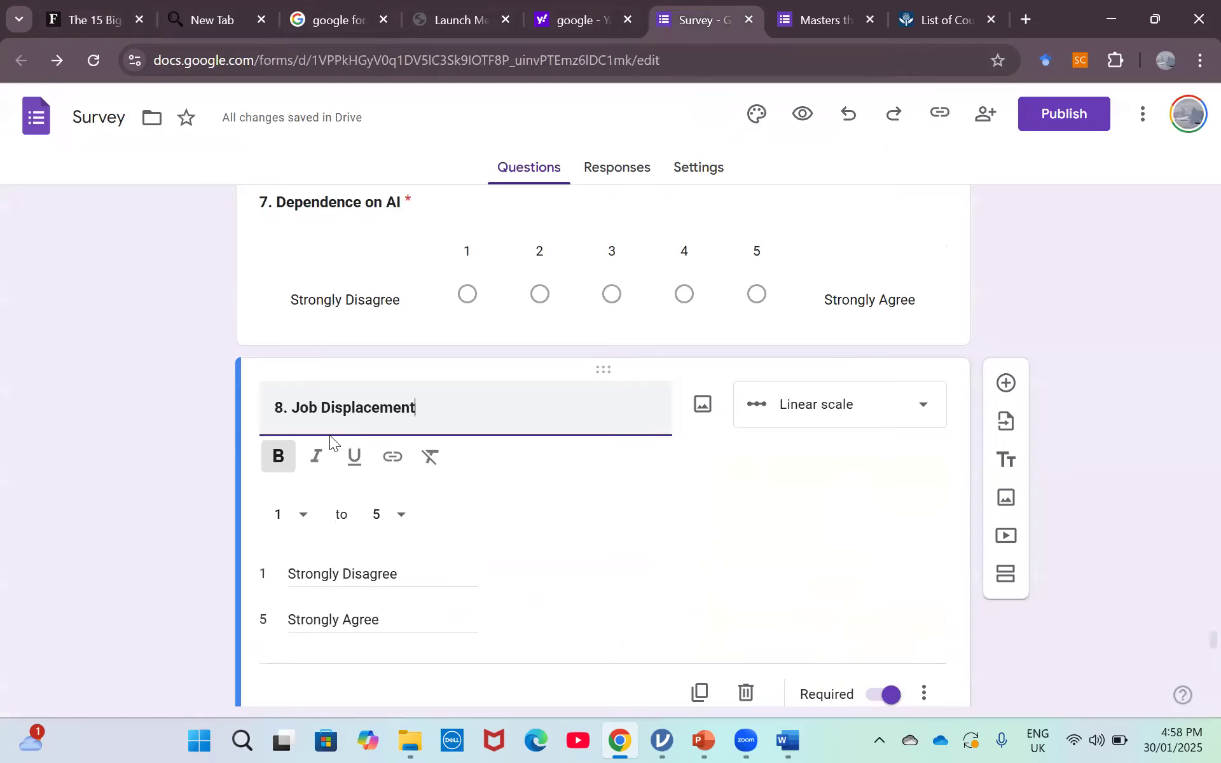
pyautogui.click(207, 468)
# Clear the title of the ninth scale question, directly below "8. Job Displacement".
pyautogui.scroll(-5, 208, 468)
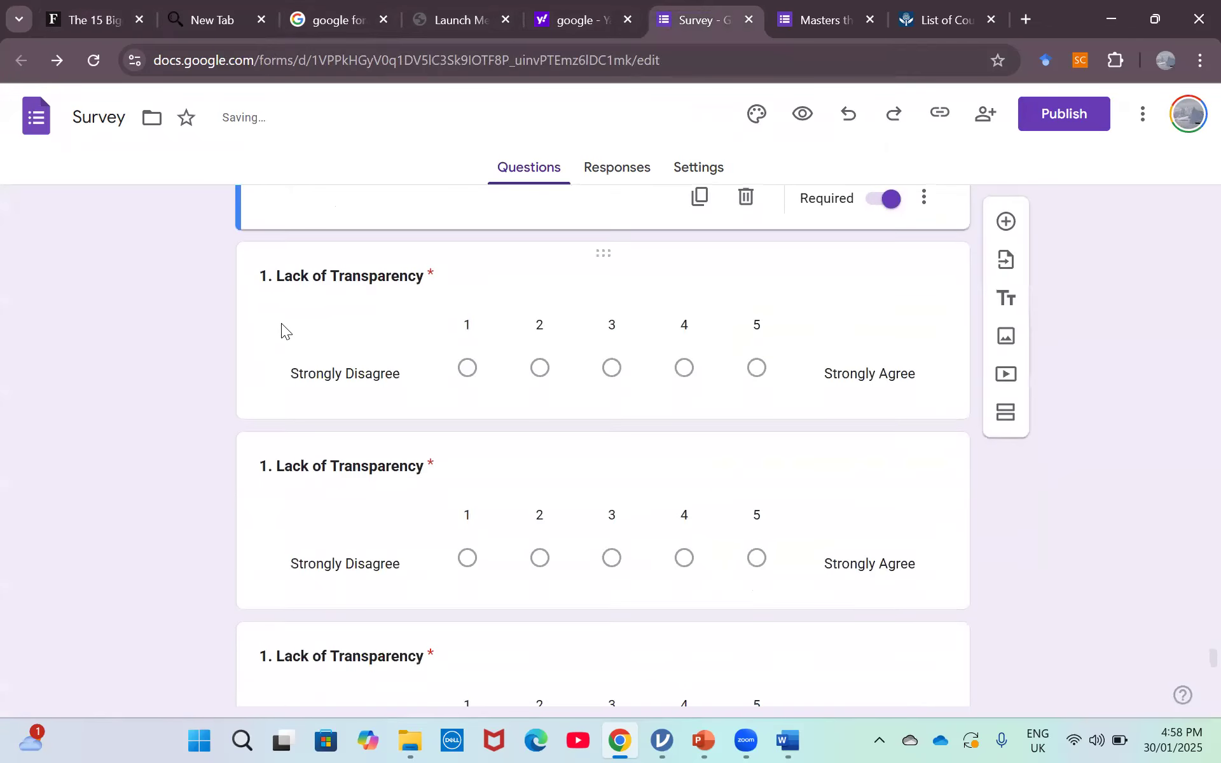
pyautogui.click(319, 283)
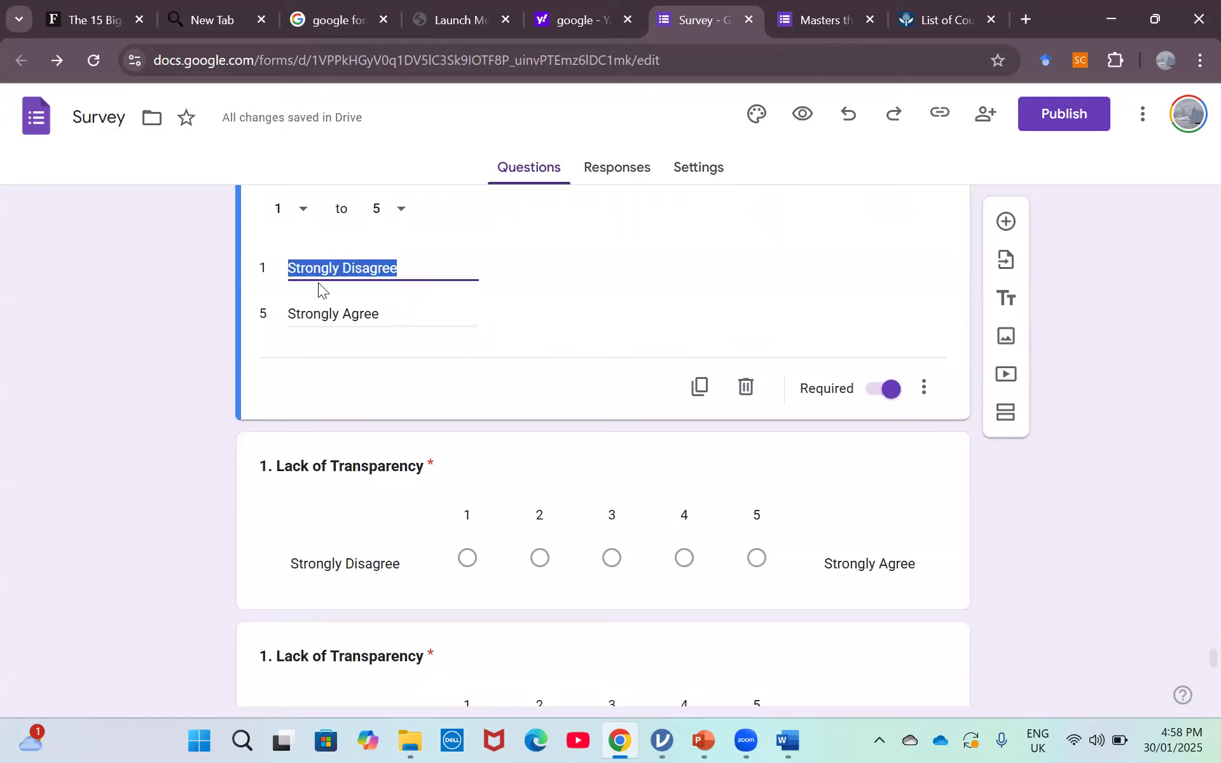
pyautogui.scroll(1, 318, 283)
pyautogui.doubleClick(318, 282)
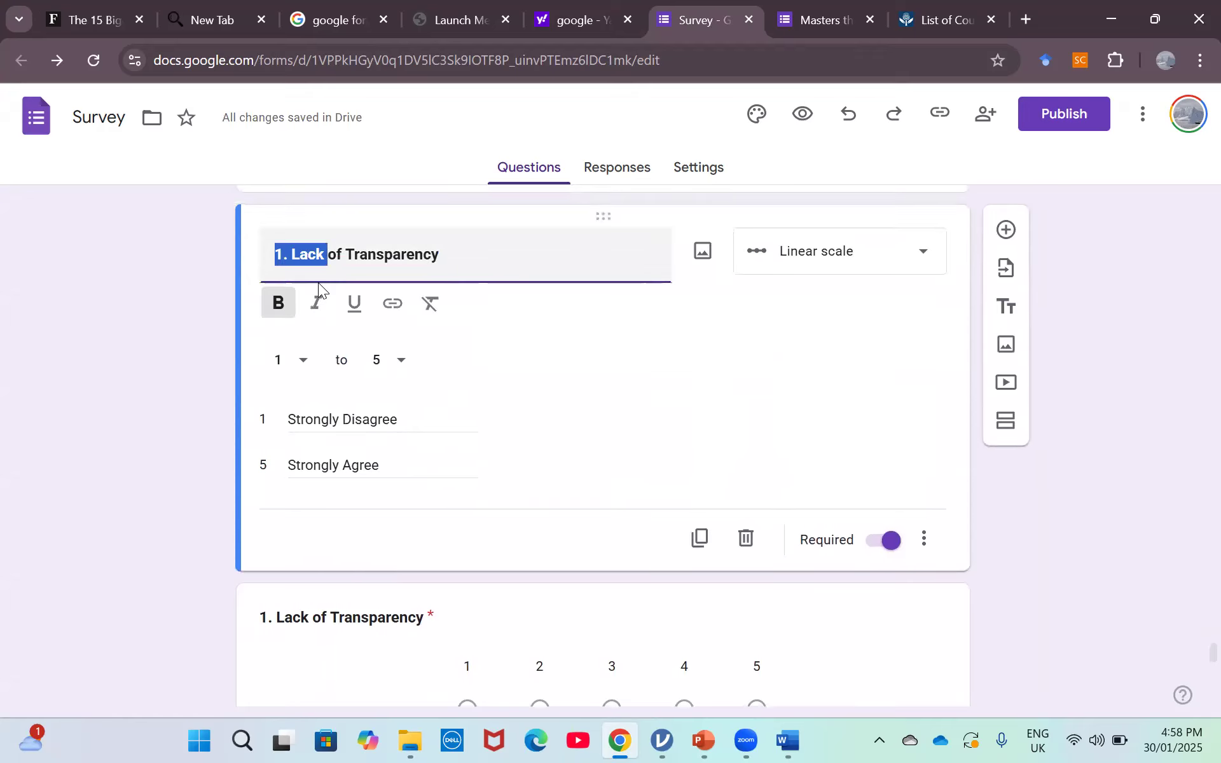
pyautogui.hotkey('ctrl', 'a')
pyautogui.press('BackSpace')
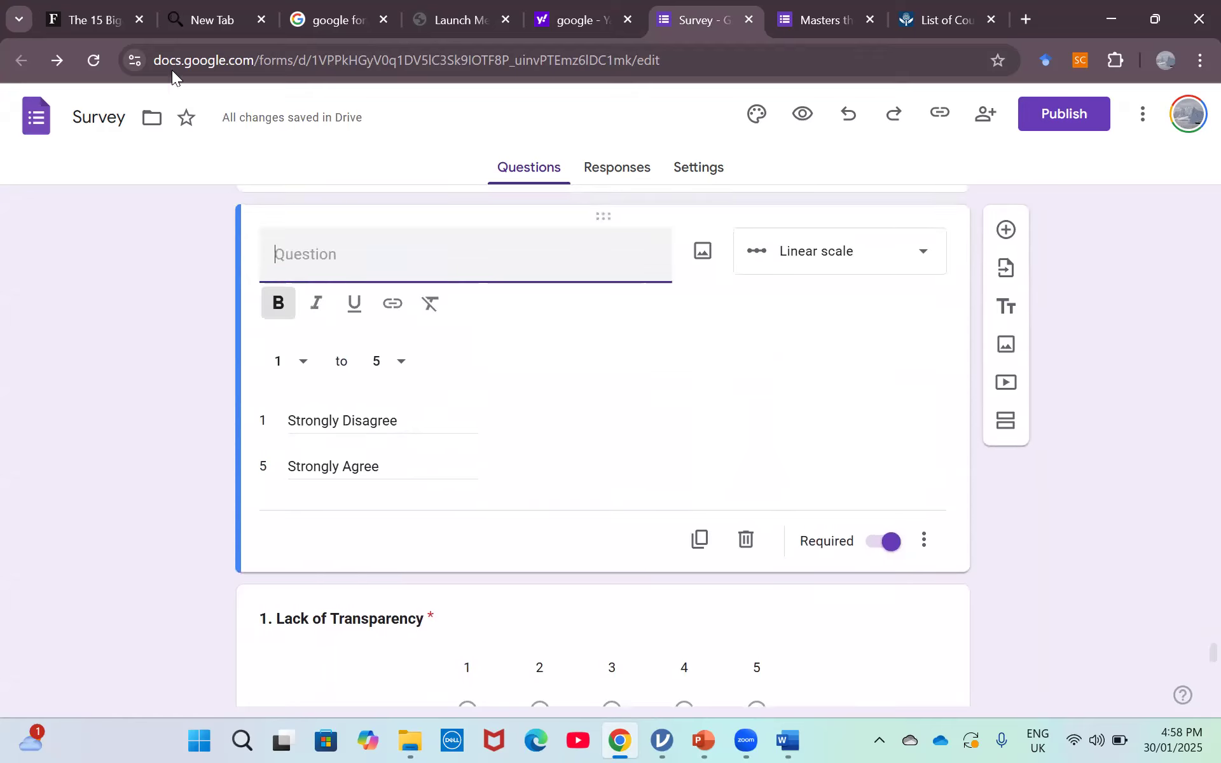
# Copy the heading "9. Economic Inequality" from the Forbes article into the ninth scale question's empty title in the survey form.
pyautogui.click(95, 5)
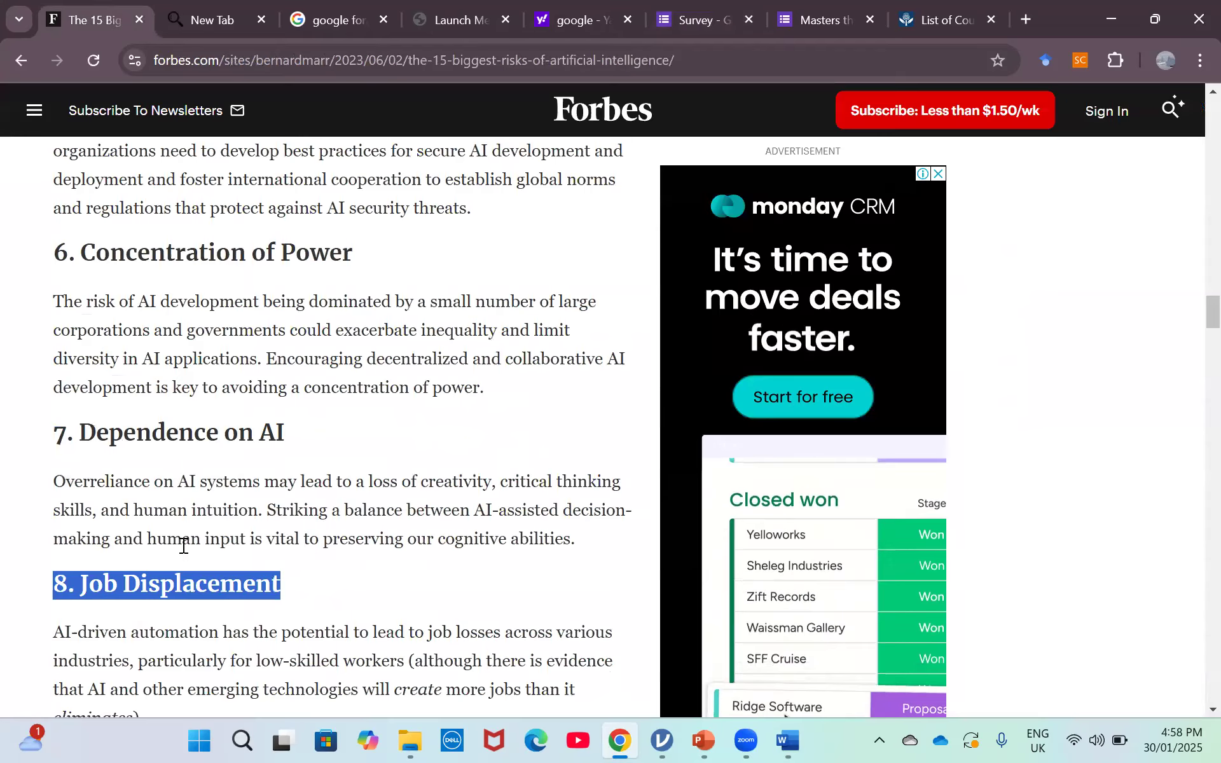
pyautogui.scroll(-5, 166, 553)
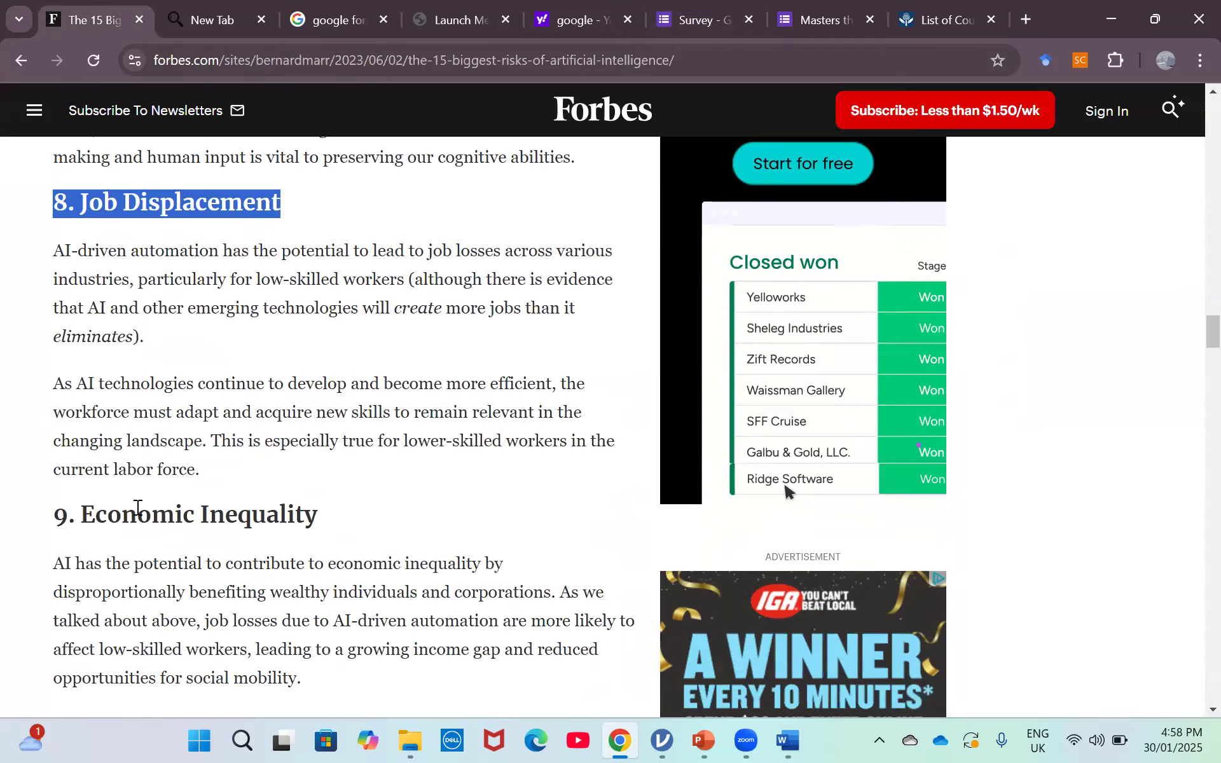
pyautogui.doubleClick(138, 508)
pyautogui.tripleClick(138, 512)
pyautogui.hotkey('ctrl', 'c')
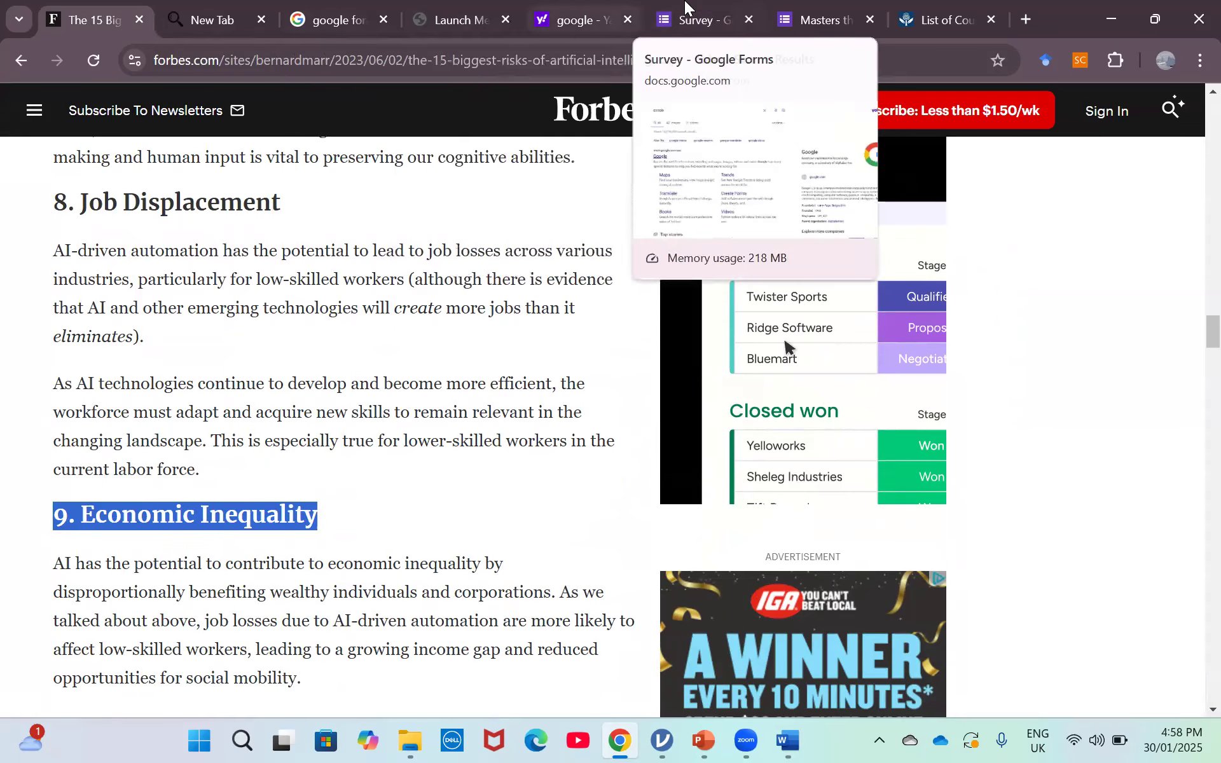
pyautogui.click(693, 19)
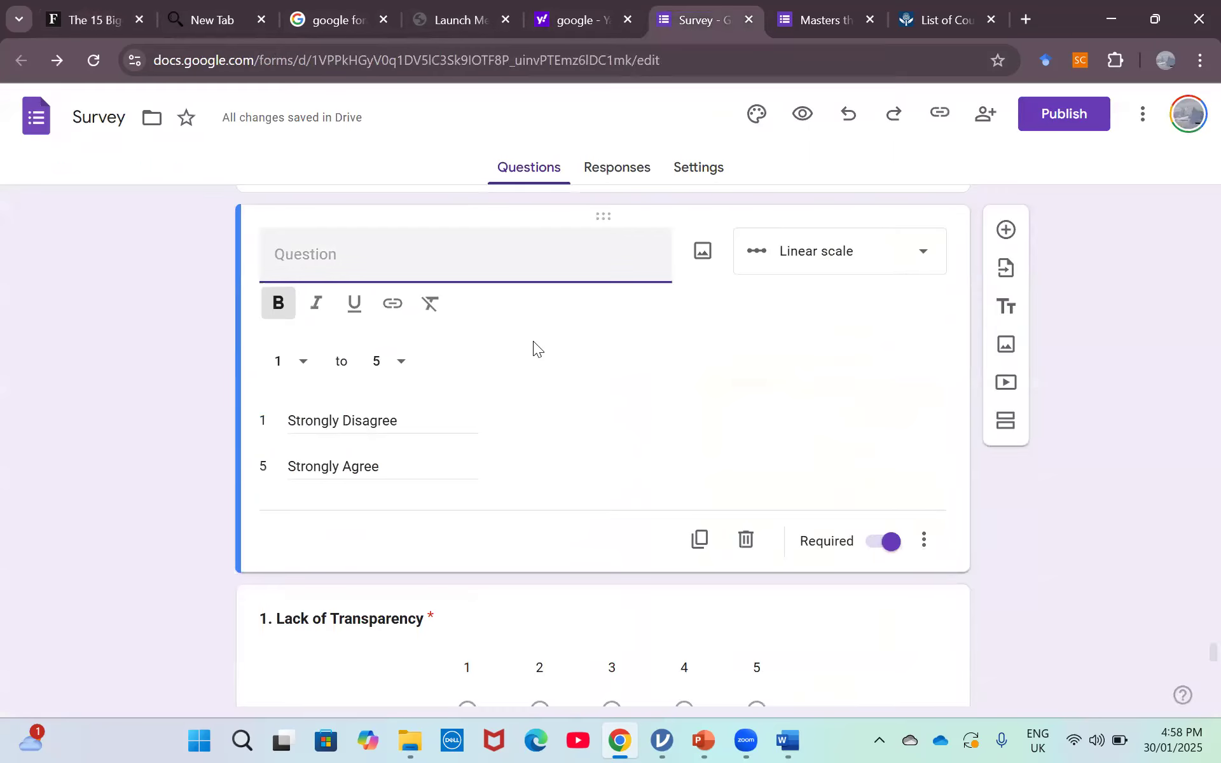
pyautogui.hotkey('ctrl', 'v')
# Clear the title of the tenth scale question, directly below "9. Economic Inequality".
pyautogui.scroll(-5, 166, 340)
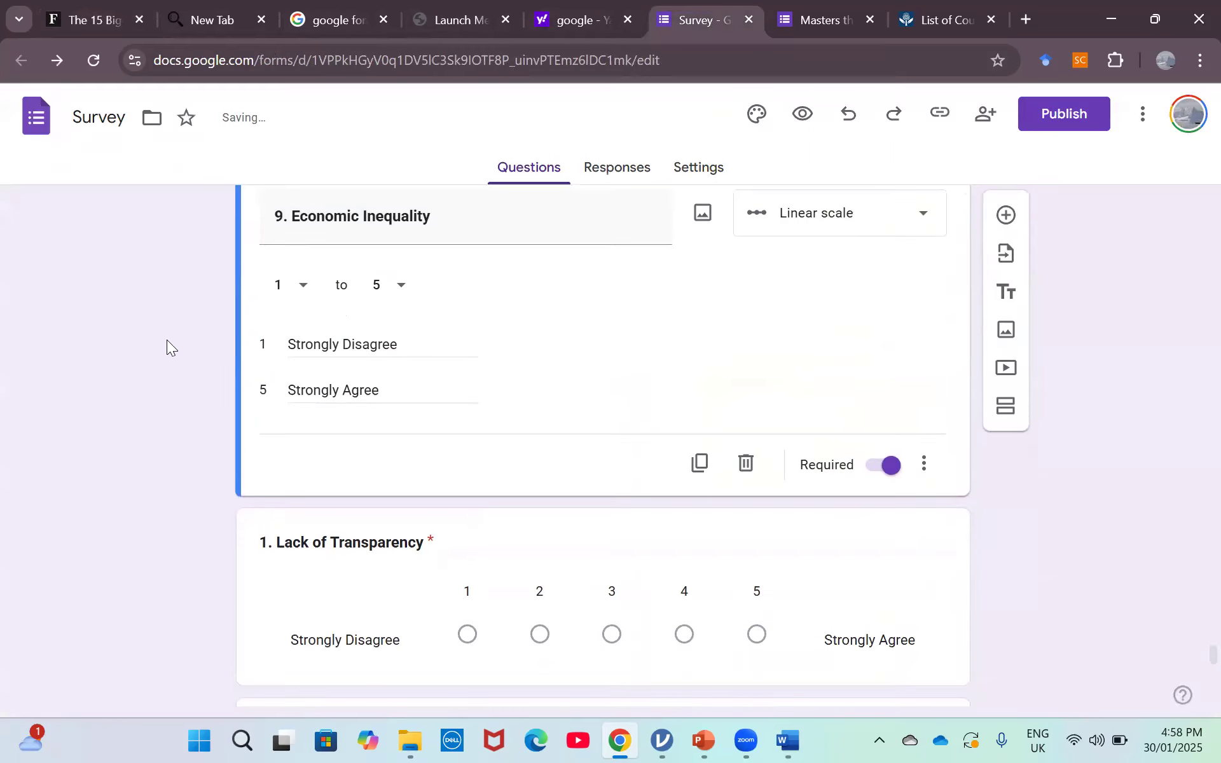
pyautogui.press('Tab')
pyautogui.press('Tab')
pyautogui.press('Tab')
pyautogui.press('Tab')
pyautogui.press('Tab')
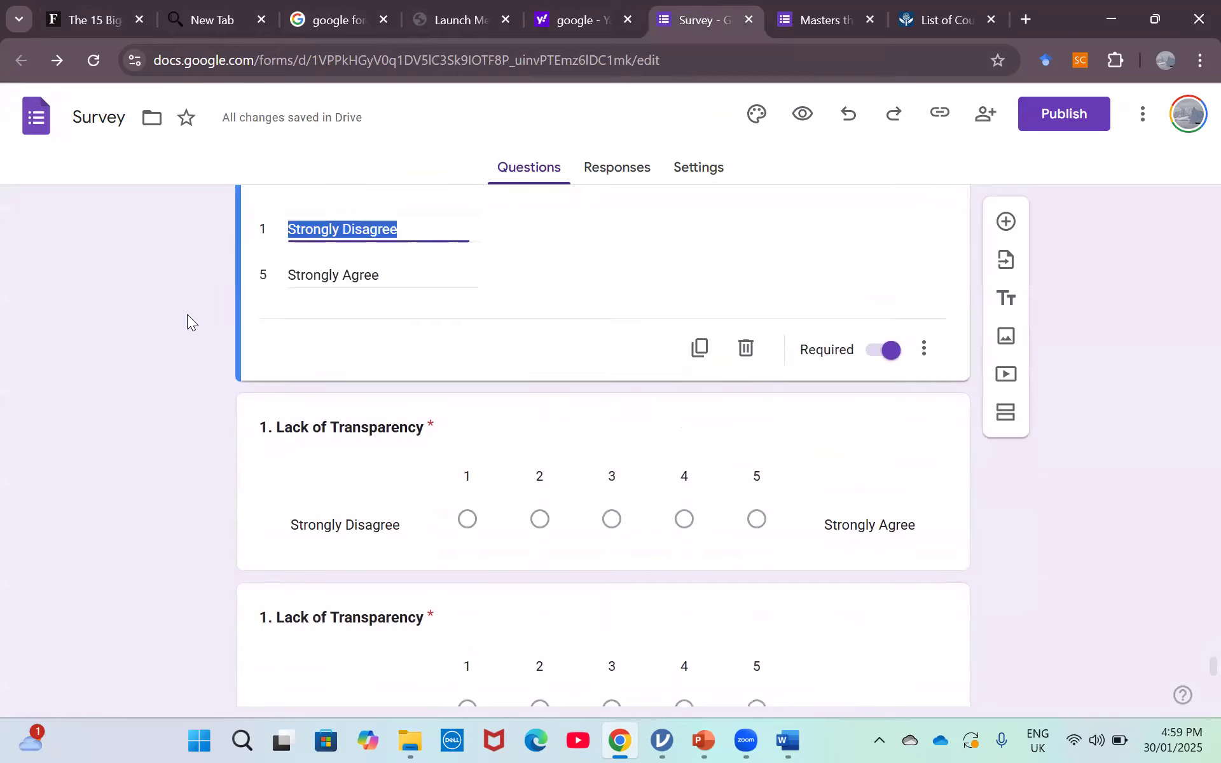
pyautogui.hotkey('shift', 'Tab')
pyautogui.hotkey('shift', 'Tab')
pyautogui.hotkey('shift', 'Tab')
pyautogui.hotkey('shift', 'Tab')
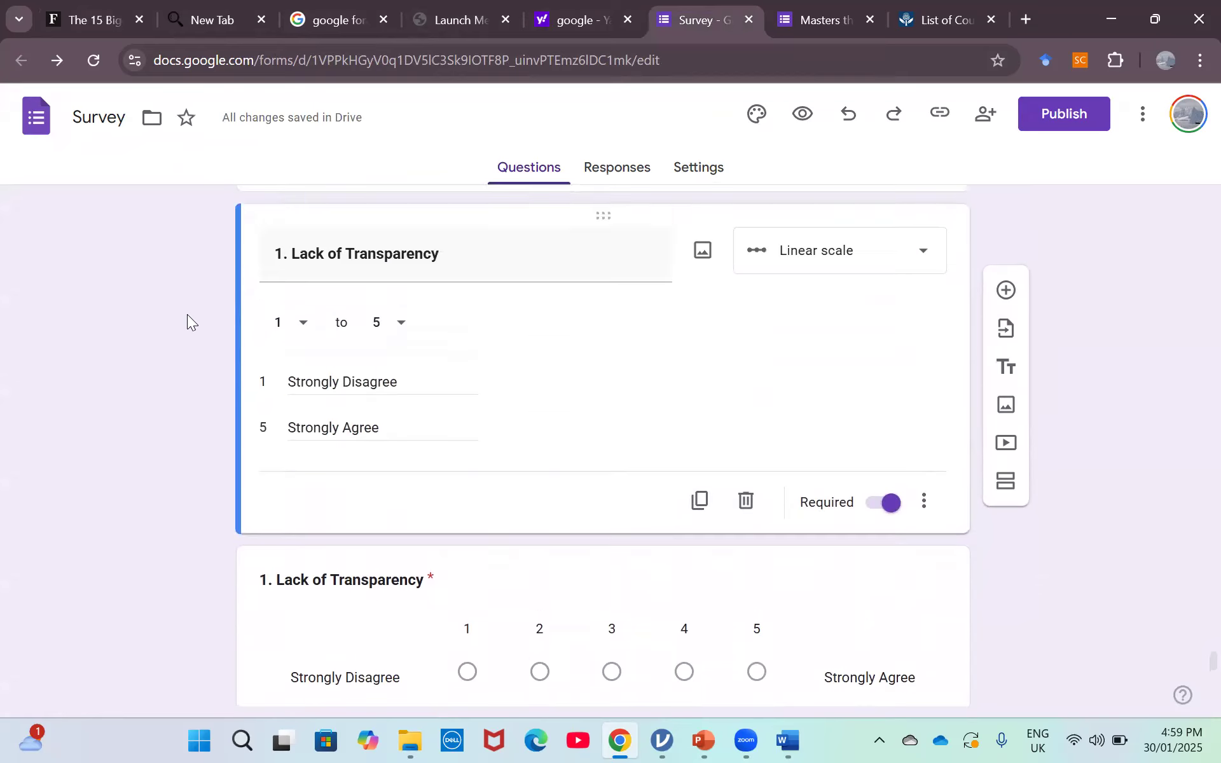
pyautogui.press('BackSpace')
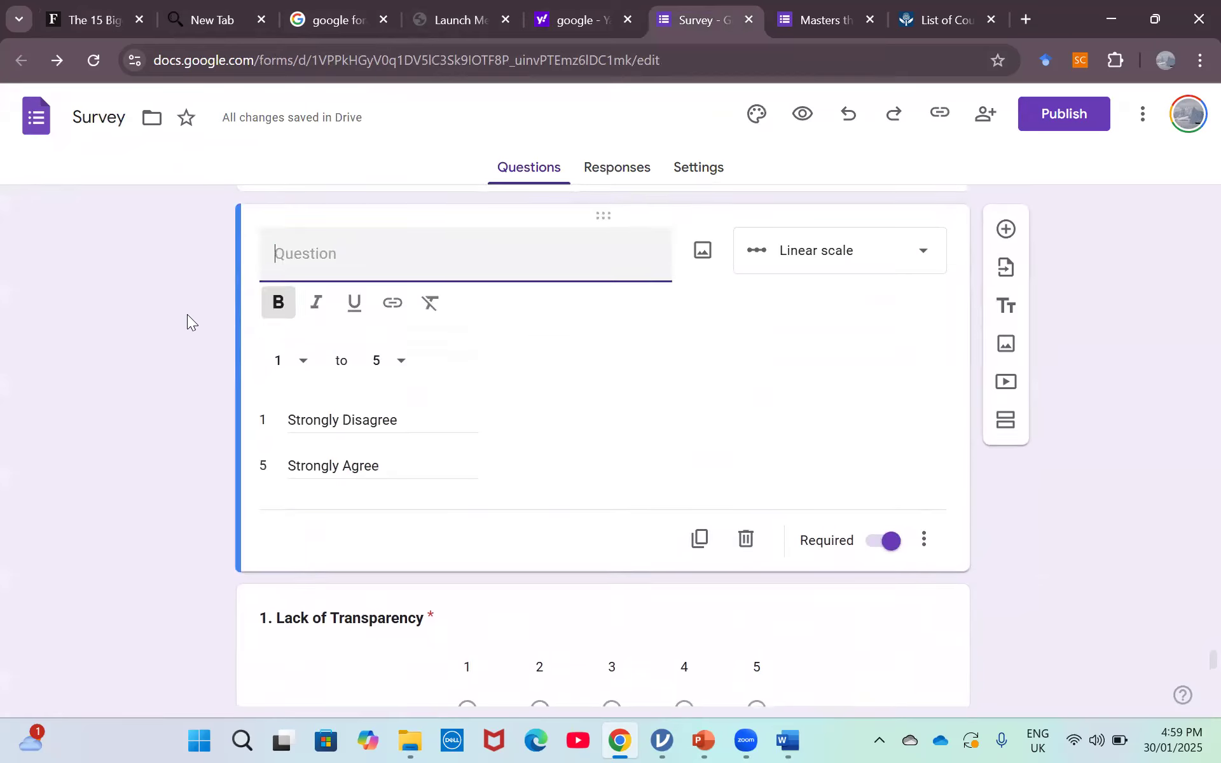
# Copy the heading "10. Legal and Regulatory Challenges" from the Forbes article into the tenth scale question's empty title in the survey form.
pyautogui.click(83, 9)
pyautogui.press('pagedown')
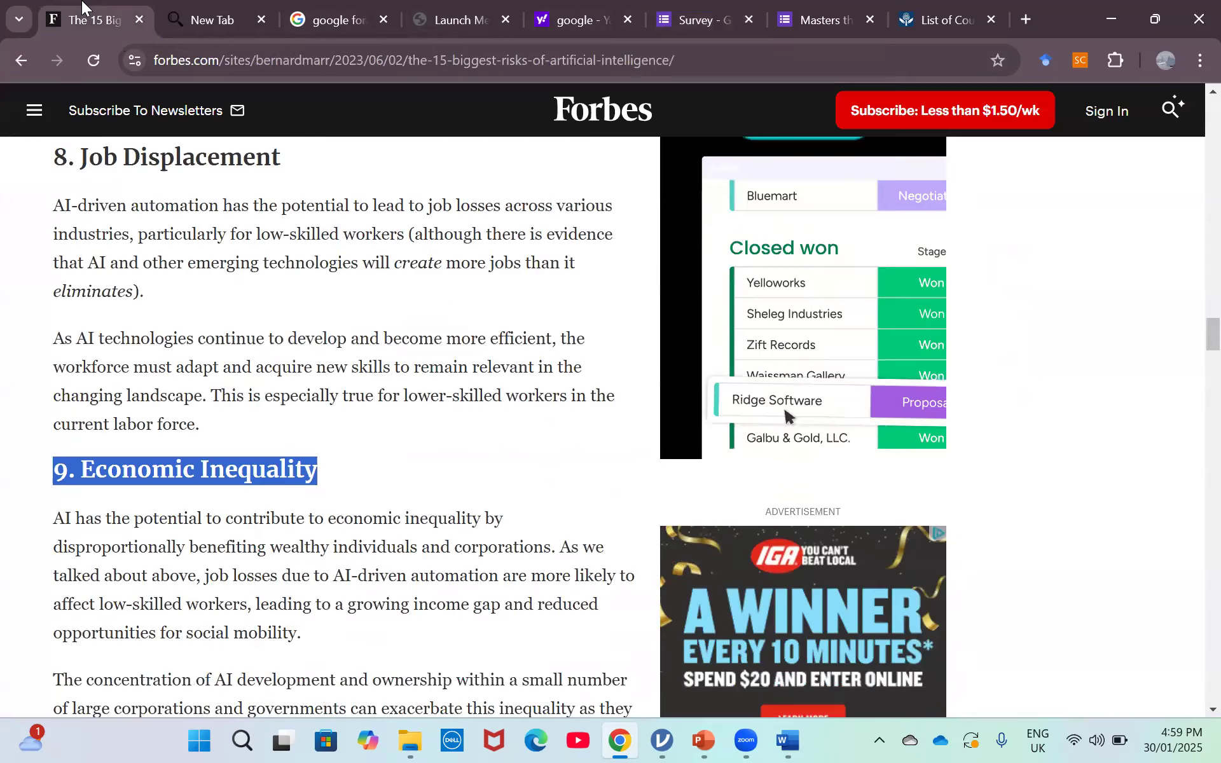
pyautogui.scroll(-2, 152, 276)
pyautogui.tripleClick(195, 338)
pyautogui.hotkey('ctrl', 'c')
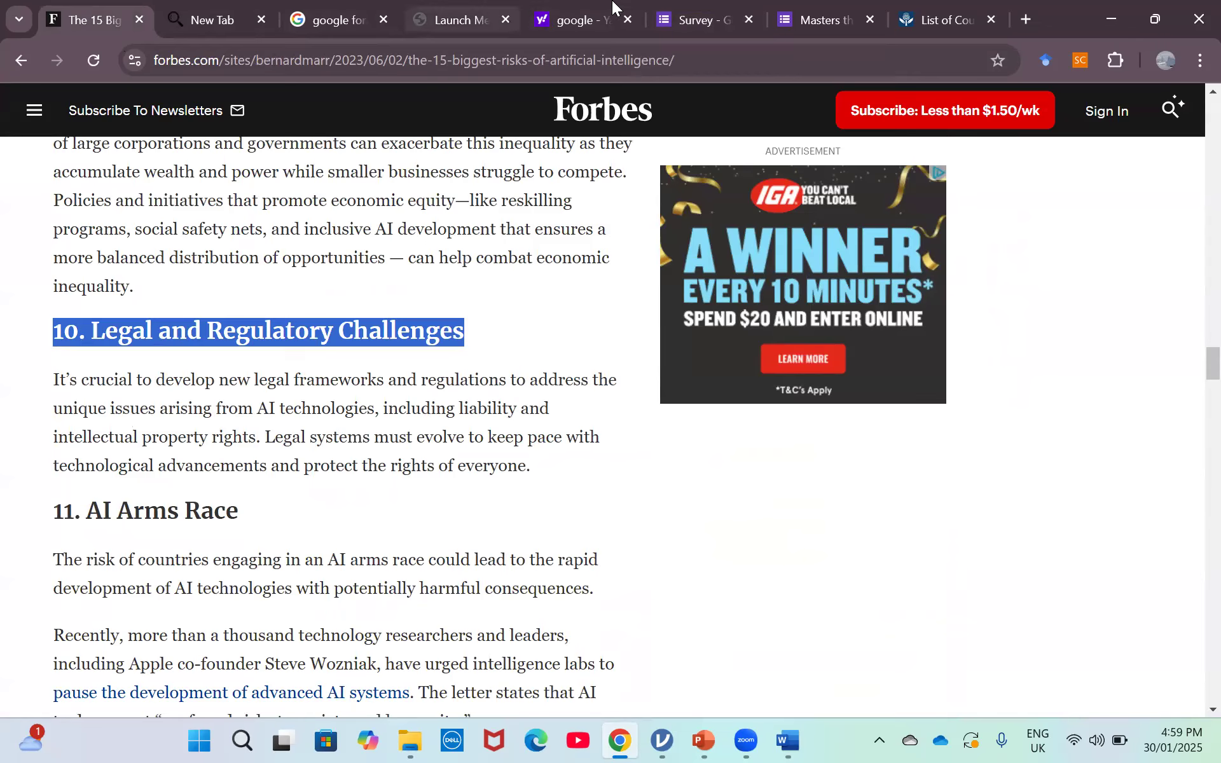
pyautogui.click(706, 13)
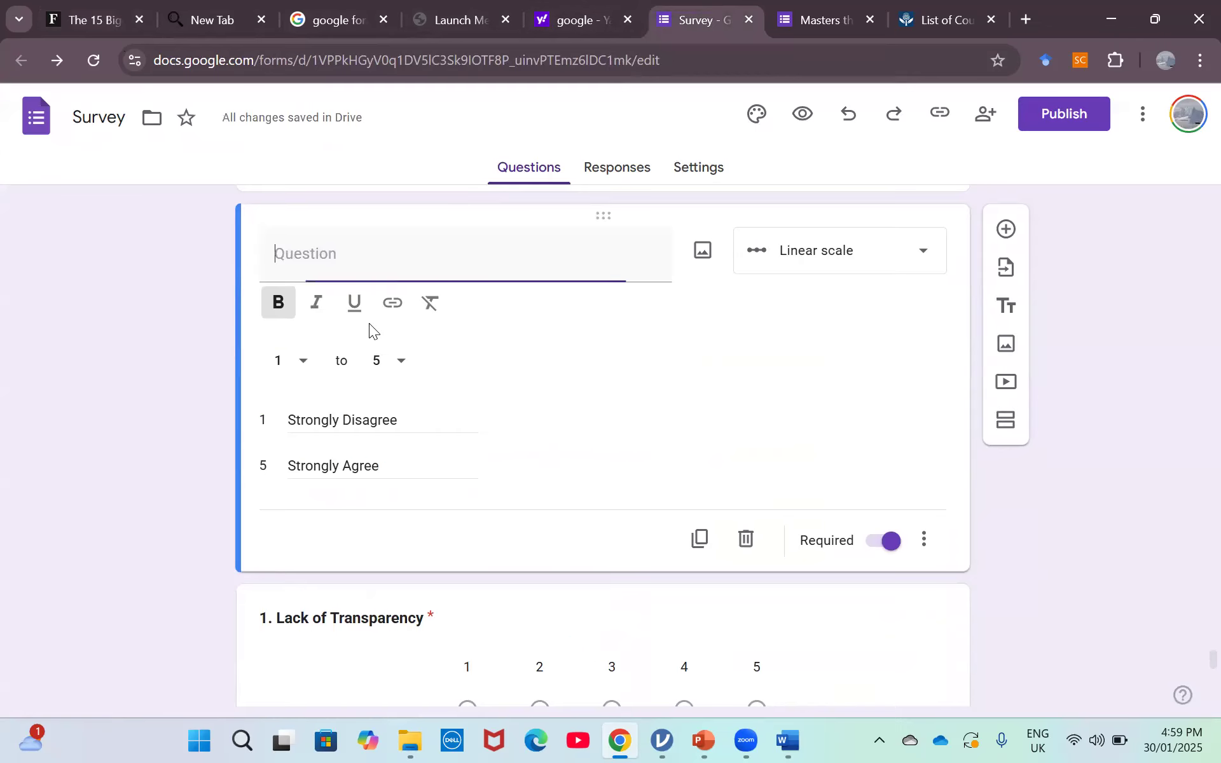
pyautogui.hotkey('ctrl', 'v')
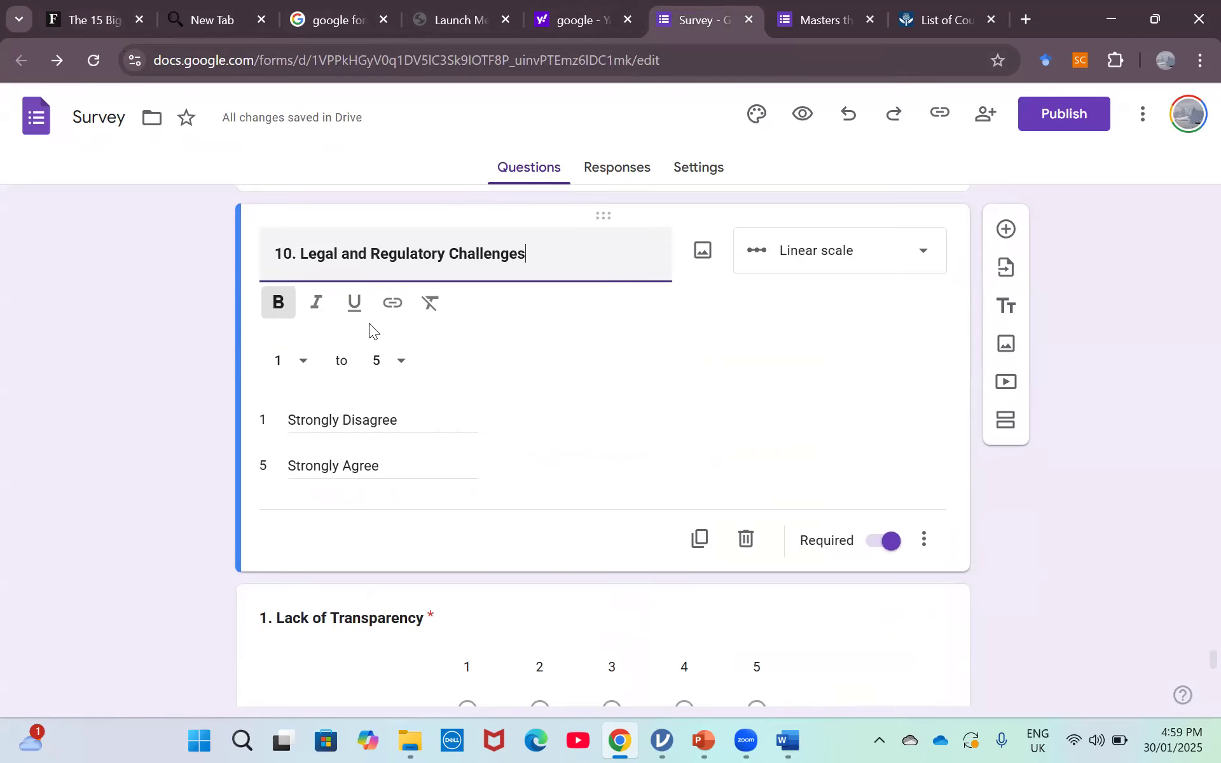
pyautogui.click(167, 365)
# Clear the title of the eleventh scale question, directly below "10. Legal and Regulatory Challenges".
pyautogui.scroll(-4, 319, 314)
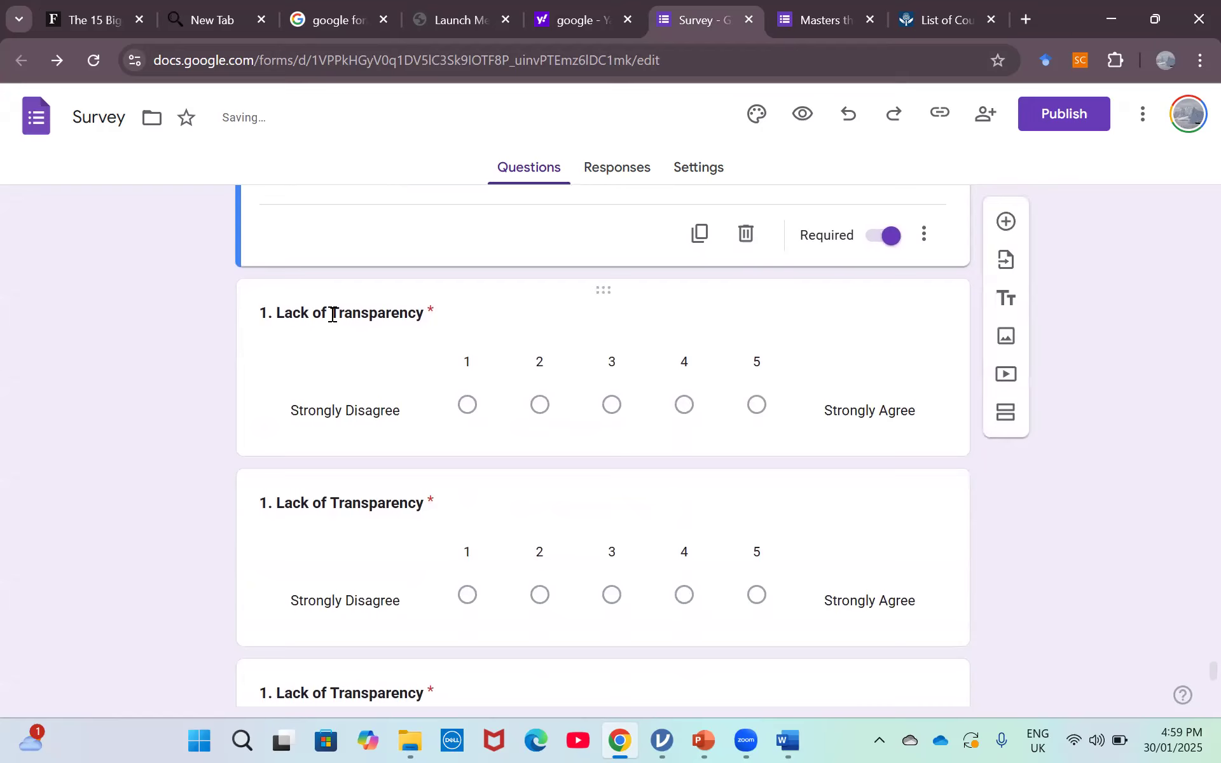
pyautogui.click(332, 314)
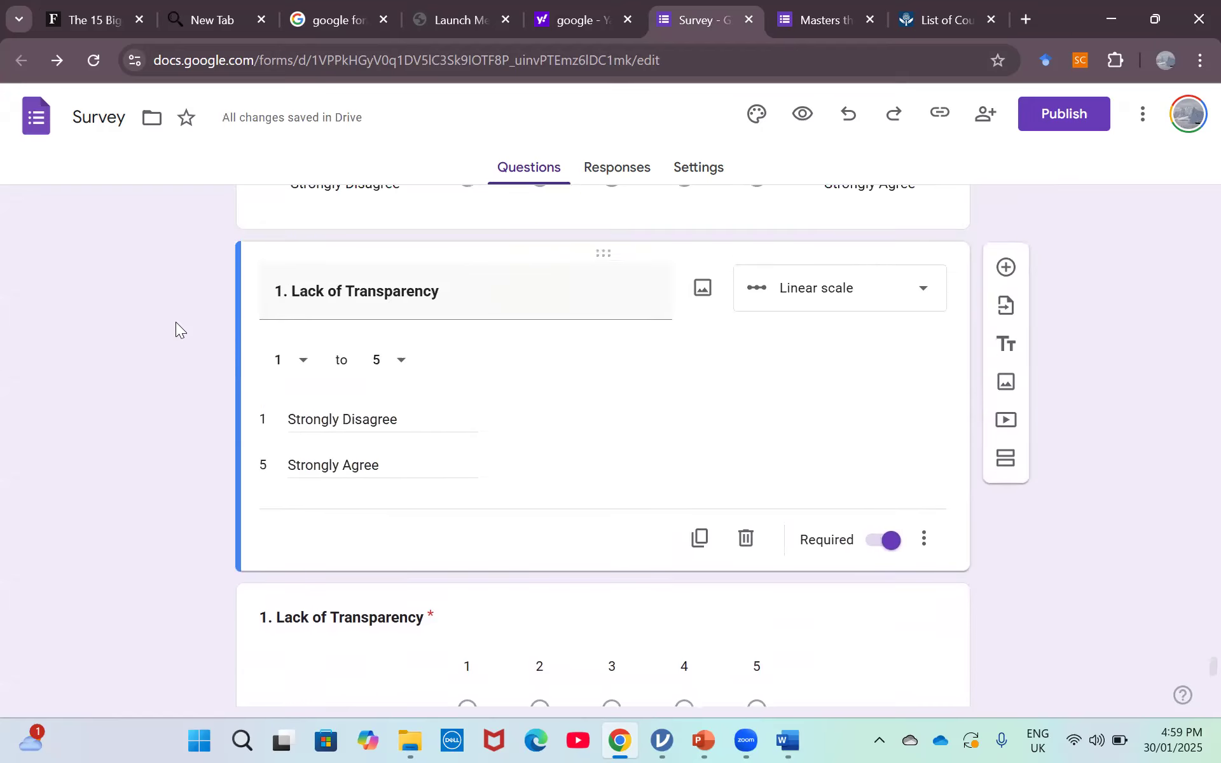
pyautogui.tripleClick(319, 304)
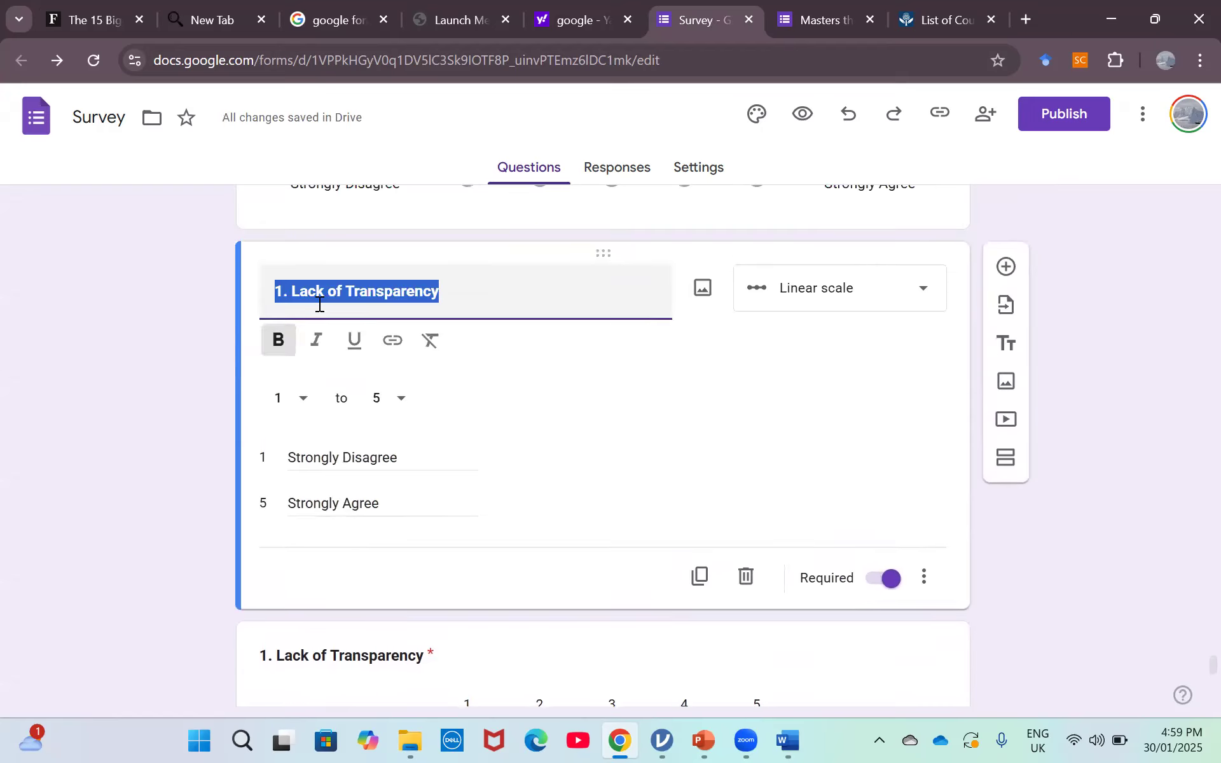
pyautogui.press('BackSpace')
# Copy the heading "11. AI Arms Race" from the Forbes article into the eleventh scale question's empty title in the survey form.
pyautogui.click(82, 6)
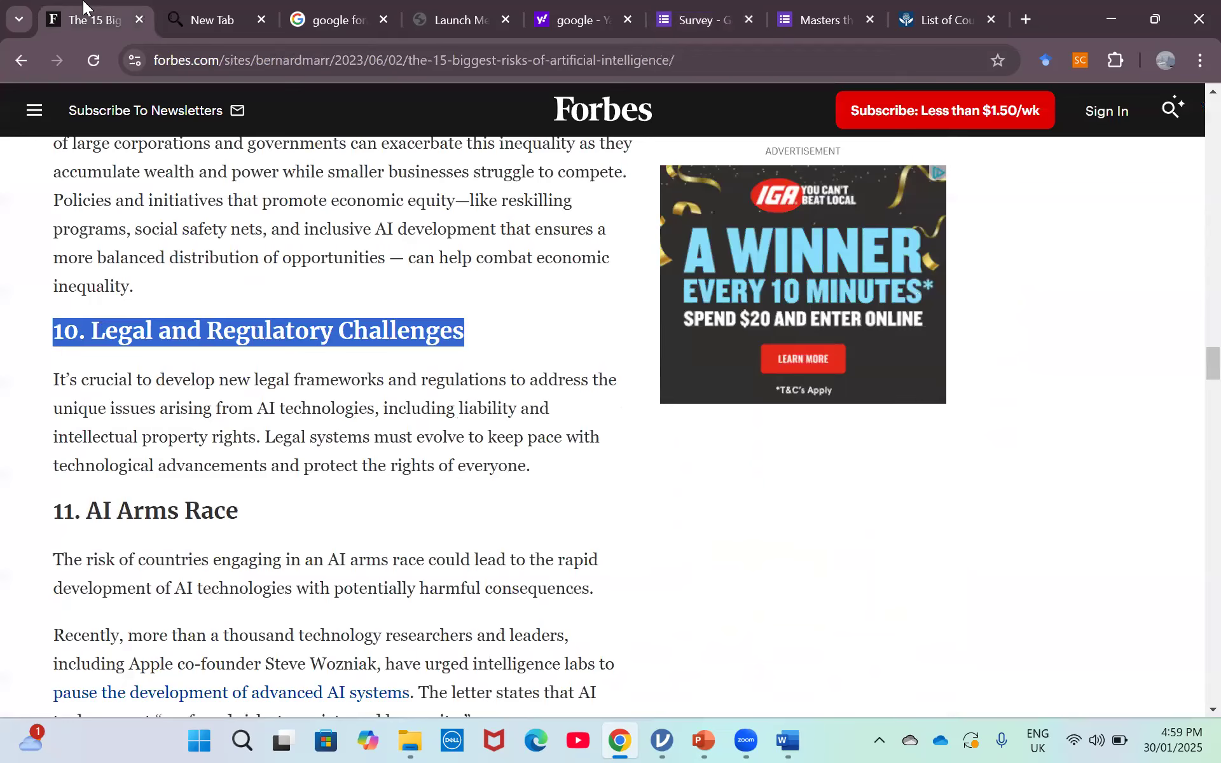
pyautogui.tripleClick(149, 504)
pyautogui.hotkey('ctrl', 'c')
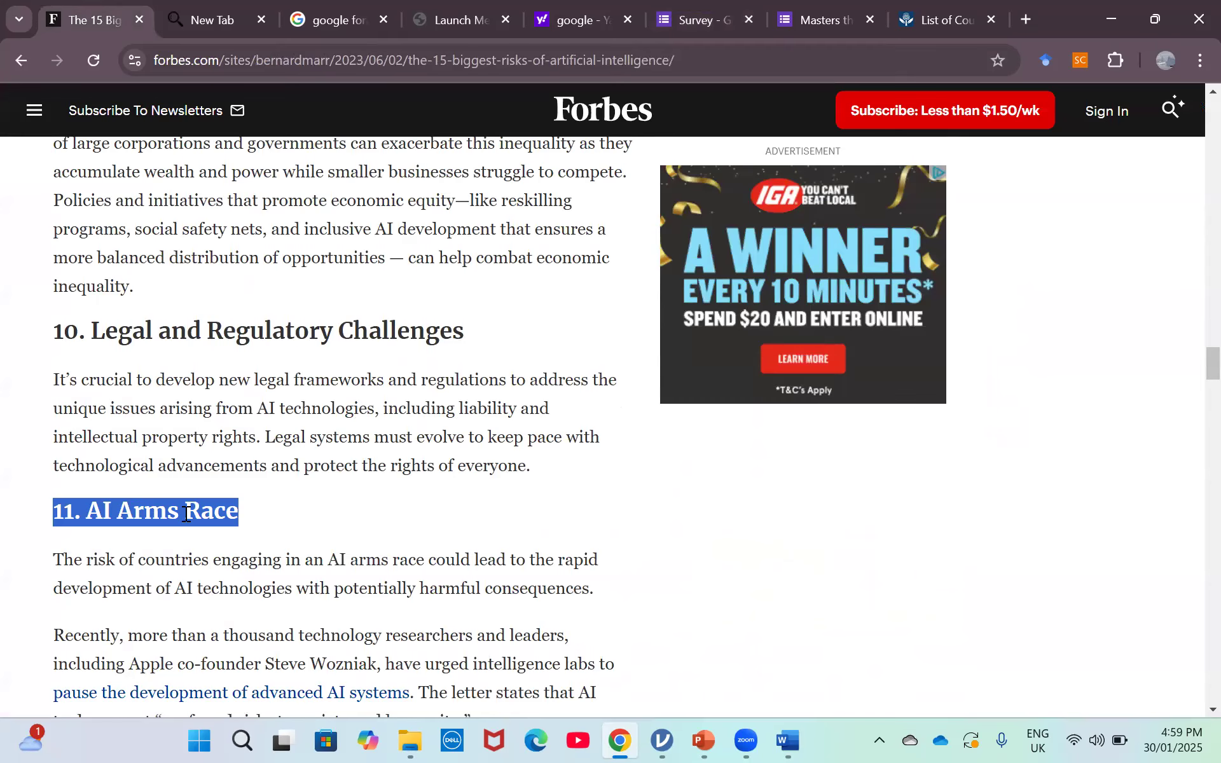
pyautogui.click(687, 16)
pyautogui.hotkey('ctrl', 'v')
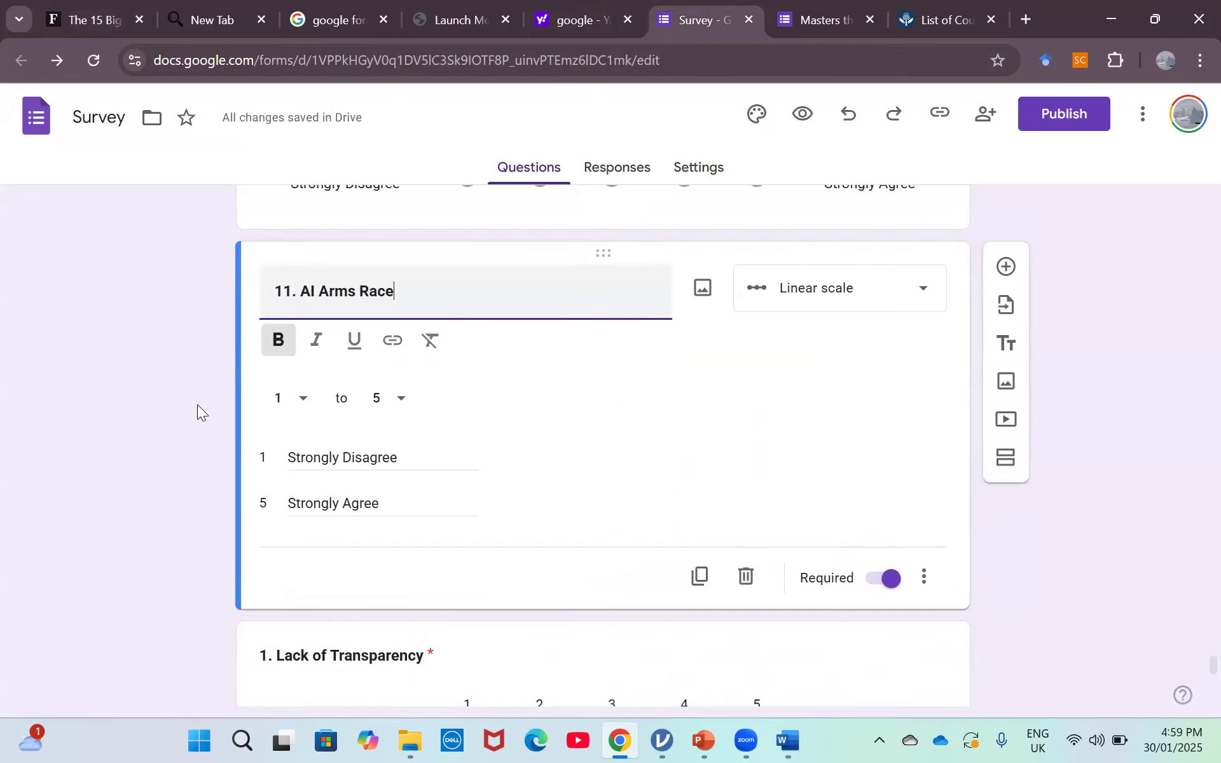
pyautogui.click(195, 406)
# Clear the title of the twelfth scale question, directly below "11. AI Arms Race".
pyautogui.scroll(-3, 195, 406)
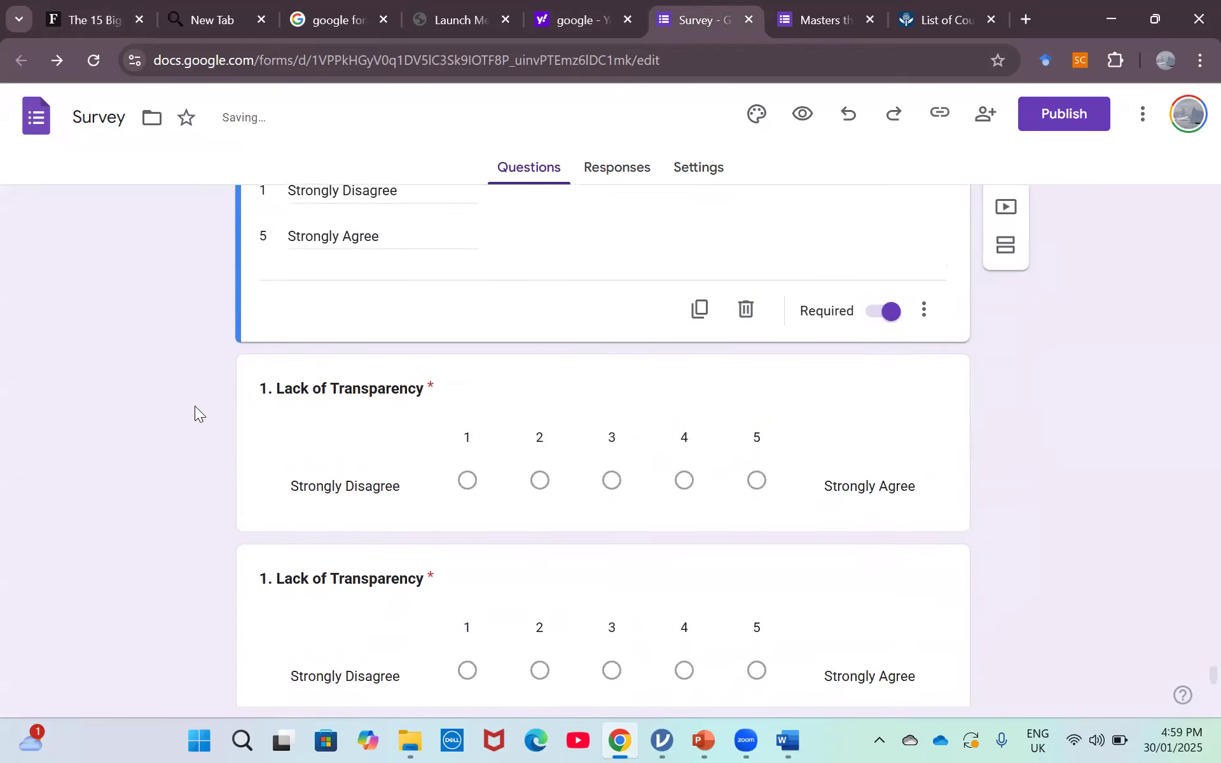
pyautogui.click(335, 390)
pyautogui.moveTo(333, 381); pyautogui.dragTo(305, 320)
pyautogui.hotkey('ctrl', 'a')
pyautogui.press('BackSpace')
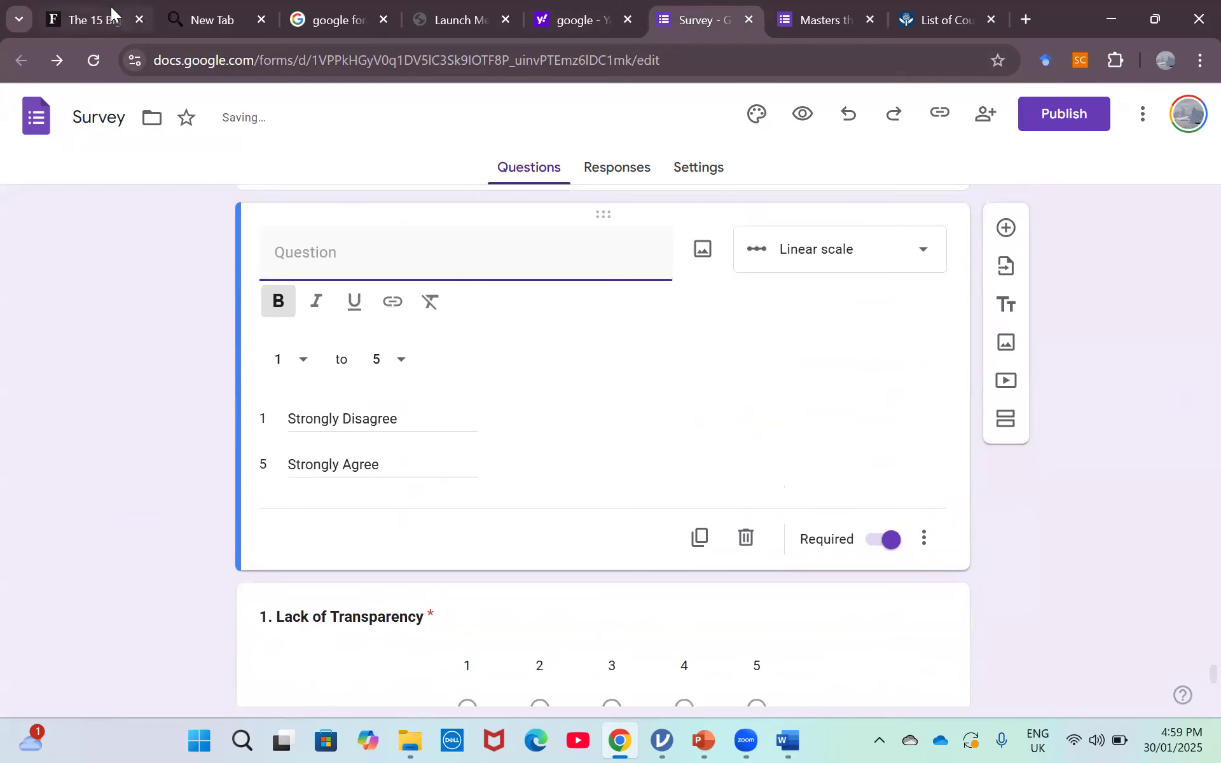
# Copy the heading "12. Loss of Human Connection" from the Forbes article into the twelfth scale question's empty title in the survey form.
pyautogui.click(111, 7)
pyautogui.scroll(-6, 111, 6)
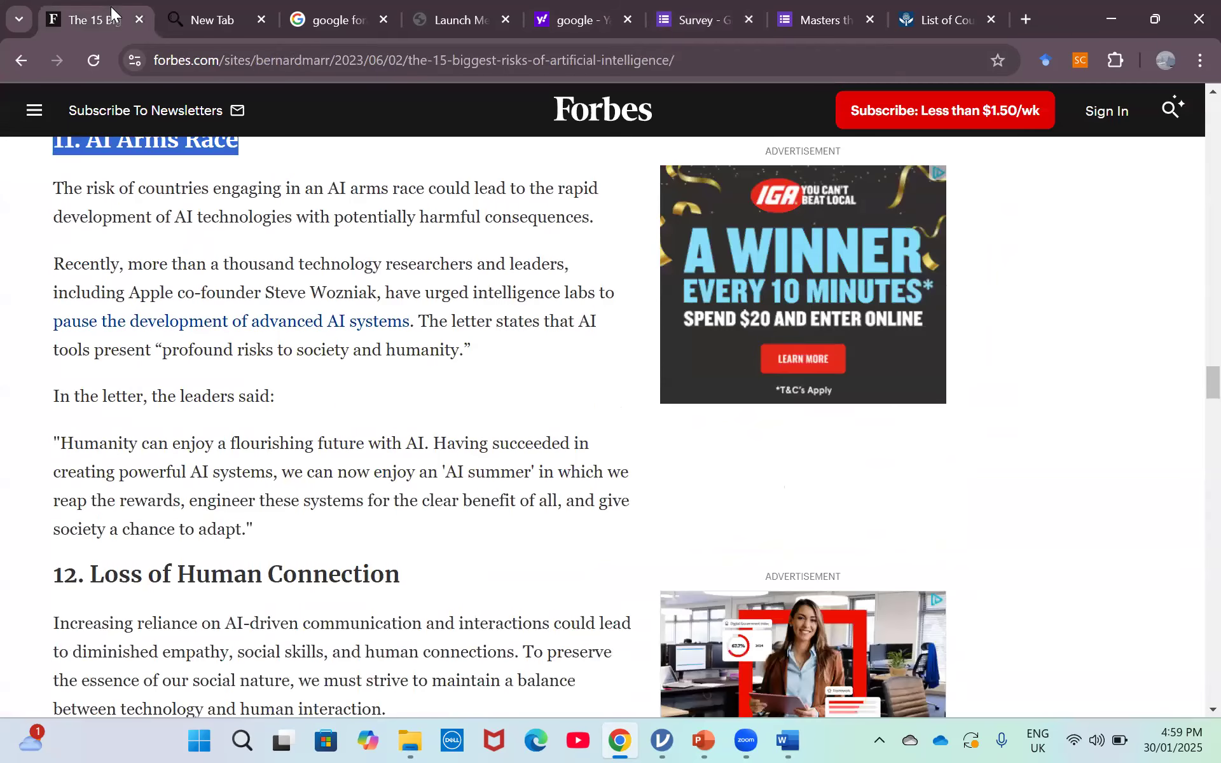
pyautogui.doubleClick(188, 566)
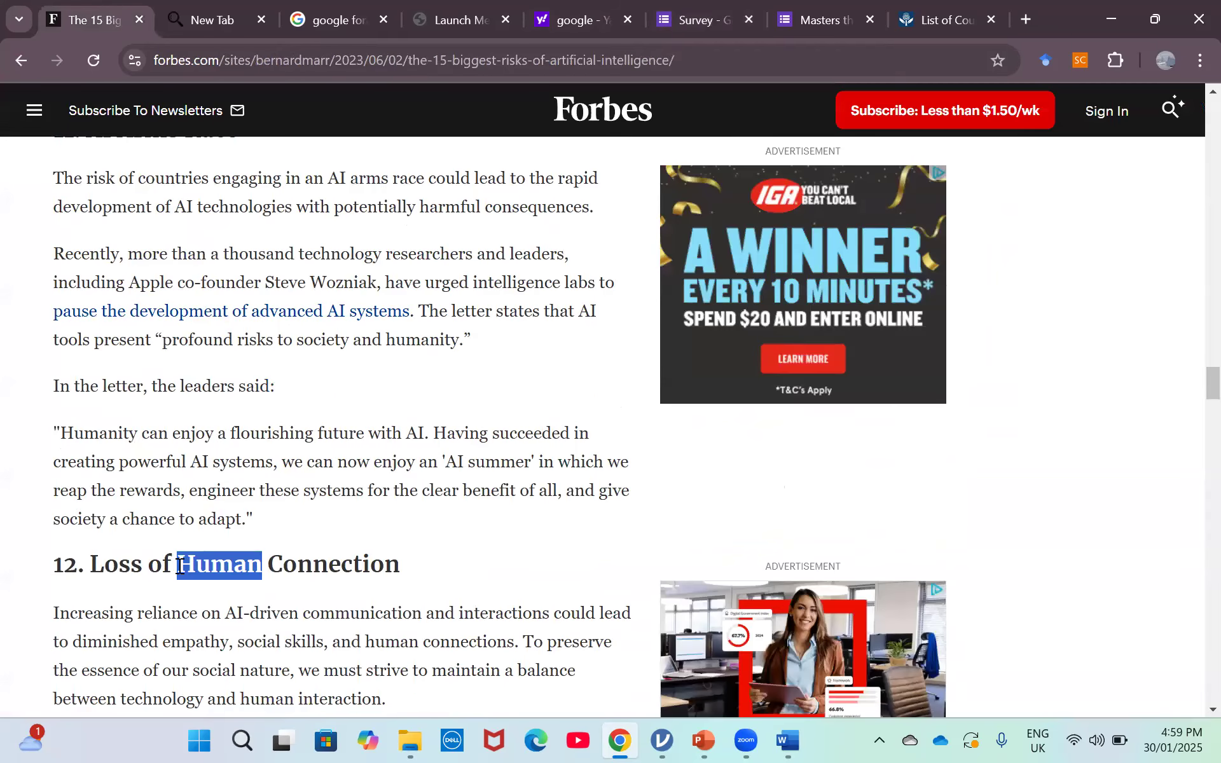
pyautogui.tripleClick(180, 566)
pyautogui.hotkey('ctrl', 'c')
pyautogui.click(732, 13)
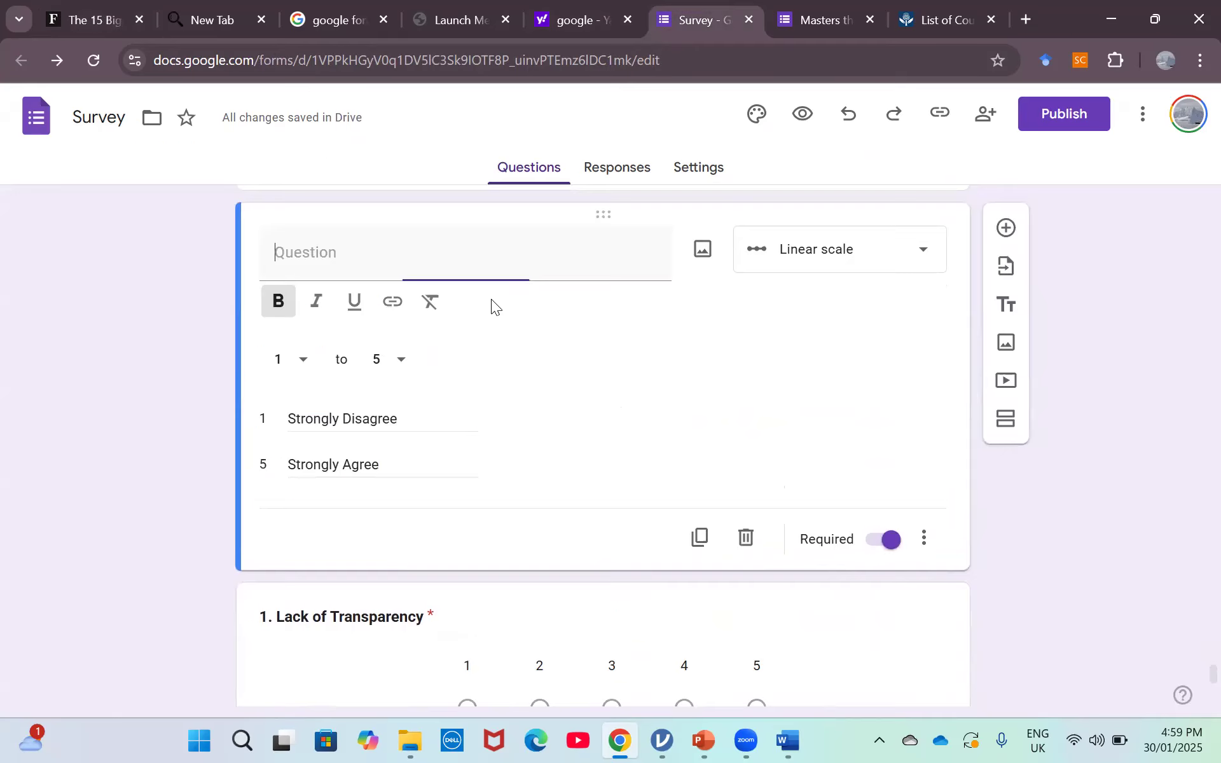
pyautogui.hotkey('ctrl', 'v')
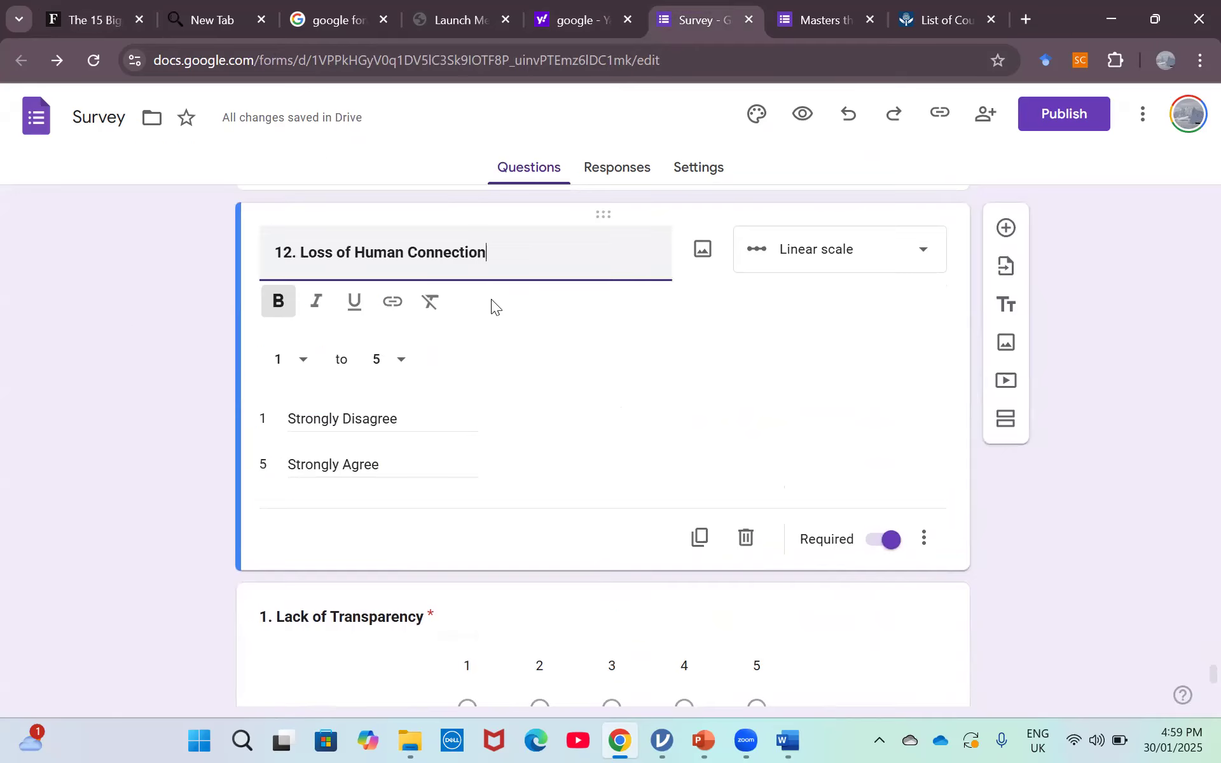
# Clear the title of the thirteenth scale question, directly below "12. Loss of Human Connection".
pyautogui.click(127, 326)
pyautogui.scroll(5, 127, 325)
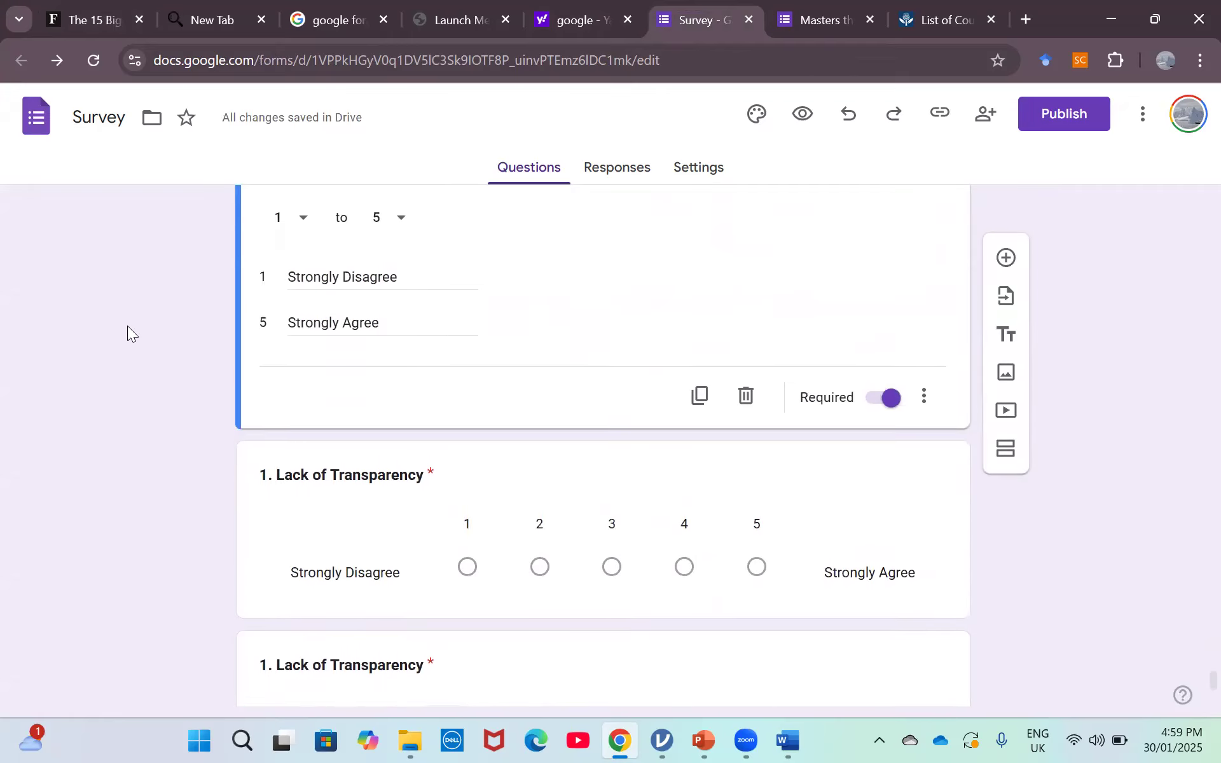
pyautogui.scroll(-3, 127, 326)
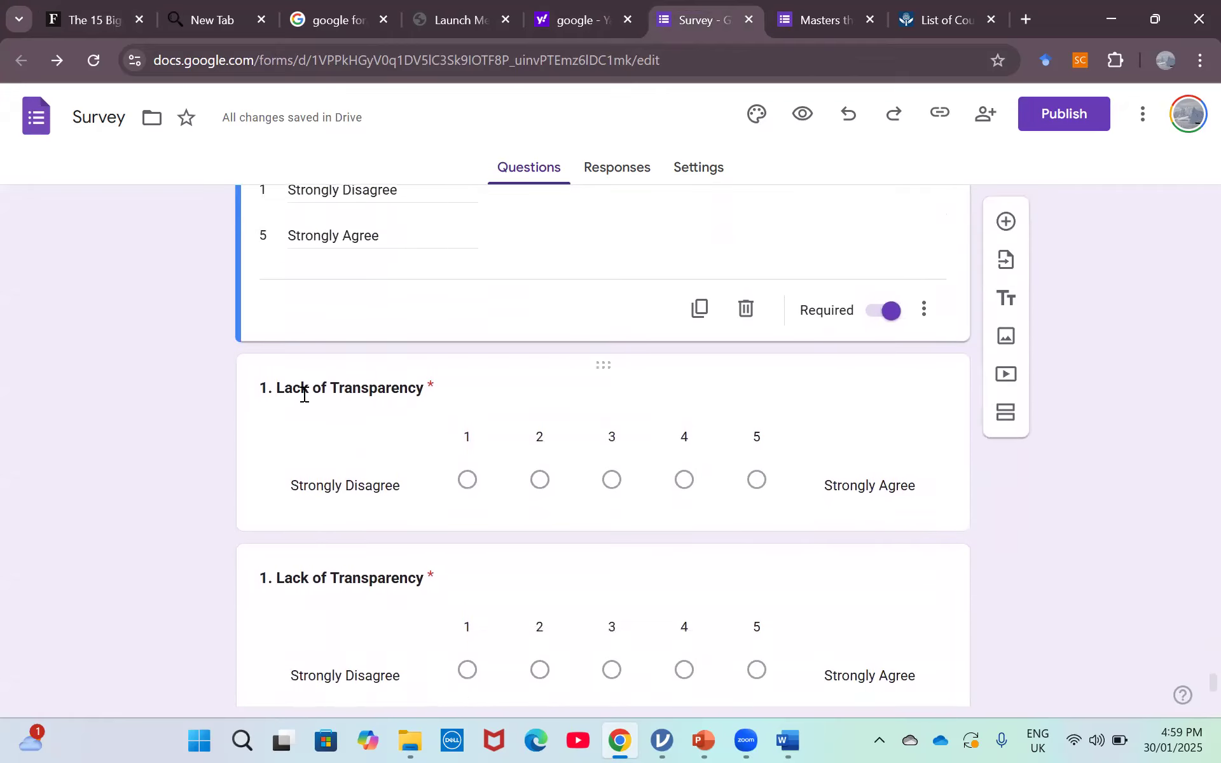
pyautogui.click(304, 394)
pyautogui.click(304, 394)
pyautogui.click(294, 281)
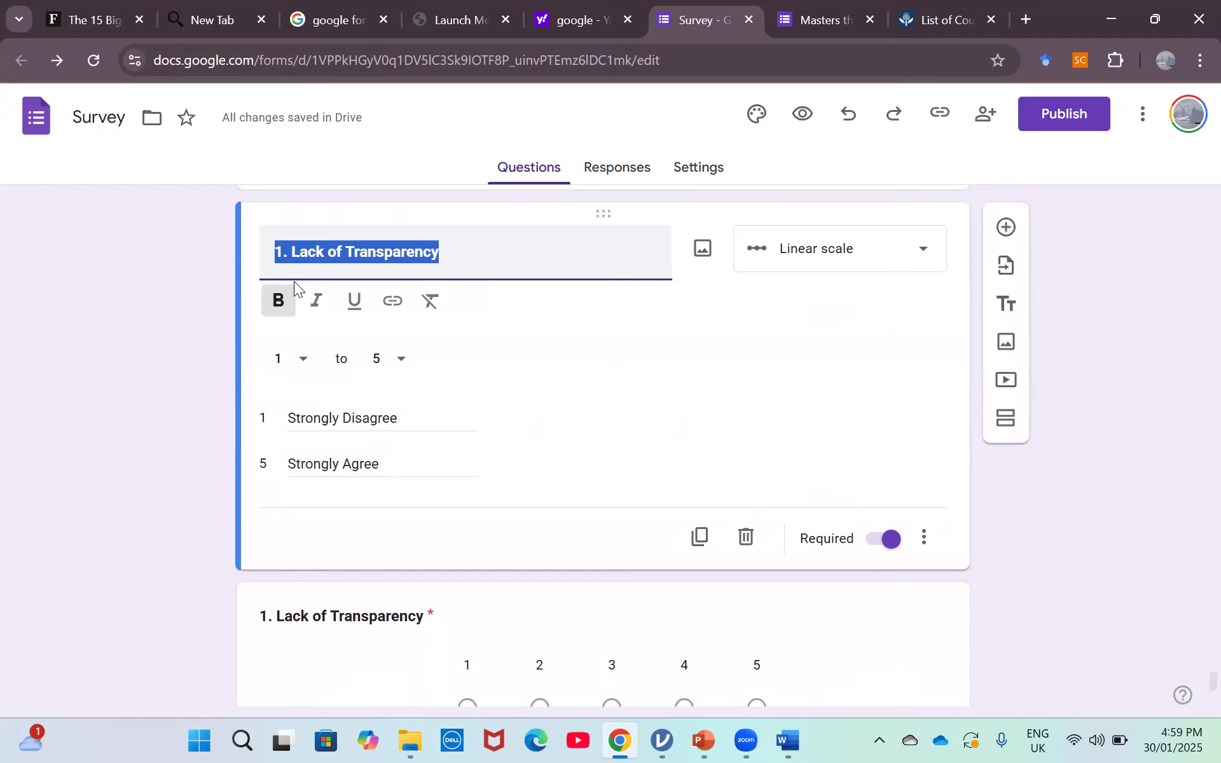
pyautogui.press('BackSpace')
# Copy the heading "13. Misinformation and Manipulation" from the Forbes article into the thirteenth scale question's empty title in the survey form.
pyautogui.click(86, 19)
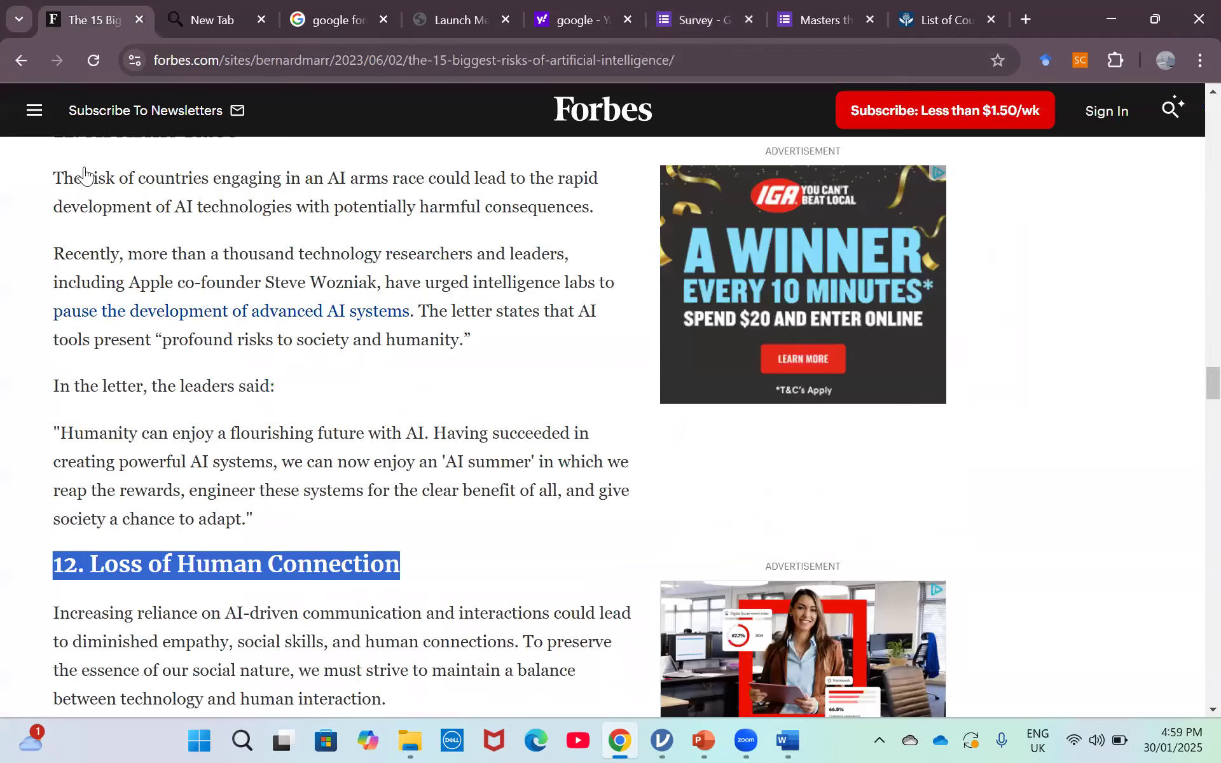
pyautogui.scroll(-5, 172, 522)
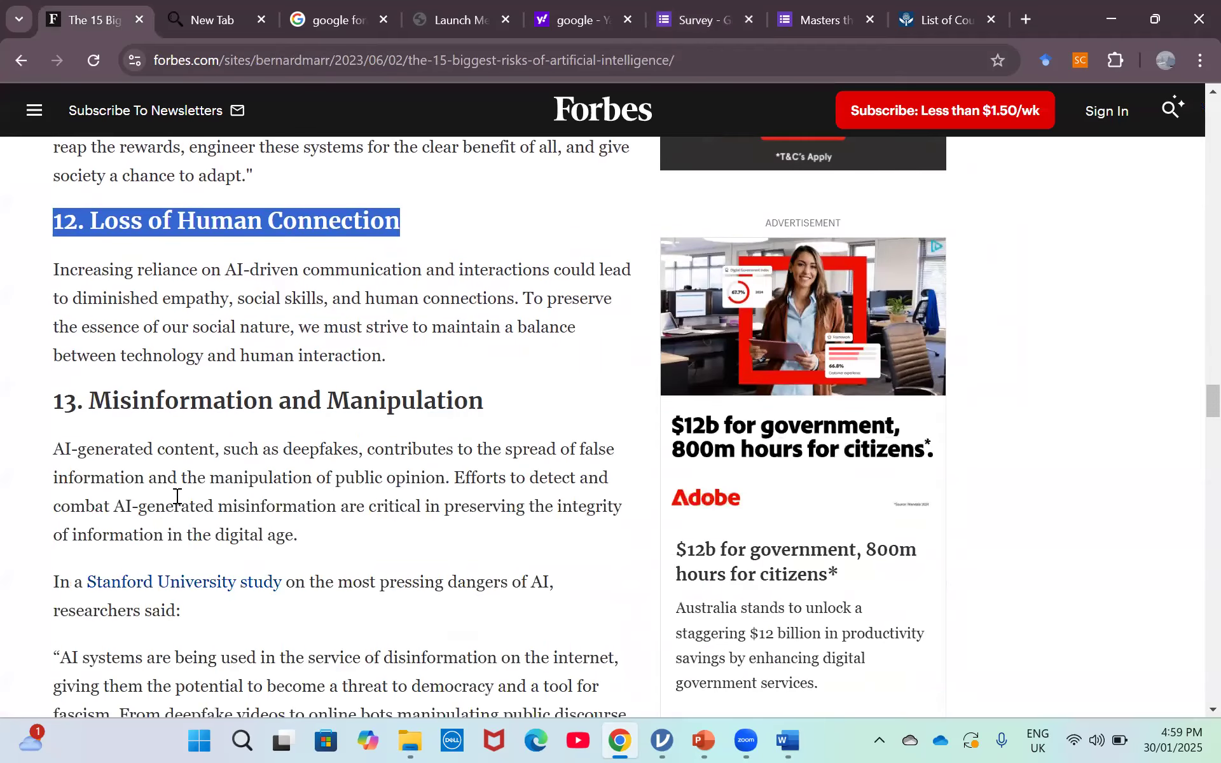
pyautogui.doubleClick(261, 411)
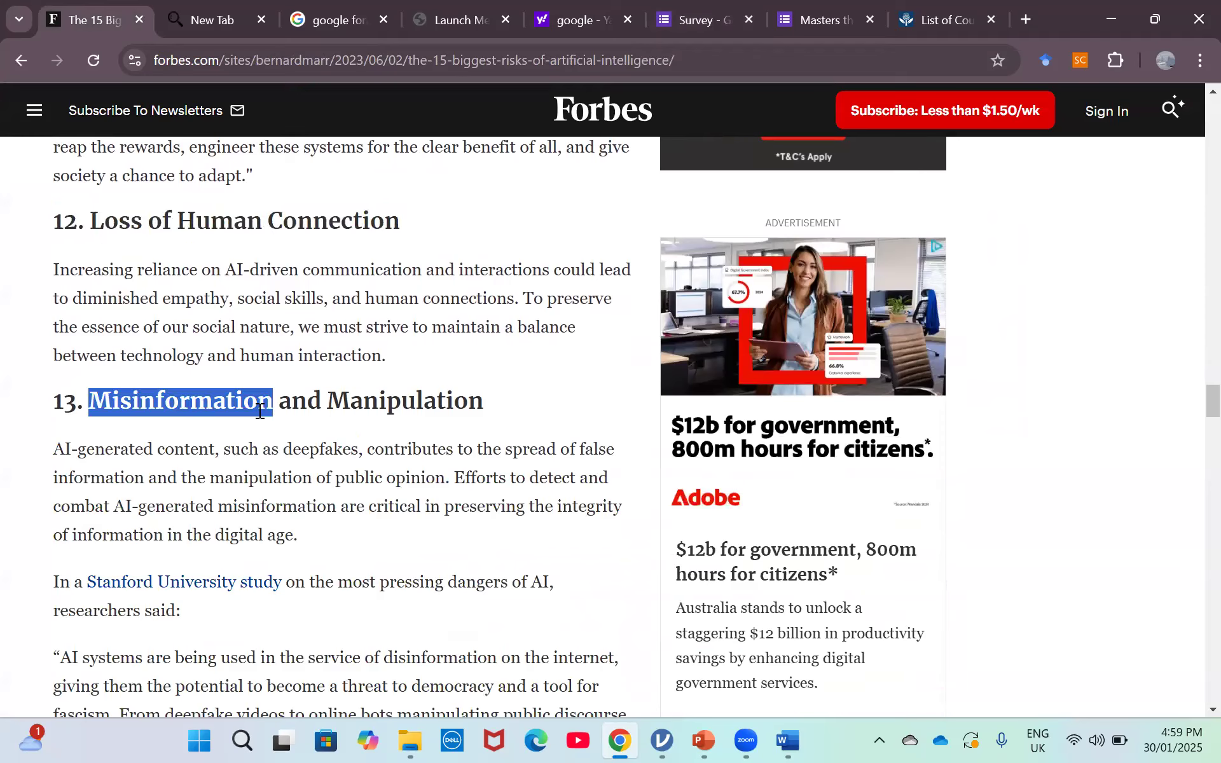
pyautogui.click(260, 411)
pyautogui.hotkey('ctrl', 'c')
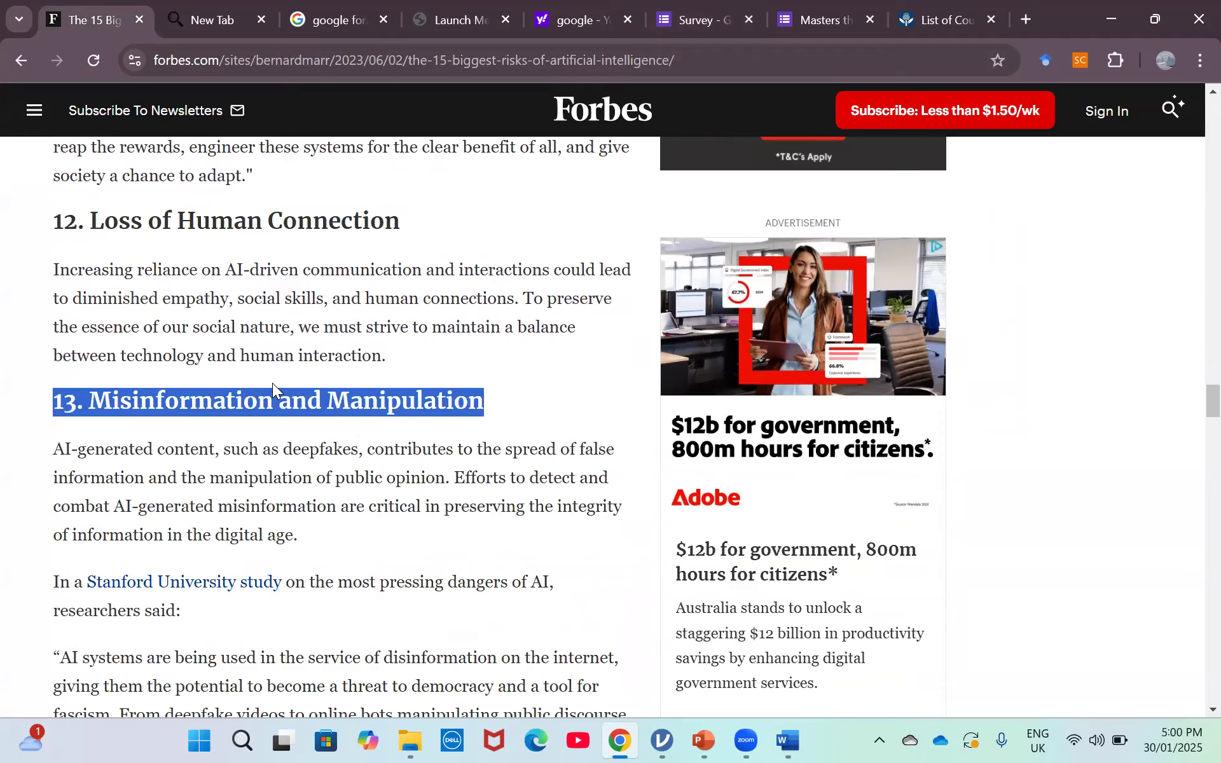
pyautogui.click(731, 15)
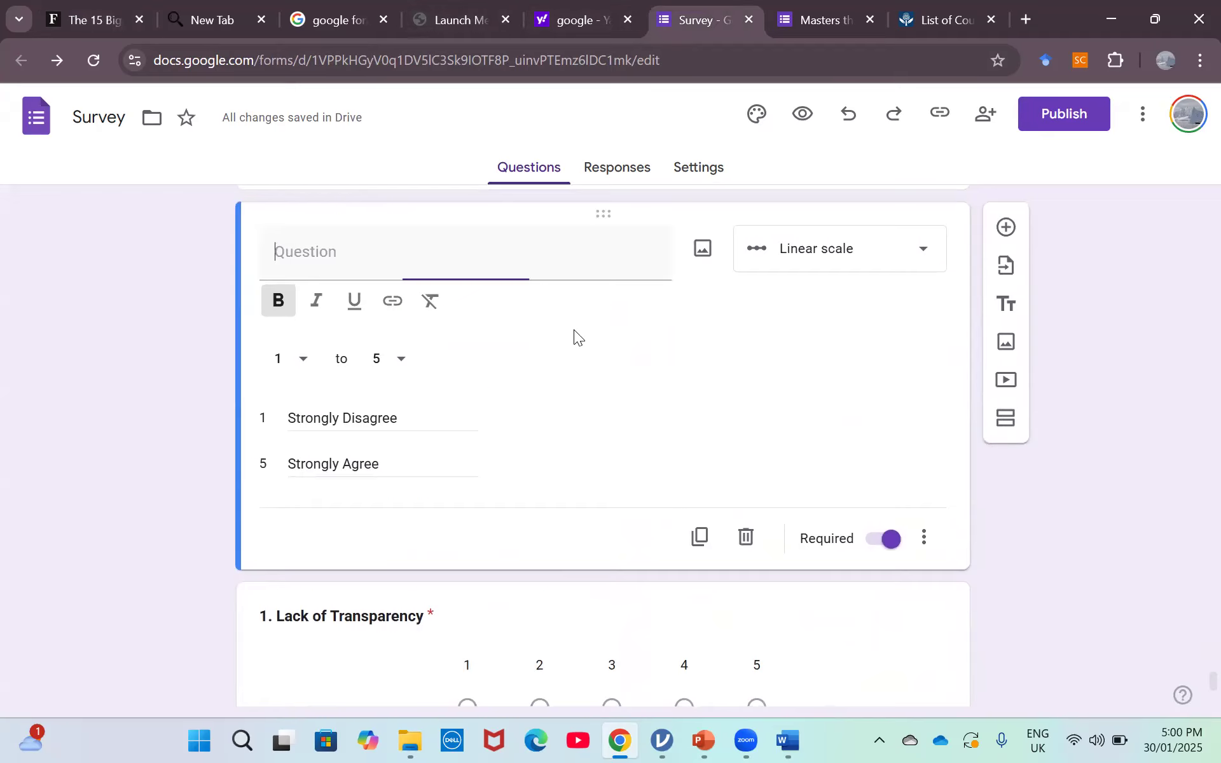
pyautogui.hotkey('ctrl', 'v')
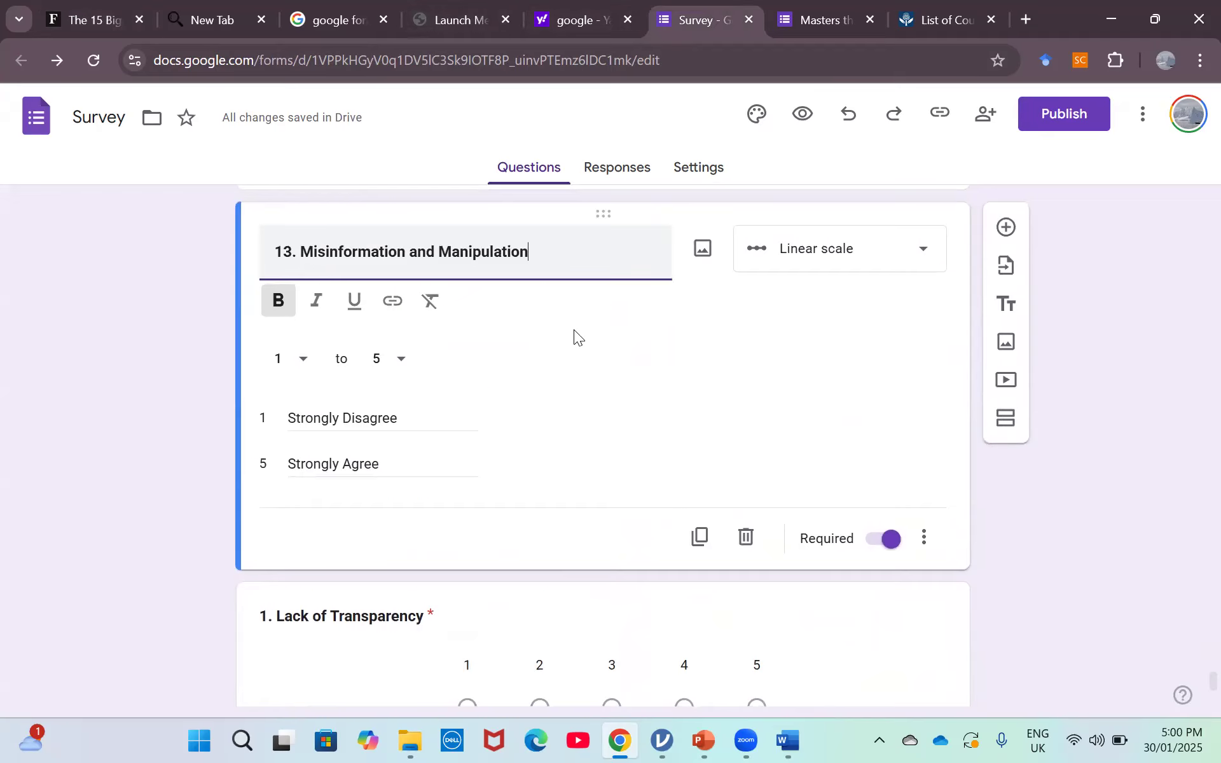
pyautogui.click(143, 352)
# Clear the title of the fourteenth scale question, directly below "13. Misinformation and Manipulation".
pyautogui.scroll(-5, 142, 353)
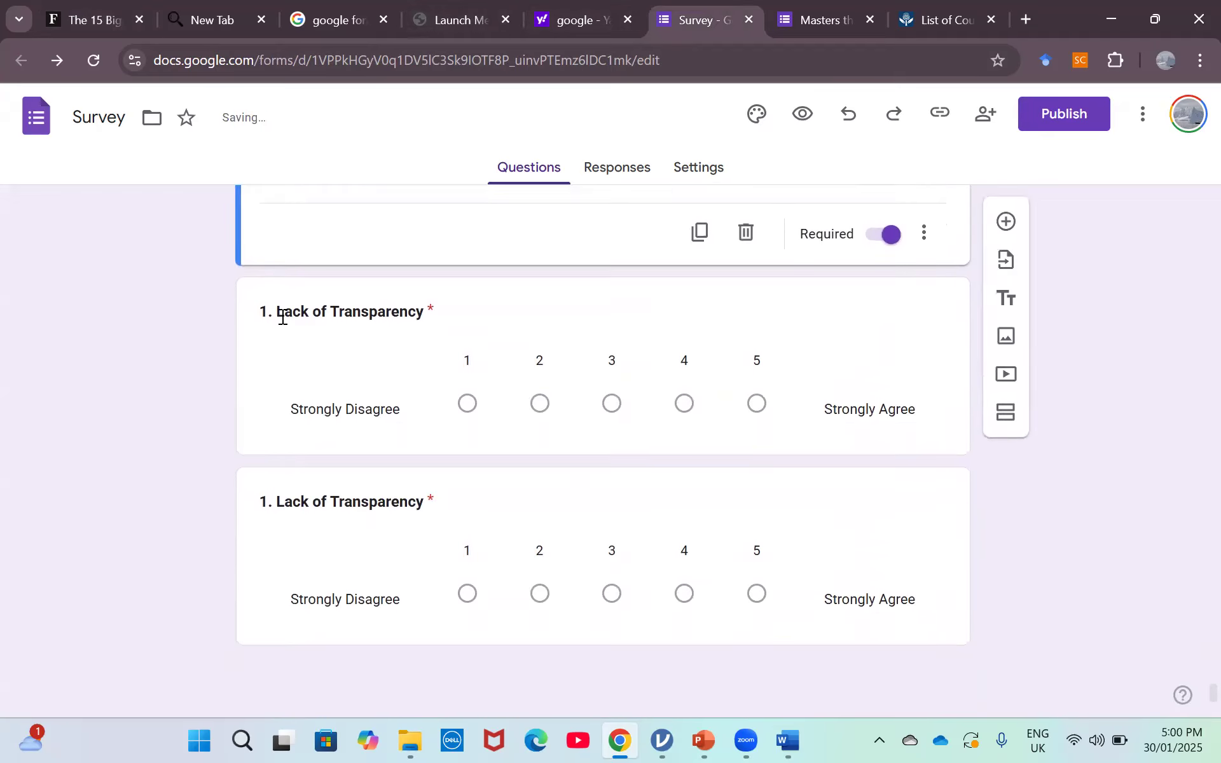
pyautogui.click(294, 314)
pyautogui.click(165, 325)
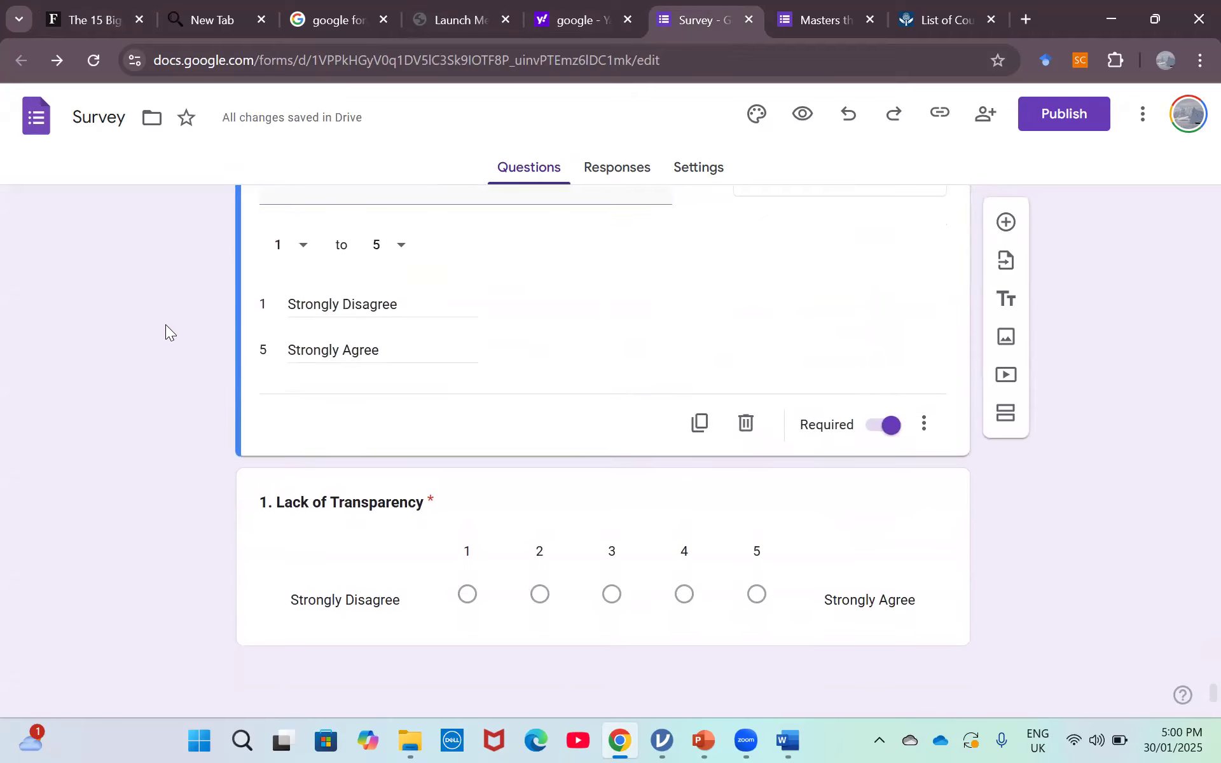
pyautogui.hotkey('ctrl', 'a')
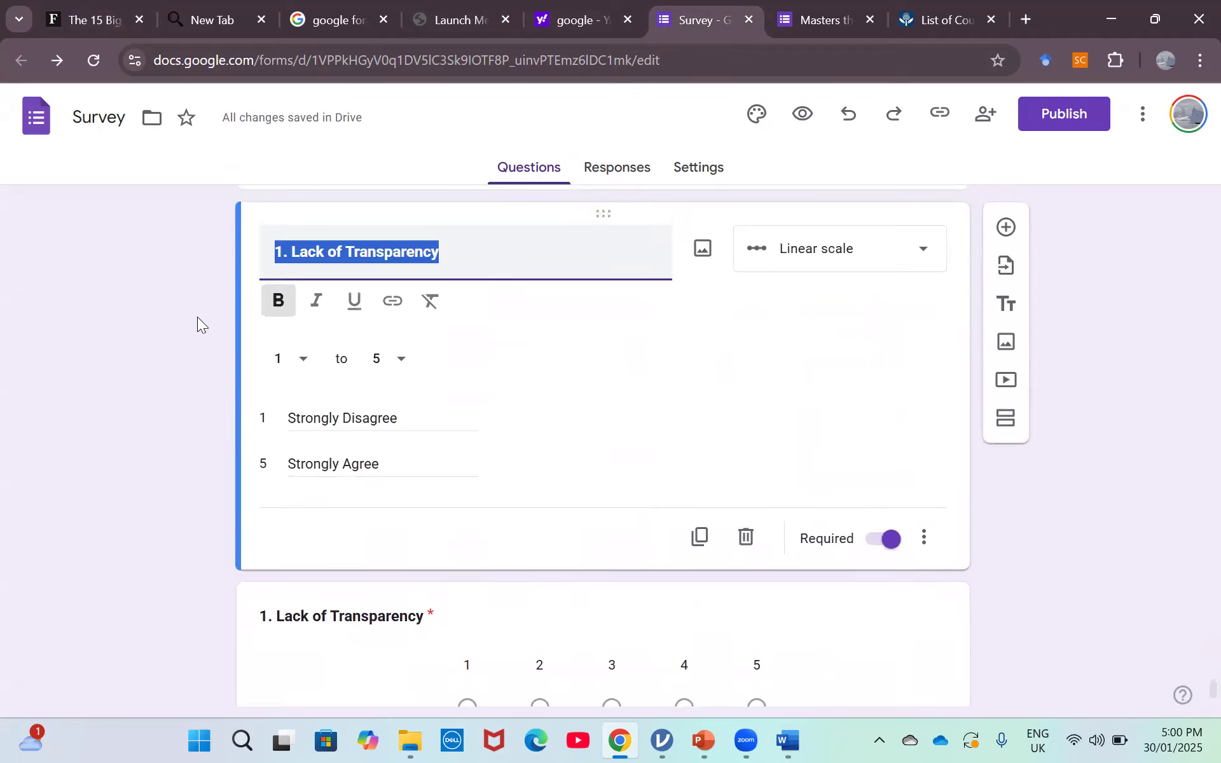
pyautogui.press('BackSpace')
# Copy the heading "14. Unintended Consequences" from the Forbes article into the fourteenth scale question's empty title in the survey form.
pyautogui.click(75, 8)
pyautogui.scroll(-3, 89, 350)
pyautogui.scroll(-6, 89, 349)
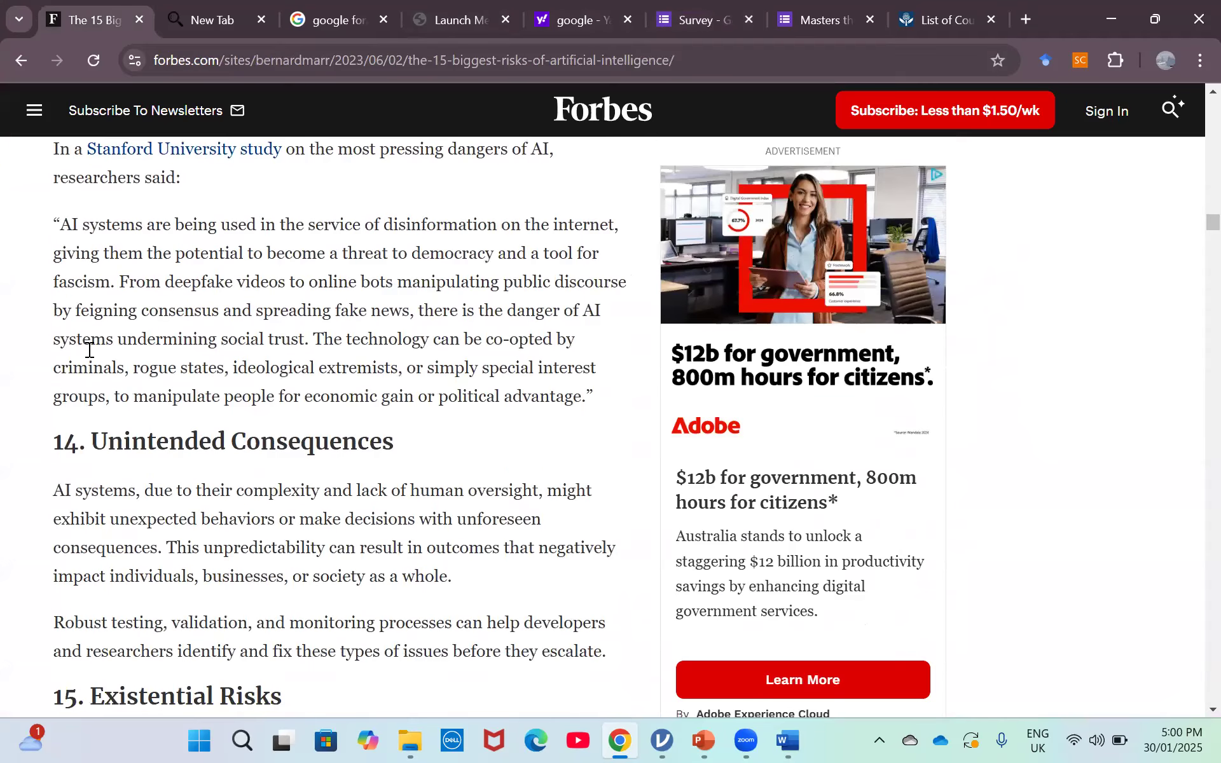
pyautogui.tripleClick(156, 346)
pyautogui.hotkey('ctrl', 'c')
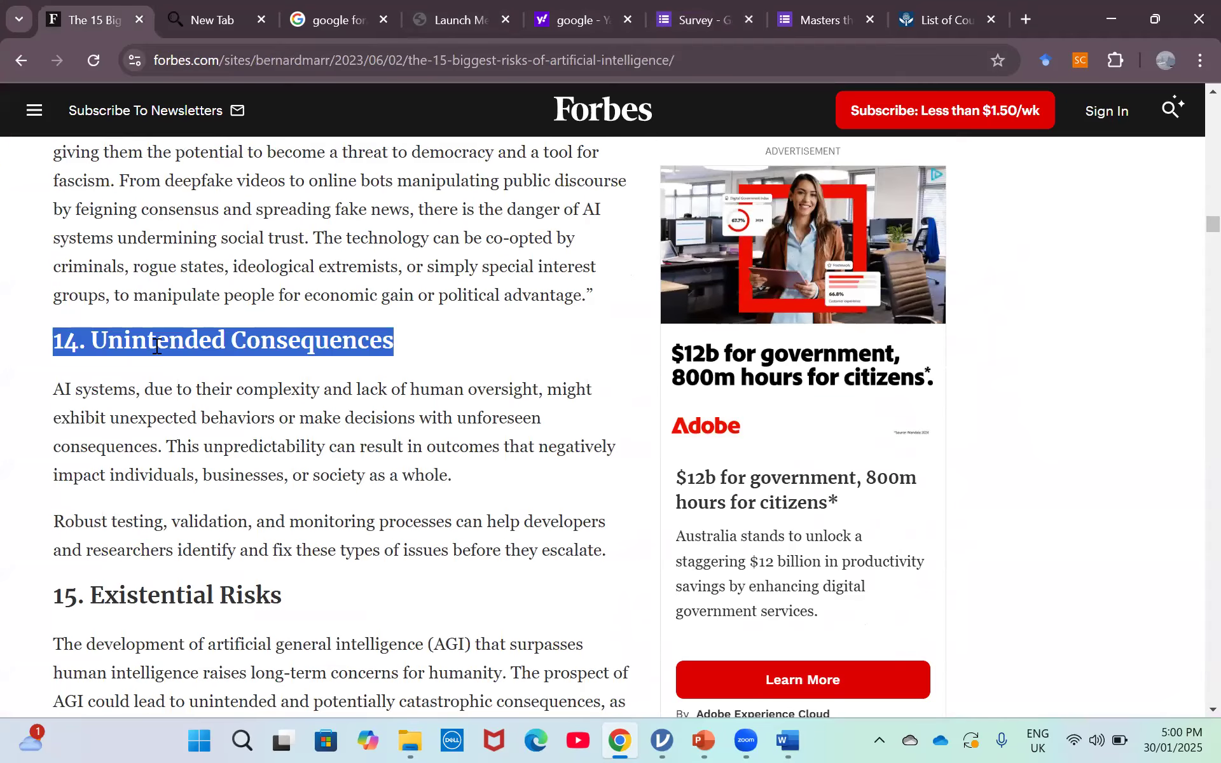
pyautogui.click(692, 6)
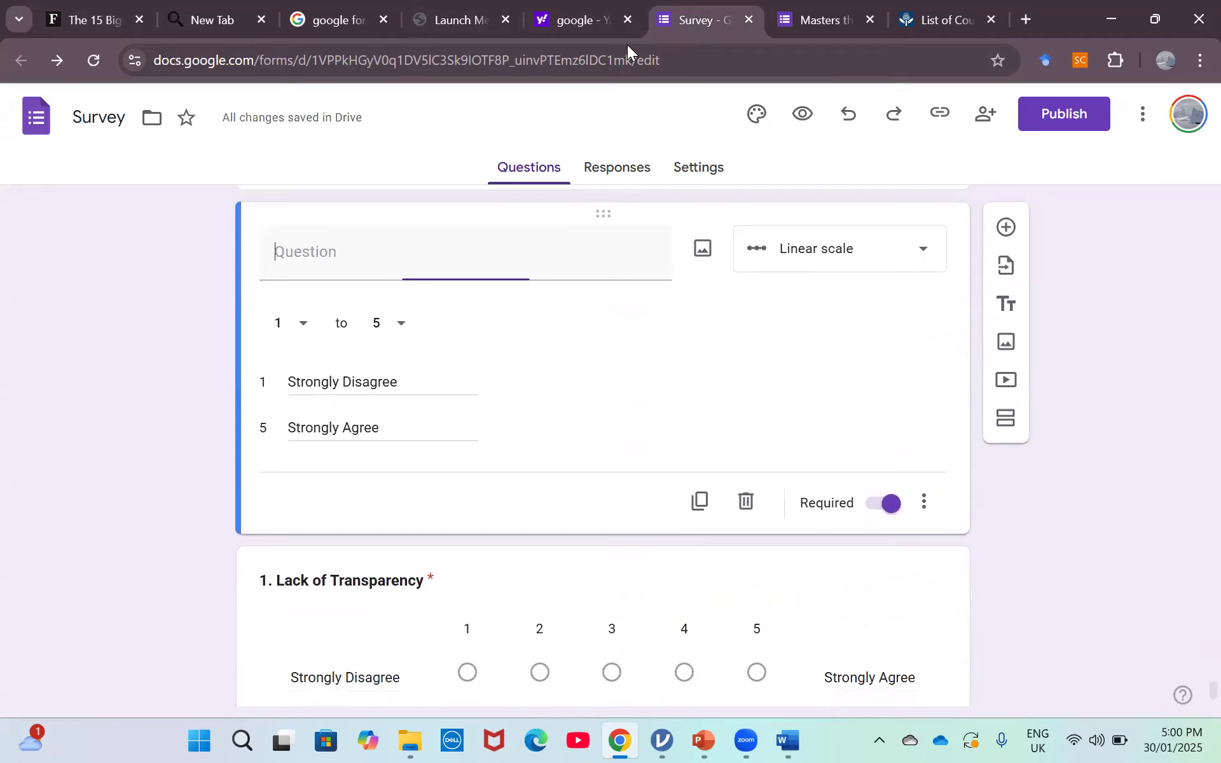
pyautogui.hotkey('ctrl', 'v')
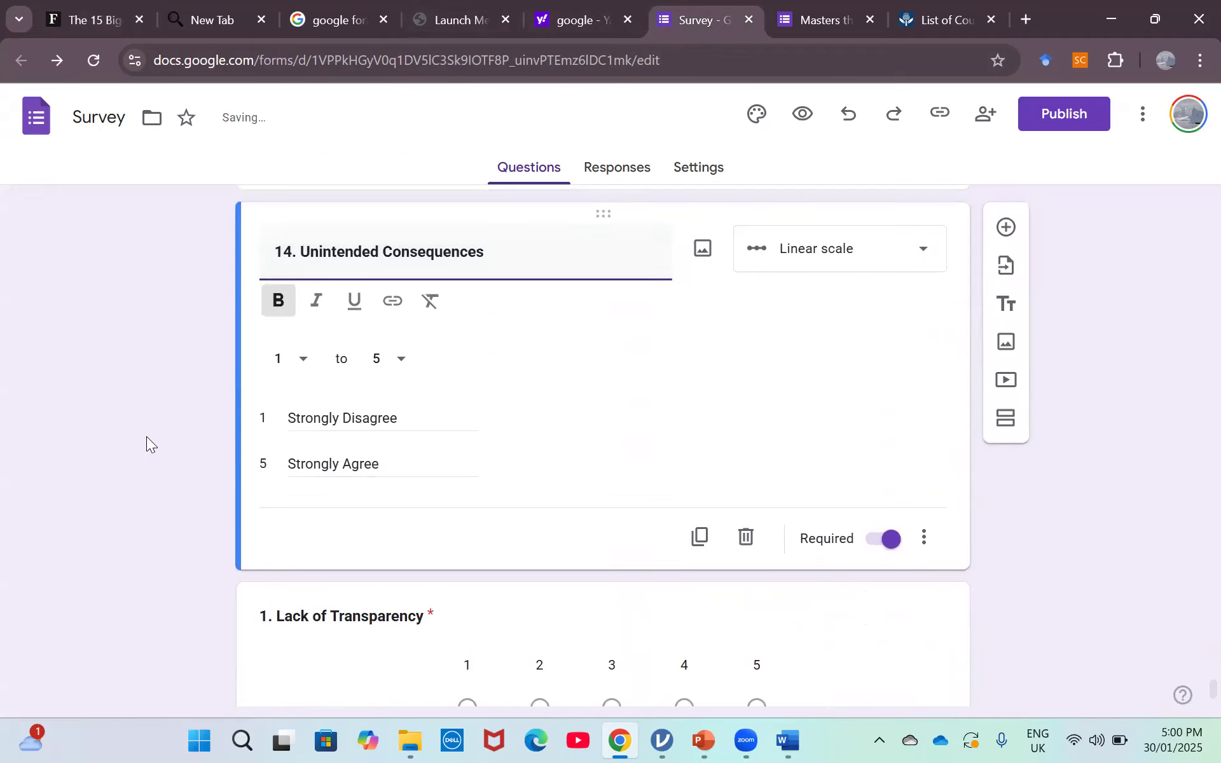
# Replace the title of the last scale question in the survey form with the heading "15. Existential Risks" copied from the Forbes article.
pyautogui.scroll(-1, 146, 436)
pyautogui.click(84, 7)
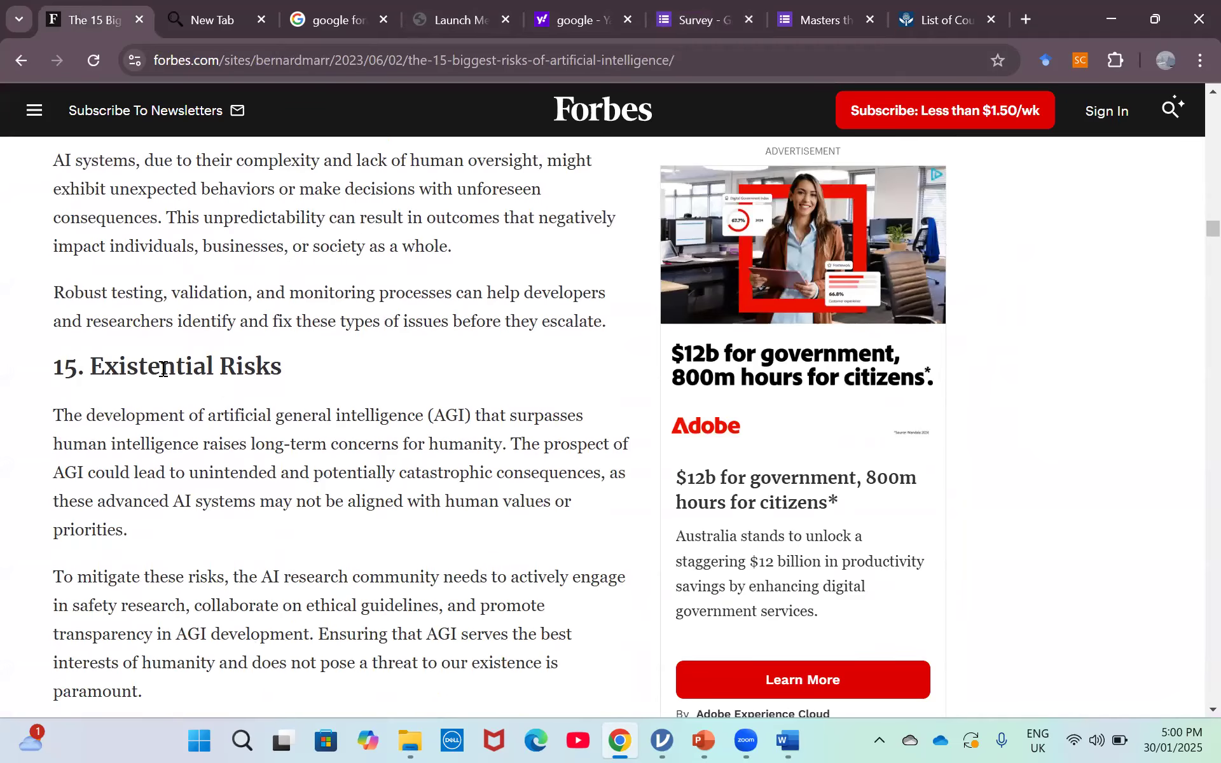
pyautogui.tripleClick(163, 369)
pyautogui.hotkey('ctrl', 'c')
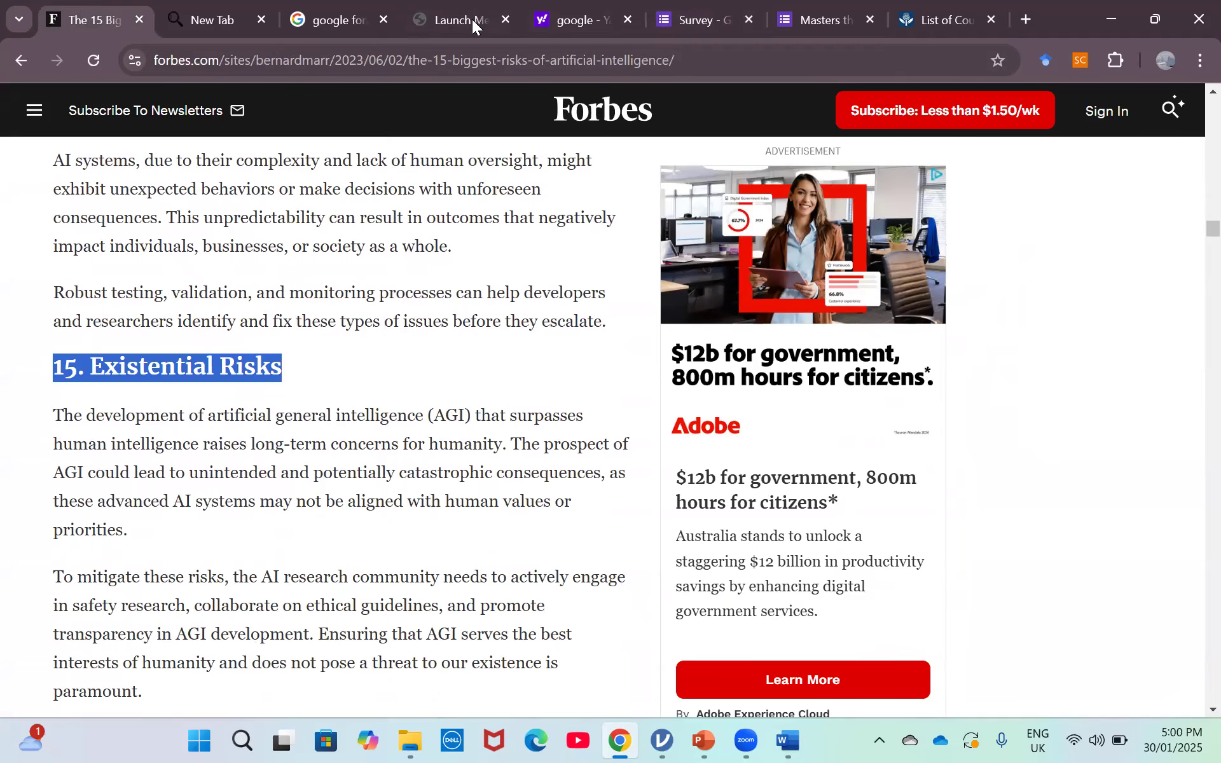
pyautogui.click(696, 19)
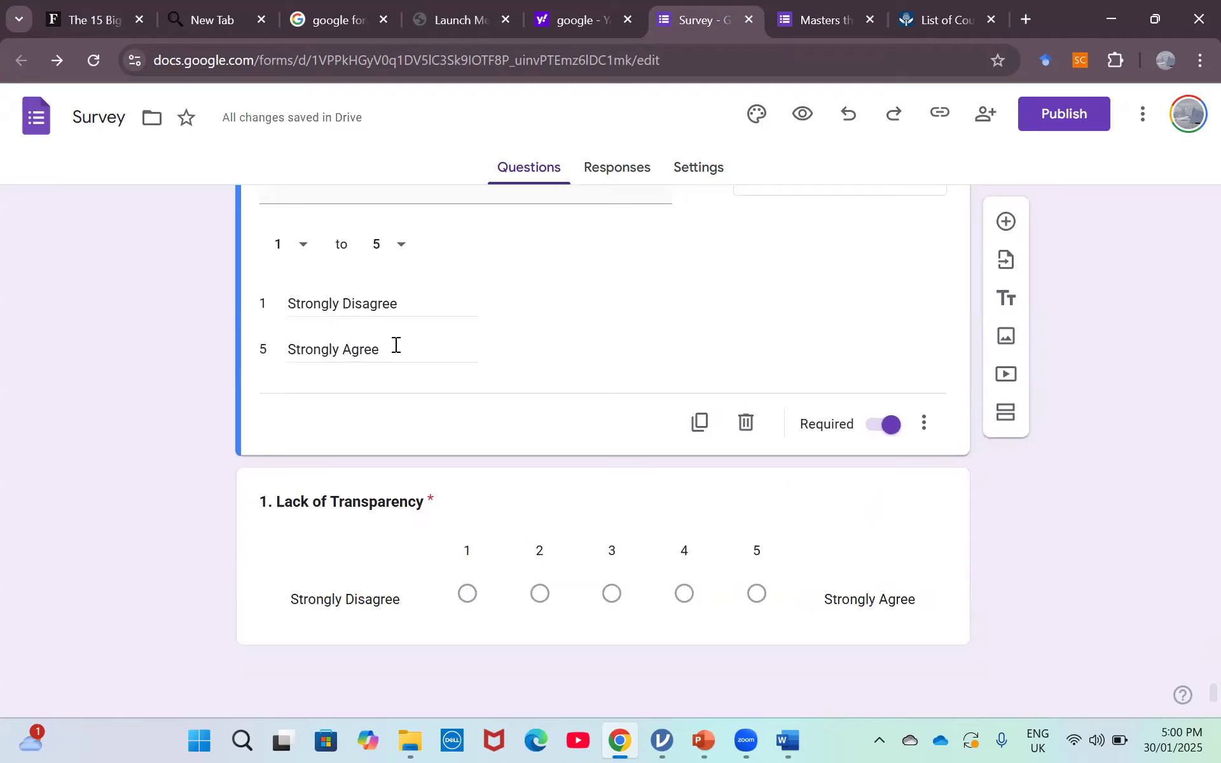
pyautogui.click(319, 509)
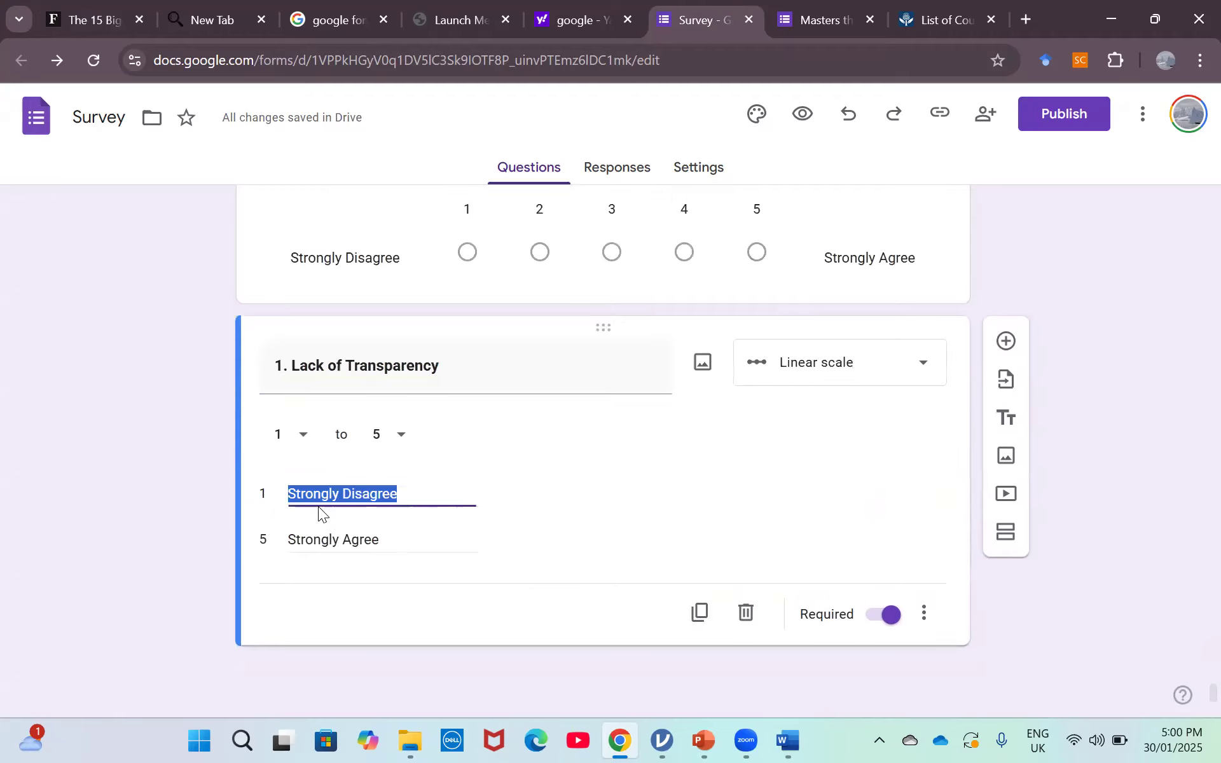
pyautogui.tripleClick(320, 378)
pyautogui.press('BackSpace')
pyautogui.hotkey('ctrl', 'v')
pyautogui.click(175, 441)
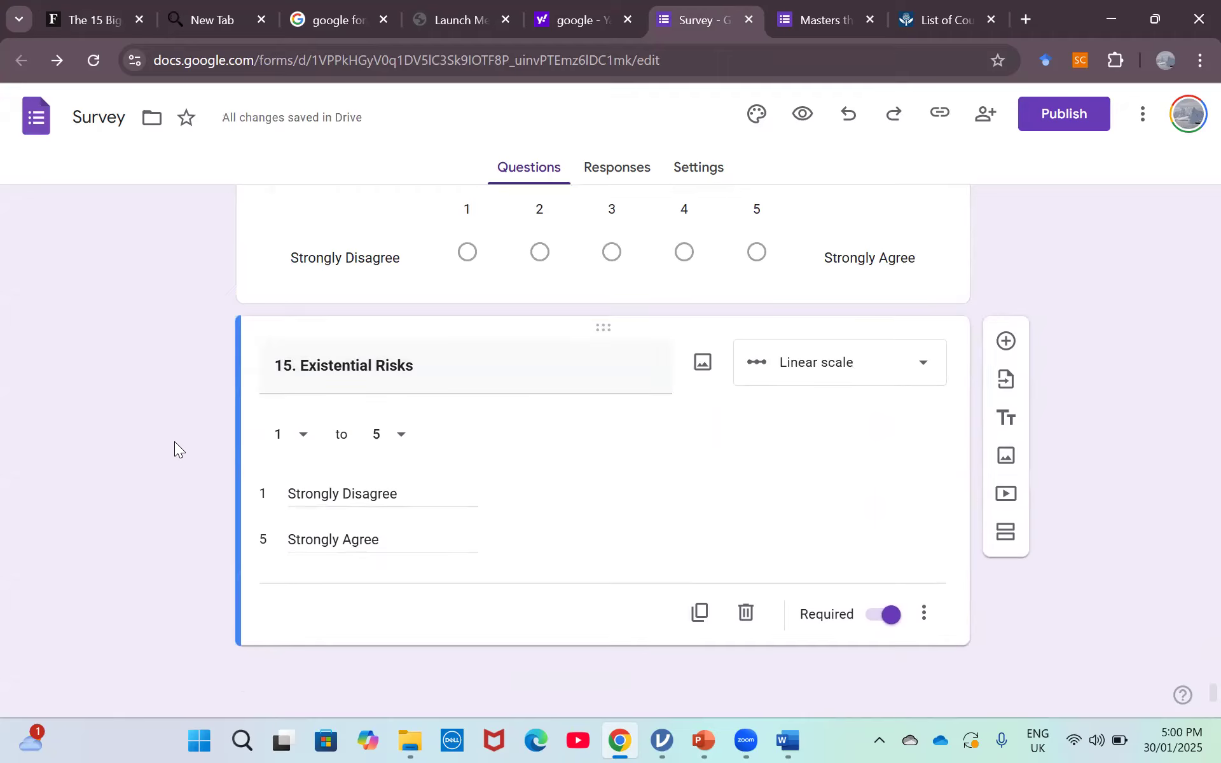
pyautogui.click(700, 615)
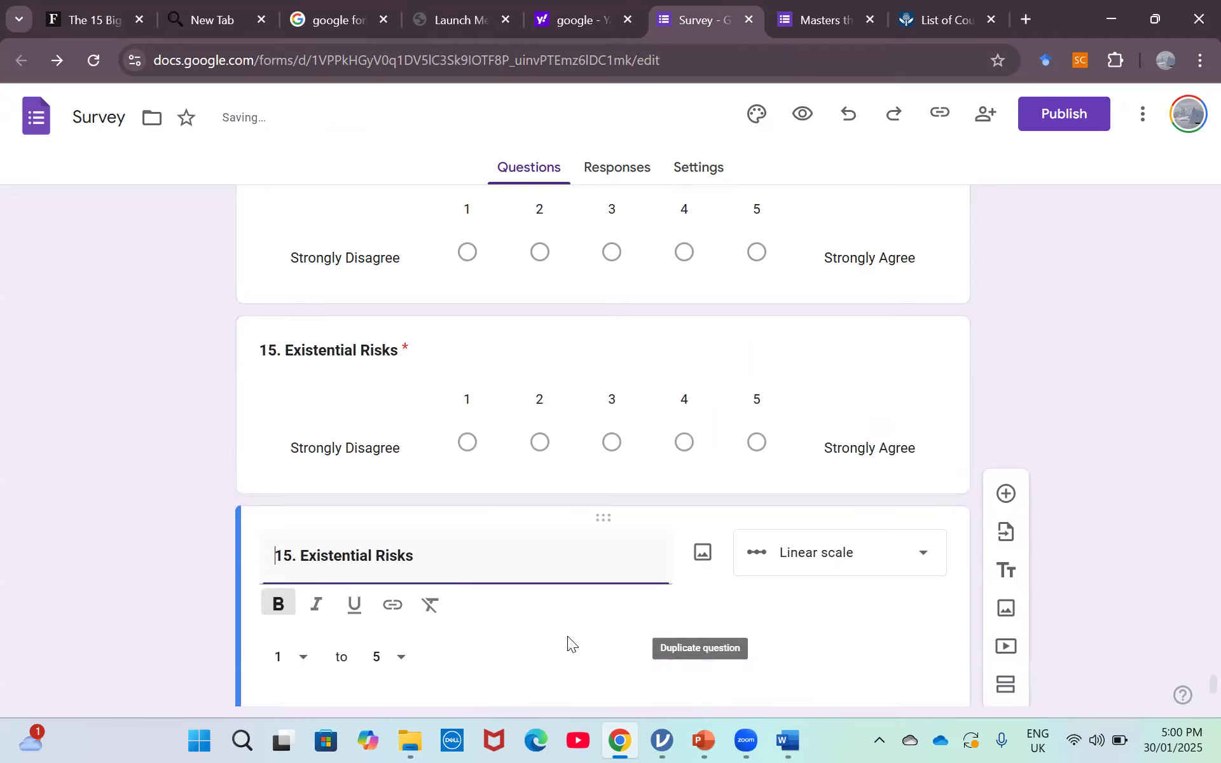
pyautogui.click(193, 616)
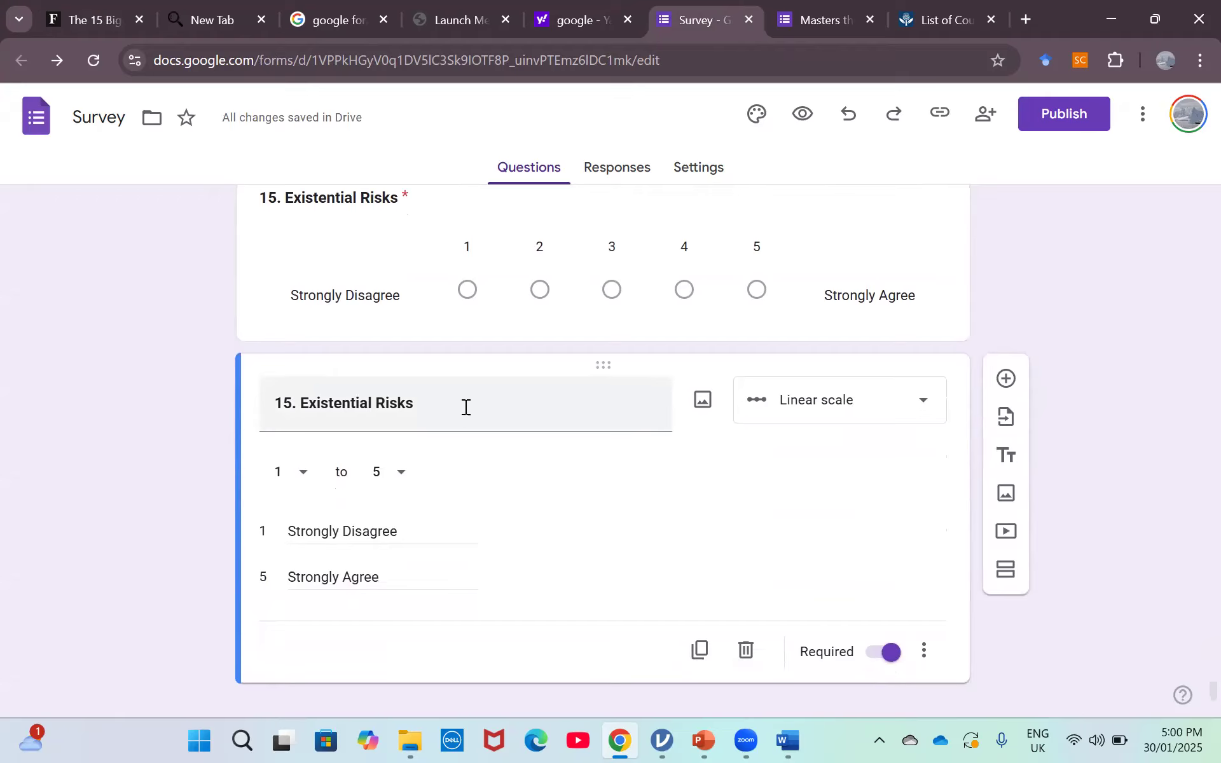
pyautogui.click(749, 650)
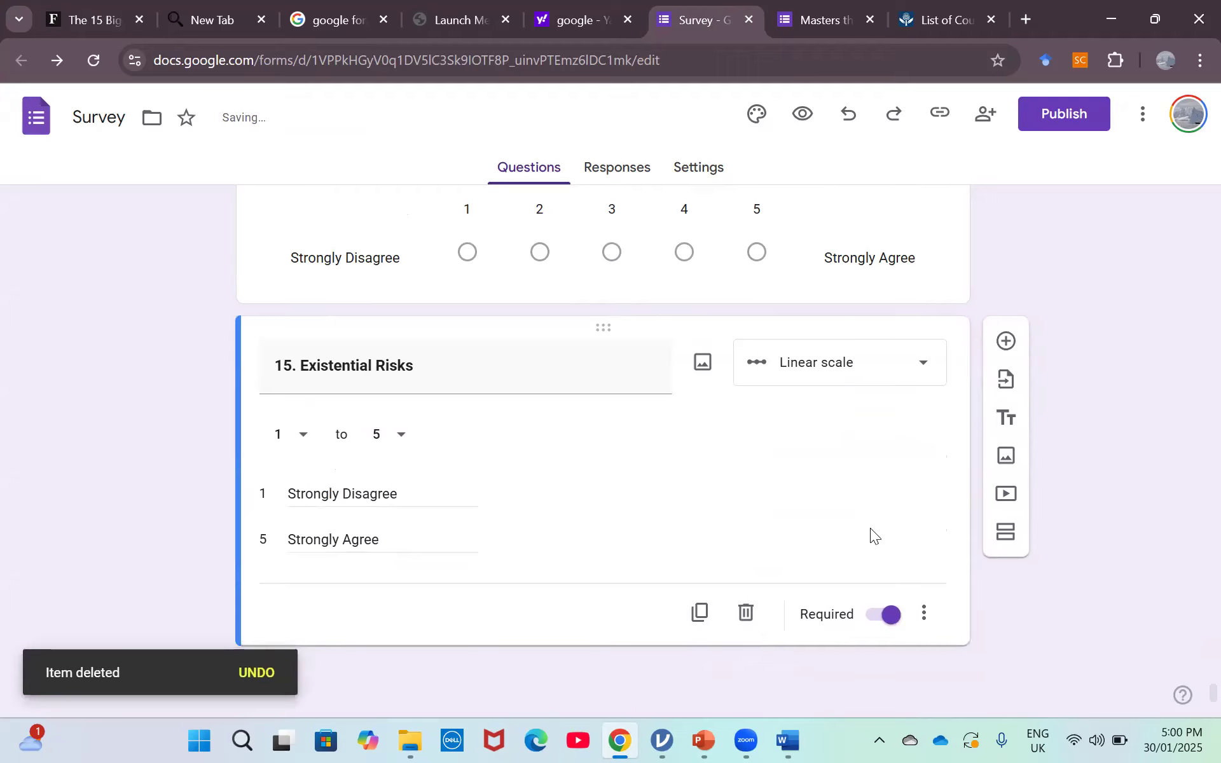
# Add a new section after the "15. Existential Risks" question and title it "Thank you", leaving its description empty.
pyautogui.click(1005, 532)
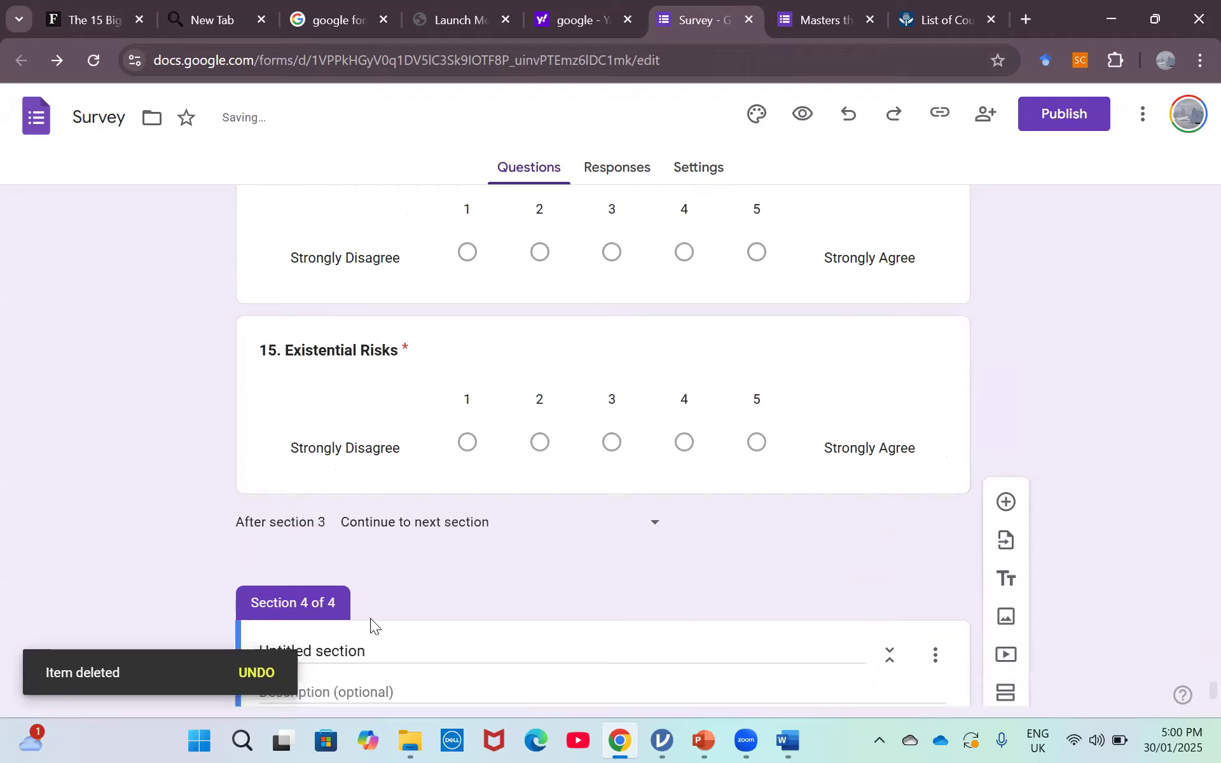
pyautogui.scroll(-1, 176, 594)
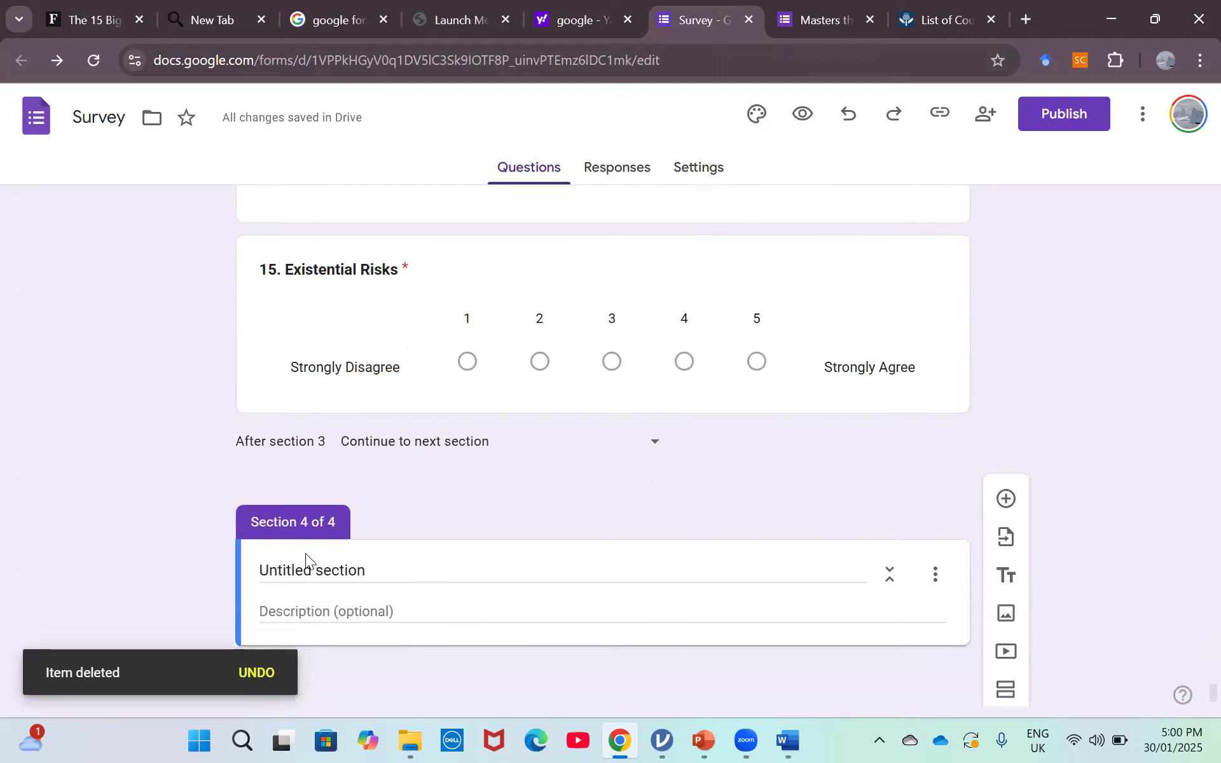
pyautogui.click(383, 574)
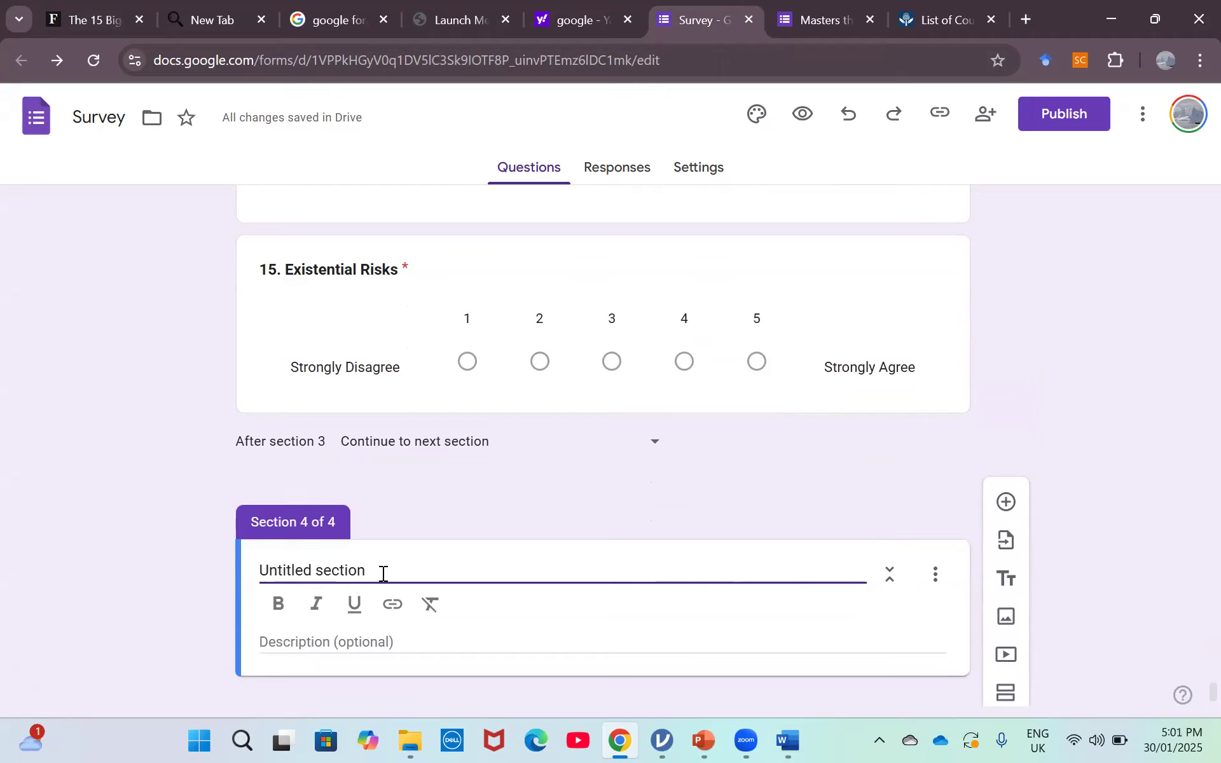
pyautogui.press('BackSpace')
pyautogui.press('BackSpace')
pyautogui.press('BackSpace')
pyautogui.press('BackSpace')
pyautogui.press('BackSpace')
pyautogui.press('BackSpace')
pyautogui.press('BackSpace')
pyautogui.press('BackSpace')
pyautogui.press('BackSpace')
pyautogui.press('BackSpace')
pyautogui.press('BackSpace')
pyautogui.press('BackSpace')
pyautogui.press('BackSpace')
pyautogui.press('BackSpace')
pyautogui.press('BackSpace')
pyautogui.write('THan')
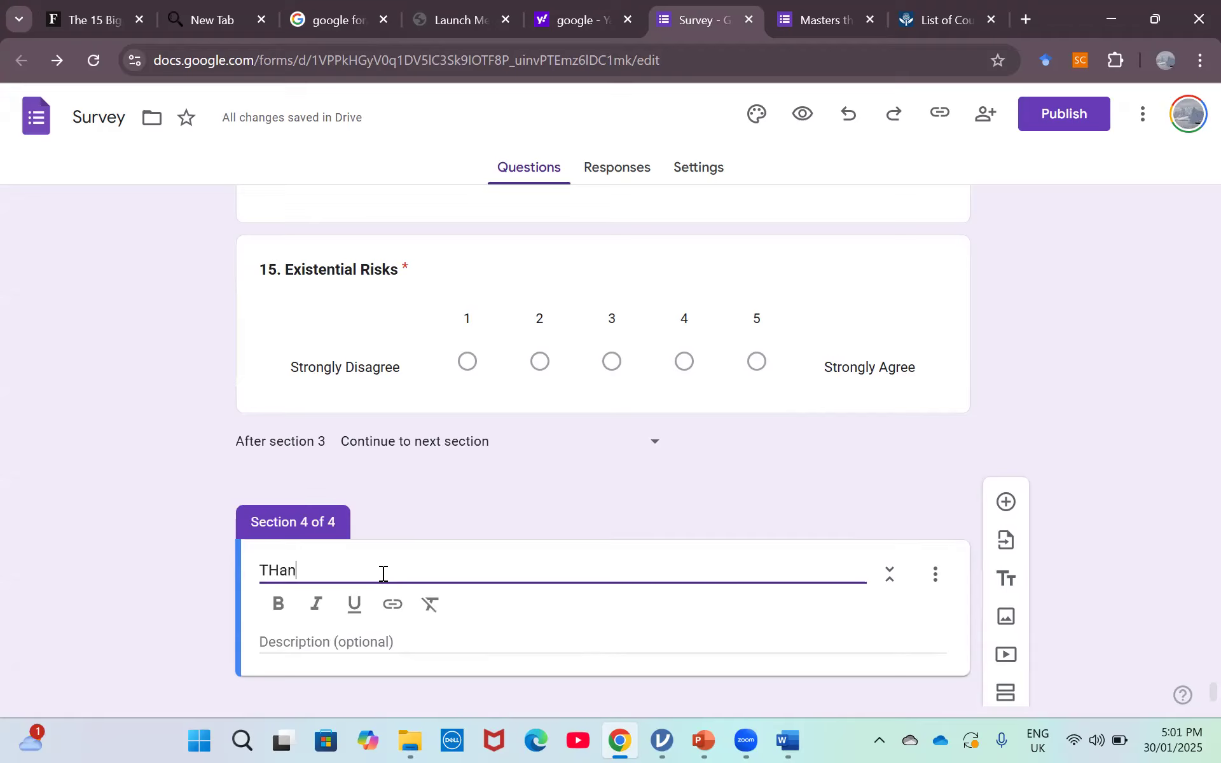
pyautogui.write('hank you')
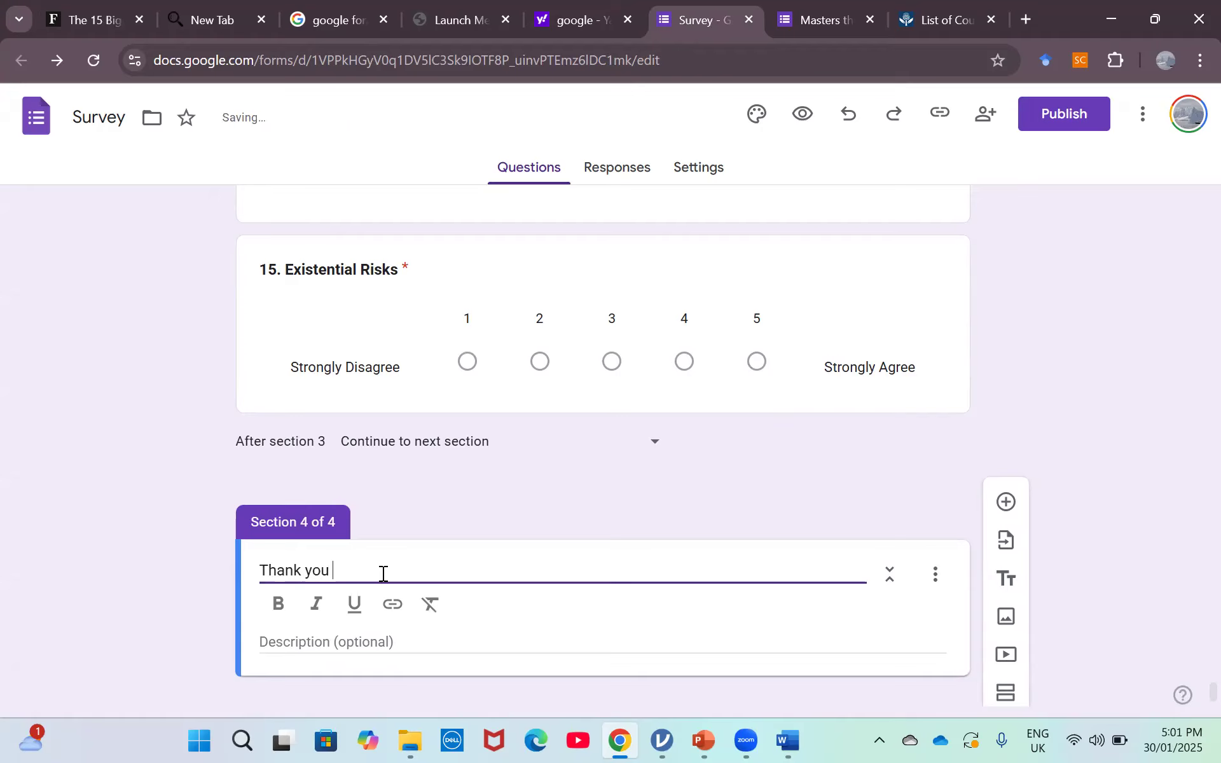
pyautogui.click(392, 640)
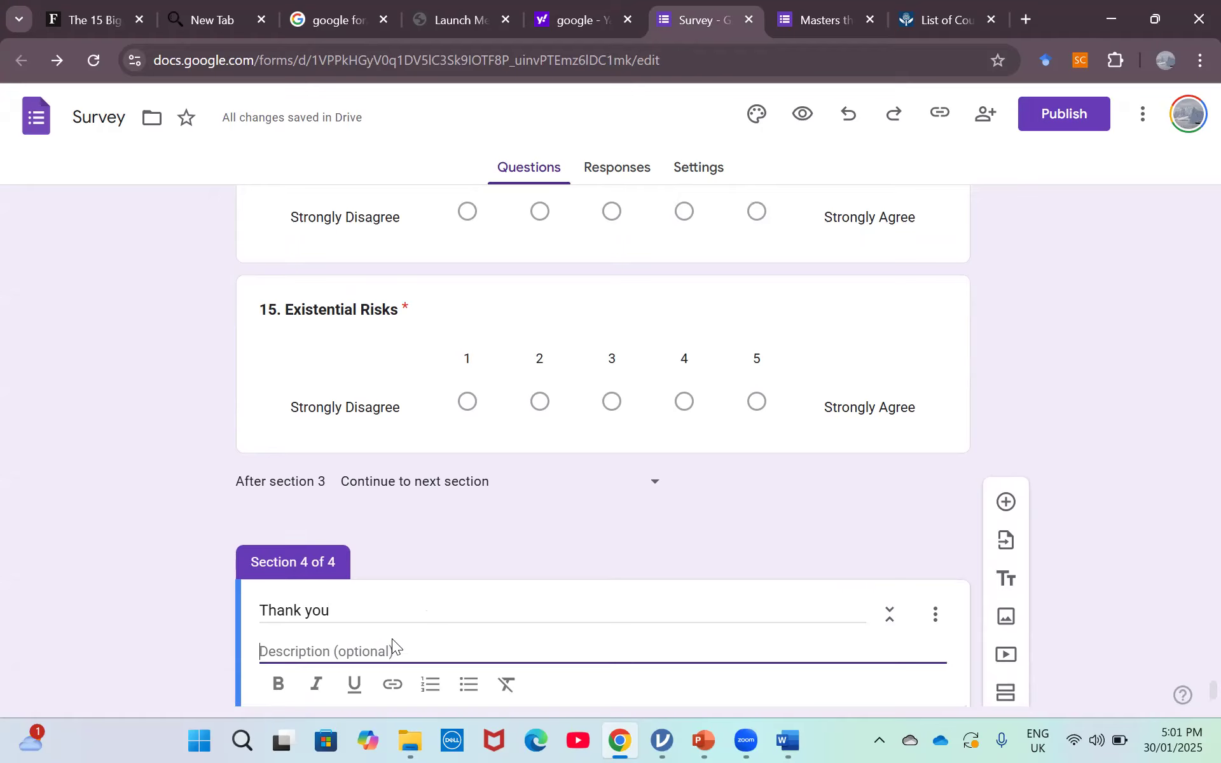
pyautogui.click(180, 655)
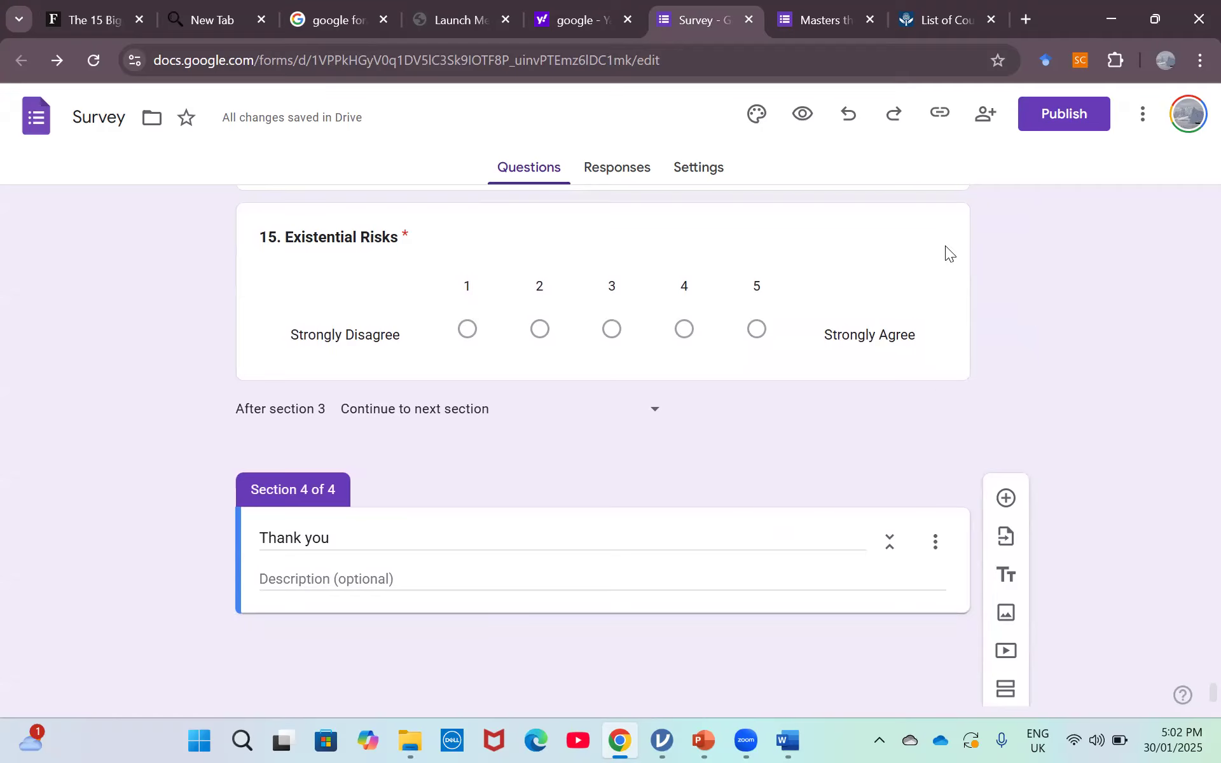
# Preview the form, answer Yes to the question about taking part in the study, and continue to the Background information section.
pyautogui.click(802, 121)
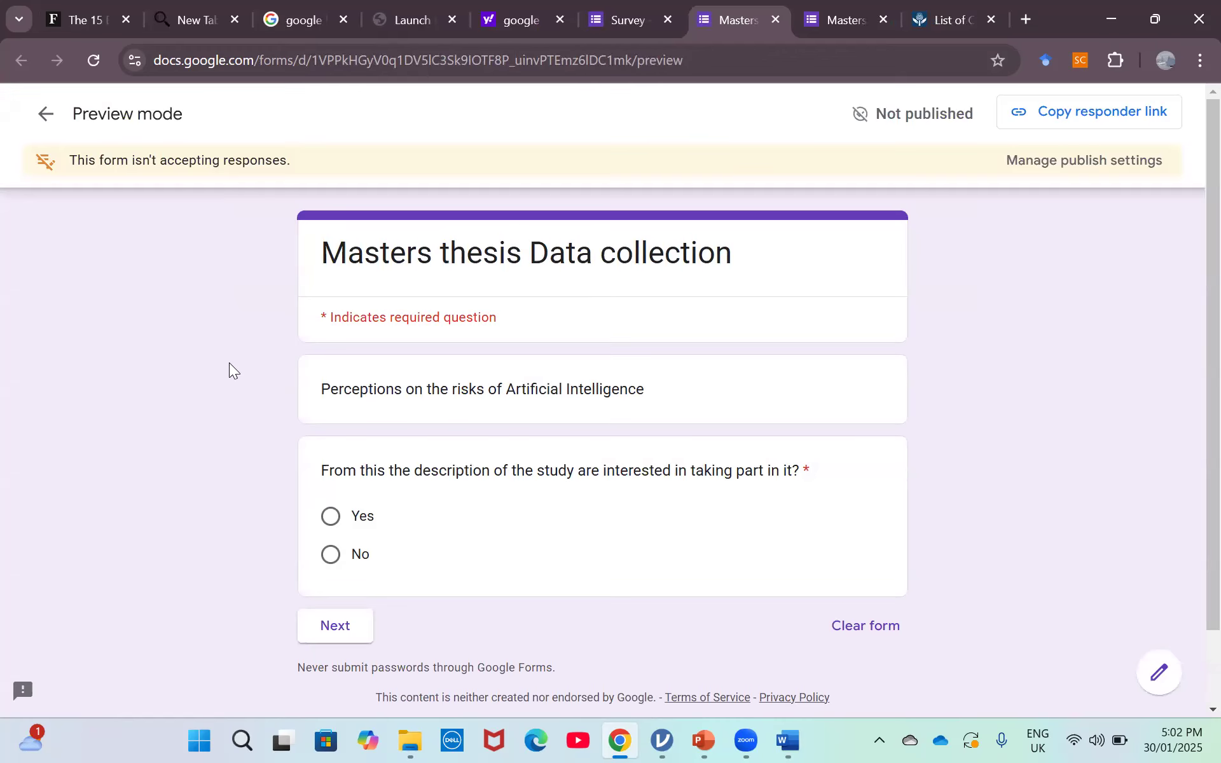
pyautogui.scroll(-1, 229, 362)
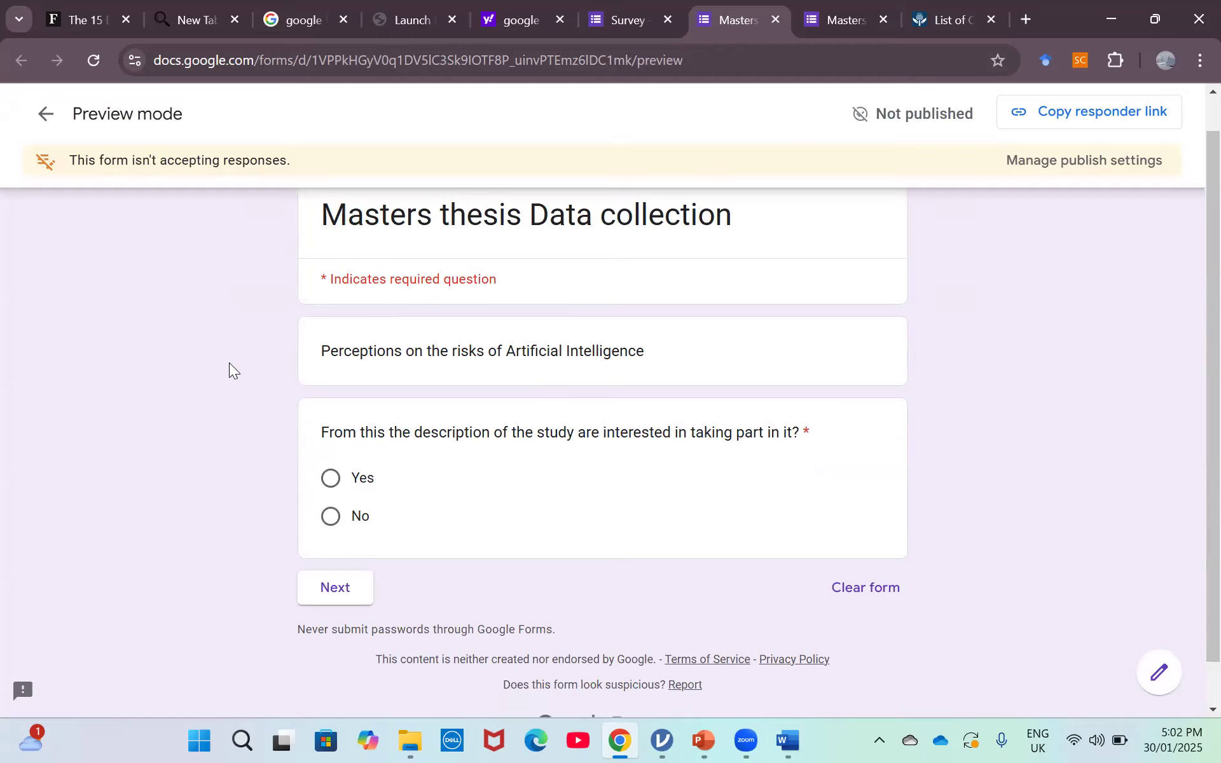
pyautogui.scroll(-1, 229, 362)
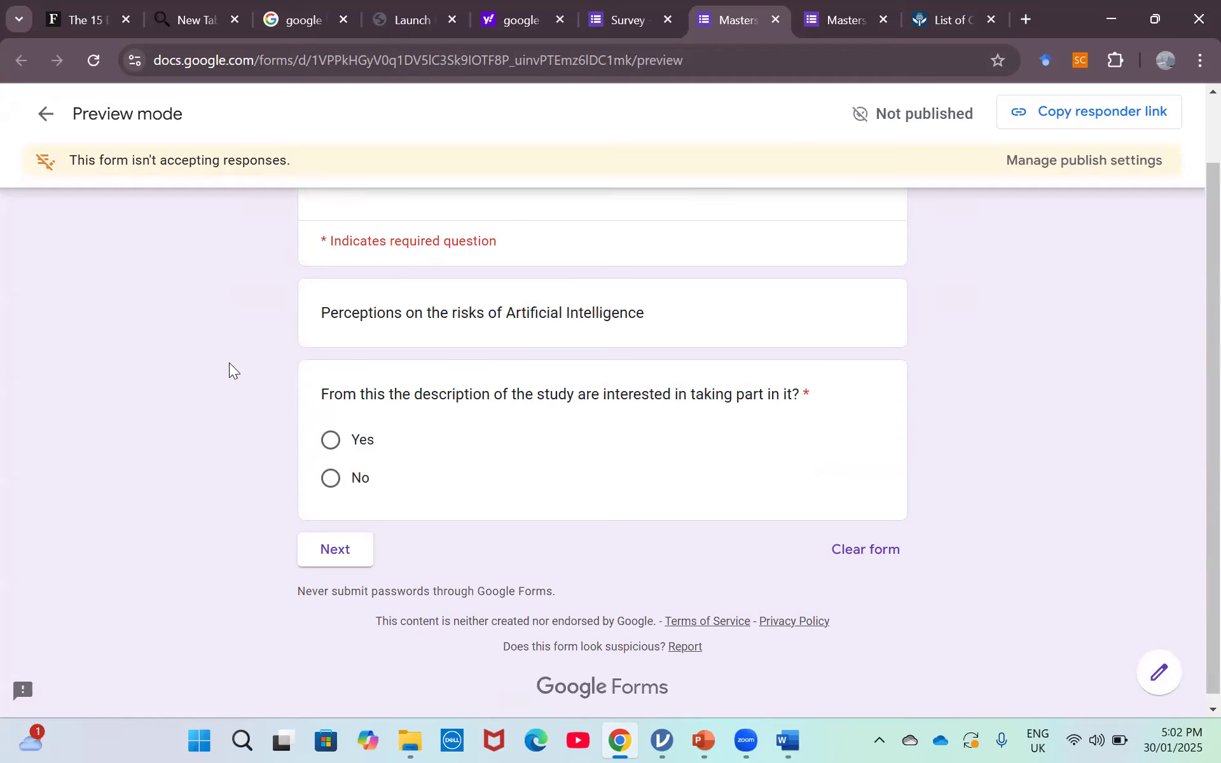
pyautogui.click(338, 453)
pyautogui.click(363, 552)
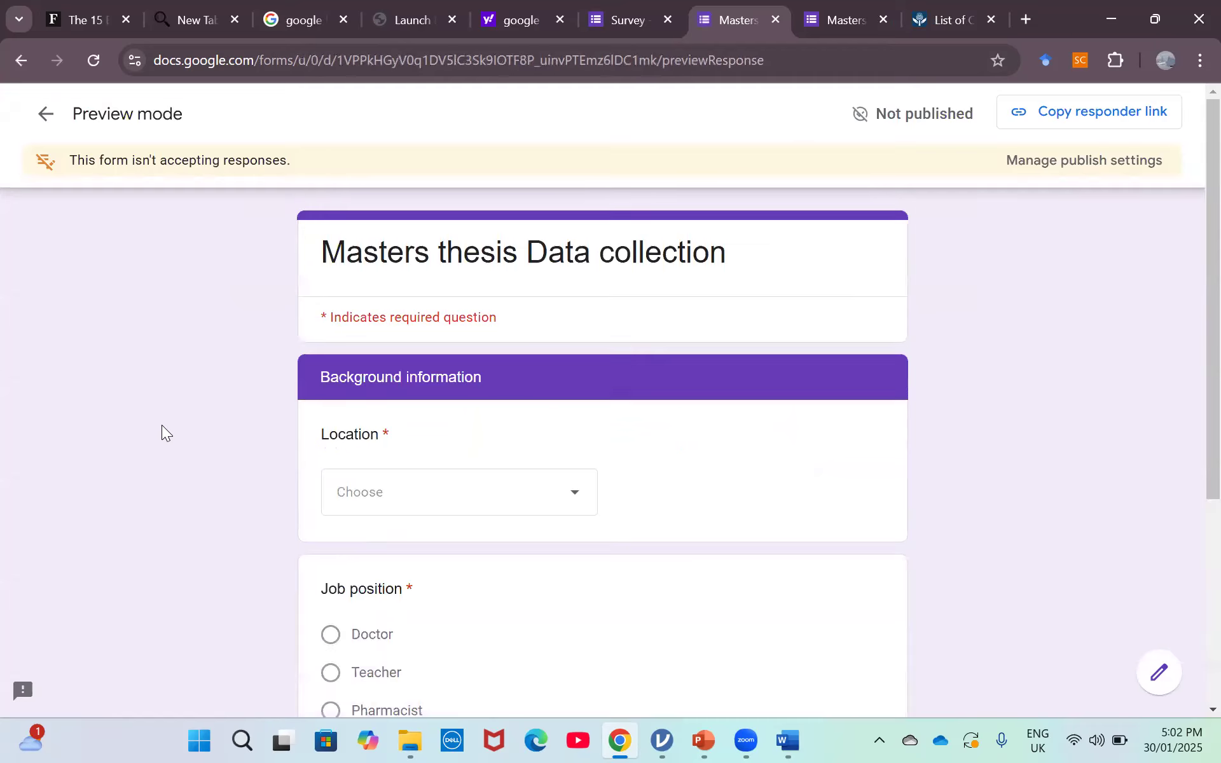
# Answer the Background information section with location Australia and job position Doctor, and continue to the Risks of AI section.
pyautogui.scroll(-1, 183, 459)
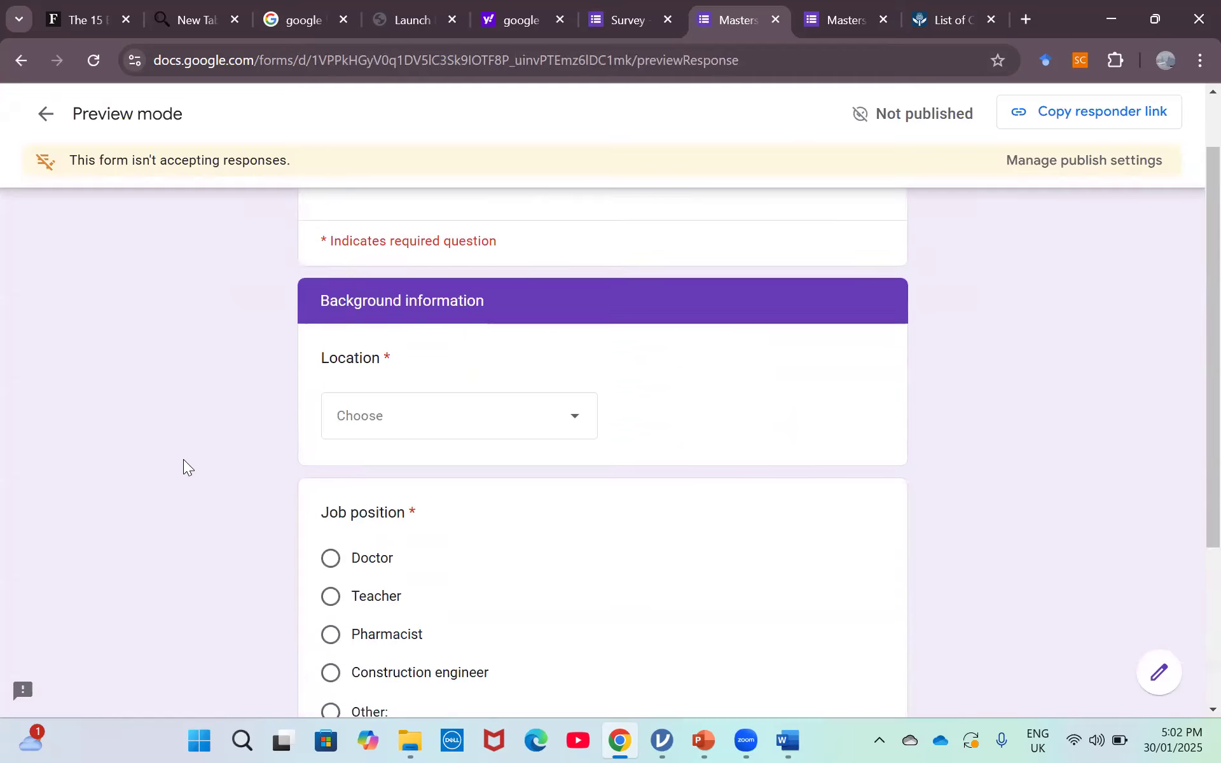
pyautogui.scroll(-1, 183, 460)
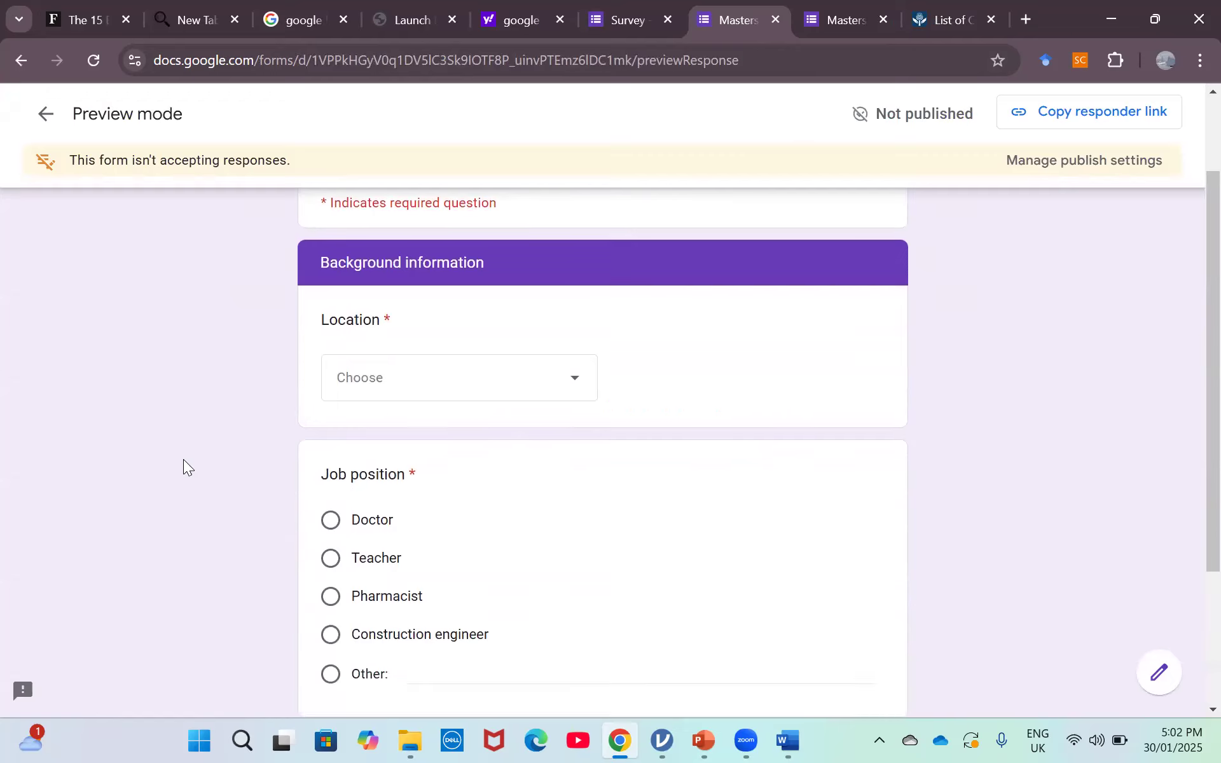
pyautogui.click(563, 384)
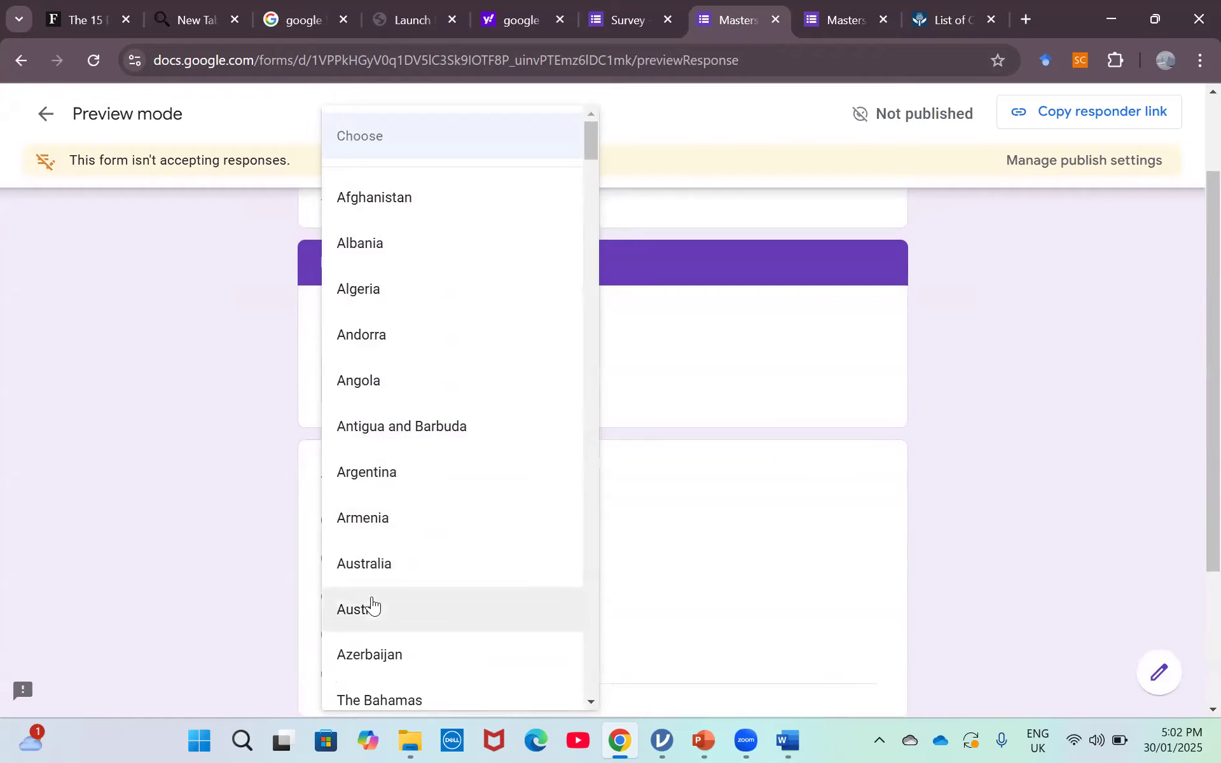
pyautogui.click(396, 560)
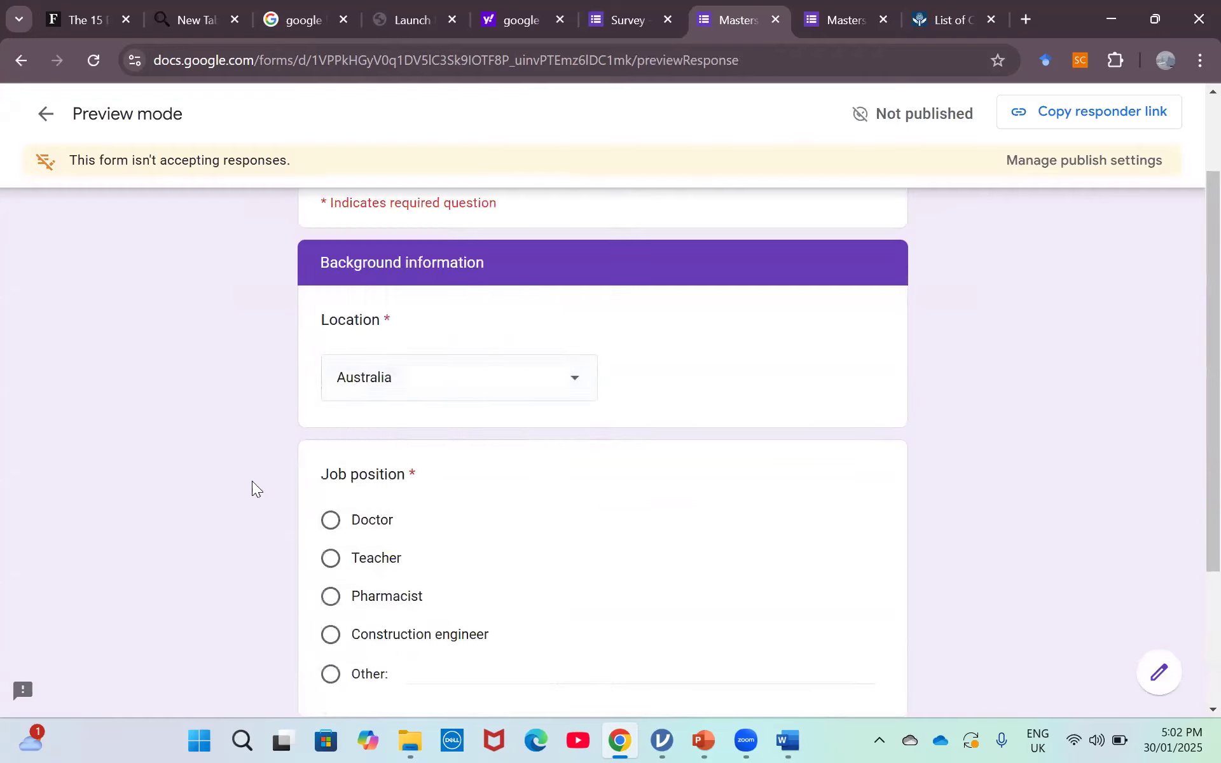
pyautogui.scroll(-3, 224, 453)
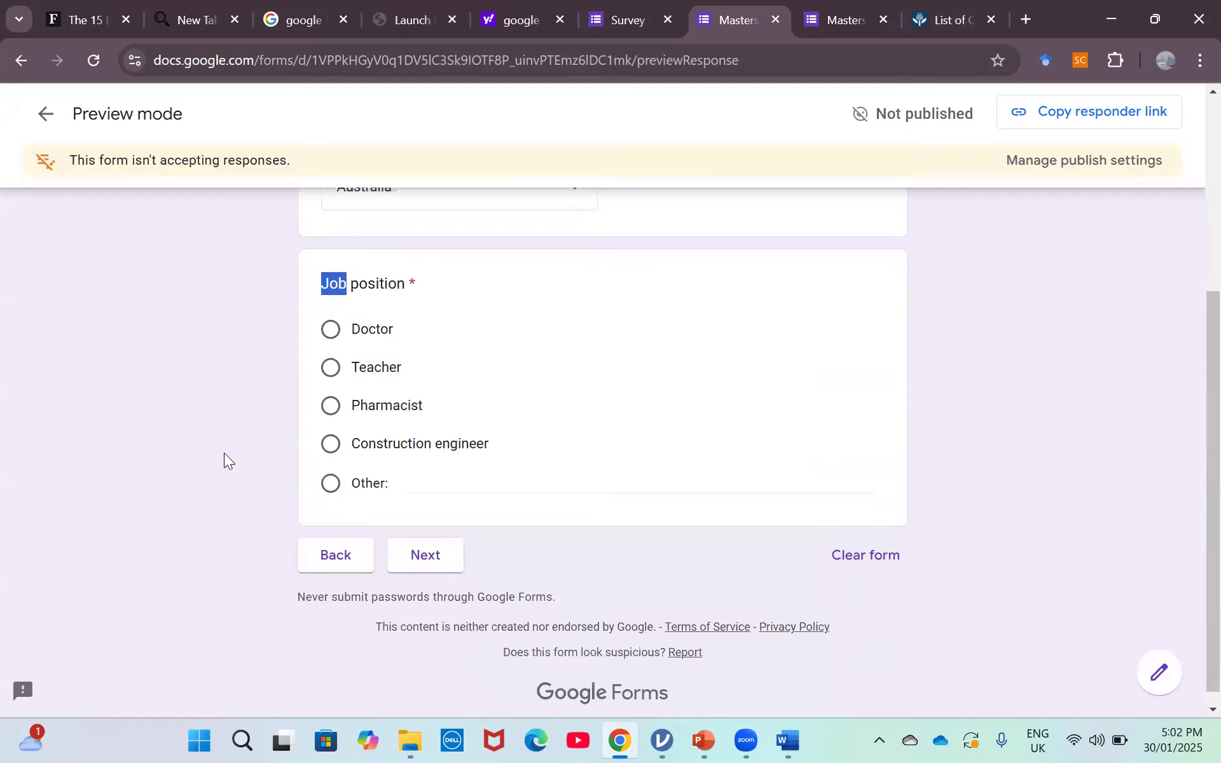
pyautogui.click(330, 330)
pyautogui.click(250, 381)
pyautogui.click(439, 557)
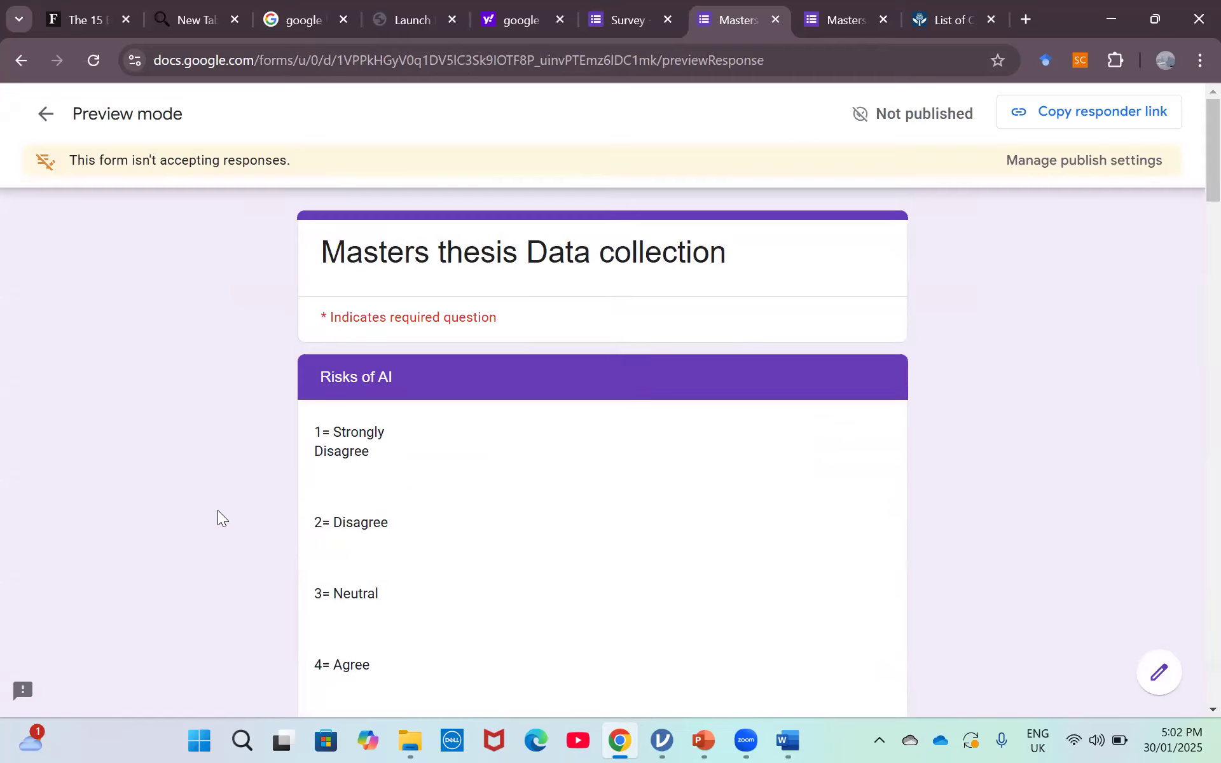
# Review the rating legend and the 15 scale questions in the previewed Risks of AI section.
pyautogui.scroll(-4, 214, 513)
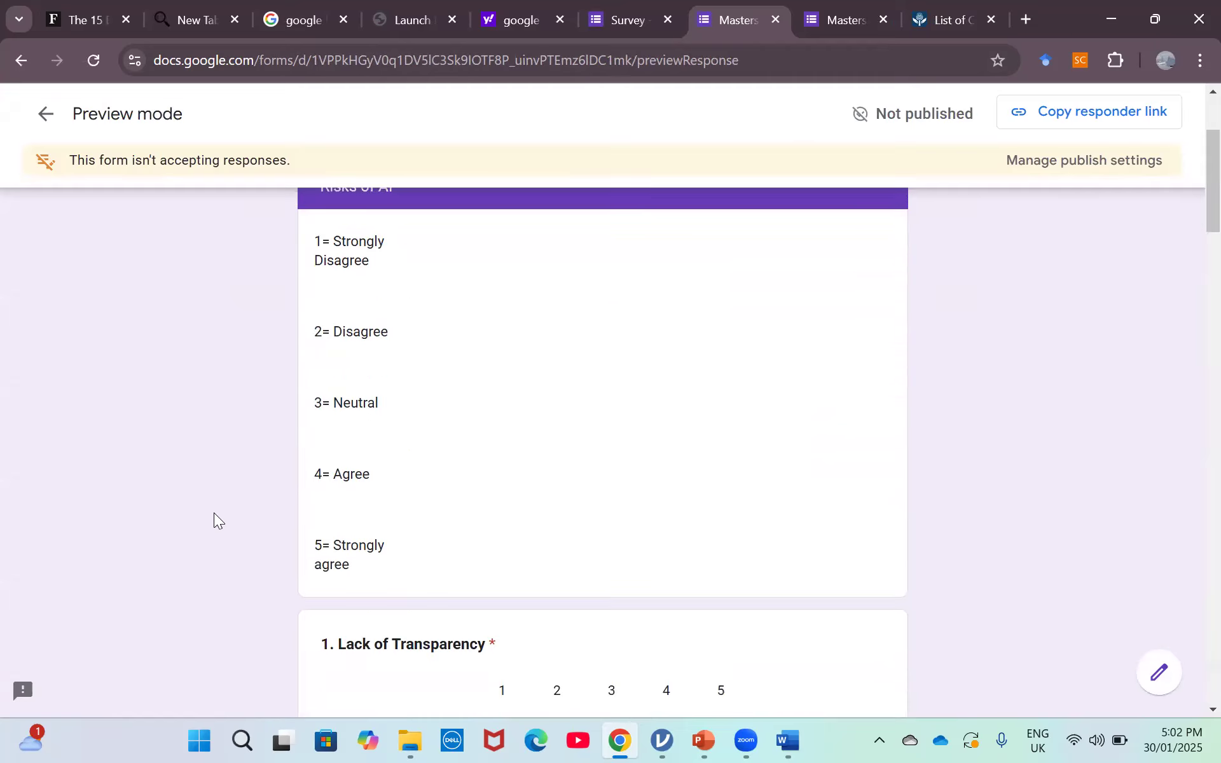
pyautogui.scroll(-5, 214, 513)
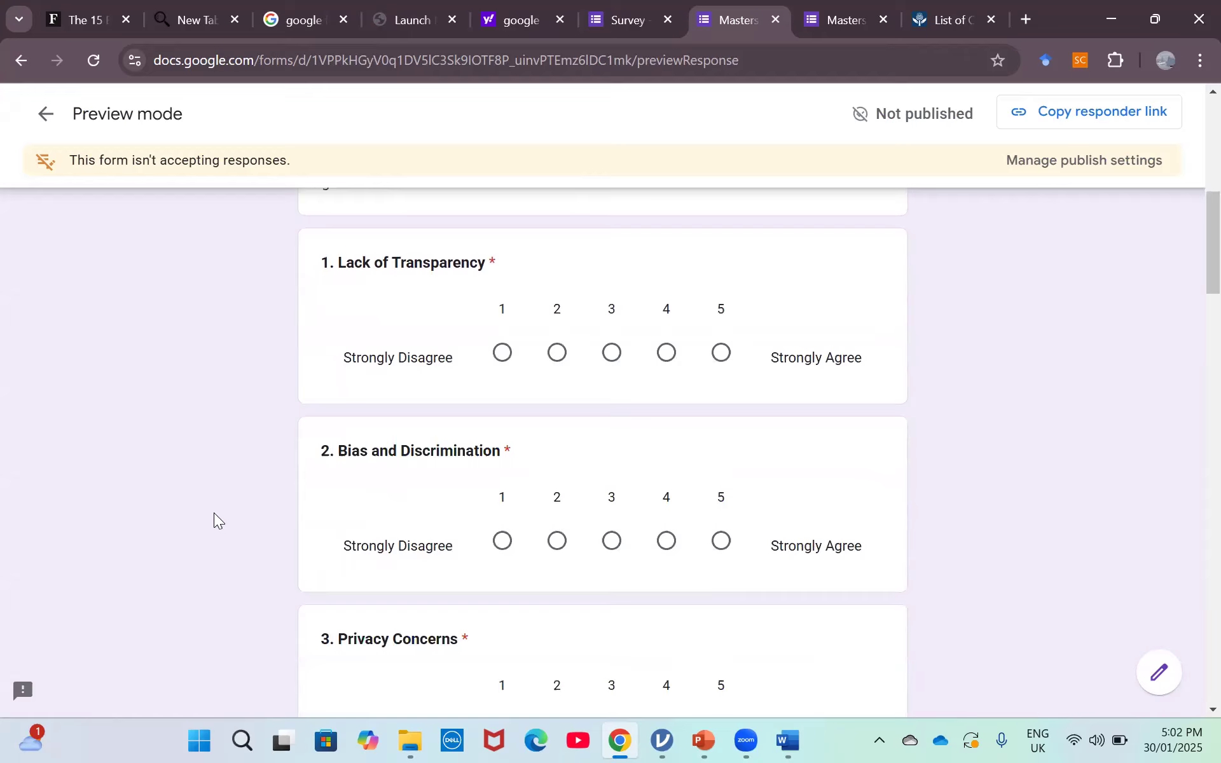
pyautogui.scroll(-6, 214, 513)
pyautogui.scroll(-9, 213, 513)
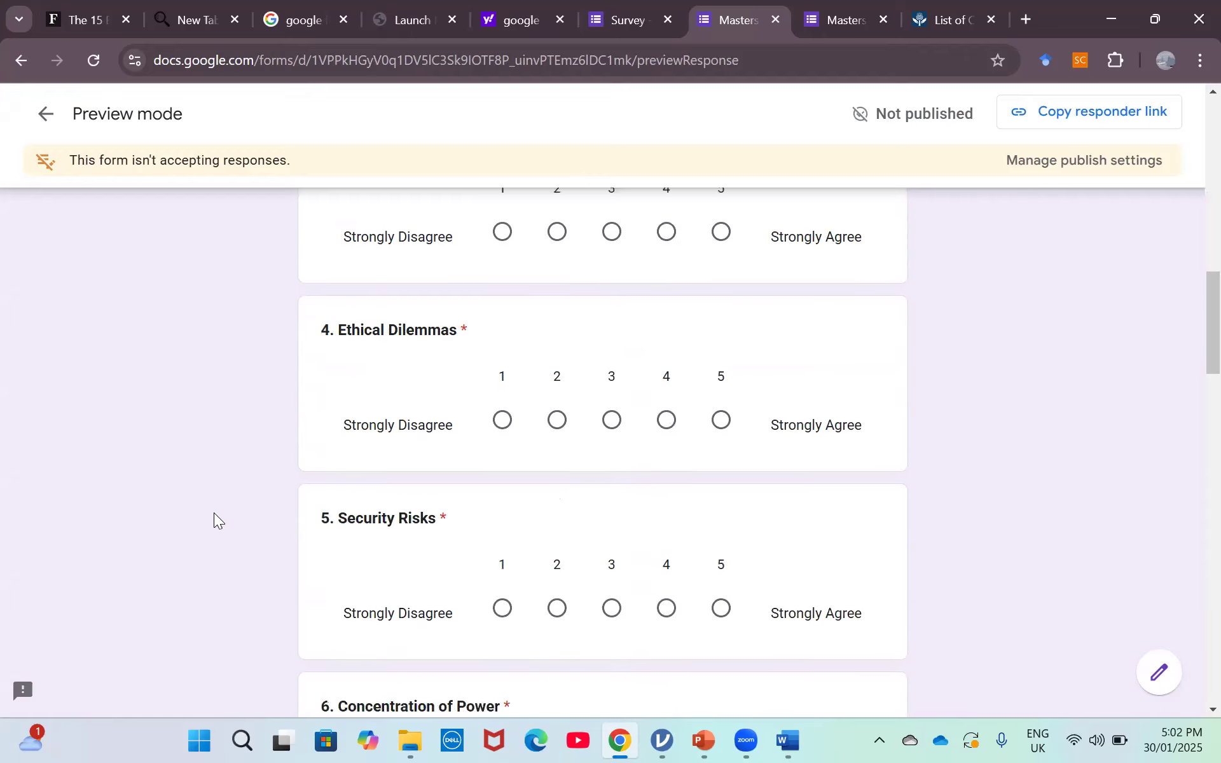
pyautogui.scroll(17, 214, 513)
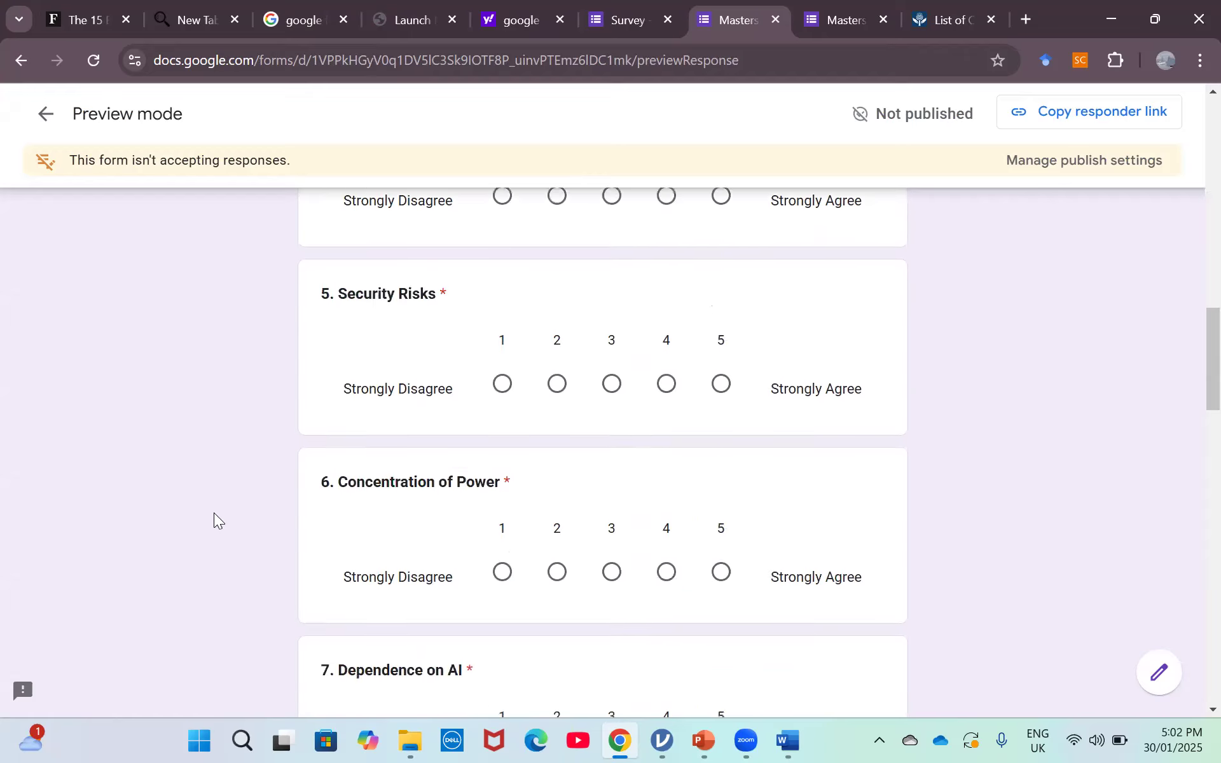
pyautogui.scroll(4, 214, 512)
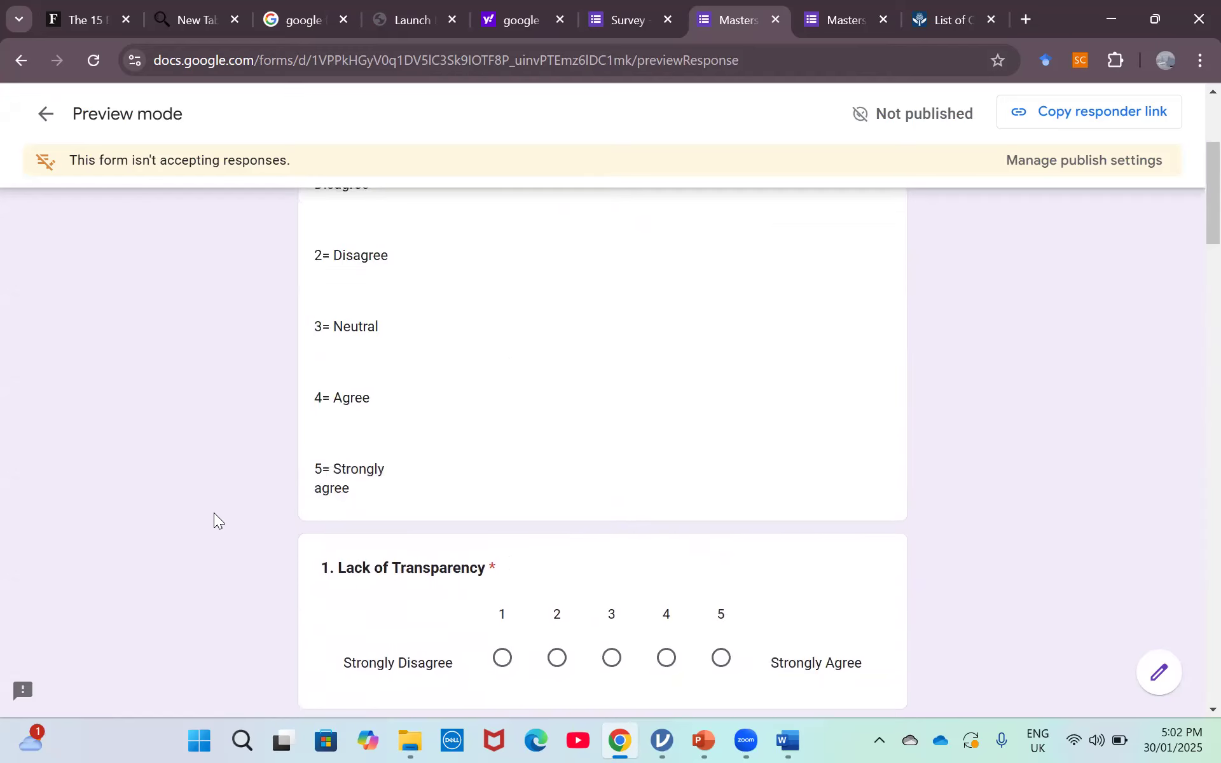
pyautogui.scroll(-6, 214, 512)
pyautogui.scroll(-20, 214, 512)
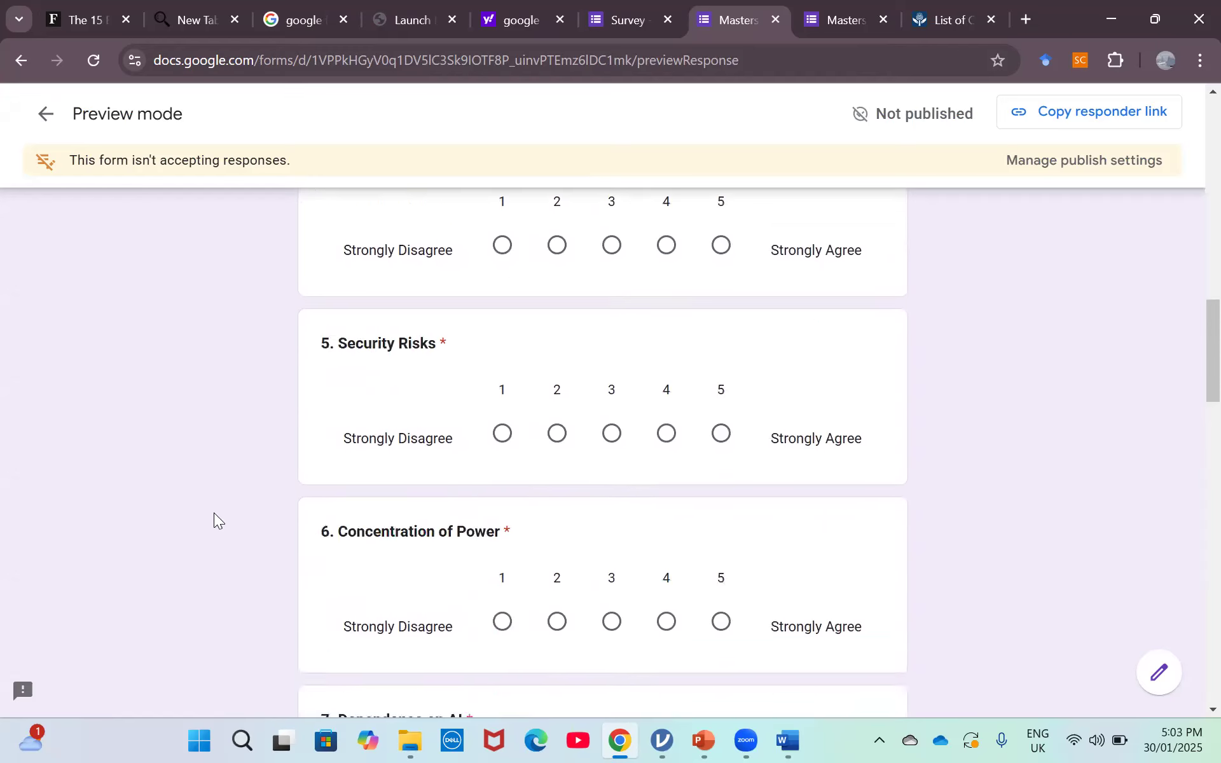
pyautogui.scroll(-2, 214, 512)
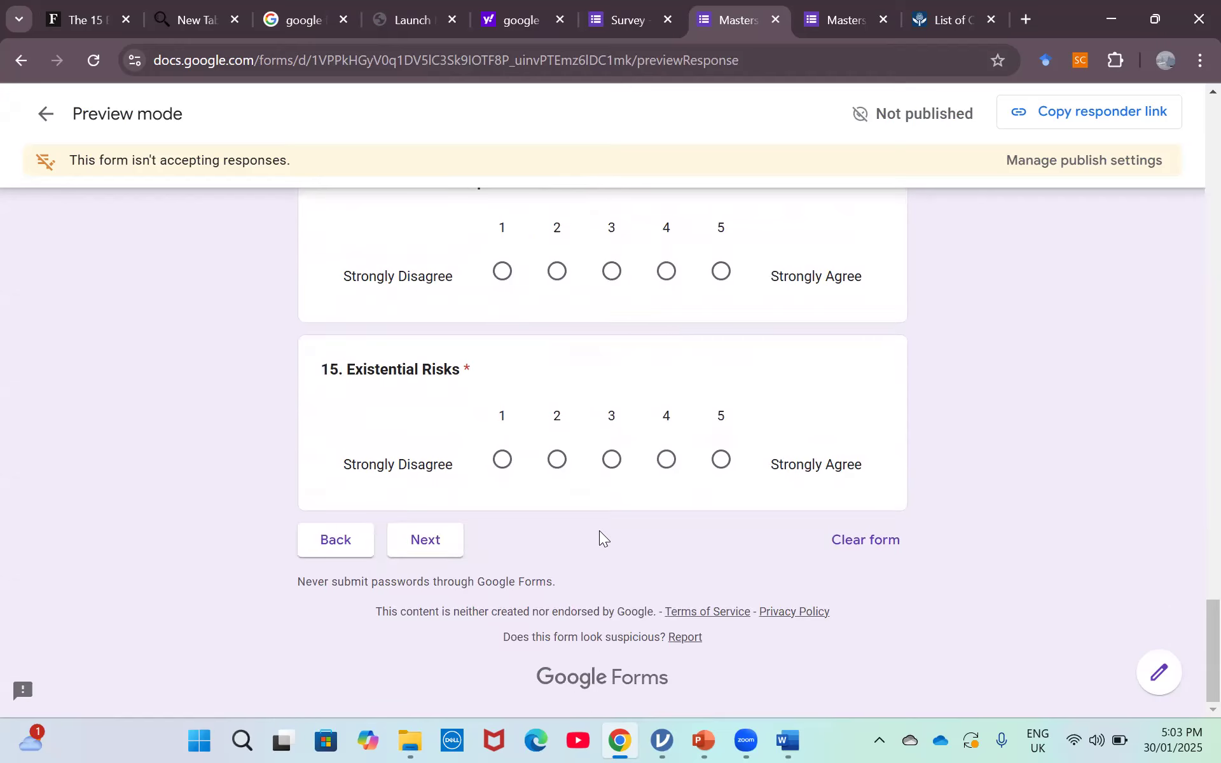
# Rate question 15 as 5, question 14 as 4, and questions 13 and 12 as 5 in the form preview.
pyautogui.click(719, 462)
pyautogui.click(742, 292)
pyautogui.press('Left')
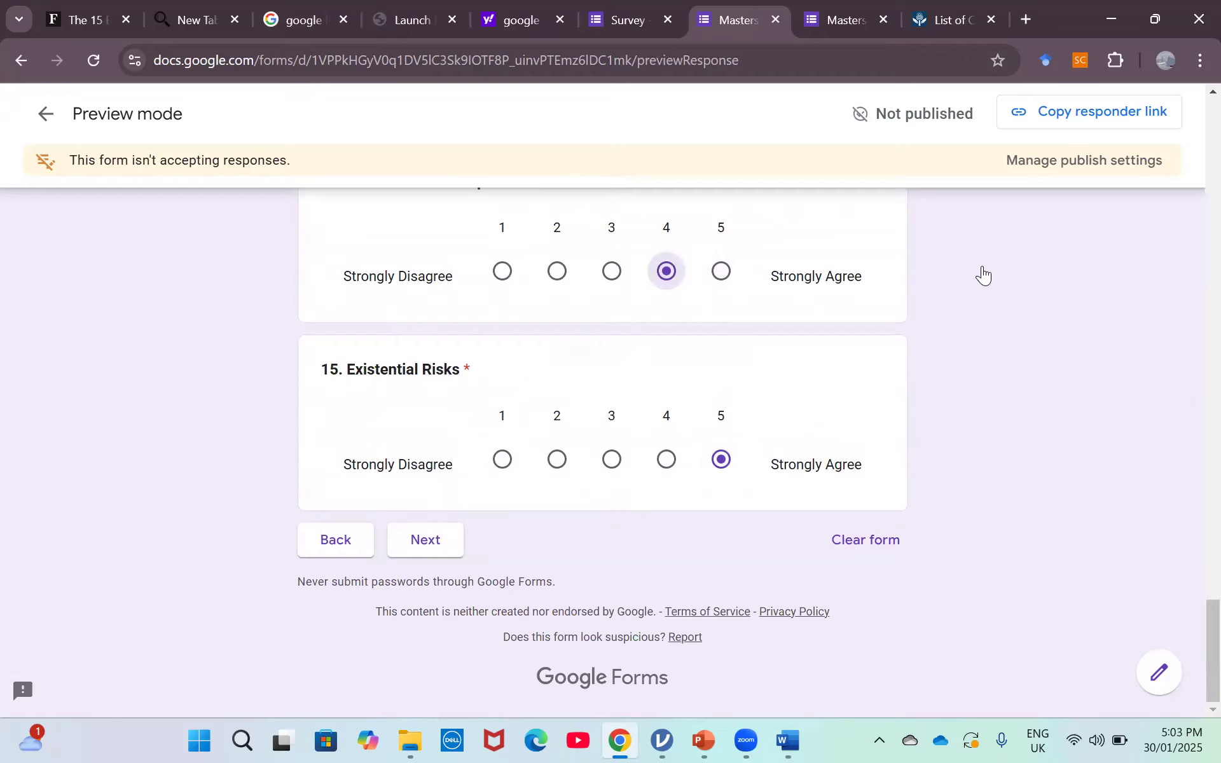
pyautogui.scroll(5, 983, 273)
pyautogui.scroll(2, 983, 275)
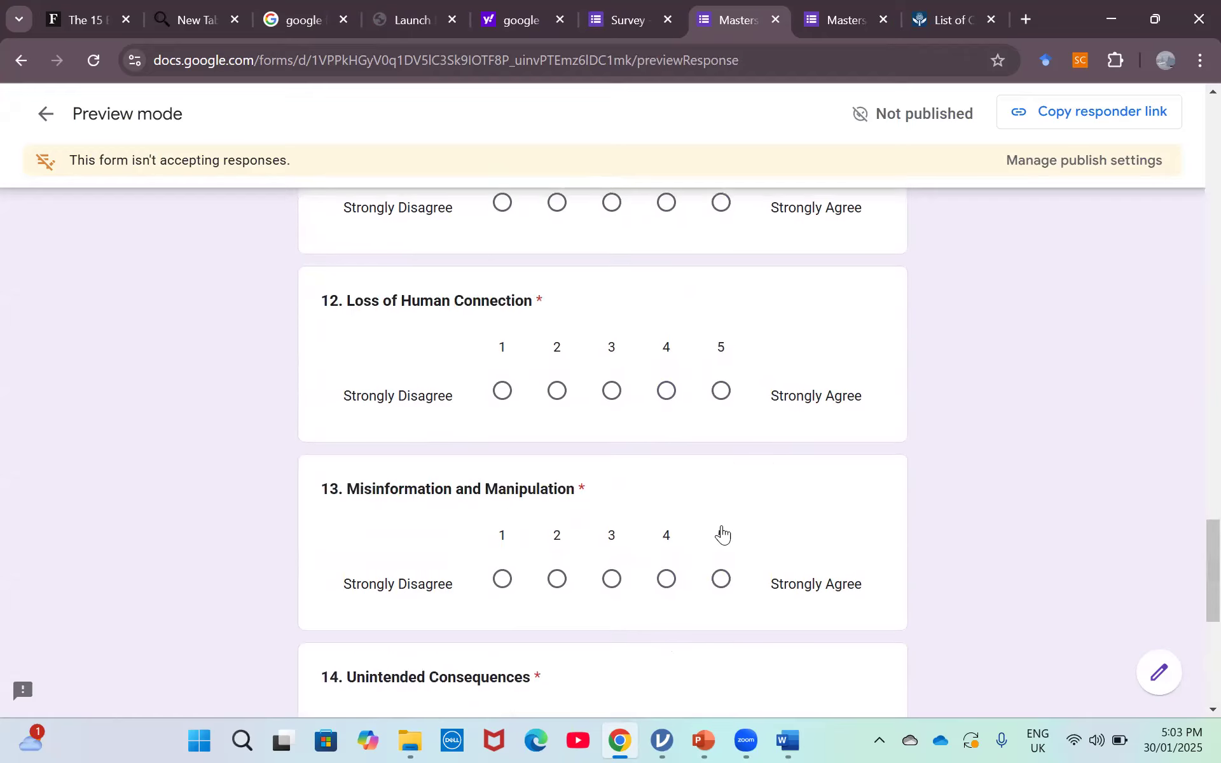
pyautogui.click(721, 578)
pyautogui.click(722, 391)
# Rate question 11 as 5, question 10 as 3, and questions 9 and 8 as 4 in the form preview.
pyautogui.scroll(1, 994, 355)
pyautogui.scroll(5, 993, 356)
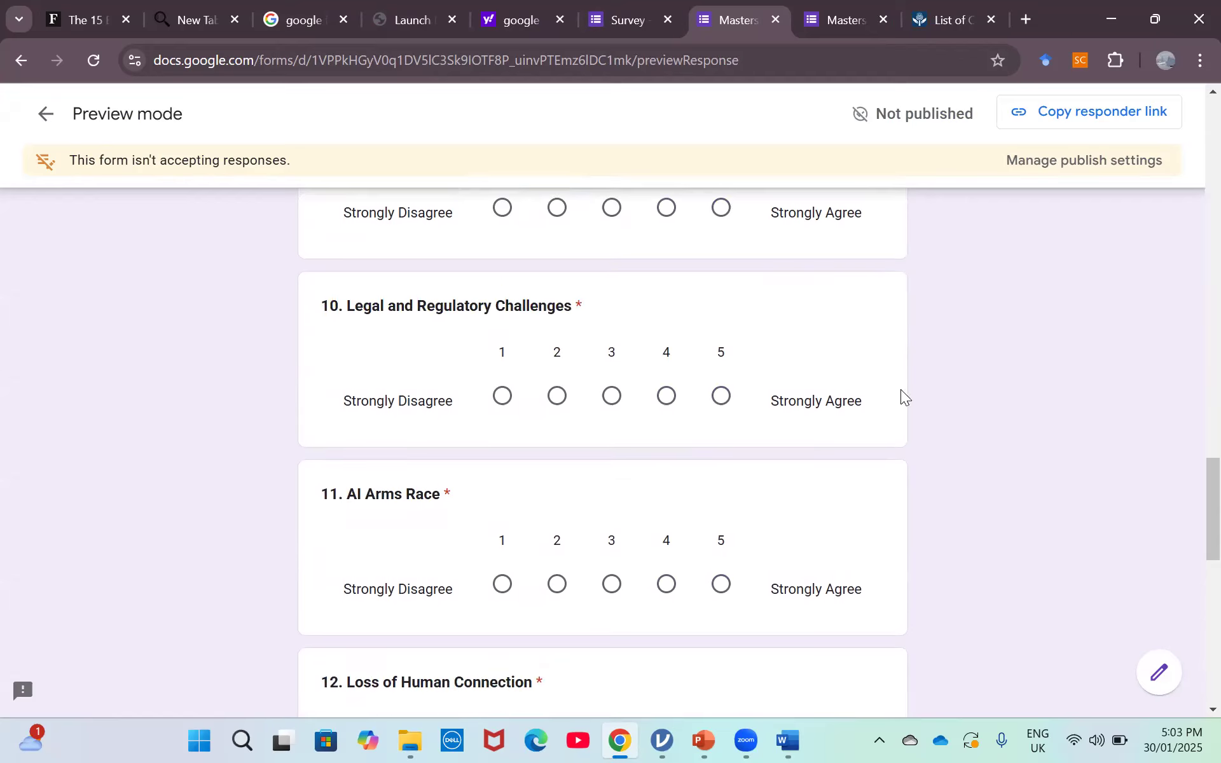
pyautogui.click(721, 584)
pyautogui.click(612, 397)
pyautogui.scroll(1, 987, 296)
pyautogui.scroll(4, 987, 293)
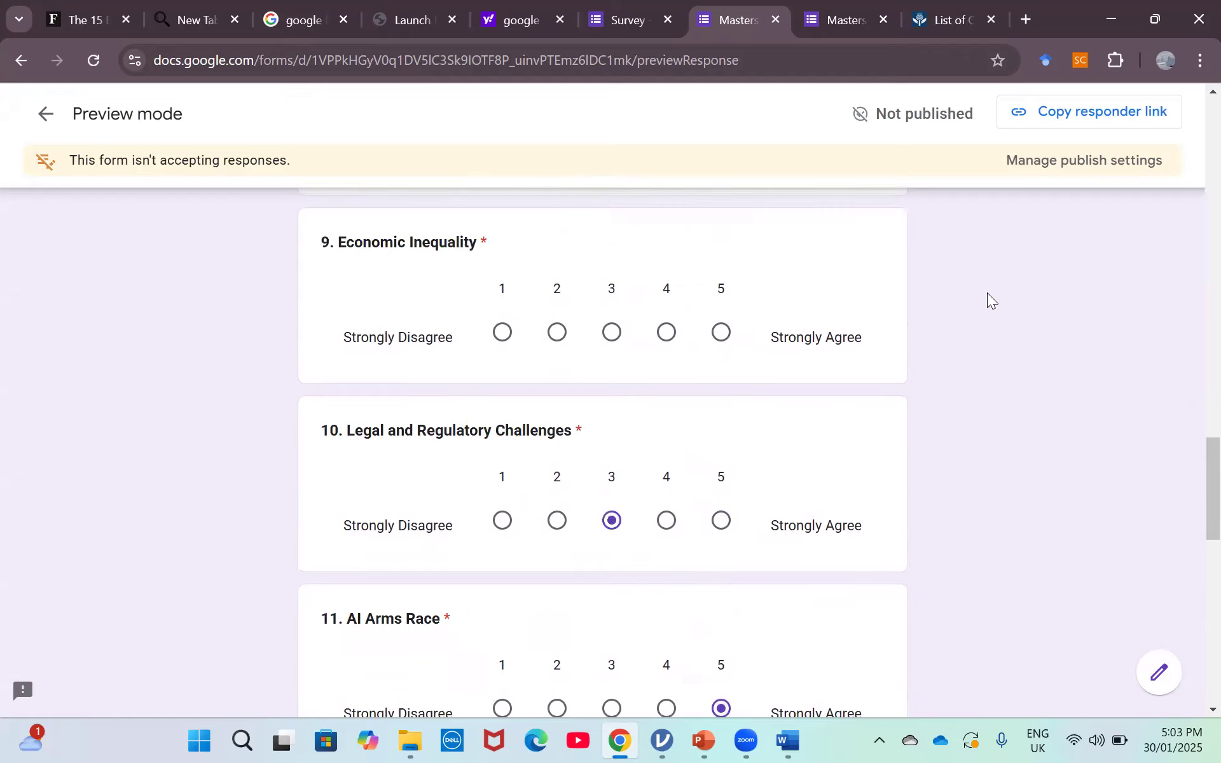
pyautogui.click(659, 516)
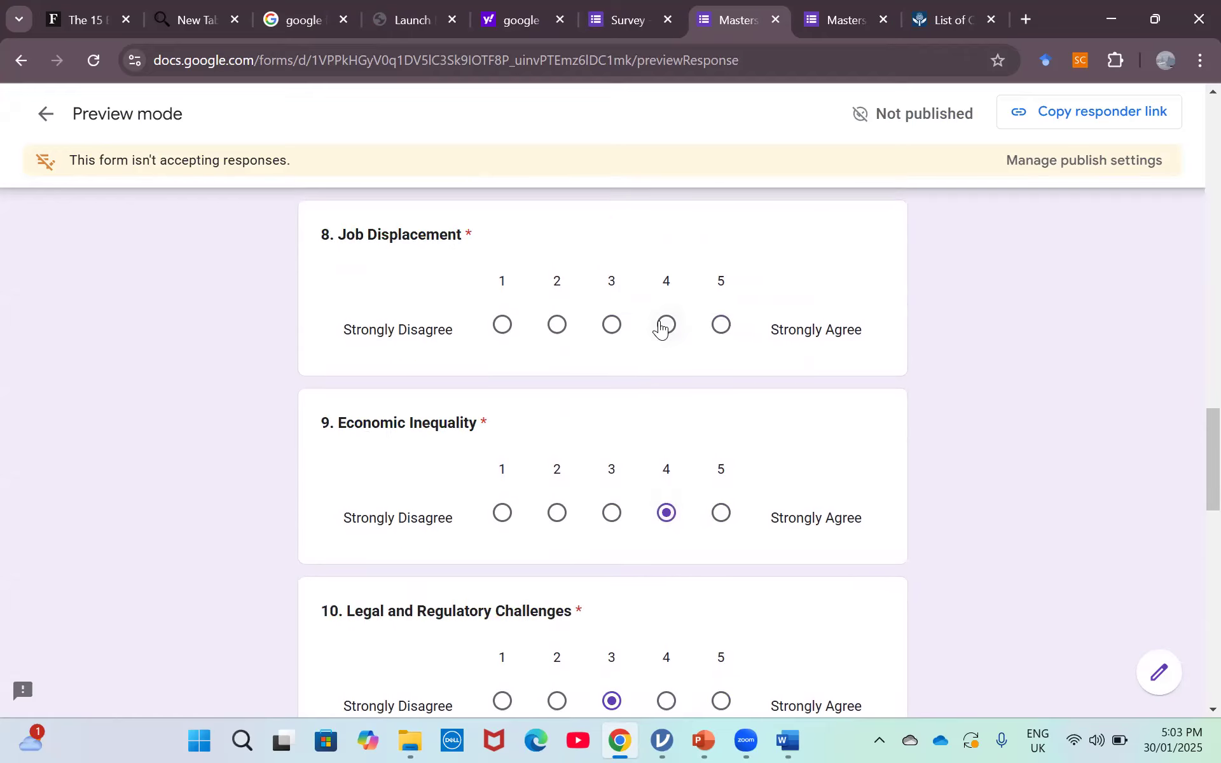
pyautogui.click(665, 326)
# Rate questions 7, 6, 5 and 4, from Dependence on AI up to Ethical Dilemmas, as 4.
pyautogui.scroll(1, 967, 267)
pyautogui.scroll(6, 967, 268)
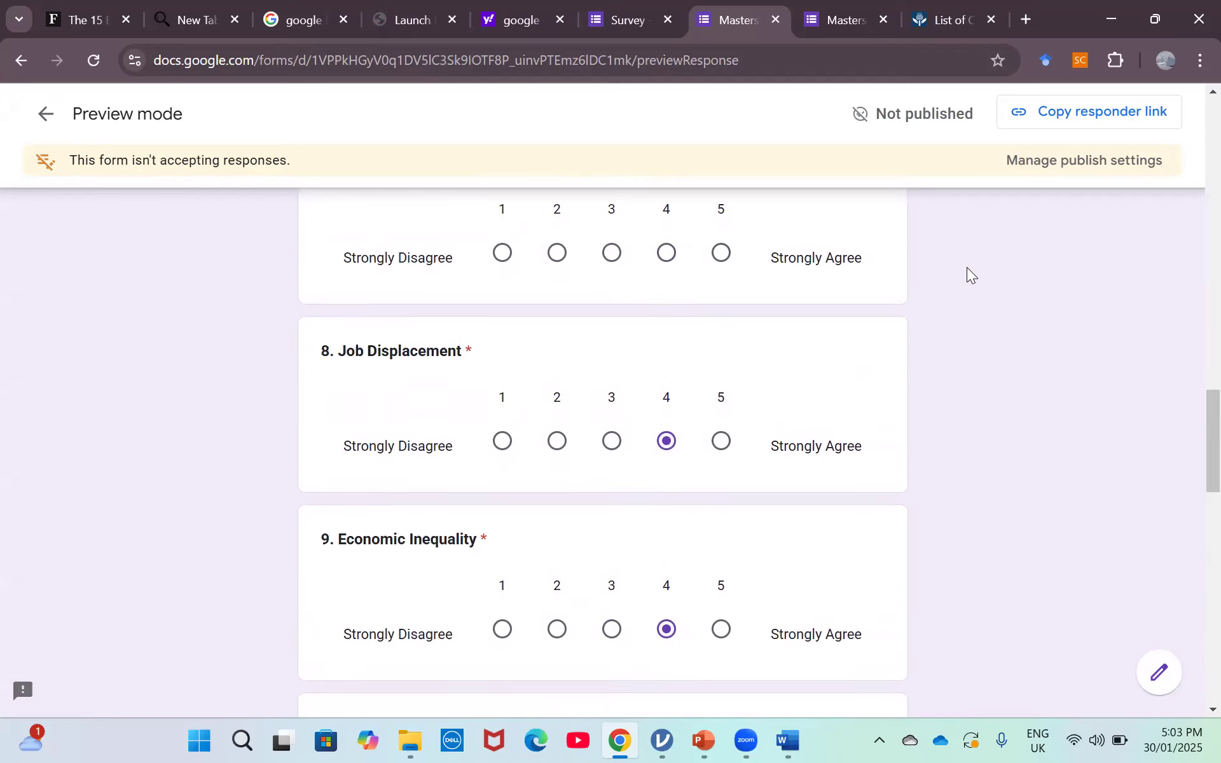
pyautogui.click(665, 559)
pyautogui.click(671, 375)
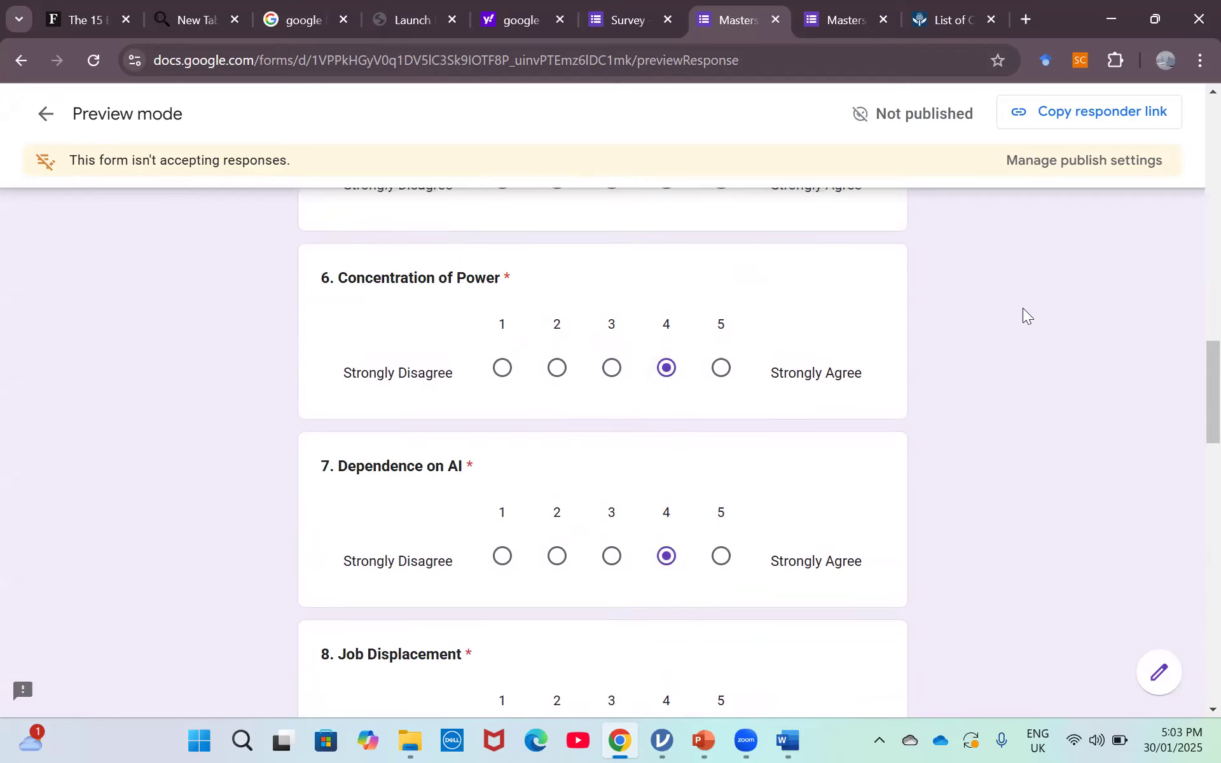
pyautogui.scroll(5, 1023, 308)
pyautogui.click(666, 522)
pyautogui.click(666, 335)
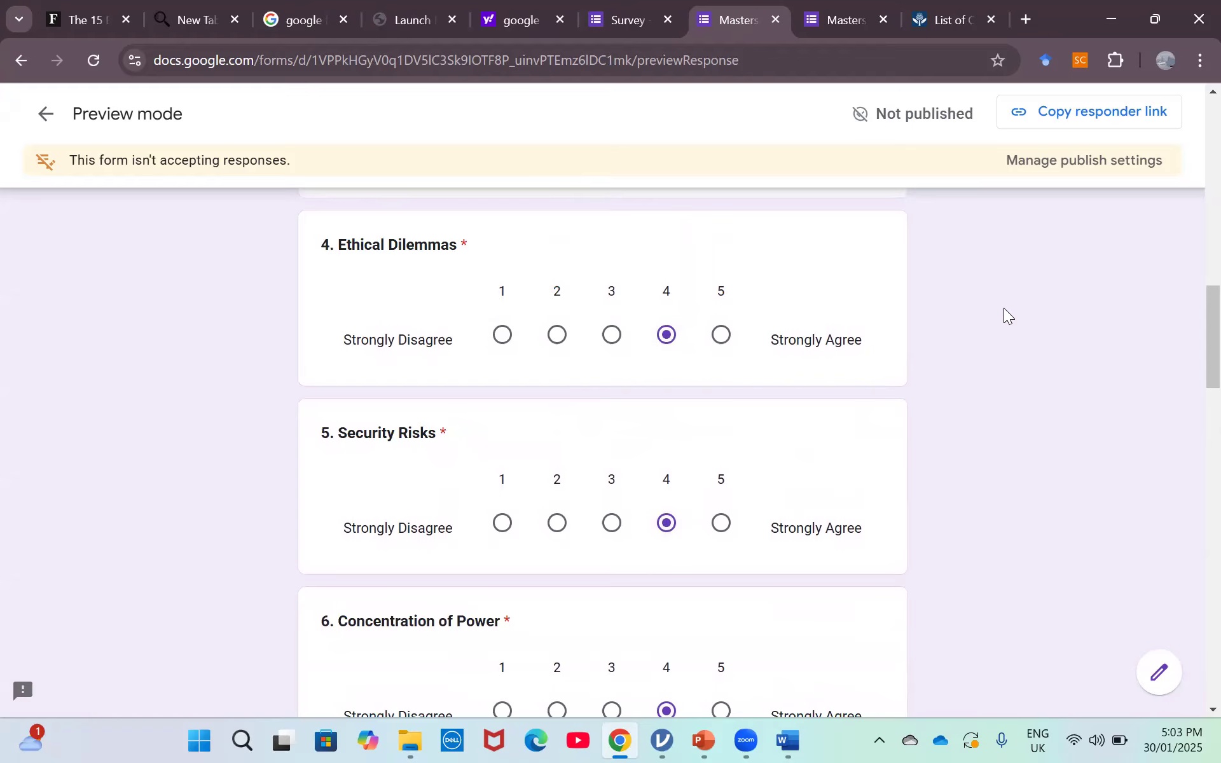
# Rate Privacy Concerns as 4, Bias and Discrimination as 3 and Lack of Transparency as 5, and continue to the Thank you section.
pyautogui.scroll(5, 1003, 308)
pyautogui.click(666, 528)
pyautogui.click(611, 340)
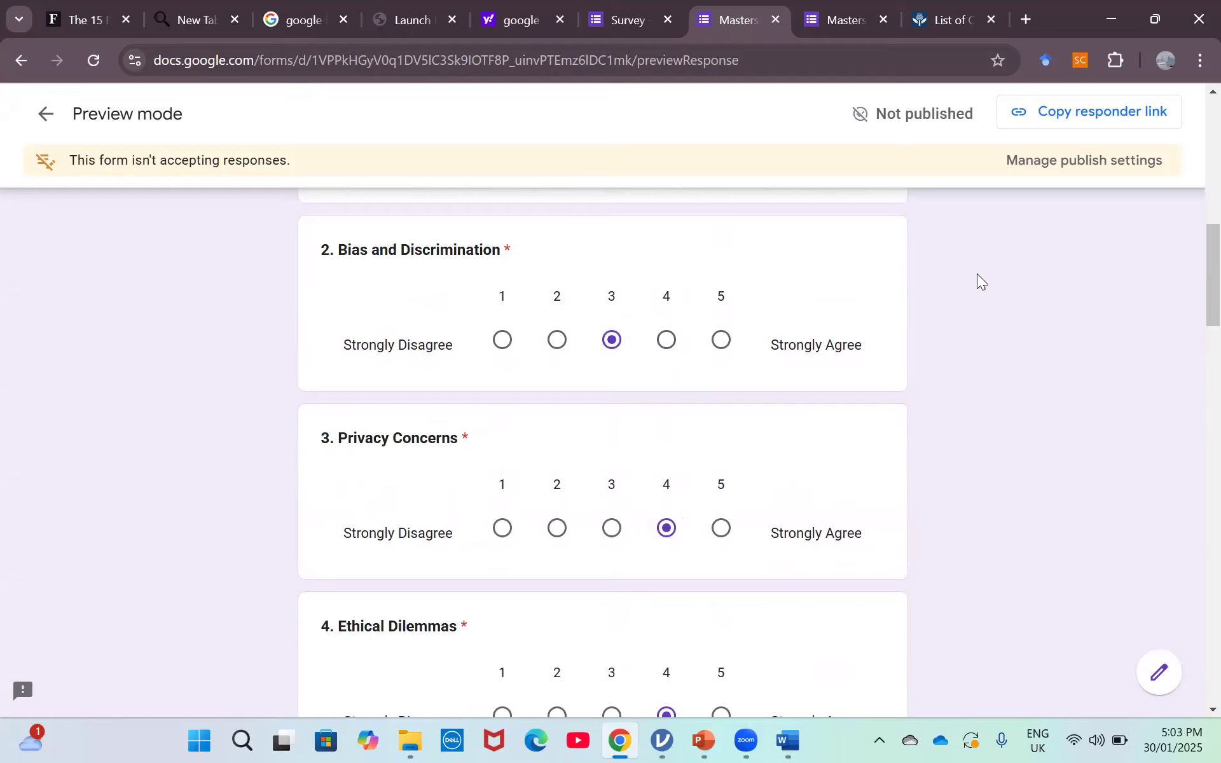
pyautogui.scroll(3, 976, 273)
pyautogui.click(721, 344)
pyautogui.scroll(-8, 1027, 516)
pyautogui.scroll(-20, 1028, 516)
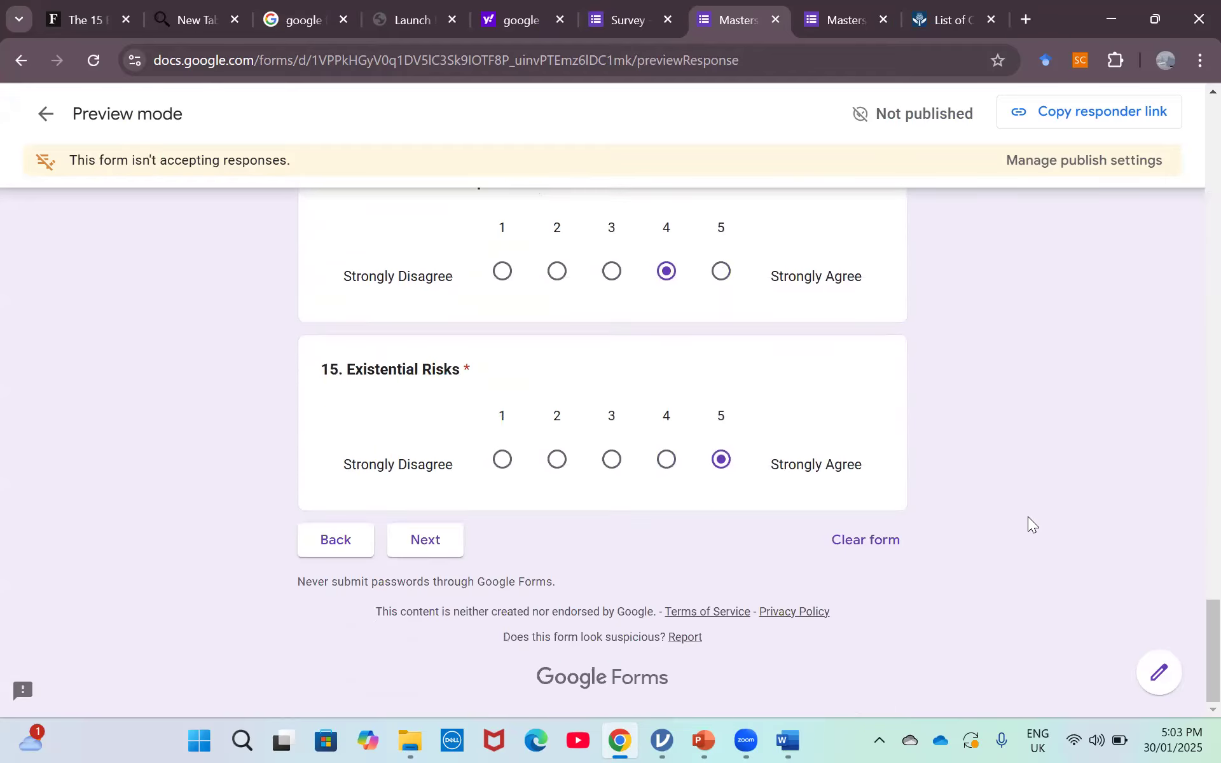
pyautogui.click(436, 538)
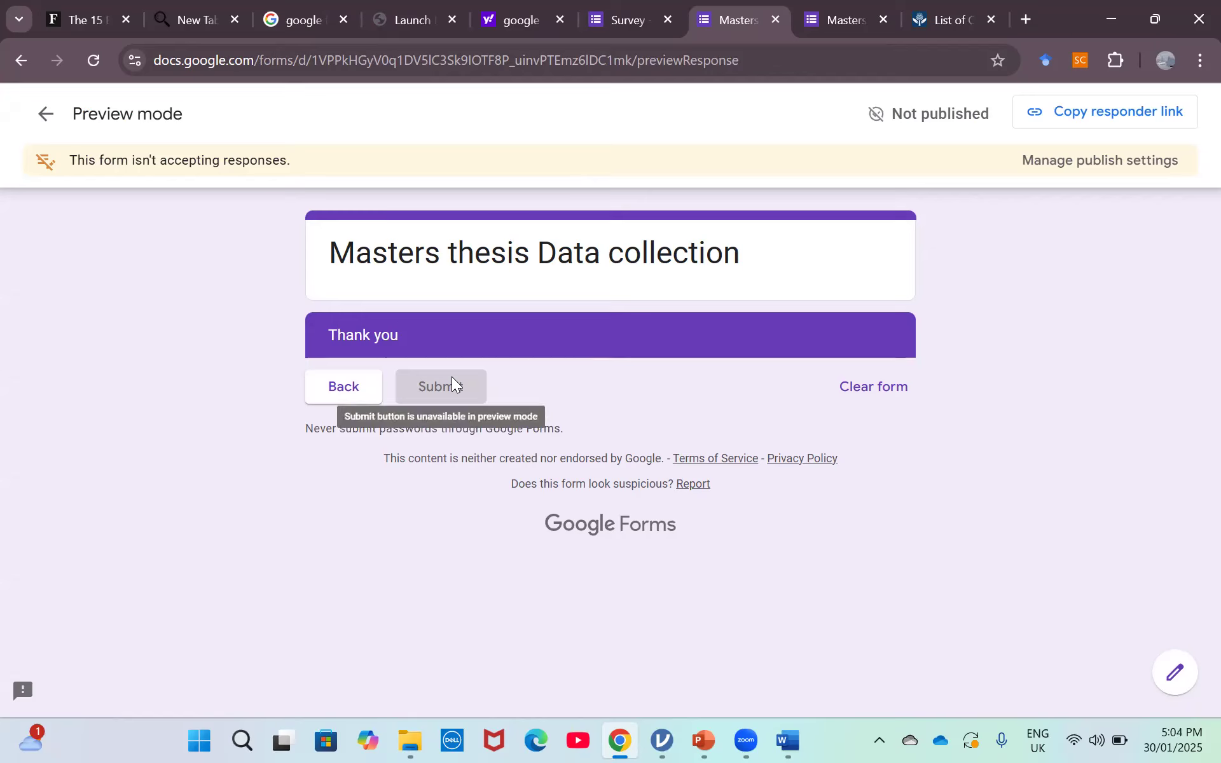
# Return to the Survey form's editor and publish the form for anyone with the link.
pyautogui.click(609, 14)
pyautogui.click(1059, 115)
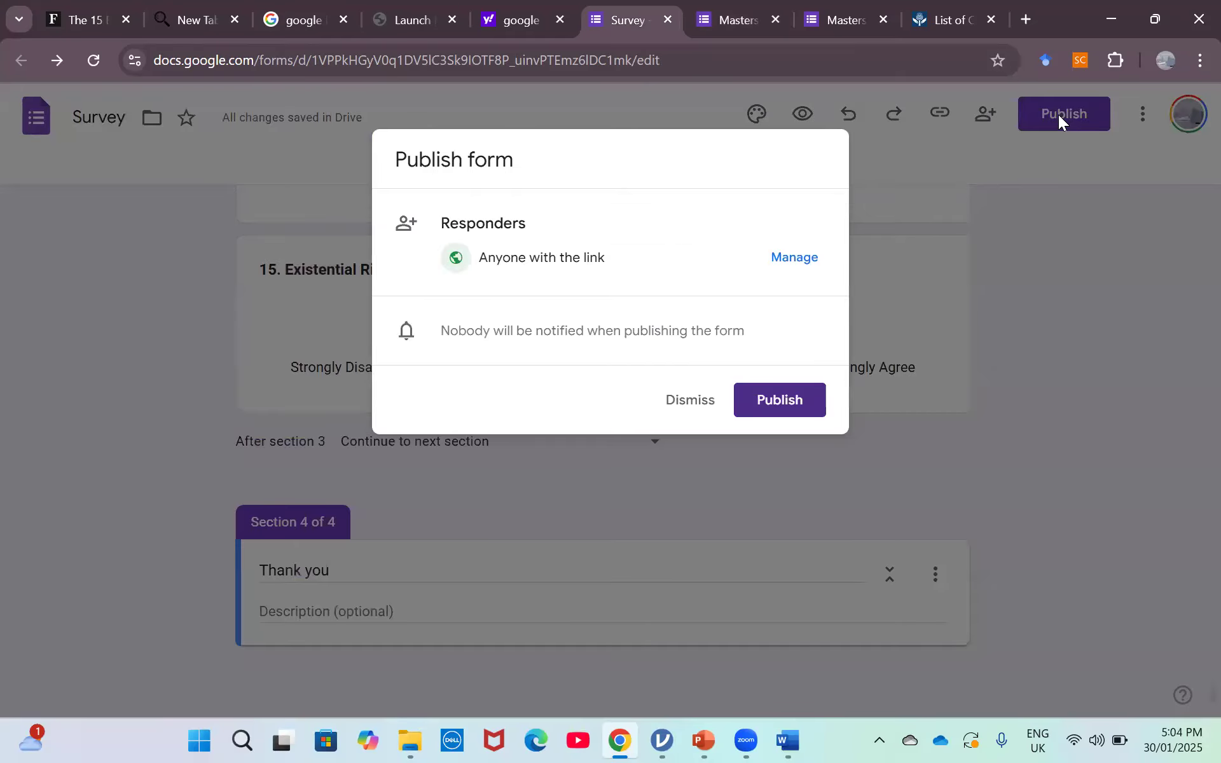
pyautogui.click(761, 396)
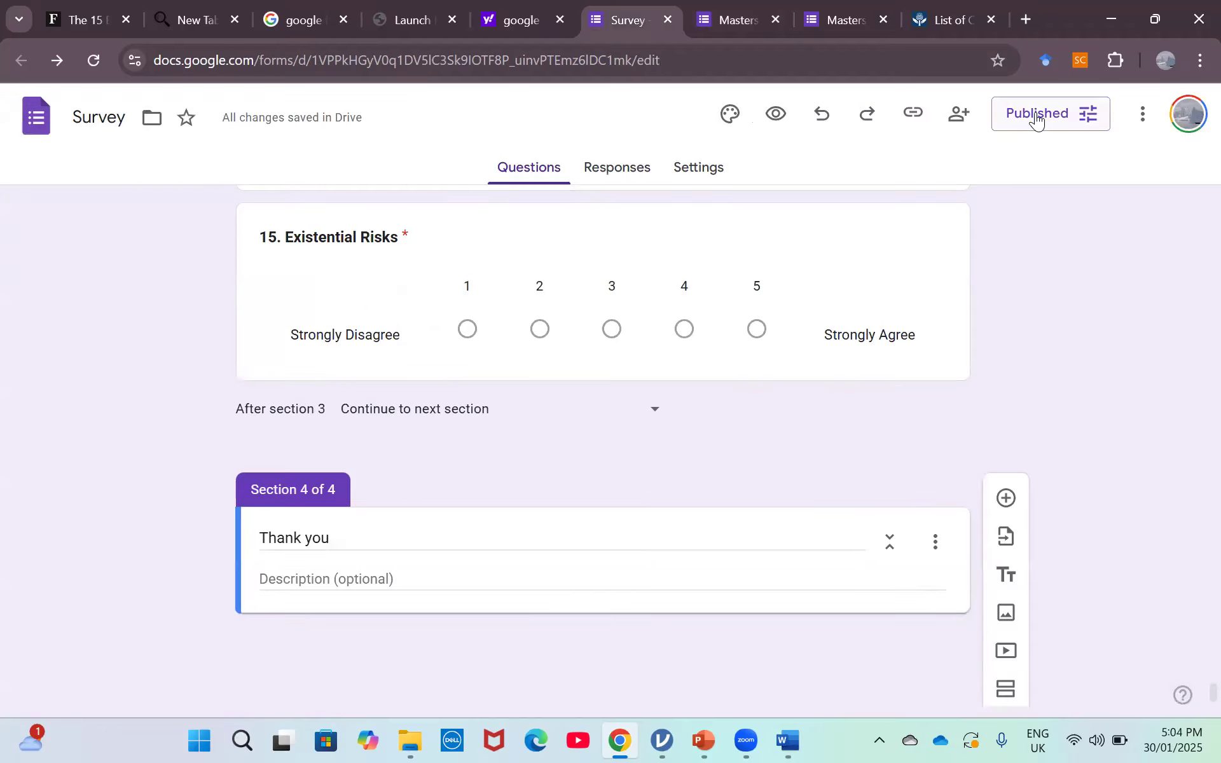
# Open the published options, show the responder link as a shortened URL, and save the options.
pyautogui.click(1038, 114)
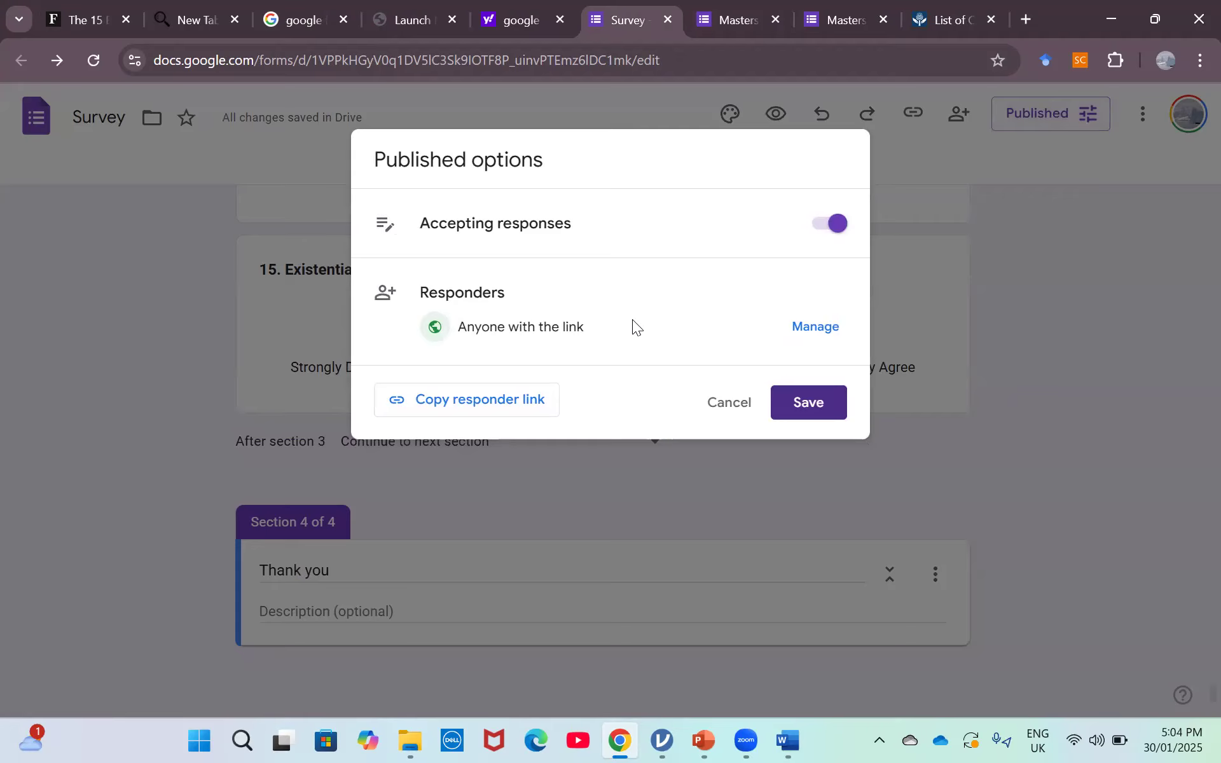
pyautogui.click(486, 407)
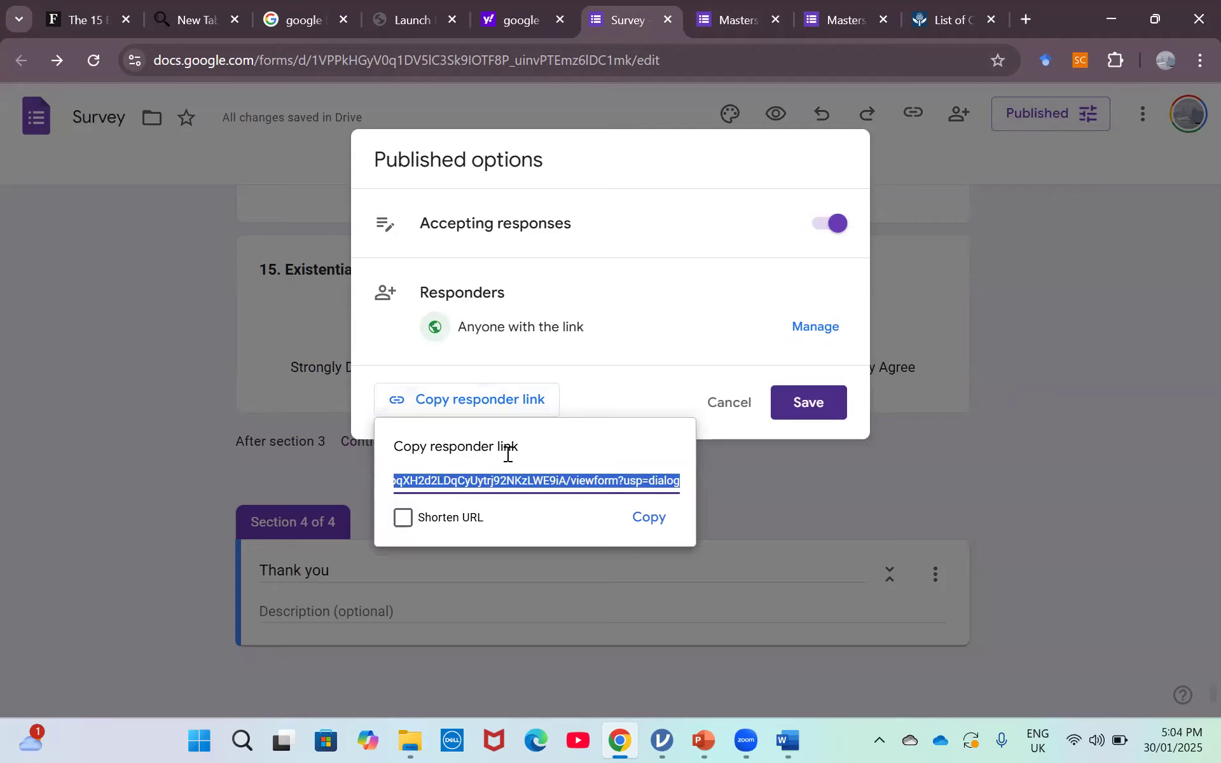
pyautogui.click(403, 517)
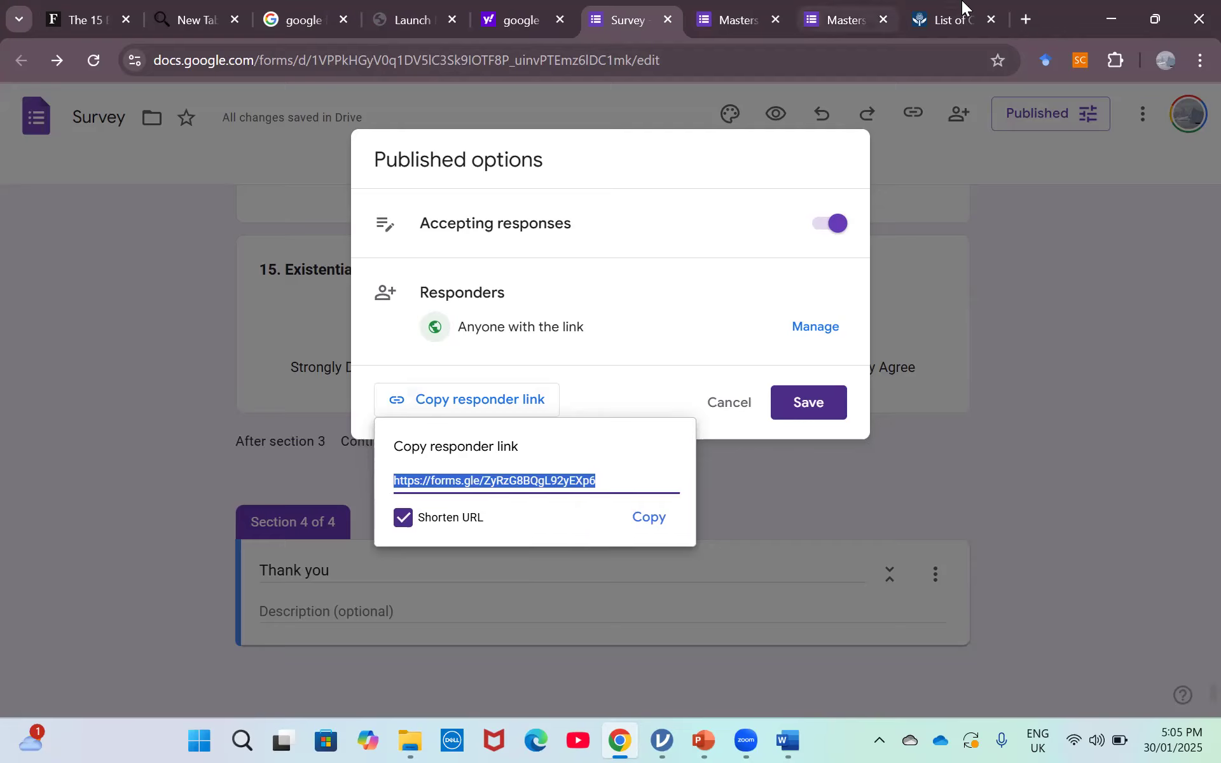
pyautogui.click(790, 400)
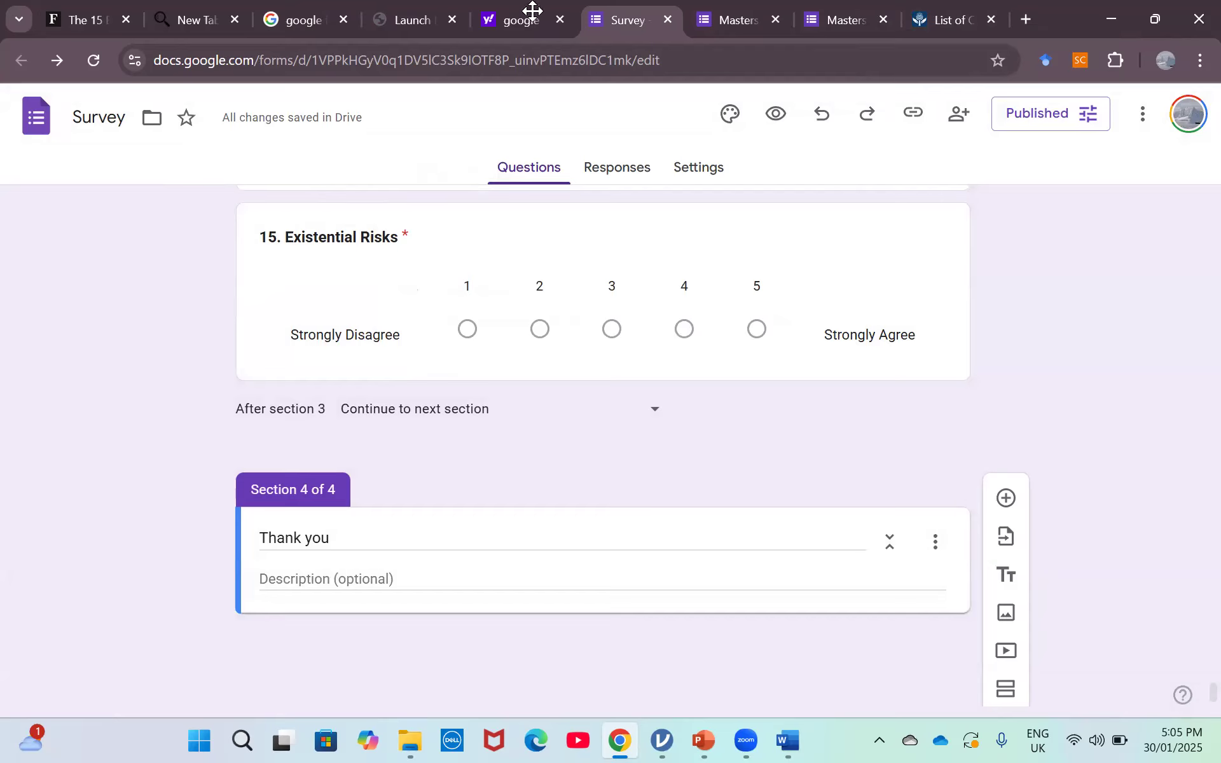
pyautogui.click(1186, 115)
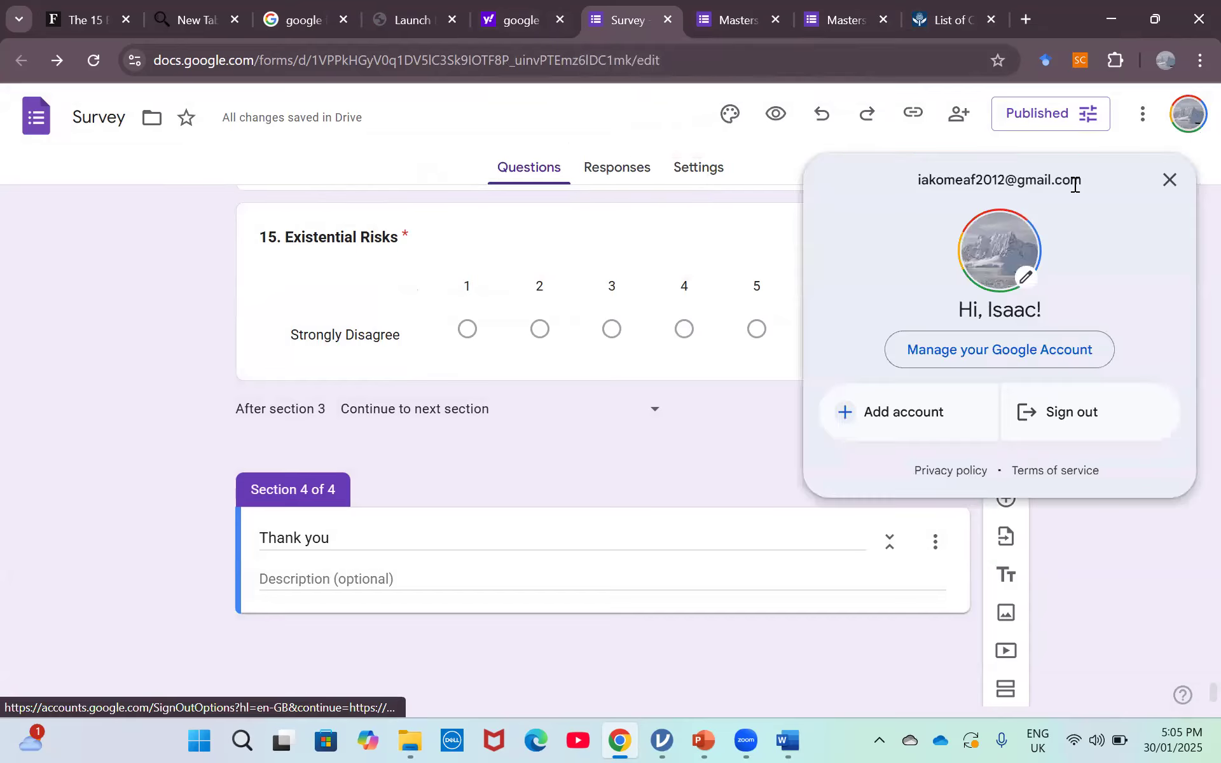
pyautogui.click(1143, 113)
pyautogui.click(1143, 113)
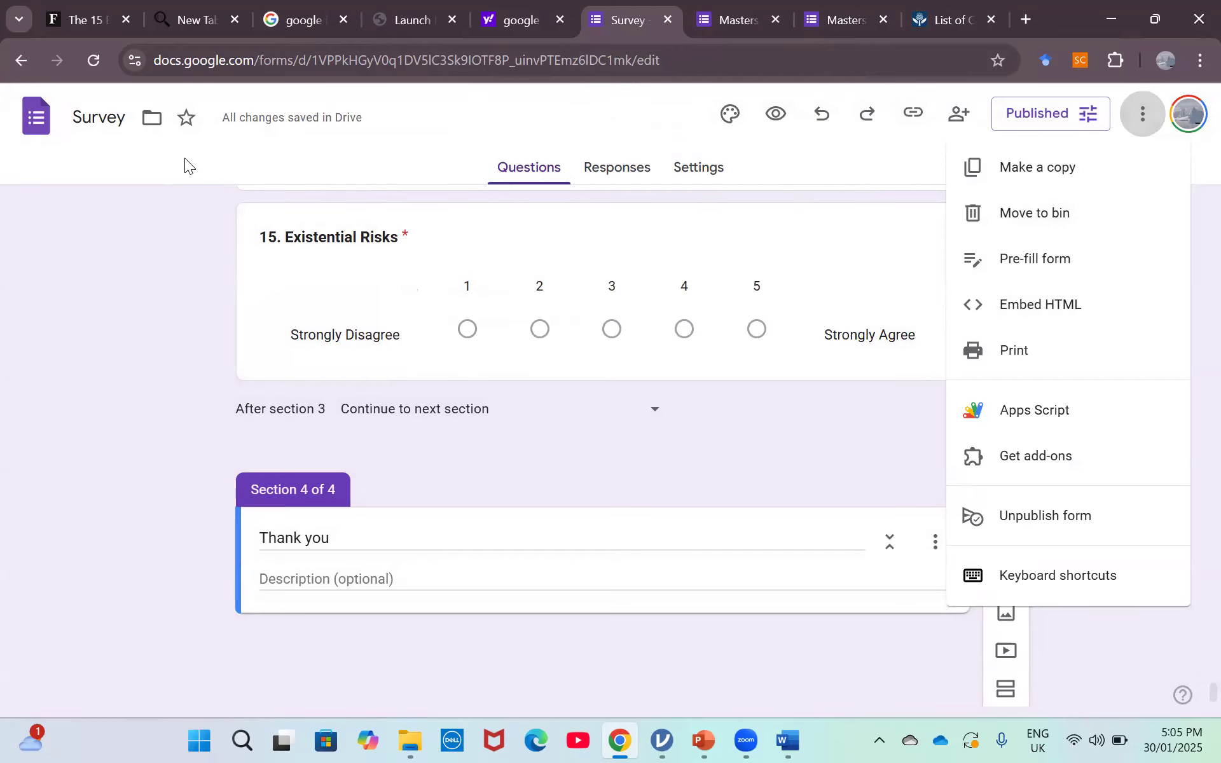
pyautogui.click(1021, 18)
pyautogui.write('go')
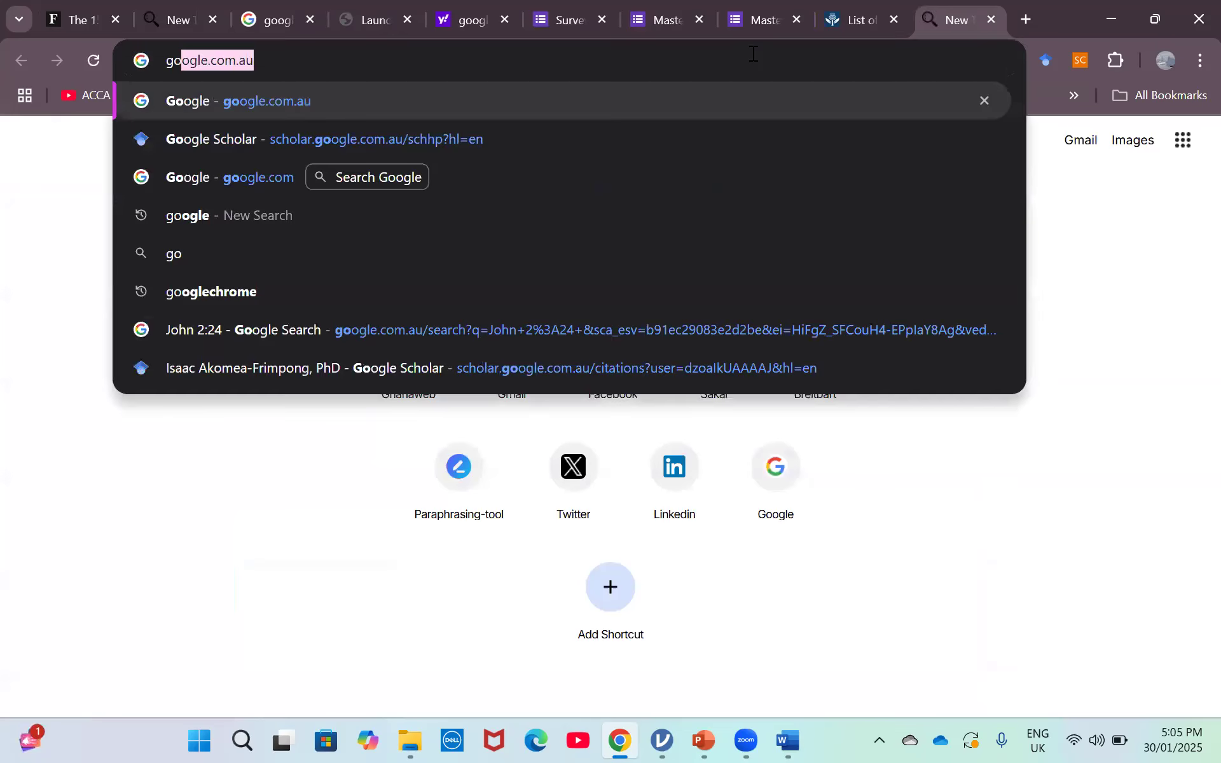
pyautogui.press('BackSpace')
pyautogui.press('BackSpace')
pyautogui.press('BackSpace')
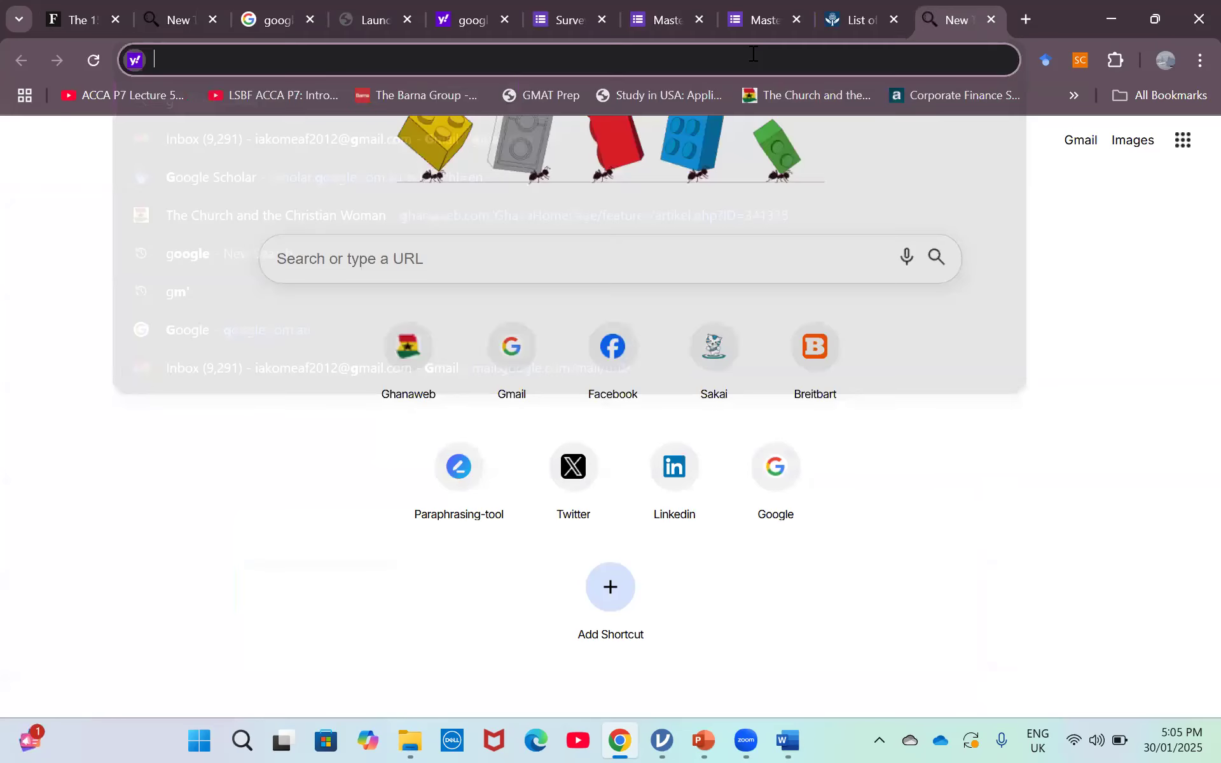
# Switch to PowerPoint, bring up the Circuit presentation titled "Google Forms for Survey", and start its slide show.
pyautogui.click(710, 741)
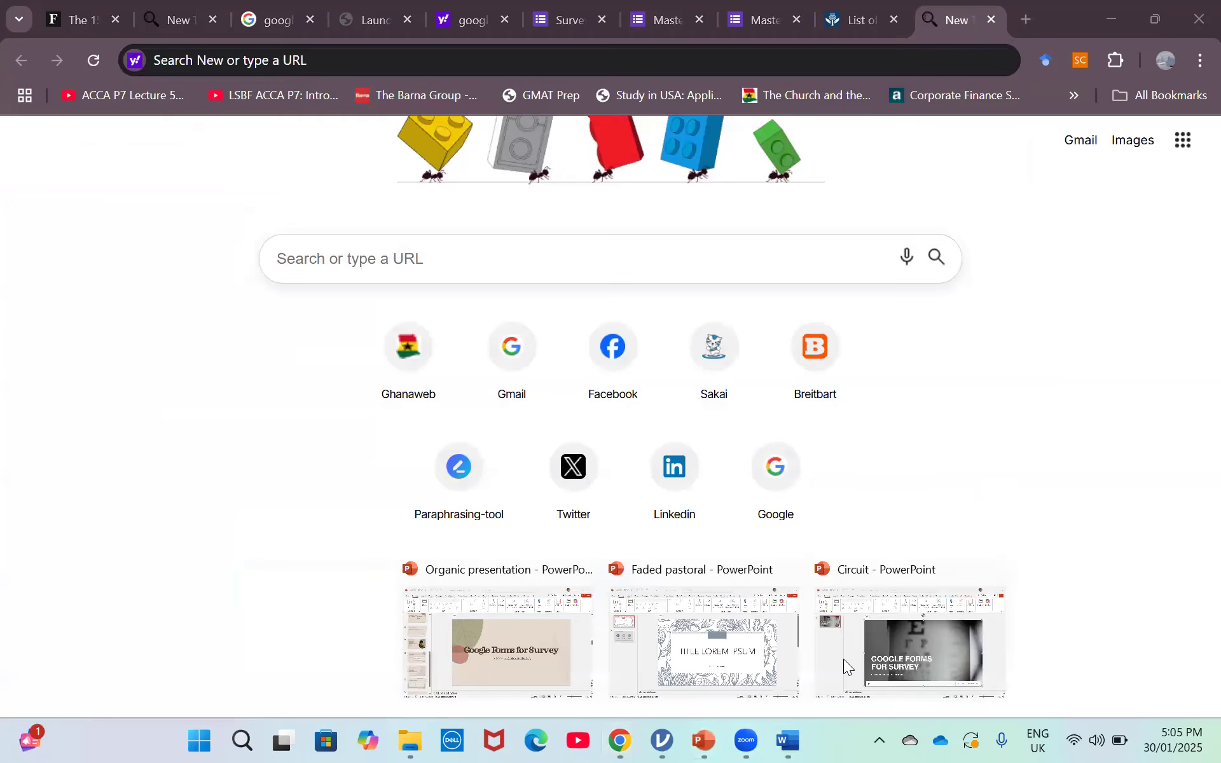
pyautogui.click(549, 633)
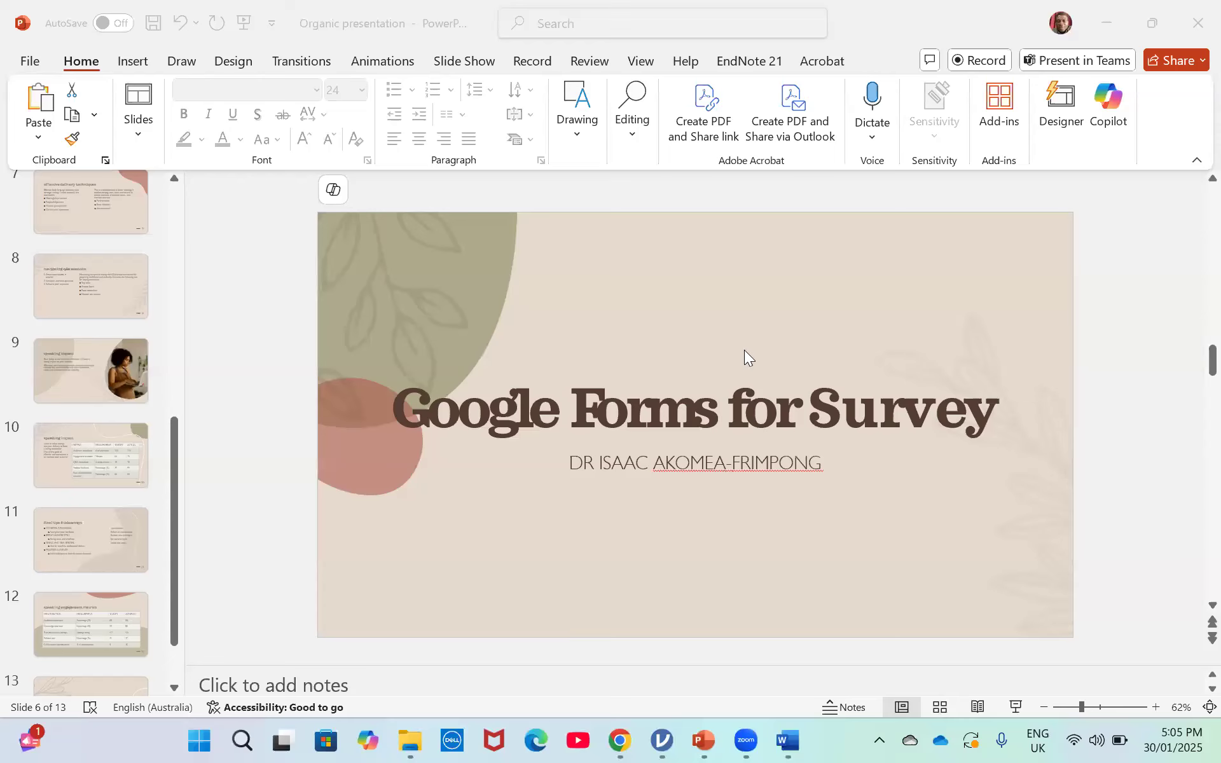
pyautogui.moveTo(703, 741)
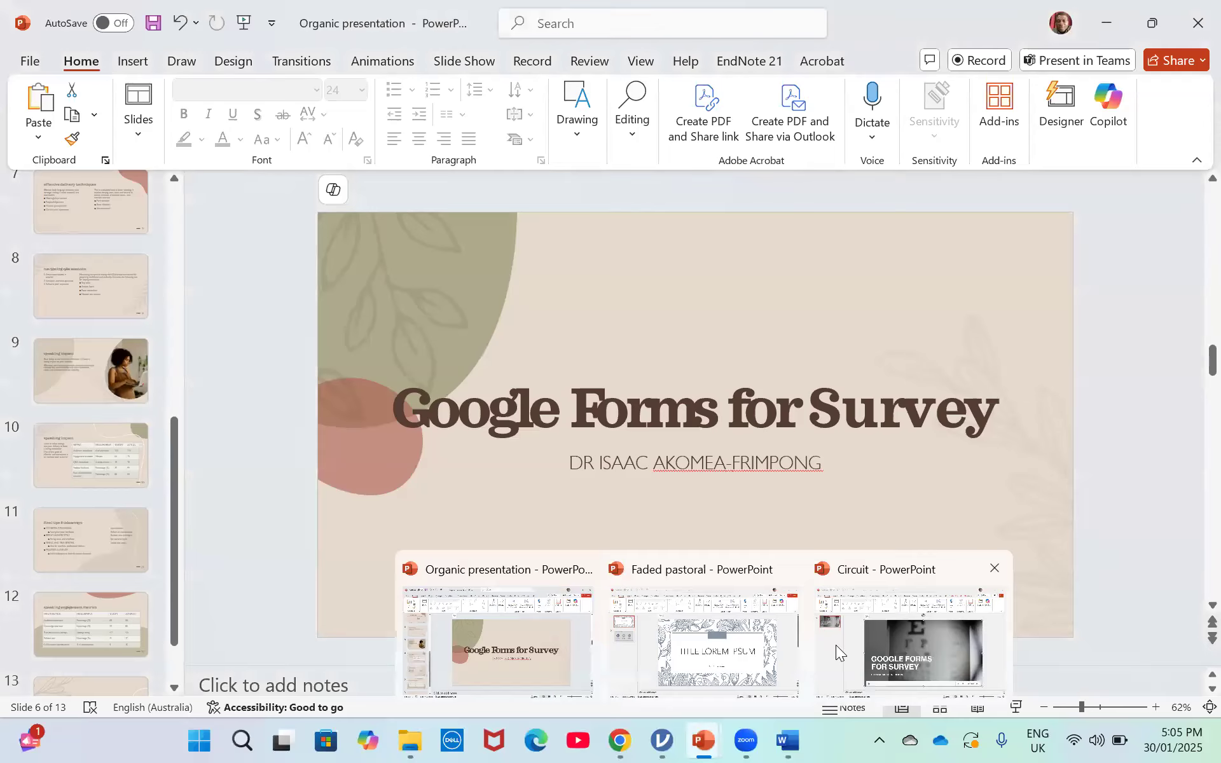
pyautogui.click(884, 633)
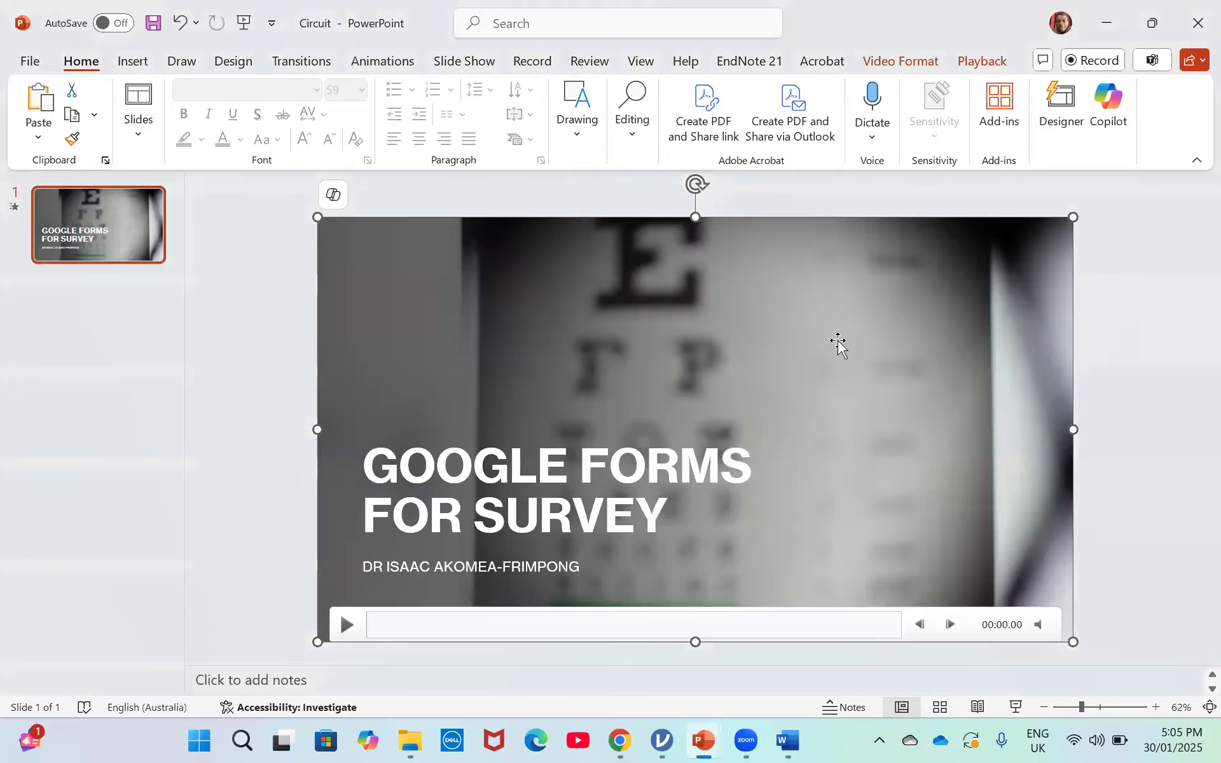
pyautogui.click(1011, 705)
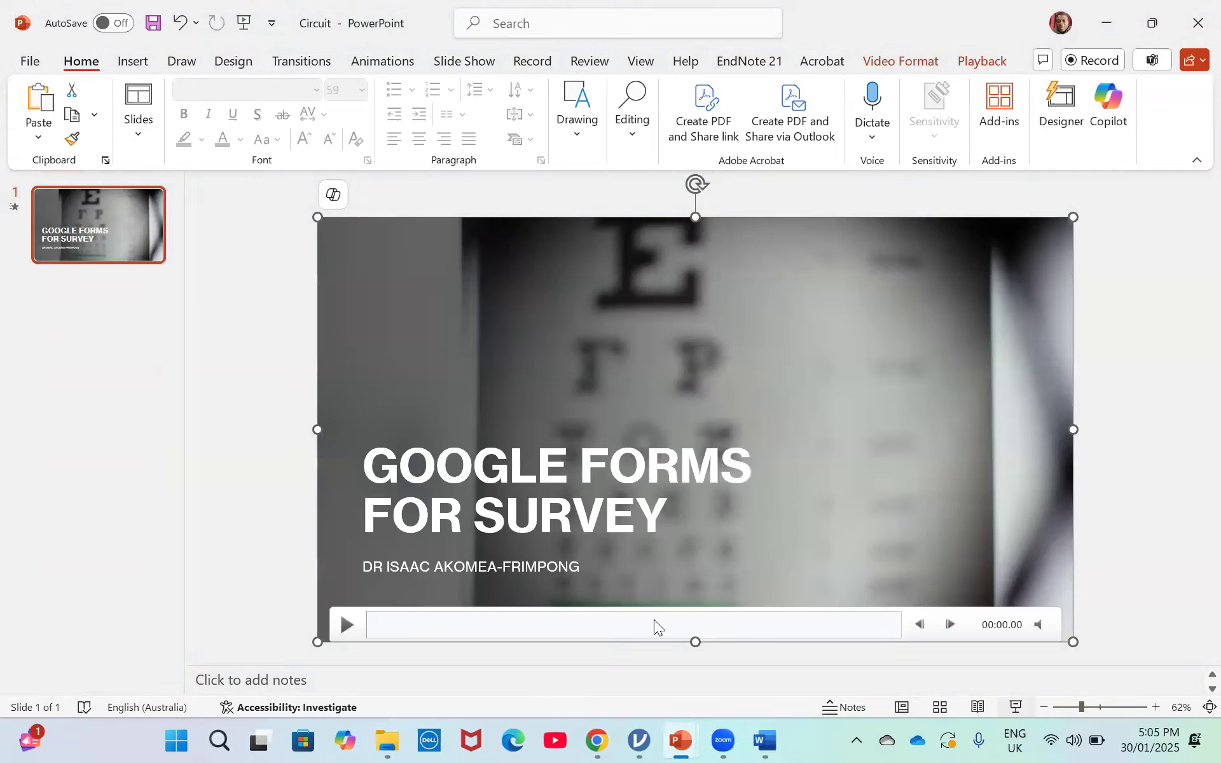